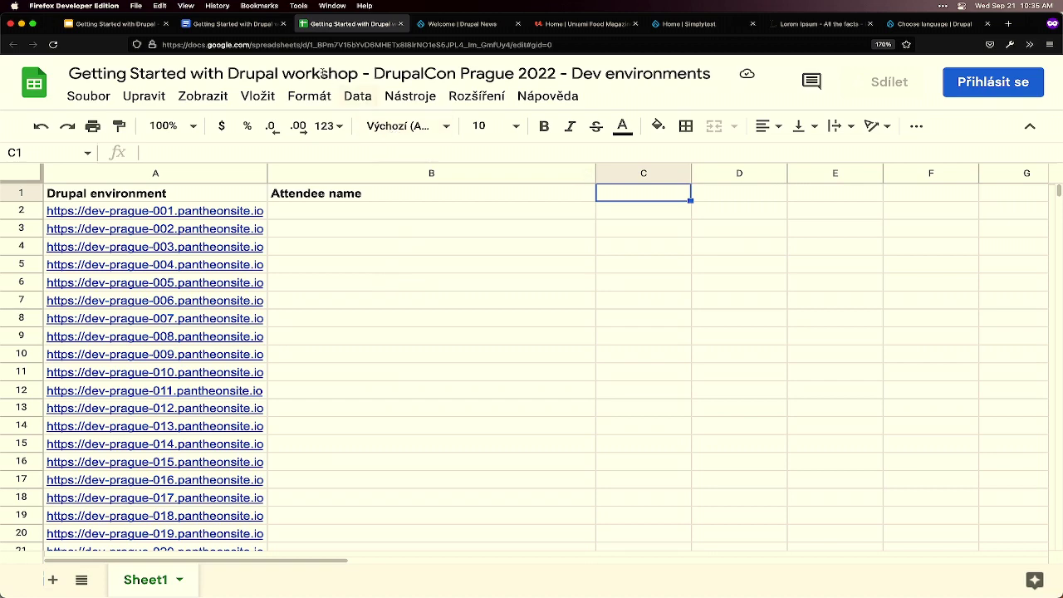
# - Select the sentence about claiming a development environment, then cell B2 in the environments spreadsheet
pyautogui.click(220, 23)
pyautogui.moveTo(253, 309); pyautogui.dragTo(673, 309)
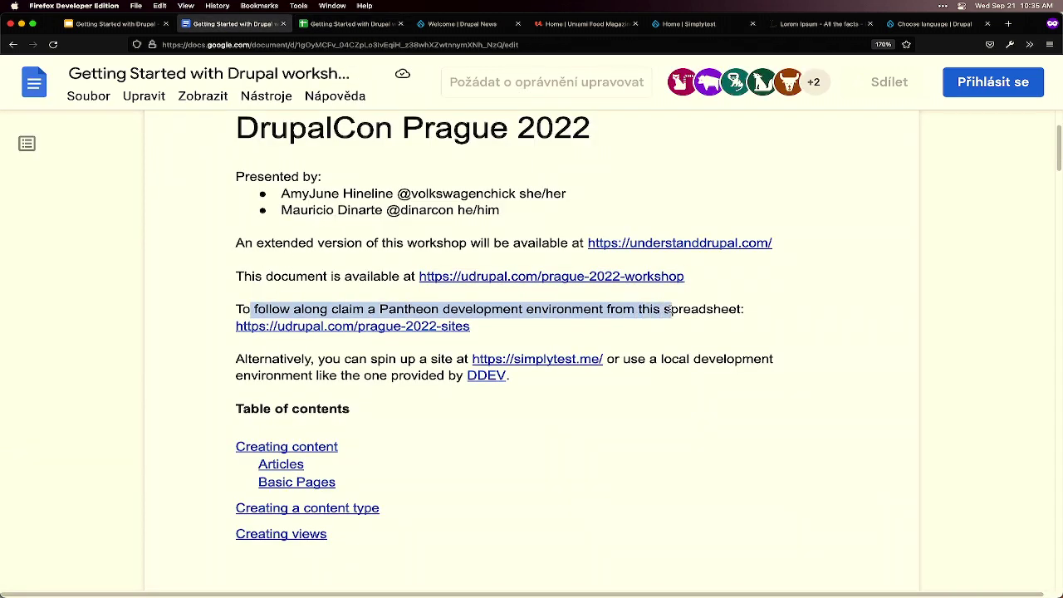
pyautogui.click(348, 23)
pyautogui.click(329, 212)
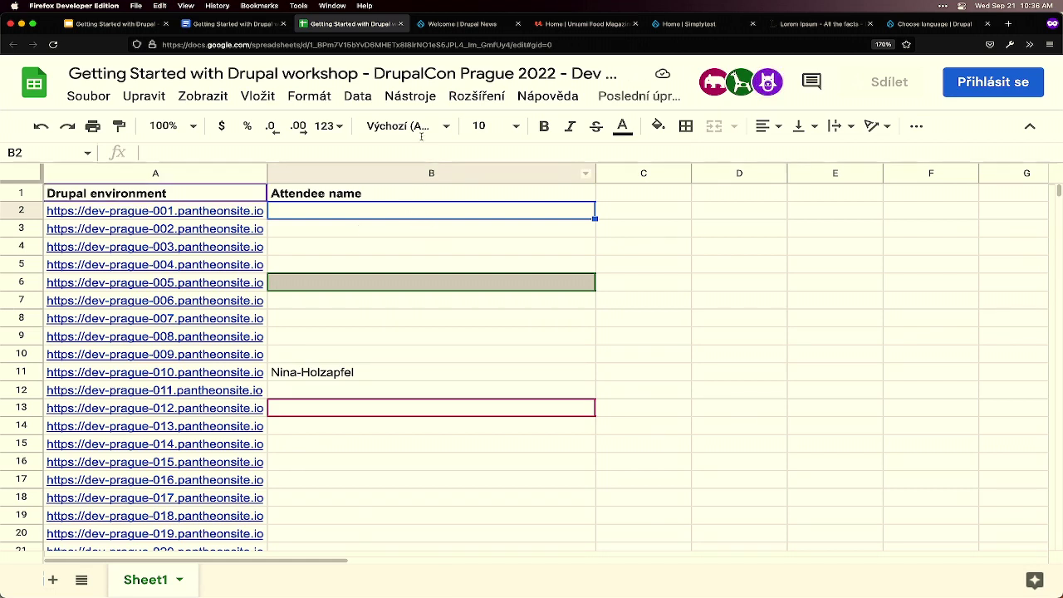
# - Go back to the workshop document, then open the Simplytest sandbox site
pyautogui.click(249, 25)
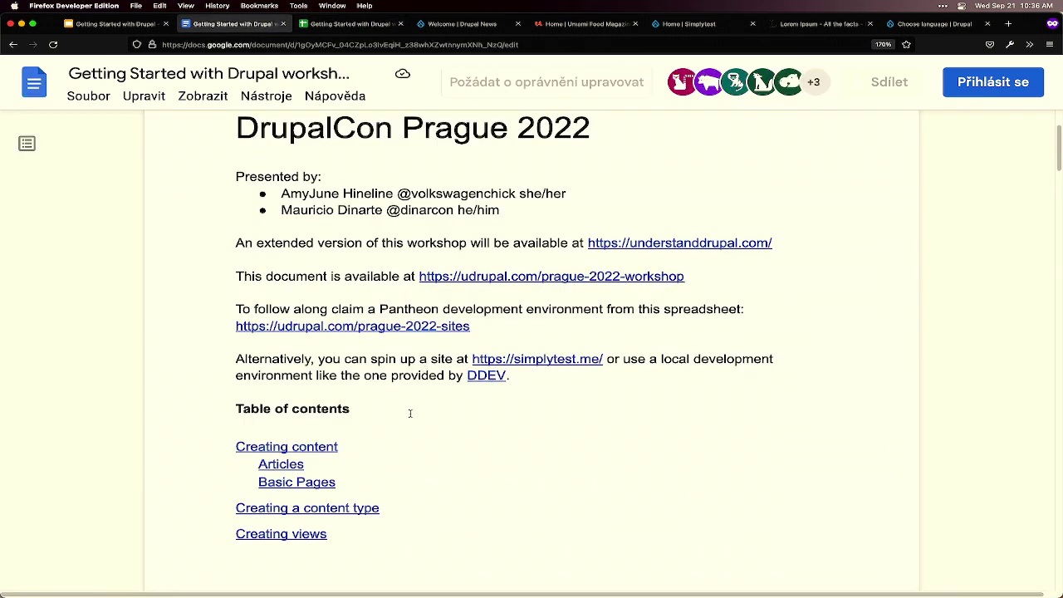
pyautogui.moveTo(324, 591)
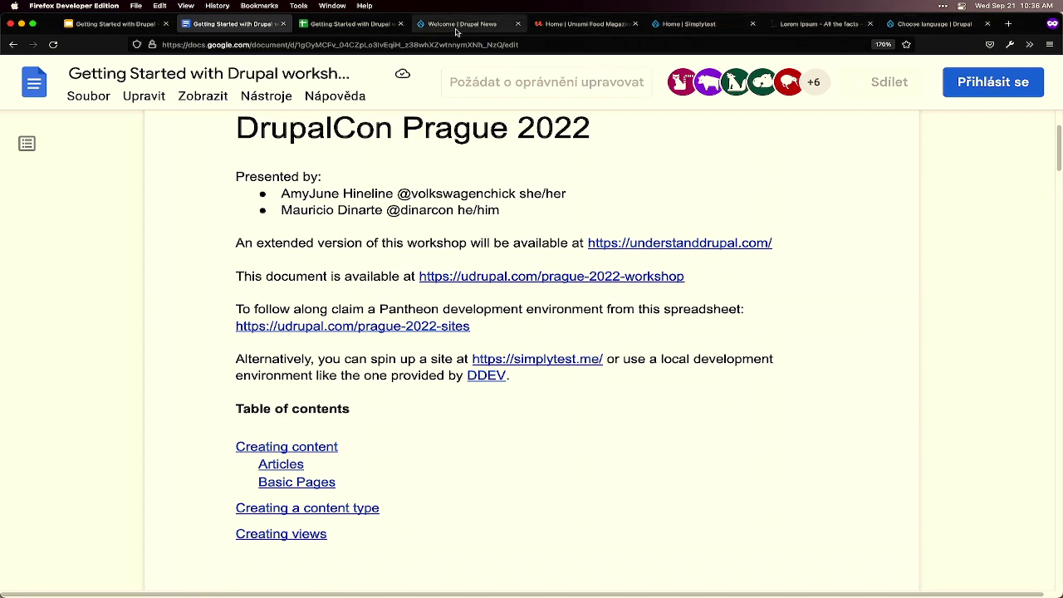
pyautogui.click(694, 28)
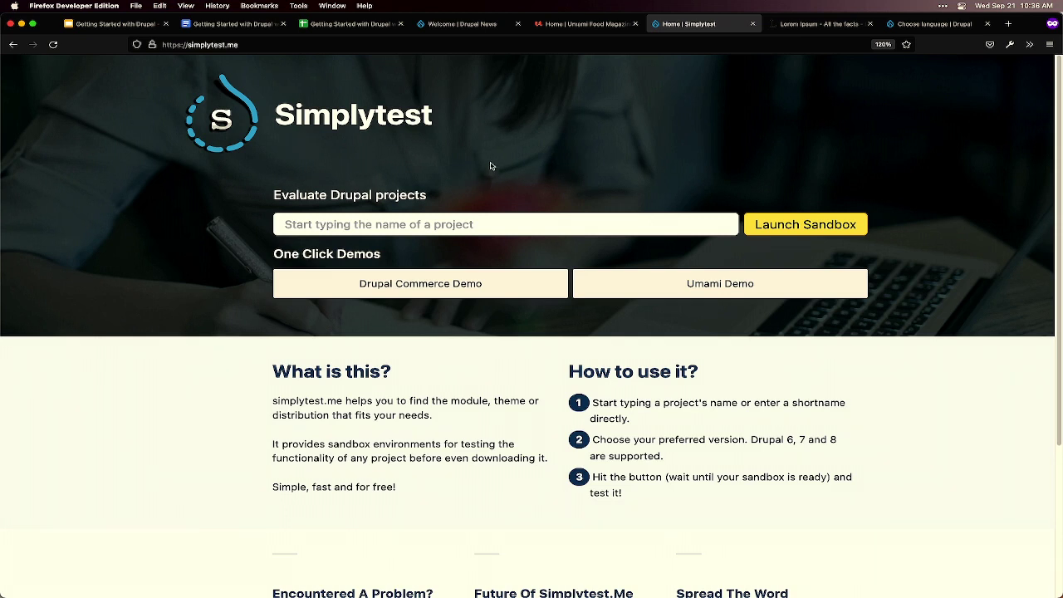
# - Return to the Google Docs workshop guide and scroll down through it
pyautogui.click(252, 28)
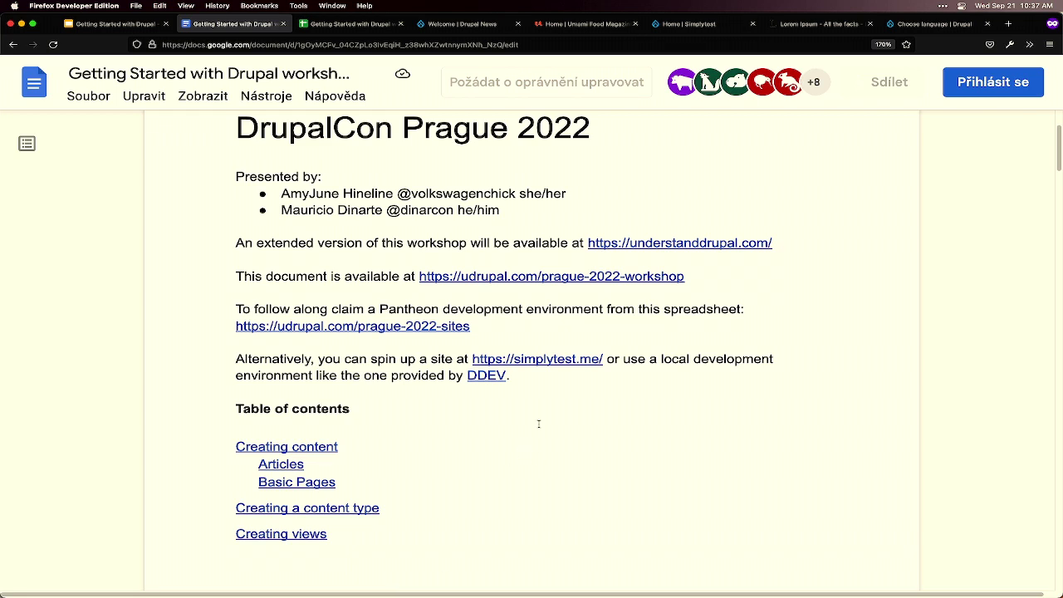
pyautogui.scroll(-1, 556, 409)
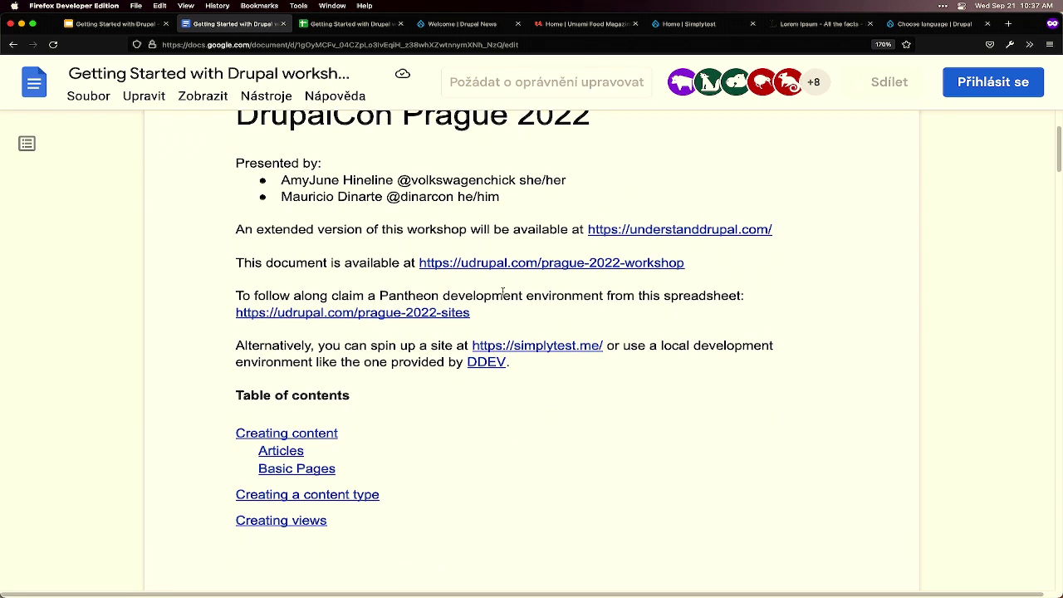
# - Bring up the workshop slides, zoom in to 500%, then reset the zoom to normal
pyautogui.click(113, 25)
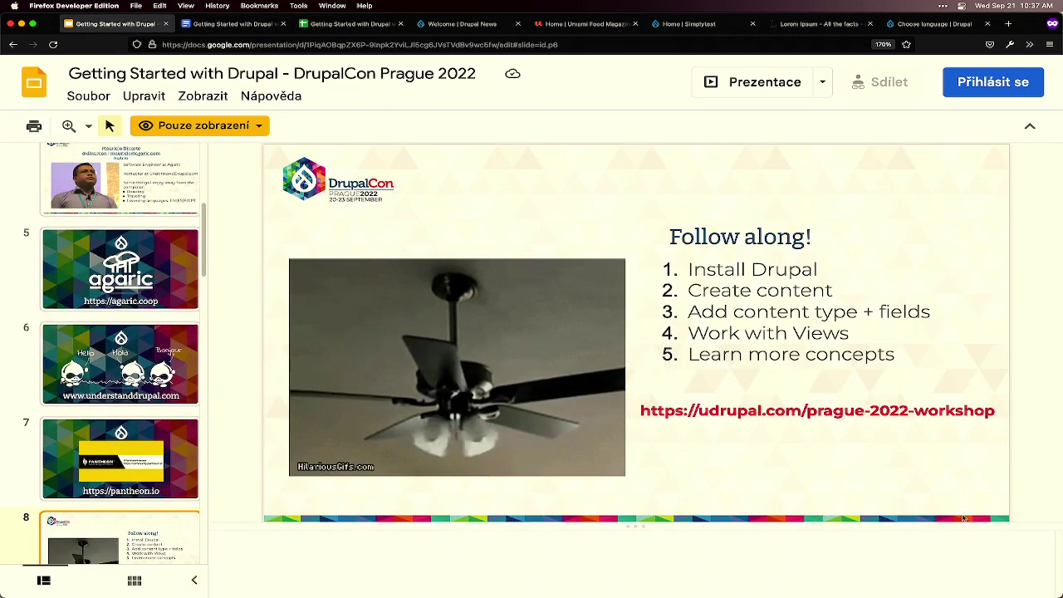
pyautogui.press('super+equal')
pyautogui.press('super+equal')
pyautogui.press('super+equal')
pyautogui.press('super+equal')
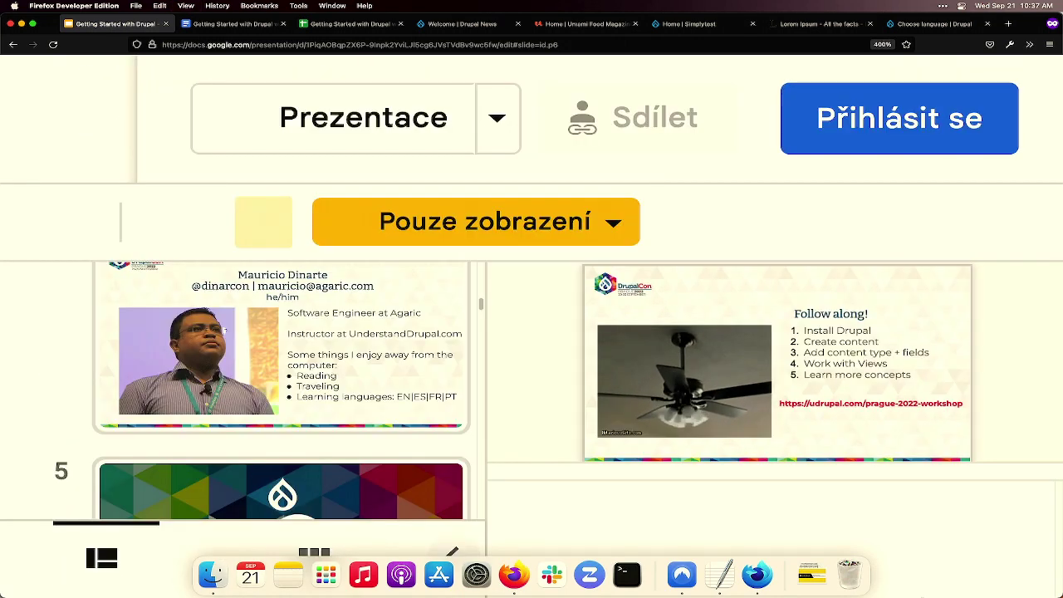
pyautogui.press('super+equal')
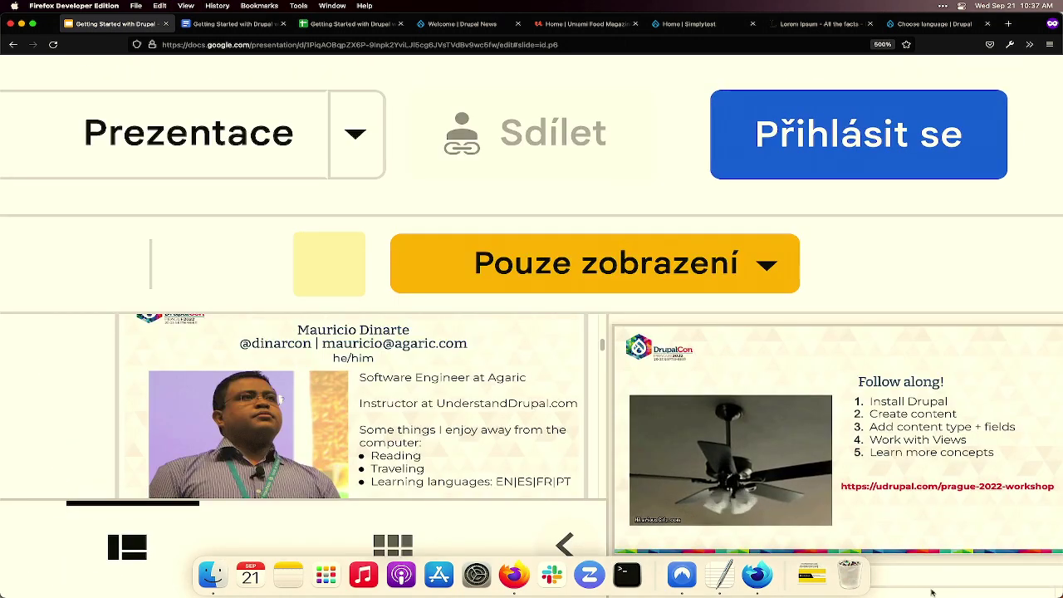
pyautogui.press('super+0')
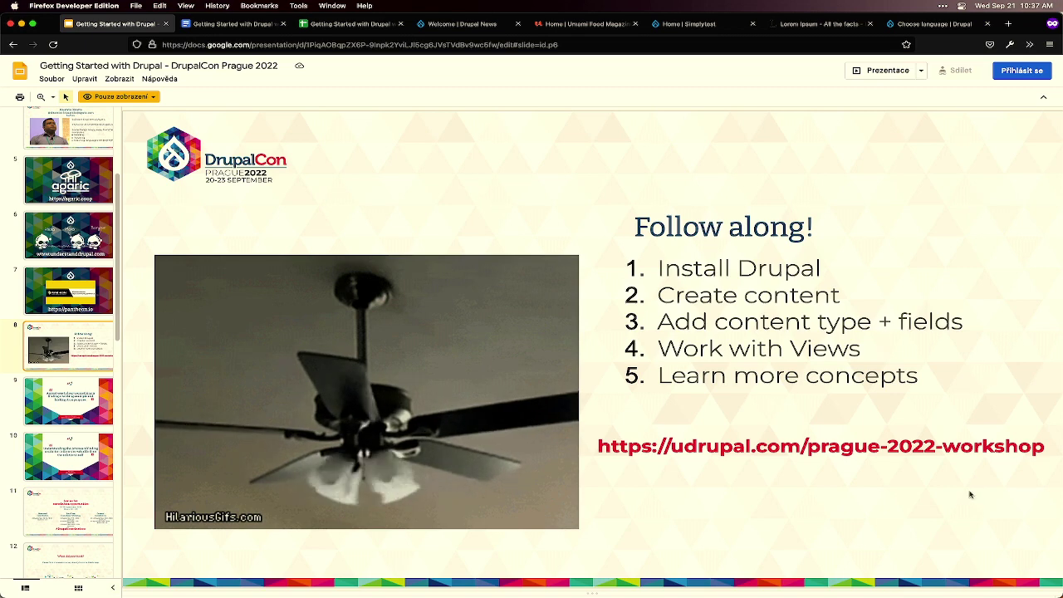
pyautogui.moveTo(591, 595)
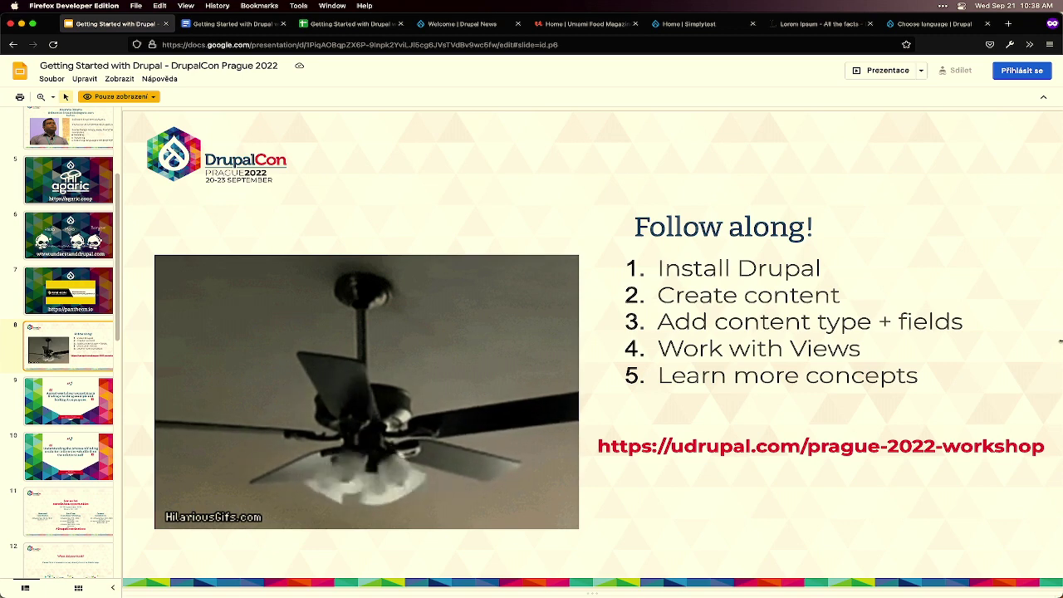
# - Open the Drupal News demo site and browse through its News listing
pyautogui.click(478, 27)
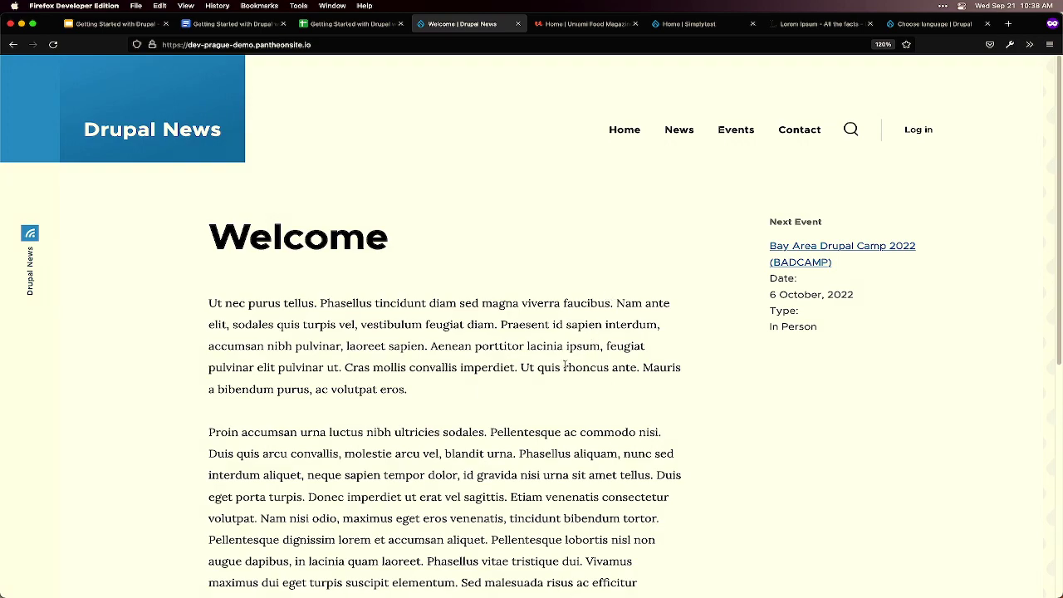
pyautogui.scroll(-1, 505, 324)
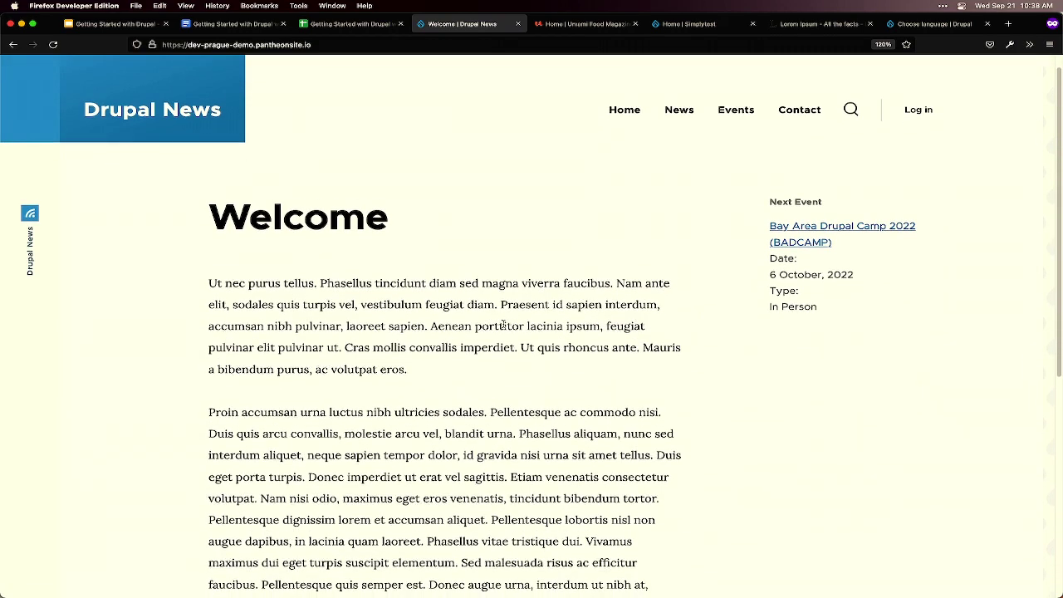
pyautogui.scroll(1, 582, 274)
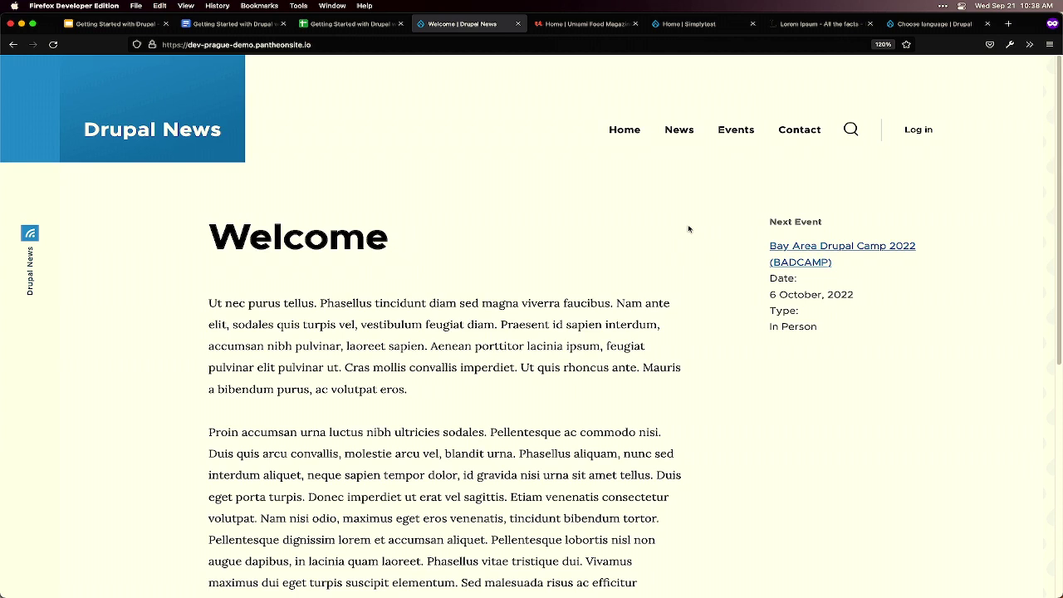
pyautogui.click(686, 136)
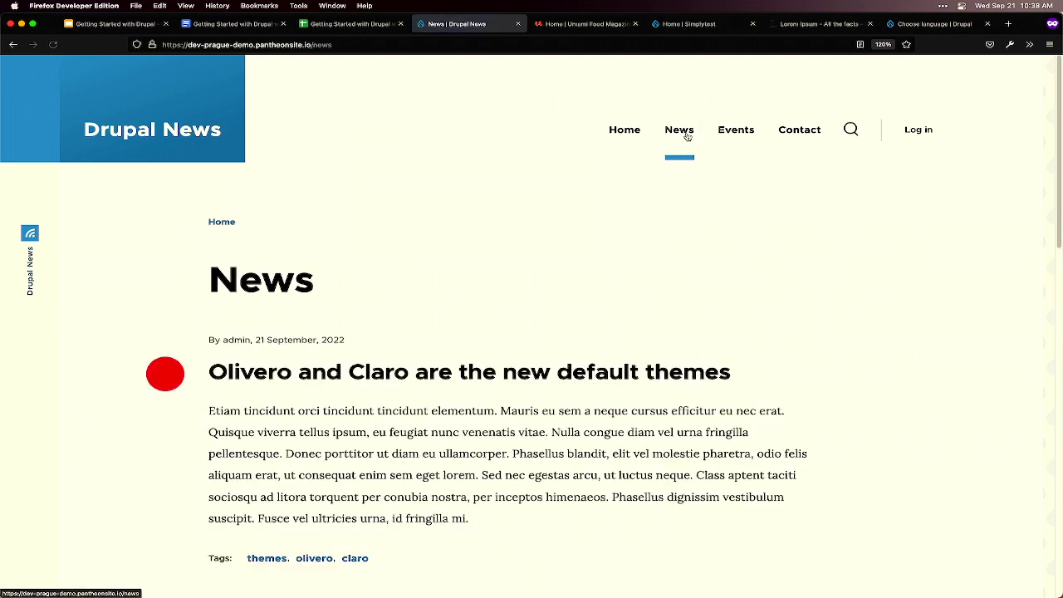
pyautogui.scroll(-2, 607, 255)
pyautogui.scroll(-7, 606, 254)
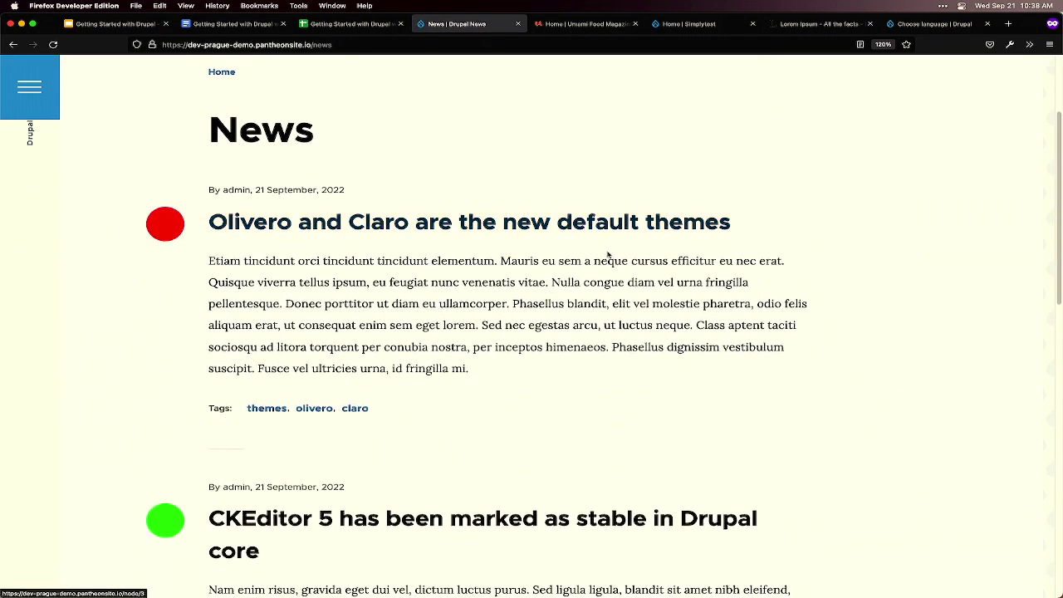
pyautogui.scroll(-4, 604, 285)
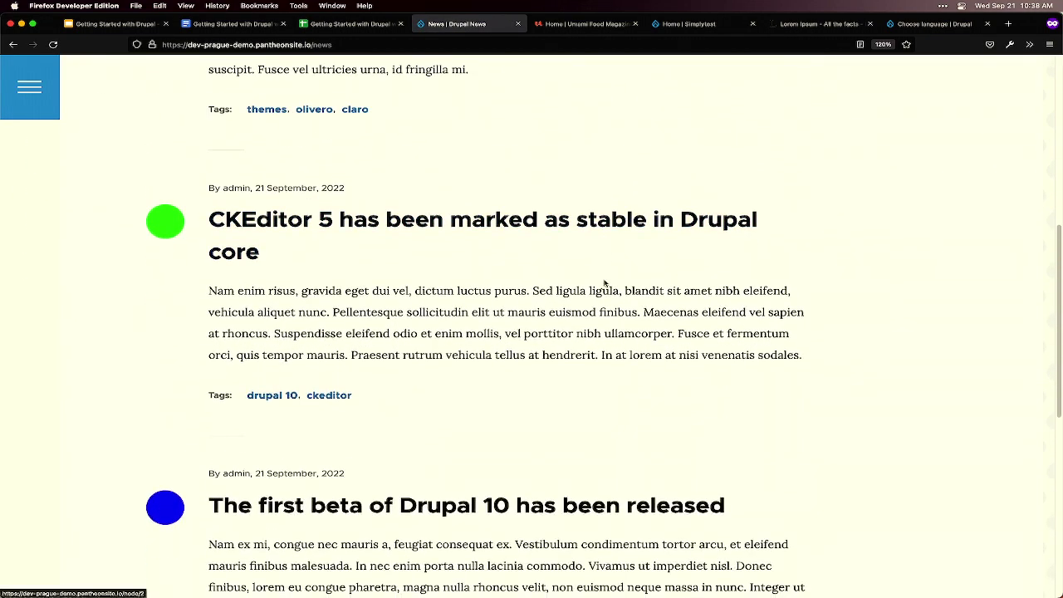
pyautogui.scroll(-6, 604, 283)
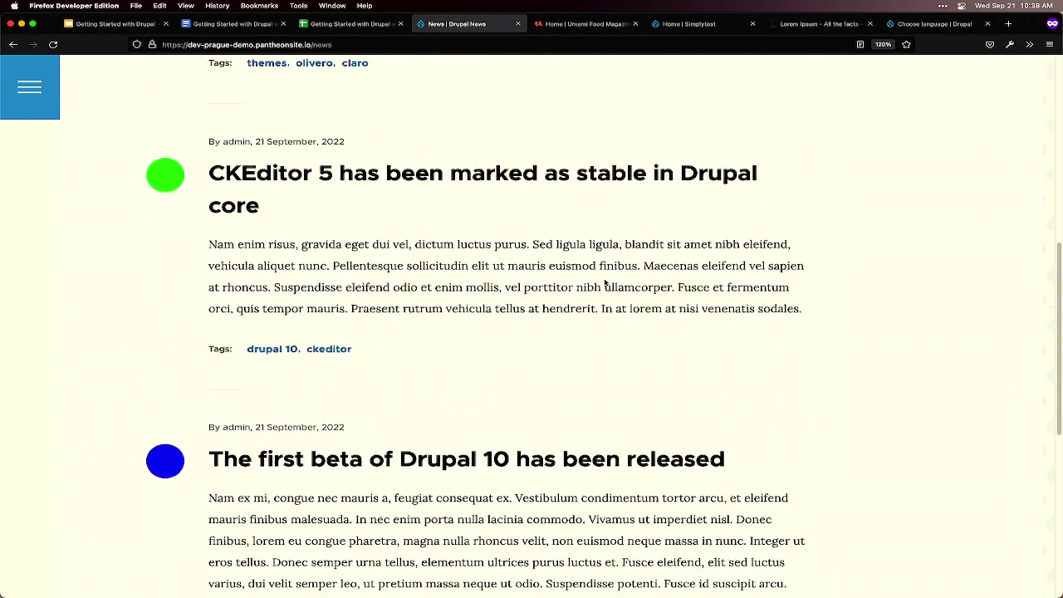
pyautogui.scroll(7, 605, 283)
pyautogui.scroll(12, 605, 283)
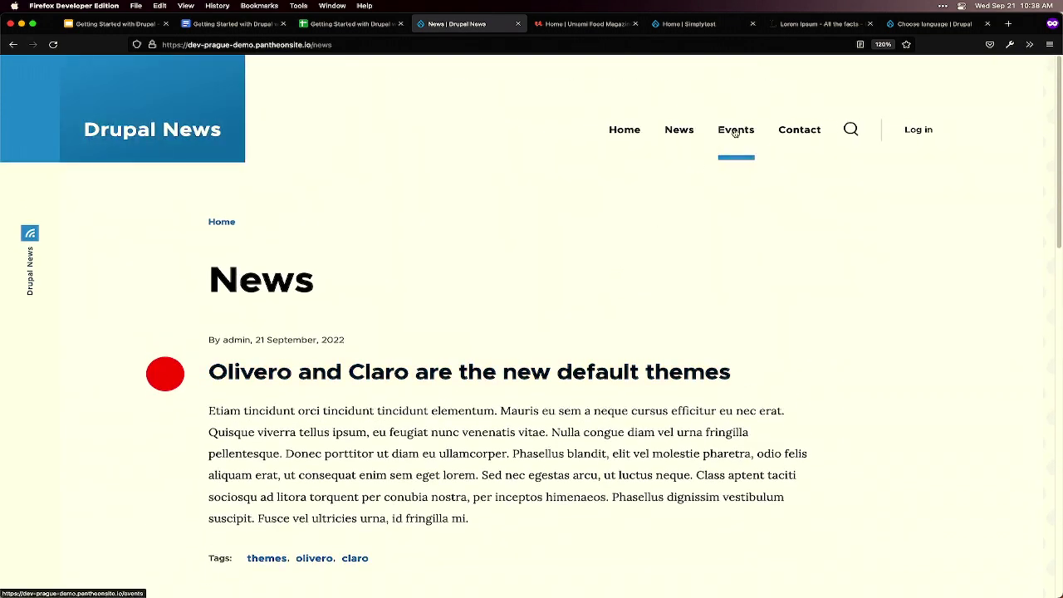
# - Filter the Events page to In Person events, then visit Contact and return Home
pyautogui.click(735, 131)
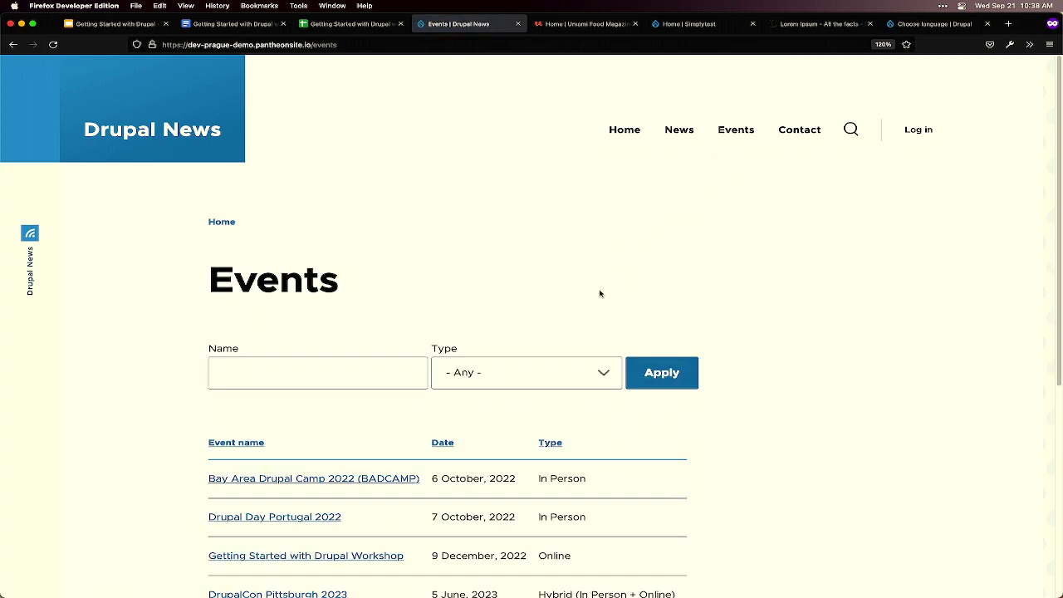
pyautogui.scroll(-2, 601, 294)
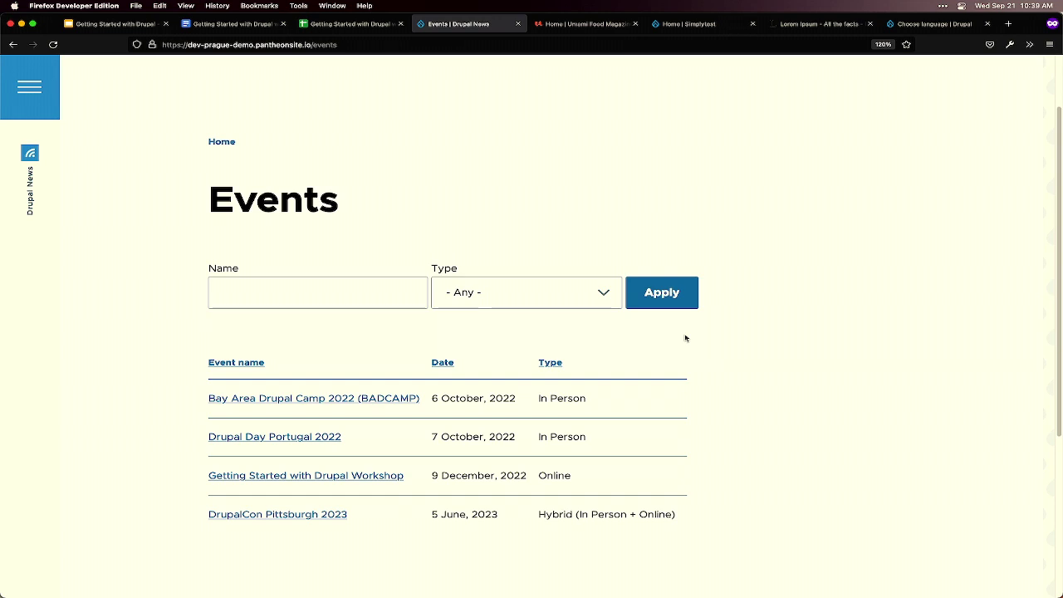
pyautogui.click(569, 305)
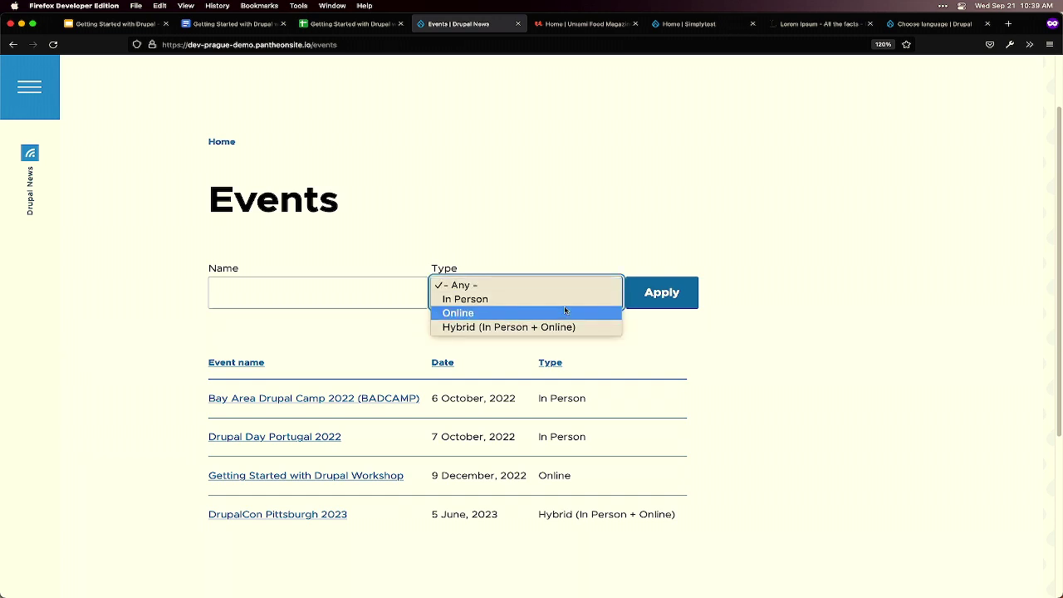
pyautogui.click(565, 303)
pyautogui.click(655, 301)
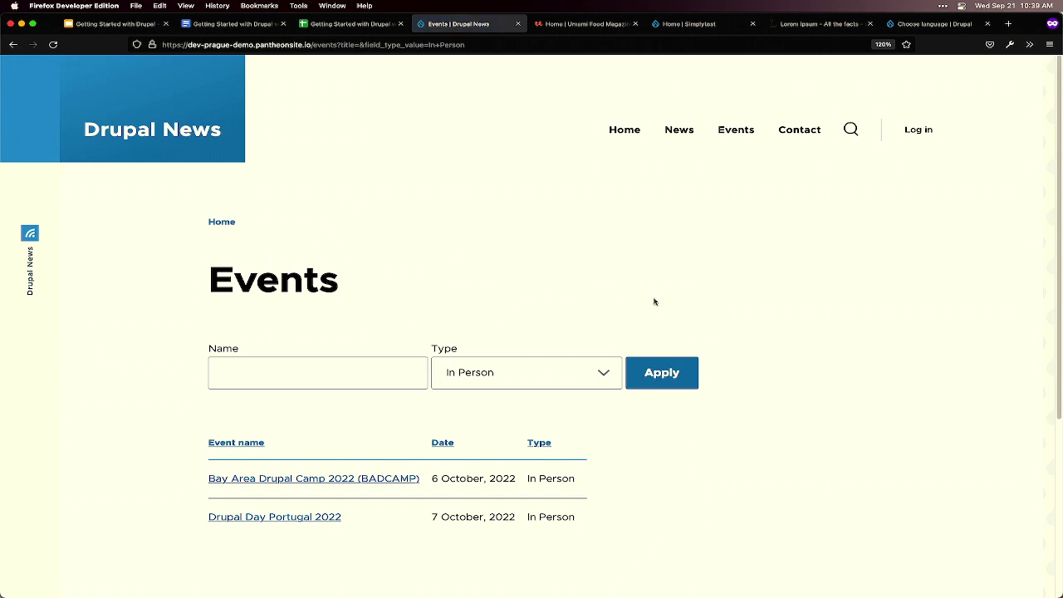
pyautogui.click(808, 132)
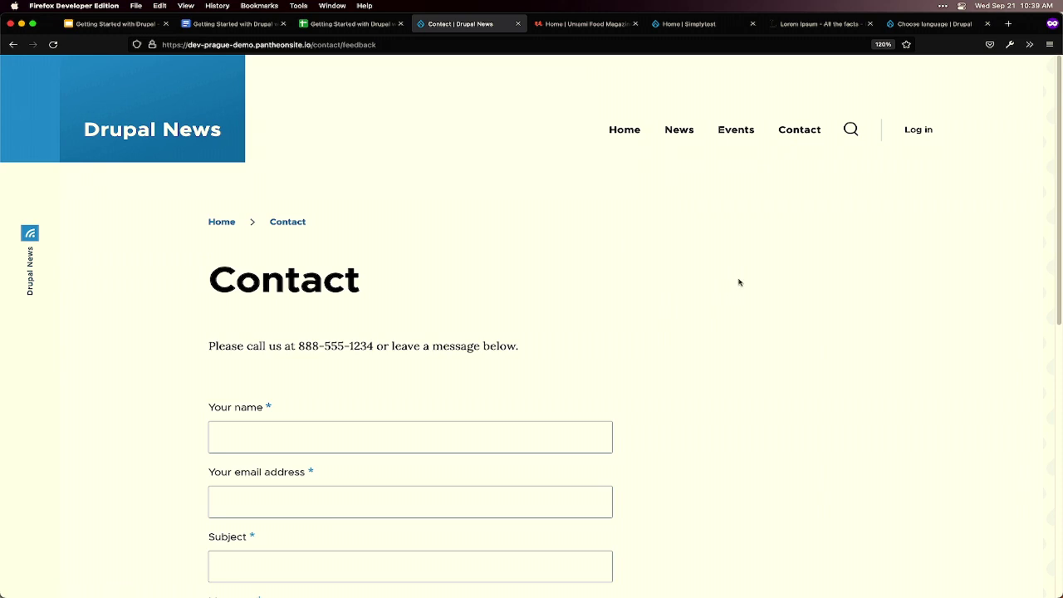
pyautogui.click(634, 141)
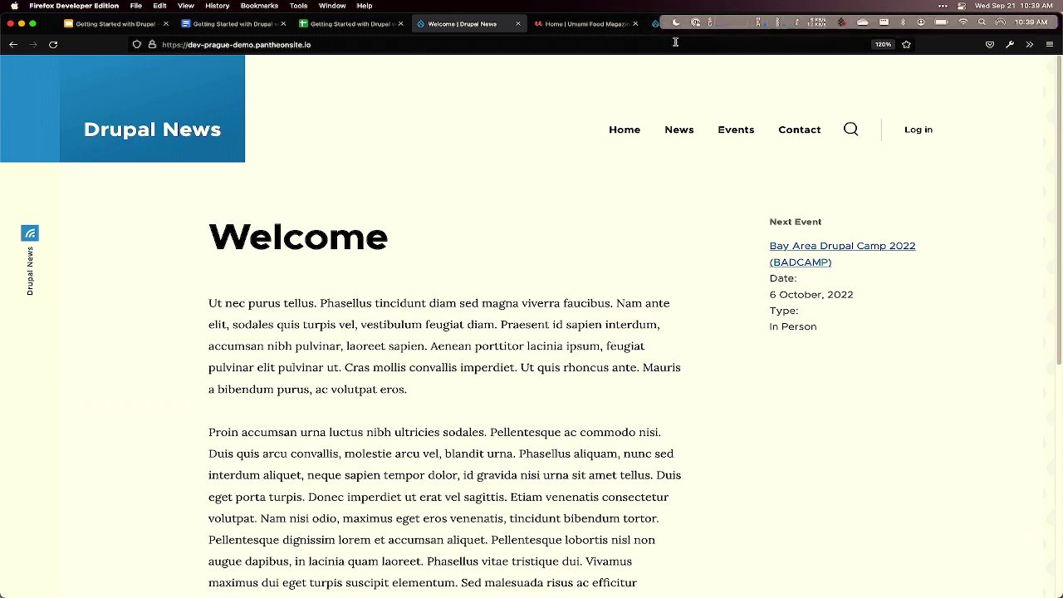
# - Move the Drupal installer tab next to Drupal News and show its Choose language page
pyautogui.click(921, 28)
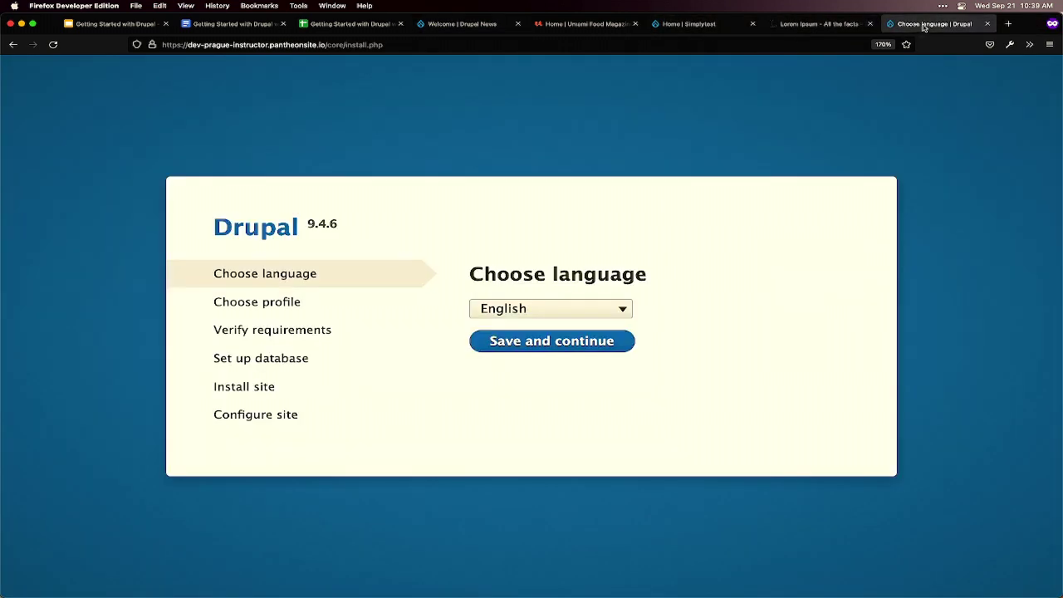
pyautogui.moveTo(885, 29); pyautogui.dragTo(577, 30)
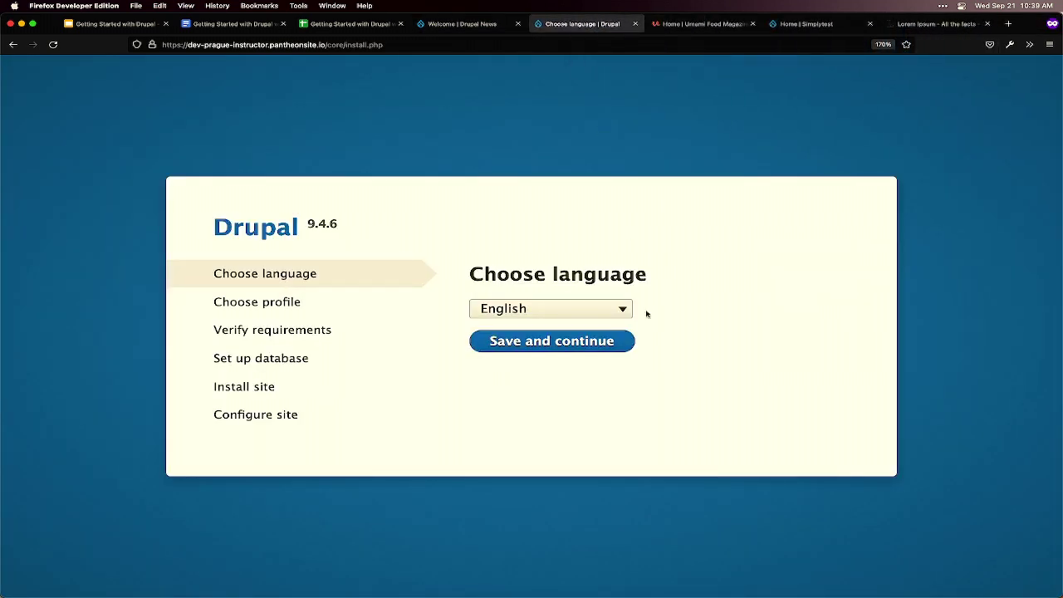
pyautogui.click(349, 24)
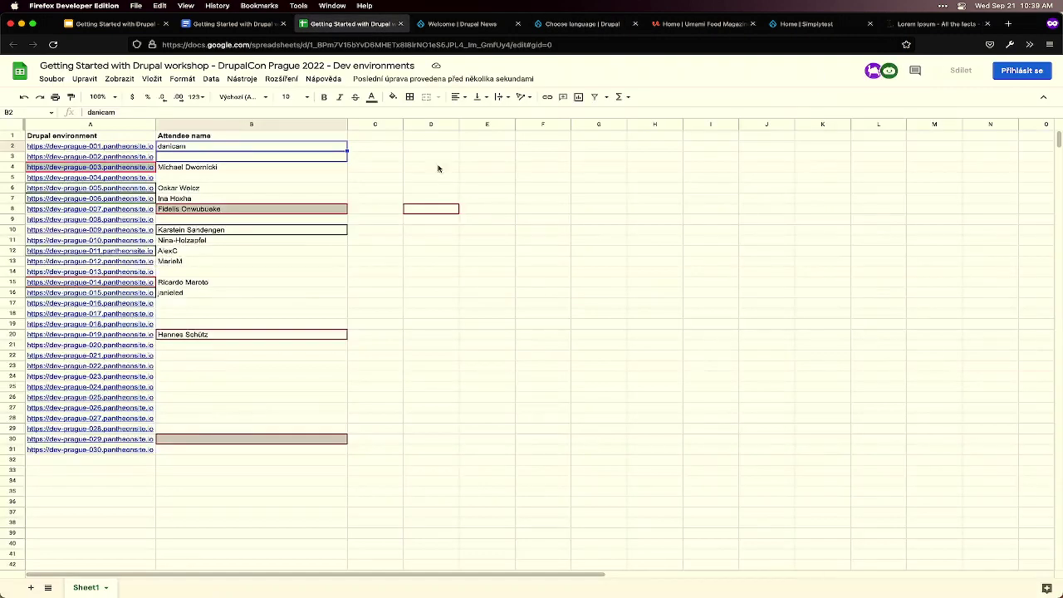
pyautogui.click(562, 25)
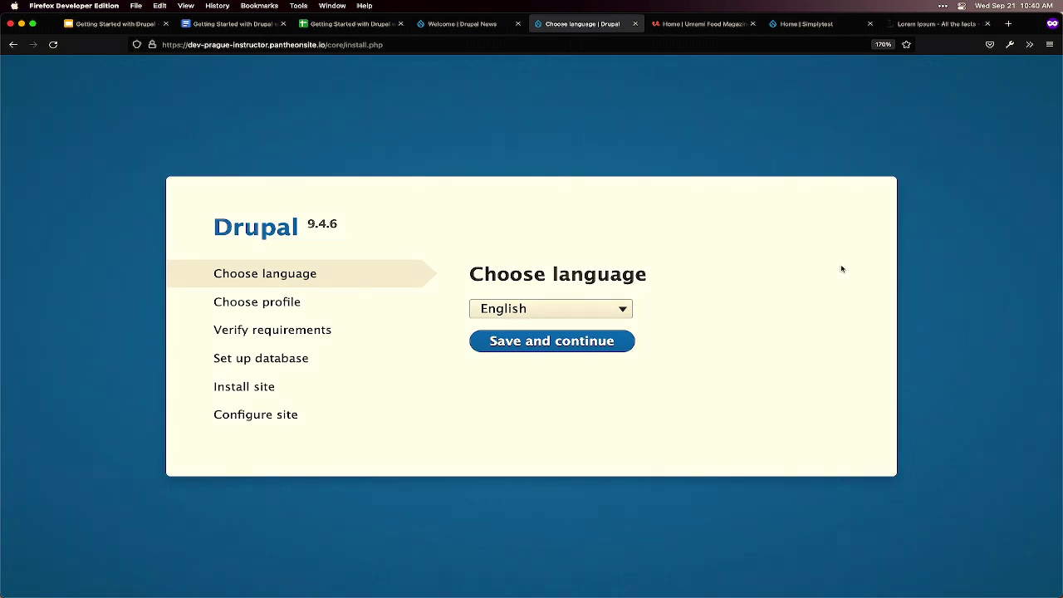
pyautogui.moveTo(804, 593)
# - Keep English as the install language and continue, then view the Umami Food Magazine demo
pyautogui.click(624, 313)
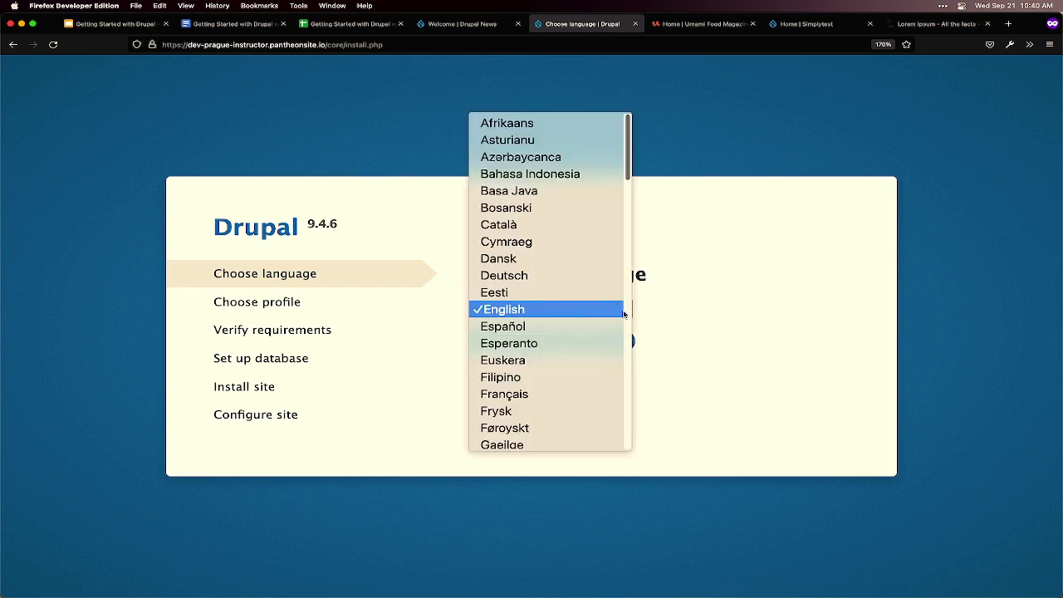
pyautogui.click(744, 314)
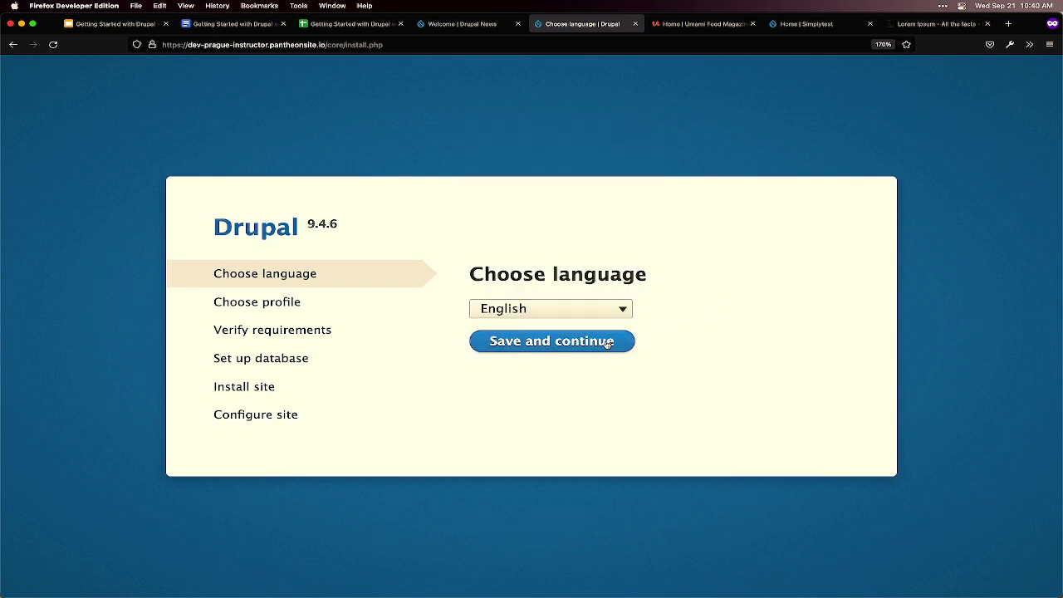
pyautogui.click(607, 343)
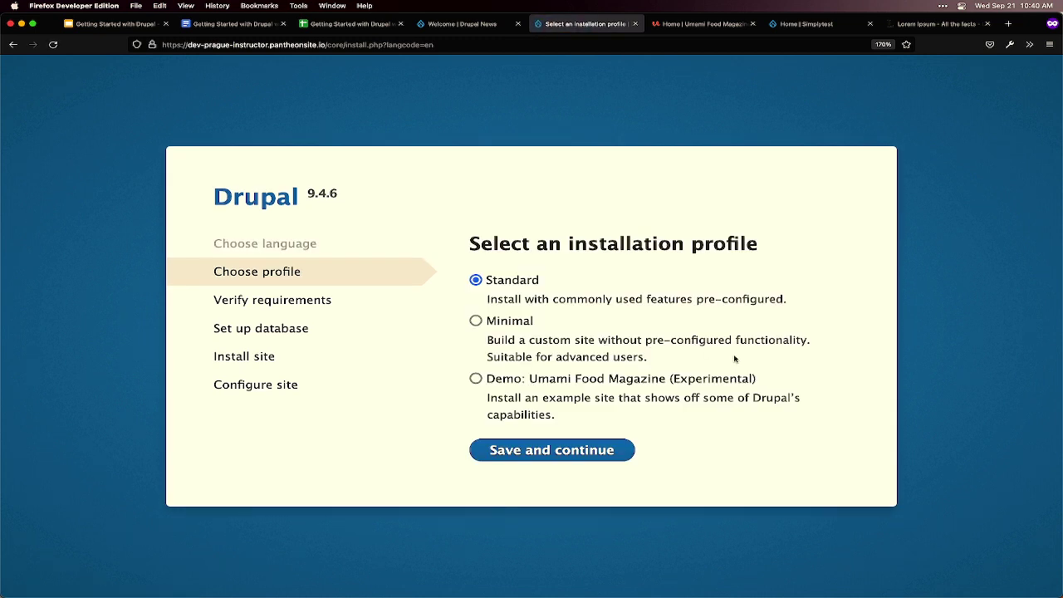
pyautogui.moveTo(735, 595)
pyautogui.click(690, 23)
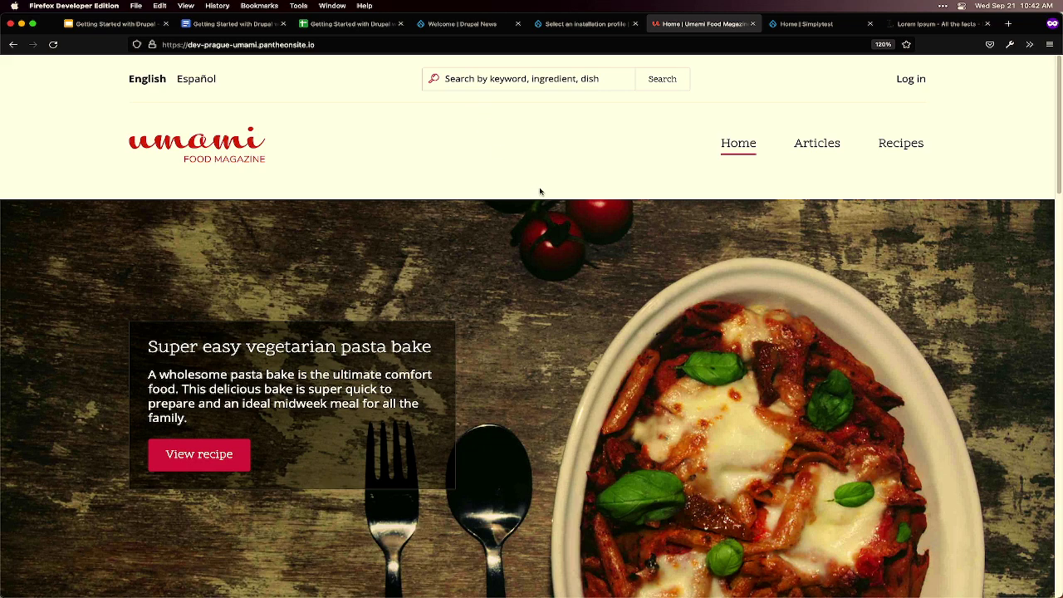
pyautogui.scroll(-1, 539, 197)
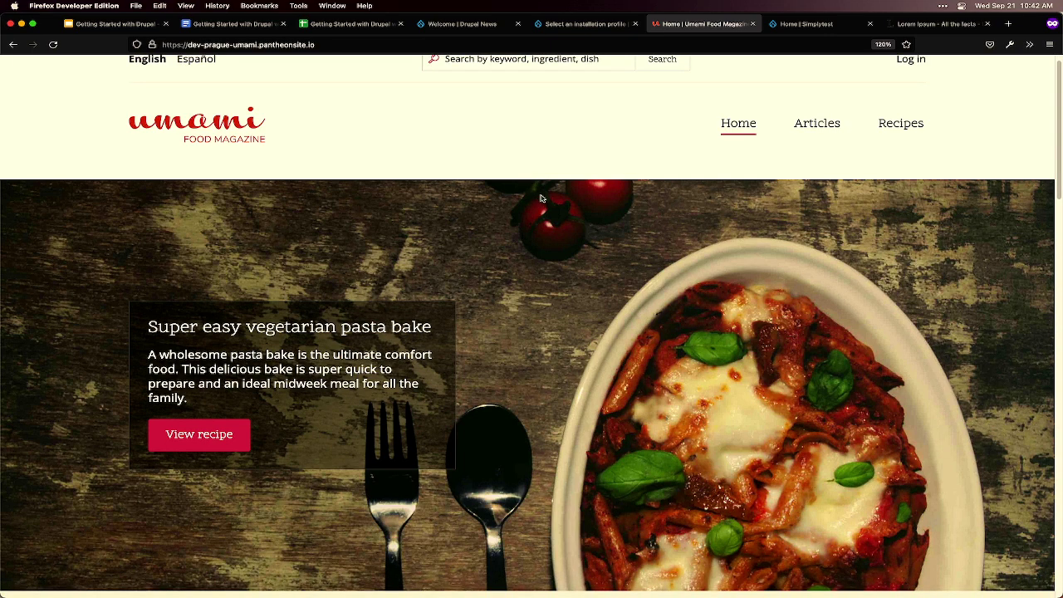
pyautogui.scroll(-2, 540, 199)
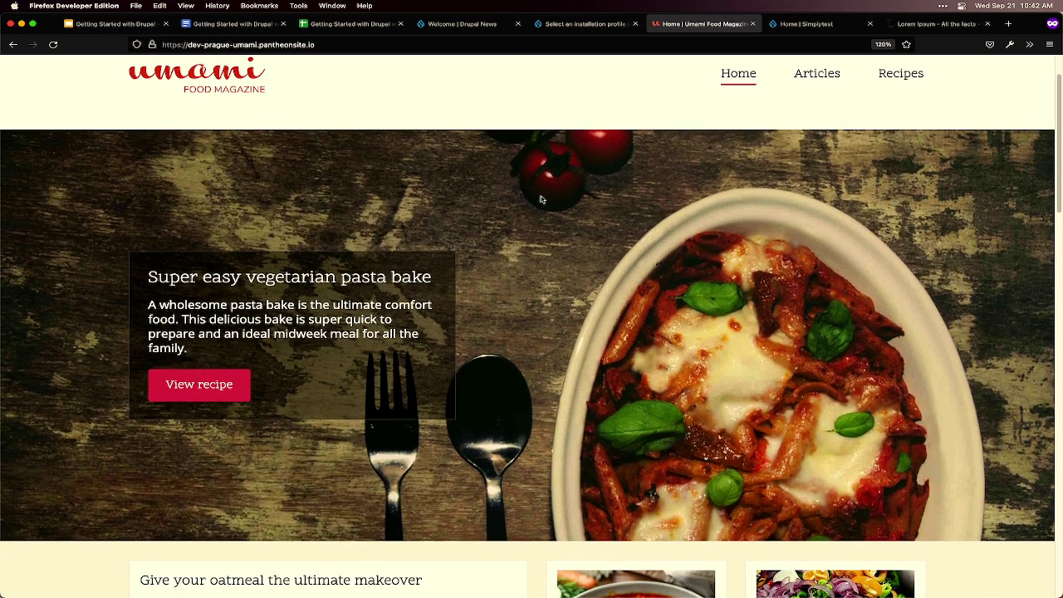
pyautogui.scroll(-3, 540, 198)
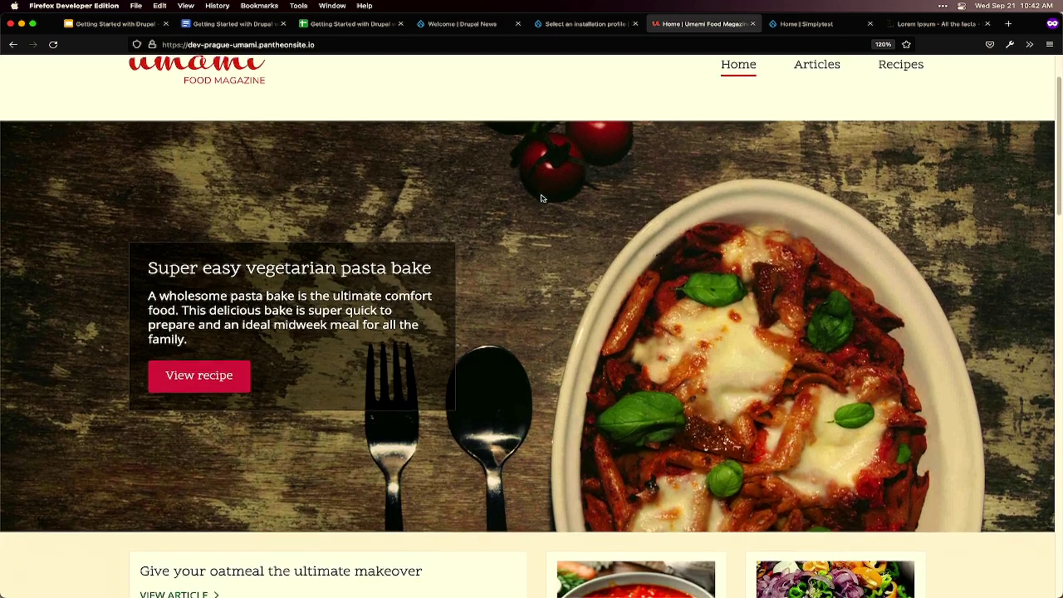
pyautogui.scroll(-2, 540, 197)
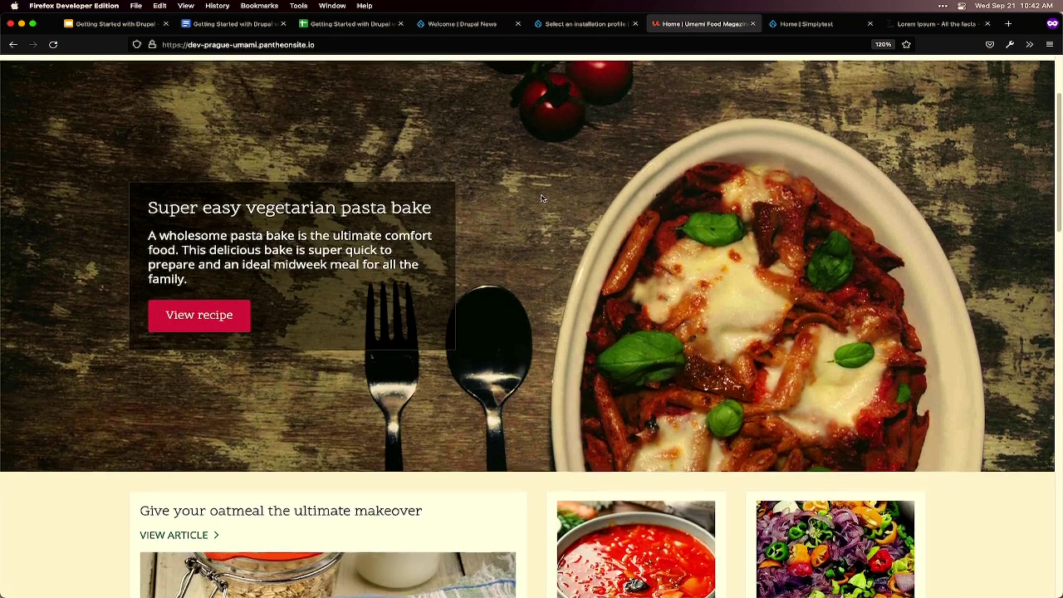
pyautogui.scroll(5, 541, 198)
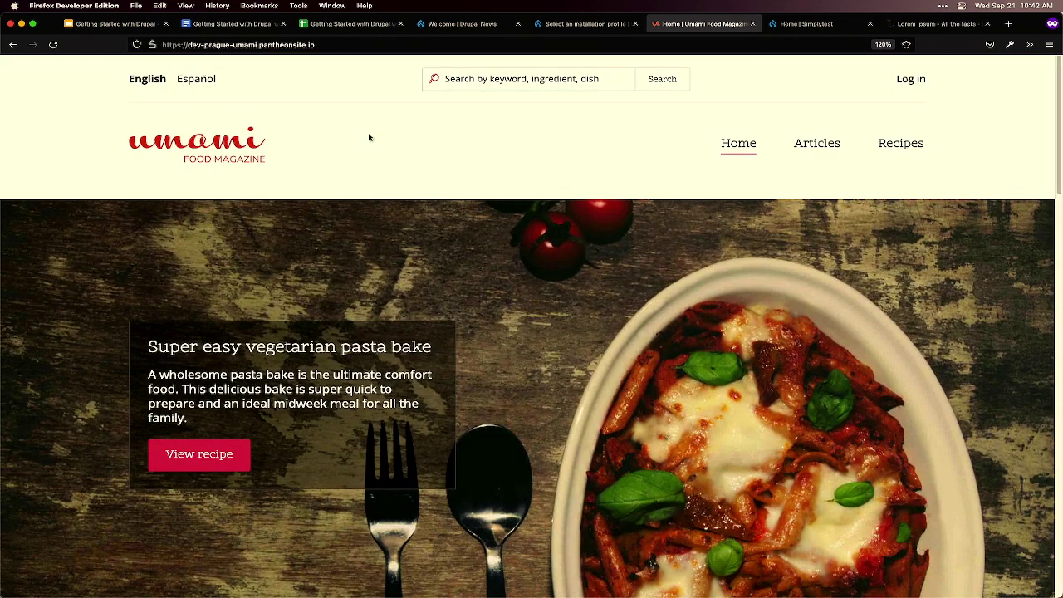
# - Switch the Umami demo to Español and open the Artículos listing
pyautogui.click(198, 80)
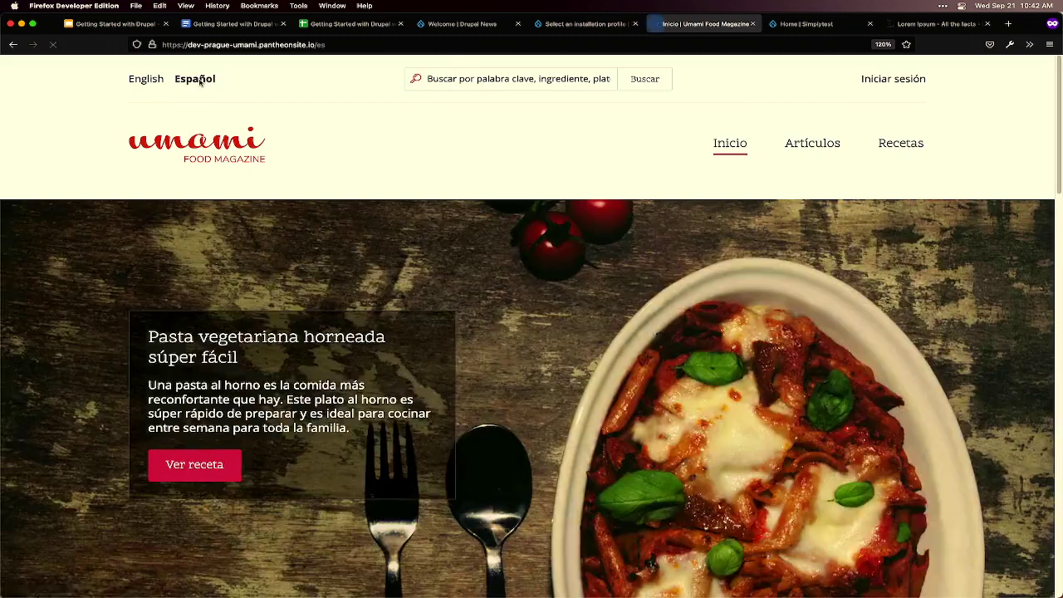
pyautogui.click(812, 149)
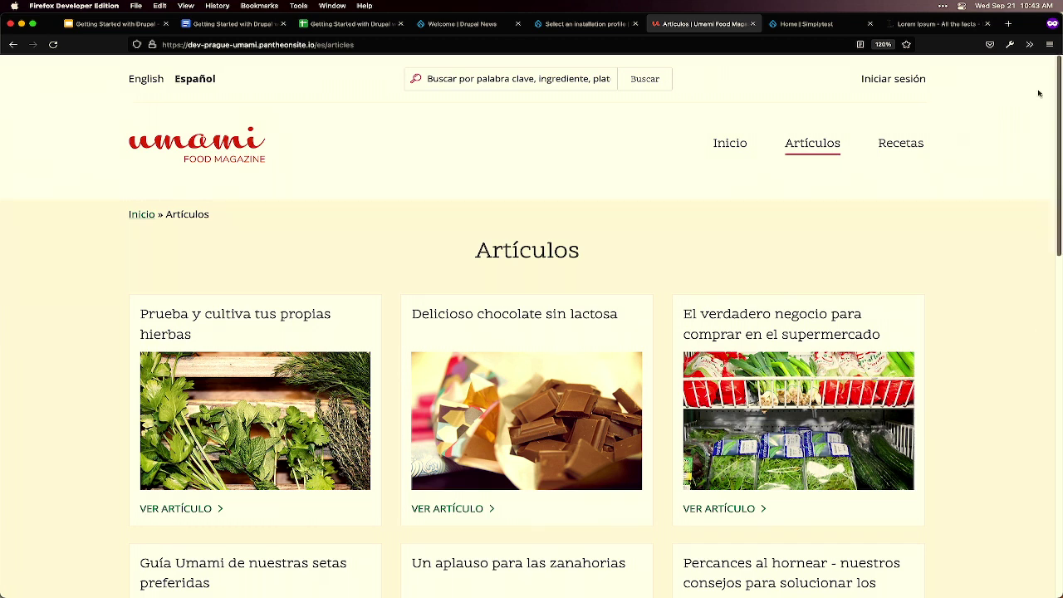
# - Browse the Spanish Recetas listing, then go back to the installer's profile selection
pyautogui.click(902, 155)
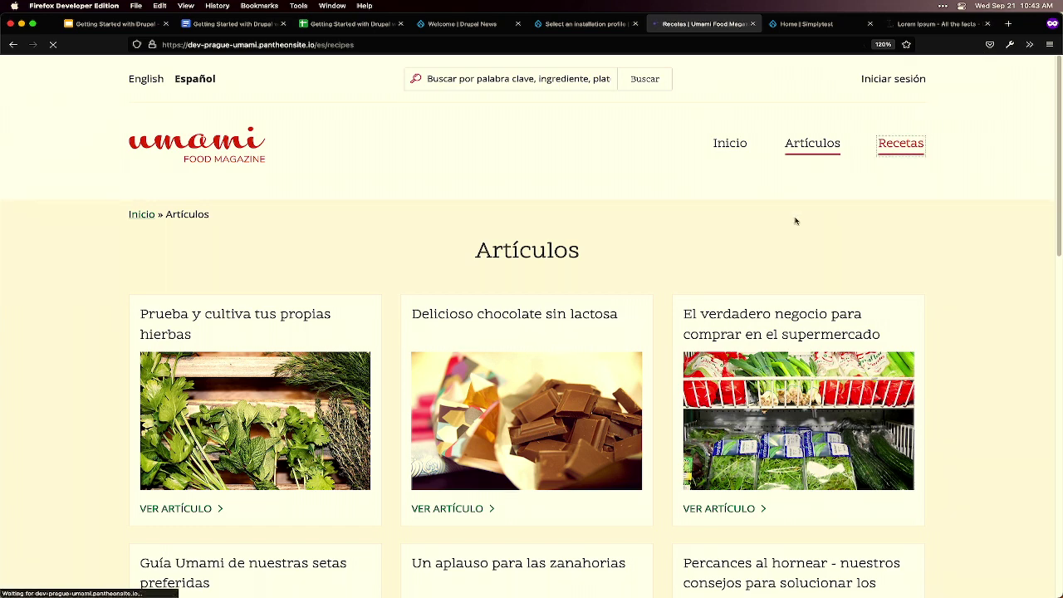
pyautogui.scroll(-3, 774, 230)
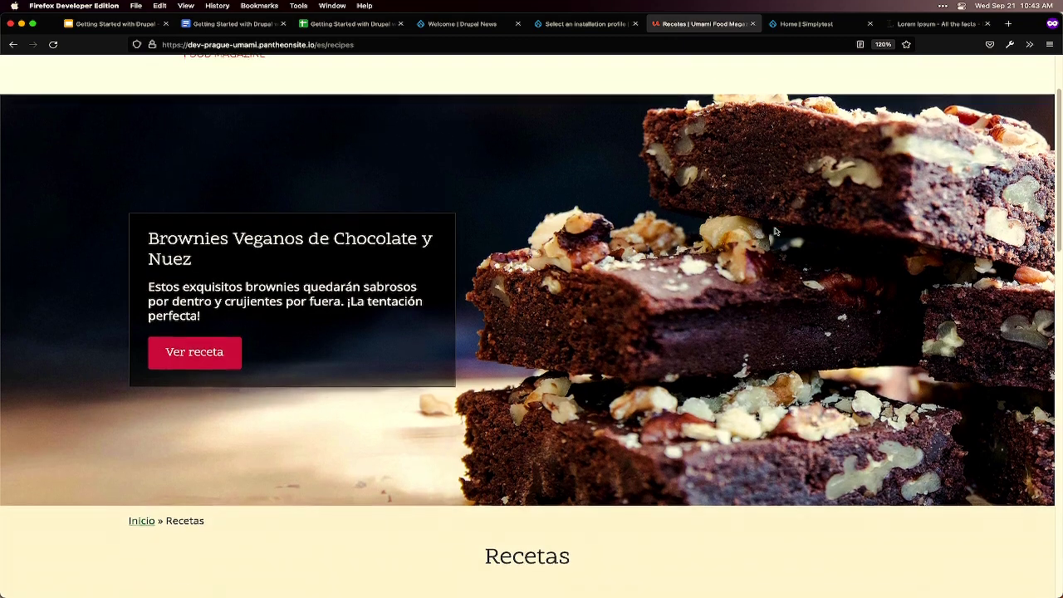
pyautogui.scroll(-5, 775, 230)
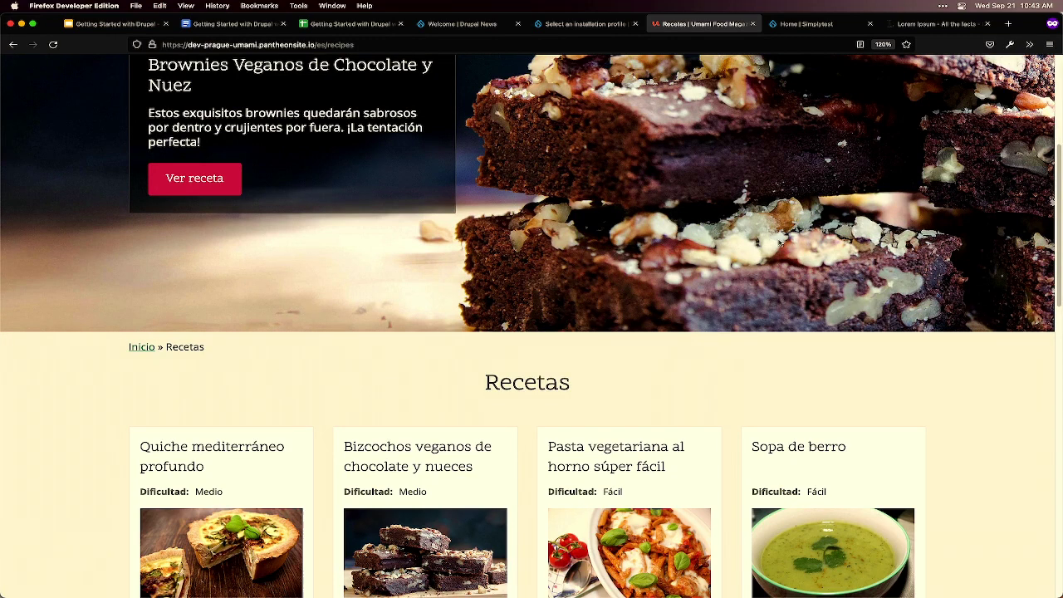
pyautogui.scroll(5, 773, 239)
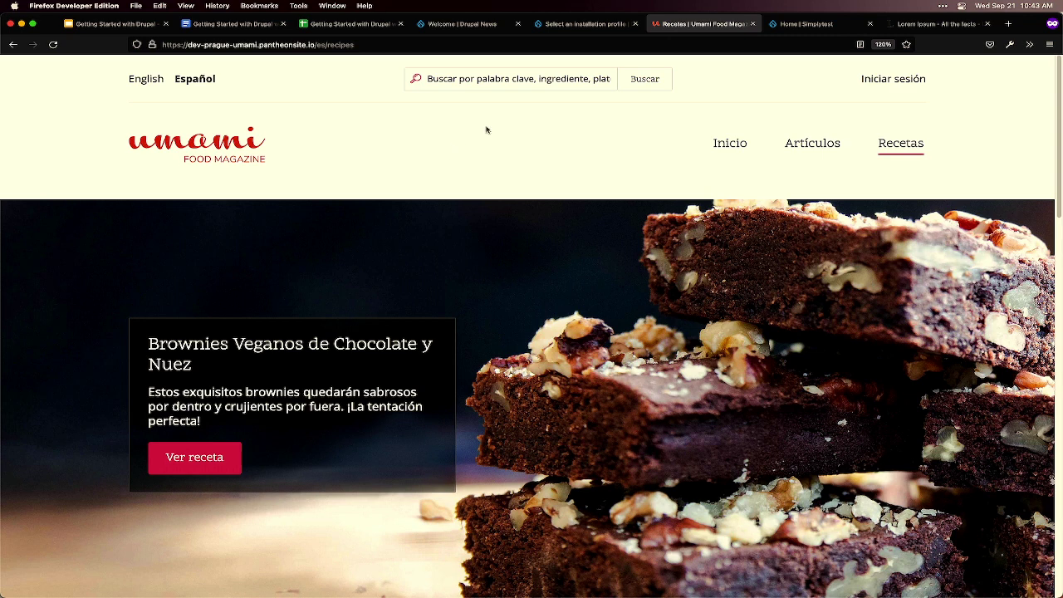
pyautogui.click(583, 23)
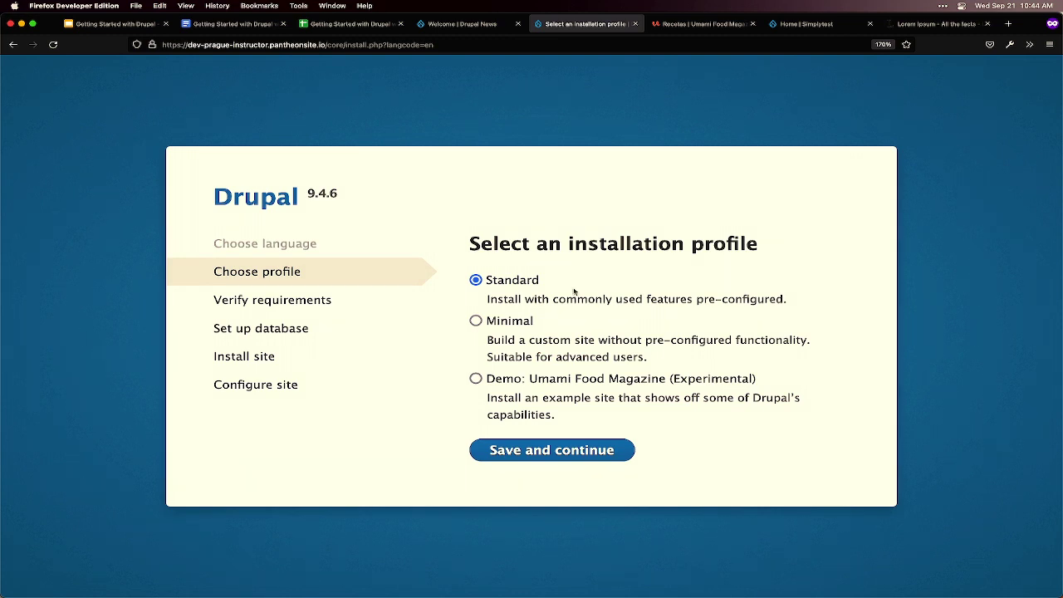
# - Continue the install with the Standard profile until the Configure site step appears
pyautogui.click(565, 451)
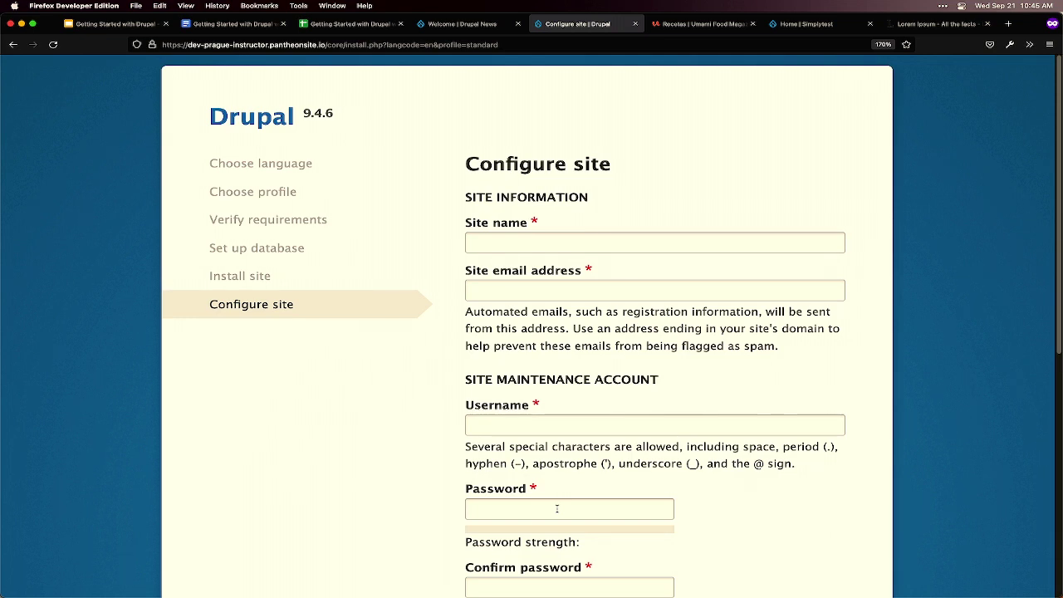
# - Name the site 'Prague 2022', enter the site email address, and set username admin
pyautogui.click(573, 243)
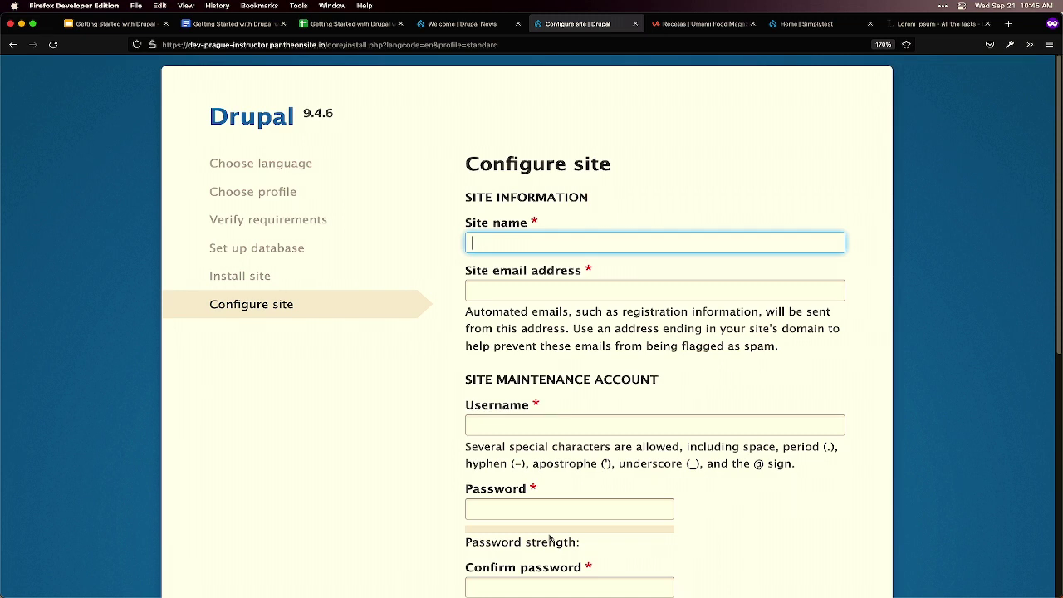
pyautogui.write('Pragye')
pyautogui.press('BackSpace')
pyautogui.press('BackSpace')
pyautogui.write('ue 2022')
pyautogui.press('Tab')
pyautogui.write('ad')
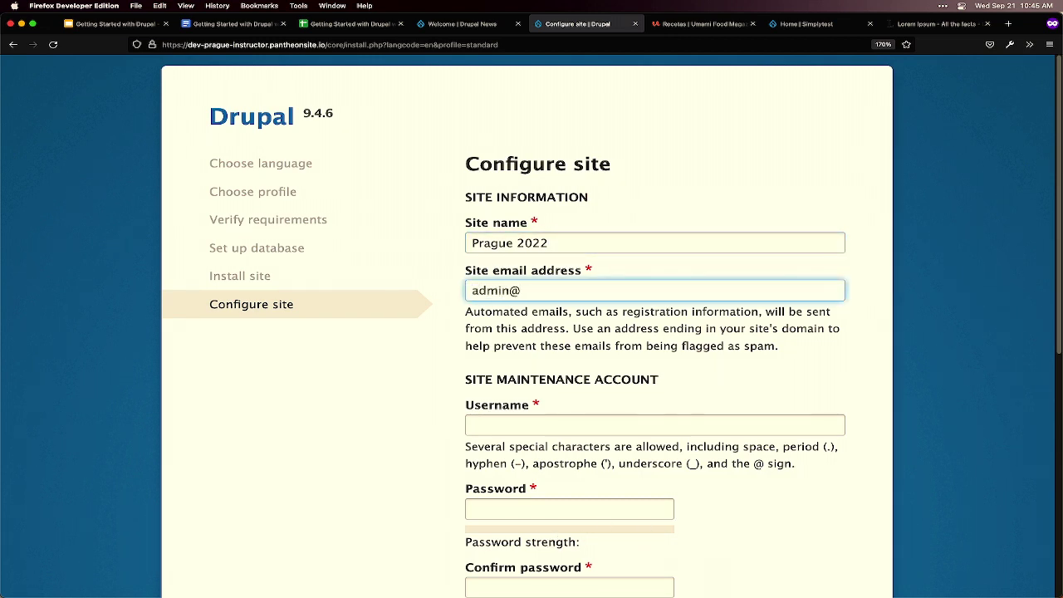
pyautogui.write('example.com')
pyautogui.click(562, 424)
pyautogui.write('admin')
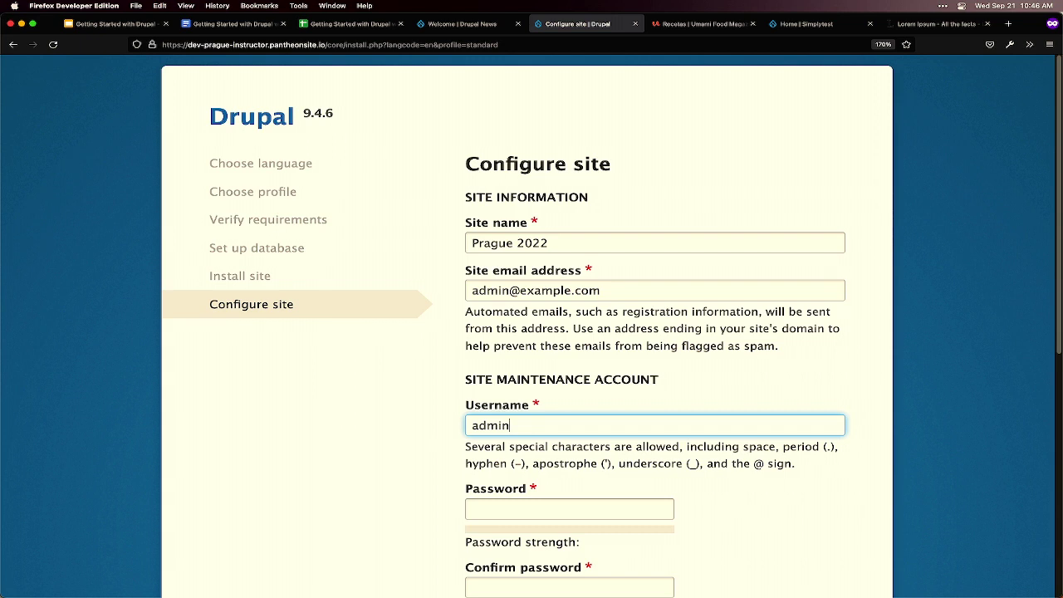
# - Enter the maintenance account password and move to the password confirmation field
pyautogui.press('Tab')
pyautogui.write('a')
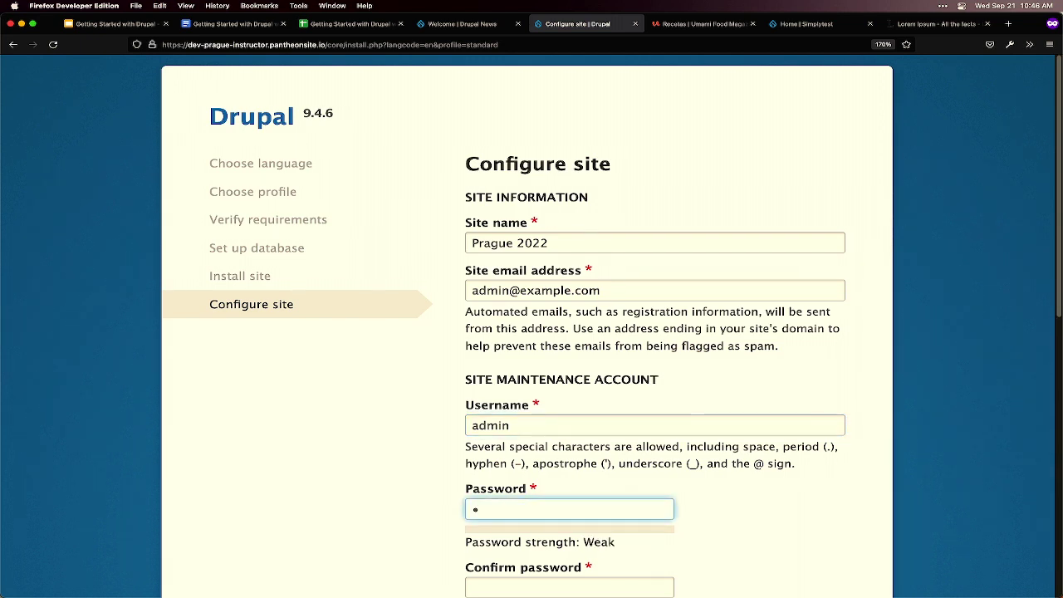
pyautogui.write('dmin12')
pyautogui.press('Tab')
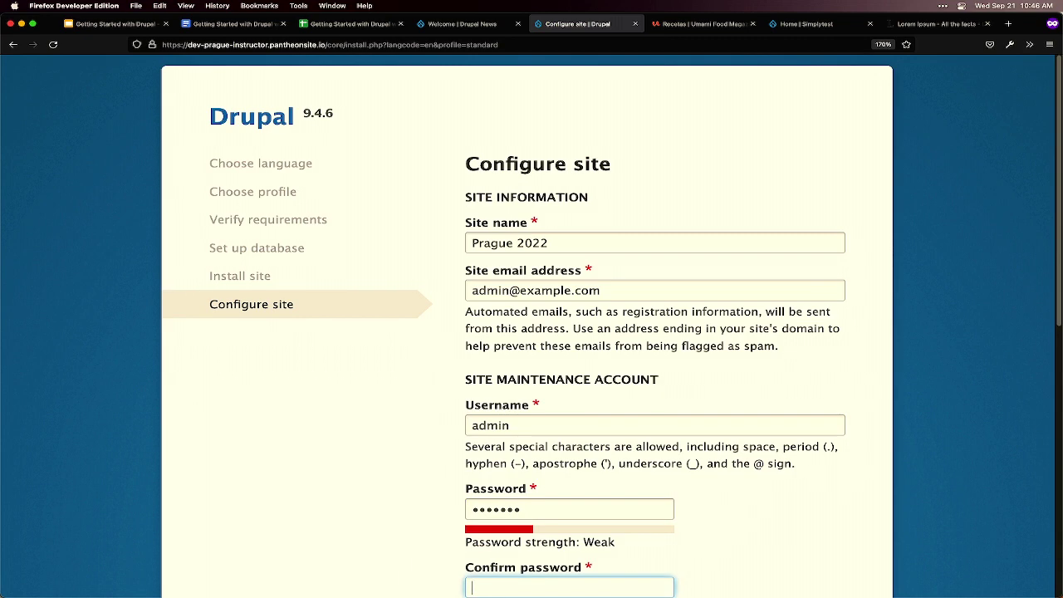
pyautogui.write('admin12')
# - Select the full site email address in the Site information section
pyautogui.scroll(-5, 781, 523)
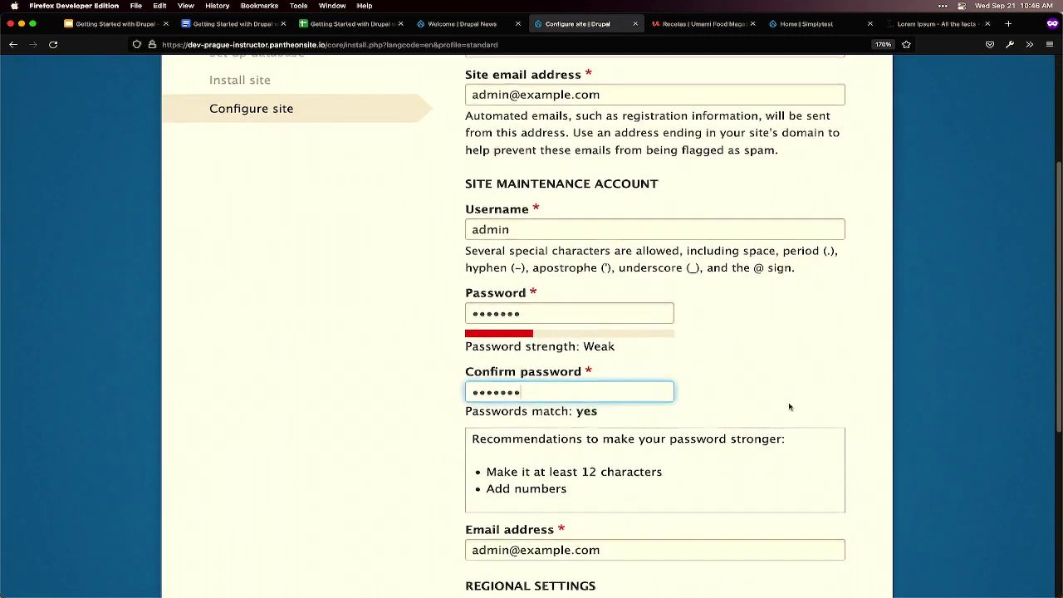
pyautogui.scroll(-5, 772, 419)
pyautogui.click(643, 348)
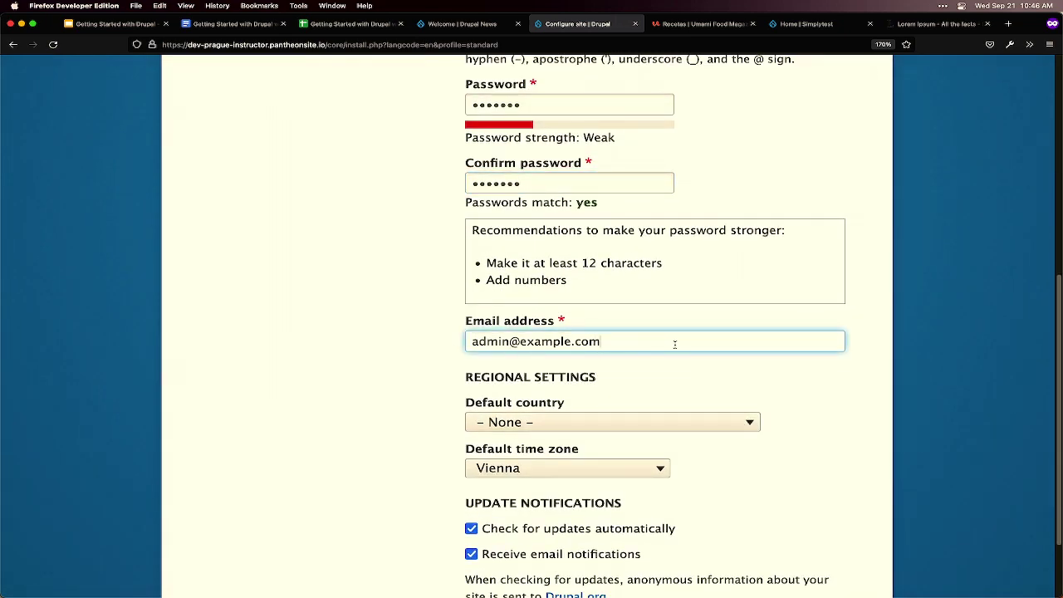
pyautogui.scroll(2, 714, 340)
pyautogui.scroll(4, 720, 342)
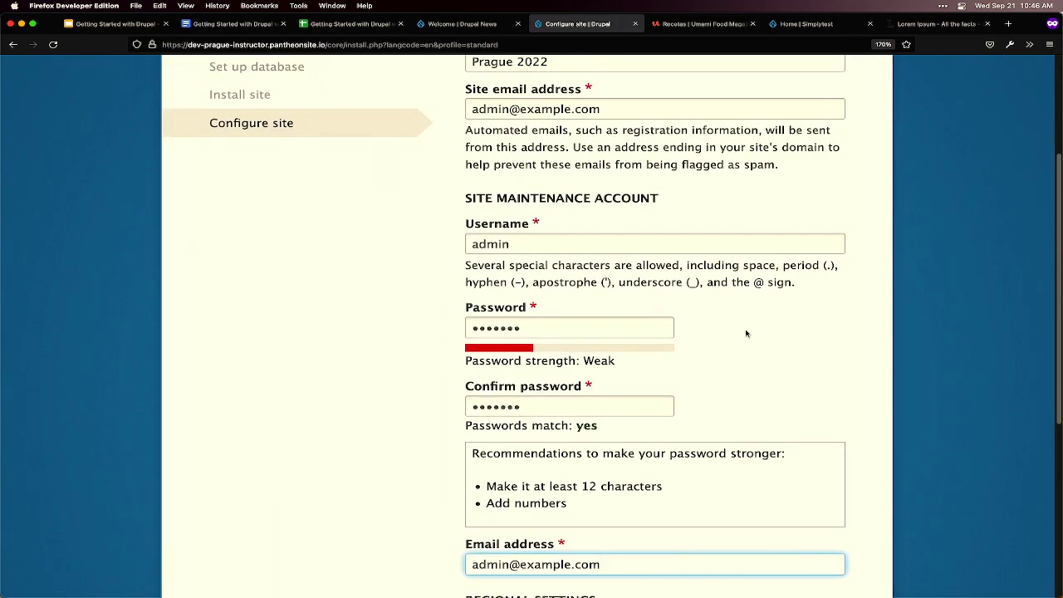
pyautogui.scroll(2, 746, 332)
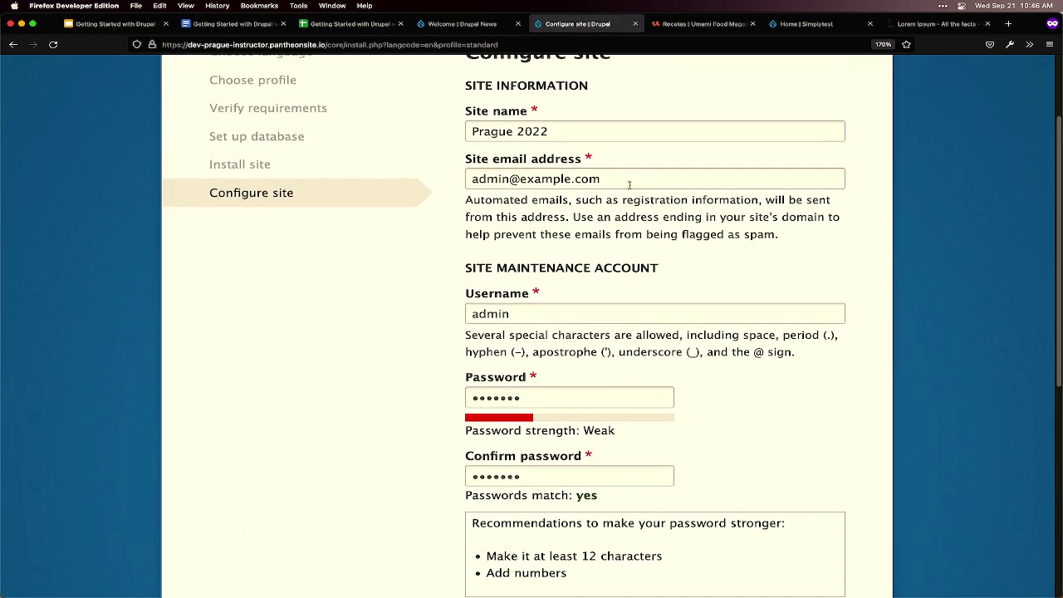
pyautogui.moveTo(601, 179); pyautogui.dragTo(447, 176)
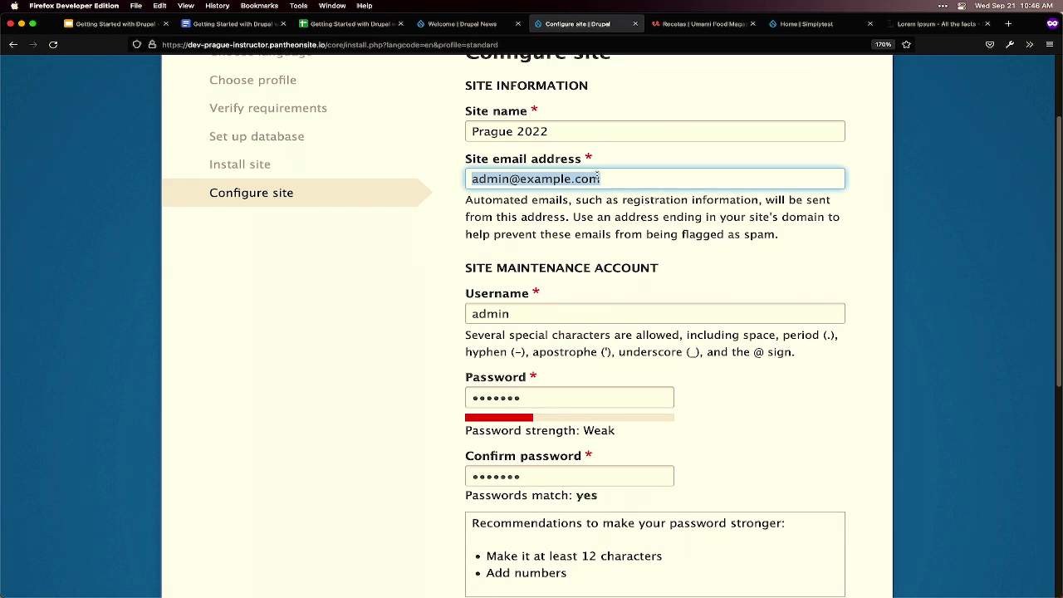
pyautogui.moveTo(600, 178); pyautogui.dragTo(441, 180)
# - Replace 'admin' with 'superuser' in the maintenance account's email address
pyautogui.scroll(-5, 538, 249)
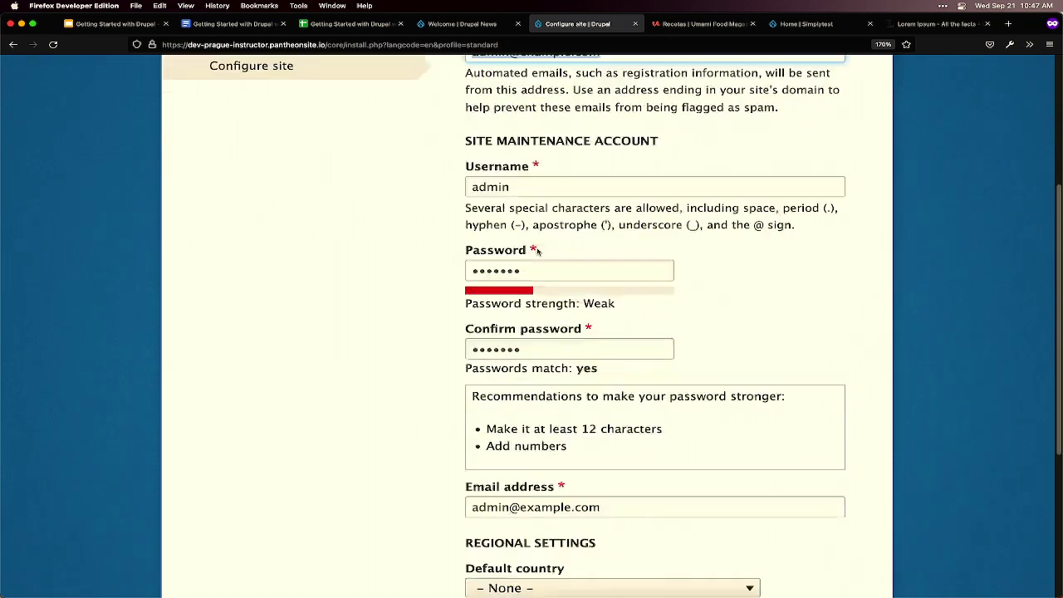
pyautogui.click(609, 453)
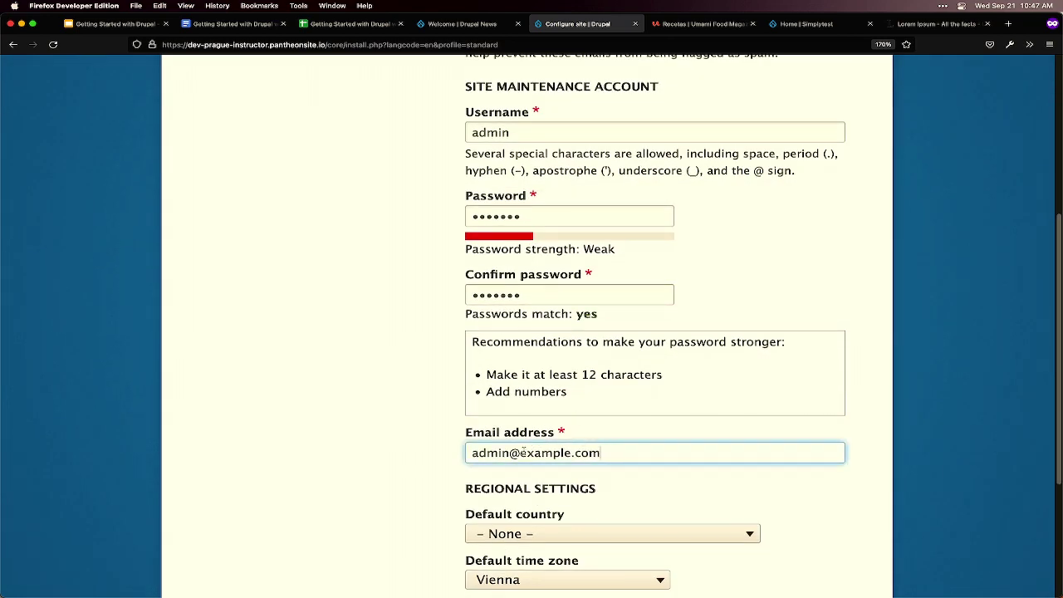
pyautogui.moveTo(510, 453); pyautogui.dragTo(440, 453)
pyautogui.write('superu')
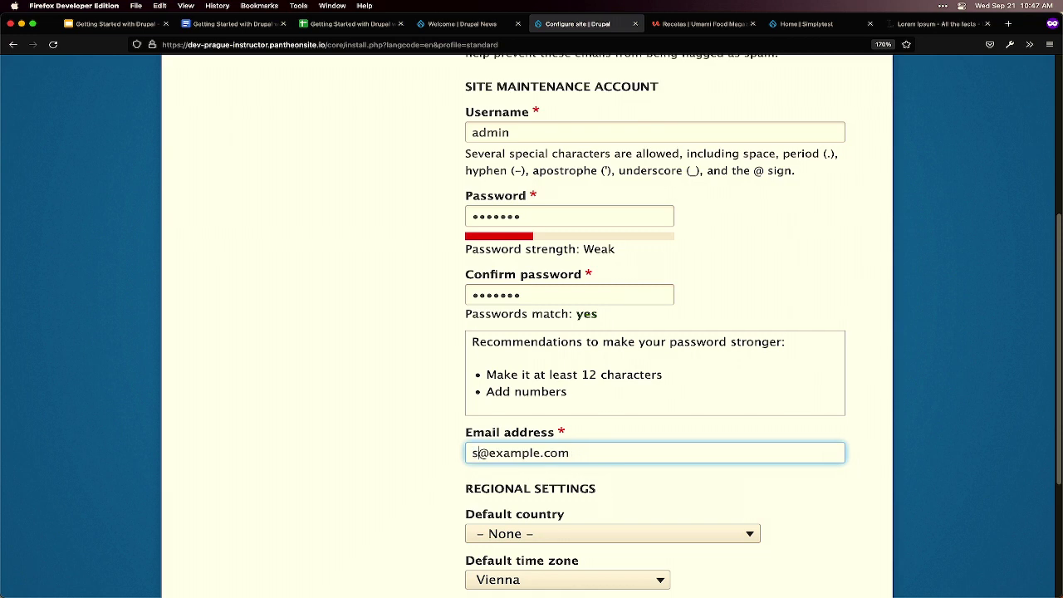
pyautogui.write('ser')
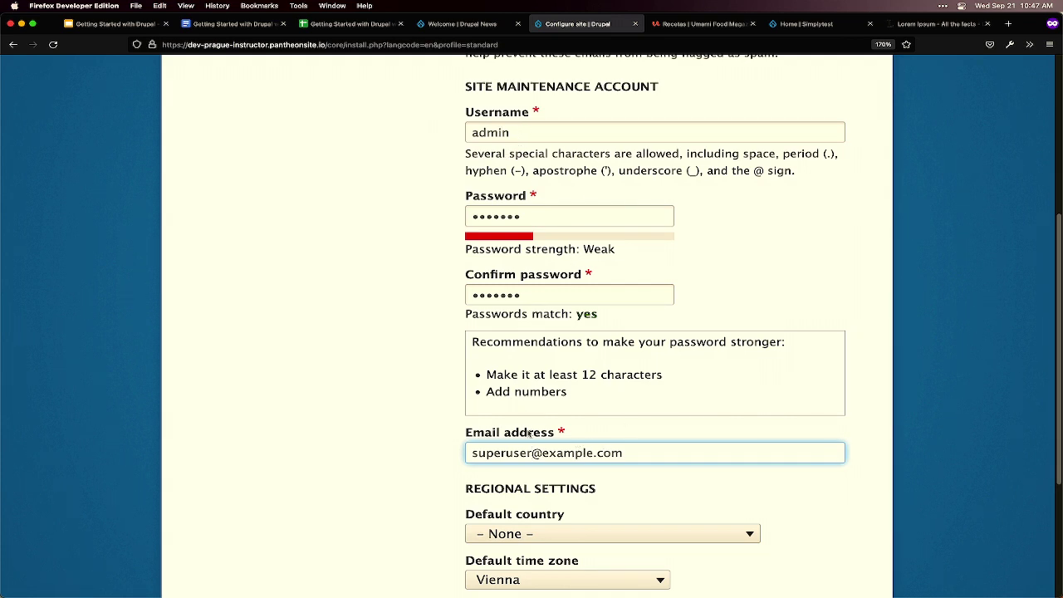
pyautogui.moveTo(543, 453); pyautogui.dragTo(445, 453)
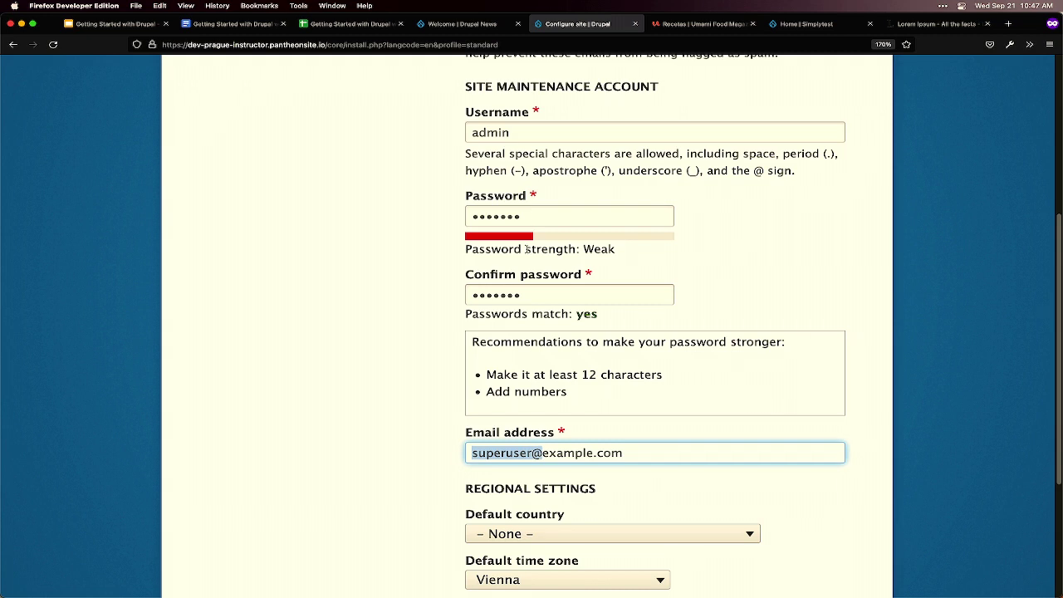
pyautogui.click(532, 452)
pyautogui.moveTo(519, 124); pyautogui.dragTo(451, 120)
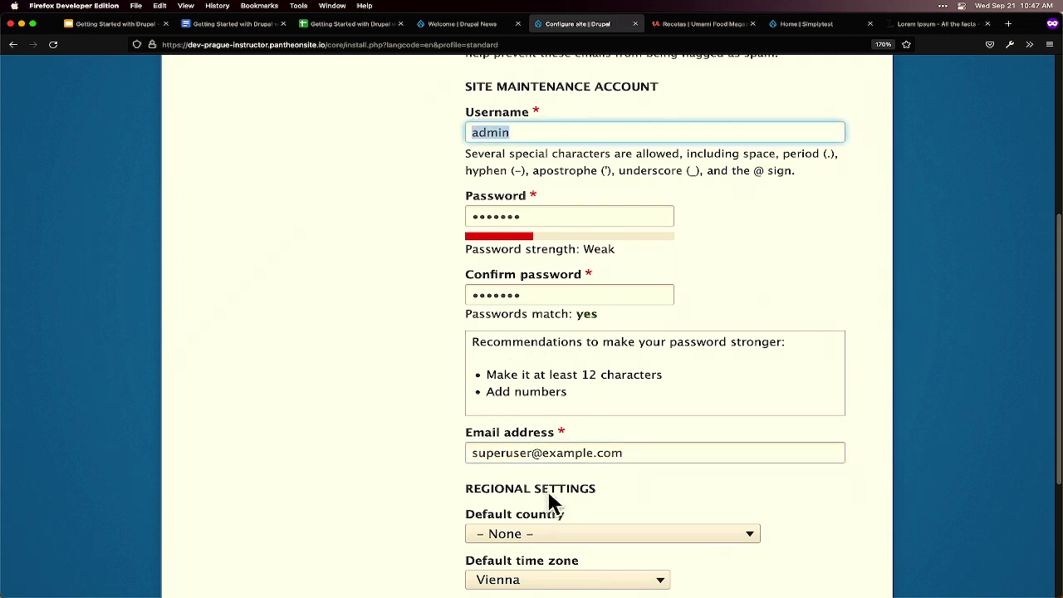
pyautogui.click(473, 452)
pyautogui.moveTo(475, 453); pyautogui.dragTo(654, 451)
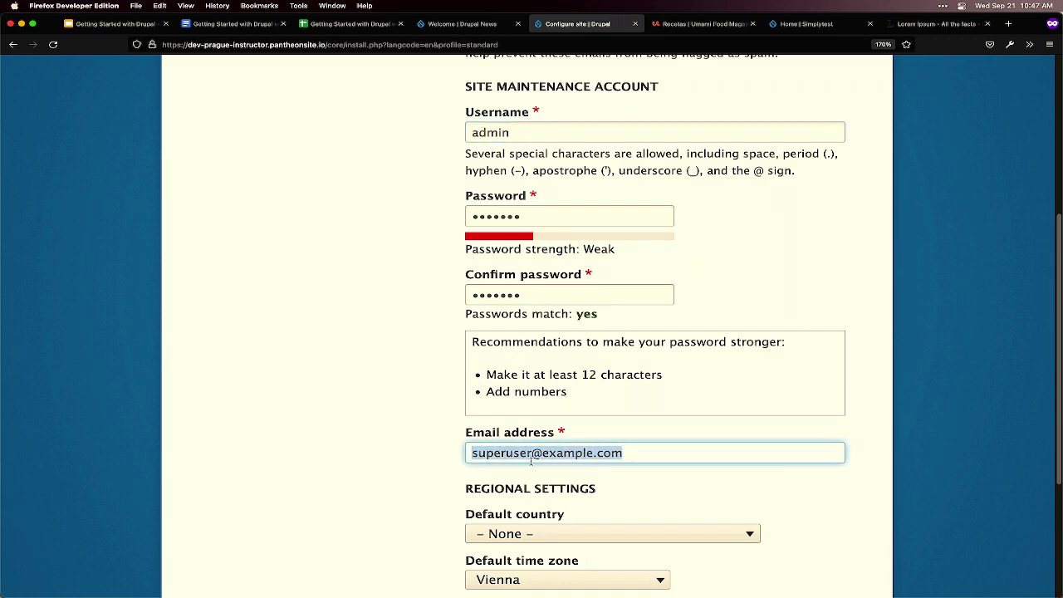
pyautogui.scroll(-4, 698, 451)
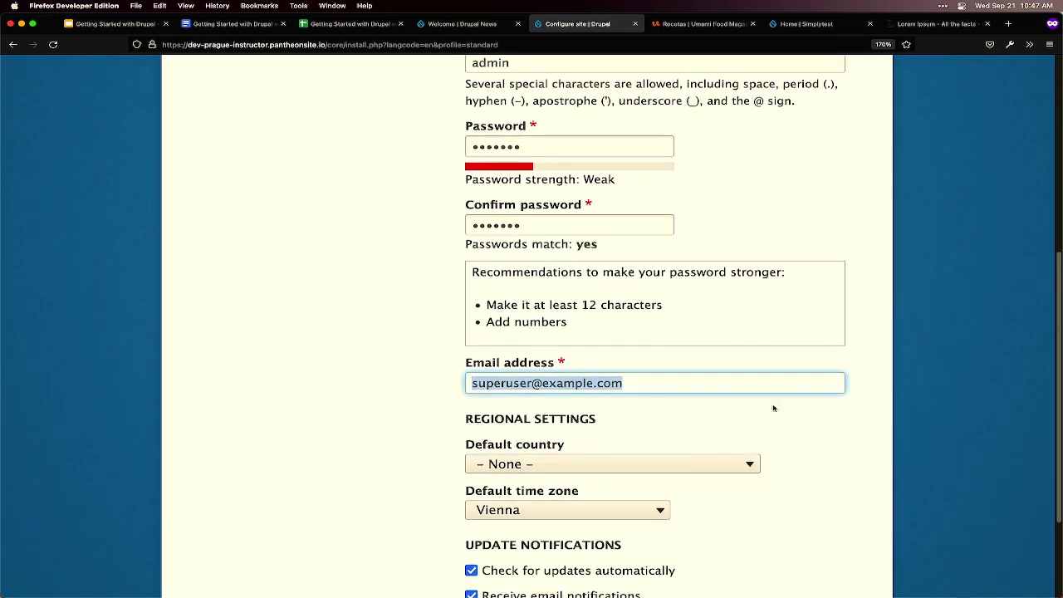
pyautogui.scroll(-2, 772, 415)
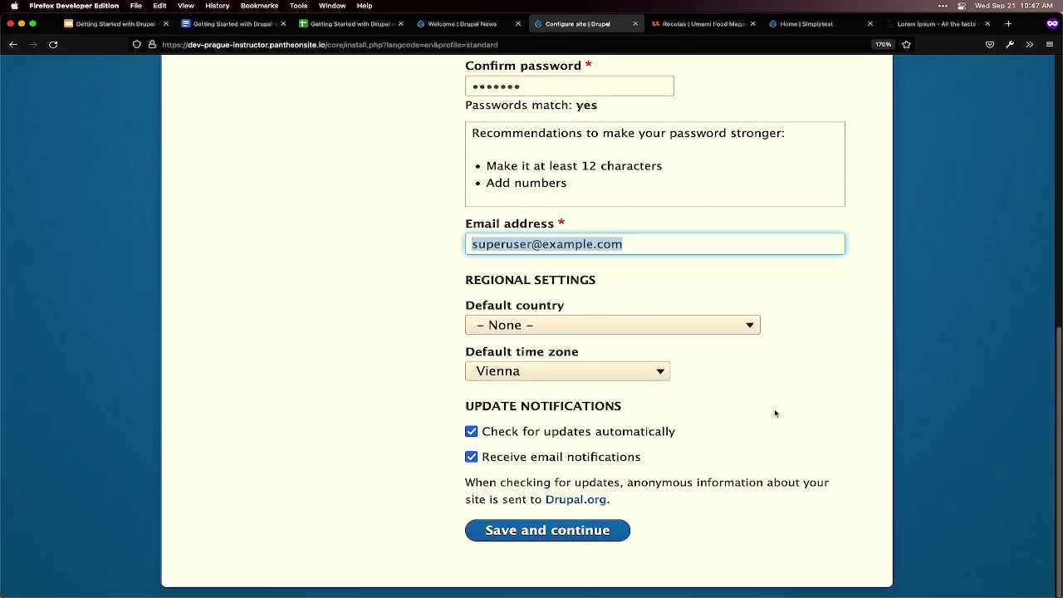
# - Set the default country to Czechia
pyautogui.click(630, 333)
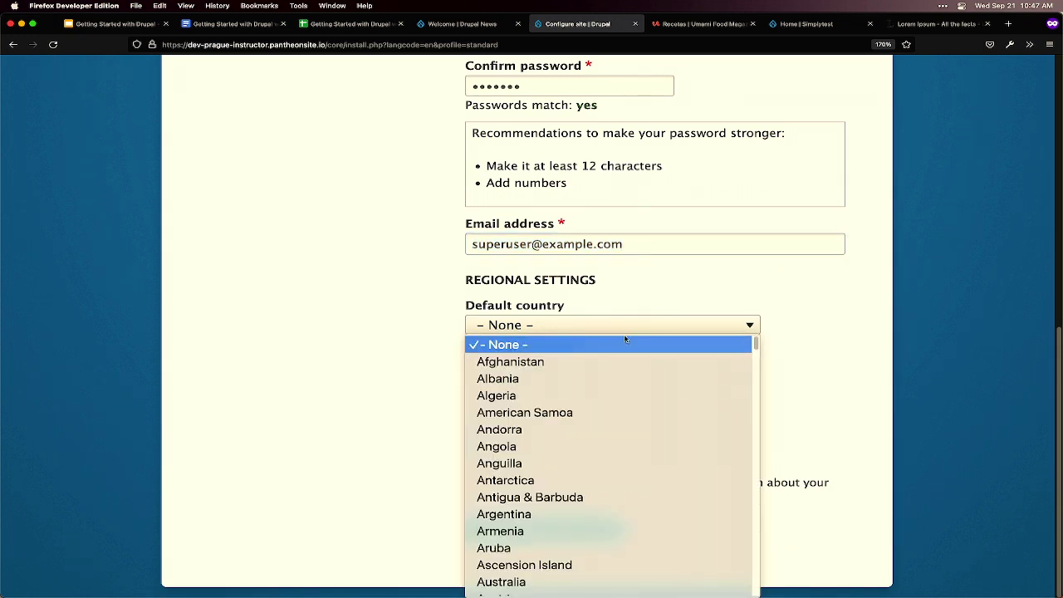
pyautogui.scroll(-10, 614, 540)
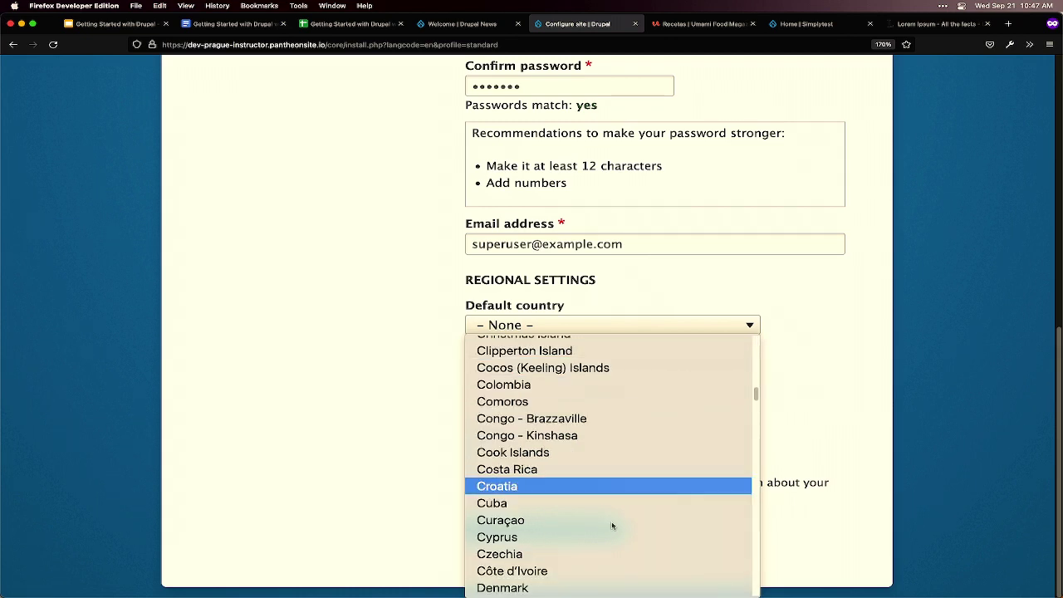
pyautogui.click(595, 552)
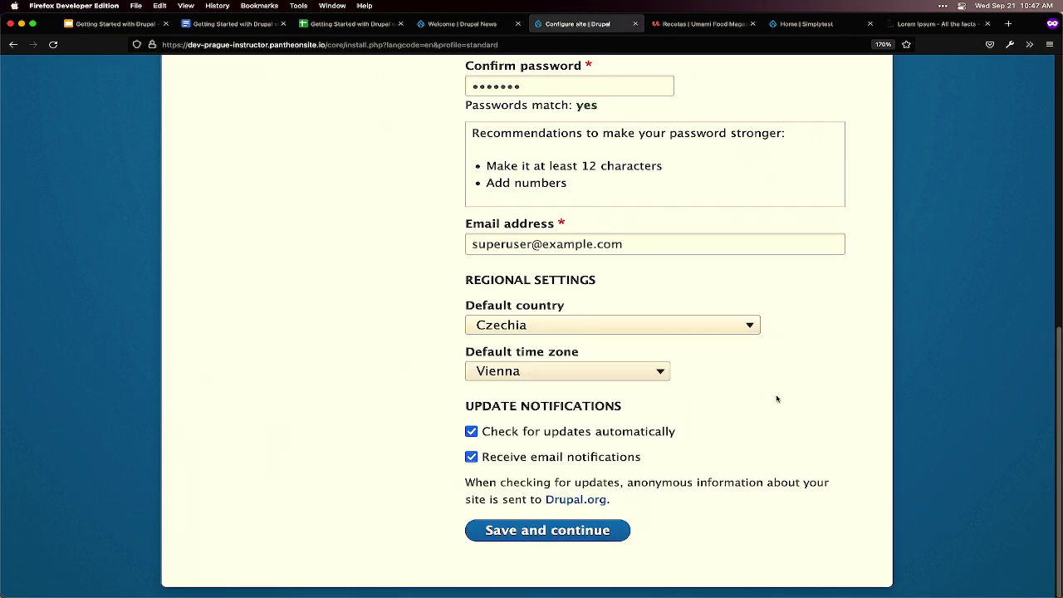
# - Set the default time zone to Prague
pyautogui.click(621, 371)
pyautogui.scroll(20, 564, 233)
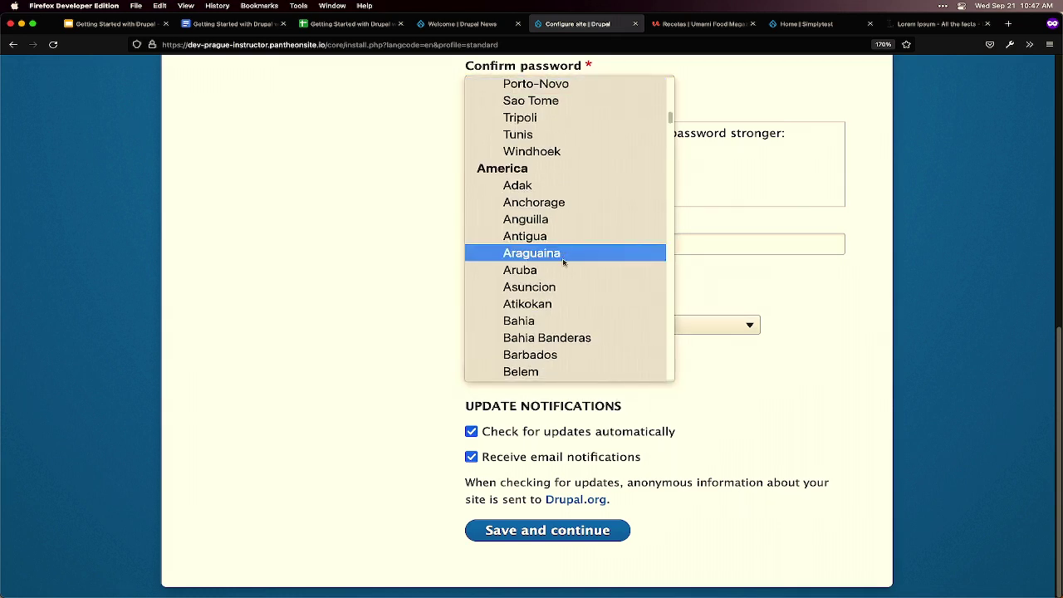
pyautogui.scroll(-15, 539, 207)
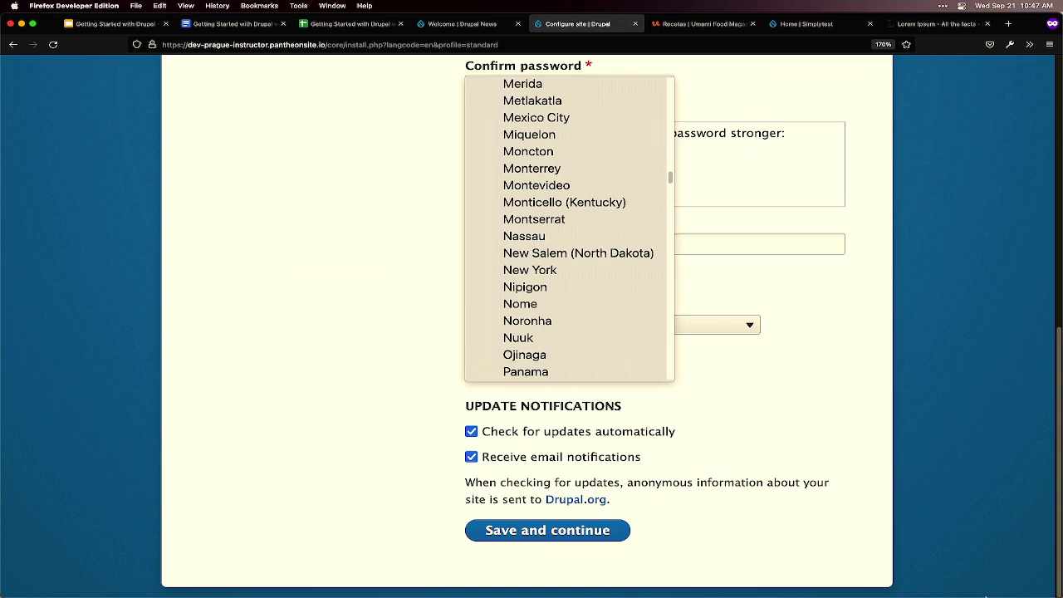
pyautogui.click(728, 463)
pyautogui.click(652, 381)
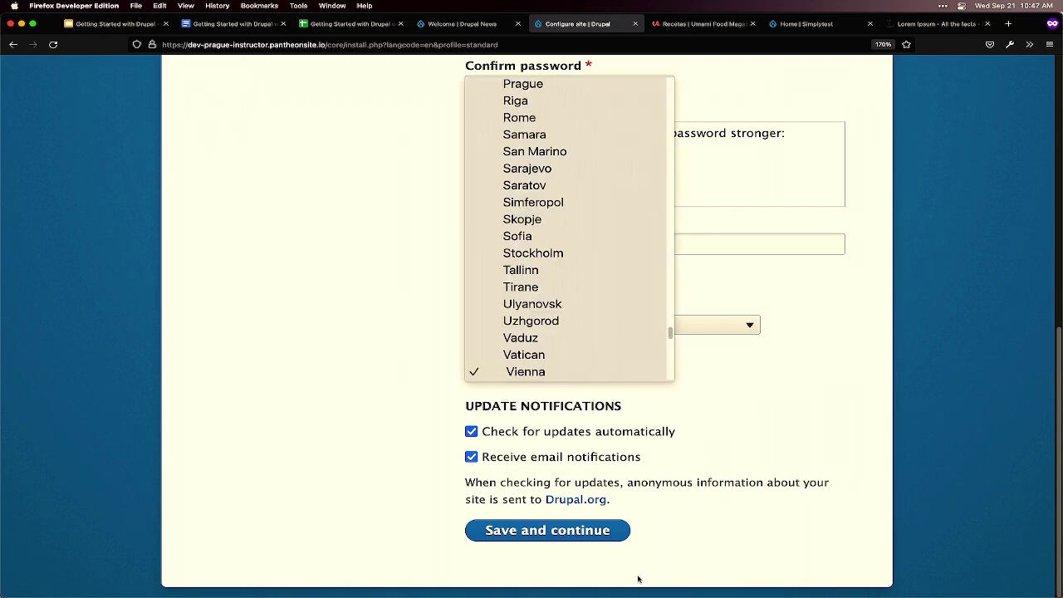
pyautogui.write('Prague')
pyautogui.press('Return')
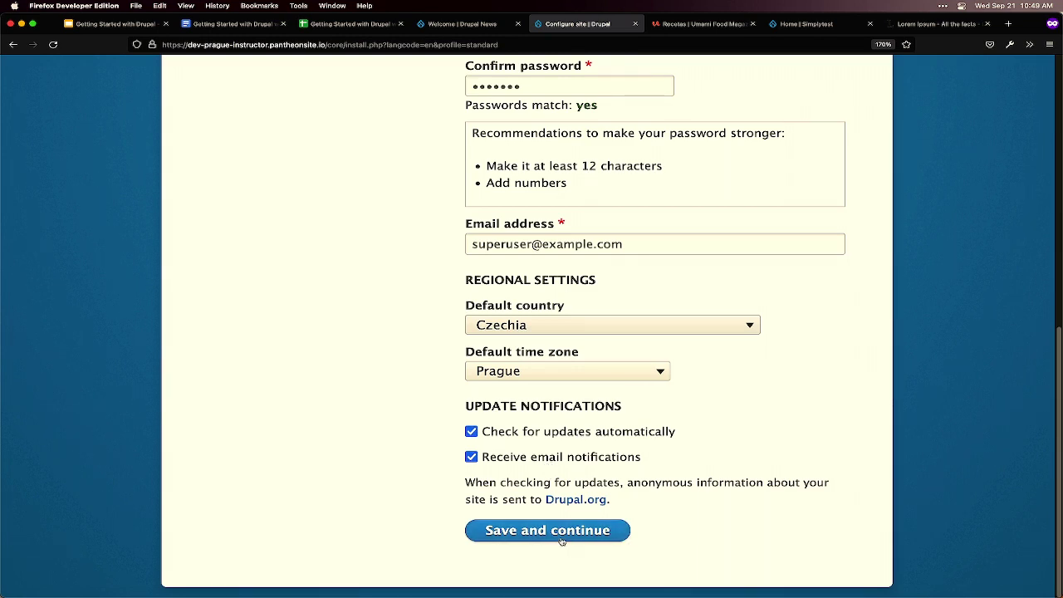
# - Save and continue the Configure site form to complete the Drupal installation
pyautogui.scroll(3, 661, 505)
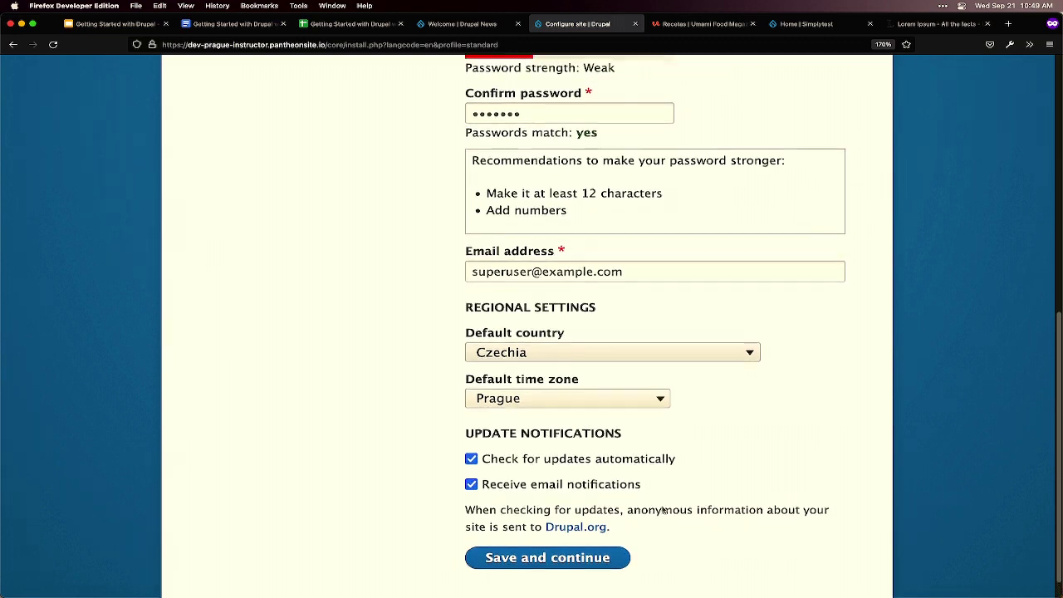
pyautogui.scroll(8, 662, 509)
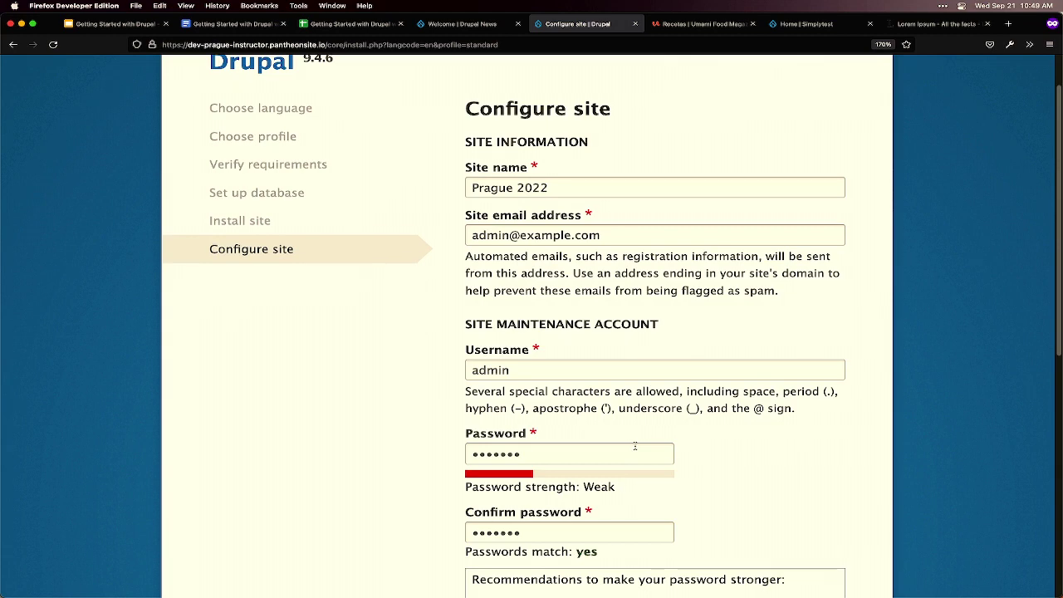
pyautogui.scroll(-1, 635, 446)
pyautogui.scroll(-2, 635, 446)
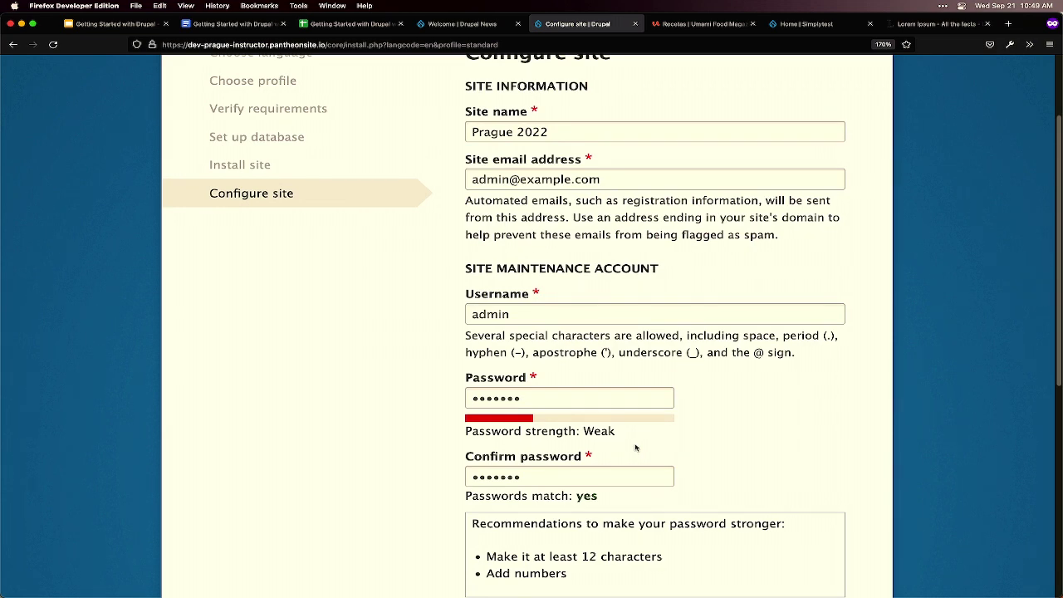
pyautogui.scroll(-4, 635, 448)
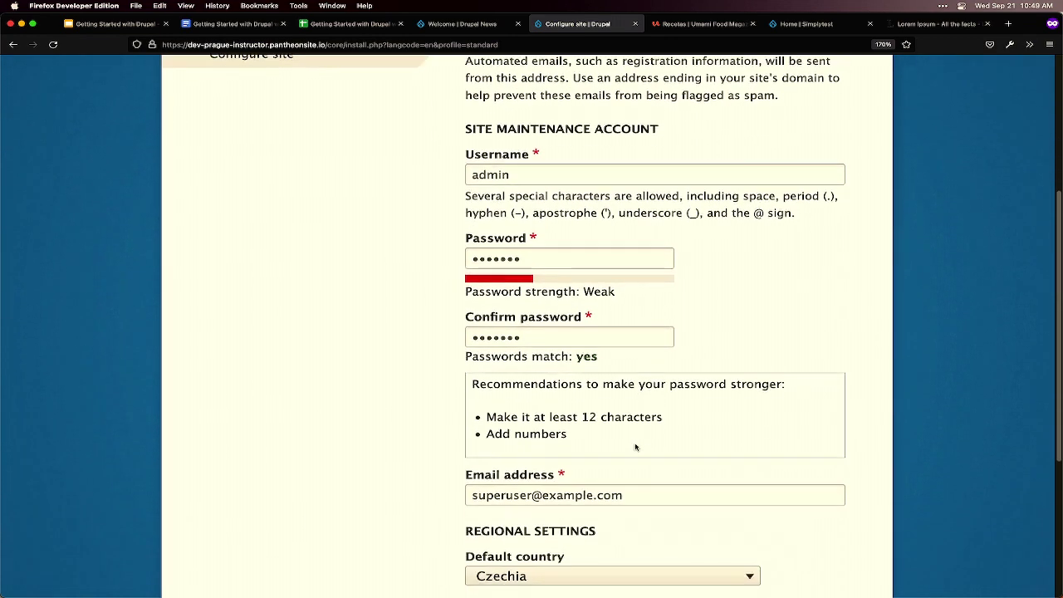
pyautogui.scroll(-7, 635, 447)
pyautogui.click(567, 544)
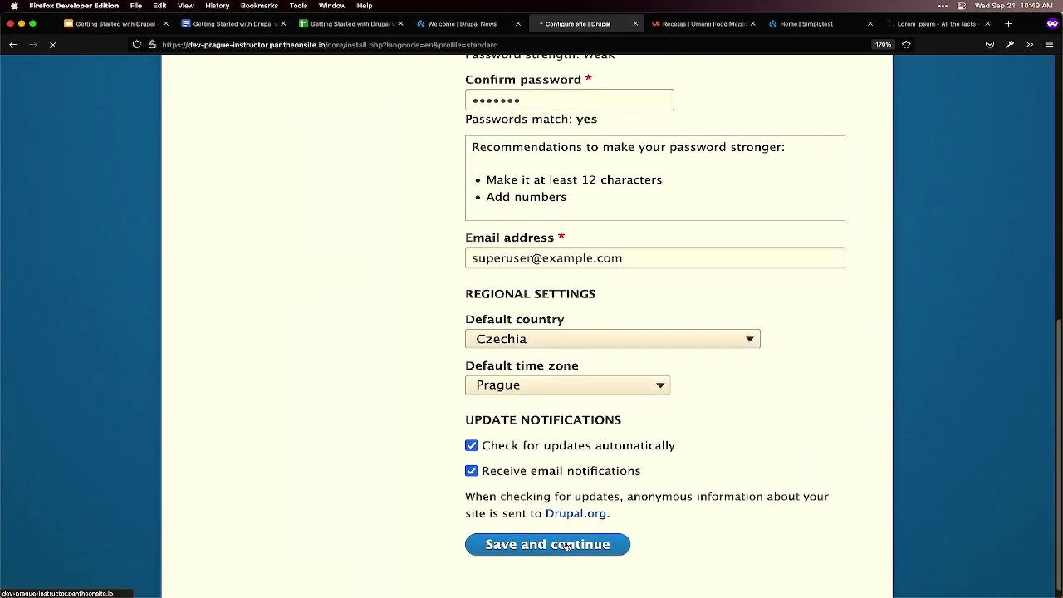
pyautogui.moveTo(552, 593)
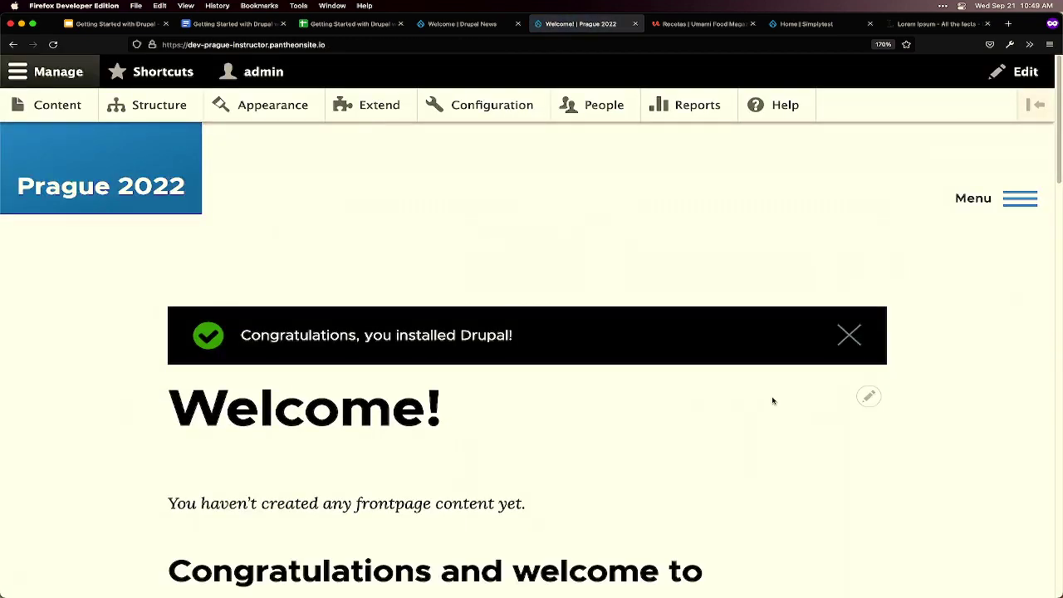
pyautogui.scroll(-1, 774, 399)
pyautogui.scroll(-4, 775, 399)
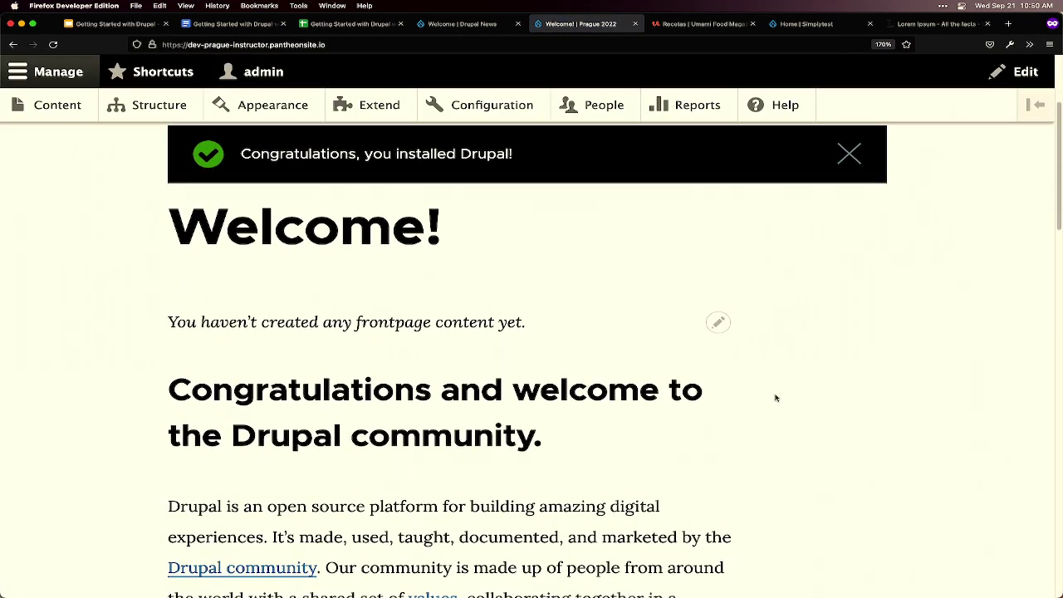
pyautogui.scroll(-2, 775, 398)
pyautogui.scroll(-2, 775, 398)
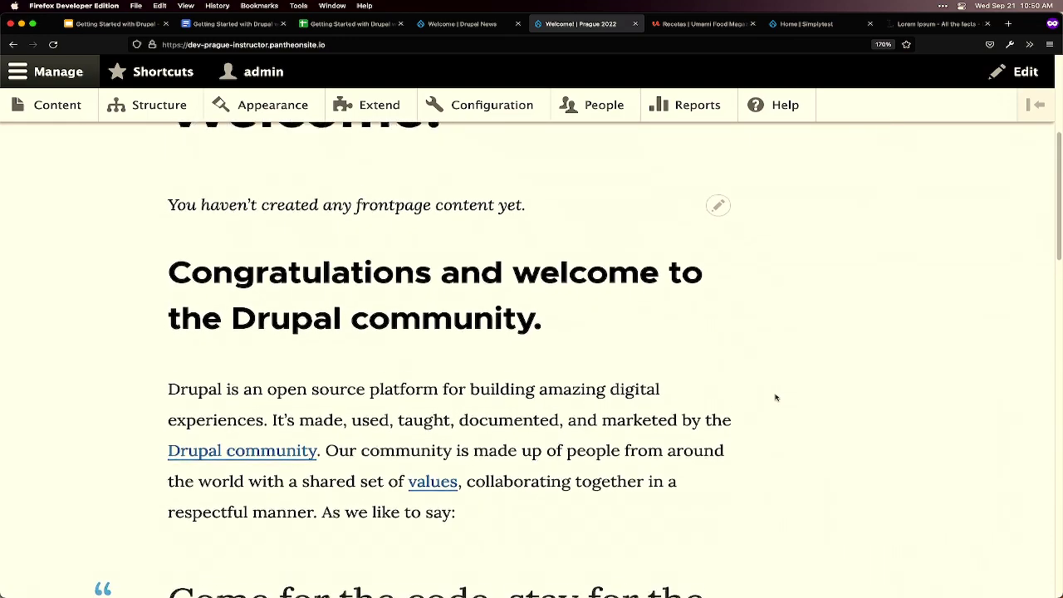
pyautogui.scroll(-2, 775, 397)
pyautogui.scroll(-4, 776, 396)
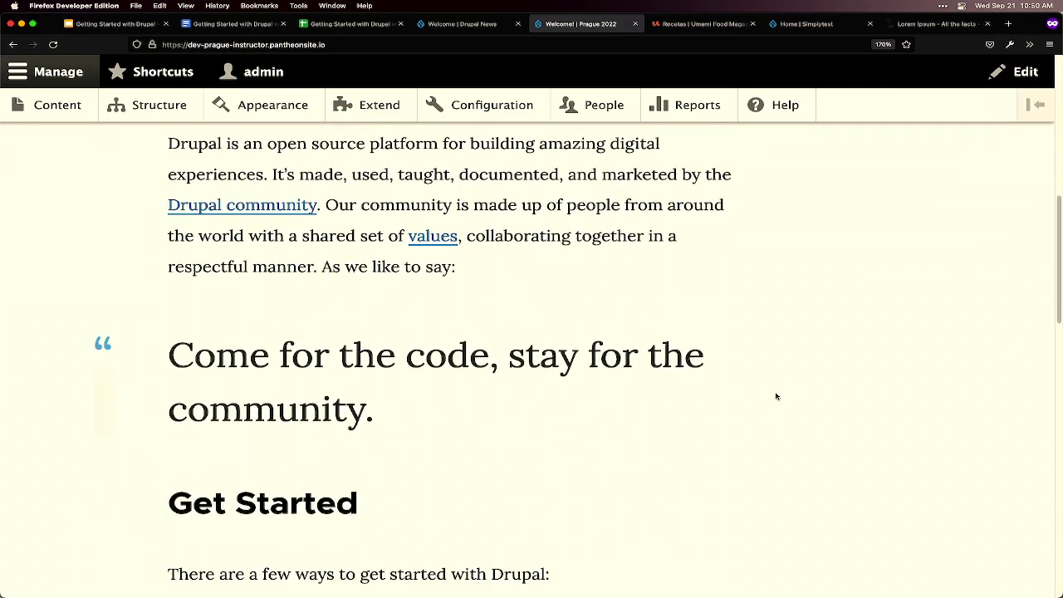
pyautogui.scroll(-5, 776, 396)
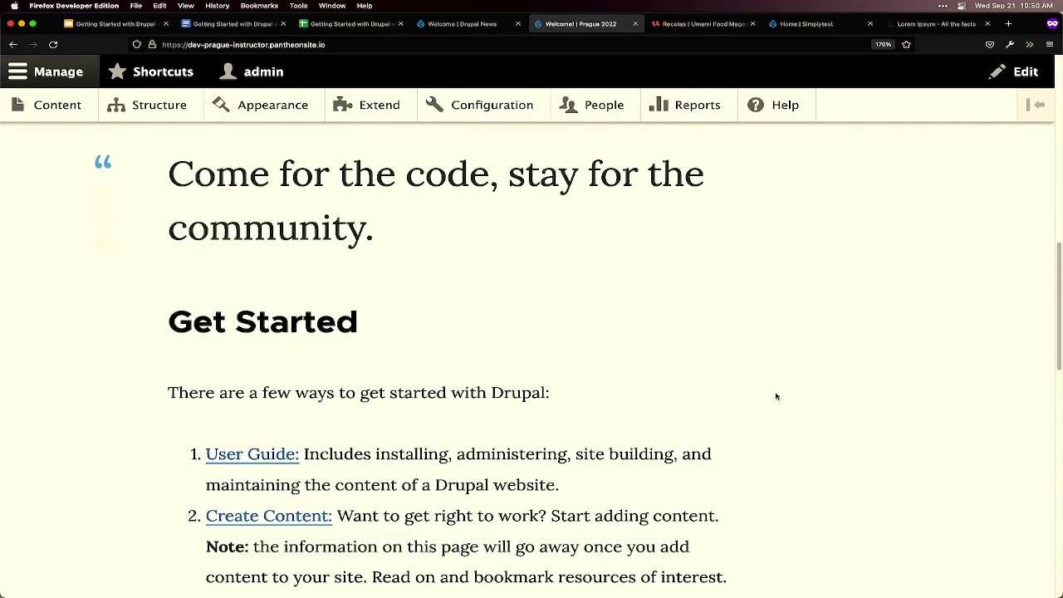
pyautogui.scroll(-2, 776, 396)
pyautogui.scroll(-2, 777, 396)
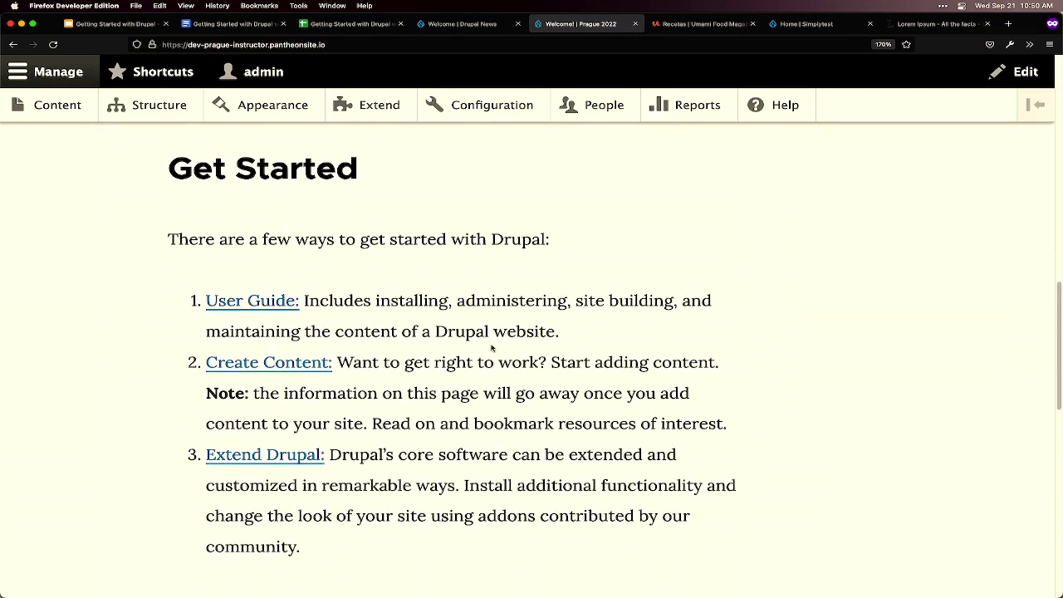
pyautogui.scroll(-2, 491, 348)
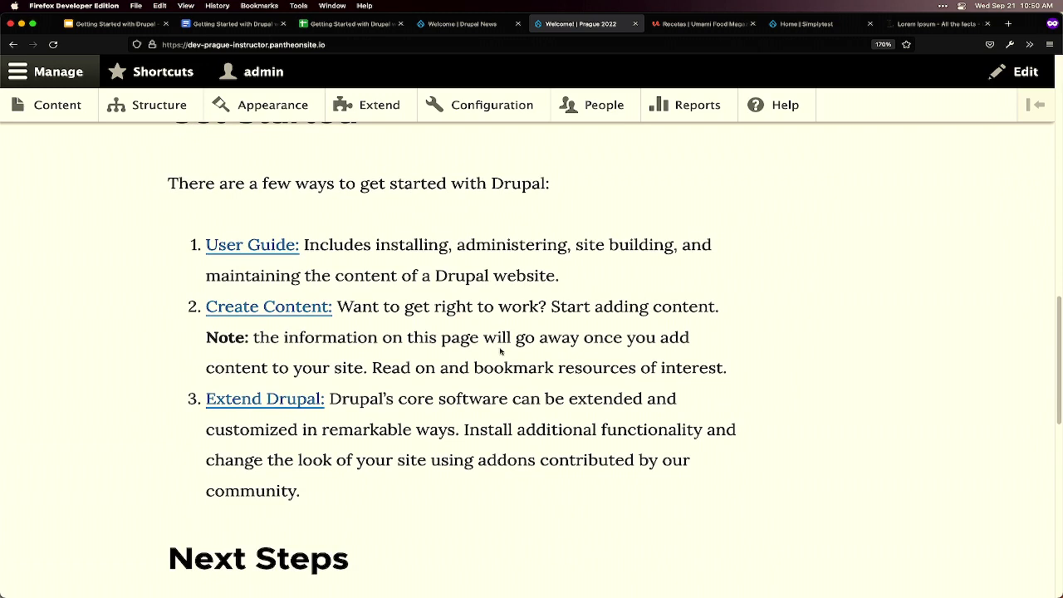
pyautogui.scroll(2, 528, 354)
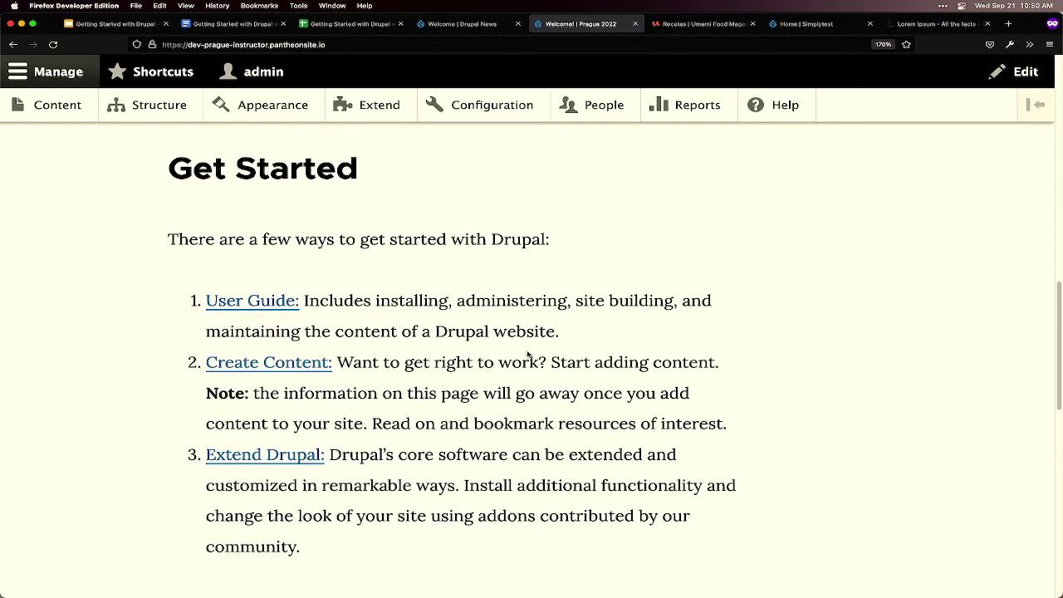
pyautogui.scroll(20, 528, 355)
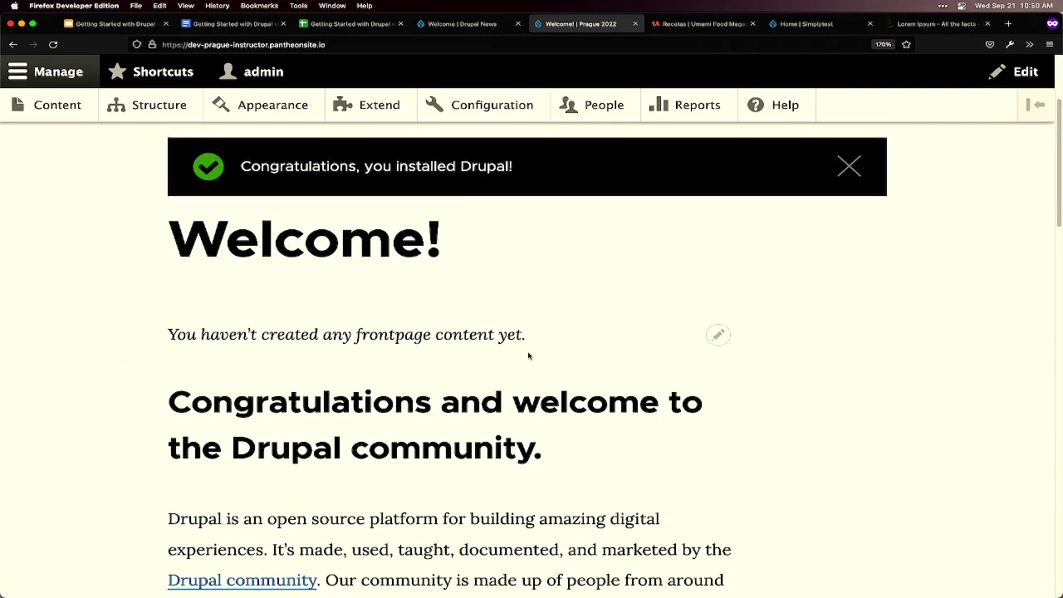
pyautogui.scroll(5, 528, 355)
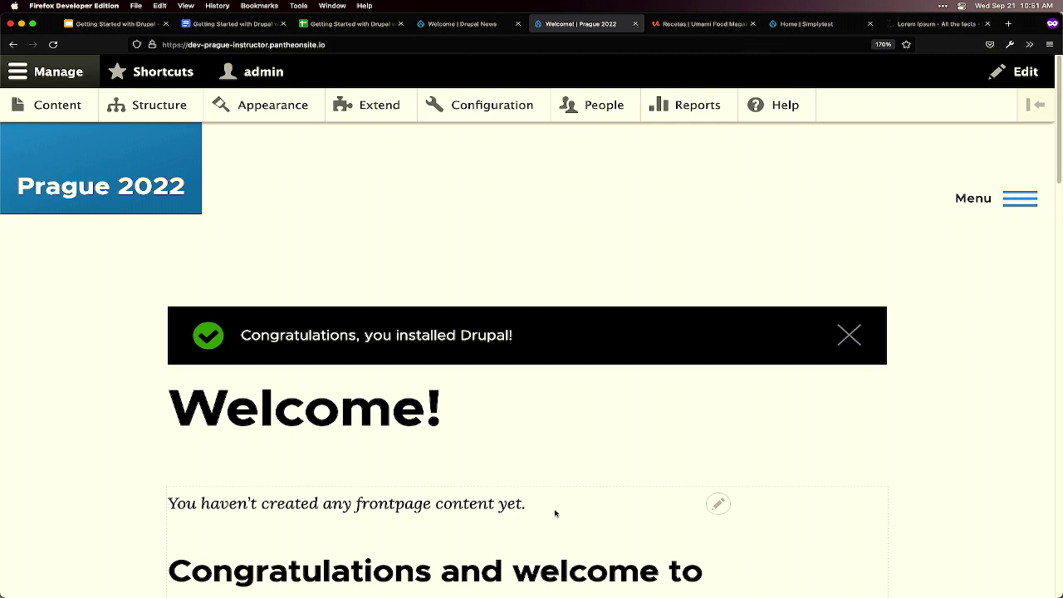
# - Change the site name to 'Drupal News' in Basic site settings and save the configuration
pyautogui.click(514, 114)
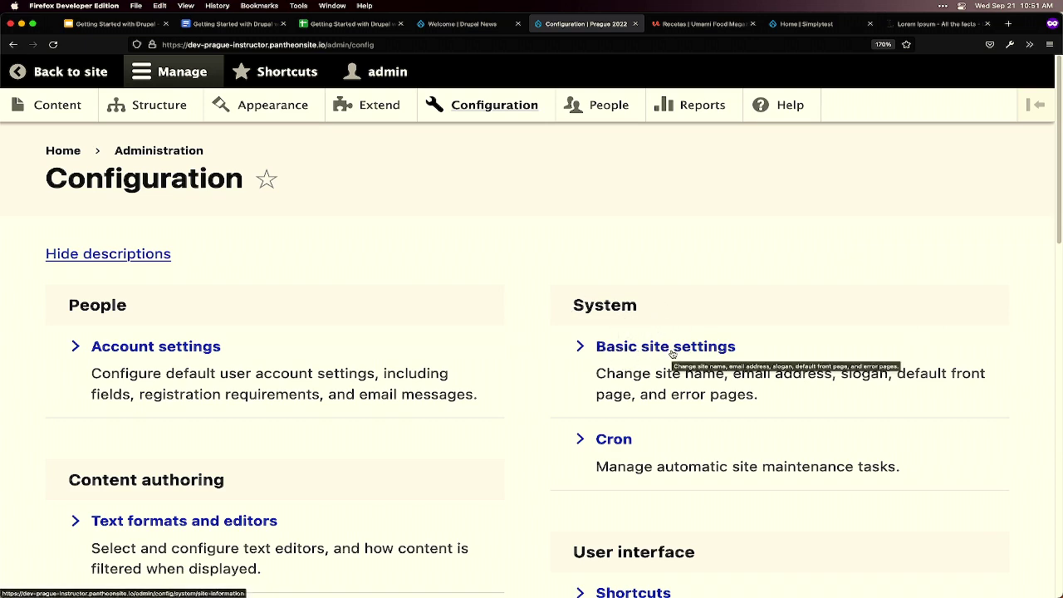
pyautogui.click(672, 350)
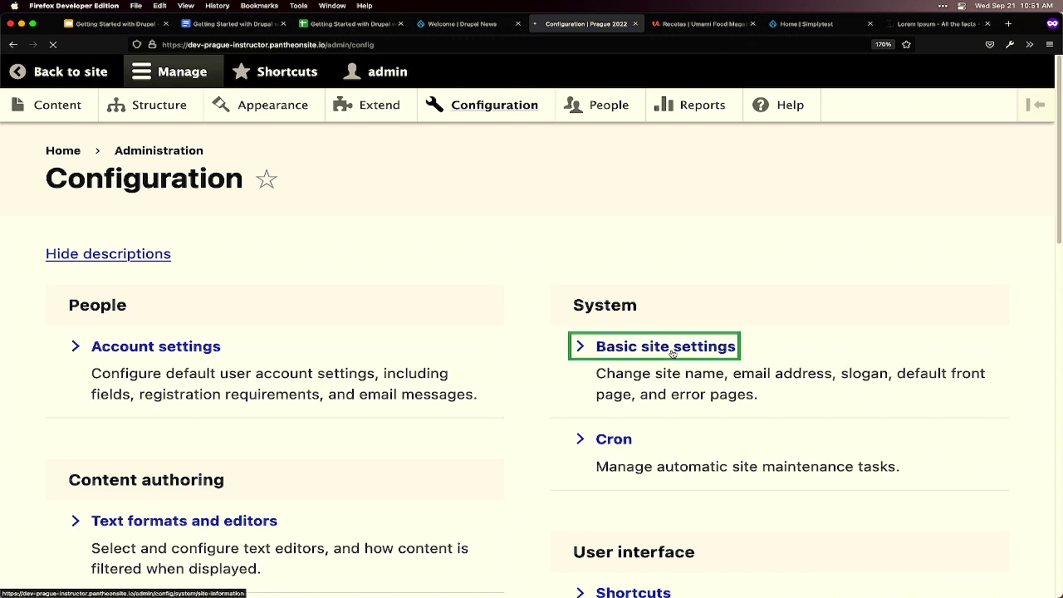
pyautogui.moveTo(295, 357); pyautogui.dragTo(66, 347)
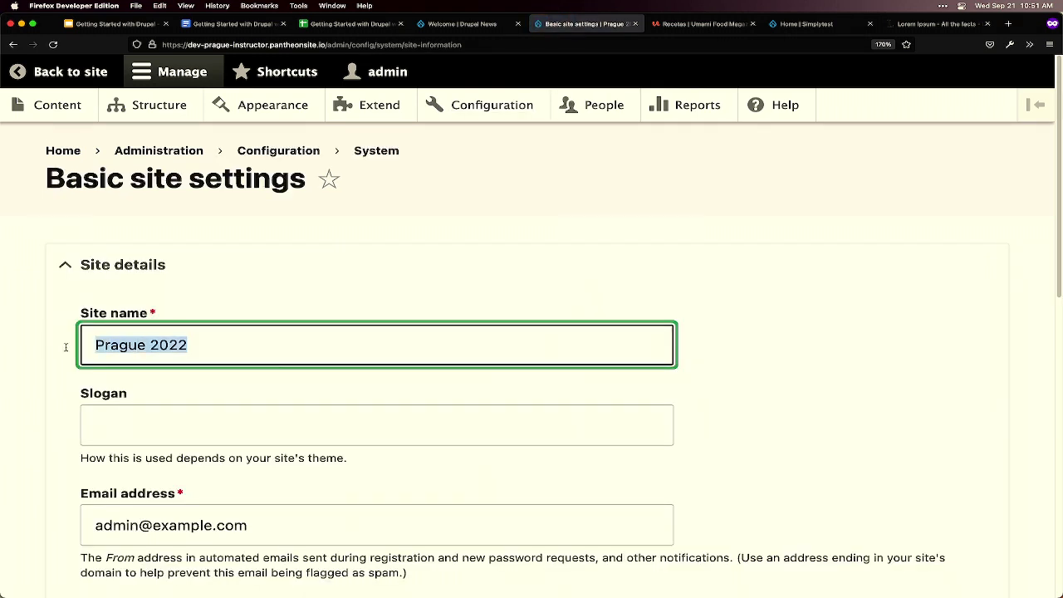
pyautogui.moveTo(325, 577)
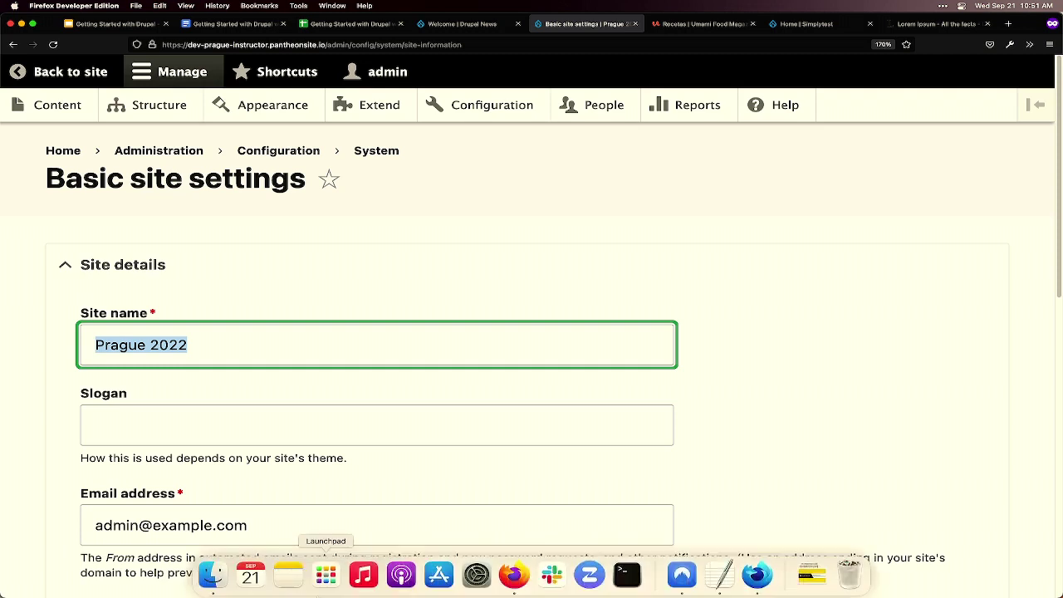
pyautogui.write('Drupal News')
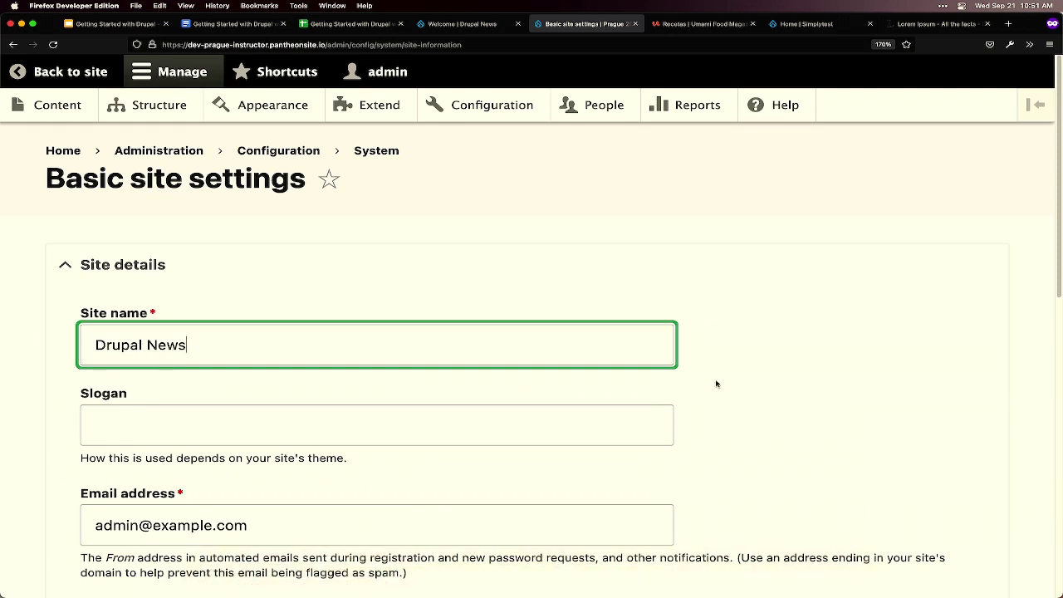
pyautogui.scroll(-2, 736, 380)
pyautogui.scroll(-5, 736, 380)
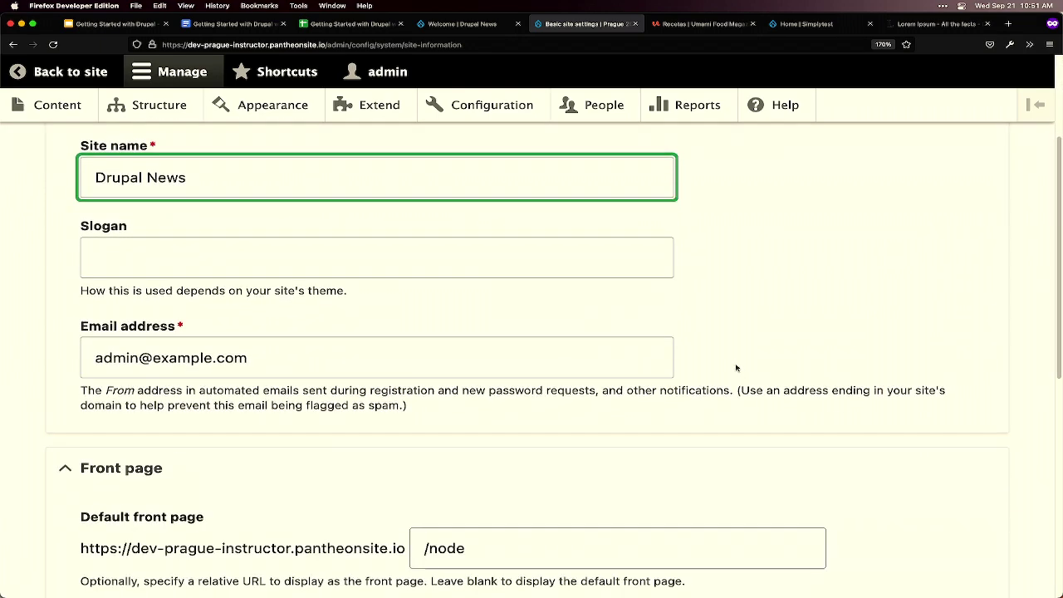
pyautogui.scroll(-6, 724, 329)
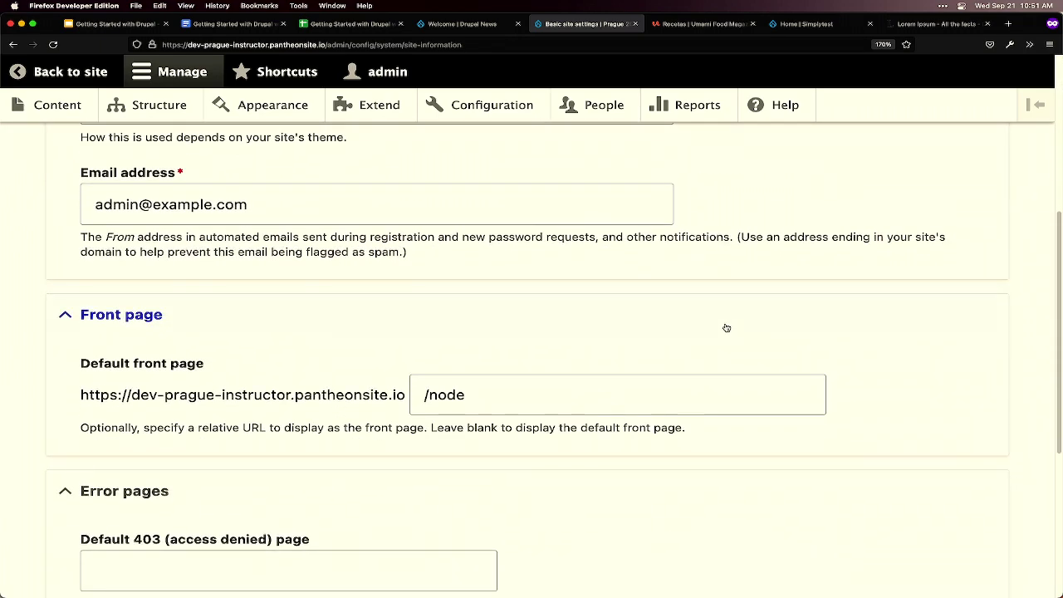
pyautogui.scroll(-2, 726, 323)
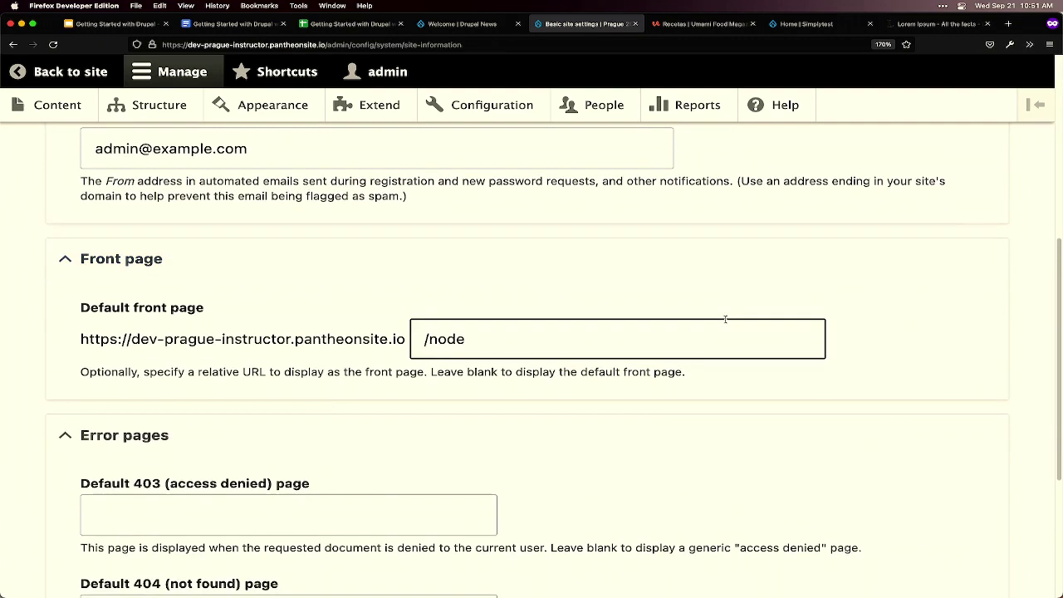
pyautogui.scroll(-9, 723, 318)
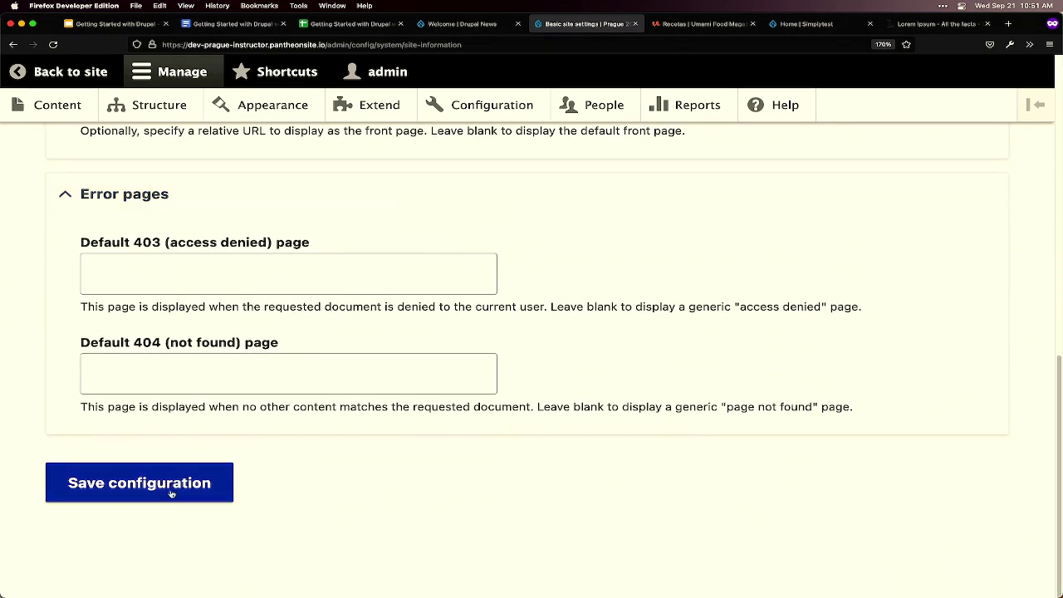
pyautogui.click(171, 493)
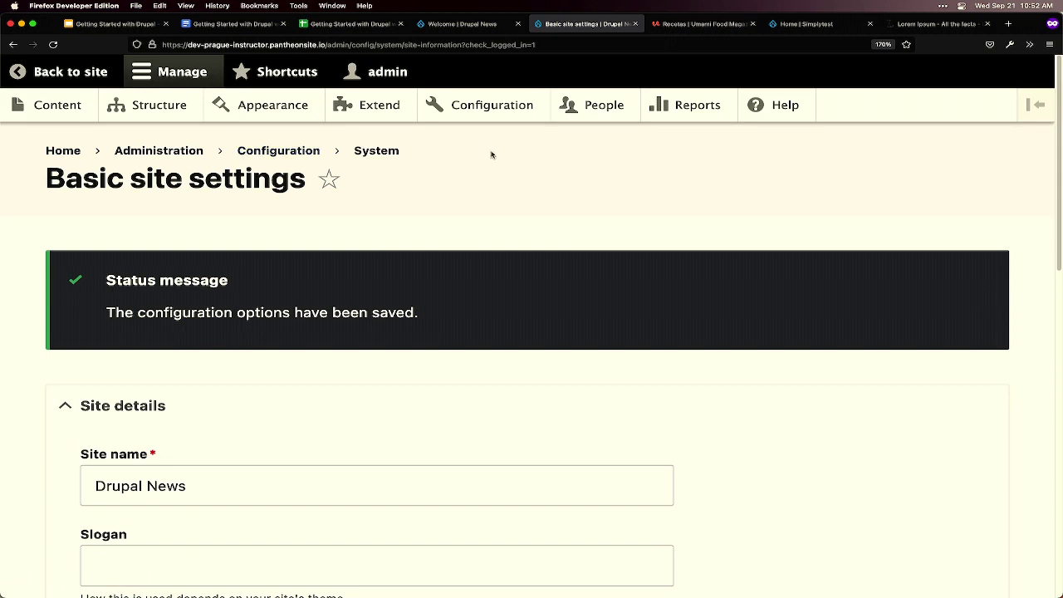
# - Return to the Home page and scroll through the Drupal News Welcome and Get Started content
pyautogui.click(64, 153)
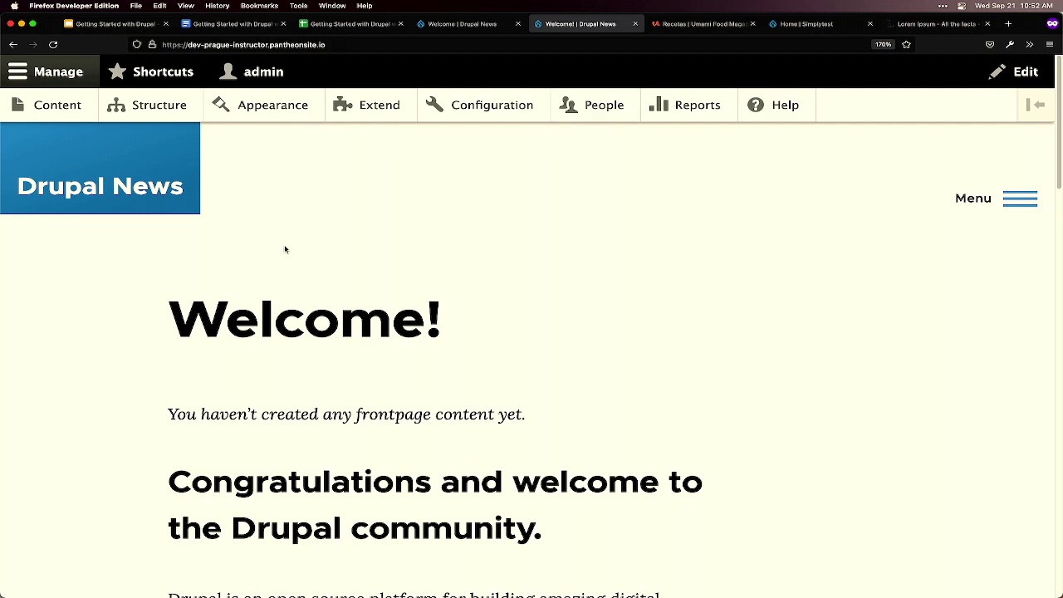
pyautogui.scroll(-5, 296, 263)
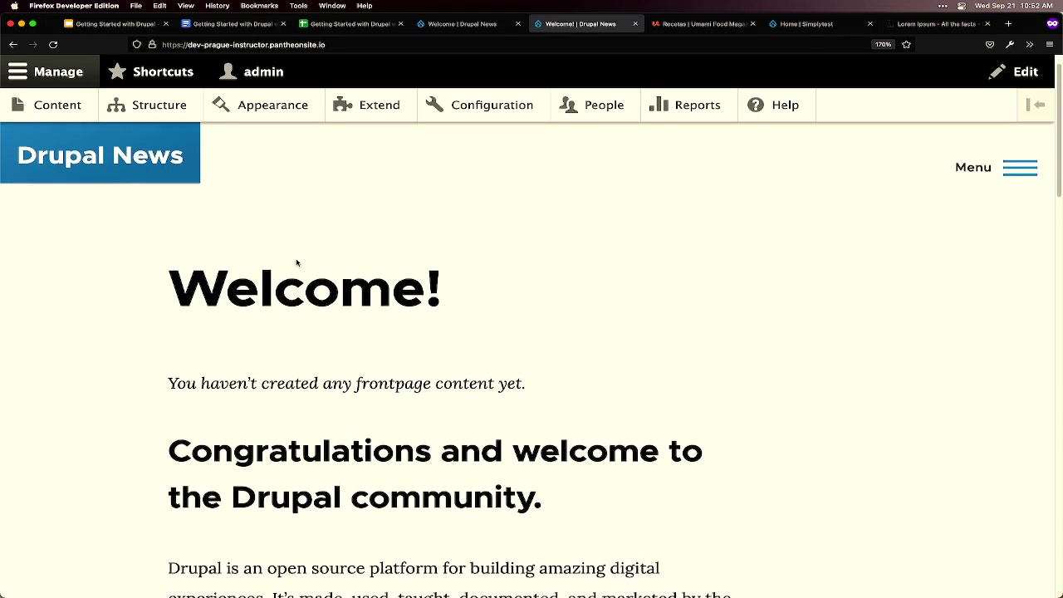
pyautogui.scroll(-5, 295, 259)
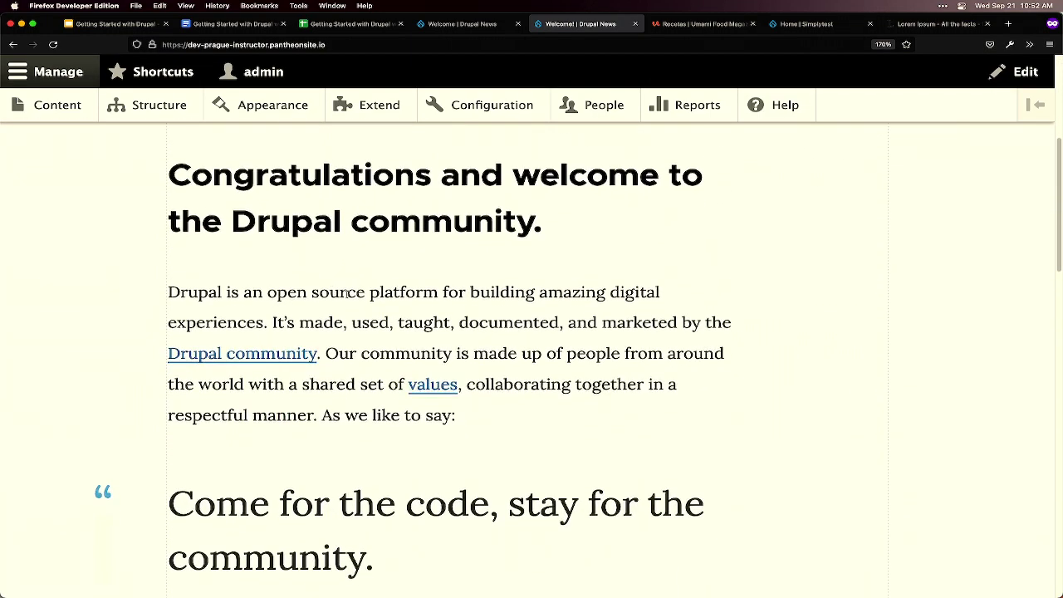
pyautogui.scroll(-3, 447, 425)
pyautogui.scroll(-4, 447, 430)
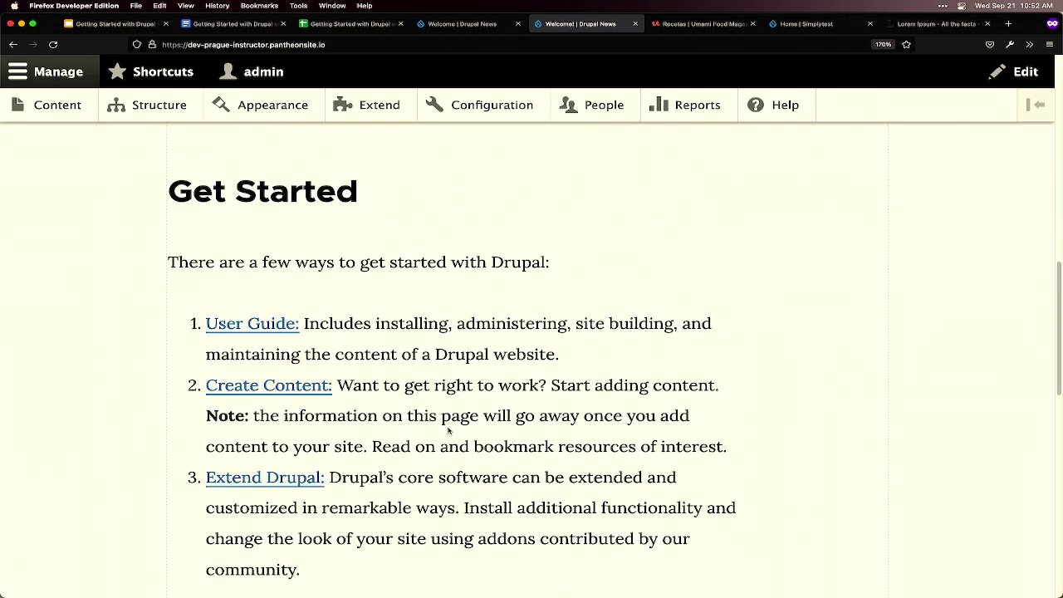
pyautogui.moveTo(439, 591)
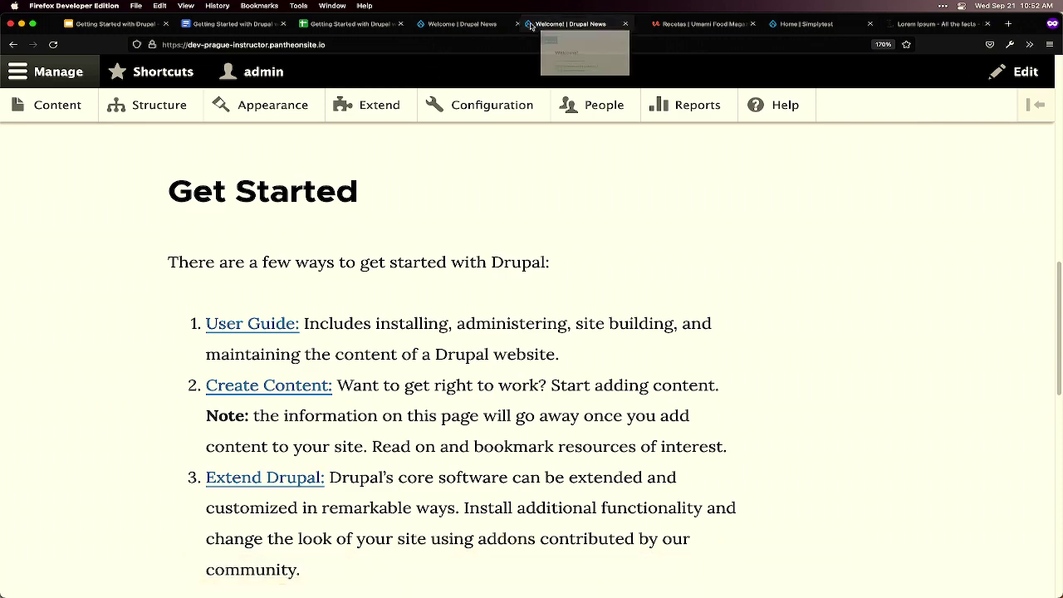
# - Switch to the workshop guide, zoom to 150%, and jump to the Creating content section
pyautogui.moveTo(462, 25); pyautogui.dragTo(341, 24)
pyautogui.click(210, 24)
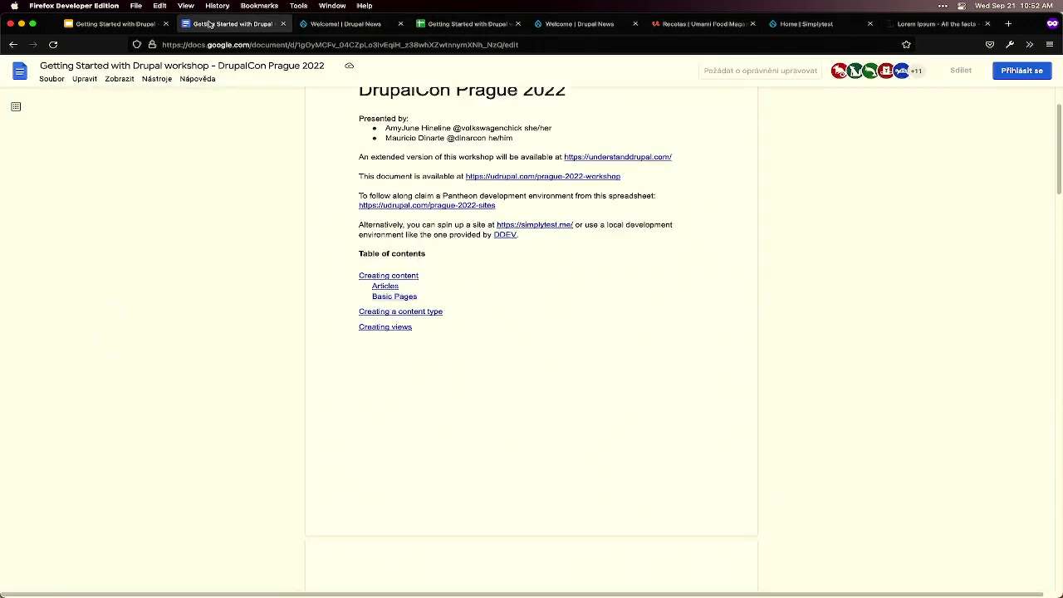
pyautogui.press('super+equal')
pyautogui.press('super+equal')
pyautogui.press('super+equal')
pyautogui.press('super+equal')
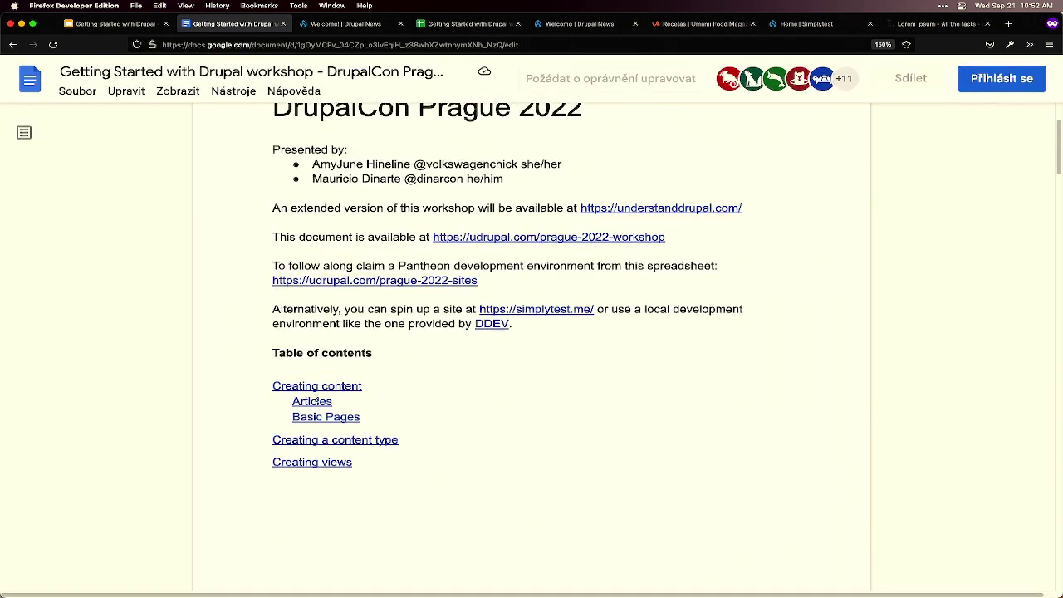
pyautogui.click(315, 395)
pyautogui.click(326, 408)
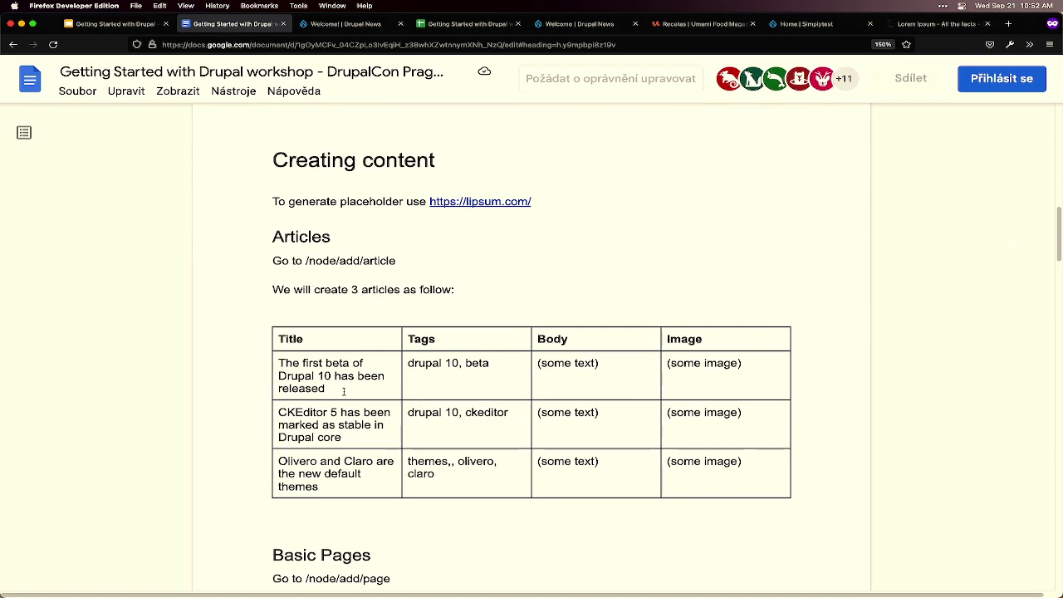
# - Highlight the first article's title, tags, body and image cells, then bring up Lorem Ipsum
pyautogui.moveTo(340, 390); pyautogui.dragTo(271, 359)
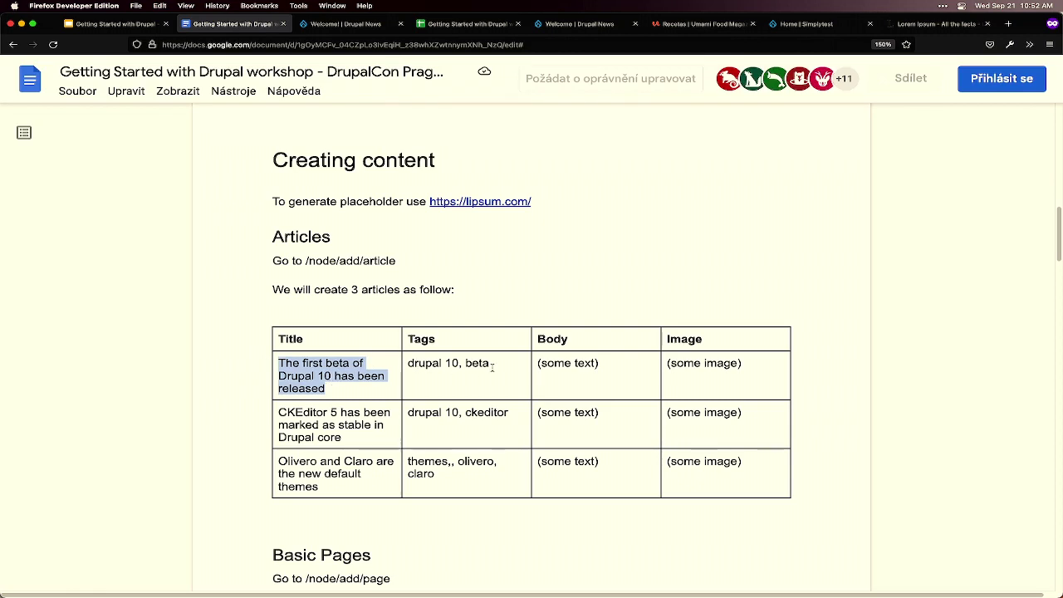
pyautogui.moveTo(490, 362); pyautogui.dragTo(404, 363)
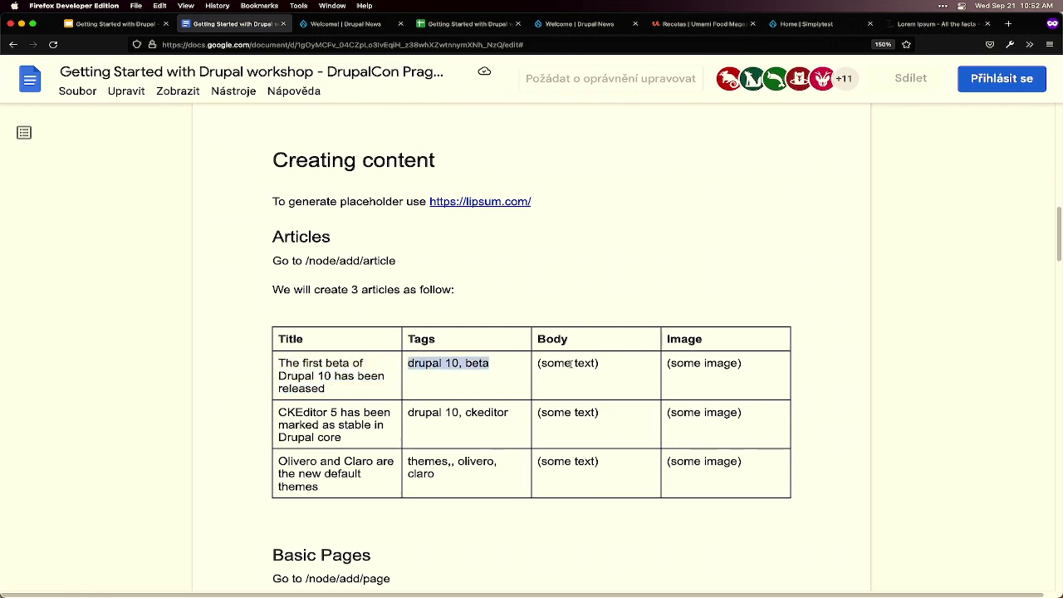
pyautogui.click(616, 363)
pyautogui.moveTo(615, 365); pyautogui.dragTo(536, 363)
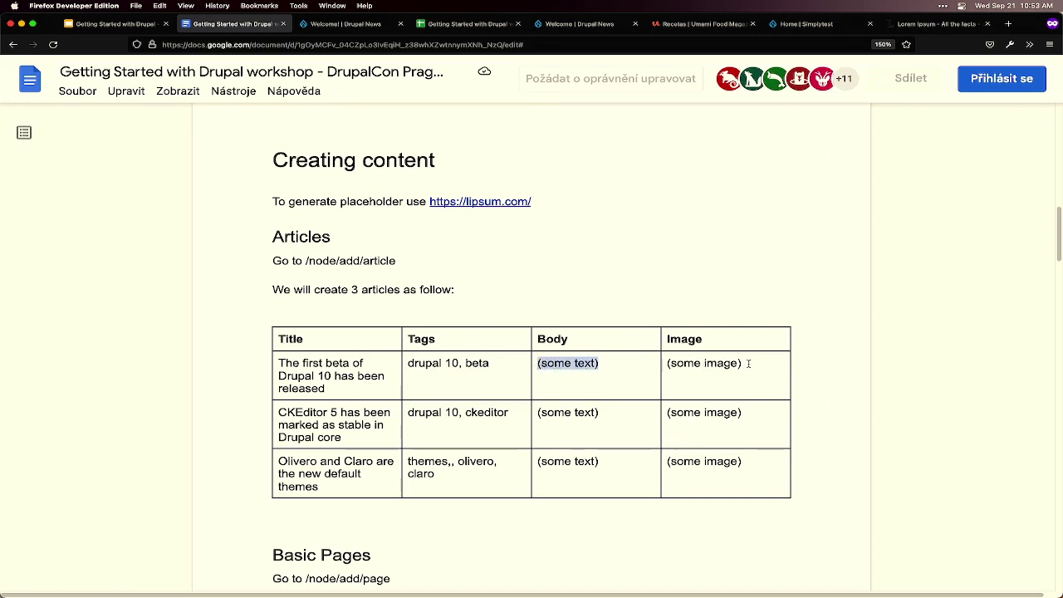
pyautogui.moveTo(748, 363); pyautogui.dragTo(668, 363)
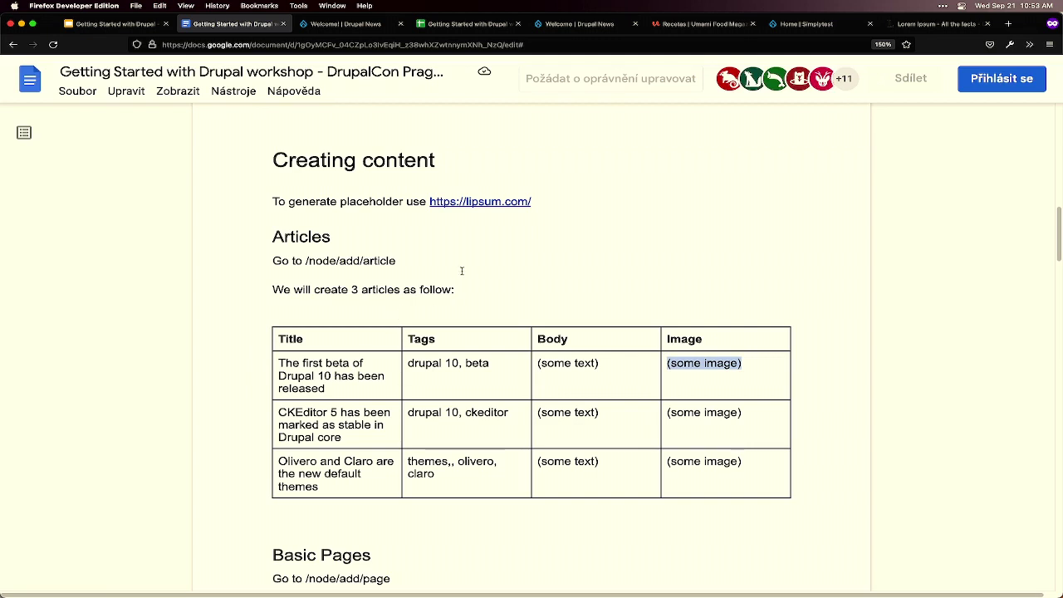
pyautogui.click(605, 363)
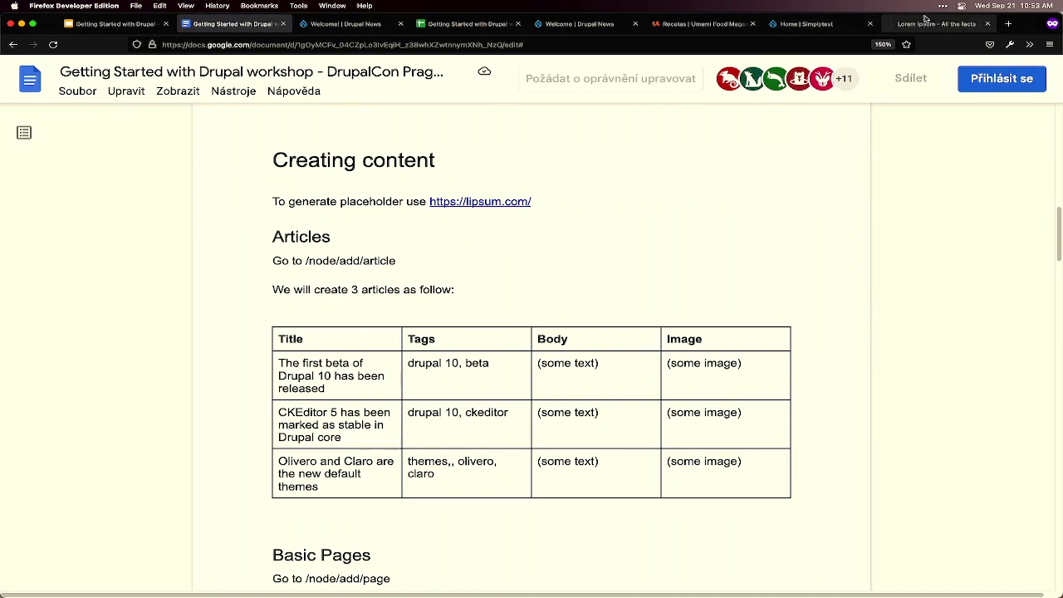
pyautogui.moveTo(924, 18); pyautogui.dragTo(461, 28)
# - Generate 25 paragraphs of Lorem Ipsum text, then go back to the Google Docs tab
pyautogui.scroll(-4, 542, 476)
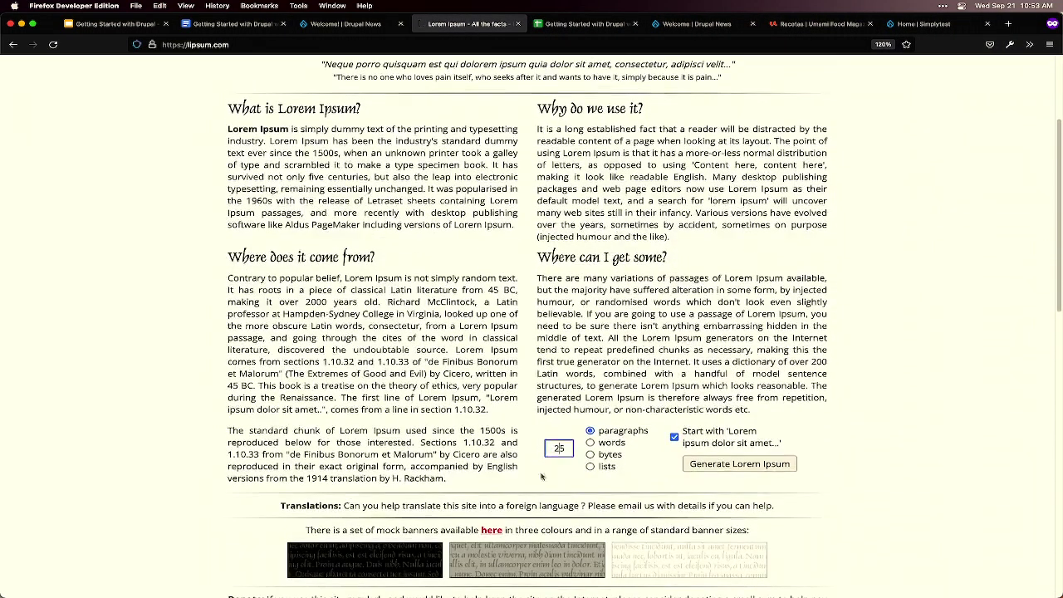
pyautogui.doubleClick(557, 448)
pyautogui.click(719, 472)
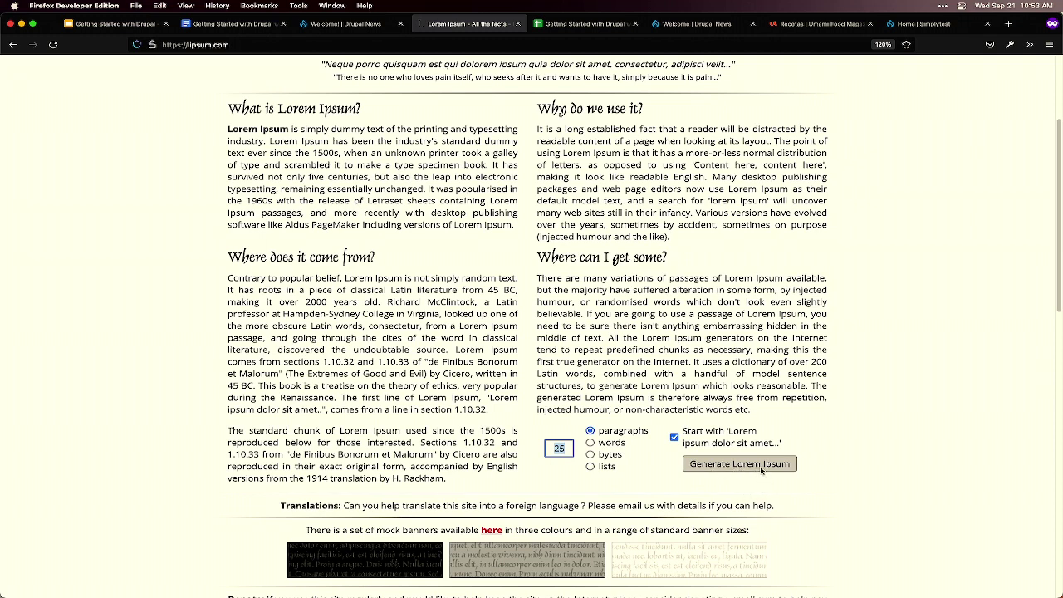
pyautogui.click(761, 470)
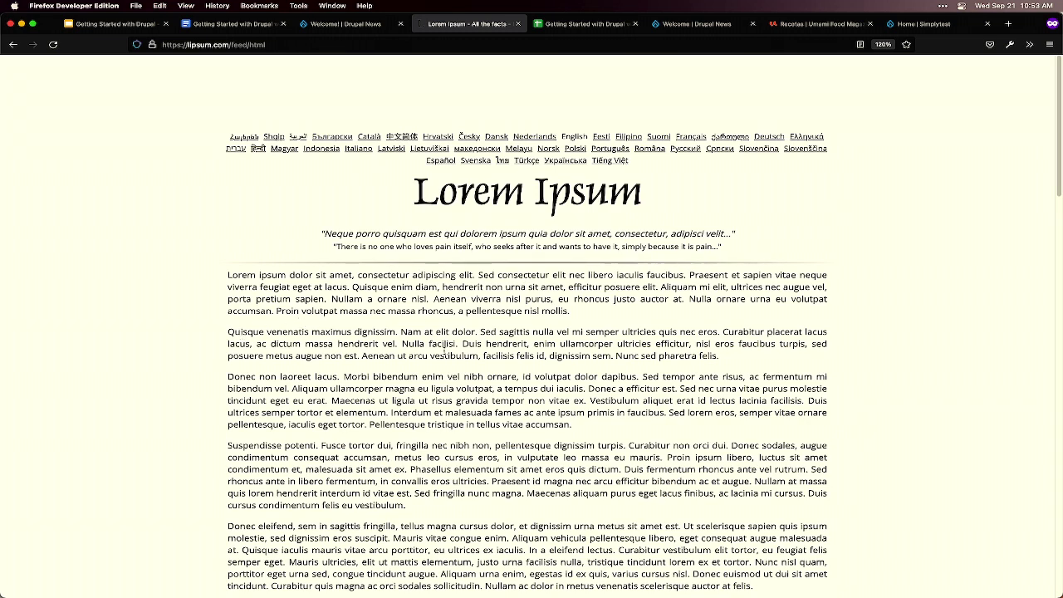
pyautogui.click(251, 22)
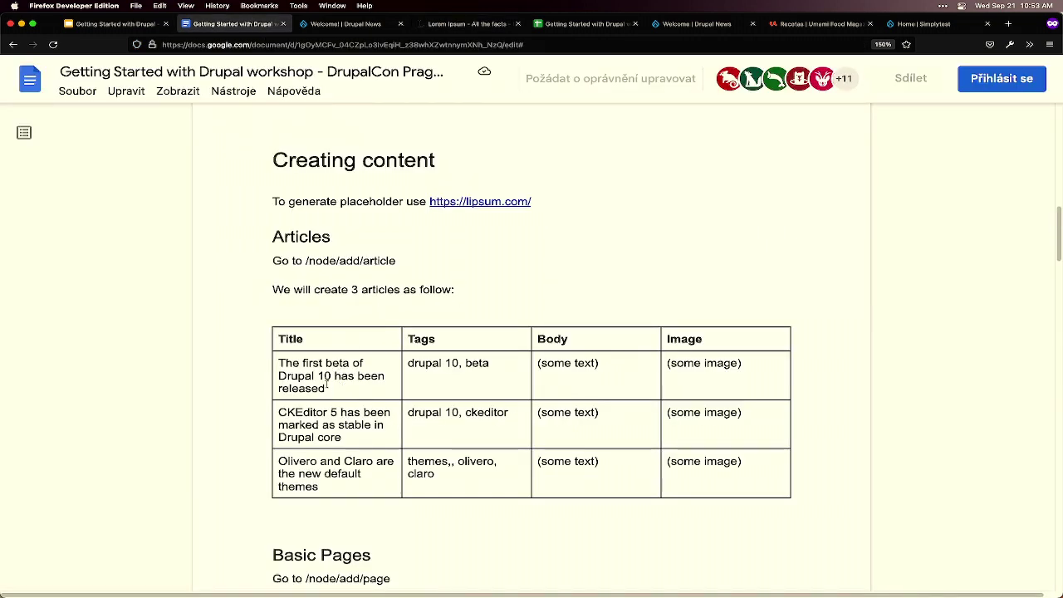
# - Highlight part of the first article's title, then switch to the 'Welcome | Drupal News' tab
pyautogui.moveTo(326, 387); pyautogui.dragTo(279, 363)
pyautogui.press('super+c')
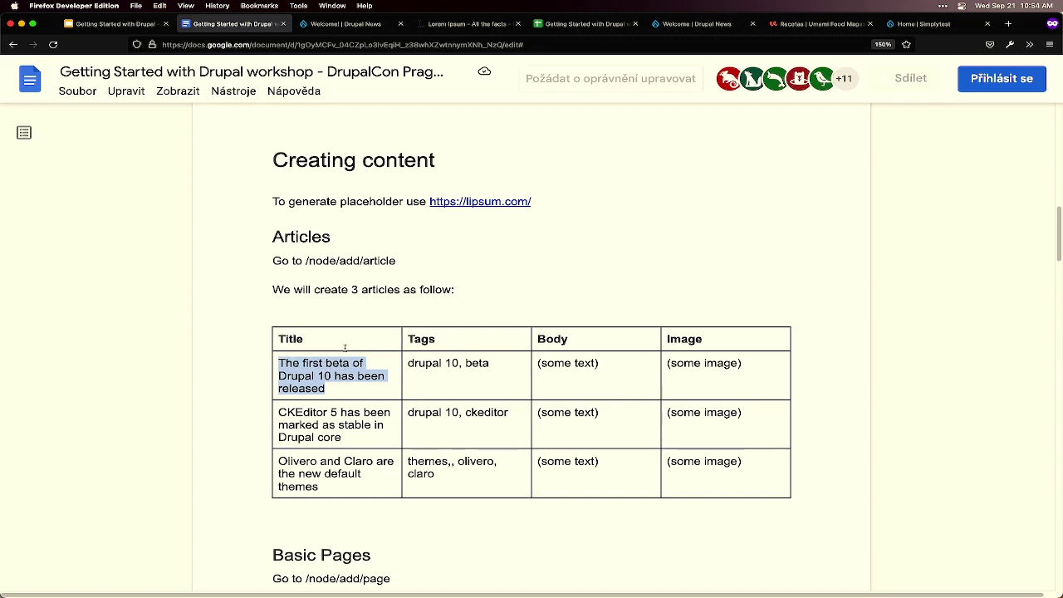
pyautogui.click(336, 23)
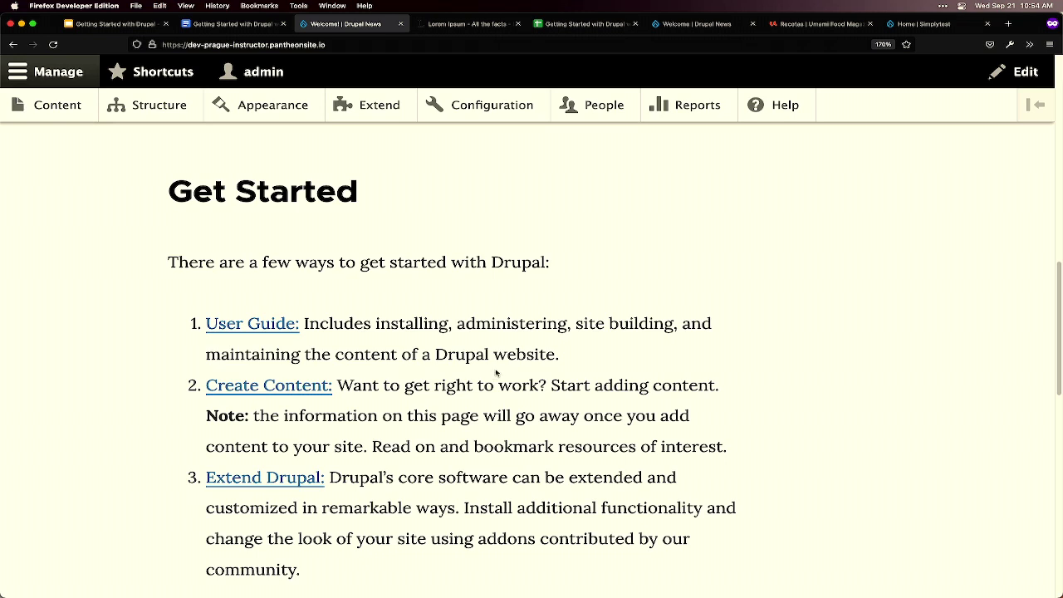
# - Follow the Get Started section's Create Content link to the Add content page
pyautogui.scroll(-1, 511, 388)
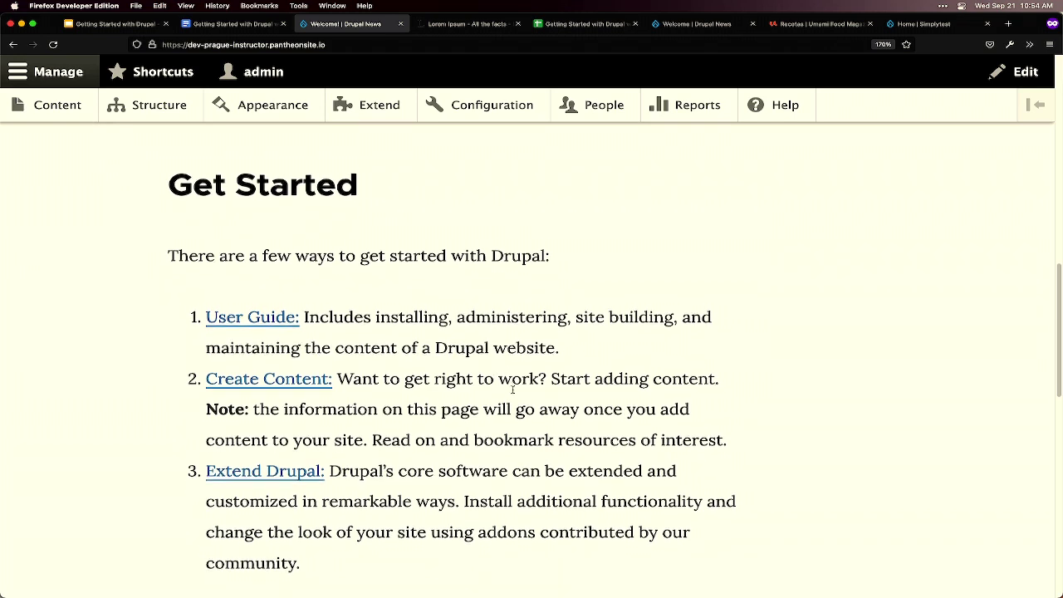
pyautogui.scroll(-1, 512, 390)
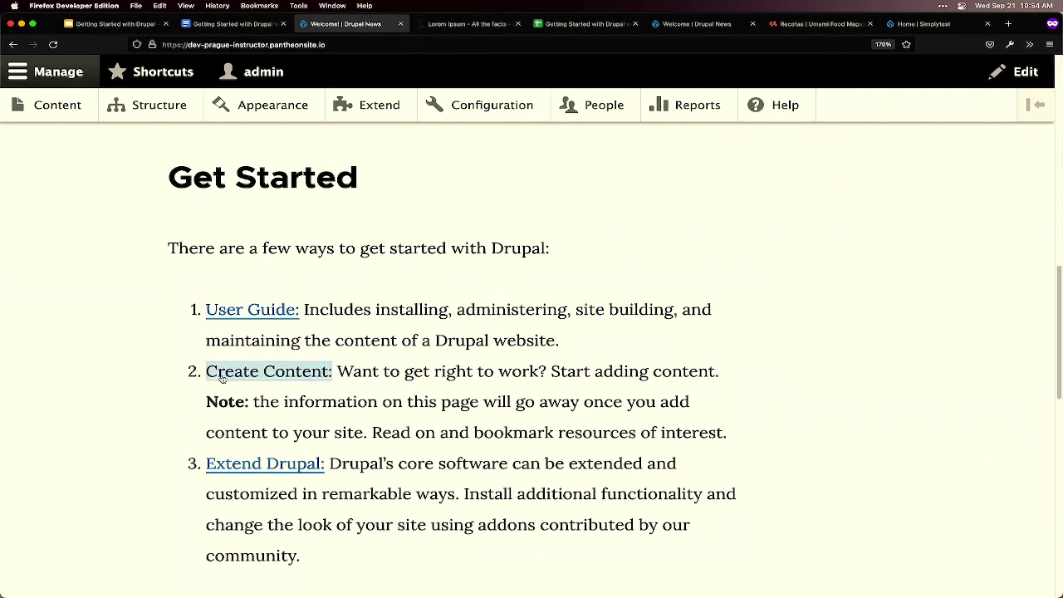
pyautogui.moveTo(145, 175); pyautogui.dragTo(391, 174)
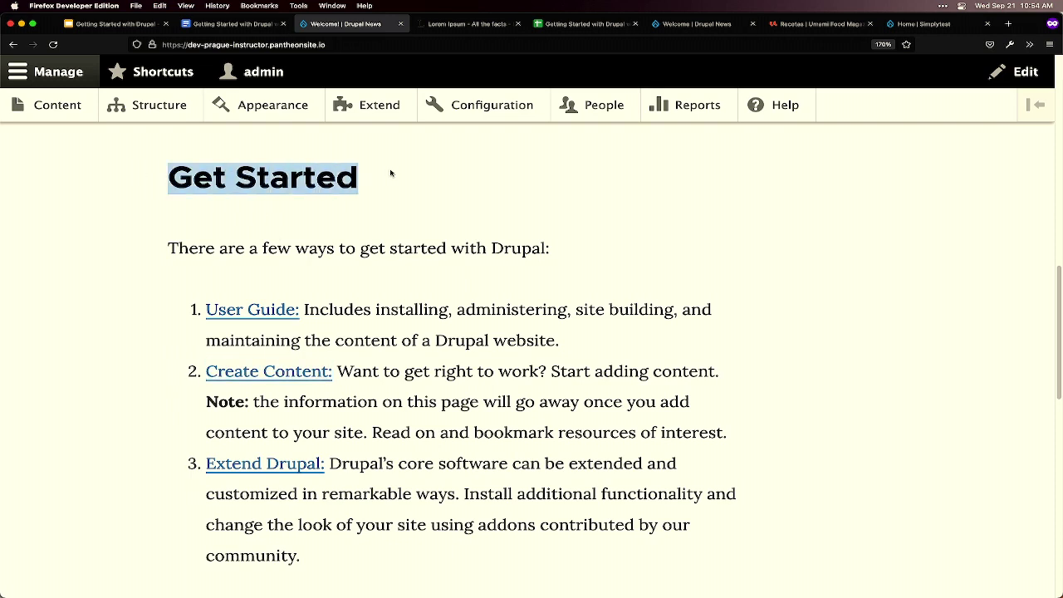
pyautogui.click(274, 376)
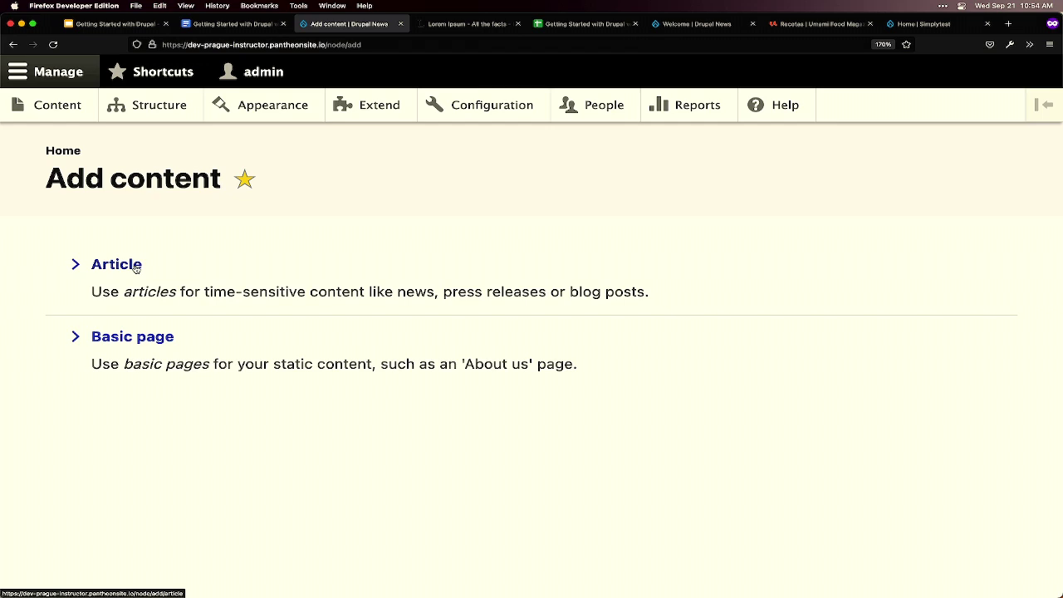
# - Choose Article and paste 'The first beta of Drupal 10 has been released' as its title
pyautogui.click(136, 266)
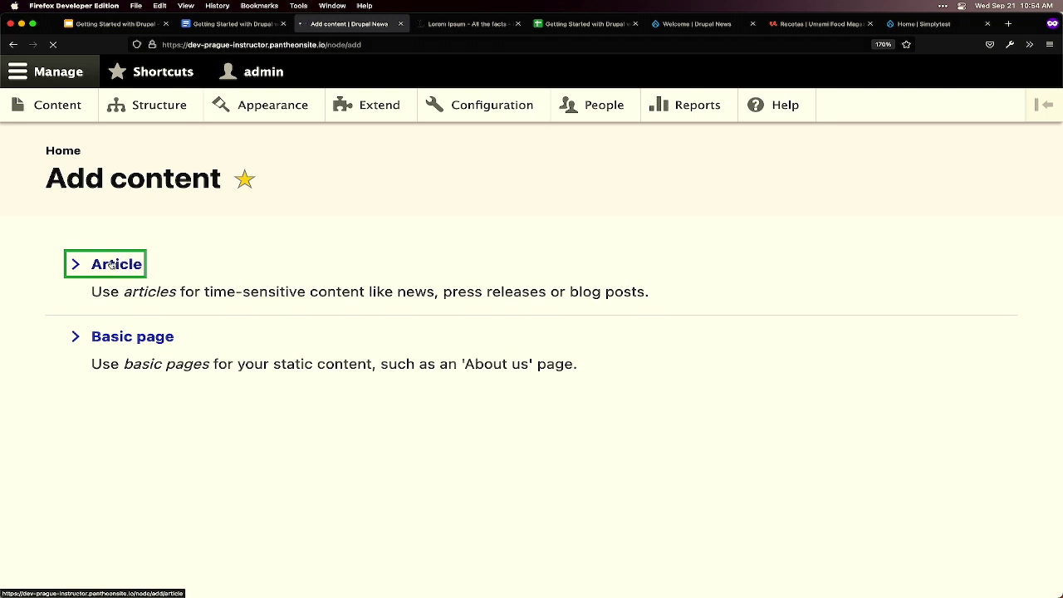
pyautogui.click(152, 316)
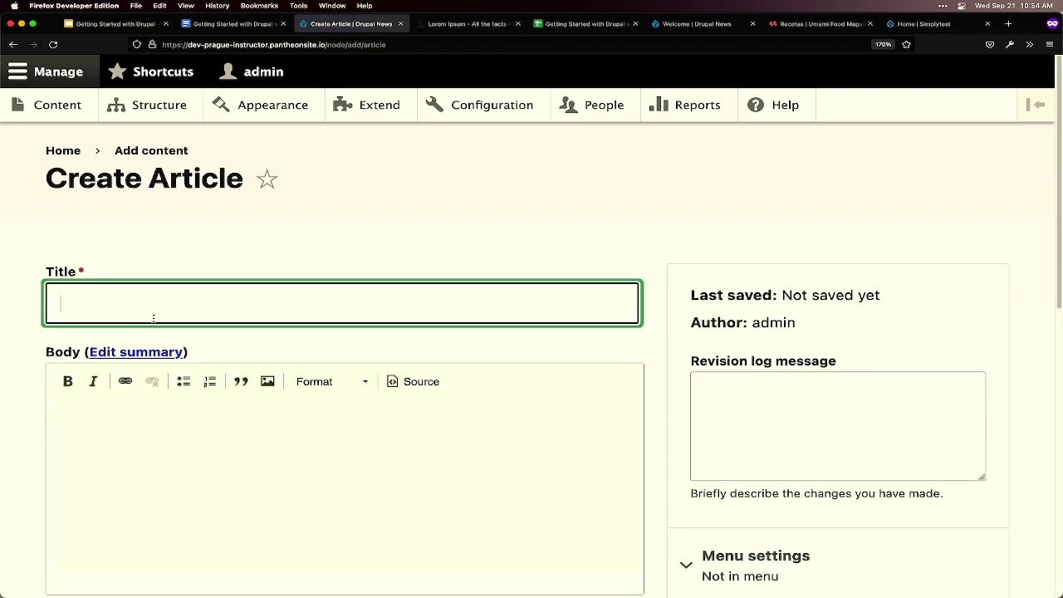
pyautogui.press('super+v')
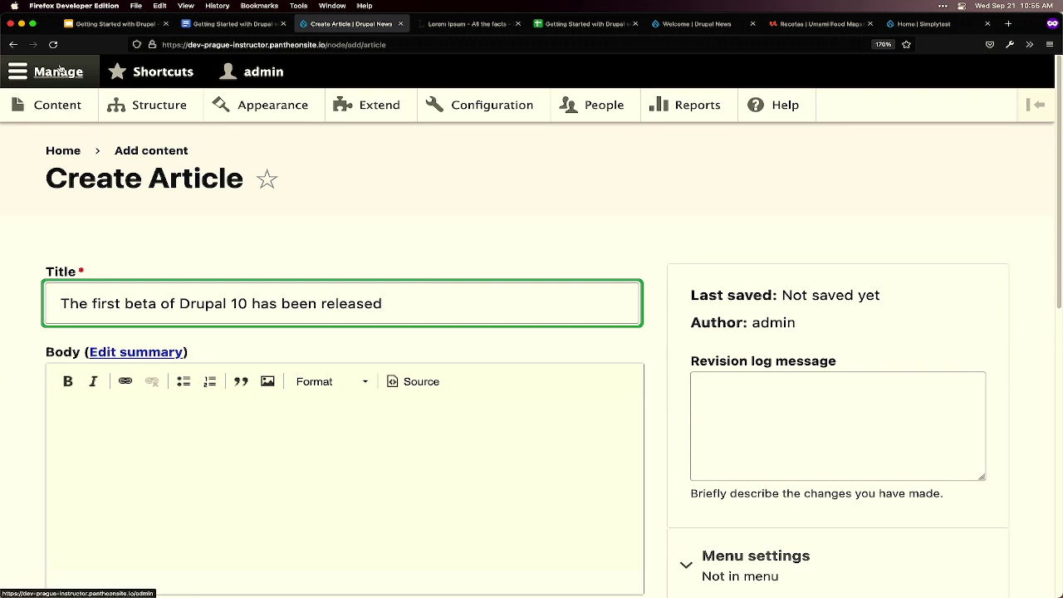
# - Start a new Article titled 'The first beta of Drupal 10 has been released', then return to Lorem Ipsum
pyautogui.click(52, 107)
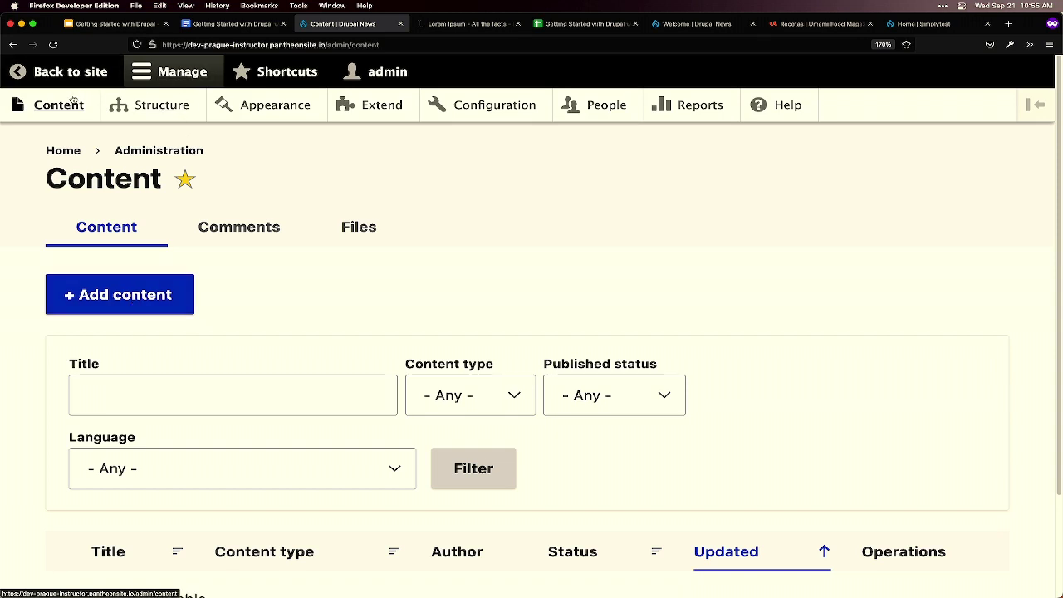
pyautogui.click(127, 295)
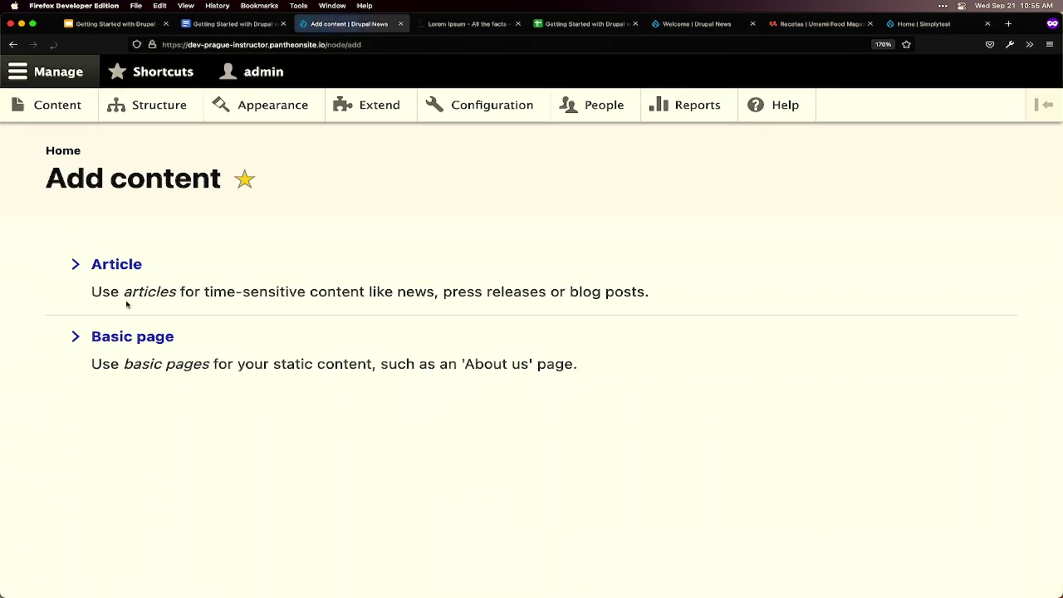
pyautogui.click(122, 265)
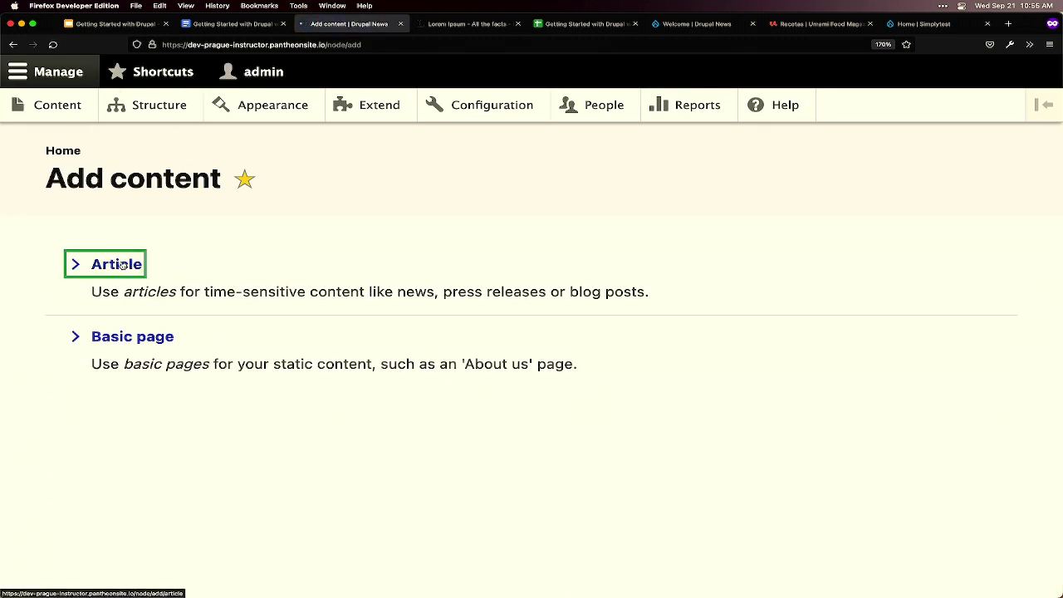
pyautogui.write('The first beta of Drupal 10 has been released')
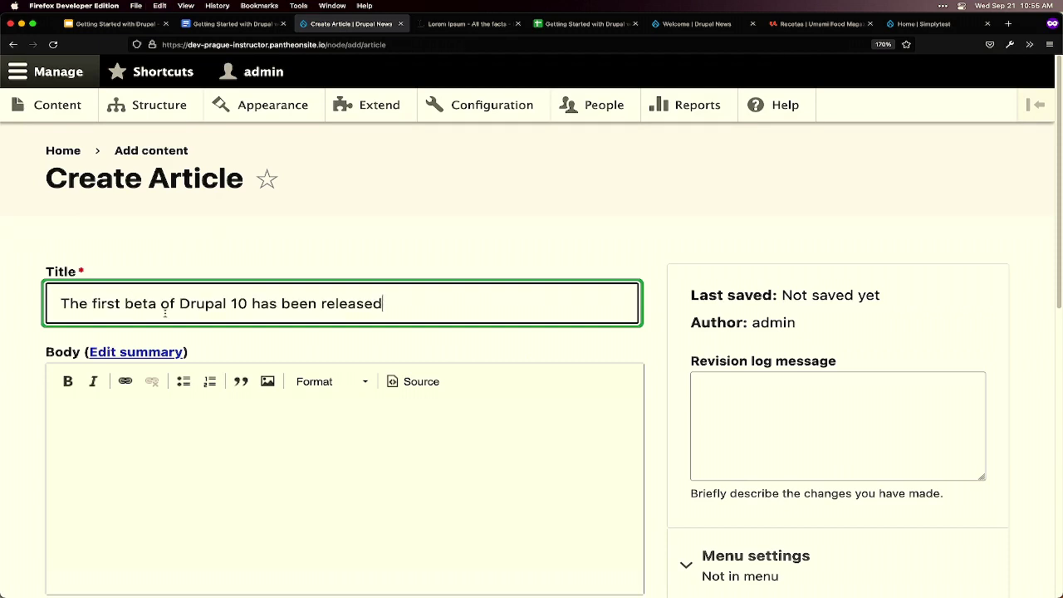
pyautogui.hotkey('ctrl', 'Tab')
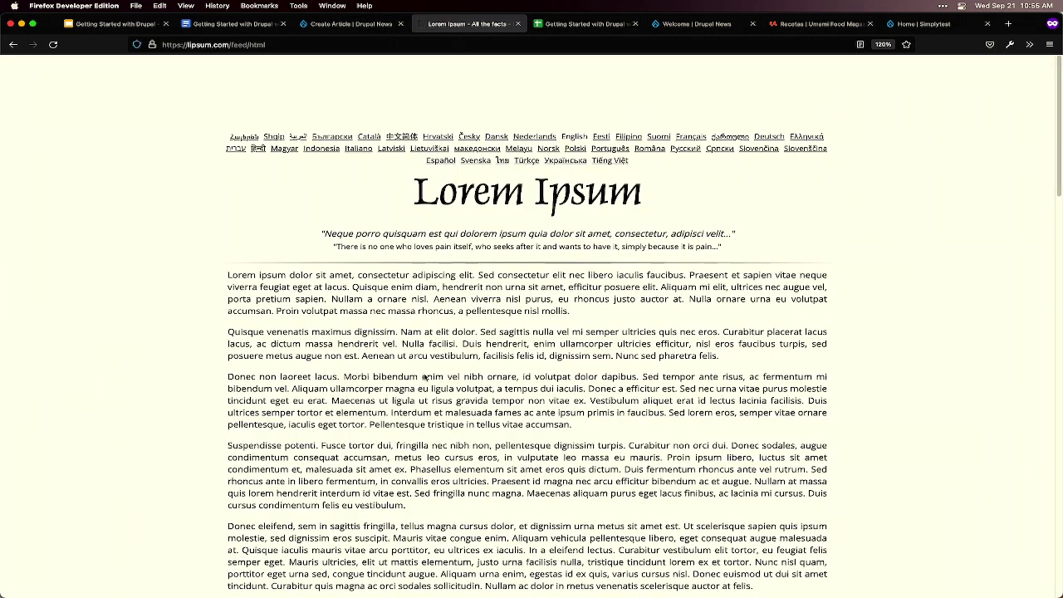
# - Paste three Lorem Ipsum placeholder paragraphs into the new article's Body field
pyautogui.moveTo(573, 425); pyautogui.dragTo(204, 337)
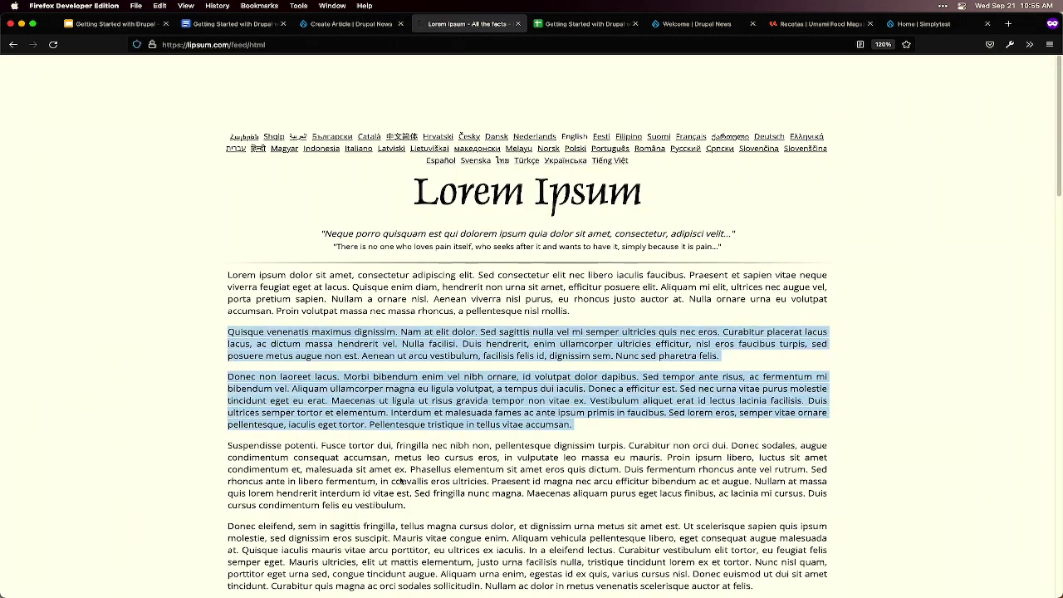
pyautogui.click(400, 467)
pyautogui.moveTo(400, 466); pyautogui.dragTo(204, 326)
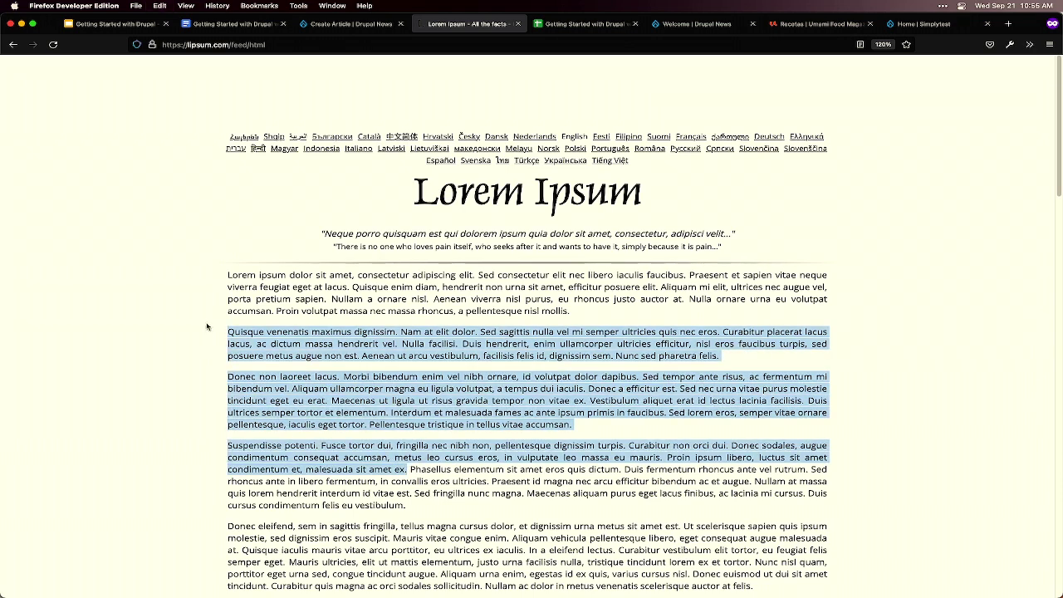
pyautogui.hotkey('ctrl', 'shift', 'Tab')
pyautogui.click(328, 440)
pyautogui.press('super+v')
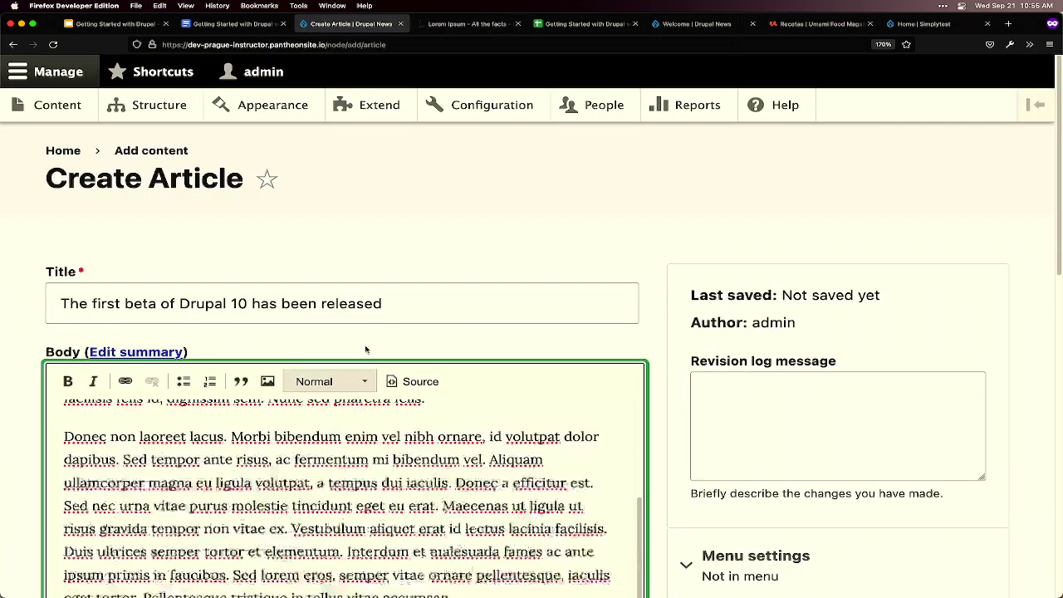
# - Fill the Tags field with 'drupal 10, beta' copied from the workshop notes document
pyautogui.scroll(-4, 666, 374)
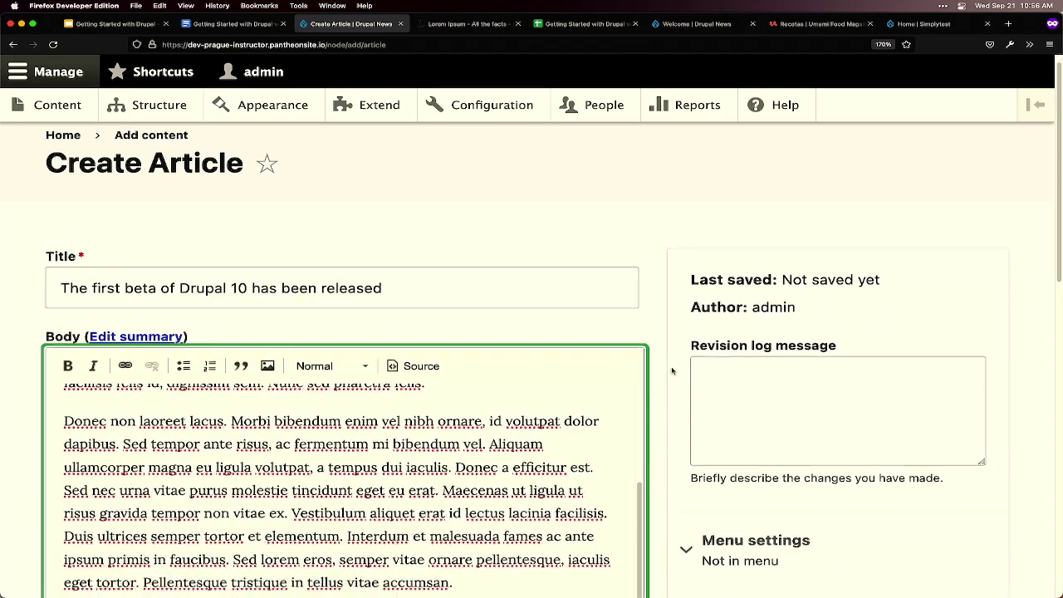
pyautogui.scroll(-3, 666, 374)
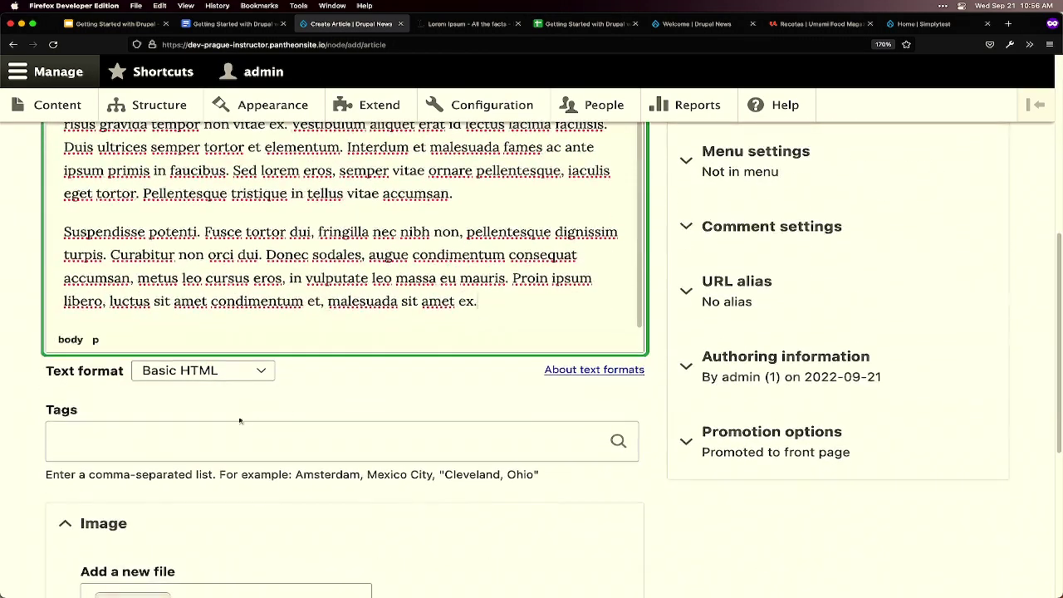
pyautogui.hotkey('ctrl', 'shift', 'Tab')
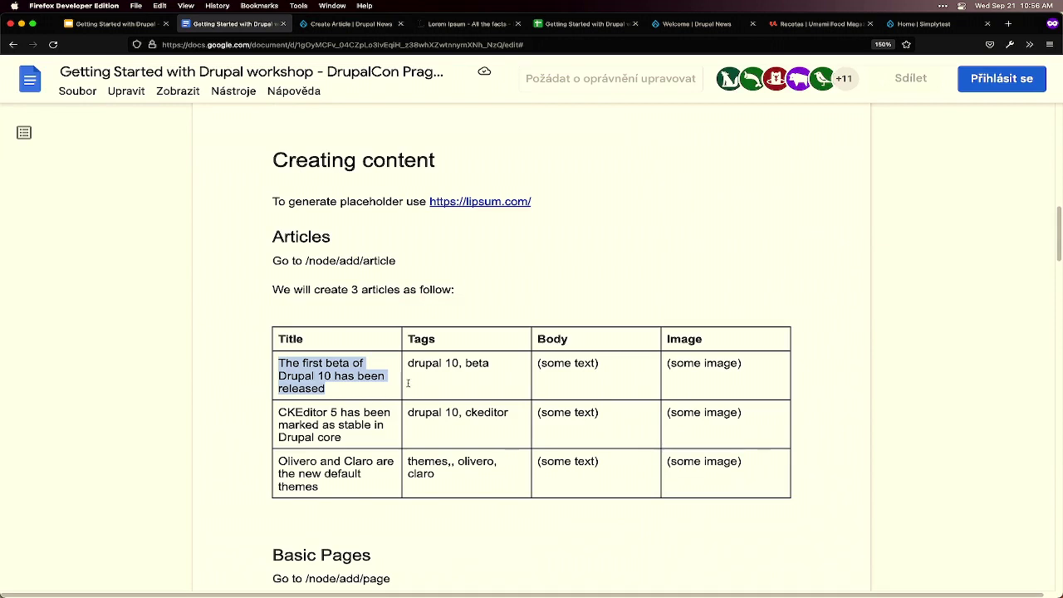
pyautogui.moveTo(491, 363); pyautogui.dragTo(407, 364)
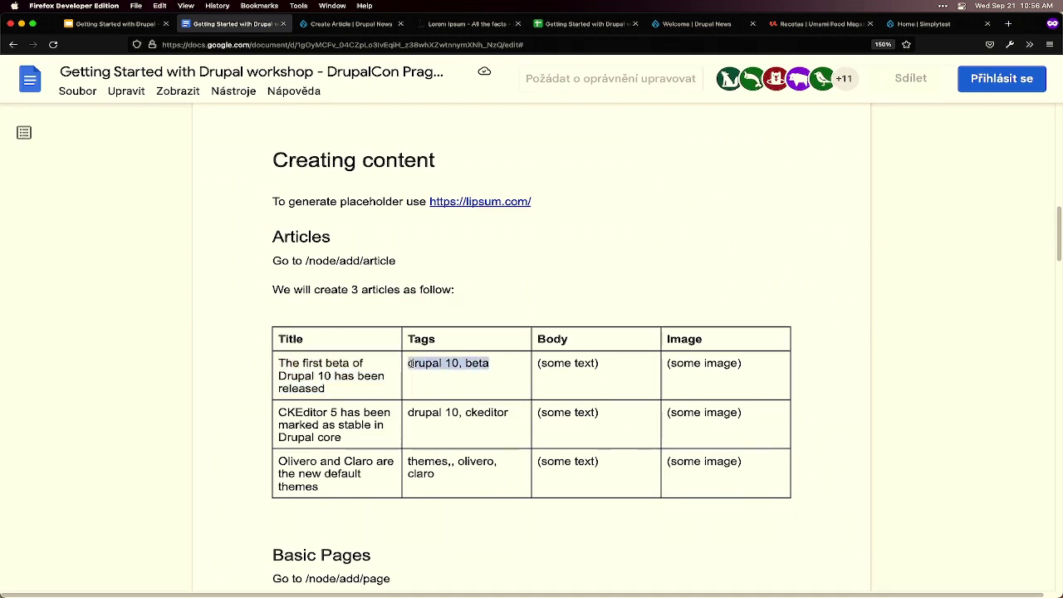
pyautogui.hotkey('ctrl', 'c')
pyautogui.hotkey('ctrl', 'Tab')
pyautogui.click(238, 429)
pyautogui.hotkey('ctrl', 'v')
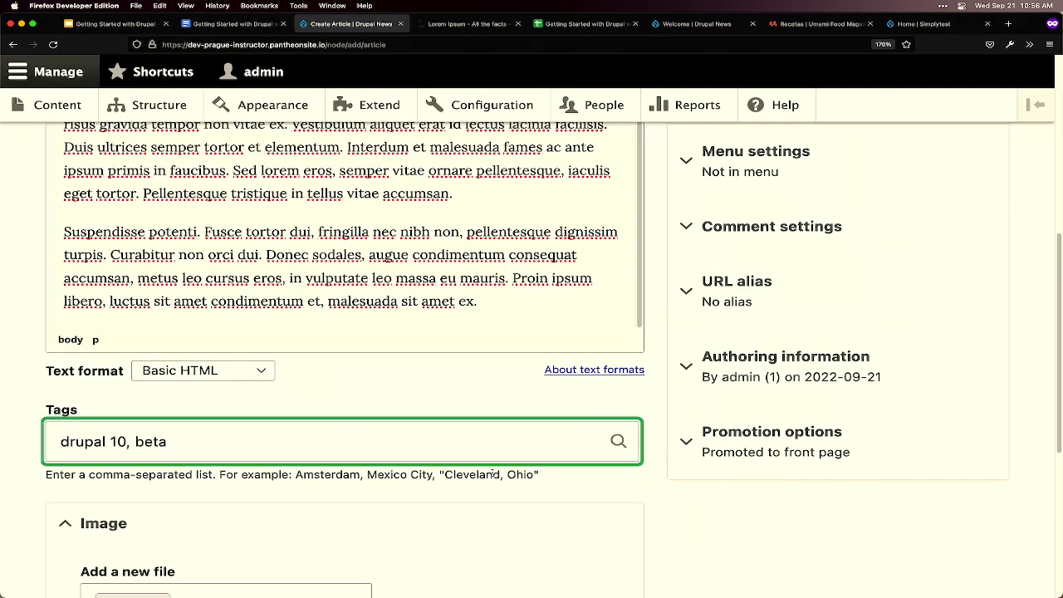
pyautogui.scroll(-1, 672, 520)
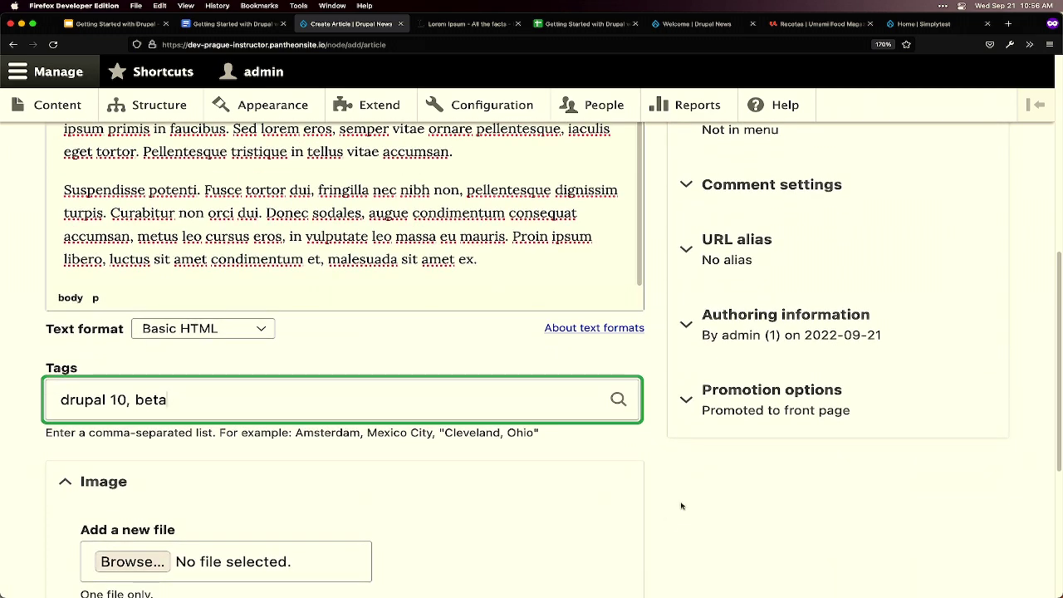
pyautogui.scroll(-1, 684, 503)
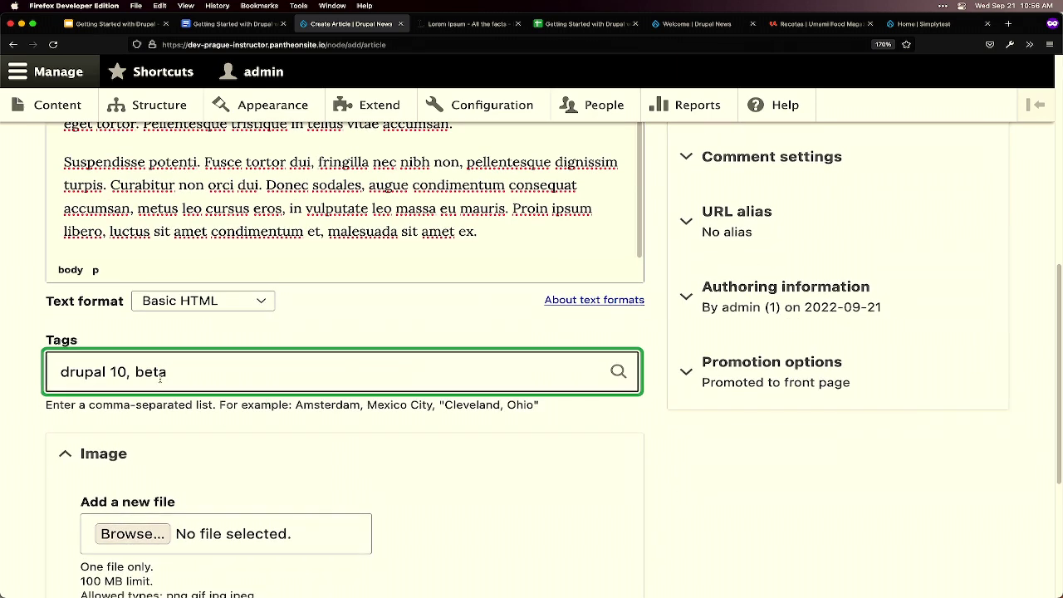
# - Review the 'drupal 10' and 'beta' entries in the Tags field
pyautogui.moveTo(129, 370); pyautogui.dragTo(59, 370)
pyautogui.click(127, 371)
pyautogui.keyDown('shift'); pyautogui.click(31, 375); pyautogui.keyUp('shift')
pyautogui.doubleClick(142, 375)
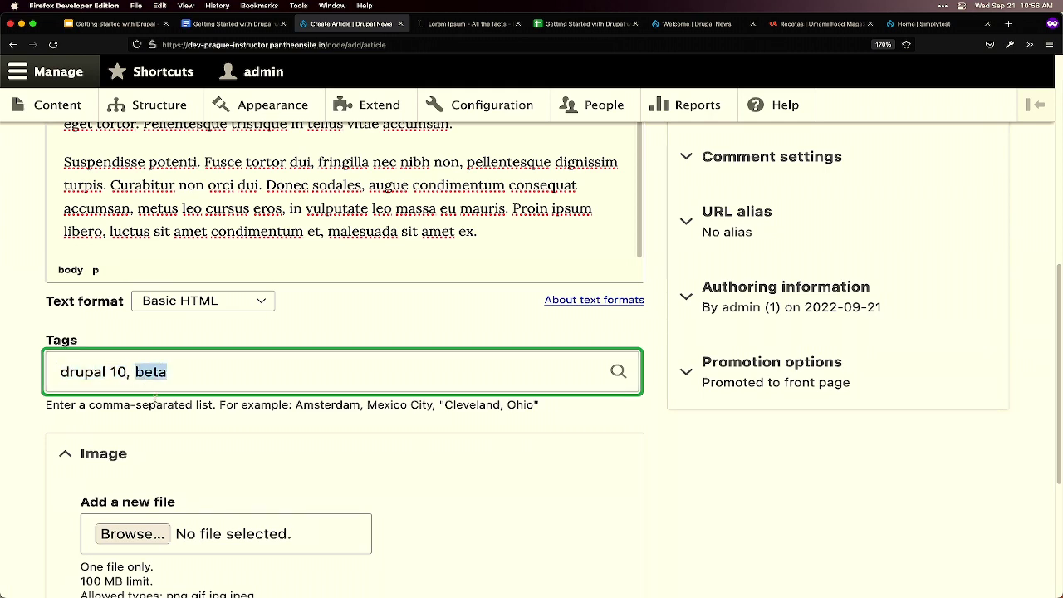
# - Upload blue.png as the article's image
pyautogui.scroll(-2, 387, 465)
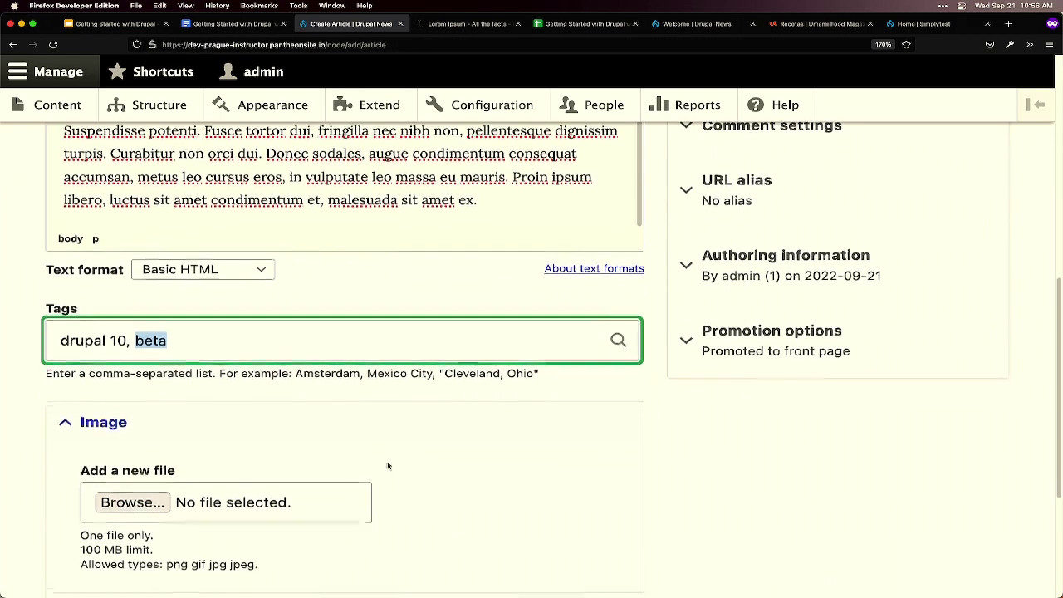
pyautogui.click(138, 484)
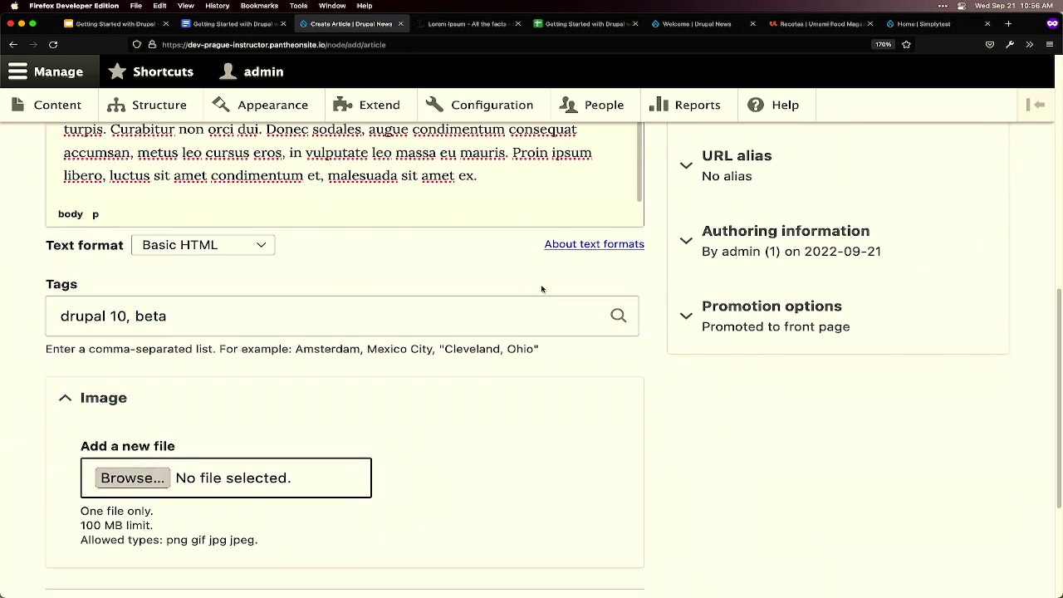
pyautogui.doubleClick(450, 156)
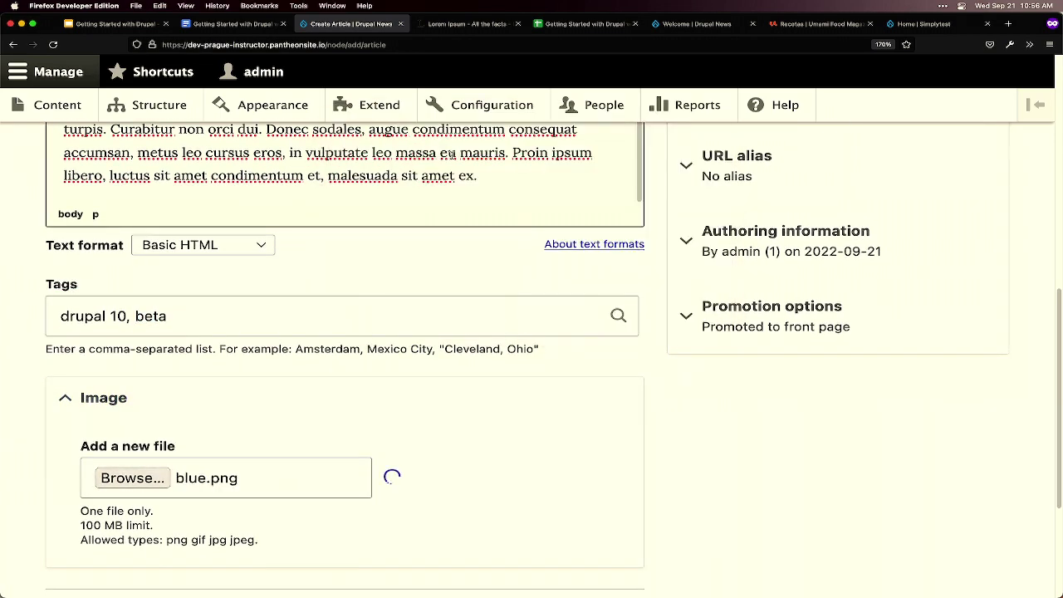
# - Enter 'Blue rectangle' as the image's alternative text
pyautogui.scroll(-2, 399, 455)
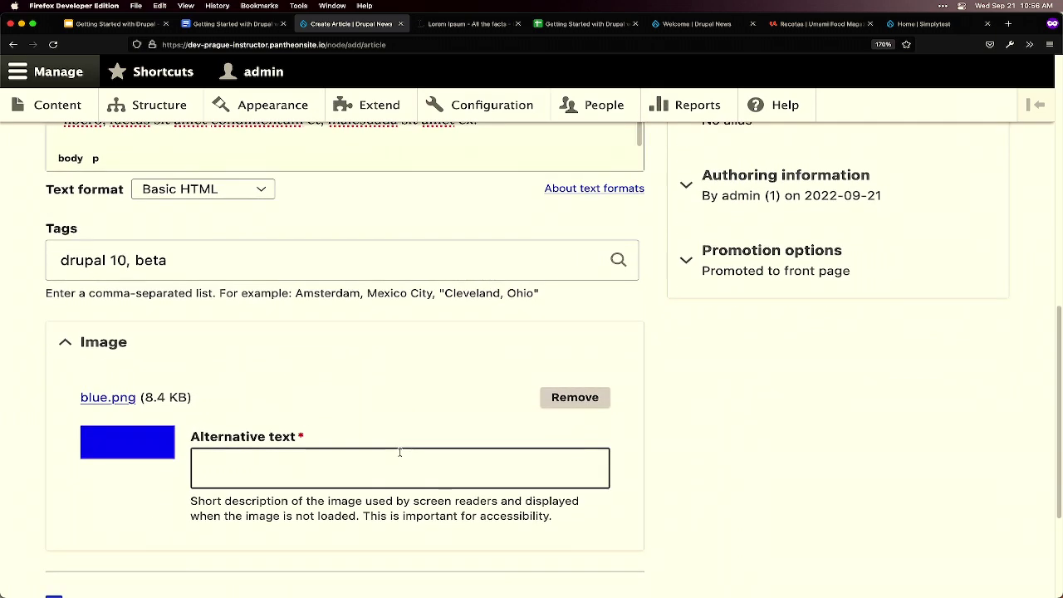
pyautogui.click(382, 474)
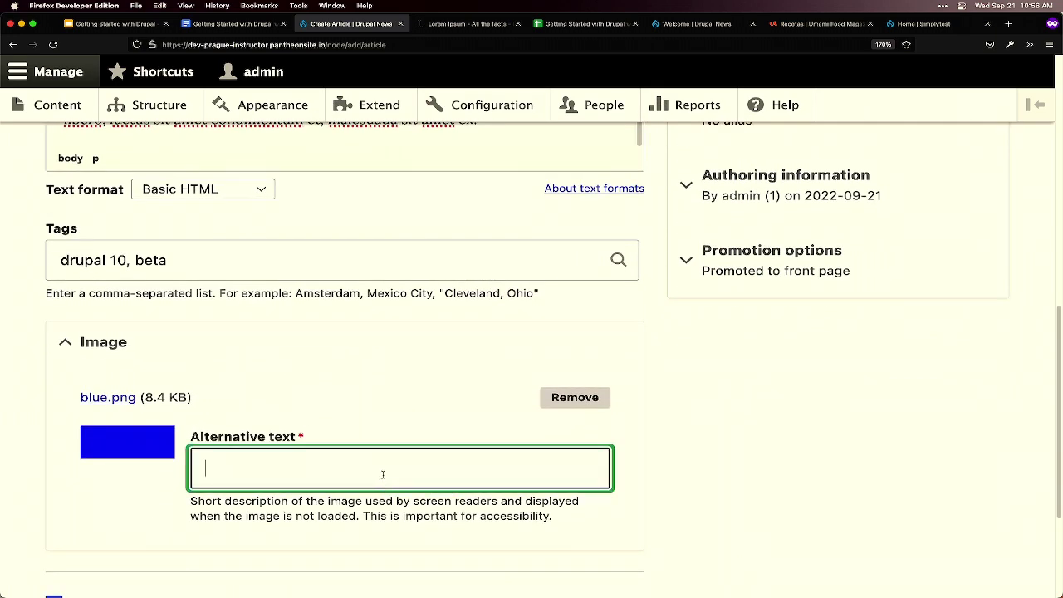
pyautogui.moveTo(401, 585)
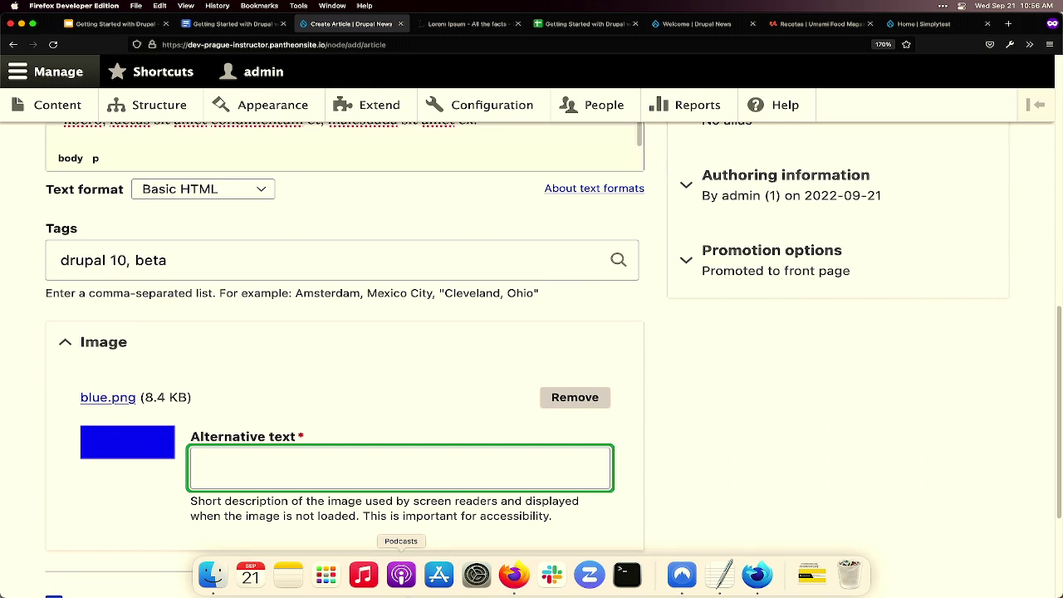
pyautogui.write('Blue rectangle')
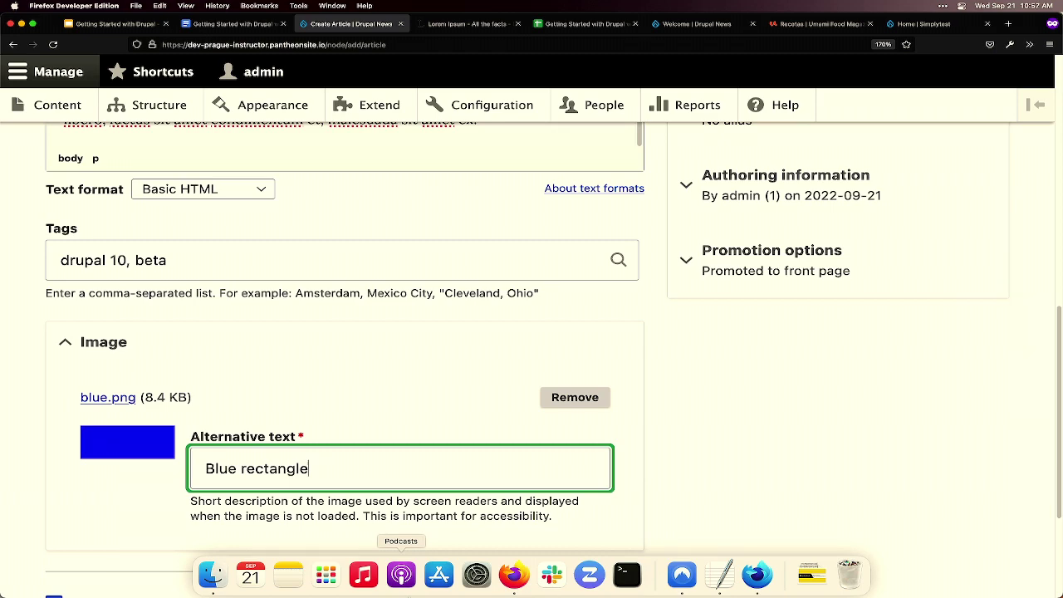
pyautogui.scroll(1, 558, 404)
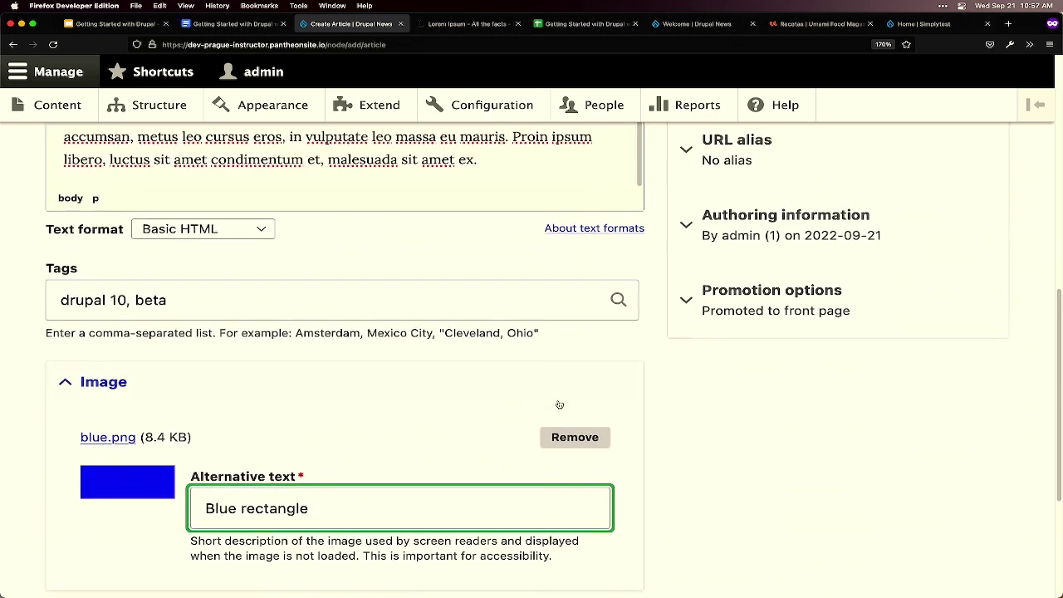
pyautogui.scroll(4, 559, 405)
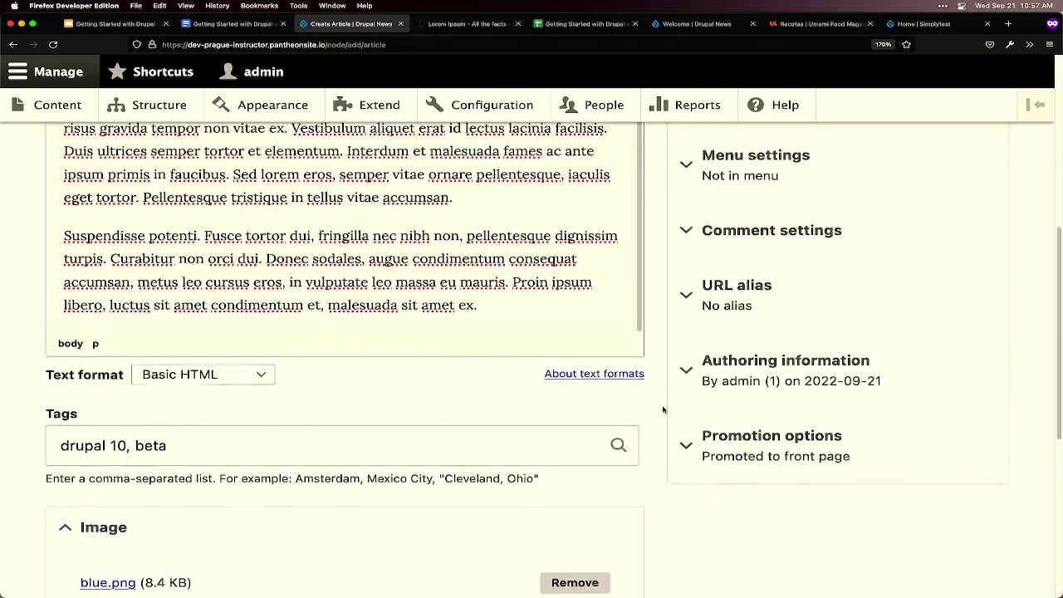
pyautogui.scroll(10, 663, 409)
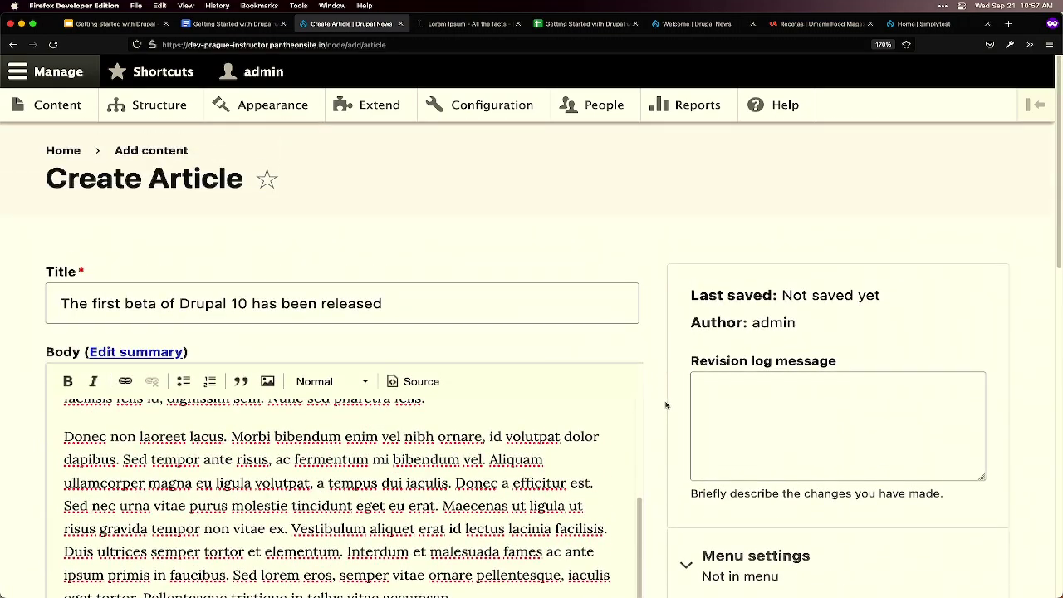
pyautogui.click(509, 305)
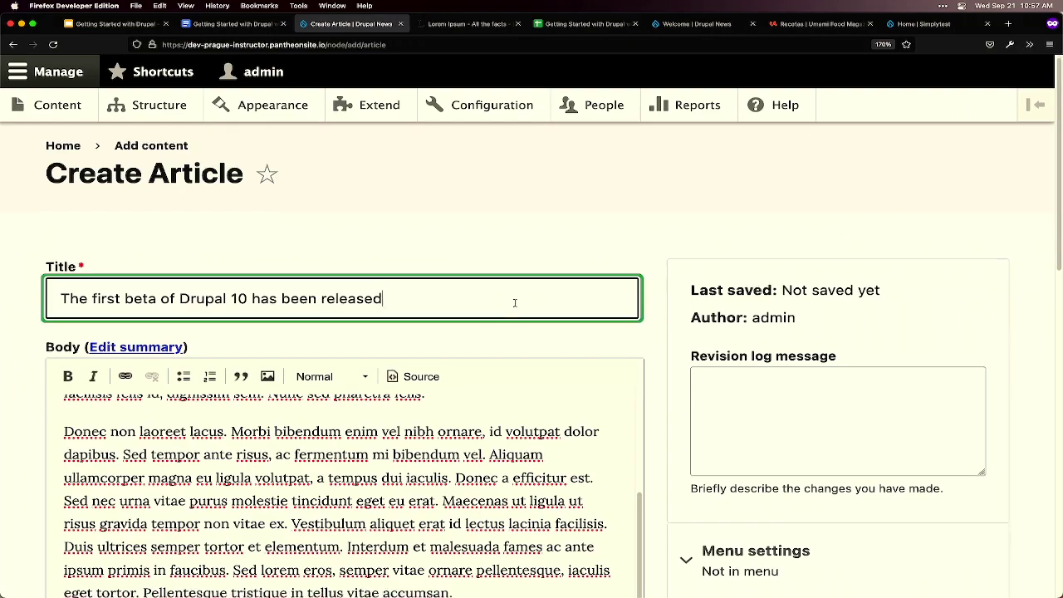
pyautogui.scroll(-2, 513, 304)
pyautogui.scroll(-2, 491, 362)
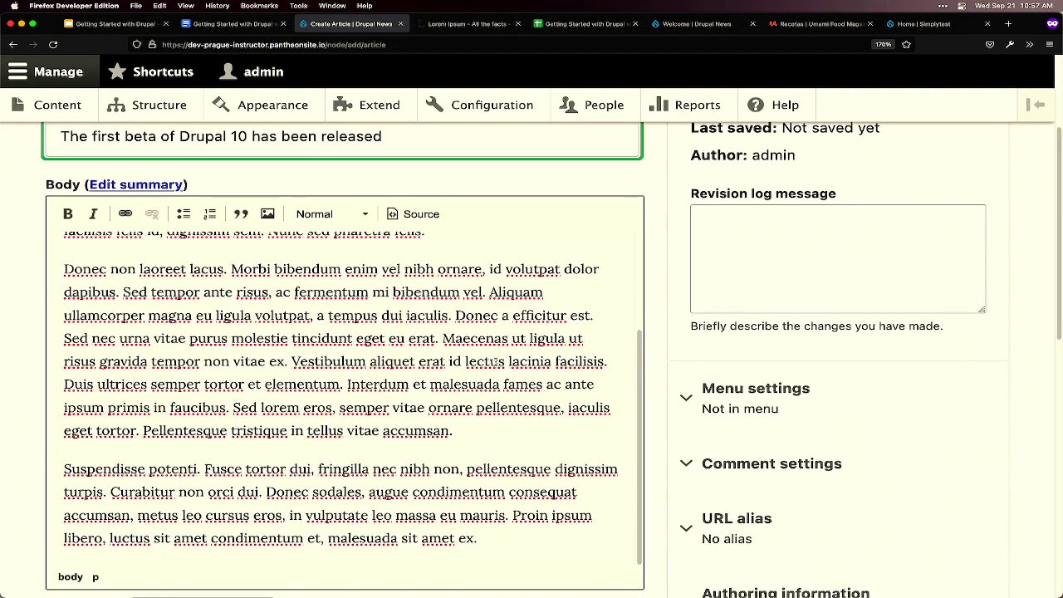
pyautogui.scroll(-1, 492, 363)
pyautogui.scroll(-3, 462, 379)
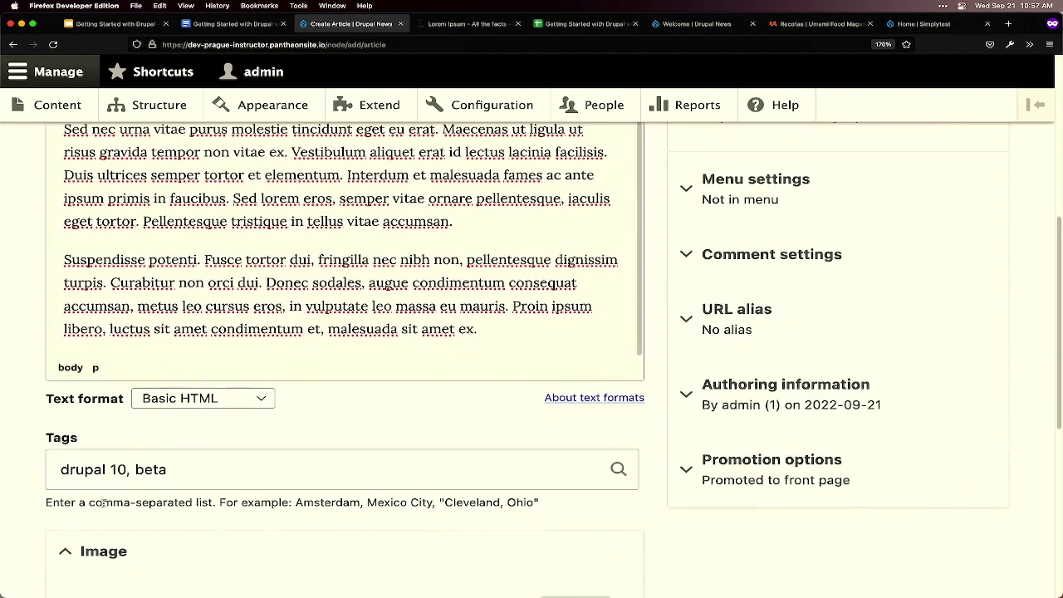
pyautogui.click(194, 476)
pyautogui.scroll(-3, 194, 476)
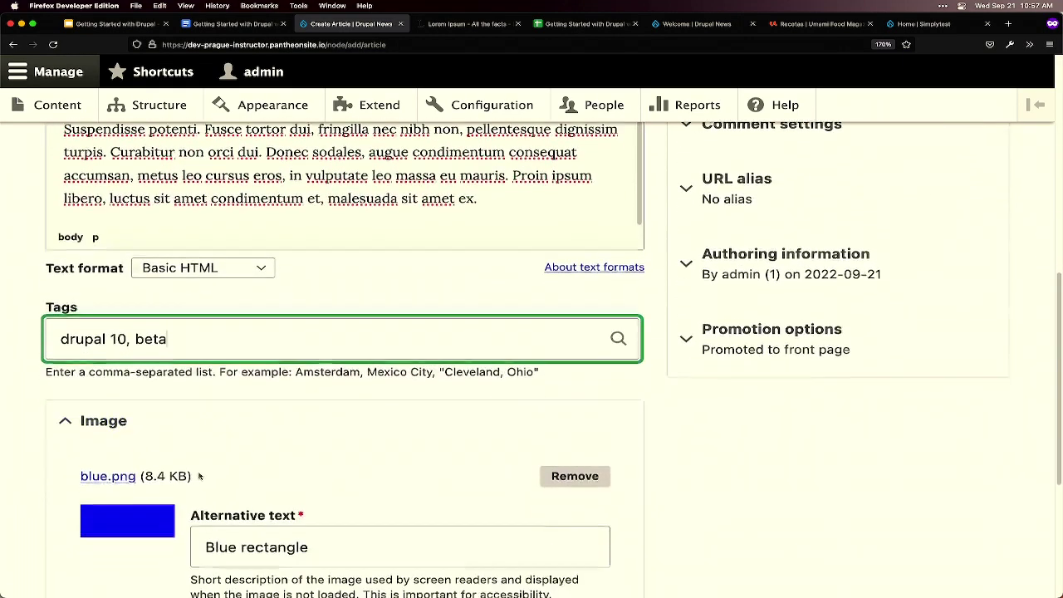
pyautogui.scroll(-1, 139, 499)
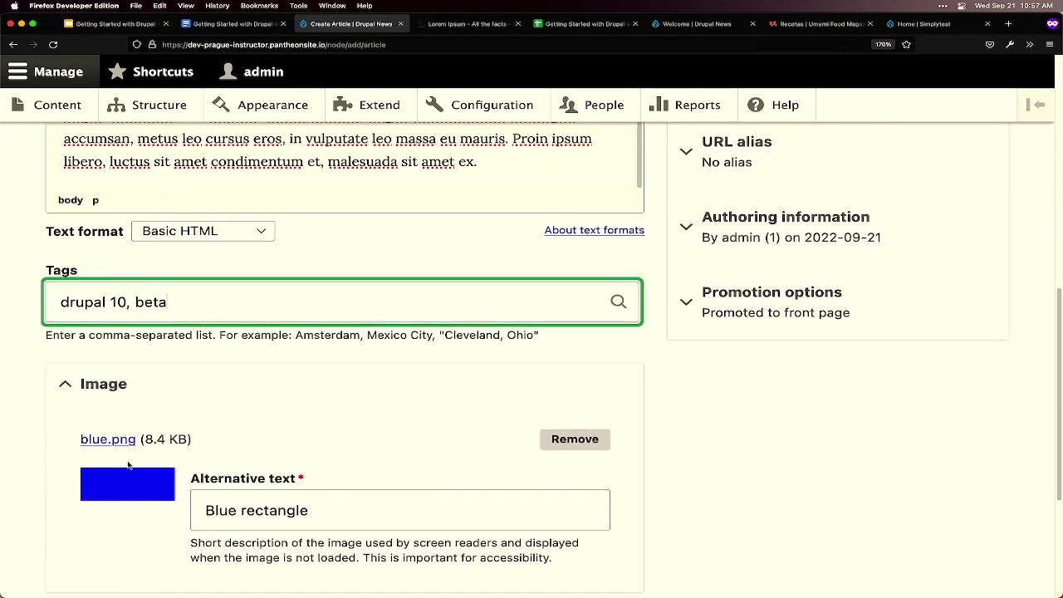
pyautogui.scroll(-2, 137, 484)
# - Check the image's 'Blue rectangle' alternative text
pyautogui.click(327, 410)
pyautogui.moveTo(327, 410); pyautogui.dragTo(195, 413)
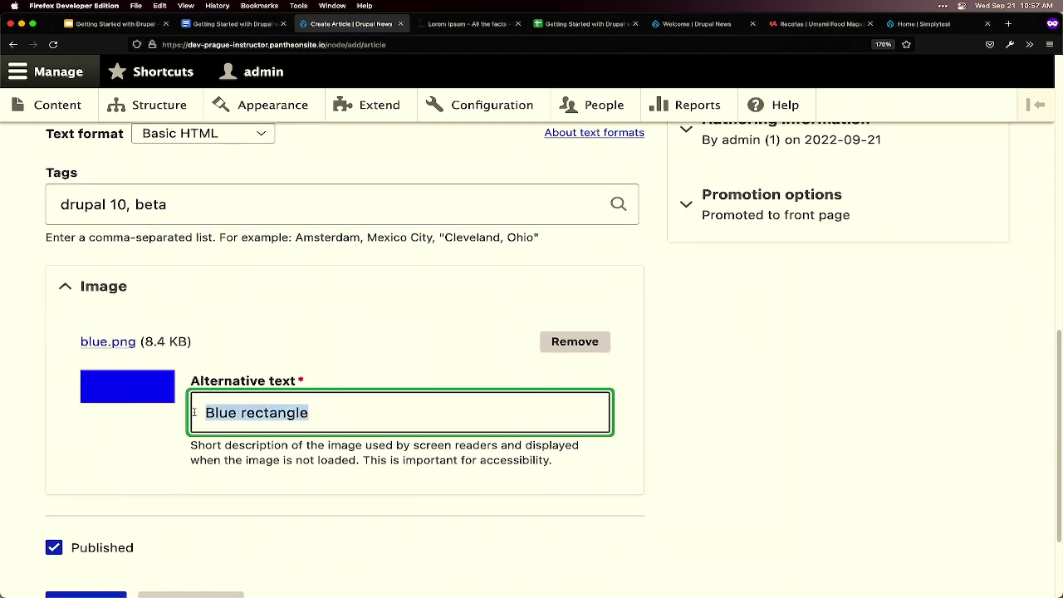
pyautogui.click(333, 424)
# - Save the article and look over the published node/1 page with its blue image
pyautogui.scroll(-1, 332, 424)
pyautogui.scroll(-2, 332, 425)
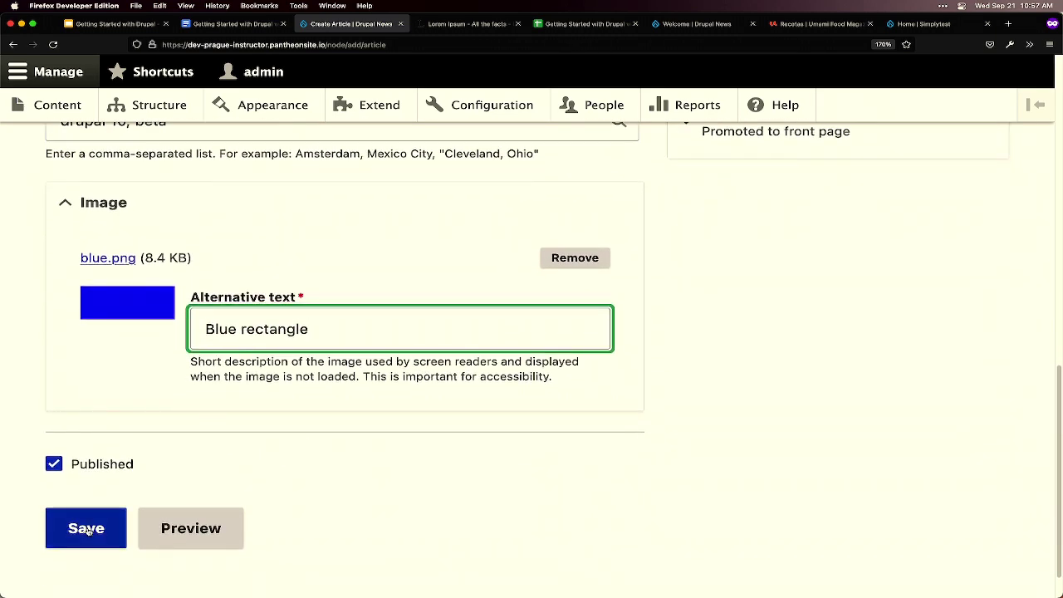
pyautogui.click(88, 530)
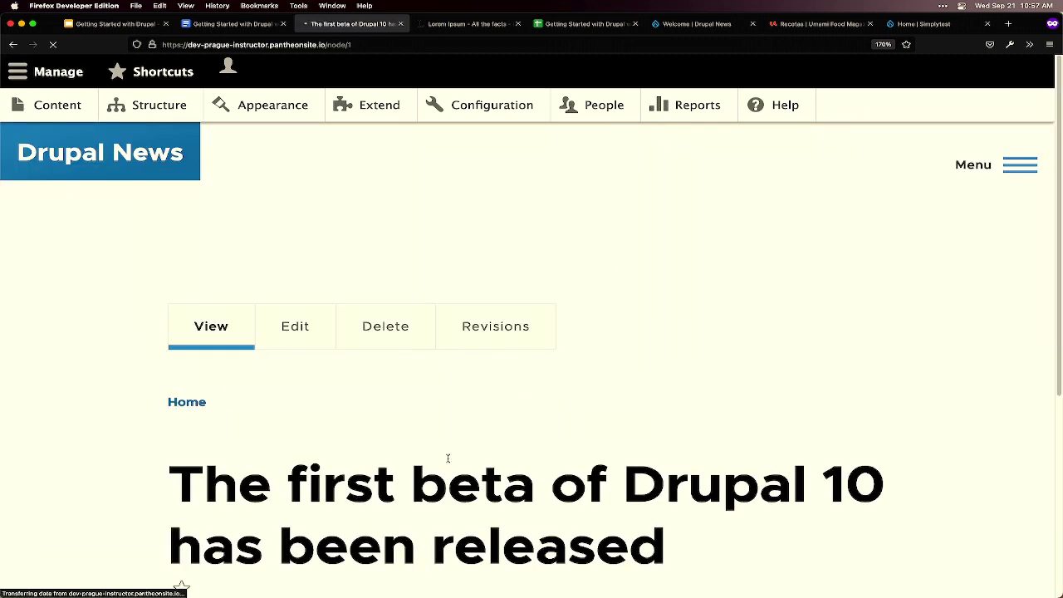
pyautogui.scroll(-5, 553, 489)
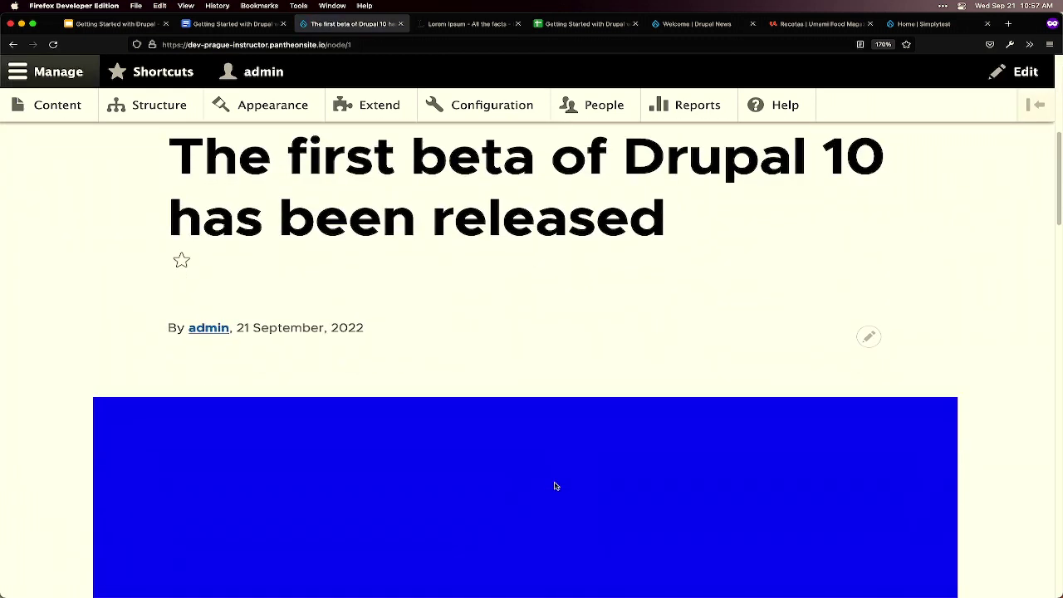
pyautogui.scroll(-1, 554, 485)
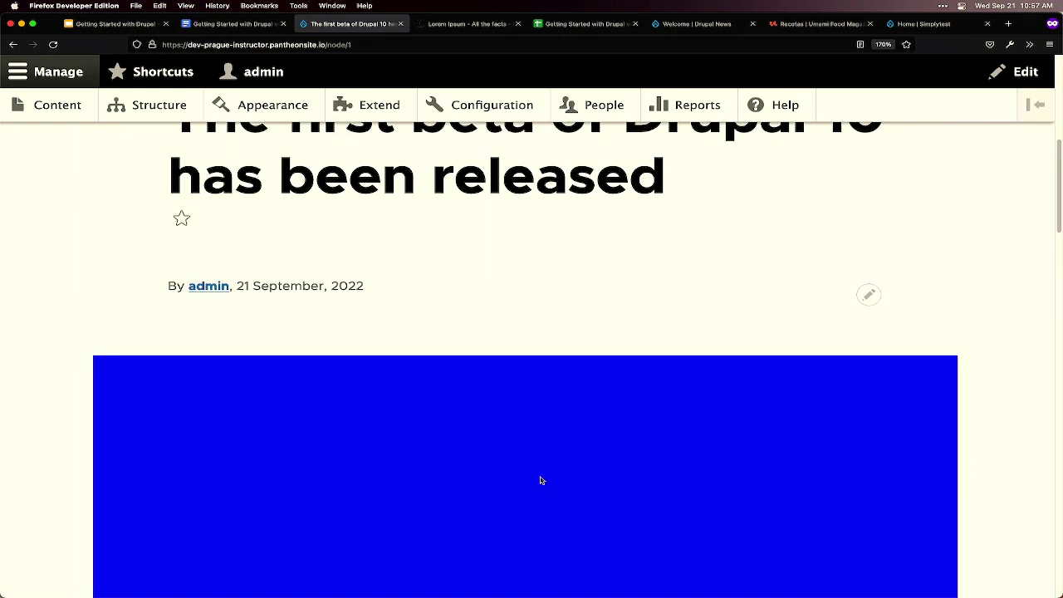
pyautogui.scroll(6, 541, 480)
pyautogui.moveTo(586, 592)
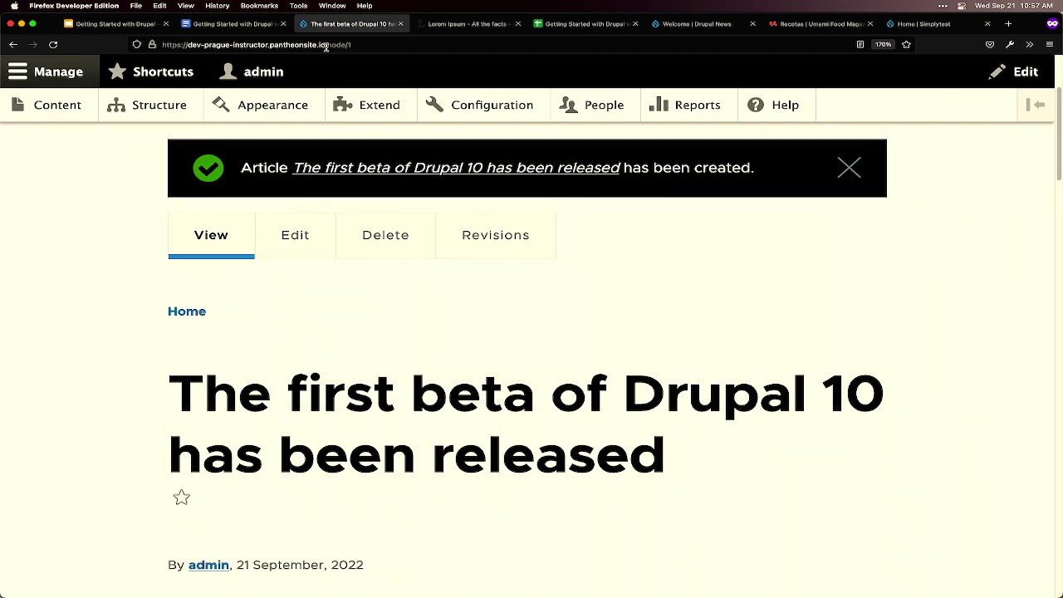
pyautogui.click(375, 48)
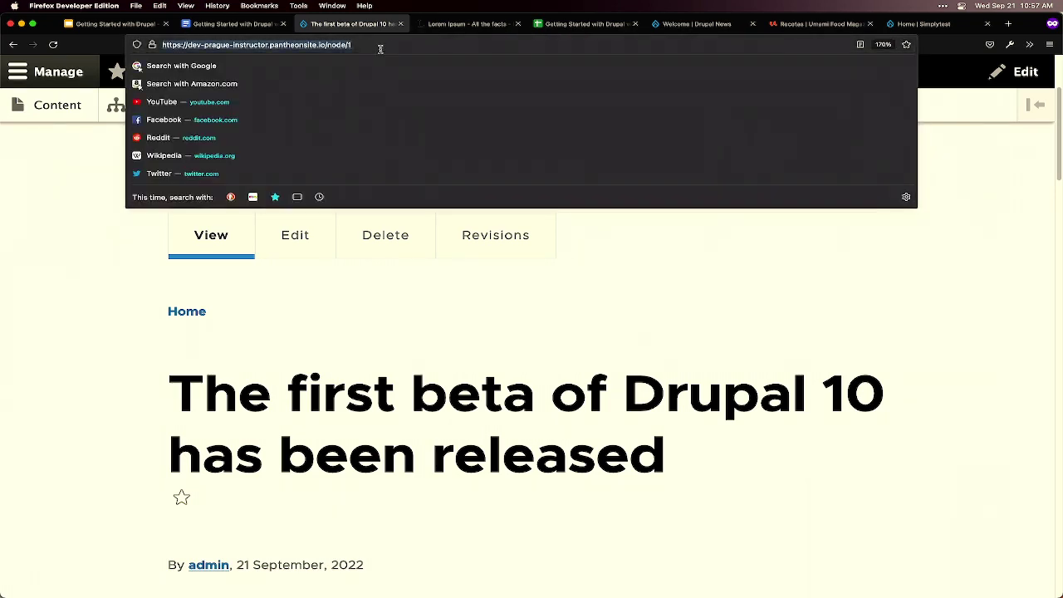
pyautogui.click(122, 298)
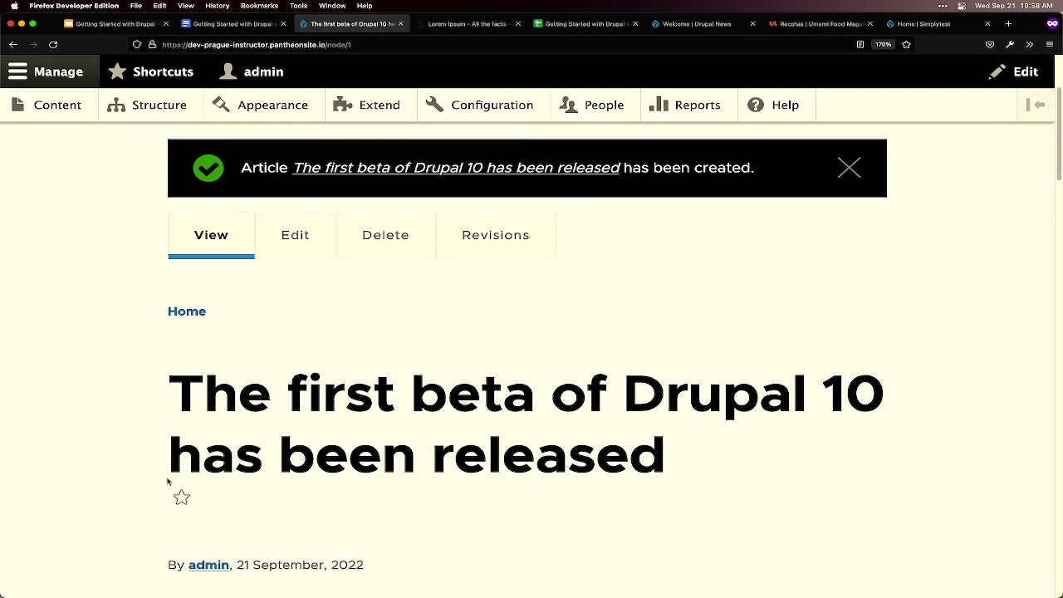
pyautogui.scroll(-5, 131, 460)
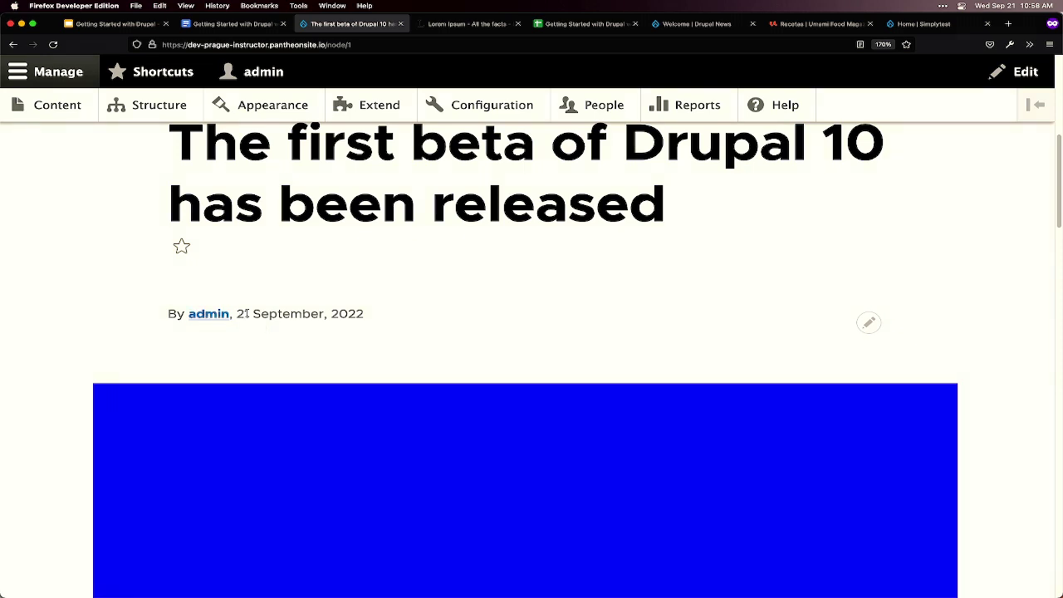
pyautogui.moveTo(237, 315); pyautogui.dragTo(375, 324)
pyautogui.scroll(-3, 379, 332)
pyautogui.scroll(-2, 603, 316)
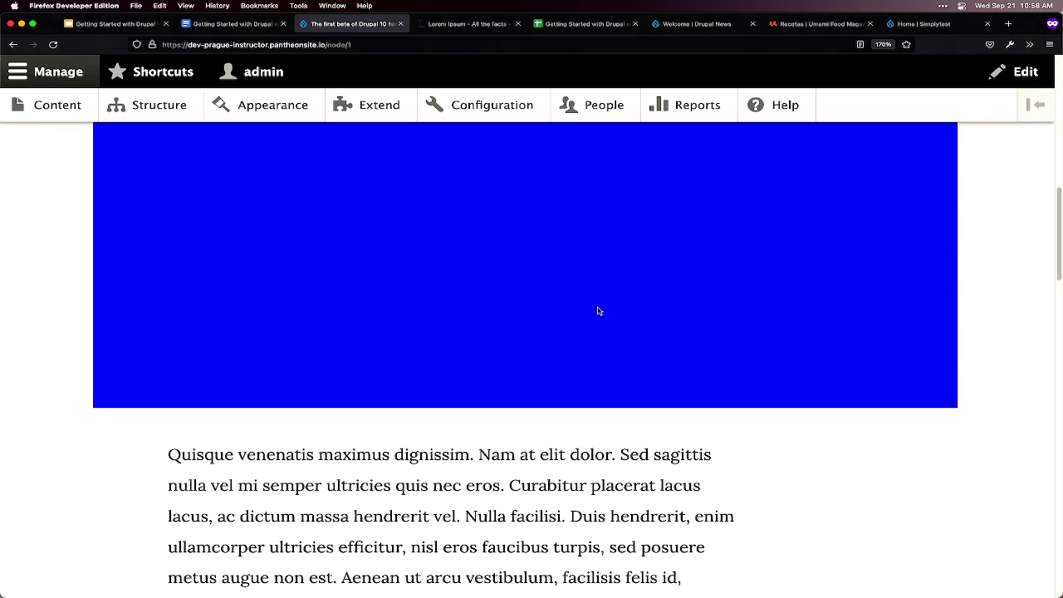
pyautogui.scroll(1, 598, 310)
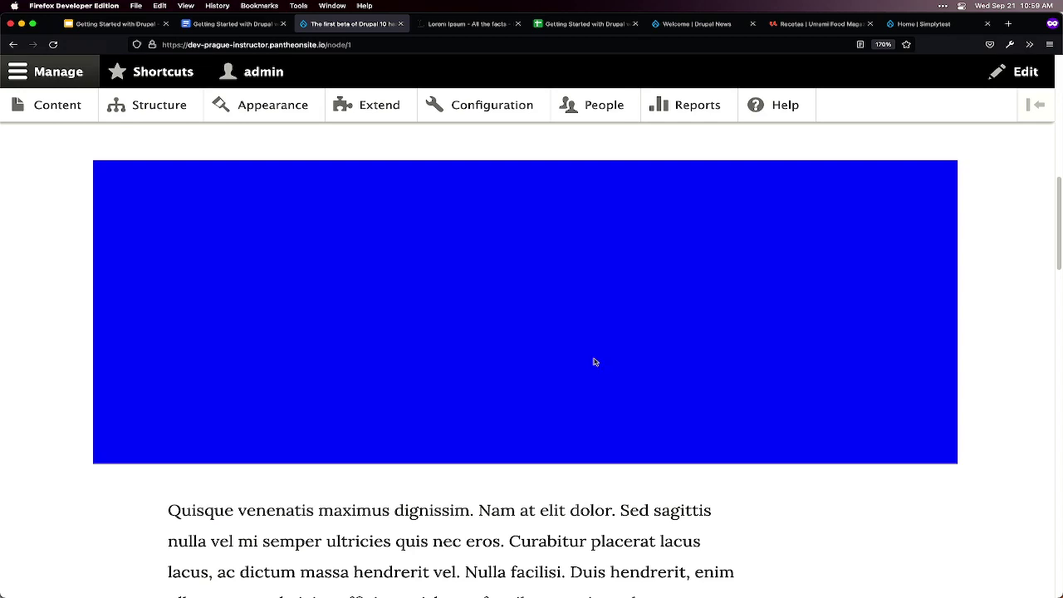
pyautogui.scroll(-5, 590, 354)
pyautogui.scroll(-9, 573, 341)
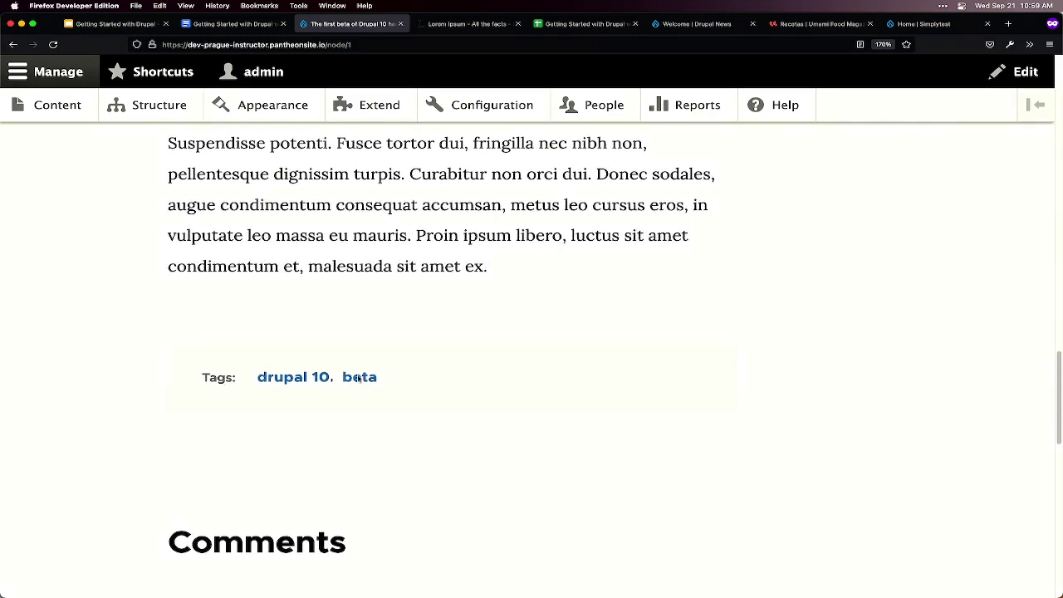
pyautogui.scroll(-2, 459, 383)
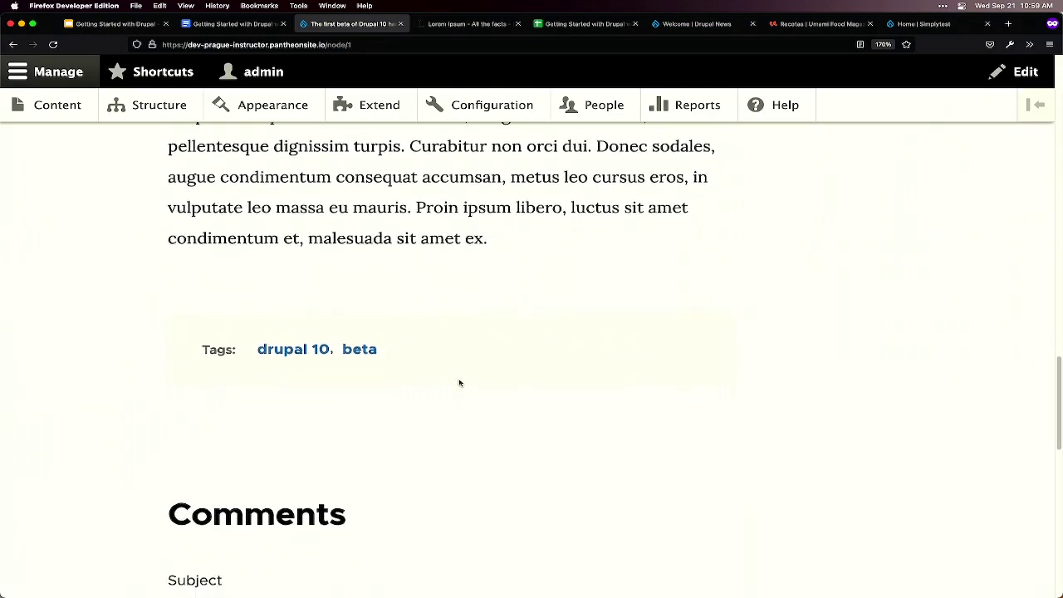
pyautogui.scroll(6, 457, 382)
pyautogui.scroll(15, 462, 379)
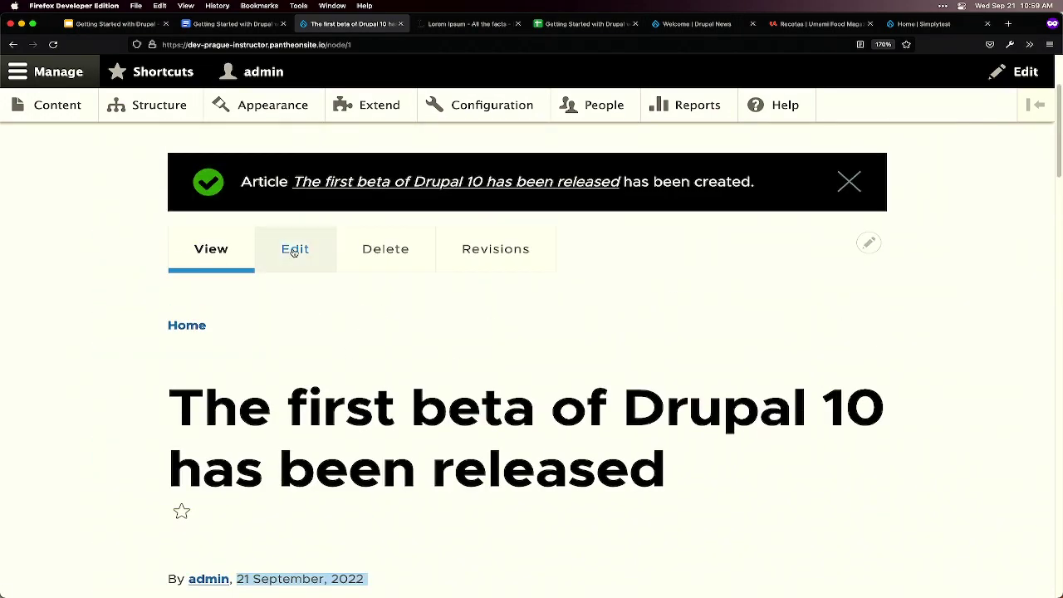
# - Edit the article and make 'Quisque' bold and 'venenatis' italic in the body
pyautogui.click(294, 251)
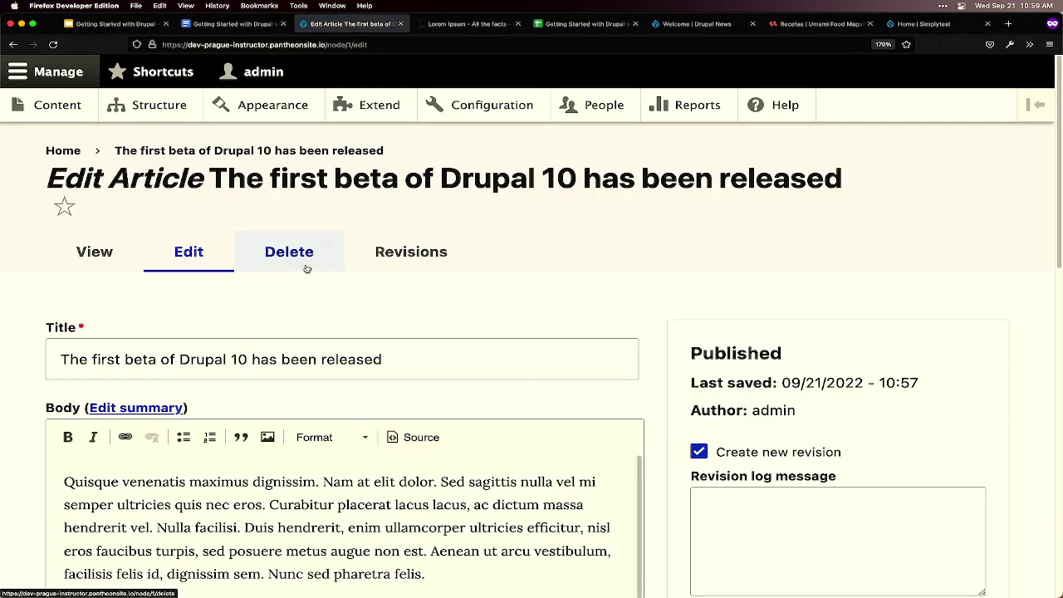
pyautogui.scroll(-3, 486, 353)
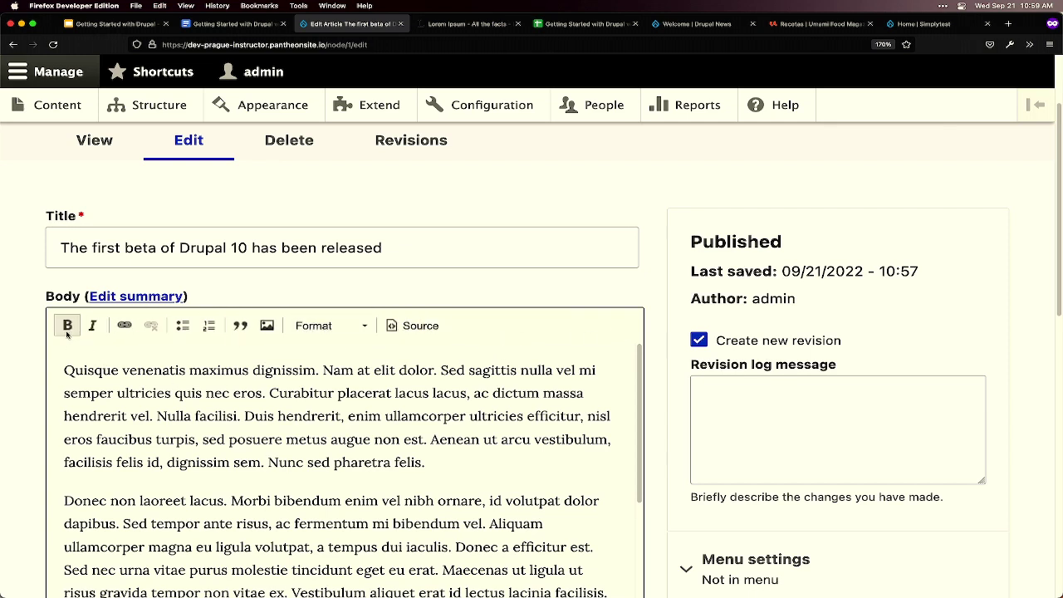
pyautogui.click(67, 326)
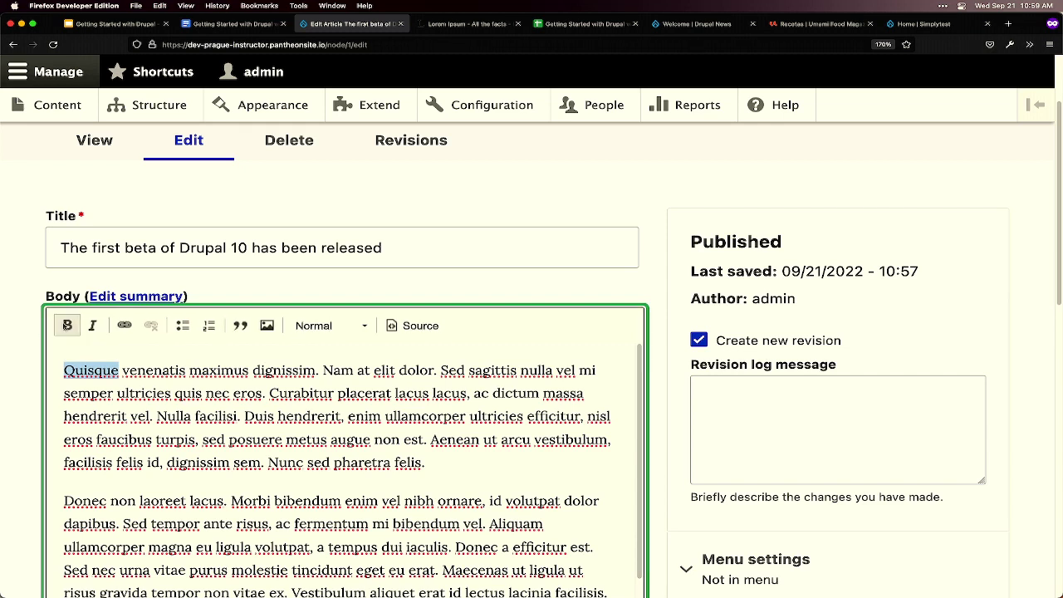
pyautogui.doubleClick(155, 370)
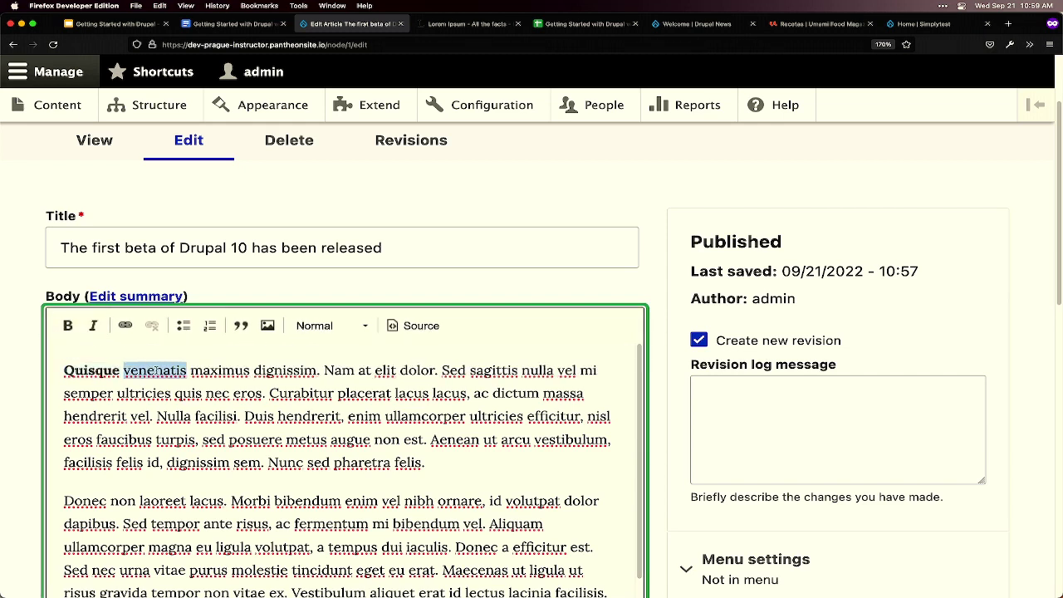
pyautogui.click(93, 325)
pyautogui.doubleClick(197, 371)
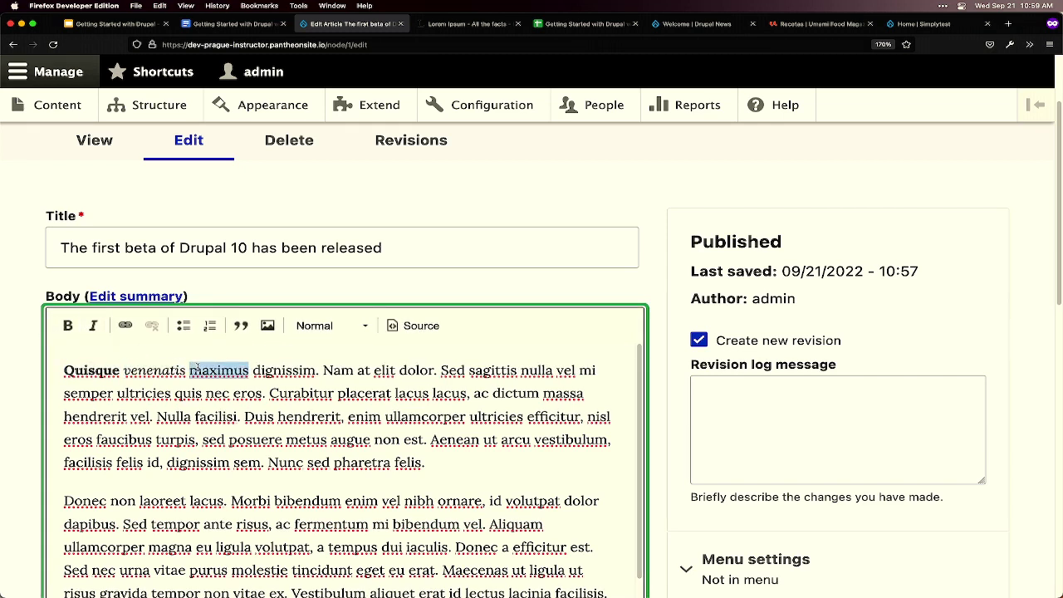
pyautogui.click(125, 326)
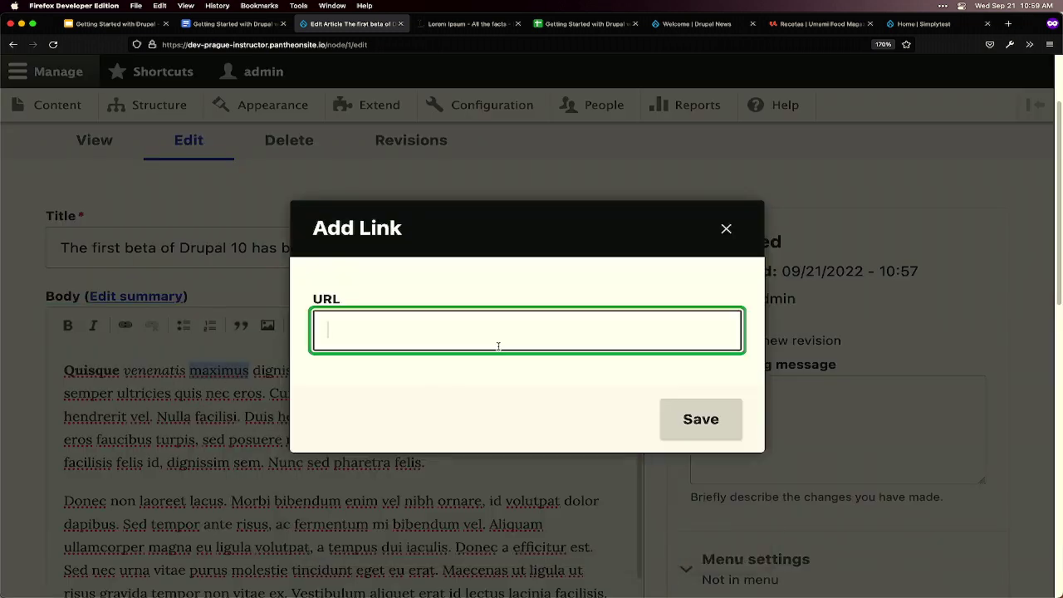
pyautogui.write('https')
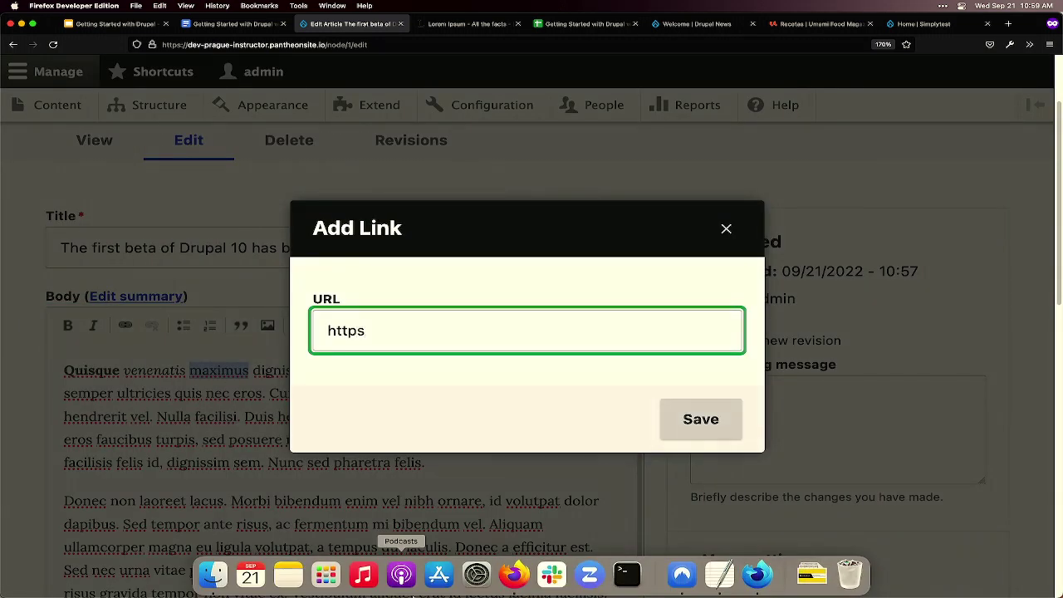
pyautogui.write('://drupal.org')
pyautogui.click(705, 429)
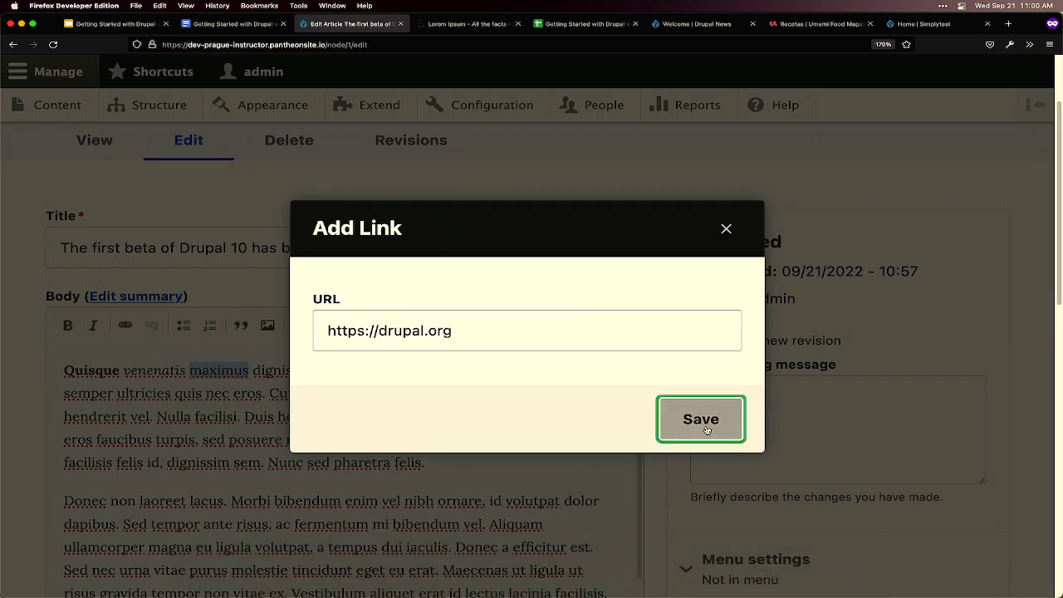
pyautogui.click(309, 399)
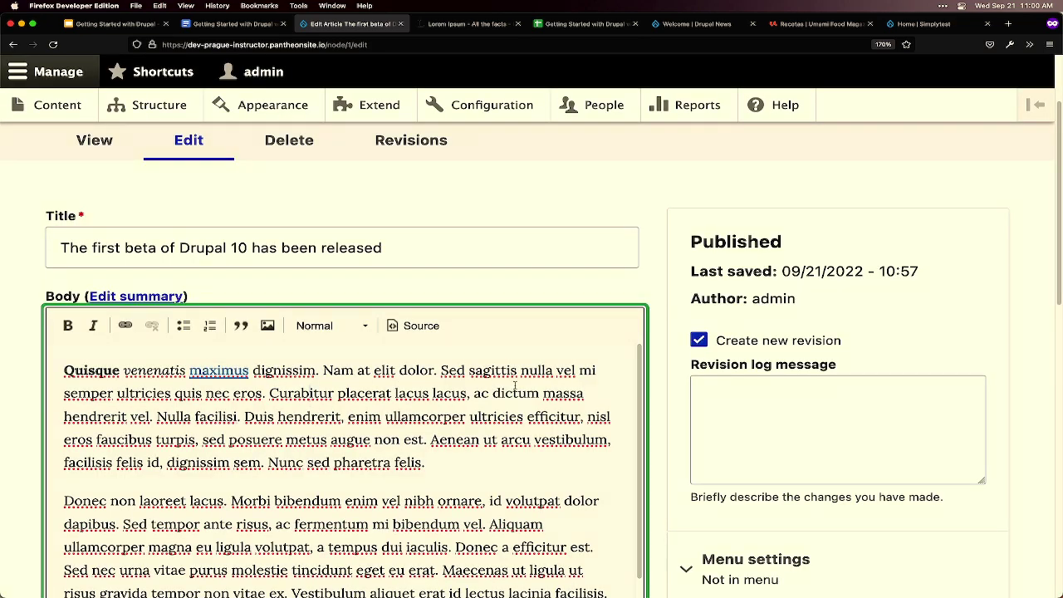
pyautogui.scroll(-1, 533, 373)
# - Expand the URL alias section in the edit form sidebar, revealing an empty alias field
pyautogui.scroll(2, 534, 373)
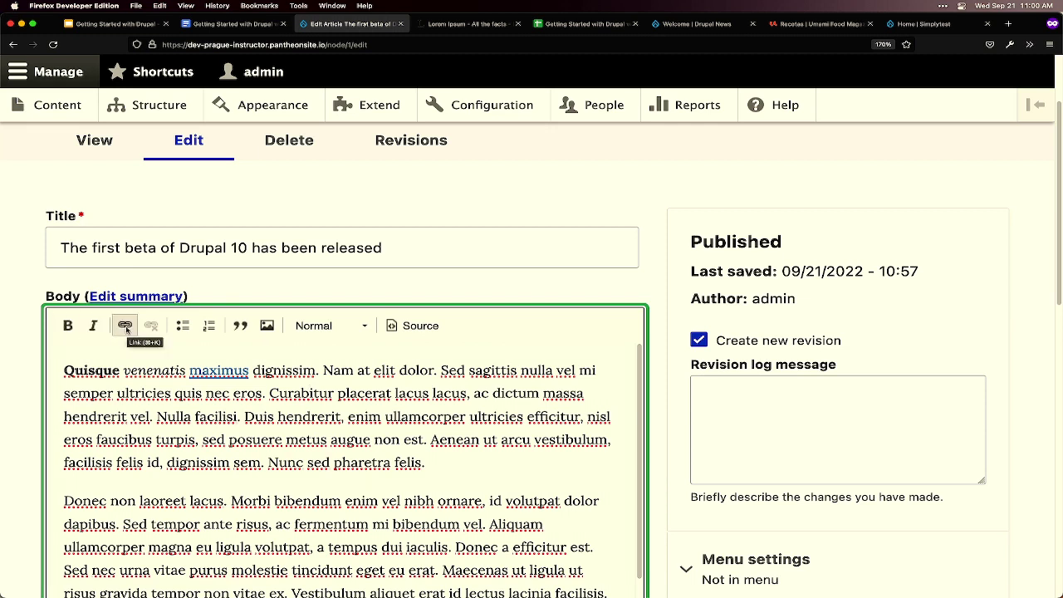
pyautogui.scroll(-2, 515, 385)
pyautogui.scroll(1, 515, 385)
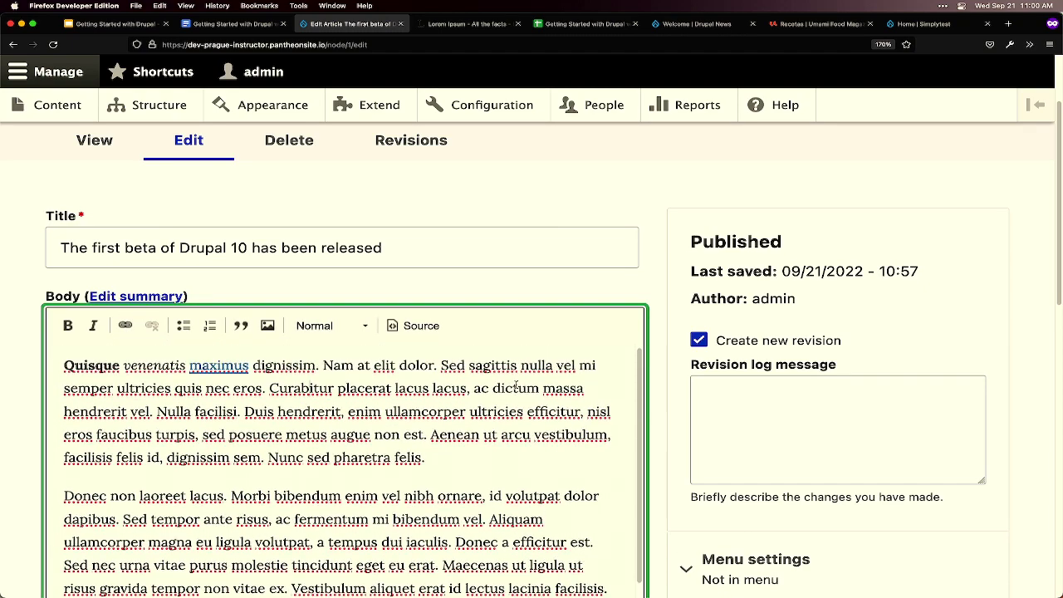
pyautogui.scroll(-2, 664, 384)
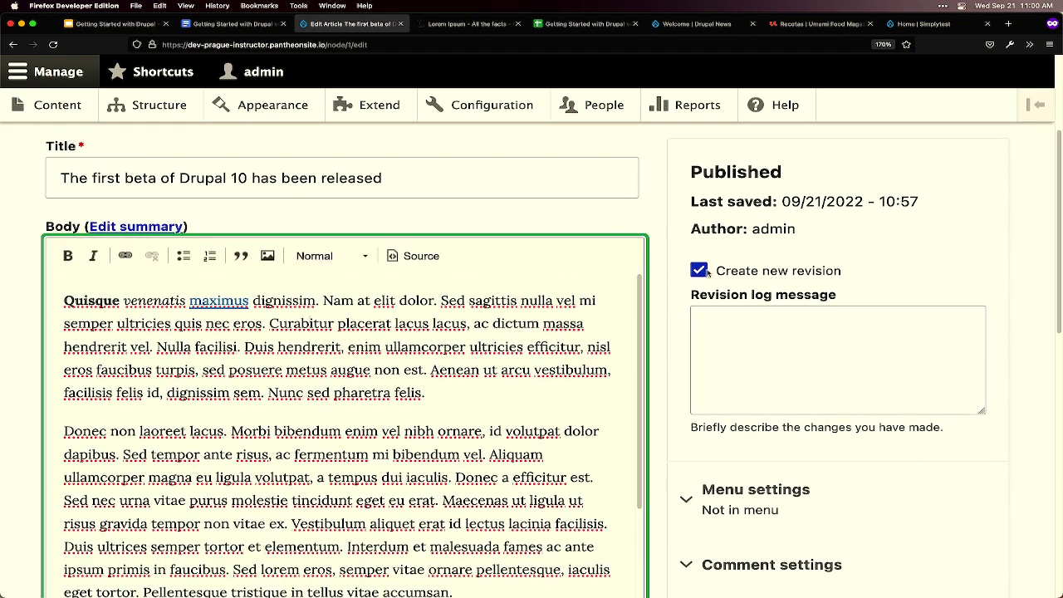
pyautogui.scroll(-1, 771, 282)
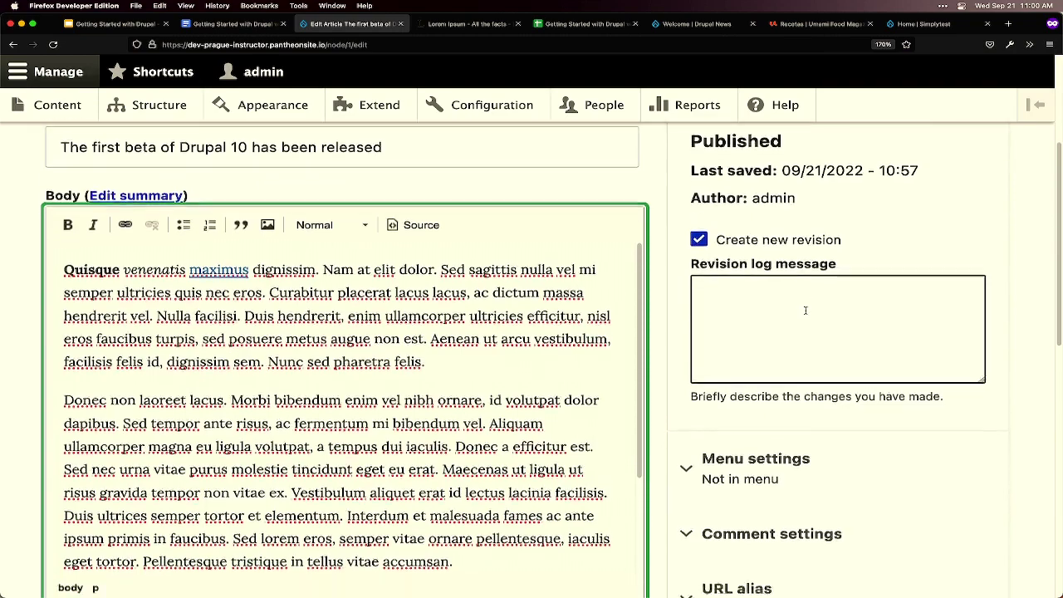
pyautogui.scroll(-4, 804, 310)
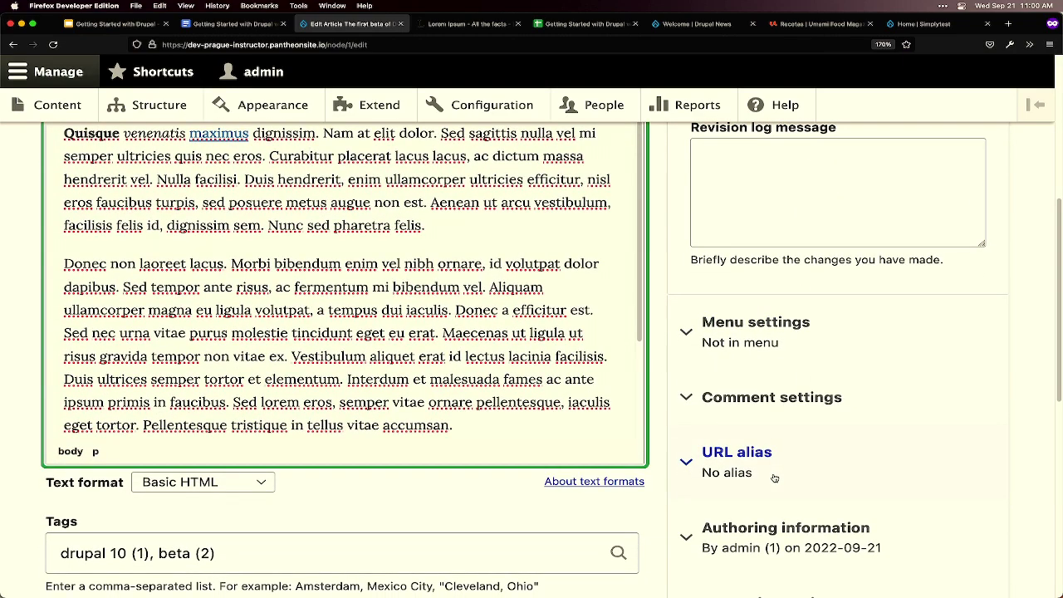
pyautogui.click(773, 478)
pyautogui.scroll(-3, 773, 479)
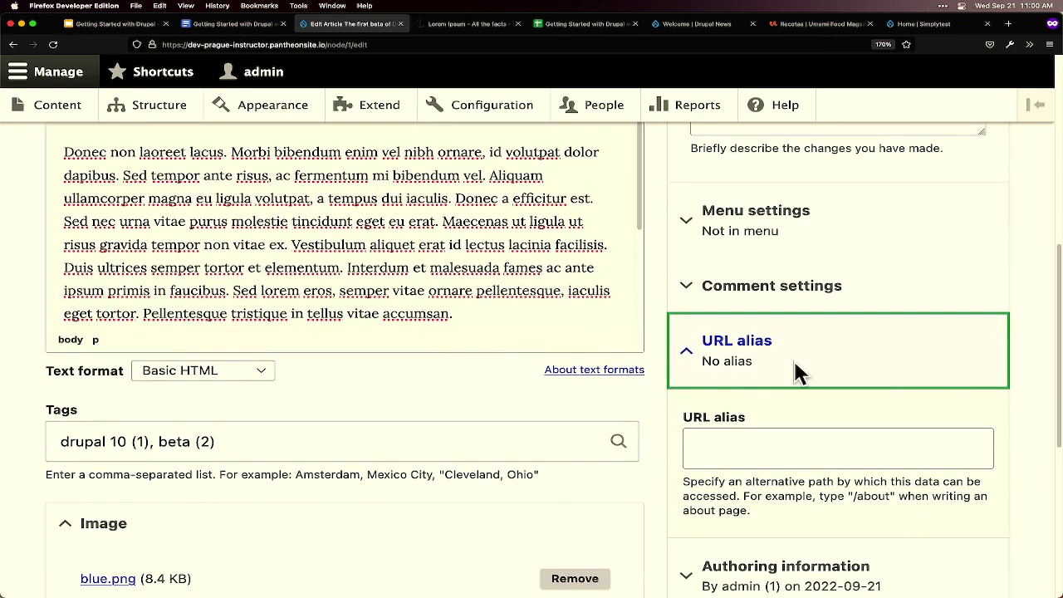
pyautogui.scroll(-1, 768, 370)
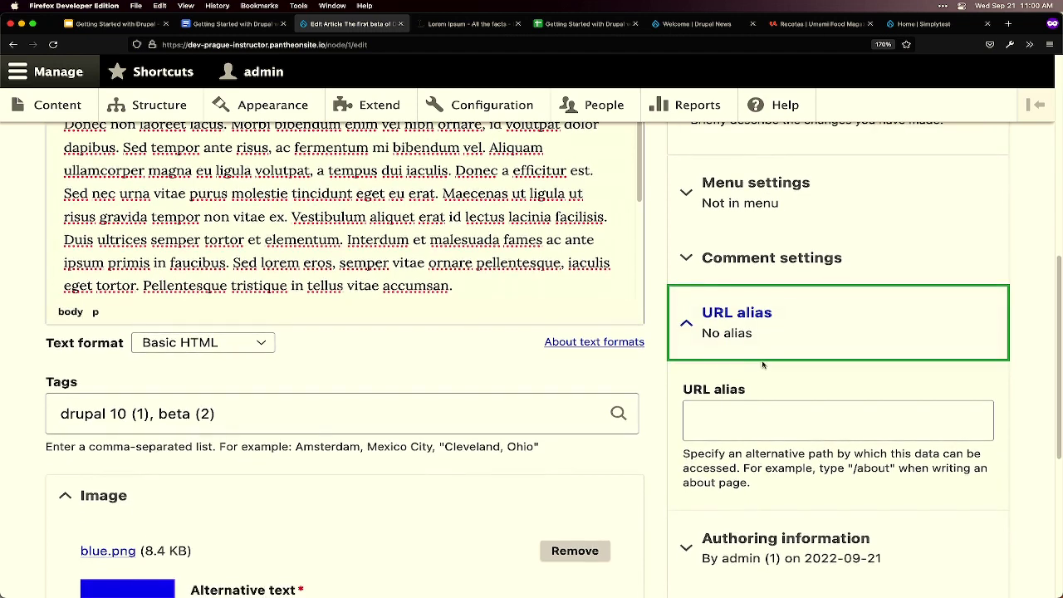
# - Enter /drupal-10-beta-1 as the article's URL alias
pyautogui.click(725, 407)
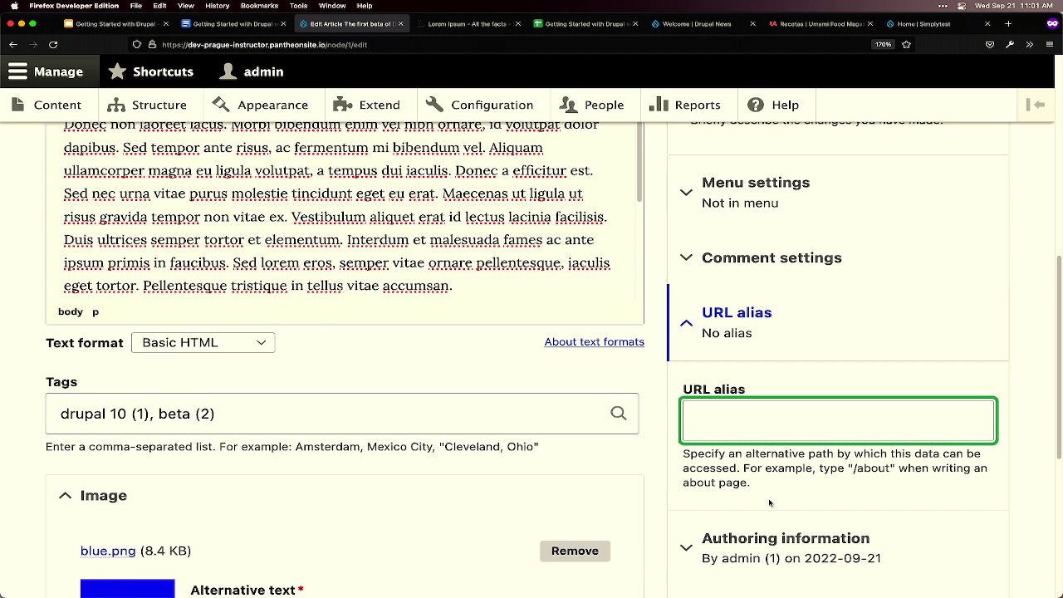
pyautogui.write('/dru')
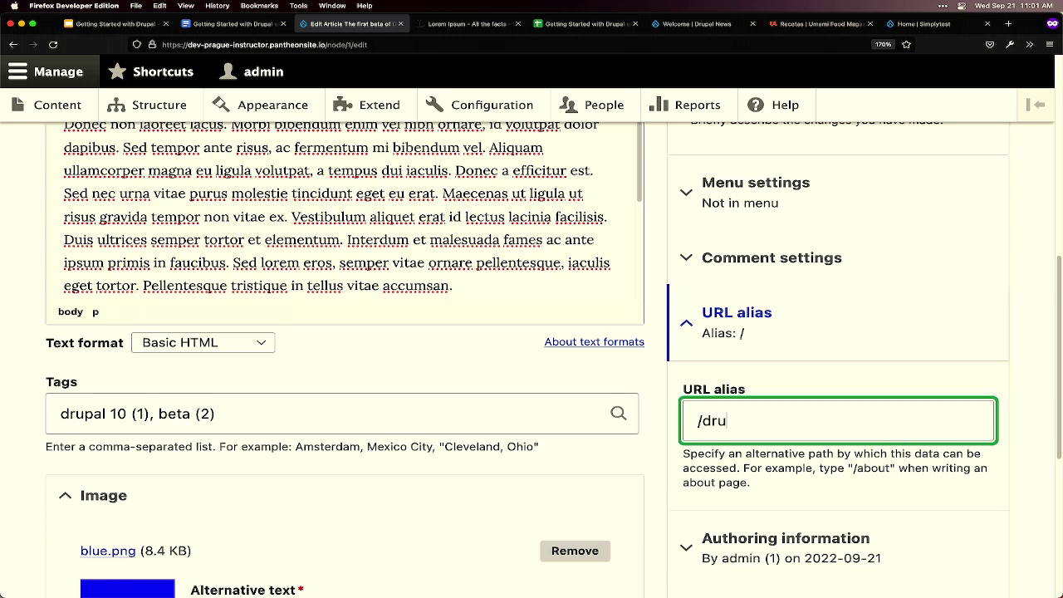
pyautogui.write('pal-10-beta-1')
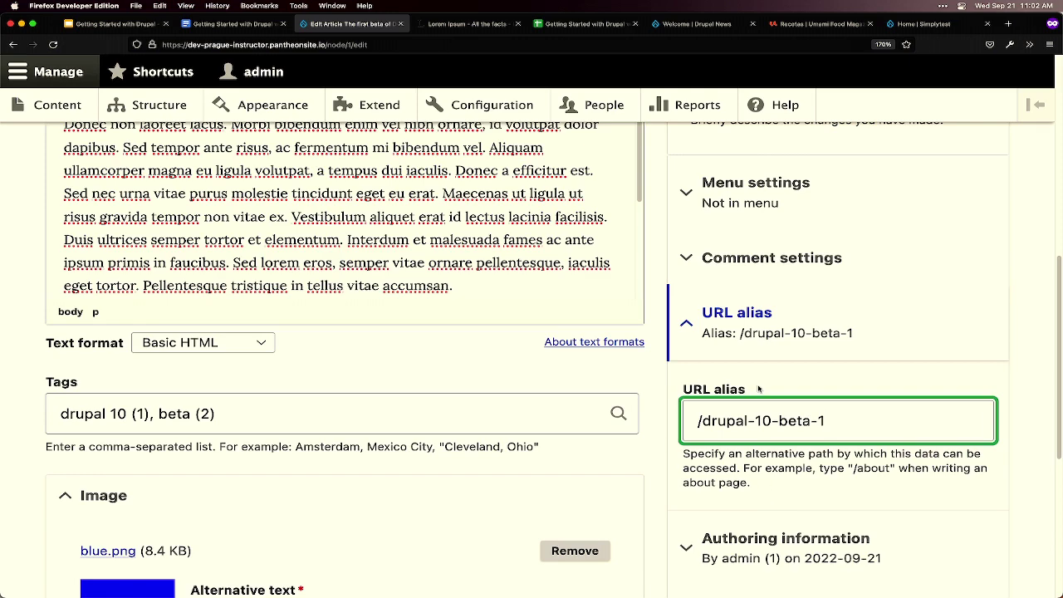
pyautogui.scroll(-1, 752, 379)
pyautogui.scroll(-5, 752, 379)
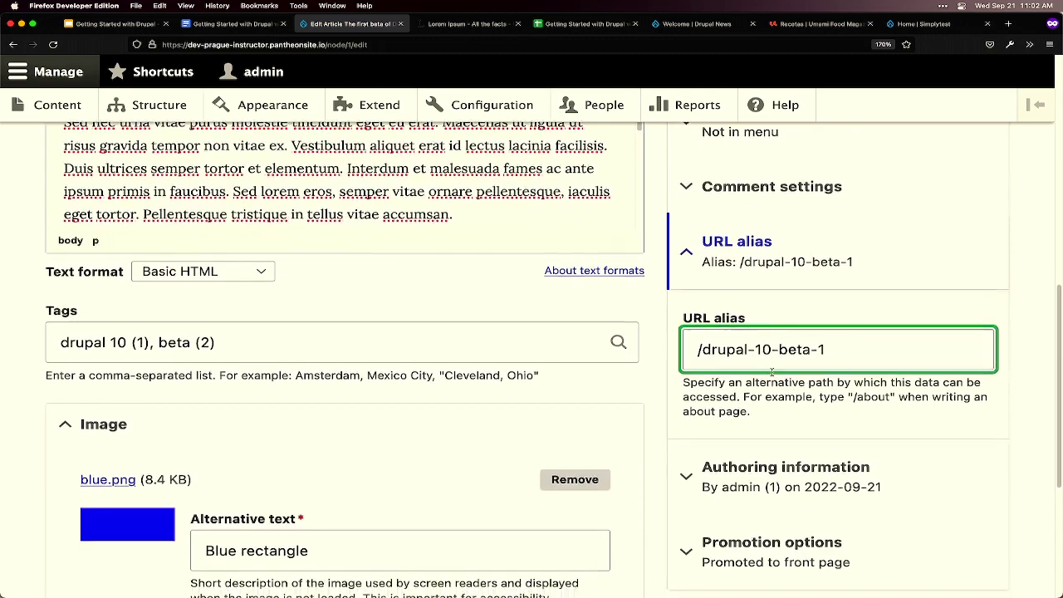
pyautogui.scroll(-3, 766, 278)
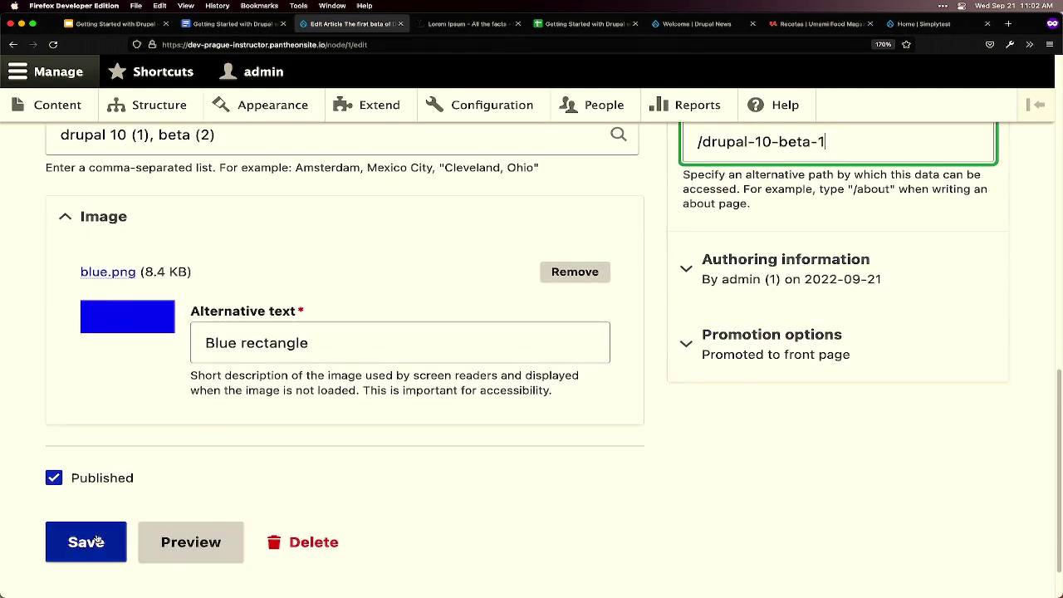
pyautogui.scroll(15, 340, 478)
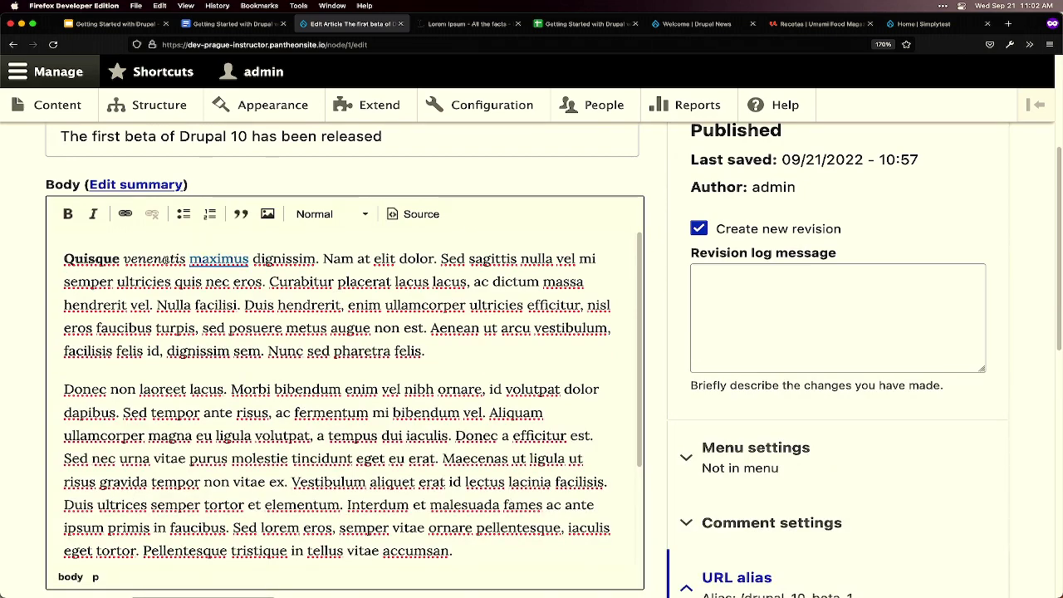
pyautogui.click(218, 258)
pyautogui.scroll(-4, 714, 451)
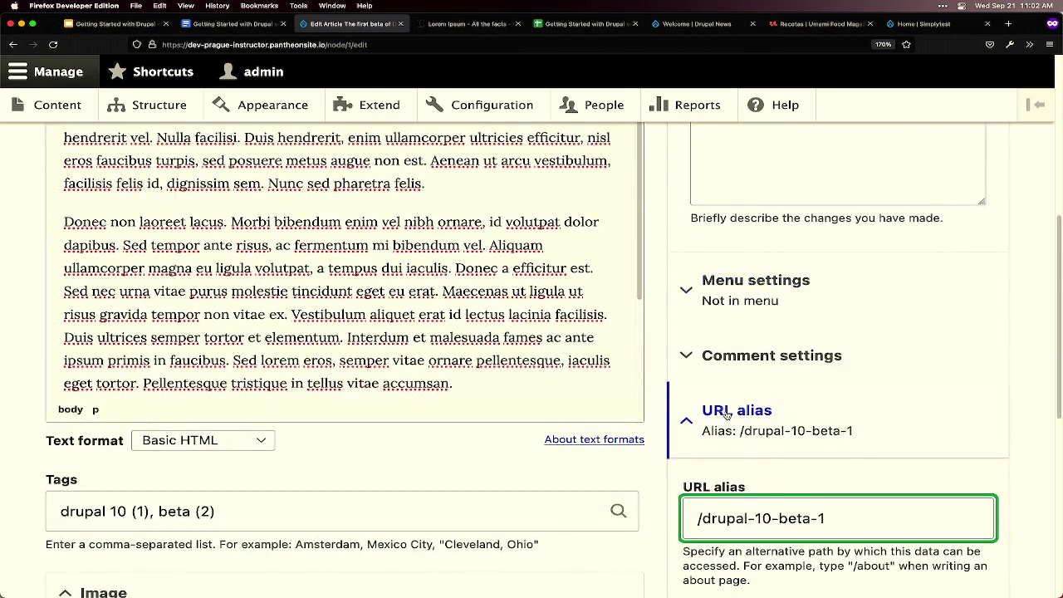
pyautogui.scroll(-2, 731, 424)
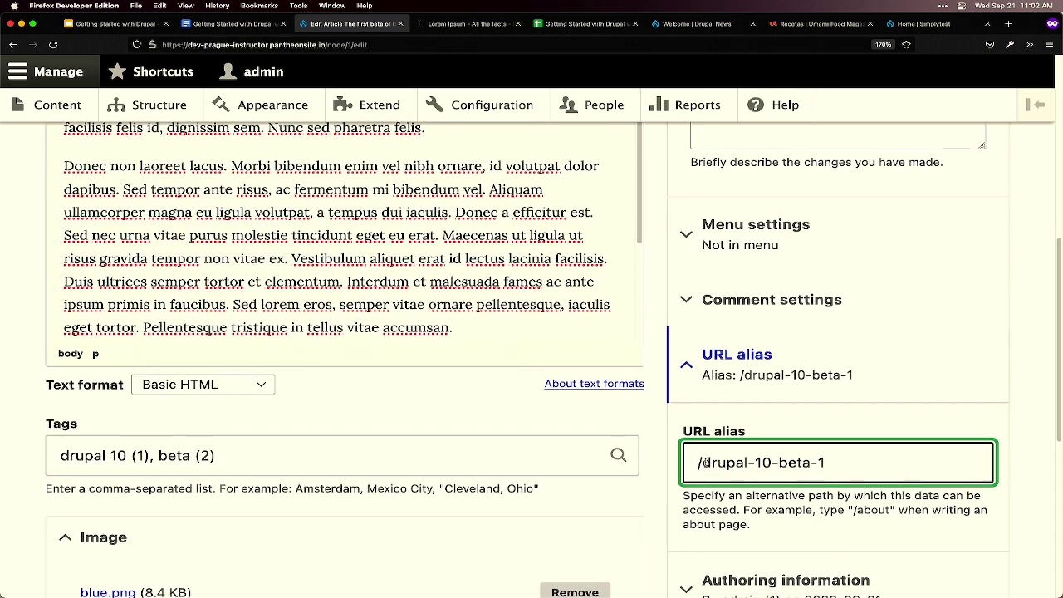
pyautogui.moveTo(865, 472); pyautogui.dragTo(685, 465)
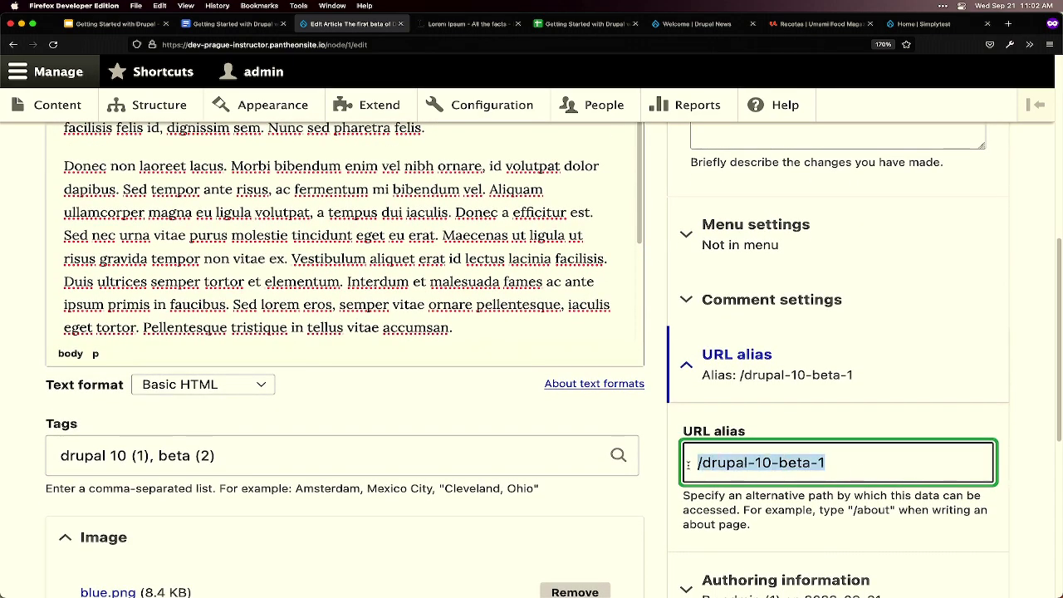
pyautogui.scroll(-1, 736, 488)
# - Save the article's formatting and alias edits
pyautogui.scroll(-5, 731, 487)
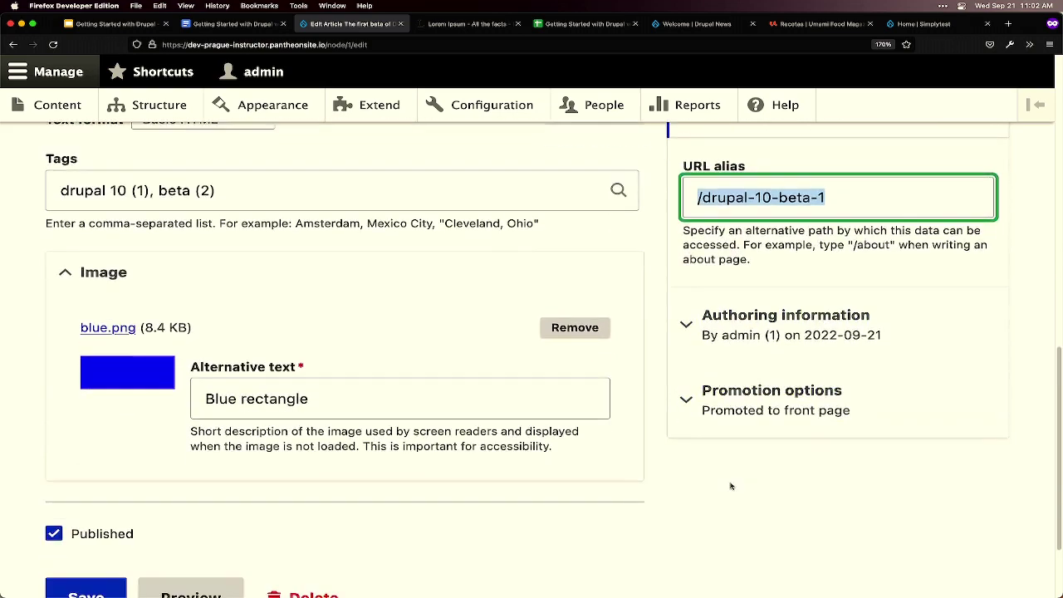
pyautogui.click(89, 516)
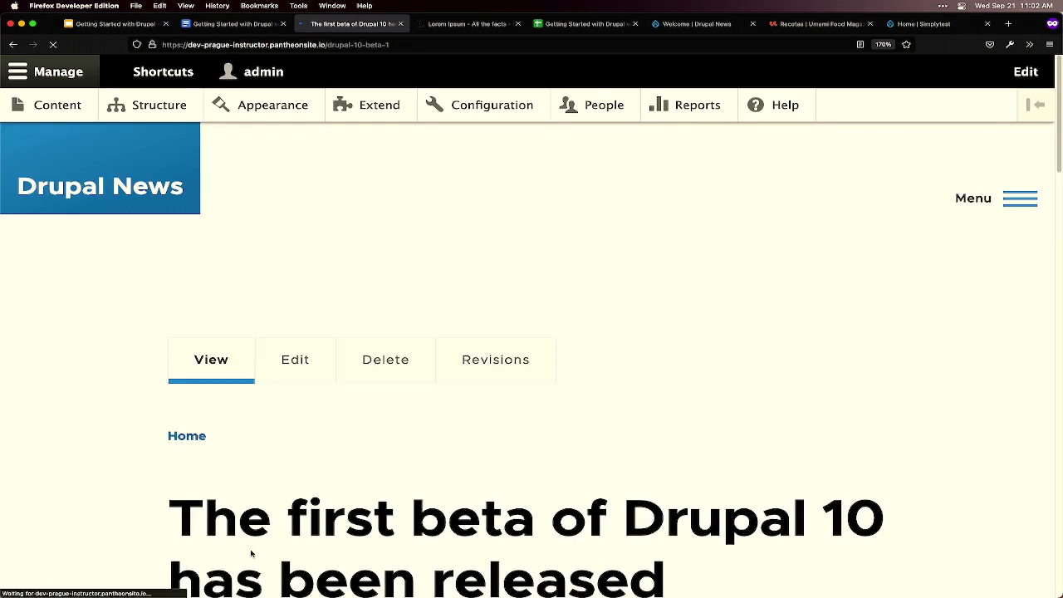
pyautogui.scroll(-3, 412, 491)
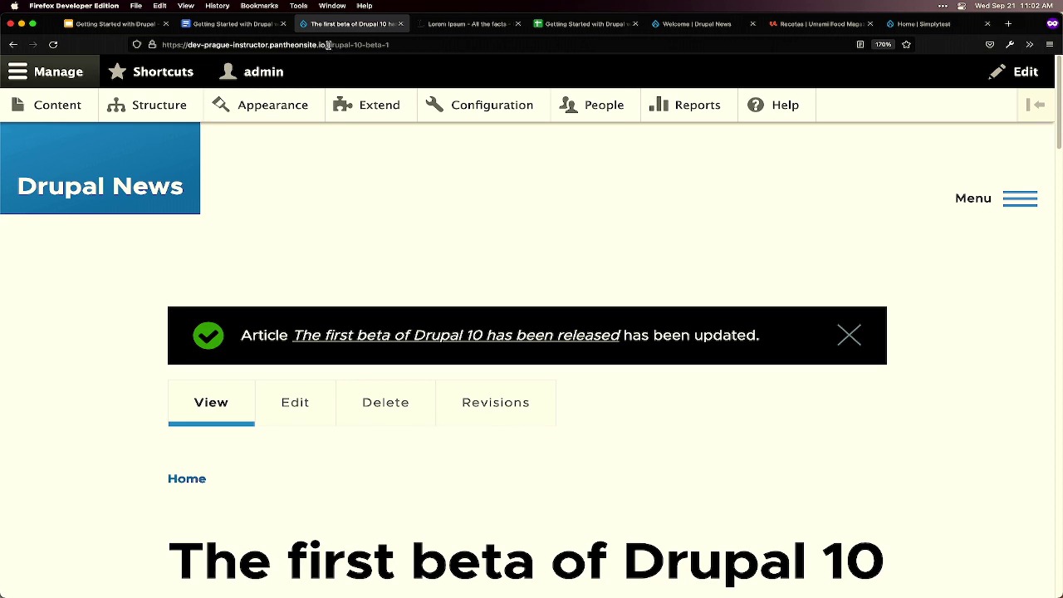
# - Load the article at node/1 instead of the /drupal-10-beta-1 address
pyautogui.moveTo(328, 44); pyautogui.dragTo(481, 42)
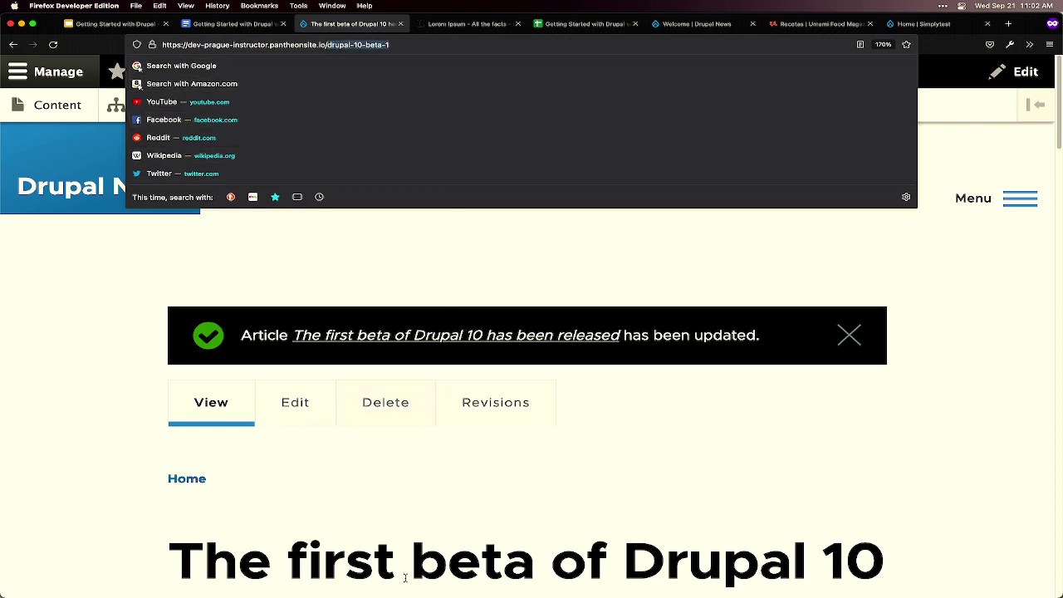
pyautogui.write('node/1')
pyautogui.press('Return')
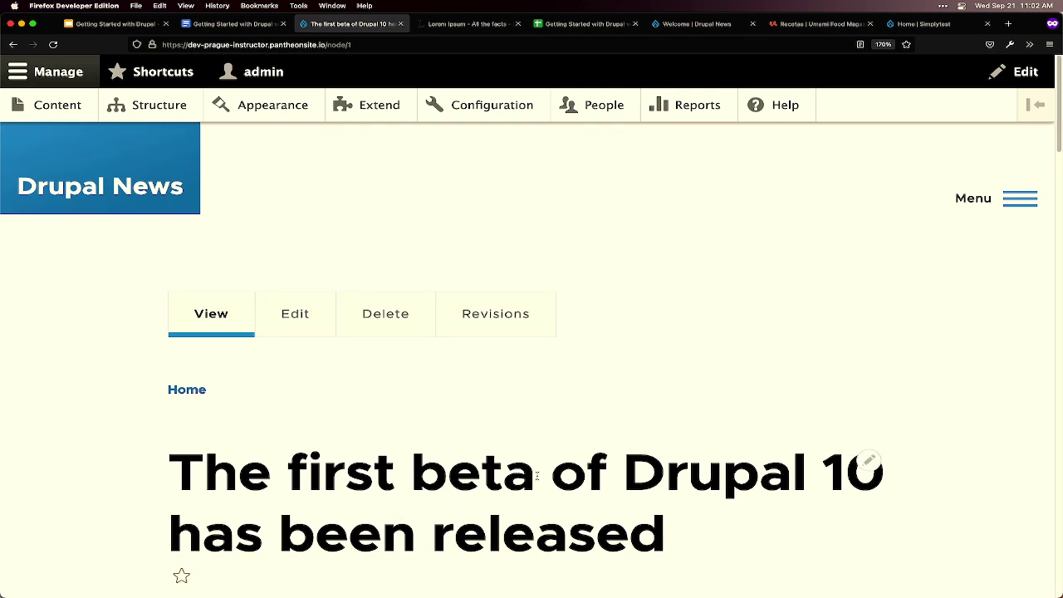
# - Edit the article and insert '1' after 'Drupal 10' in the title
pyautogui.click(296, 324)
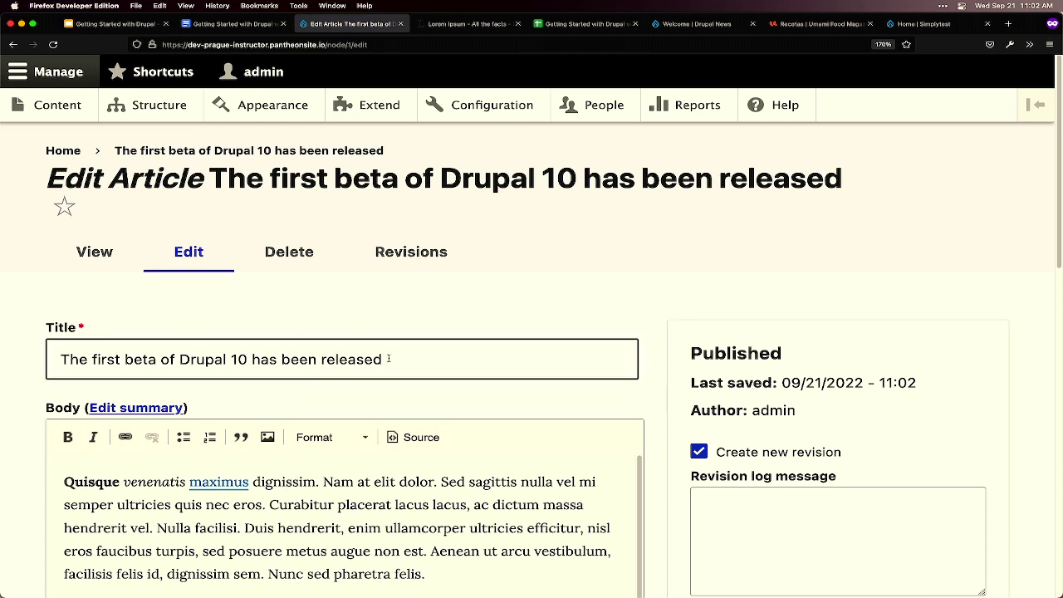
pyautogui.click(245, 361)
pyautogui.write('1')
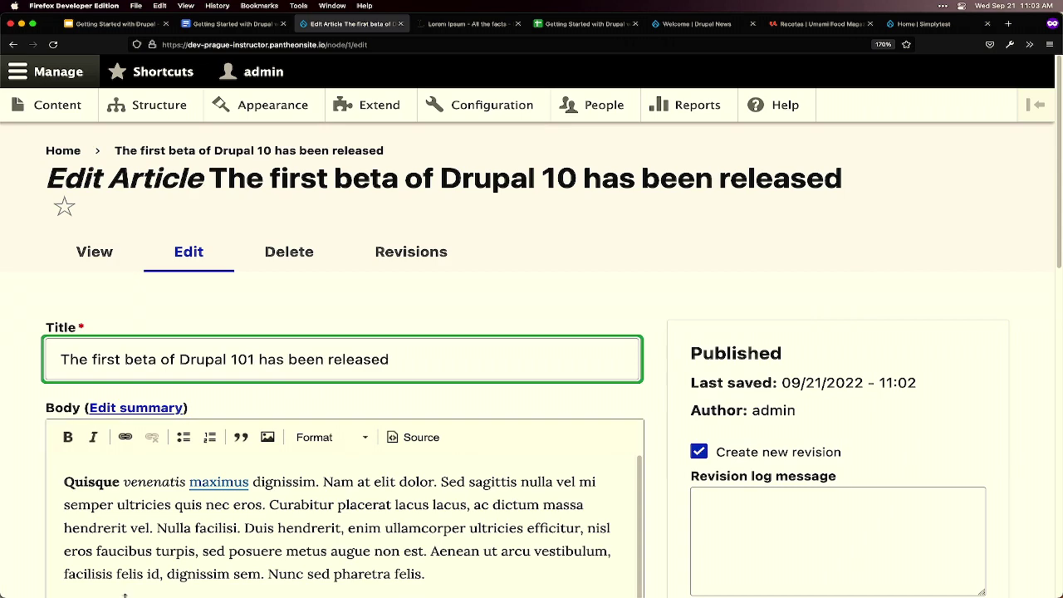
pyautogui.scroll(-2, 246, 493)
pyautogui.scroll(2, 246, 493)
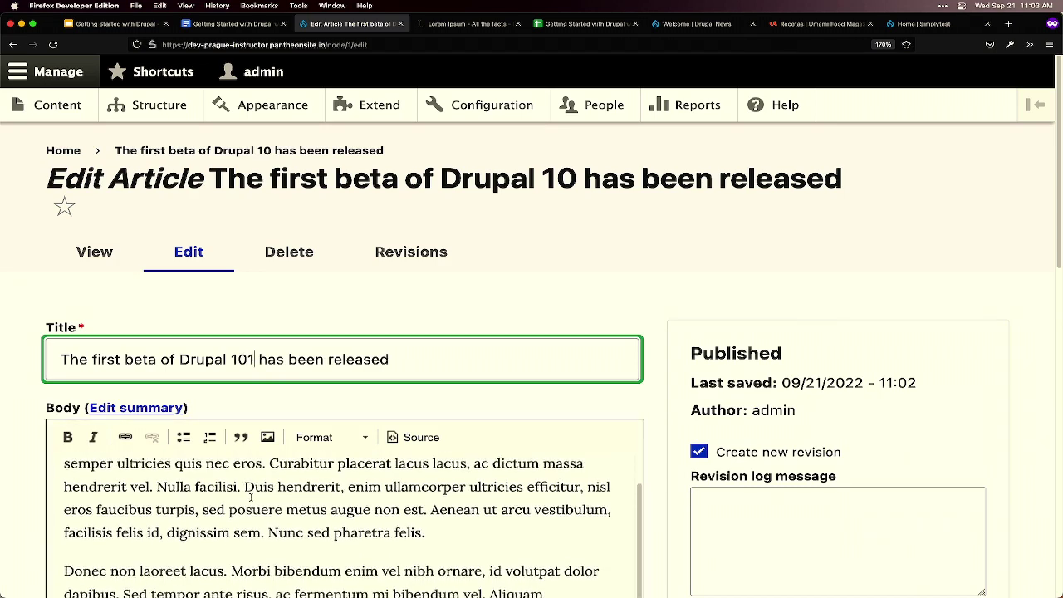
# - Replace the entire body text with 'hello world'
pyautogui.click(314, 470)
pyautogui.hotkey('ctrl', 'a')
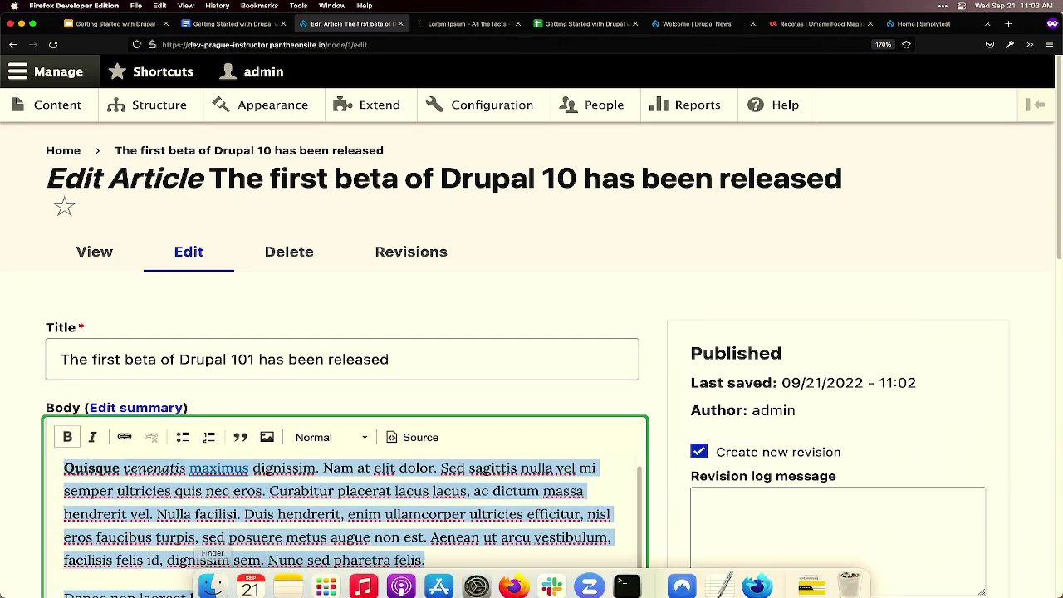
pyautogui.write('hello work')
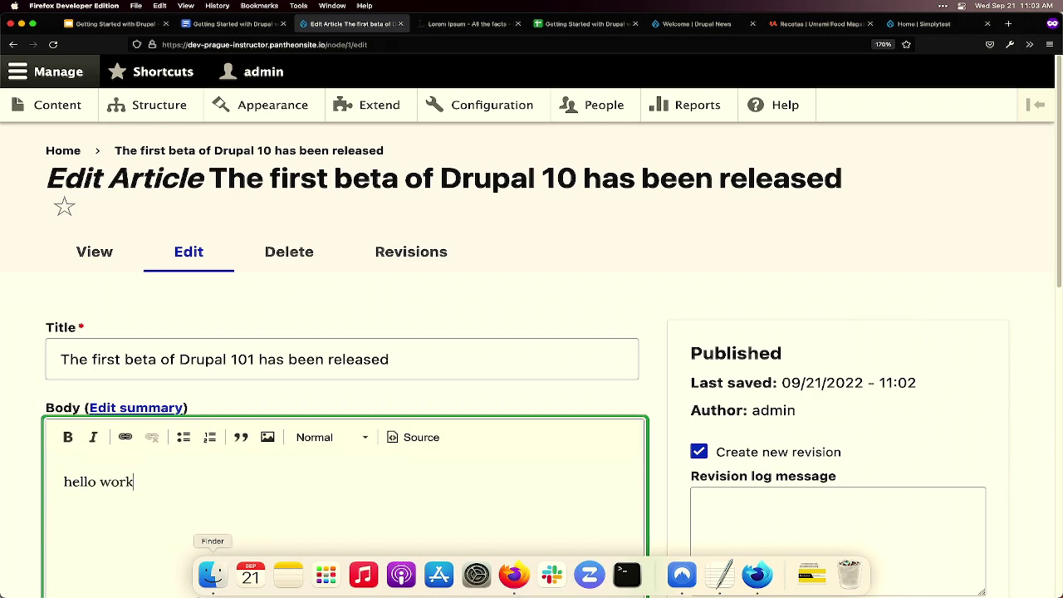
pyautogui.press('BackSpace')
pyautogui.write('ld')
pyautogui.scroll(-5, 363, 451)
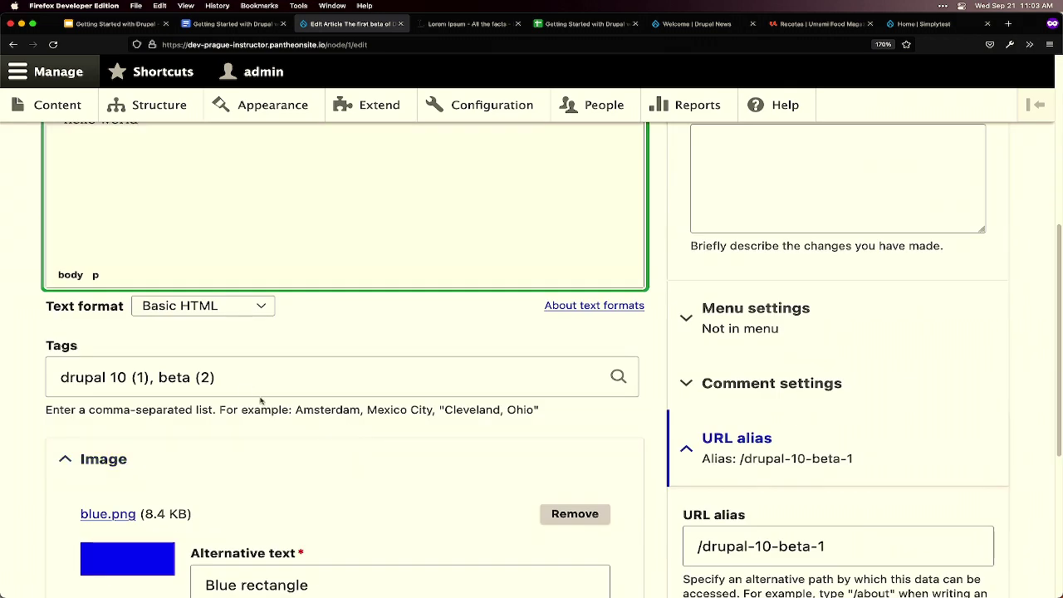
# - Delete the 'drupal 10' and 'beta' tags and remove the blue.png image
pyautogui.moveTo(213, 378); pyautogui.dragTo(58, 373)
pyautogui.press('BackSpace')
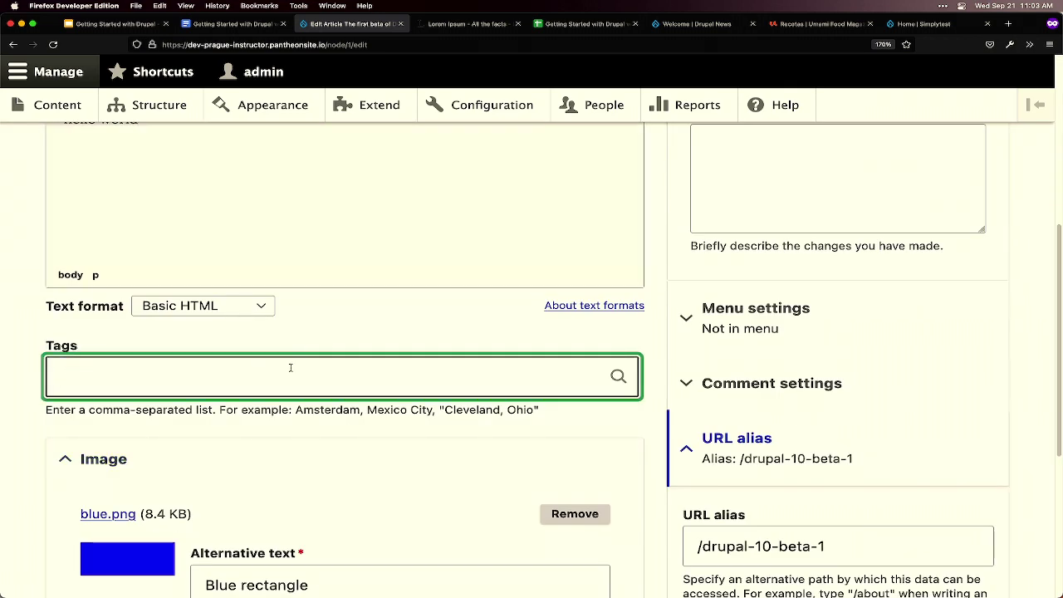
pyautogui.scroll(2, 290, 368)
pyautogui.scroll(-3, 390, 406)
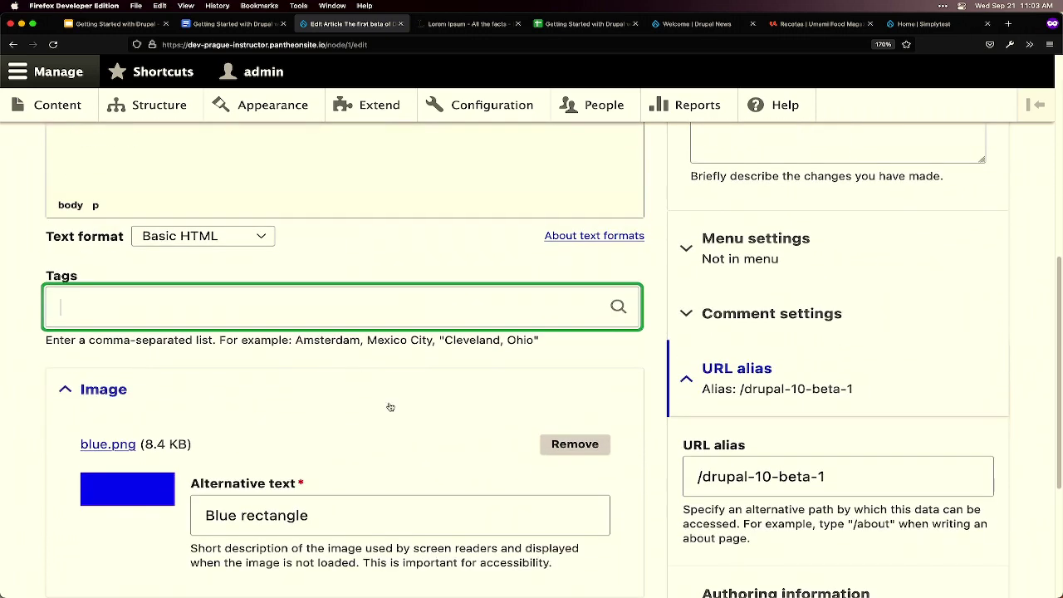
pyautogui.click(554, 444)
pyautogui.scroll(5, 442, 416)
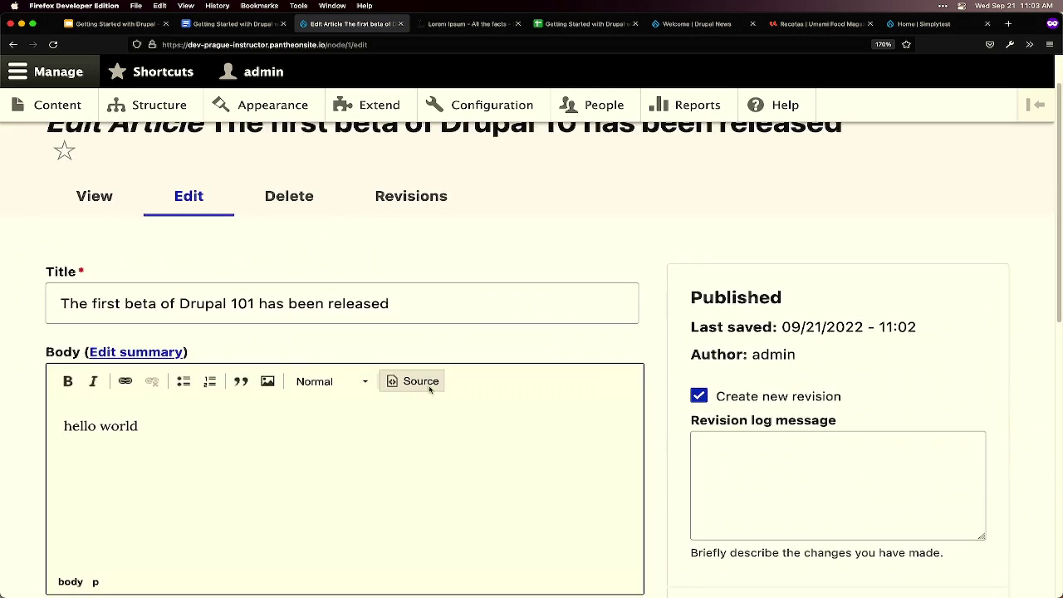
pyautogui.scroll(-3, 462, 333)
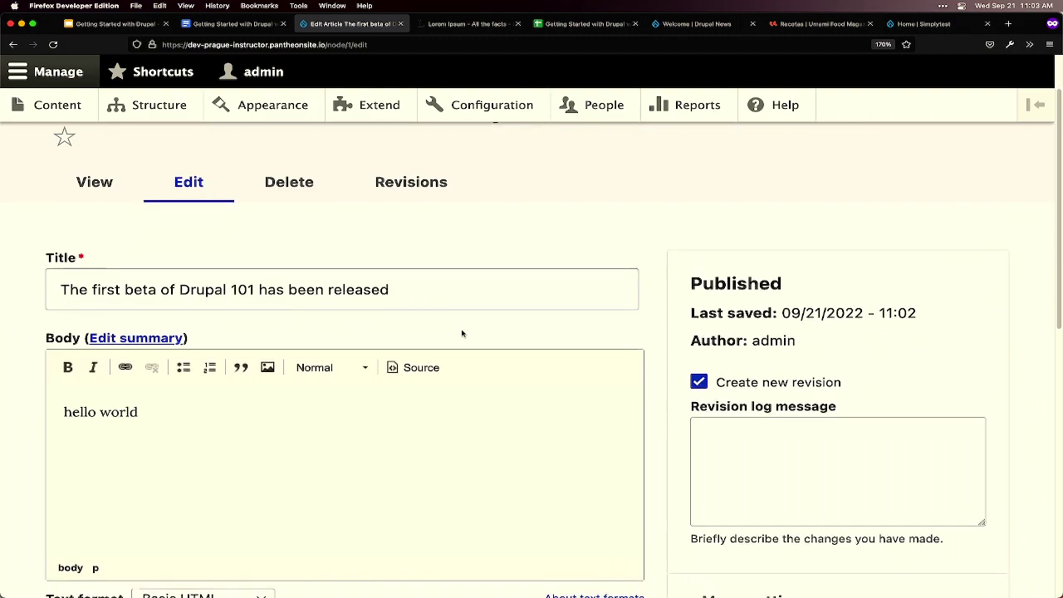
pyautogui.scroll(-4, 463, 325)
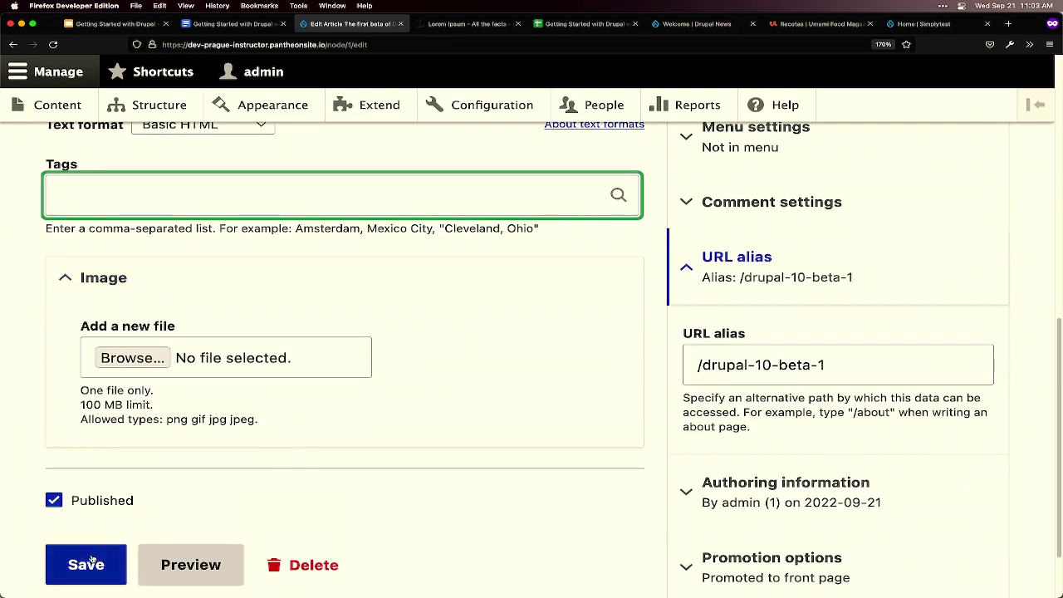
# - Save the article so it reads 'The first beta of Drupal 101 has been released' with body 'hello world'
pyautogui.click(91, 563)
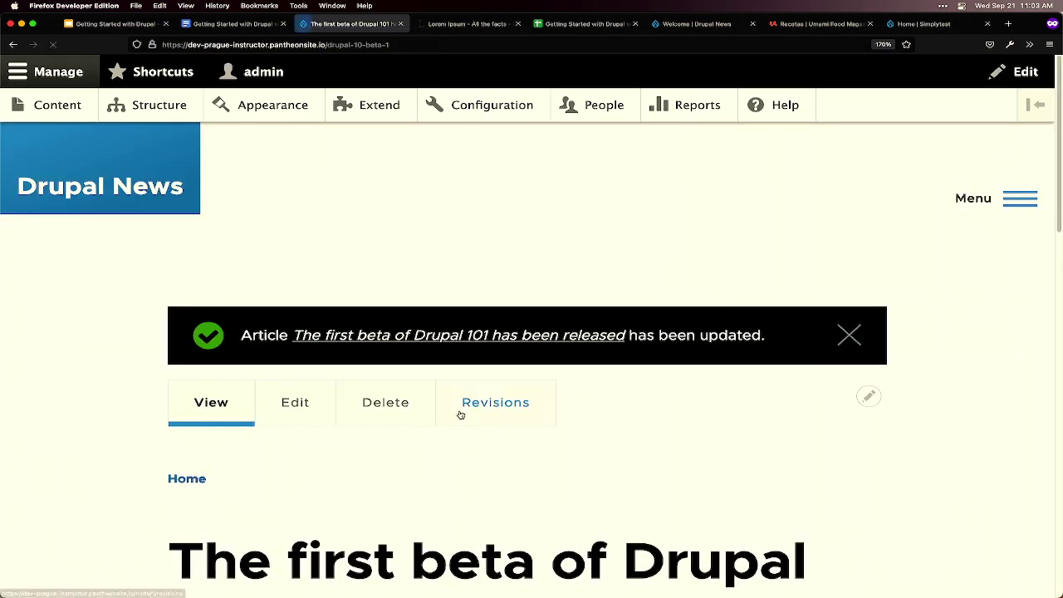
pyautogui.scroll(-4, 591, 399)
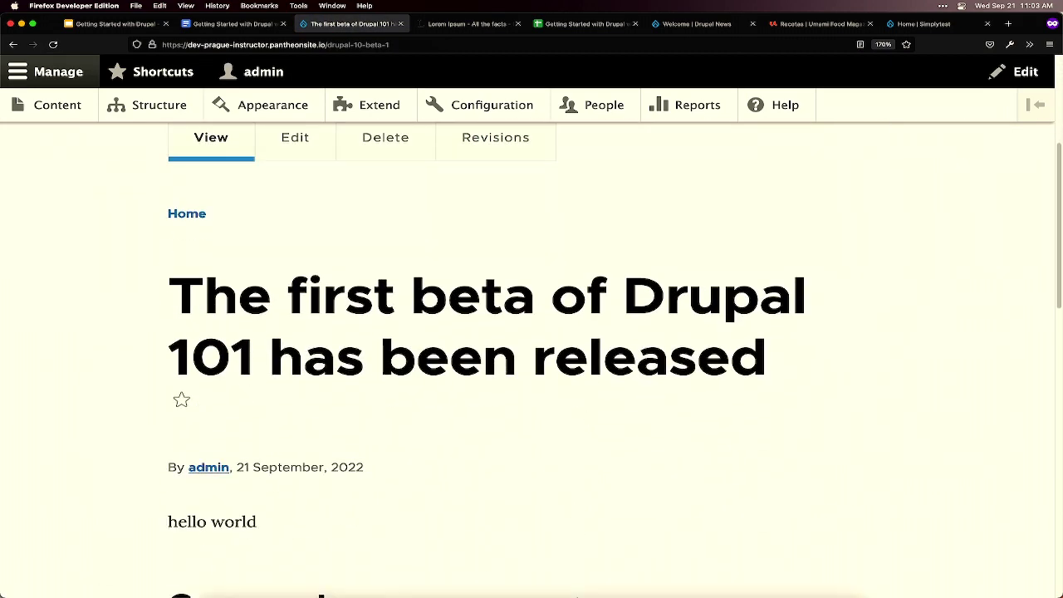
pyautogui.moveTo(589, 585)
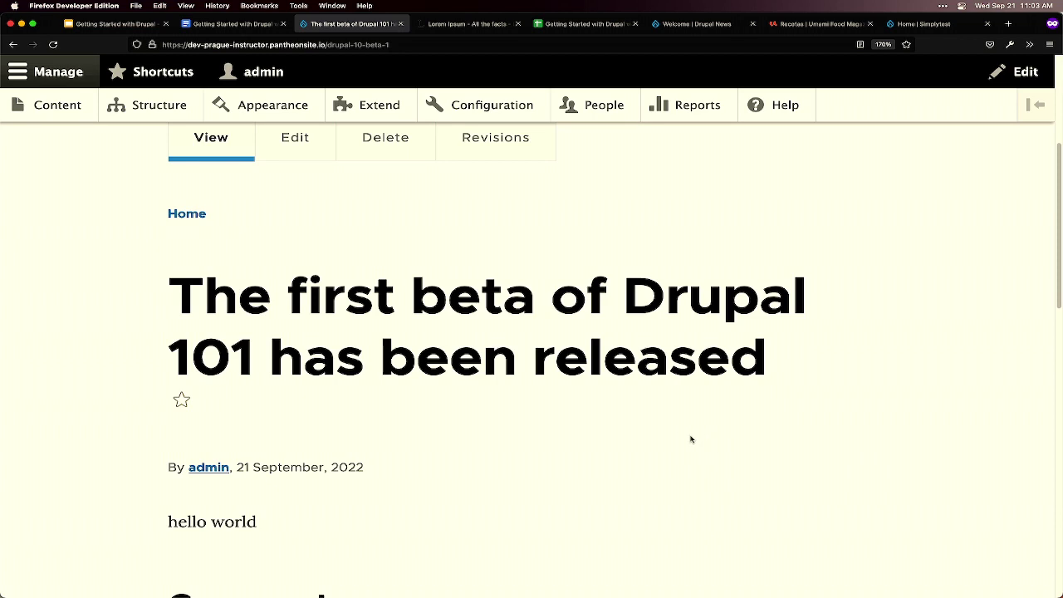
pyautogui.scroll(2, 524, 388)
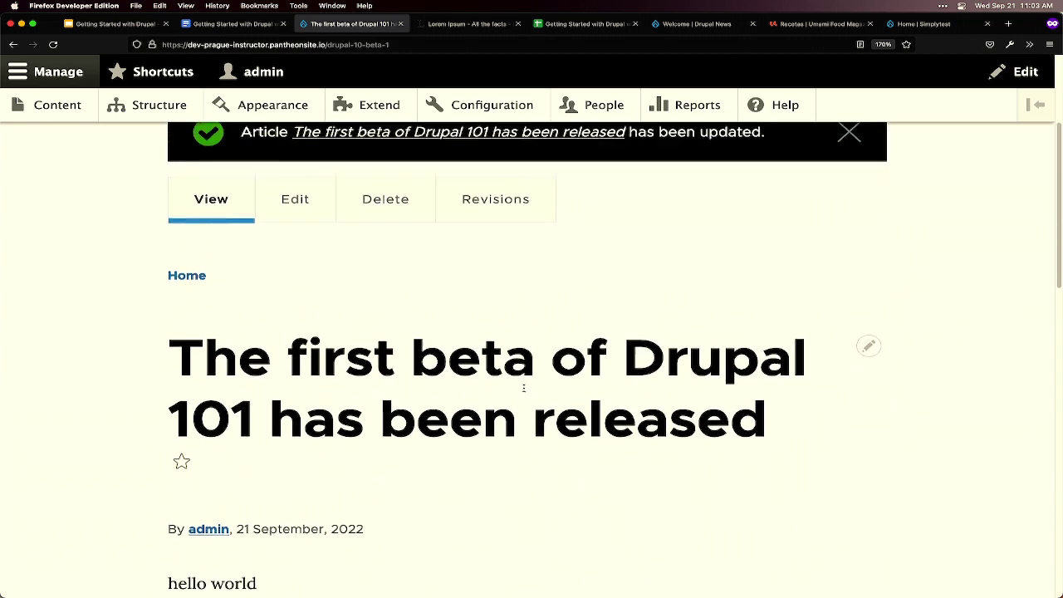
pyautogui.scroll(4, 518, 386)
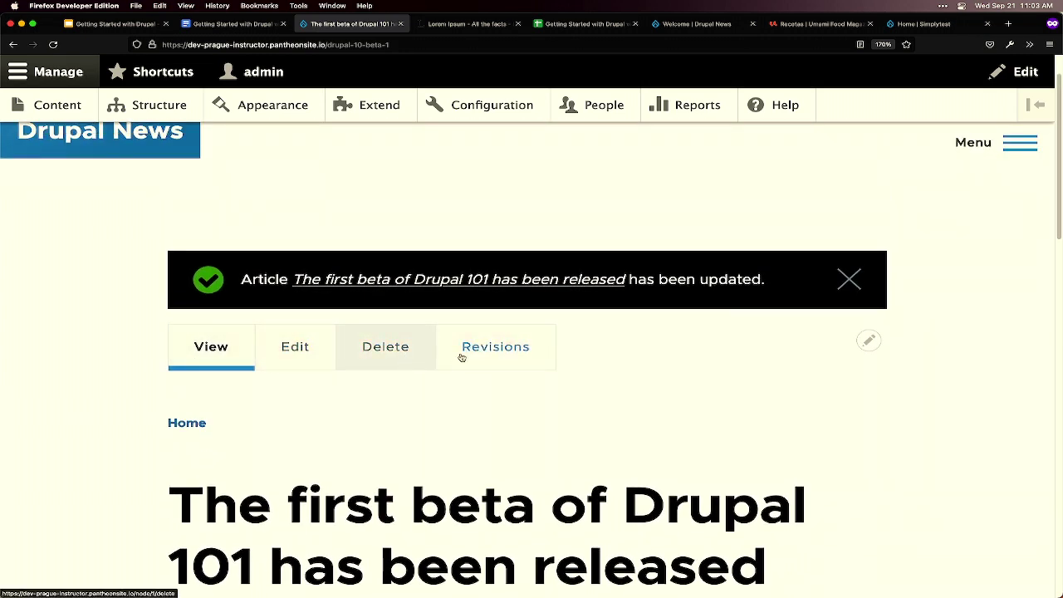
# - Revert the article to its 11:02 revision from the revision history, confirming the revert
pyautogui.click(508, 352)
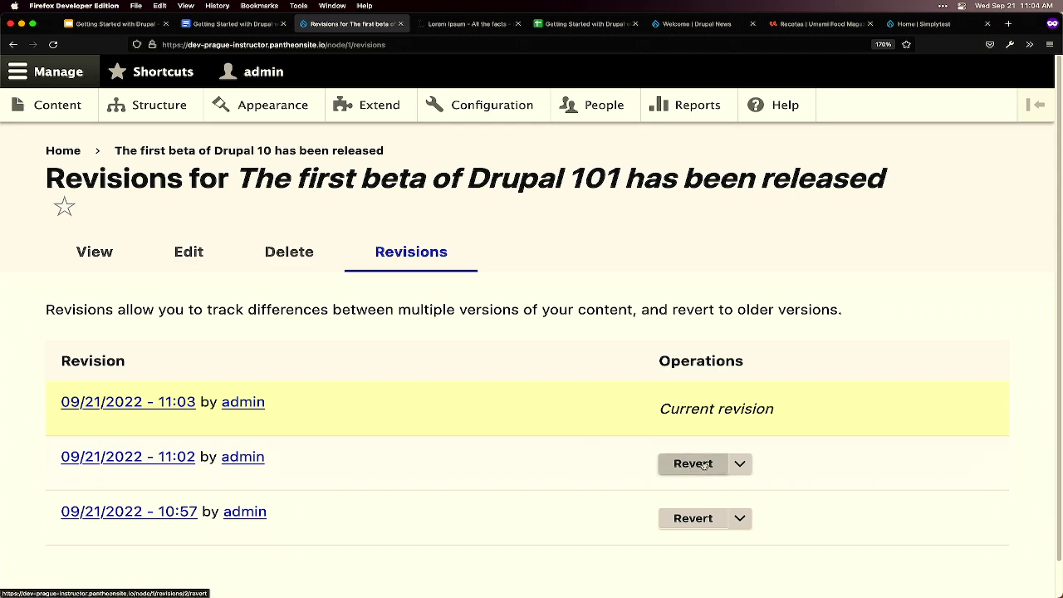
pyautogui.click(703, 465)
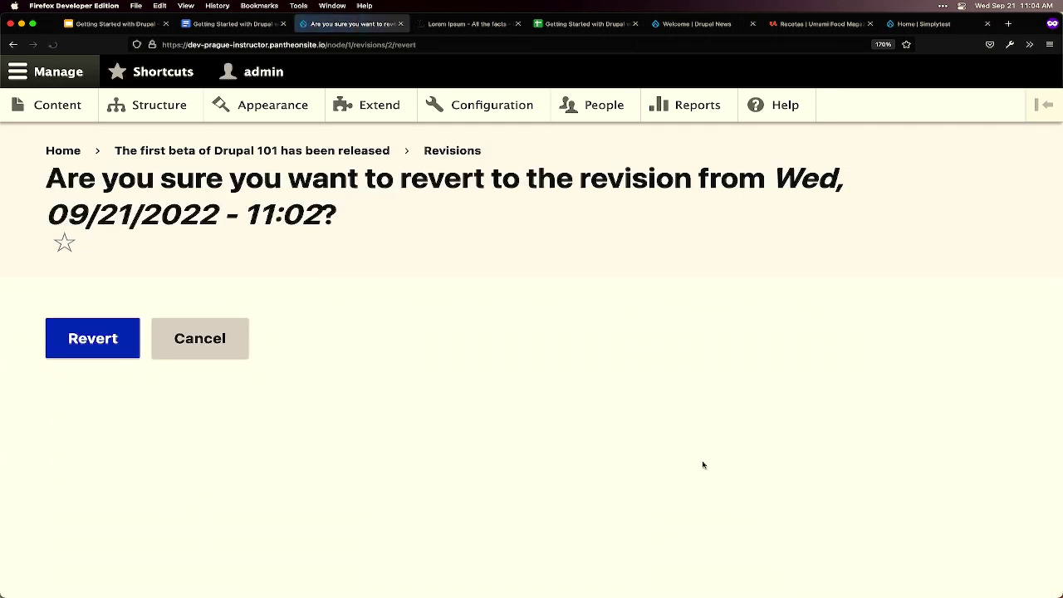
pyautogui.click(110, 355)
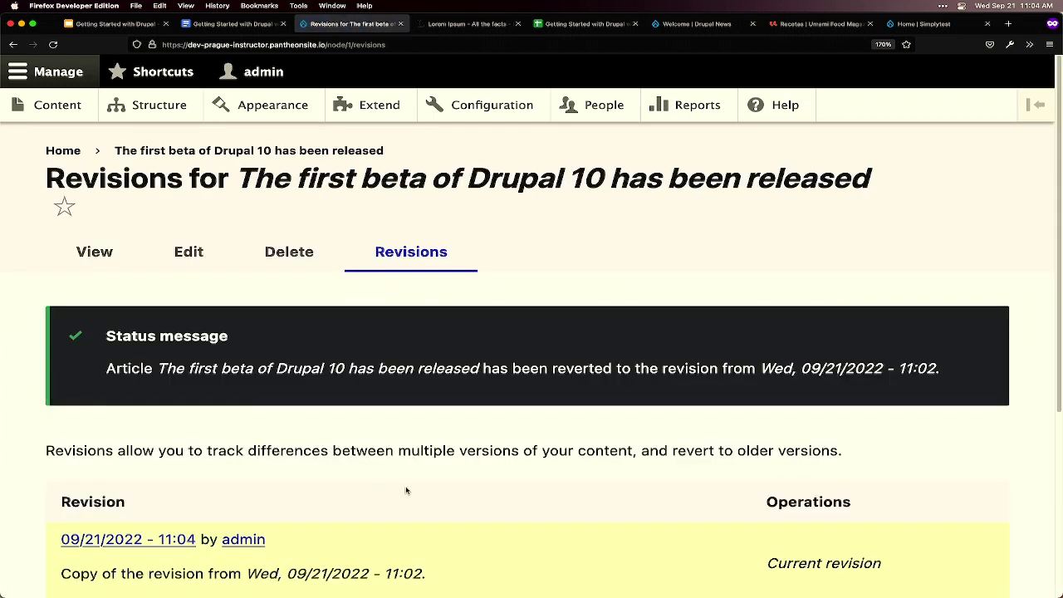
pyautogui.scroll(-3, 407, 490)
pyautogui.scroll(-2, 449, 498)
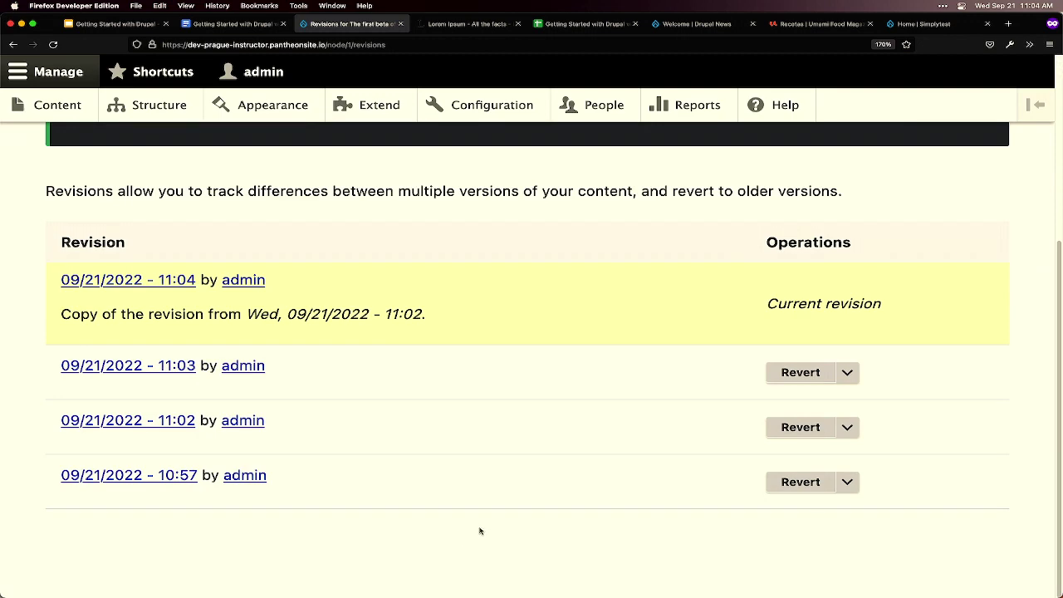
pyautogui.scroll(2, 479, 530)
pyautogui.scroll(5, 479, 530)
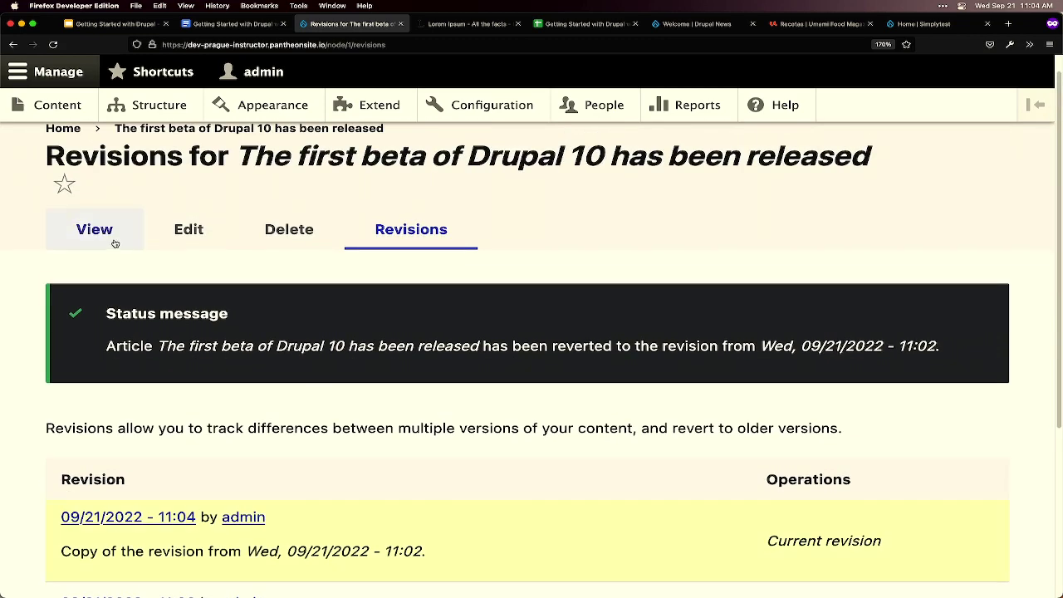
# - View the reverted article and check its blue image, formatted body and 'drupal 10, beta' tags
pyautogui.click(111, 241)
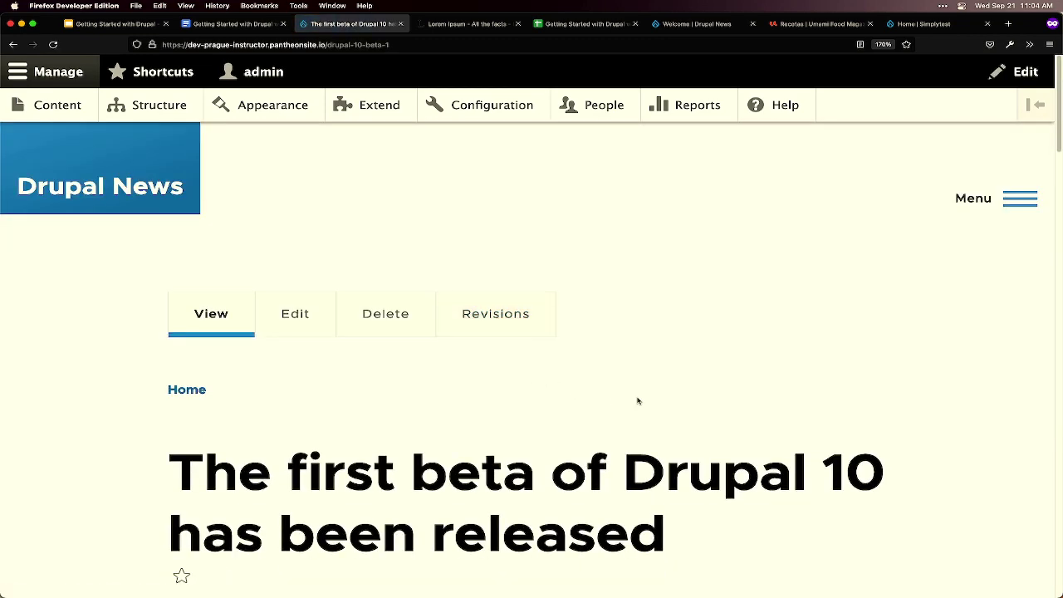
pyautogui.scroll(-1, 643, 403)
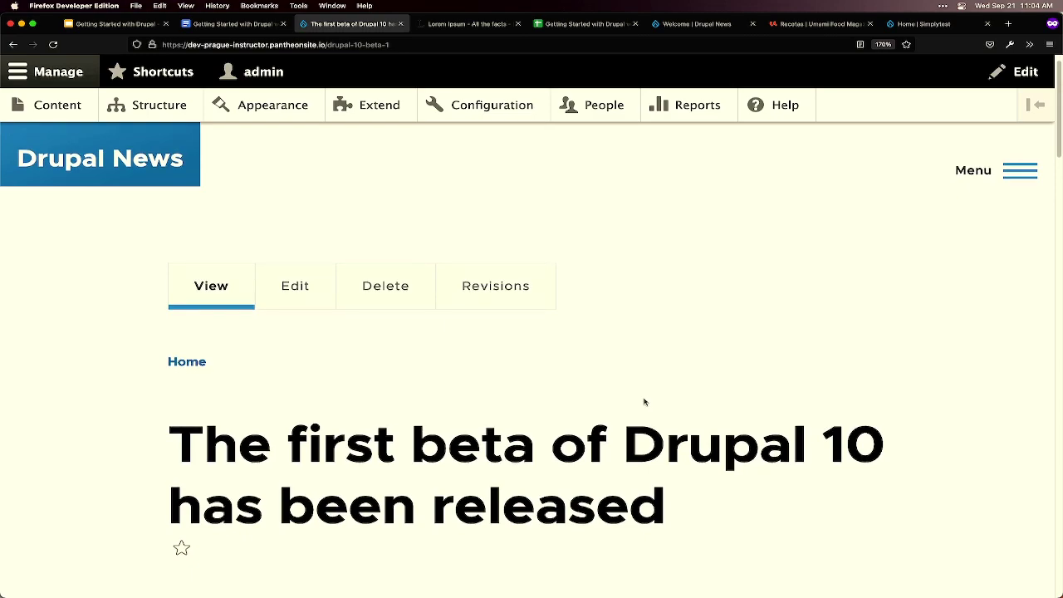
pyautogui.scroll(-2, 652, 401)
pyautogui.scroll(-10, 652, 401)
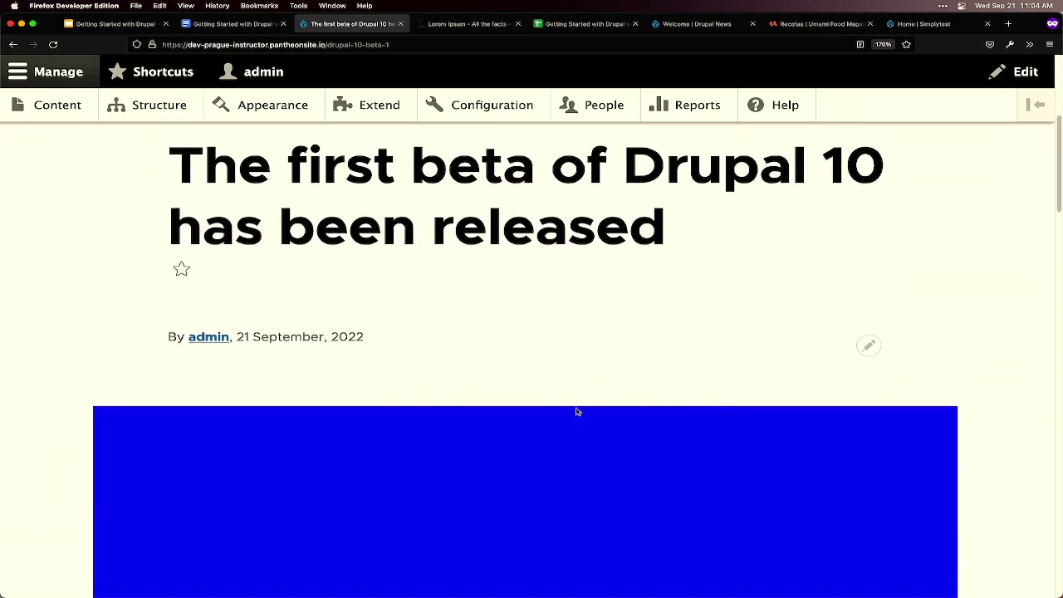
pyautogui.scroll(-1, 572, 406)
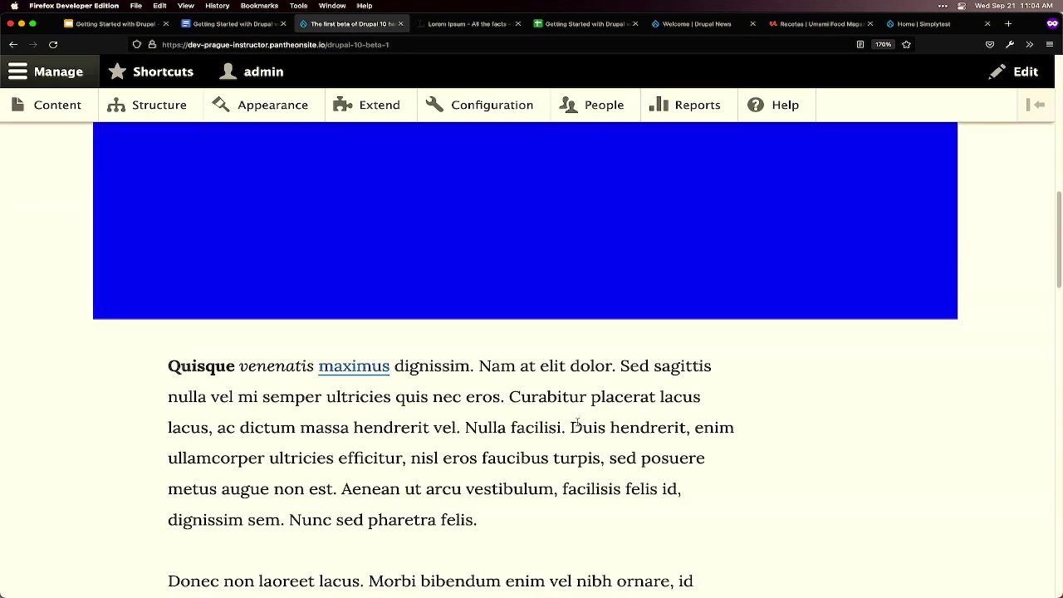
pyautogui.scroll(-6, 581, 423)
pyautogui.scroll(-8, 593, 427)
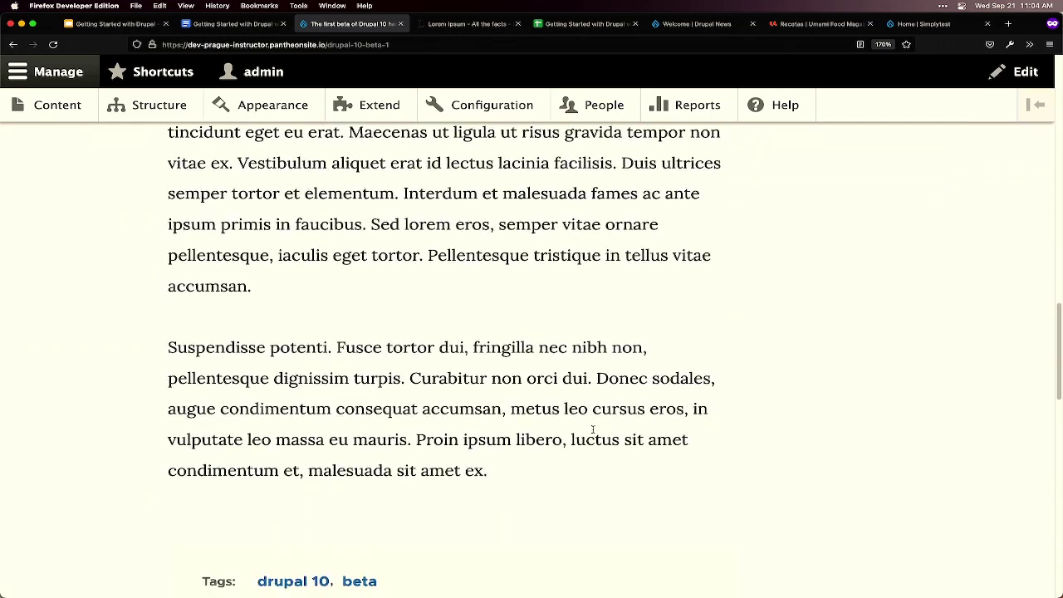
pyautogui.scroll(15, 594, 432)
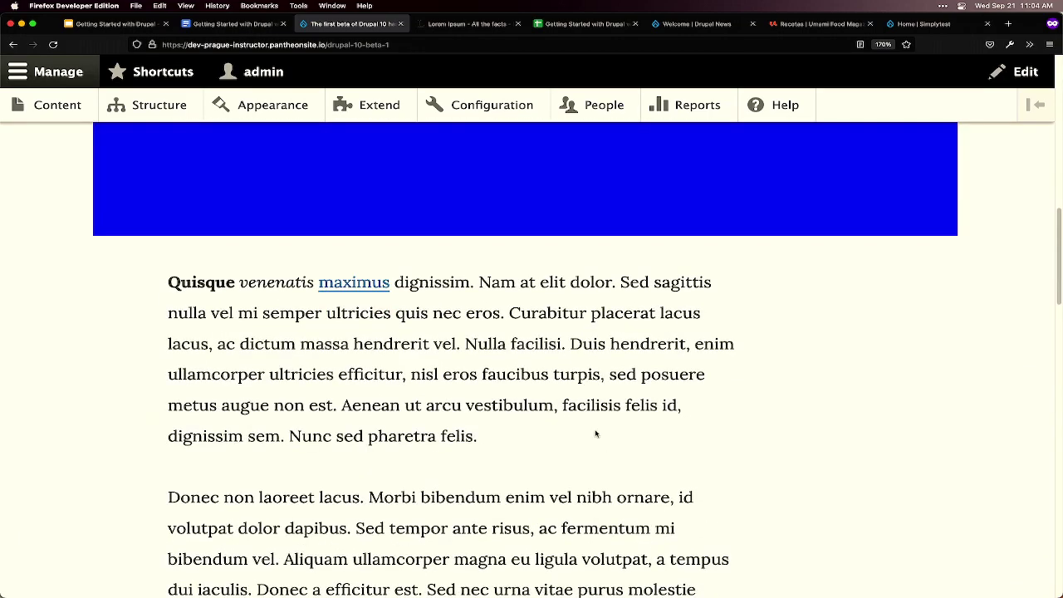
pyautogui.scroll(5, 595, 433)
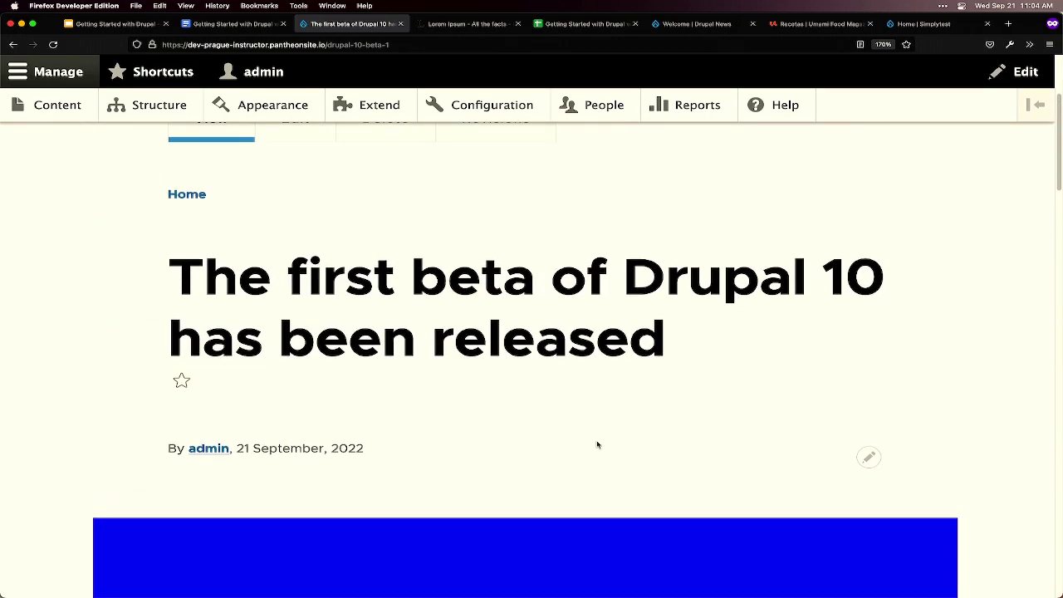
pyautogui.scroll(1, 595, 443)
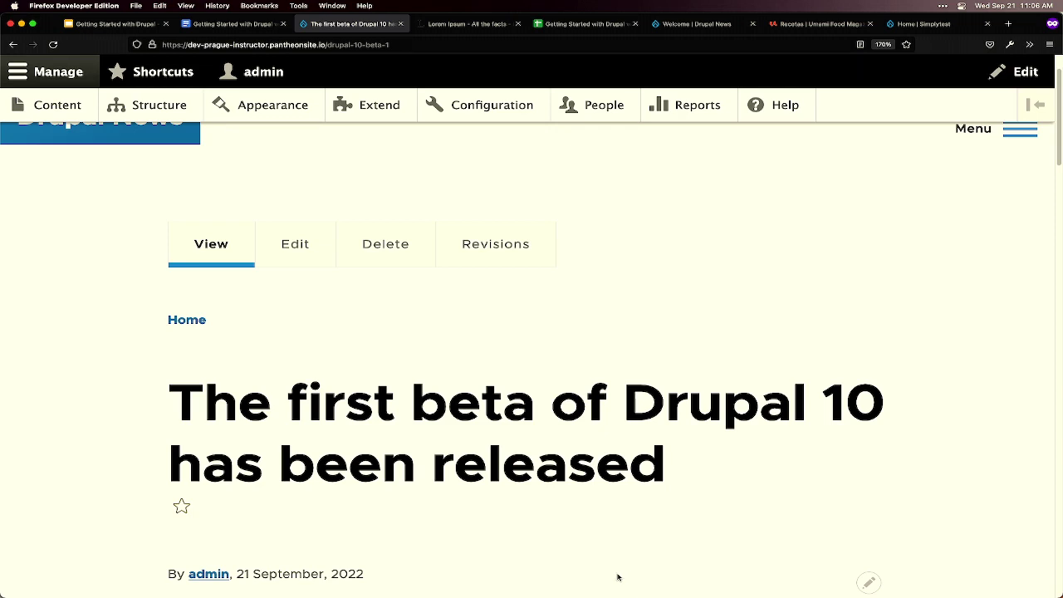
# - On the Extend page, collapse the Core, Core (Experimental), Field types and Migration groups to show Multilingual
pyautogui.click(388, 108)
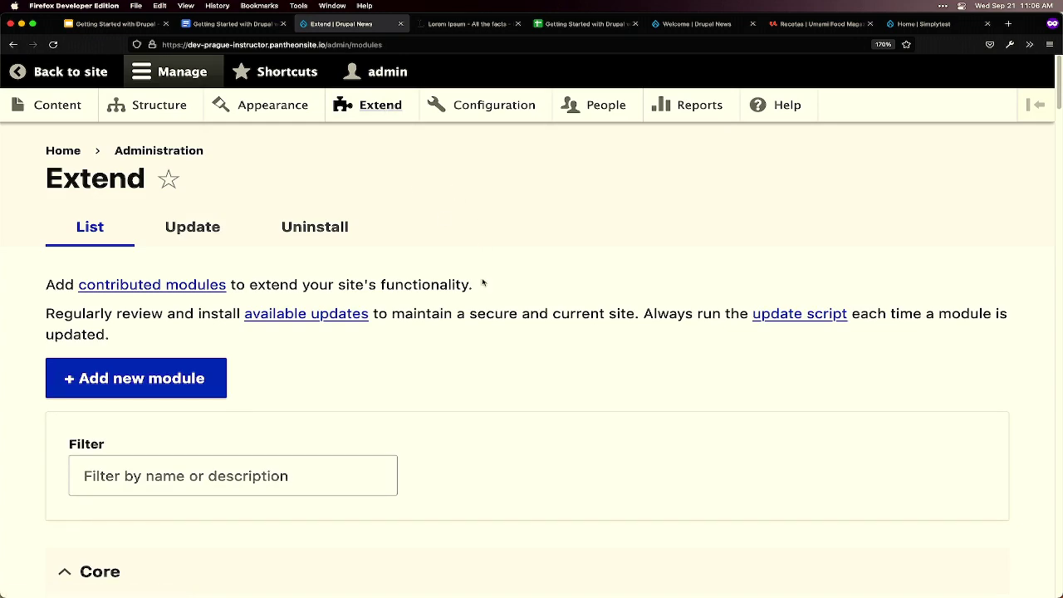
pyautogui.scroll(-2, 483, 283)
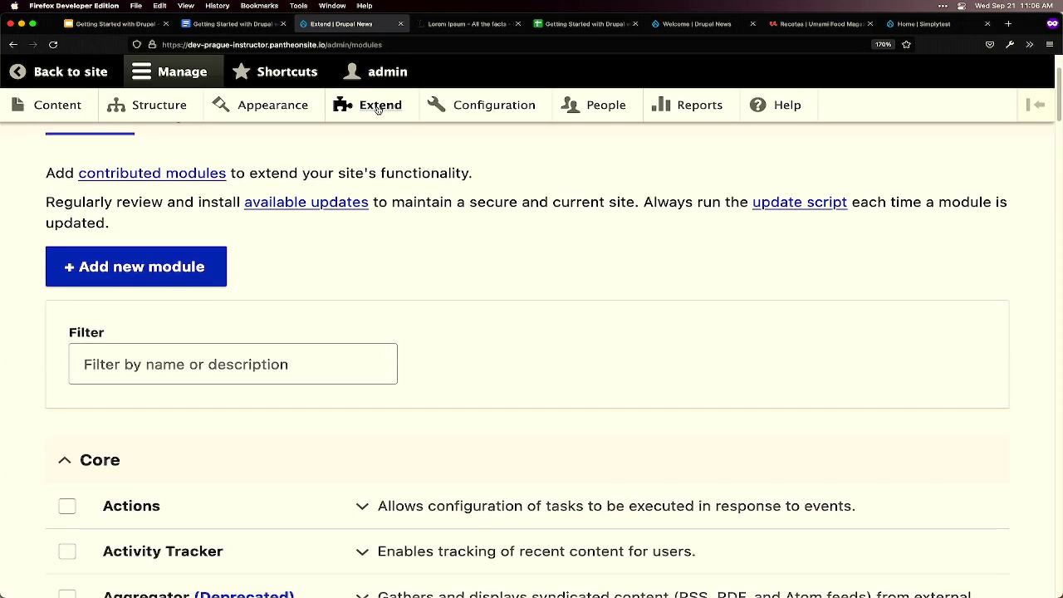
pyautogui.scroll(-1, 453, 251)
pyautogui.click(130, 403)
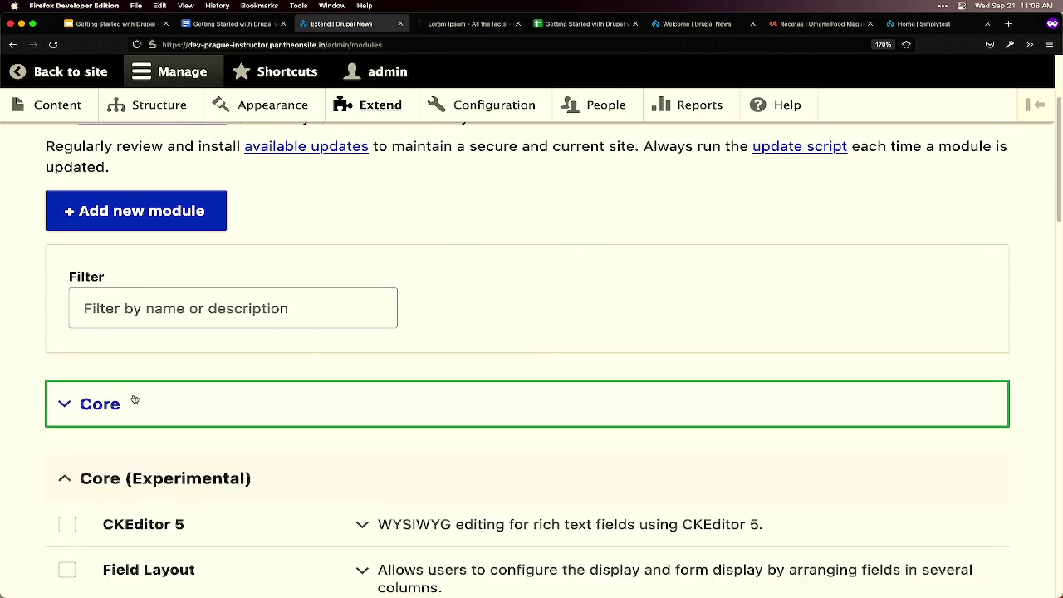
pyautogui.click(137, 478)
pyautogui.scroll(-2, 137, 473)
pyautogui.click(148, 428)
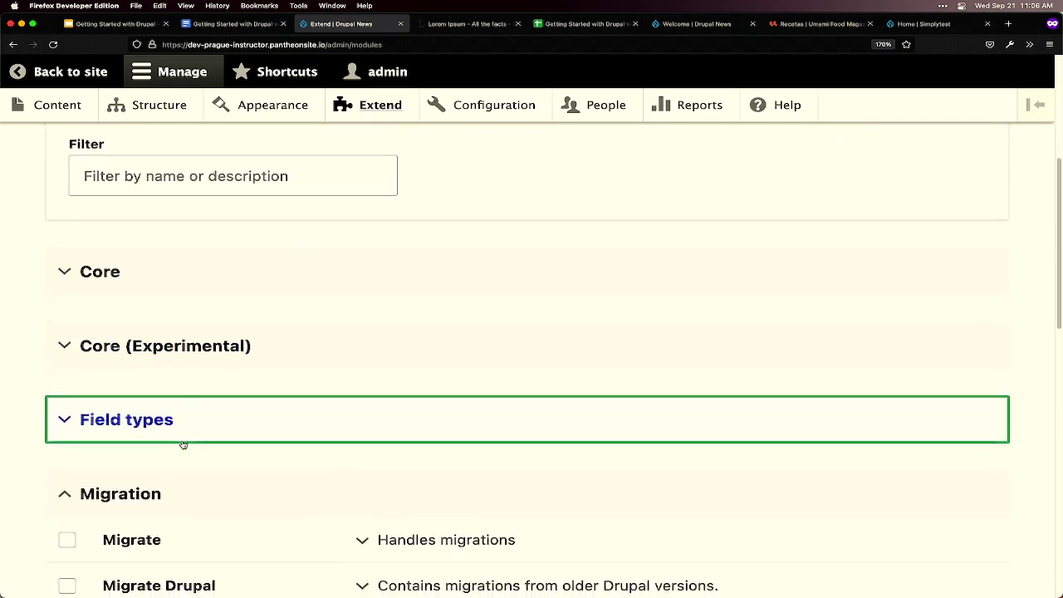
pyautogui.scroll(-1, 172, 442)
pyautogui.click(173, 443)
pyautogui.scroll(-3, 178, 477)
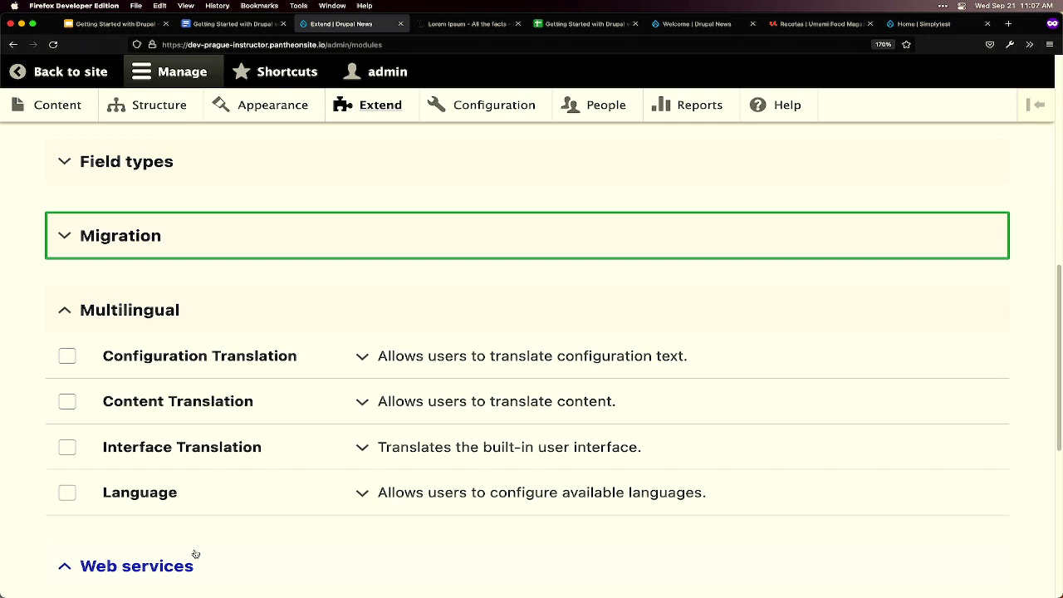
# - Search '5 minutes timer' in a new private tab and zoom the running timer to 400%
pyautogui.click(1007, 24)
pyautogui.write('5')
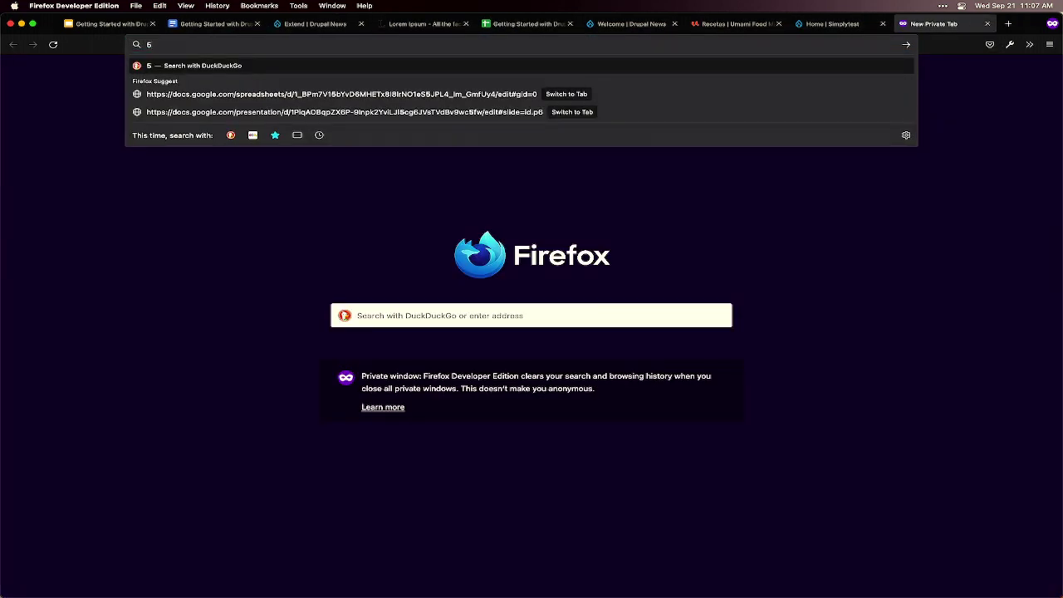
pyautogui.write(' minutes timer')
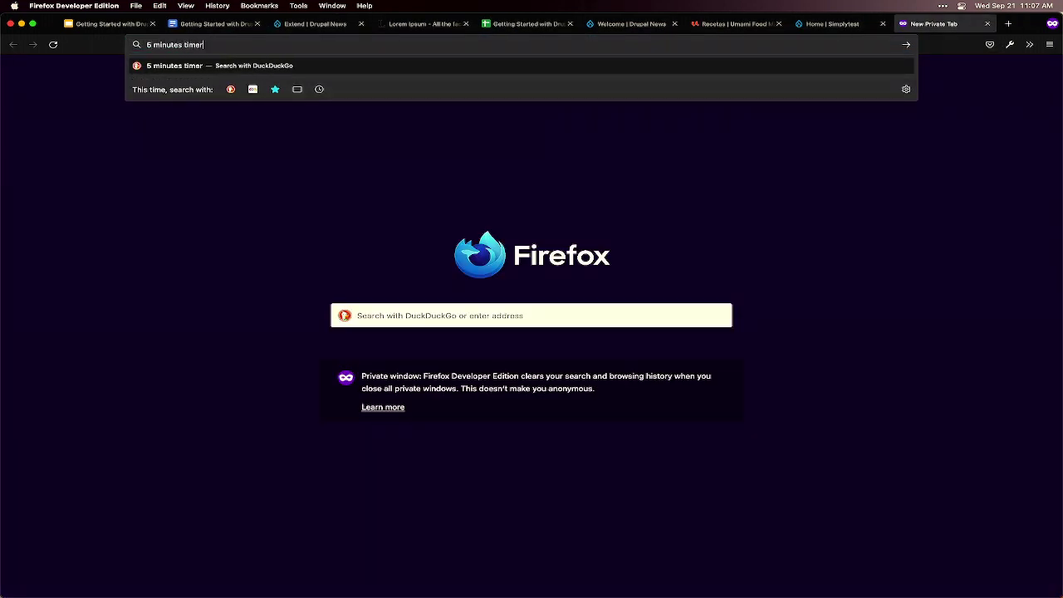
pyautogui.press('Return')
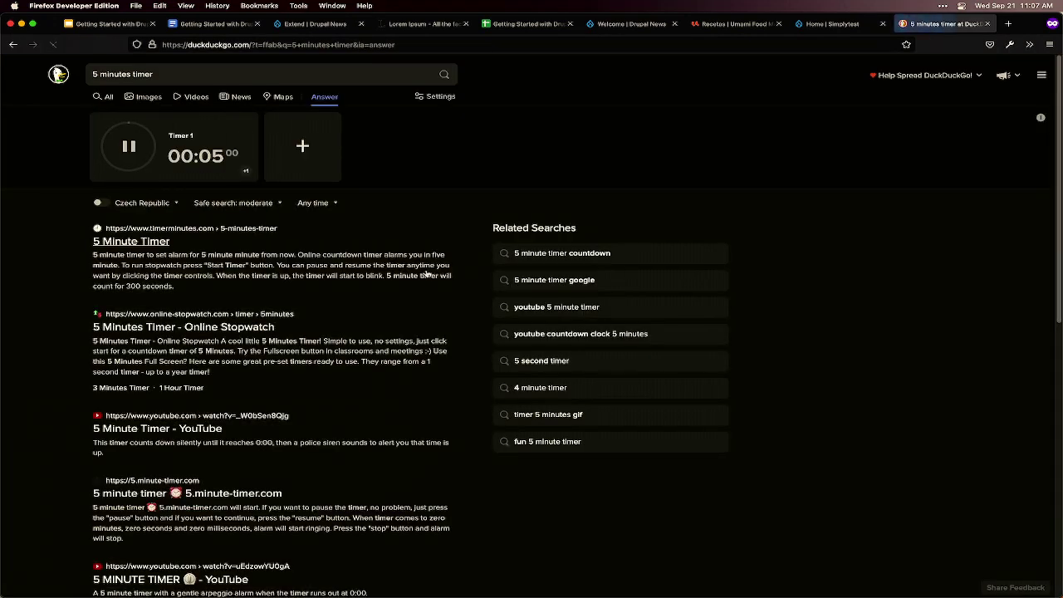
pyautogui.press('super+equal')
pyautogui.press('super+equal')
pyautogui.press('super+equal')
pyautogui.press('super+equal')
pyautogui.press('super+equal')
pyautogui.press('super+equal')
pyautogui.press('super+equal')
pyautogui.press('super+equal')
pyautogui.press('super+equal')
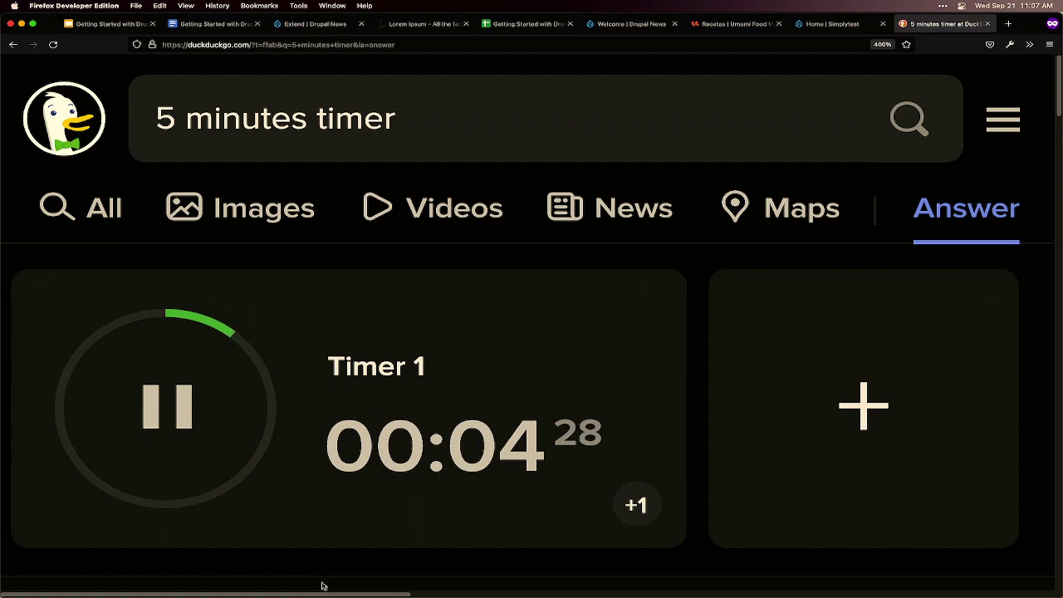
# - Switch back to the DrupalCon Prague 2022 deck on slide 8, 'Follow along!'
pyautogui.click(107, 24)
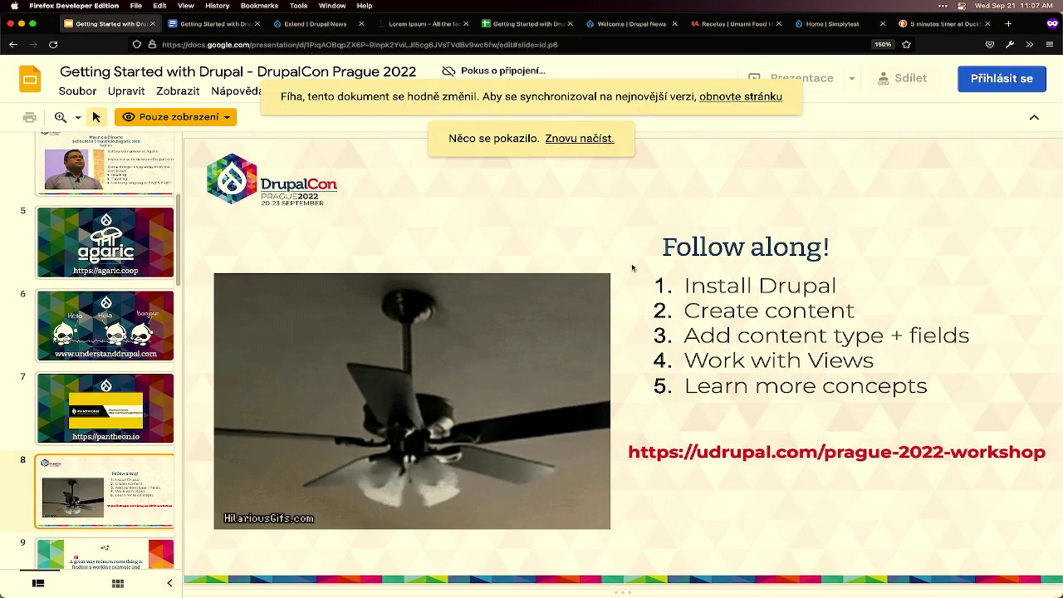
pyautogui.moveTo(760, 581)
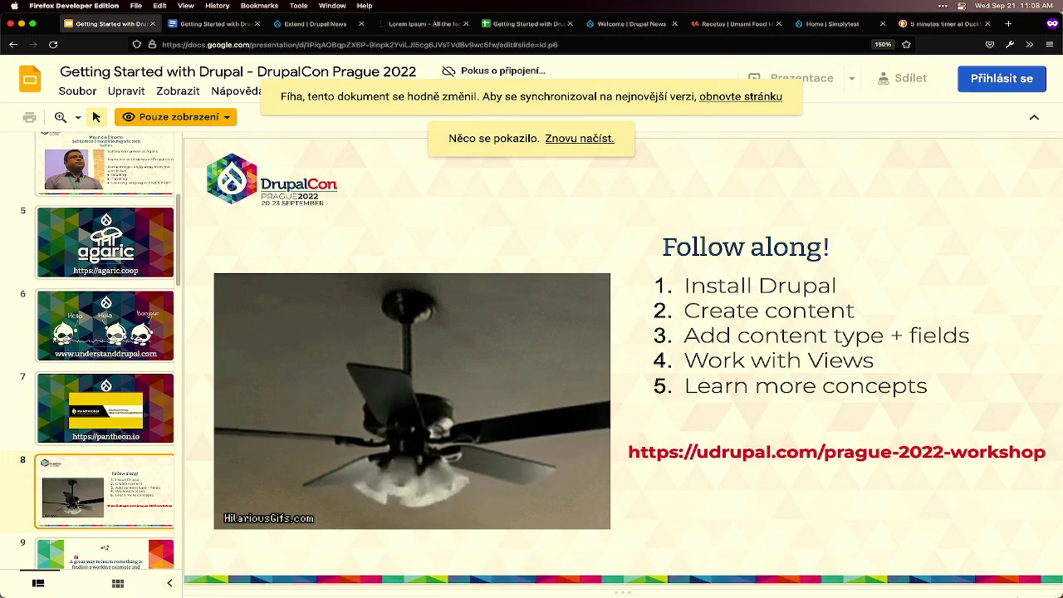
pyautogui.moveTo(531, 596)
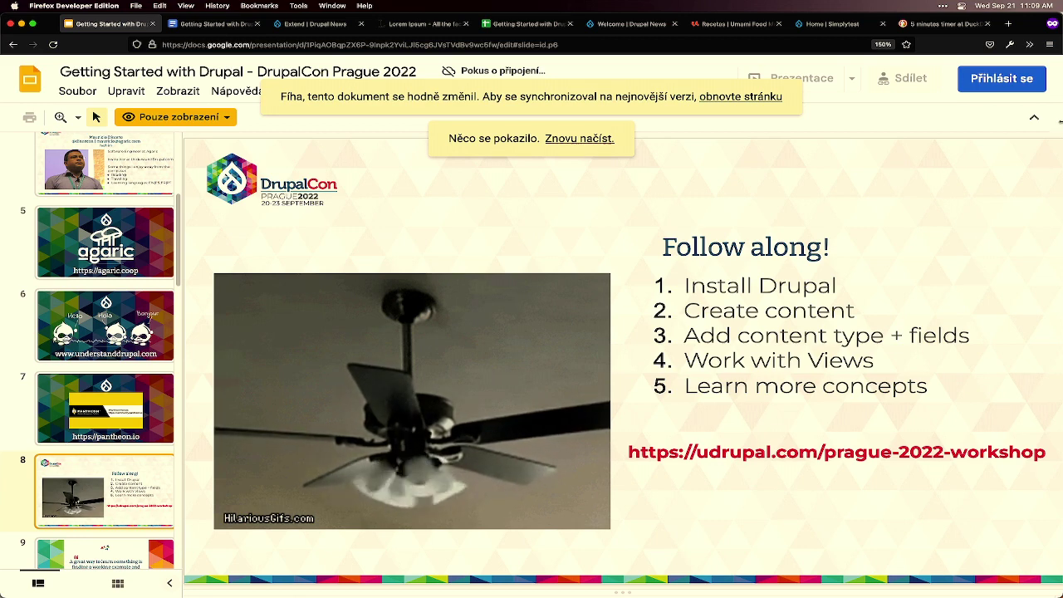
# - Pull the timer tab out into its own small window floating over the slide deck
pyautogui.click(923, 27)
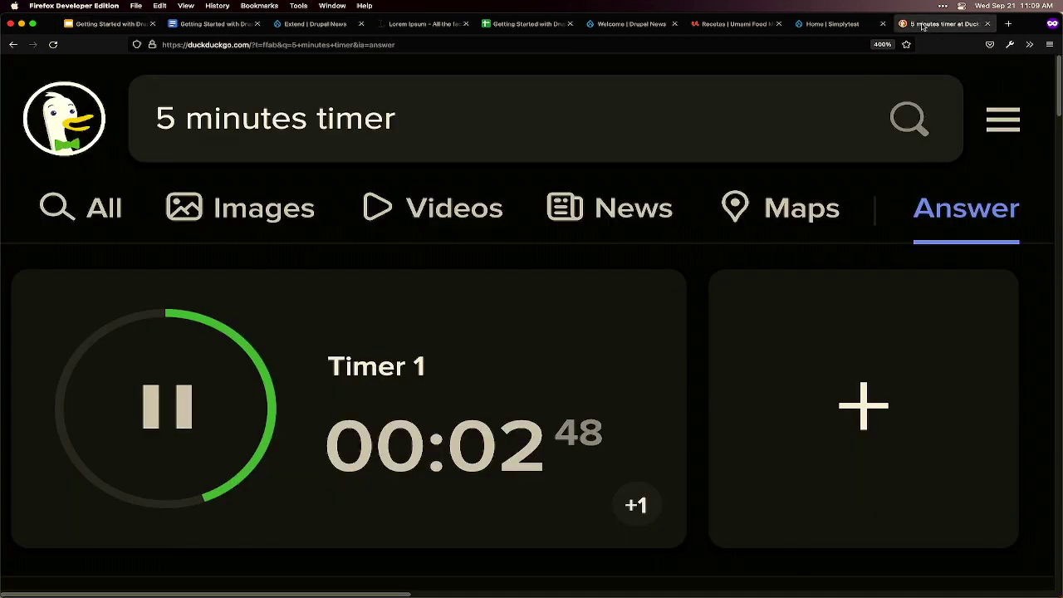
pyautogui.moveTo(924, 27); pyautogui.dragTo(888, 34)
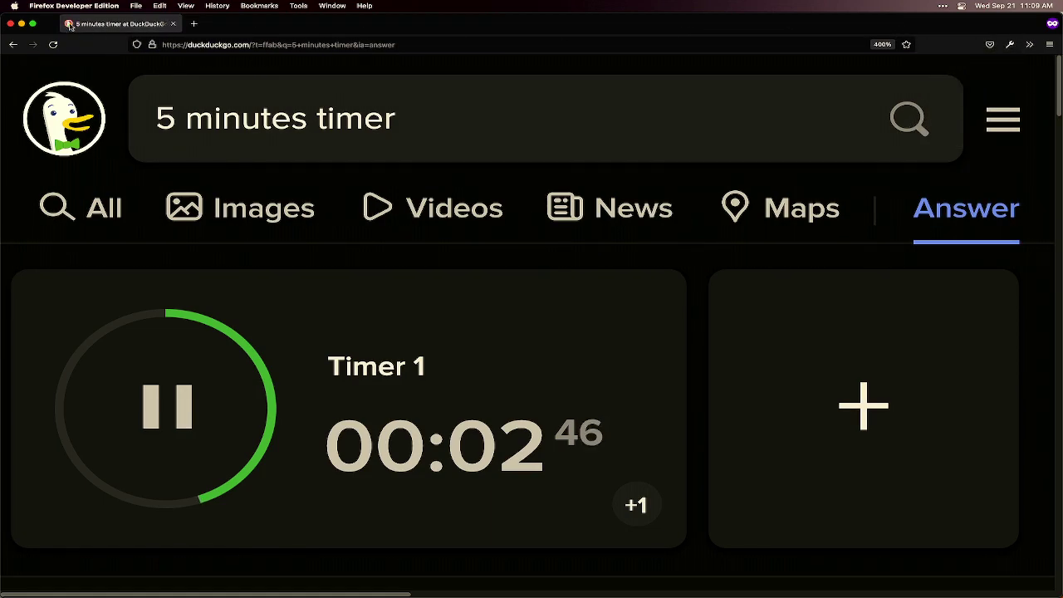
pyautogui.moveTo(3, 17); pyautogui.dragTo(767, 313)
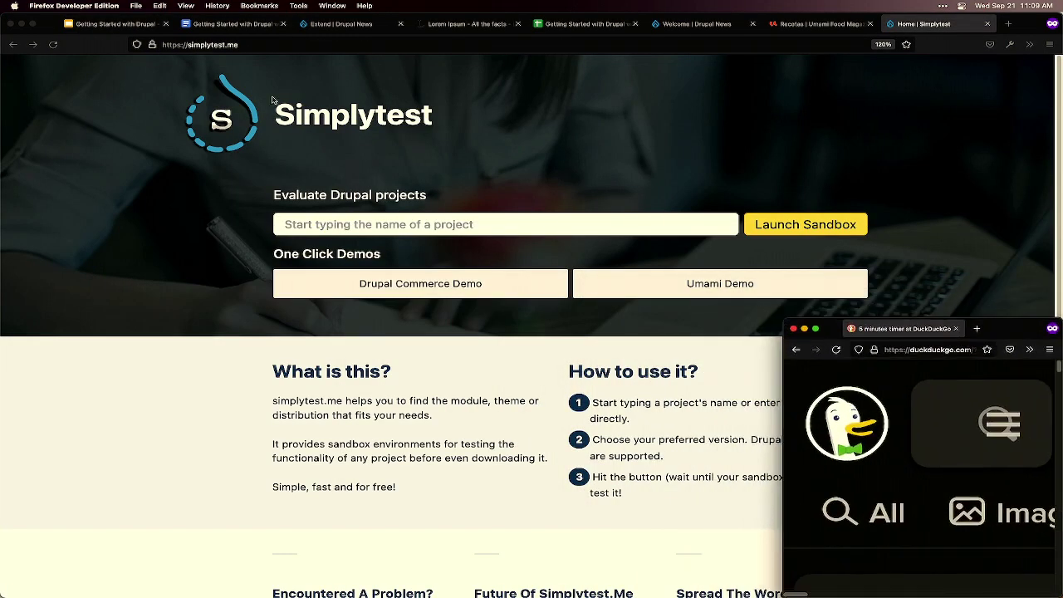
pyautogui.click(116, 23)
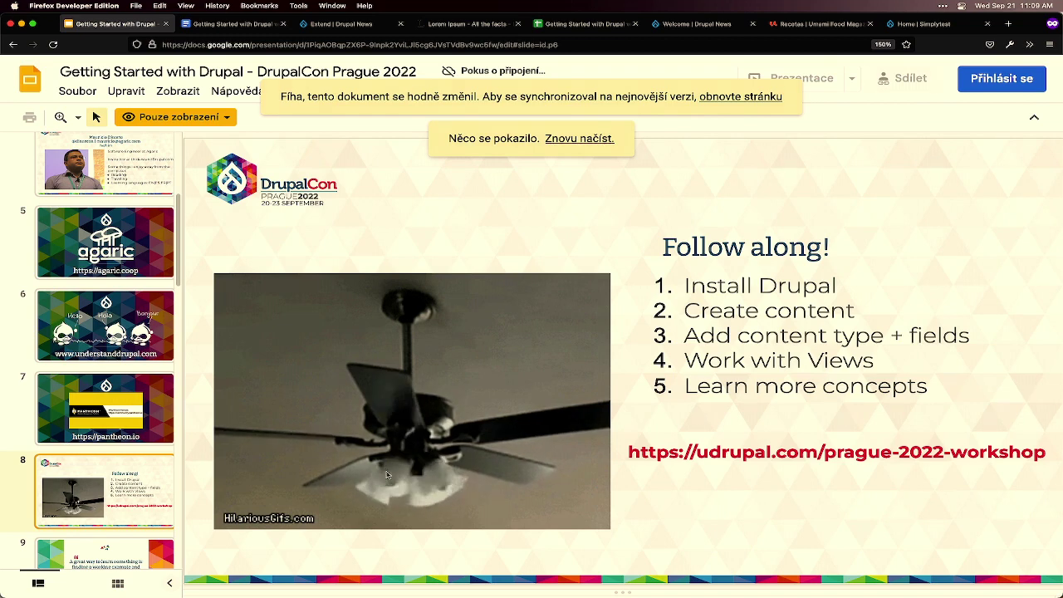
pyautogui.press('super+grave')
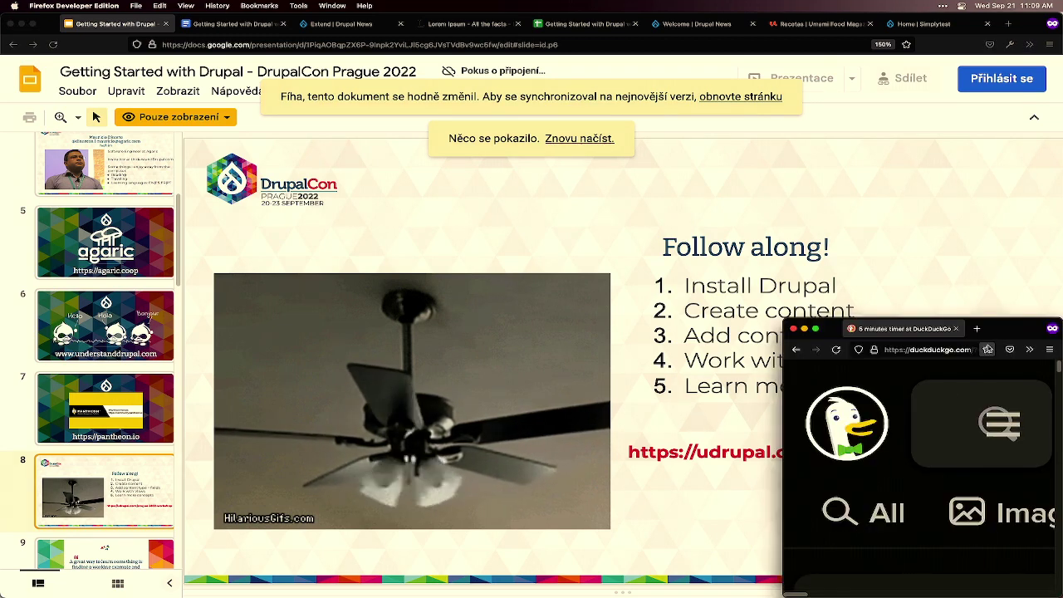
pyautogui.moveTo(955, 319); pyautogui.dragTo(264, 143)
# - Resize and position the timer window to show the time, then close it at 00:00
pyautogui.scroll(-5, 304, 273)
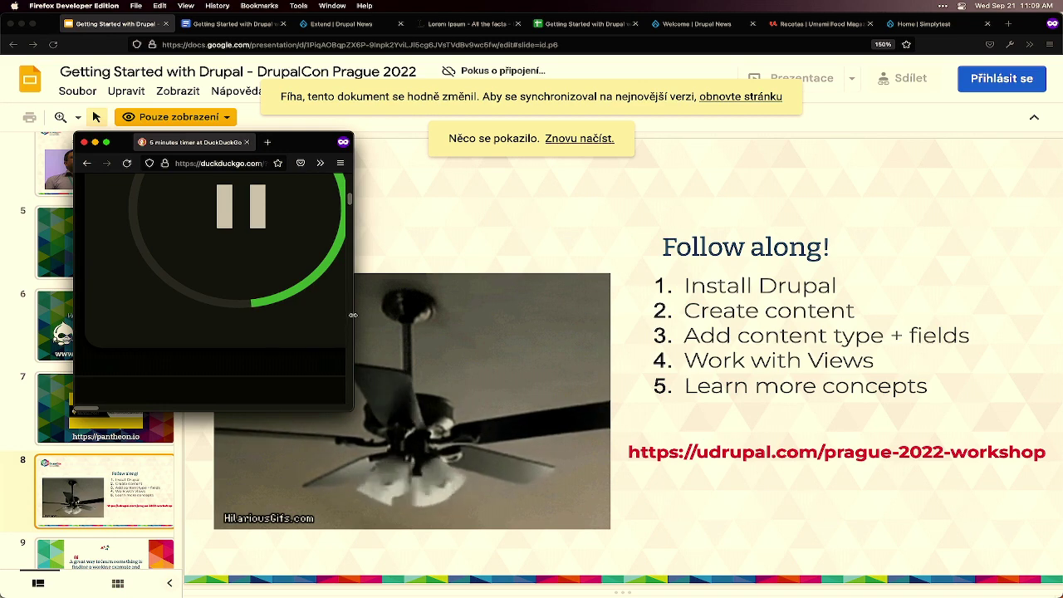
pyautogui.moveTo(352, 318); pyautogui.dragTo(692, 307)
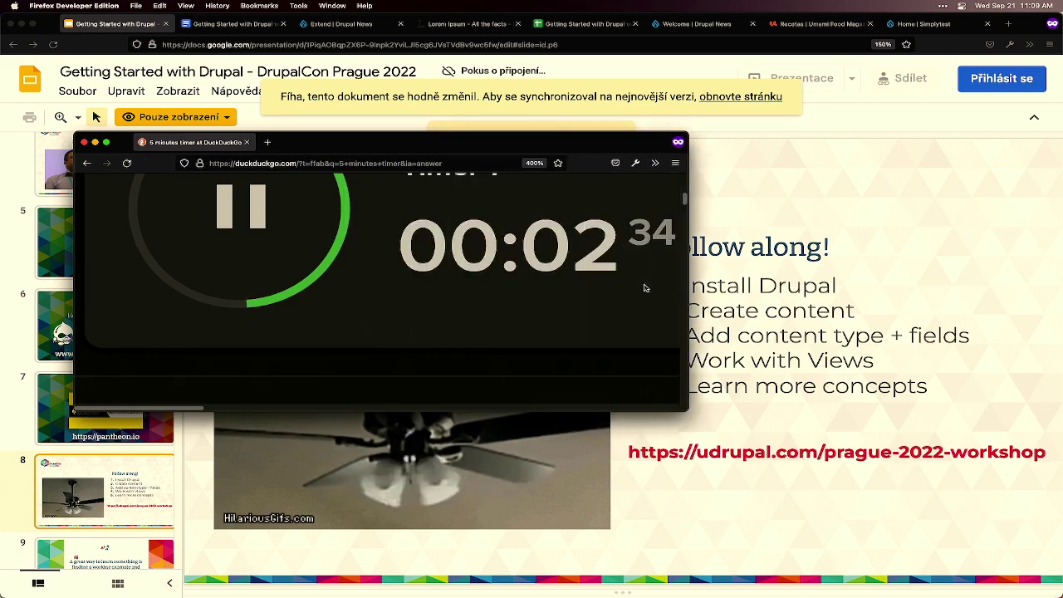
pyautogui.moveTo(572, 133); pyautogui.dragTo(502, 112)
pyautogui.scroll(2, 498, 211)
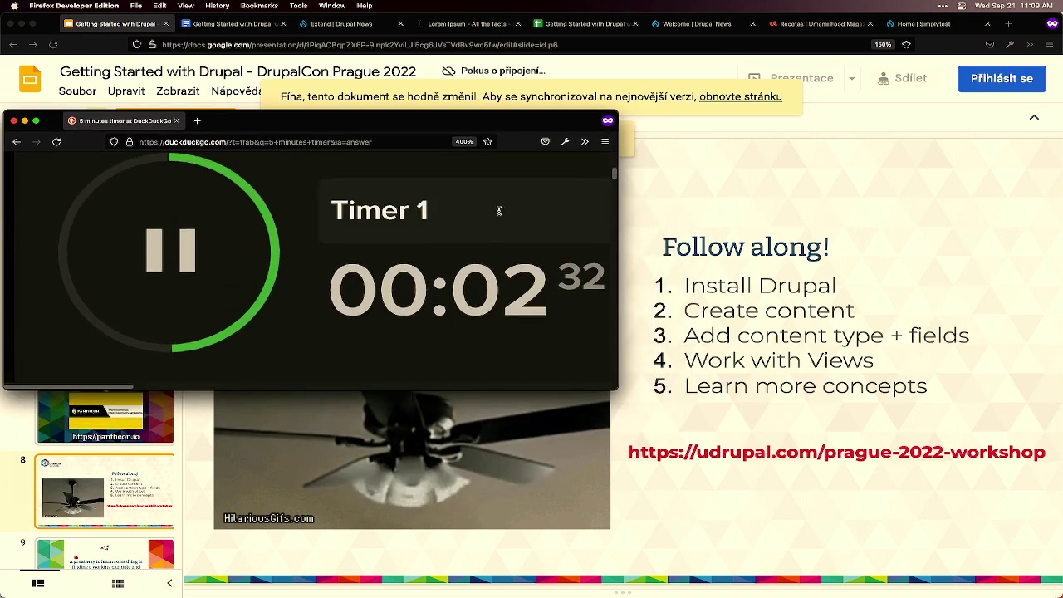
pyautogui.scroll(-2, 498, 211)
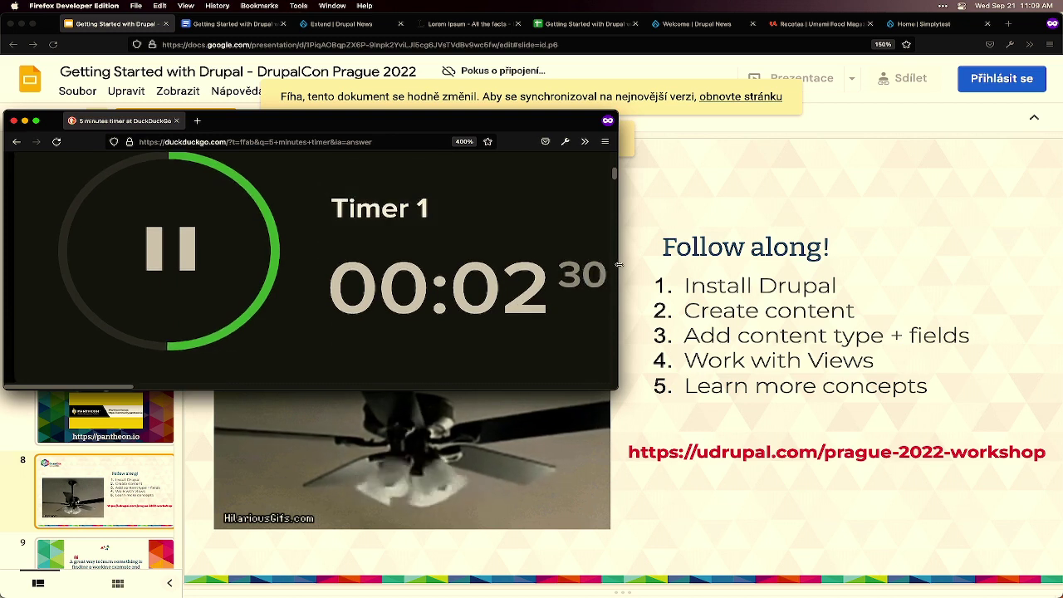
pyautogui.moveTo(618, 265); pyautogui.dragTo(652, 262)
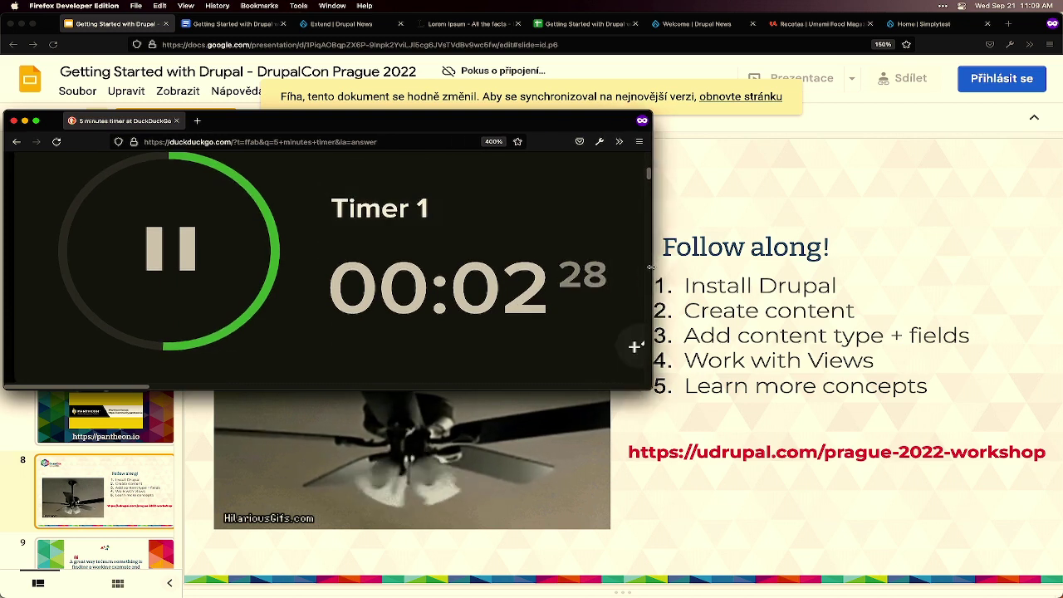
pyautogui.moveTo(475, 120); pyautogui.dragTo(473, 113)
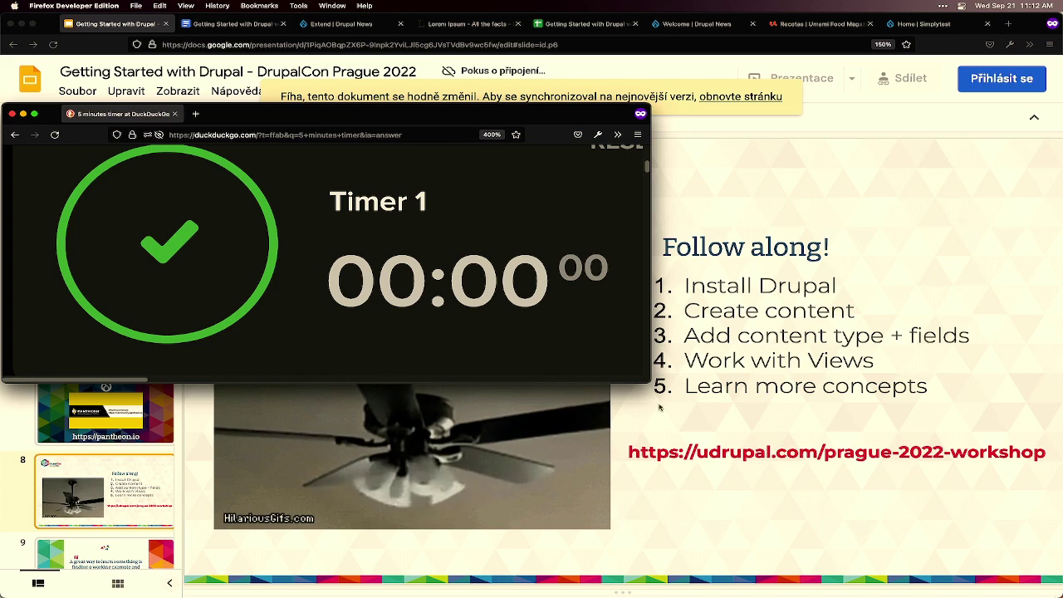
pyautogui.click(12, 113)
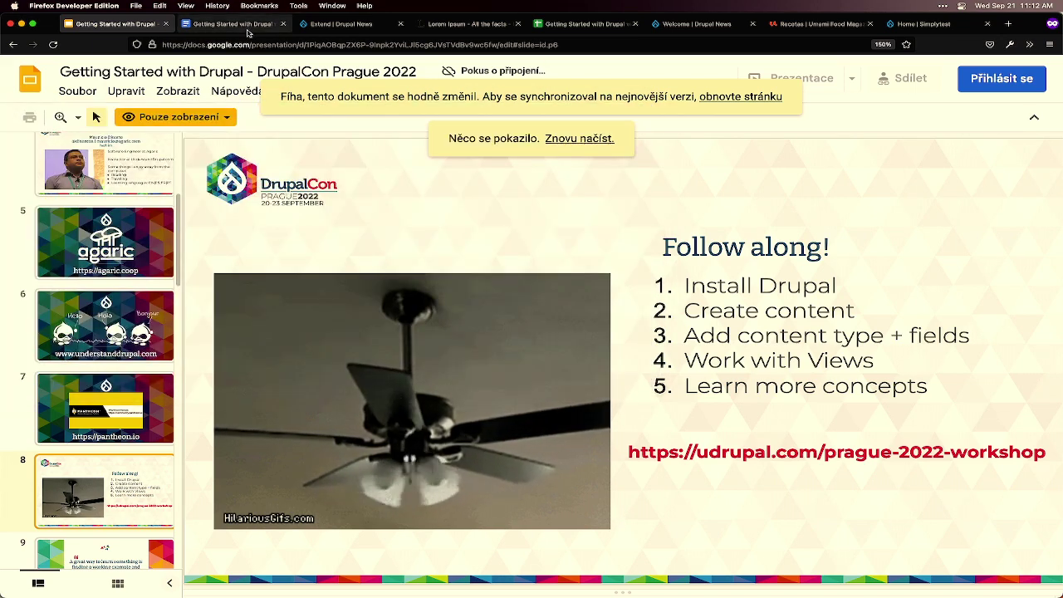
pyautogui.click(359, 32)
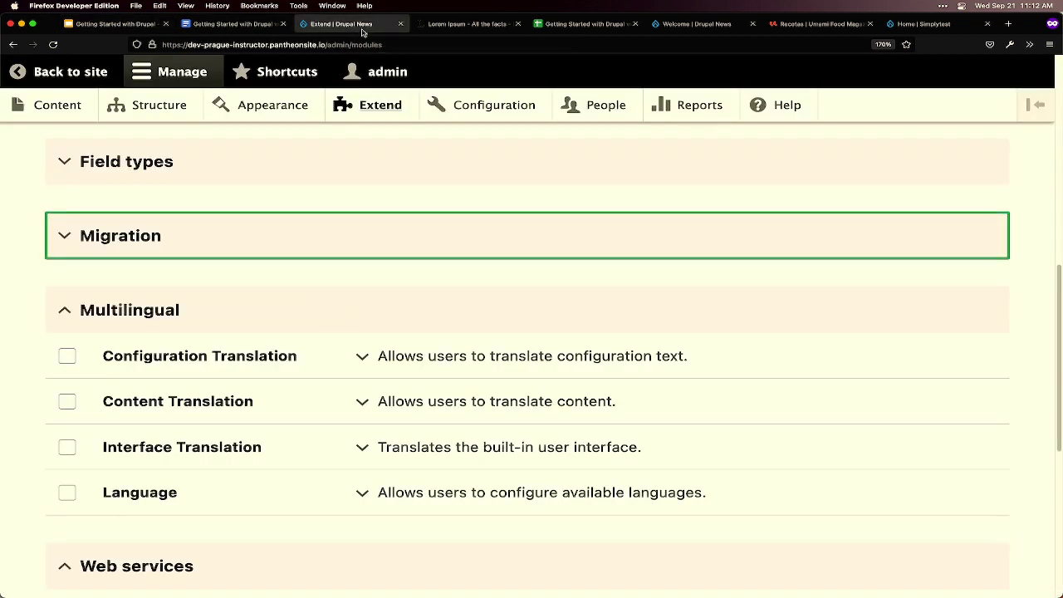
pyautogui.scroll(7, 161, 188)
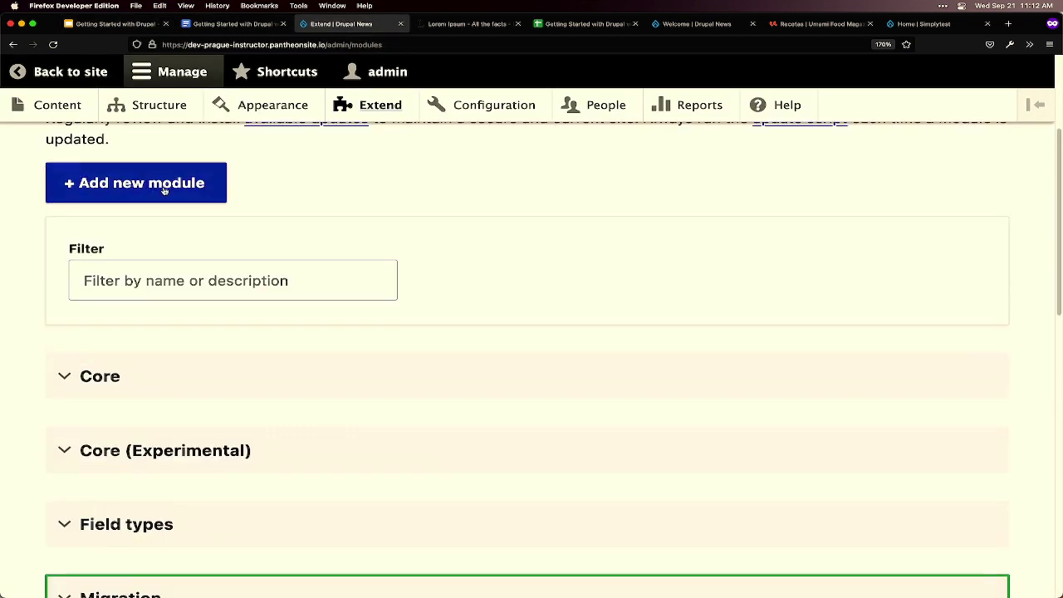
pyautogui.click(63, 150)
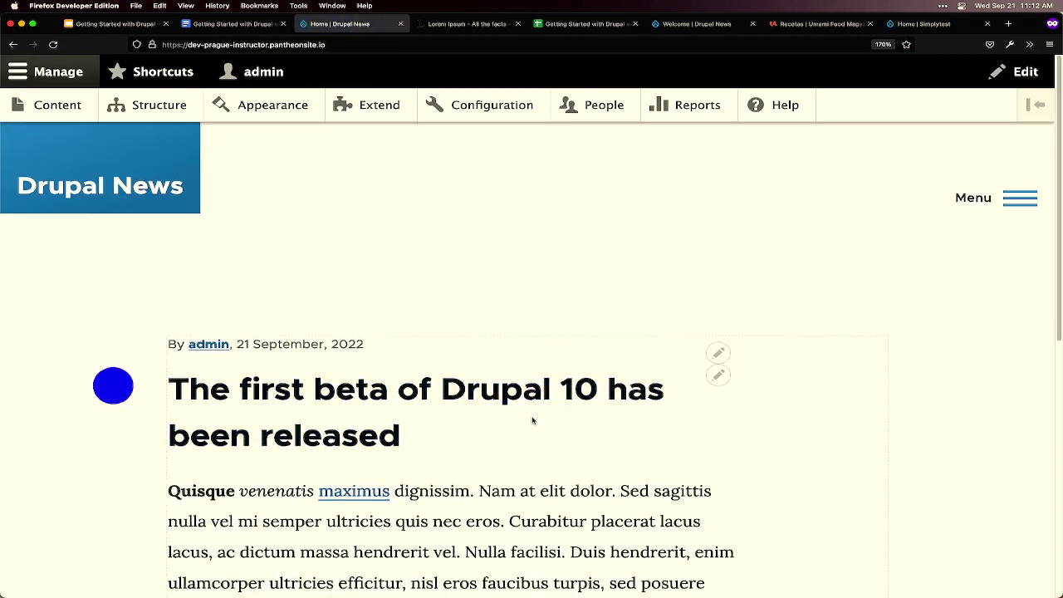
pyautogui.scroll(-4, 532, 420)
pyautogui.scroll(4, 569, 423)
pyautogui.moveTo(478, 591)
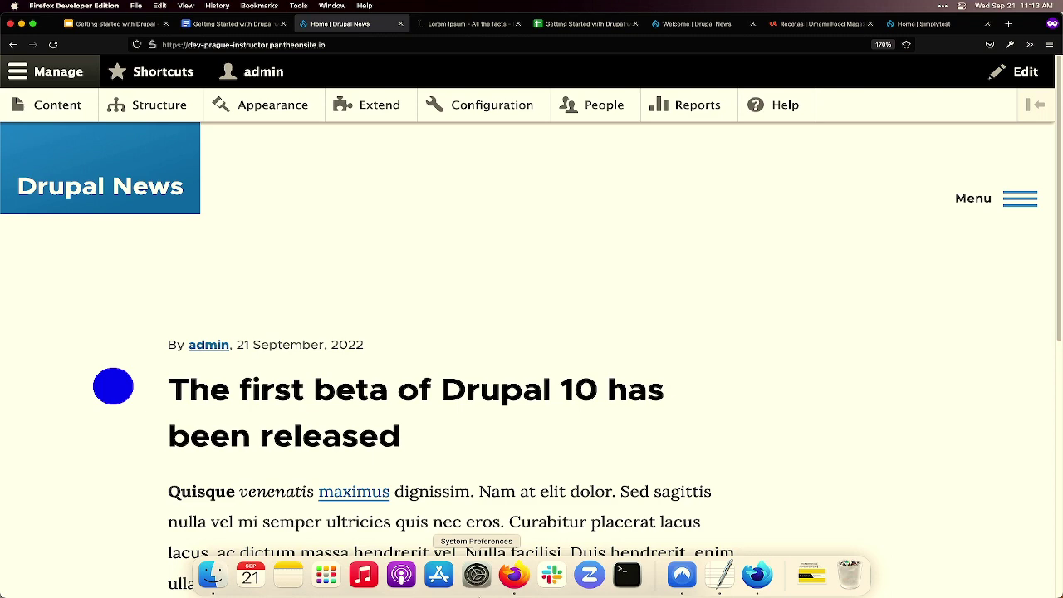
pyautogui.scroll(-3, 556, 374)
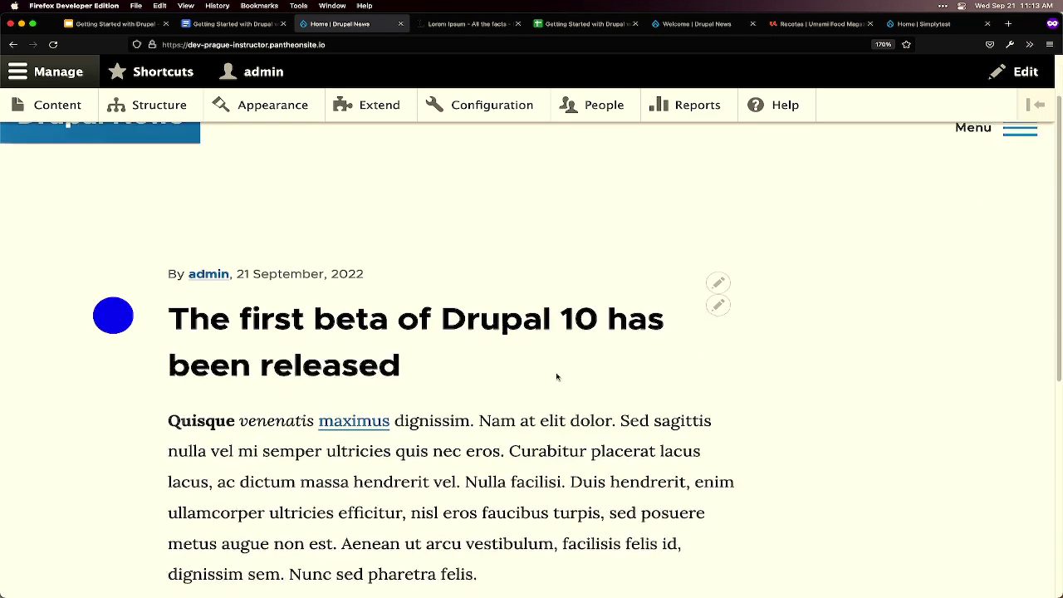
pyautogui.scroll(-2, 557, 373)
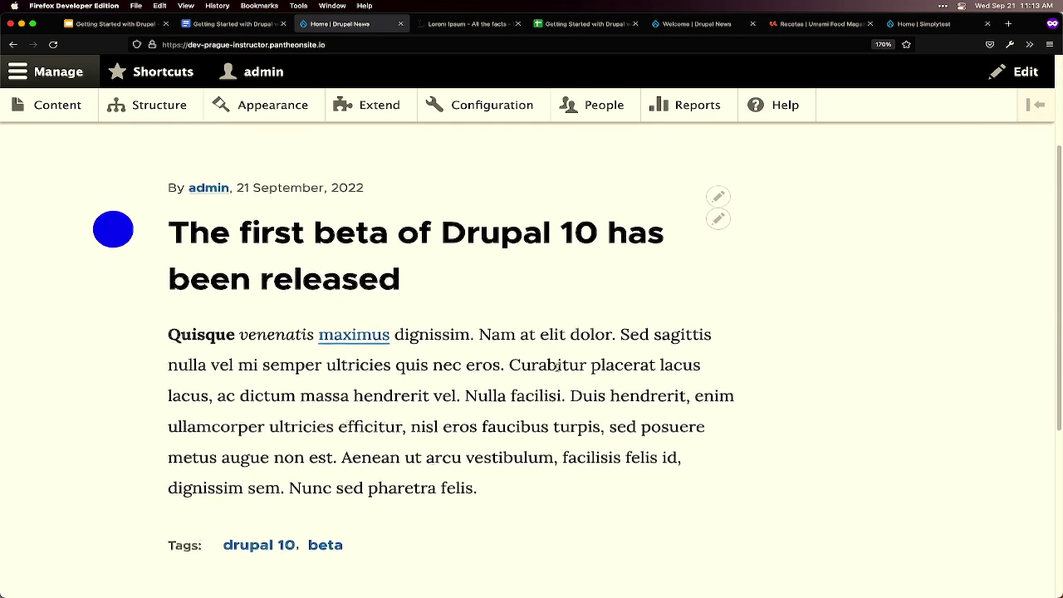
pyautogui.scroll(5, 556, 363)
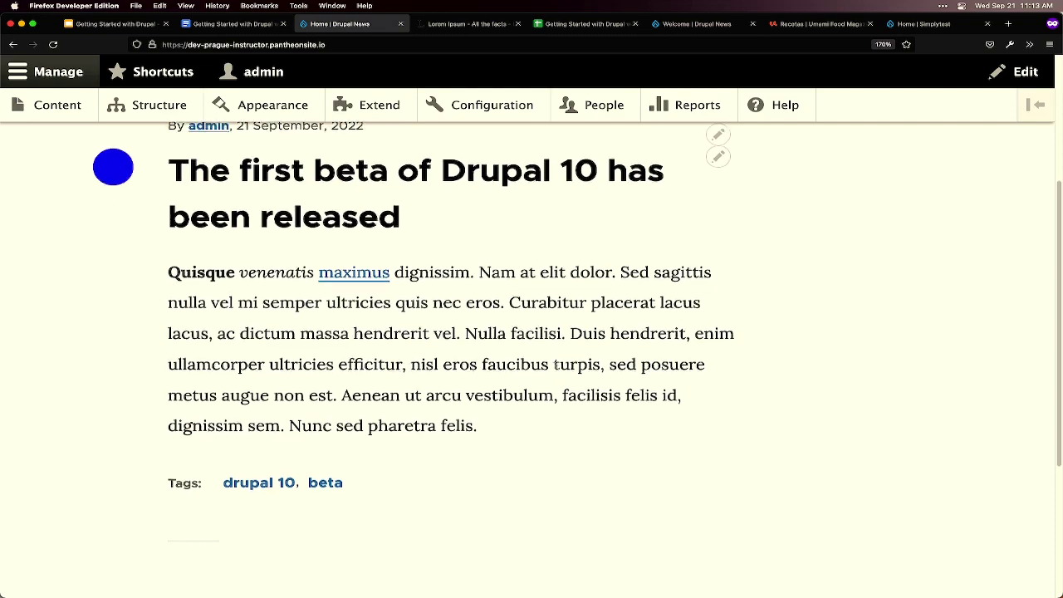
pyautogui.scroll(-4, 556, 368)
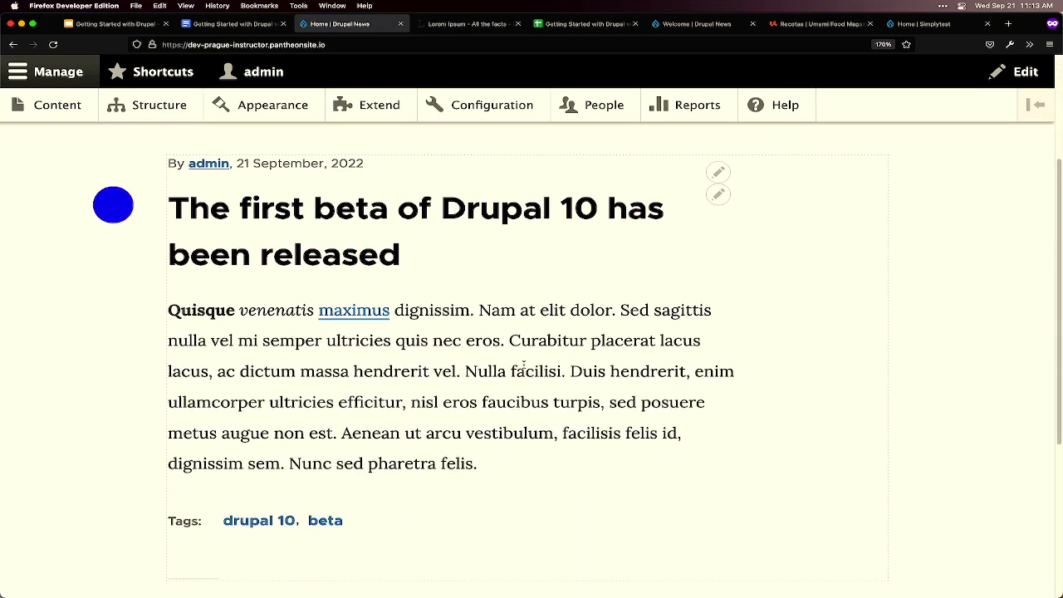
pyautogui.scroll(4, 525, 370)
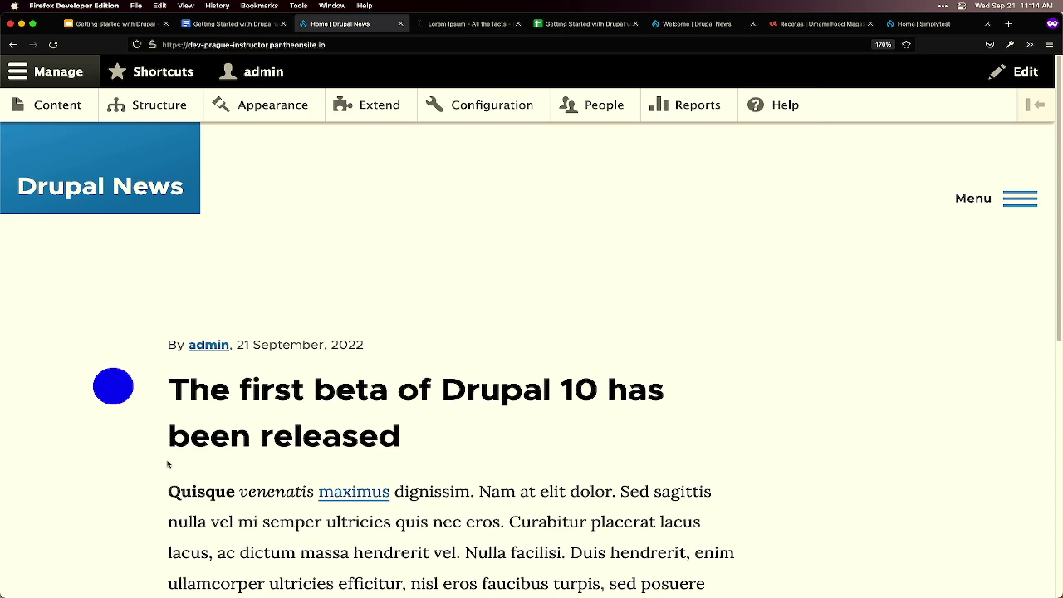
pyautogui.scroll(-2, 266, 424)
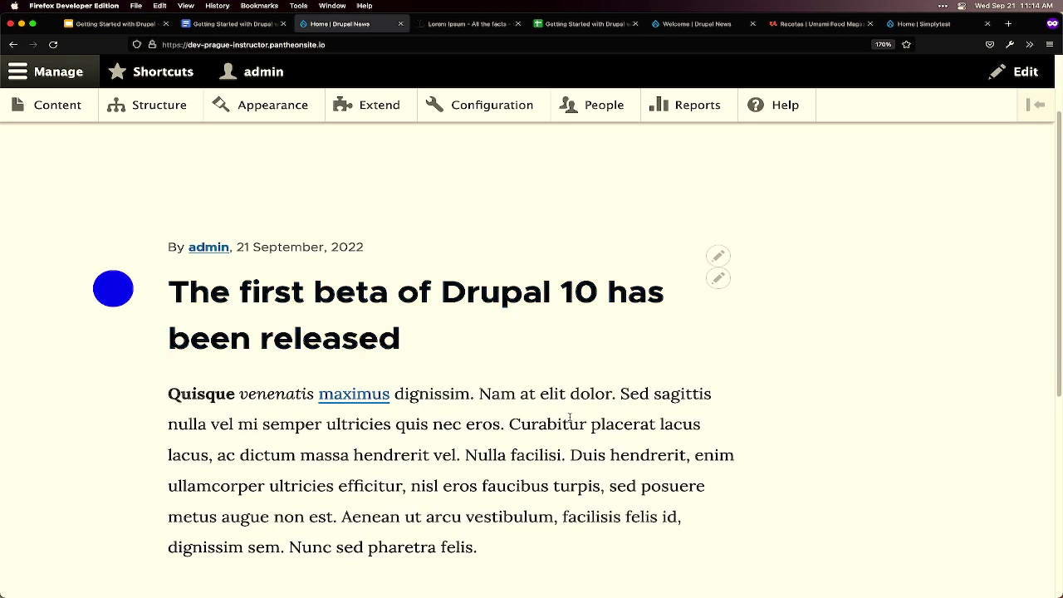
pyautogui.scroll(-2, 569, 418)
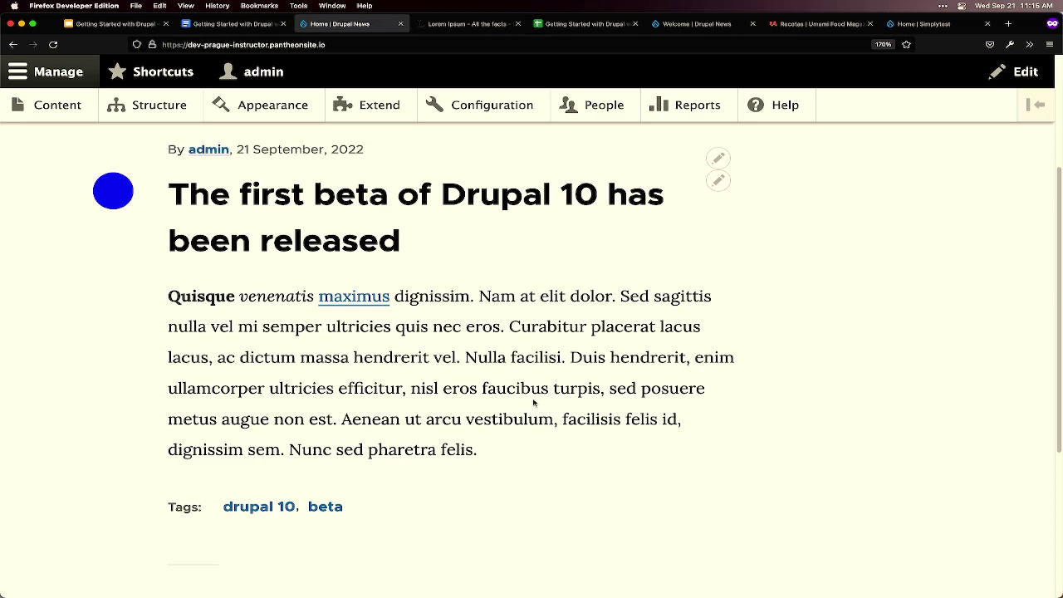
pyautogui.scroll(1, 467, 337)
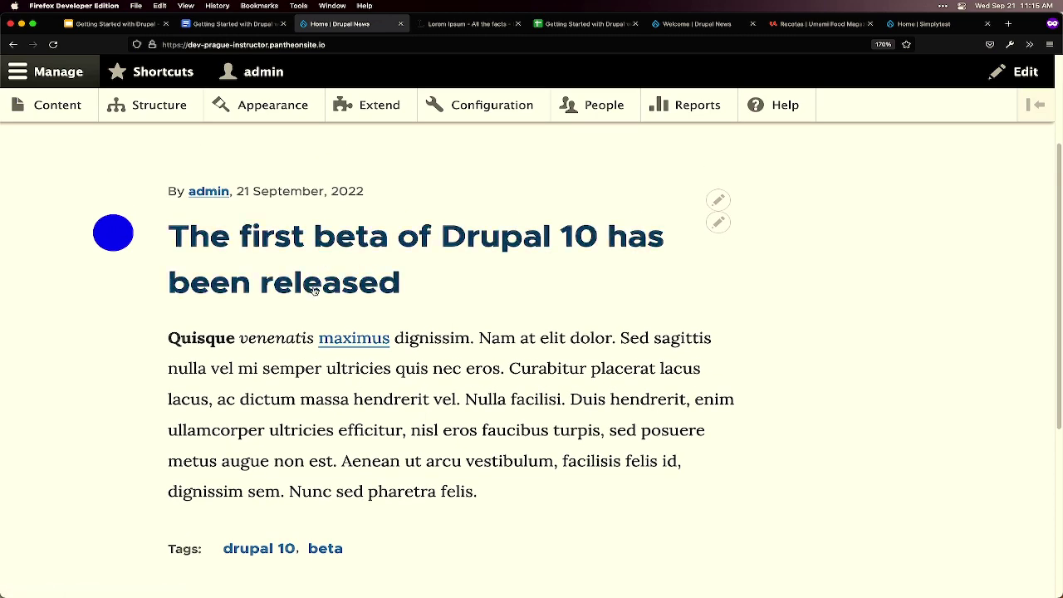
pyautogui.scroll(4, 318, 297)
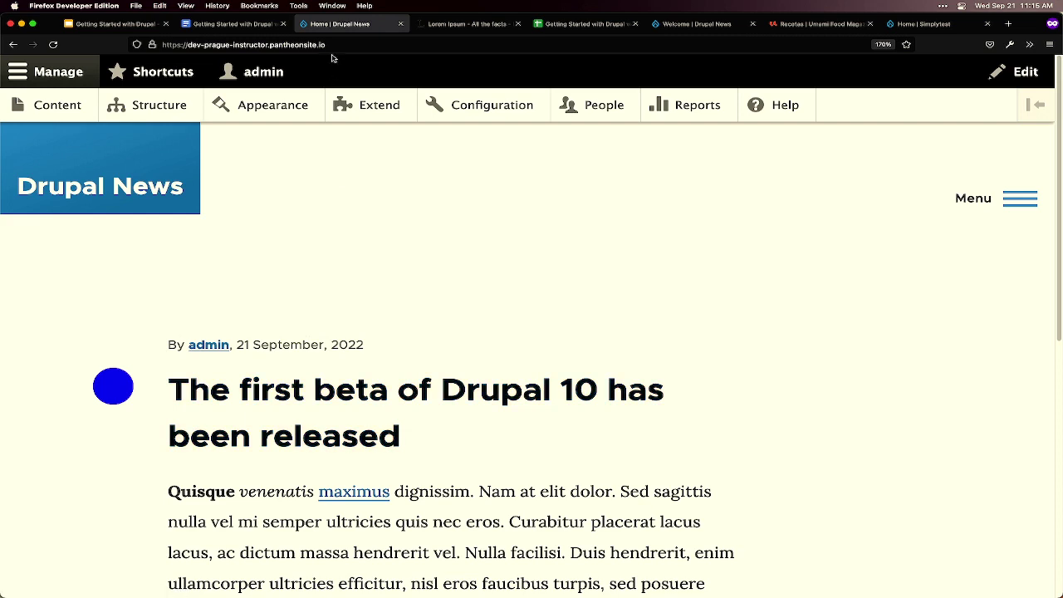
pyautogui.click(115, 191)
pyautogui.scroll(-2, 399, 315)
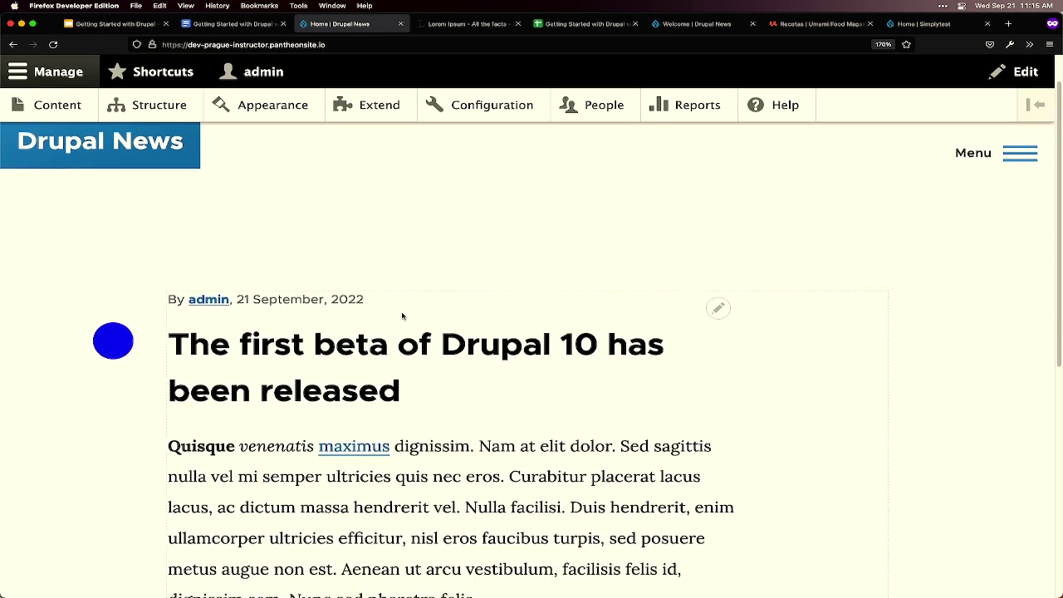
pyautogui.scroll(-6, 402, 316)
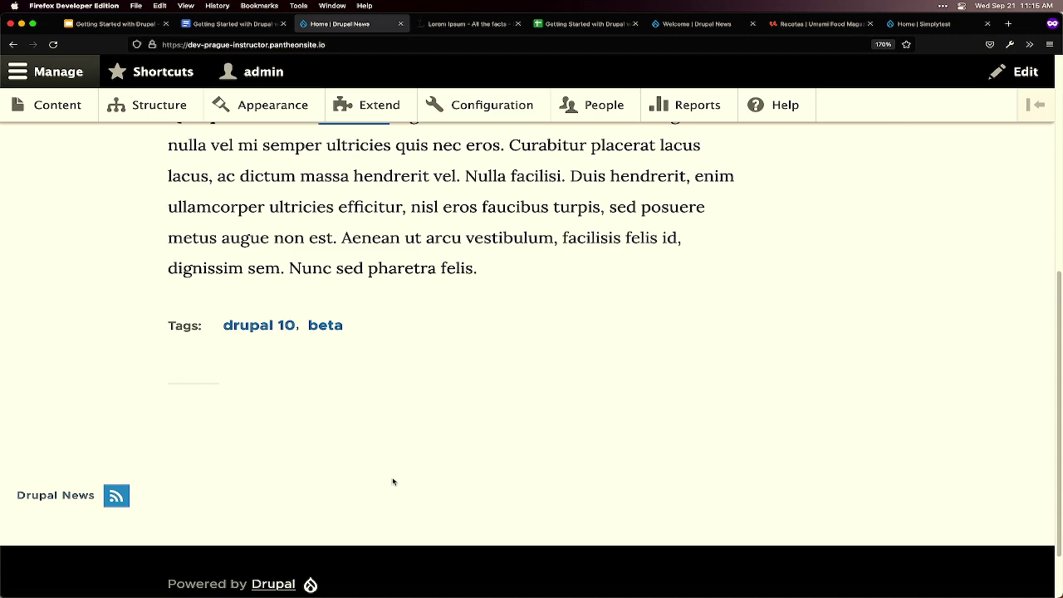
pyautogui.scroll(5, 393, 482)
pyautogui.scroll(3, 393, 478)
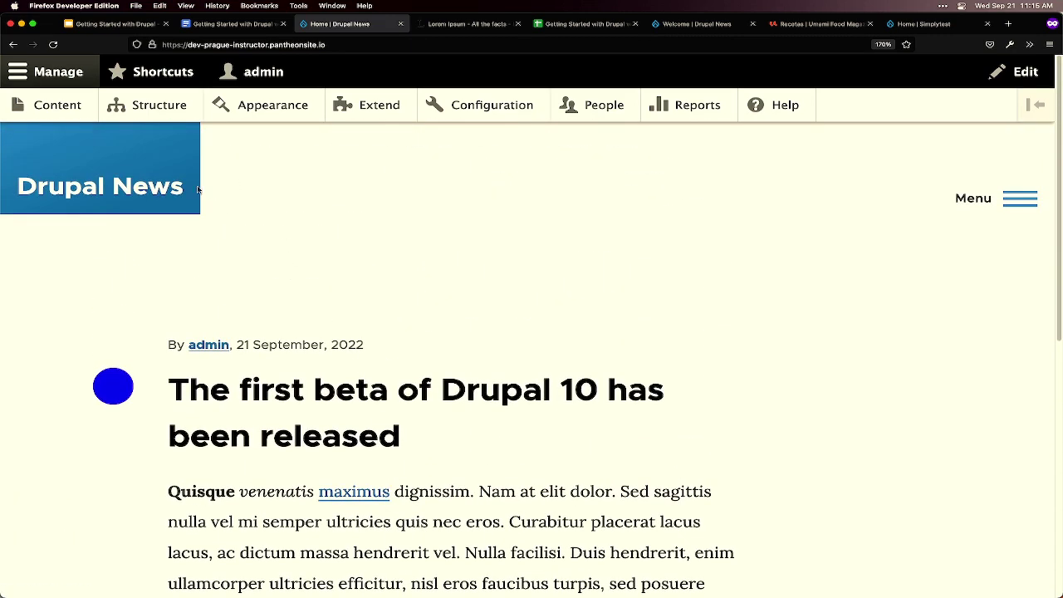
# - Open the Content overview with its title, content type, published status and language filters
pyautogui.click(64, 109)
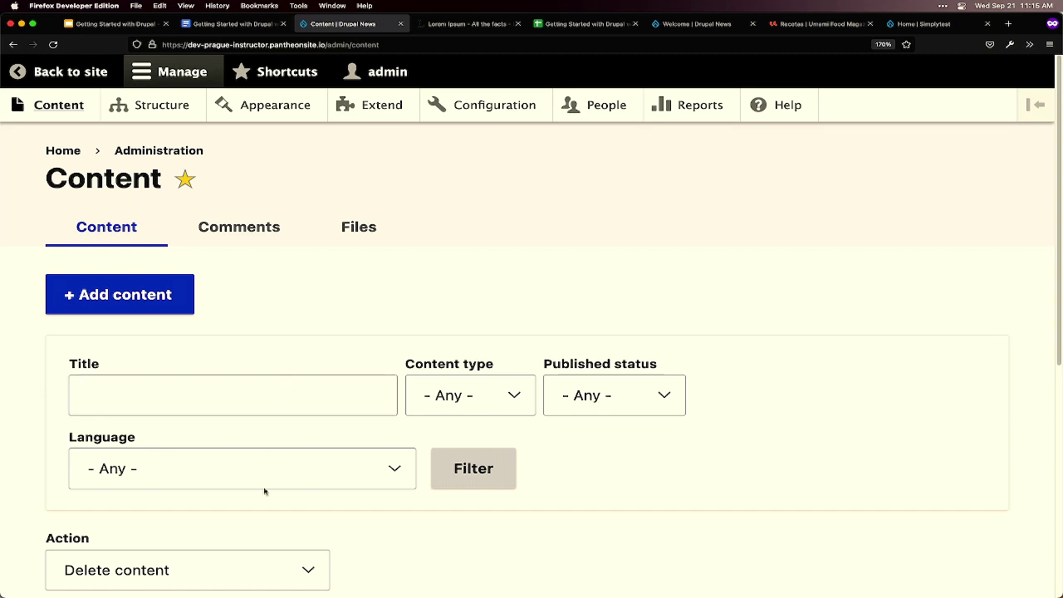
pyautogui.moveTo(249, 593)
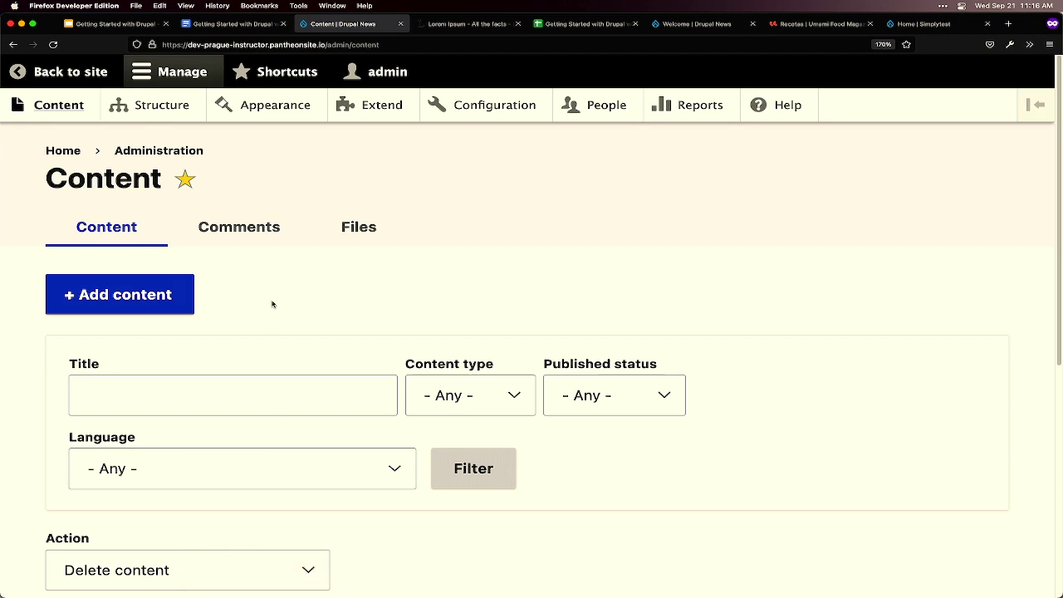
# - Open the Create Article form from Add content
pyautogui.click(161, 305)
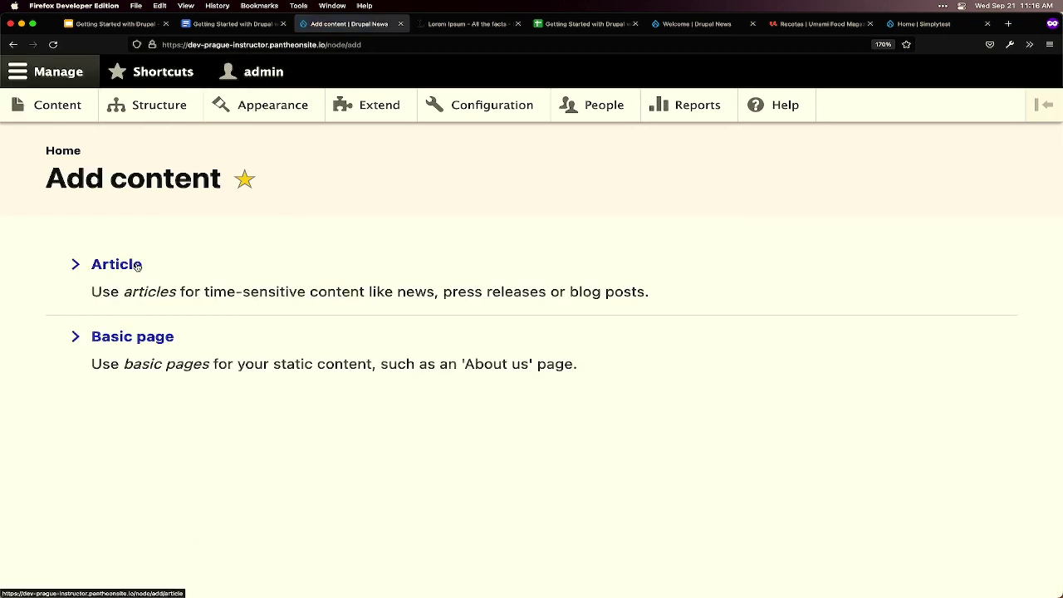
pyautogui.click(137, 265)
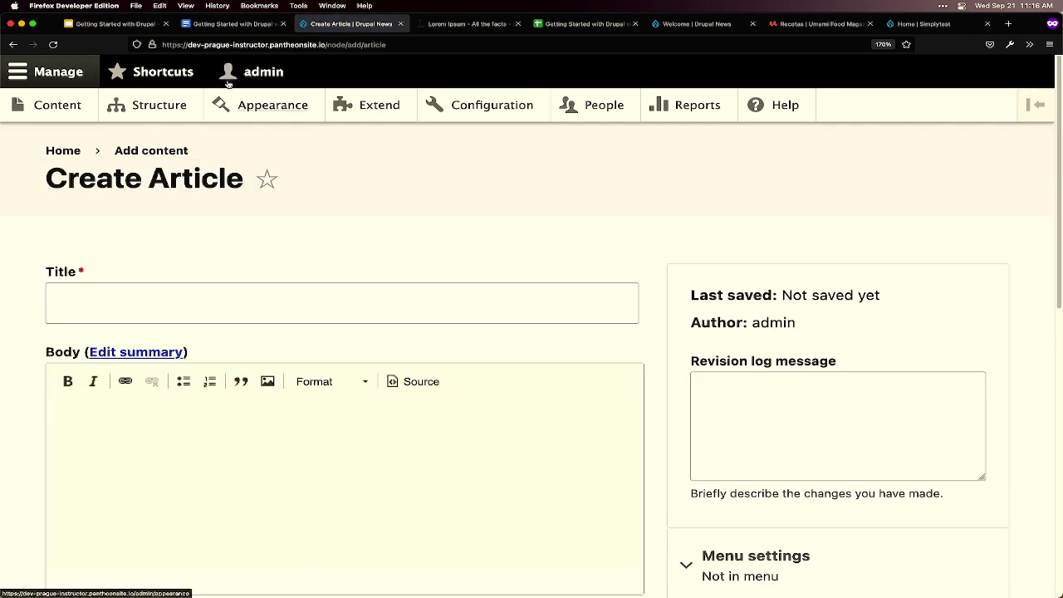
pyautogui.click(260, 23)
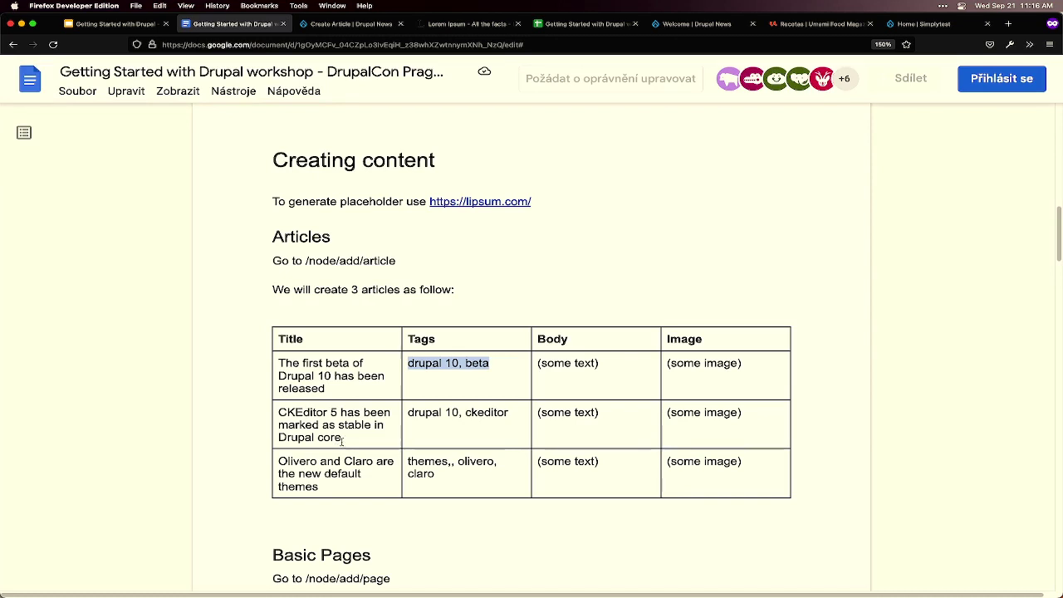
# - Paste the doc's second title 'CKEditor 5 has been marked as stable in Drupal core' as the article Title
pyautogui.moveTo(348, 437); pyautogui.dragTo(280, 412)
pyautogui.hotkey('ctrl', 'c')
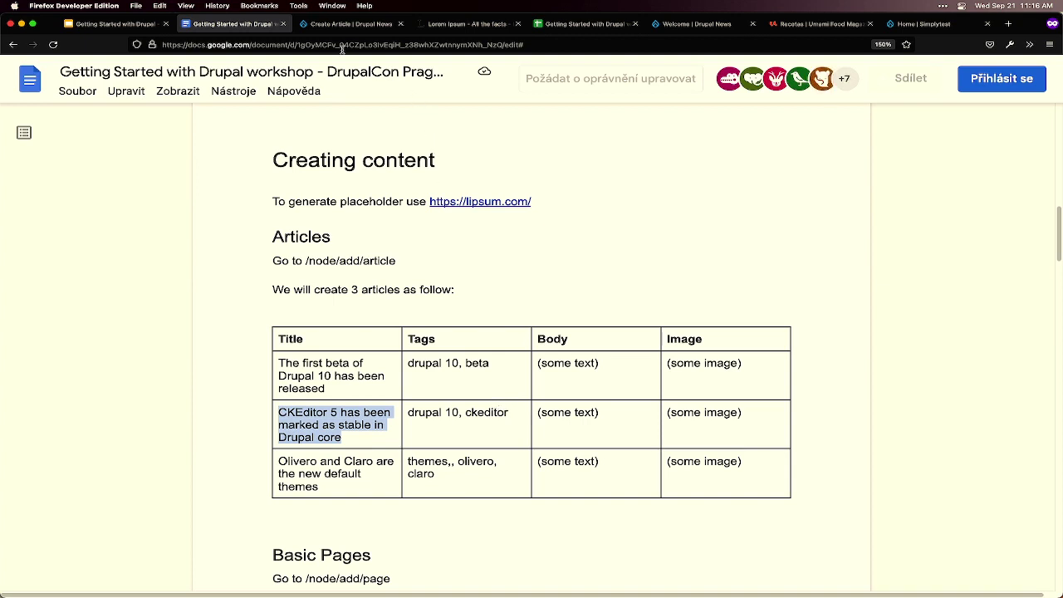
pyautogui.click(339, 25)
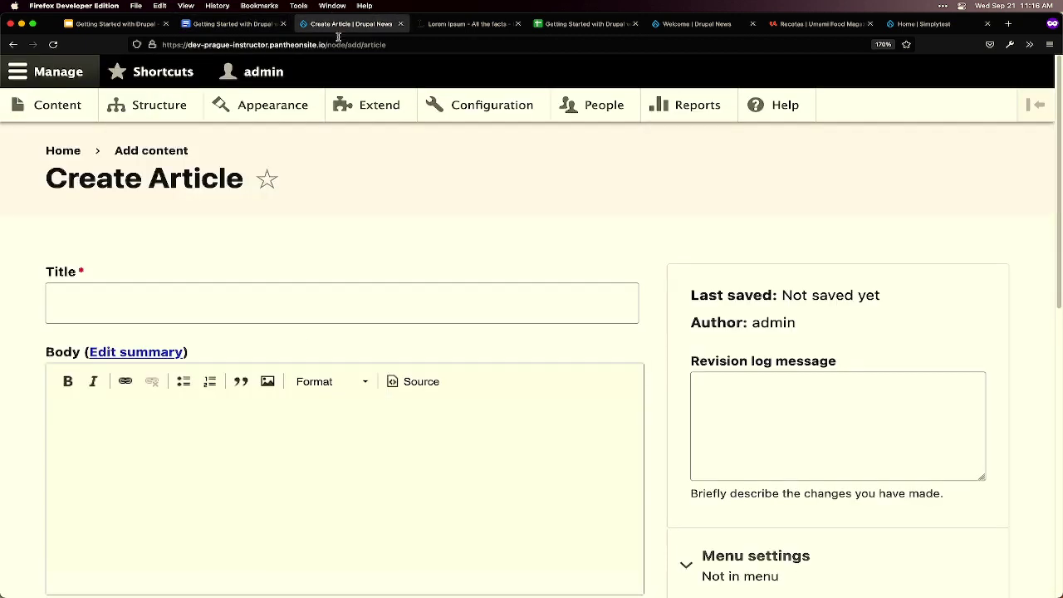
pyautogui.click(235, 313)
pyautogui.hotkey('ctrl', 'v')
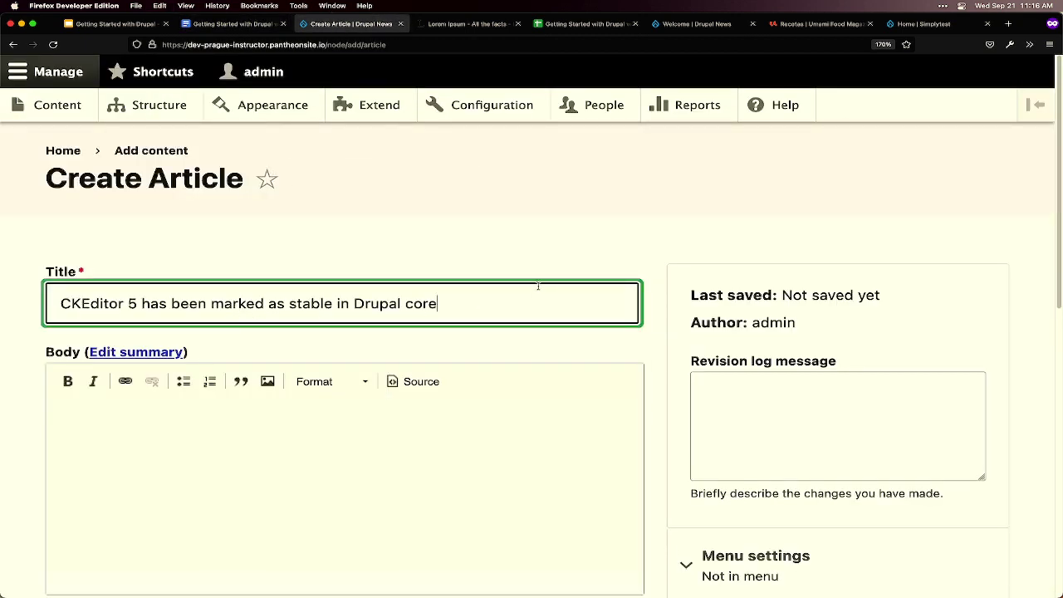
# - Copy several Lorem Ipsum paragraphs from lipsum.com for the article body
pyautogui.click(456, 25)
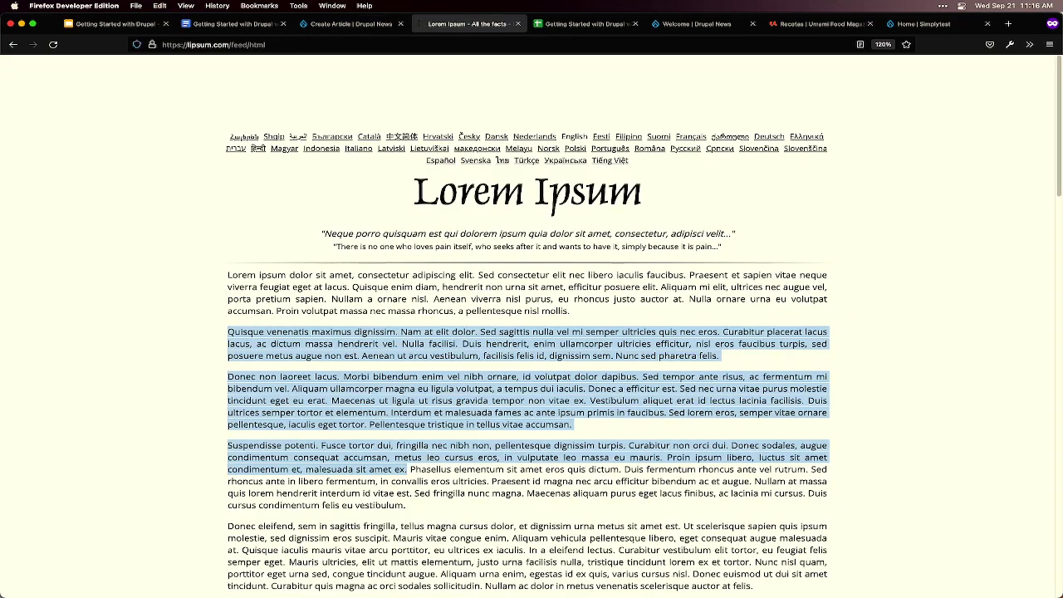
pyautogui.scroll(-3, 422, 310)
pyautogui.moveTo(410, 310); pyautogui.dragTo(570, 476)
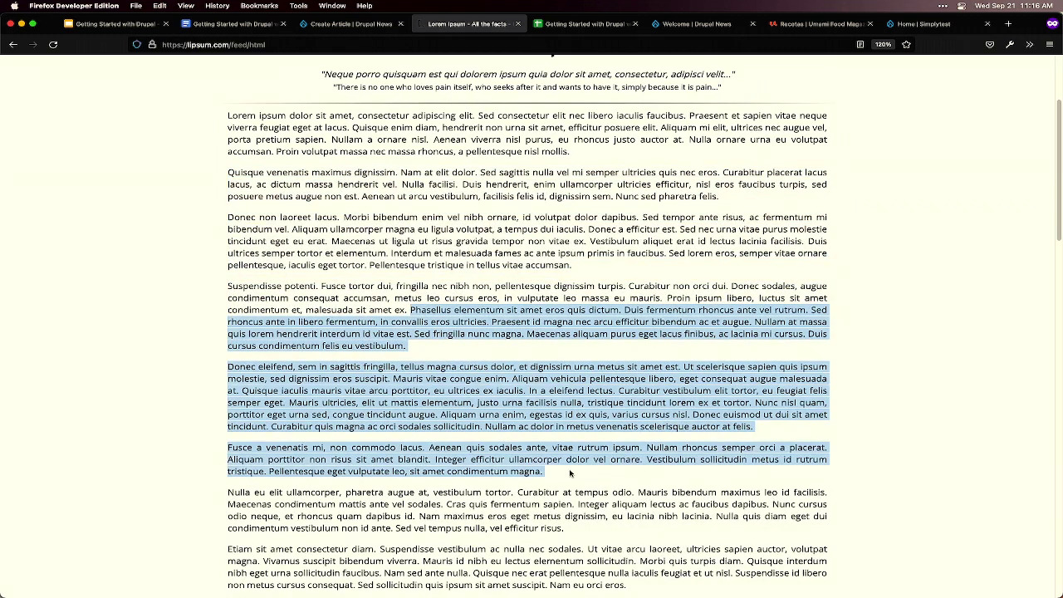
pyautogui.click(355, 23)
pyautogui.click(321, 428)
# - Paste the copied Lorem Ipsum paragraphs into the article Body in Basic HTML
pyautogui.hotkey('ctrl', 'v')
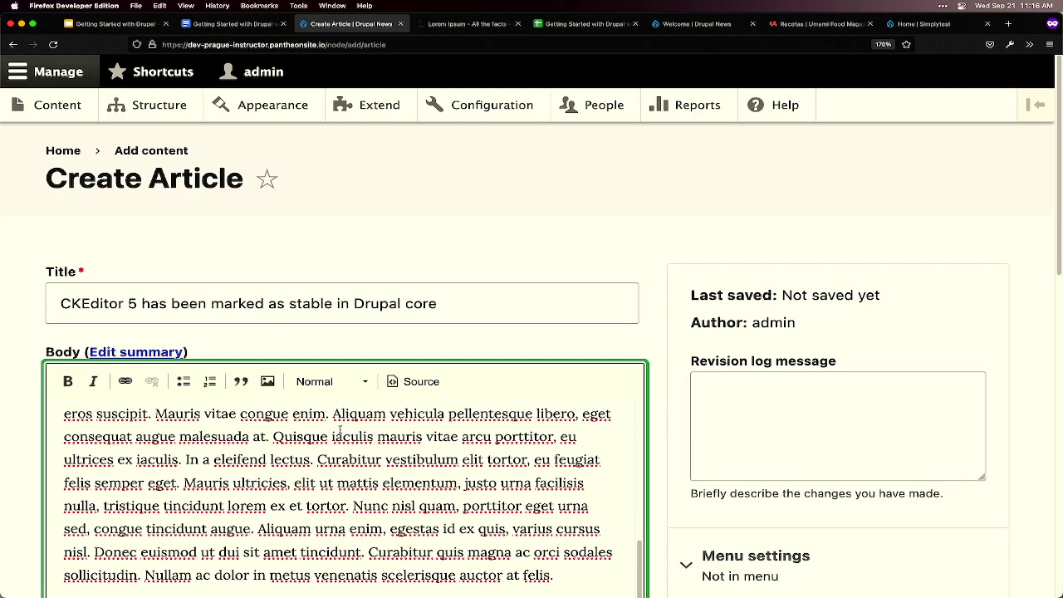
pyautogui.scroll(-3, 342, 419)
pyautogui.scroll(-6, 383, 454)
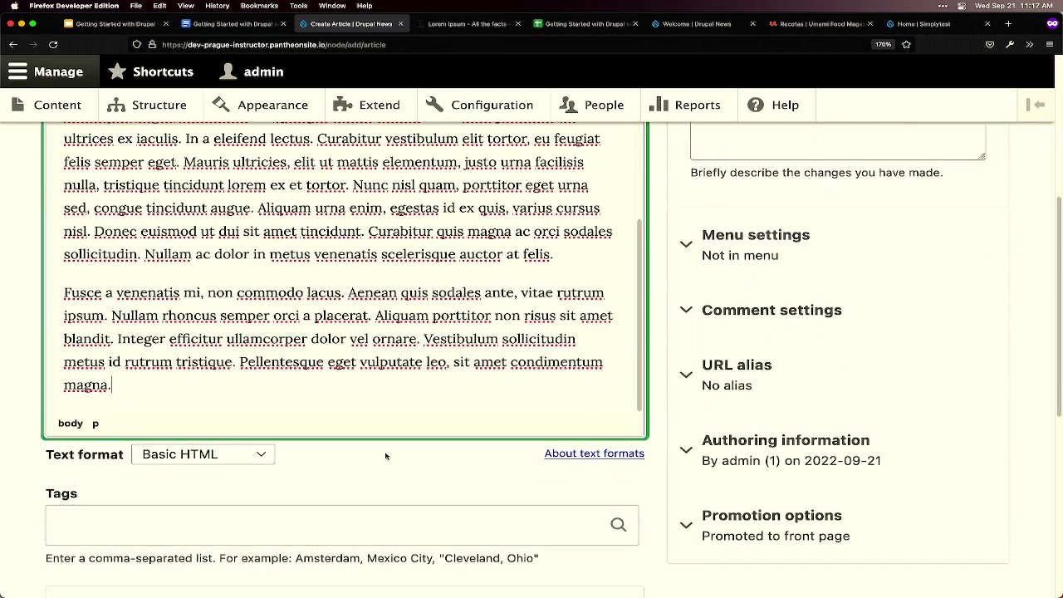
pyautogui.click(415, 400)
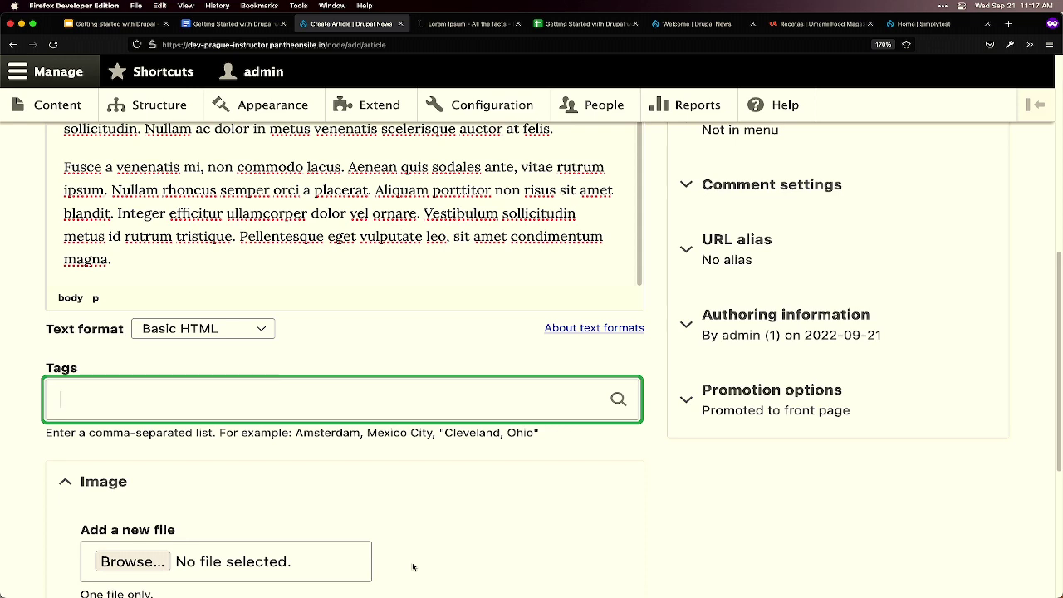
# - Add the existing 'drupal 10' tag from the Tags autocomplete
pyautogui.write('d')
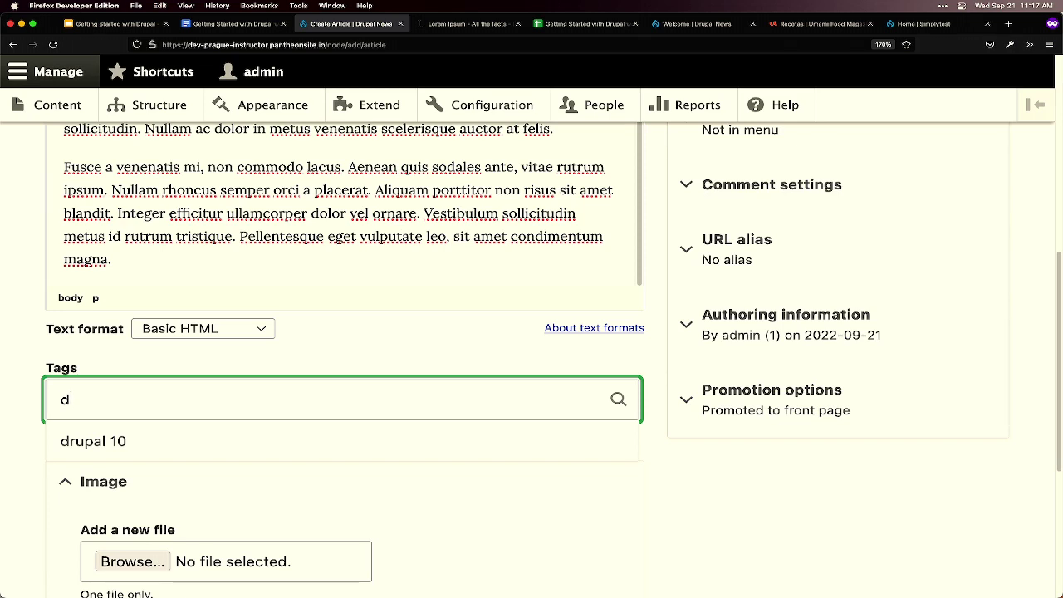
pyautogui.click(105, 447)
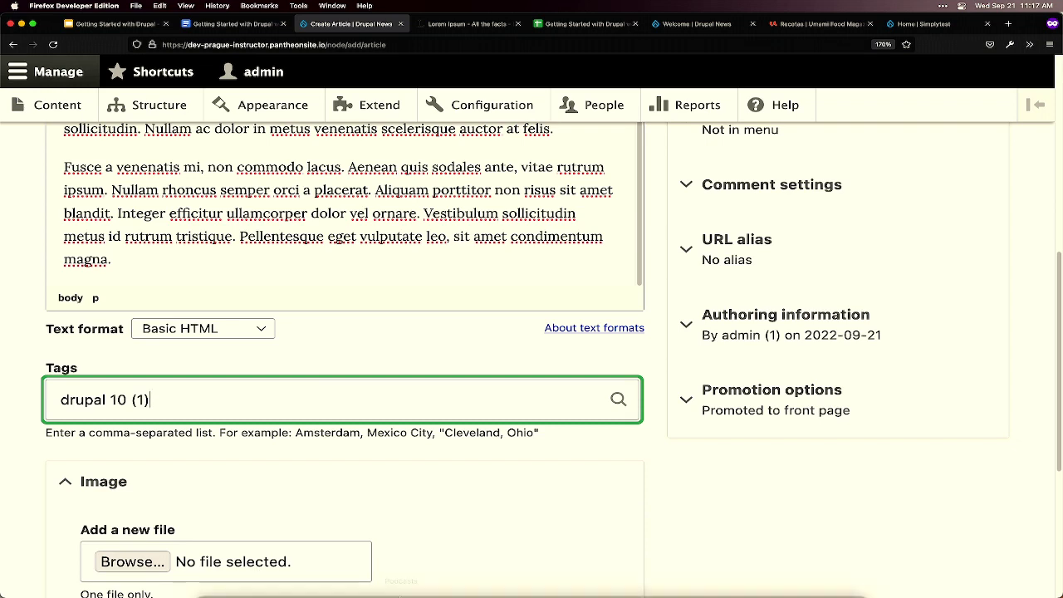
pyautogui.moveTo(401, 591)
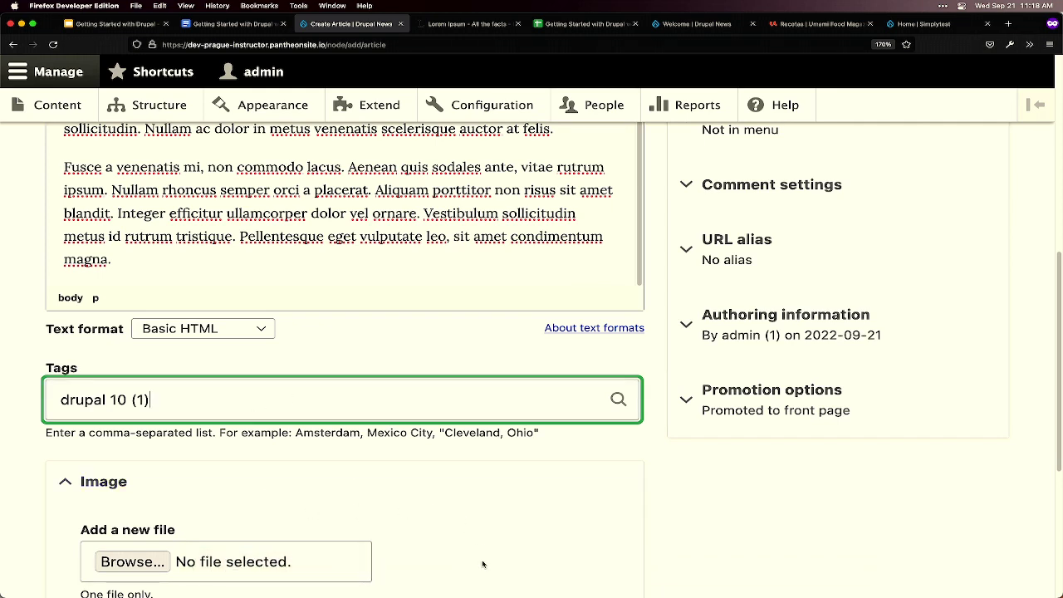
# - Append the 'ckeditor' tag so Tags reads 'drupal 10 (1), ckeditor'
pyautogui.write(',')
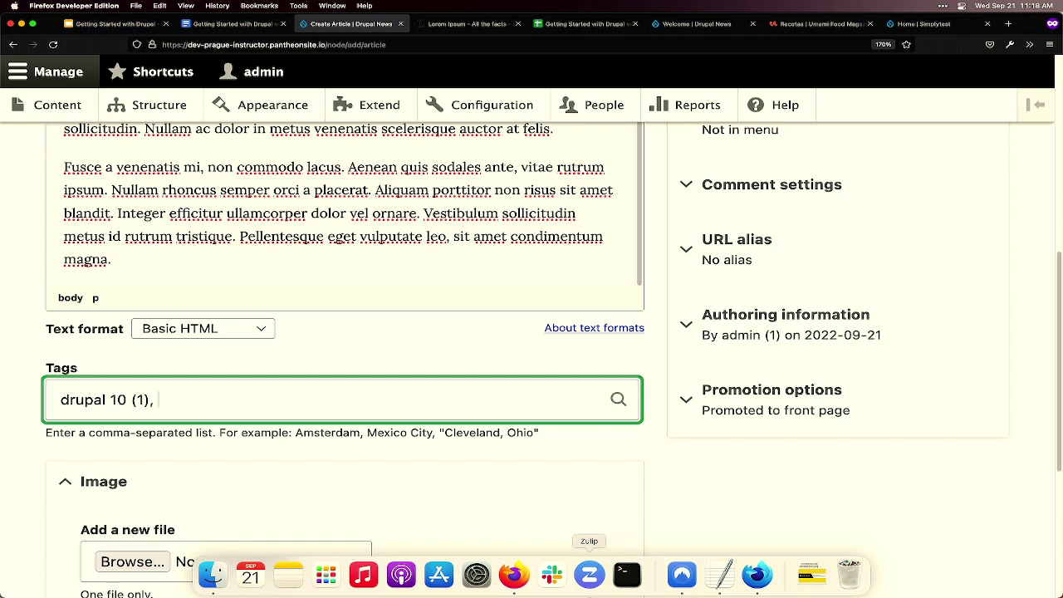
pyautogui.write(' cked')
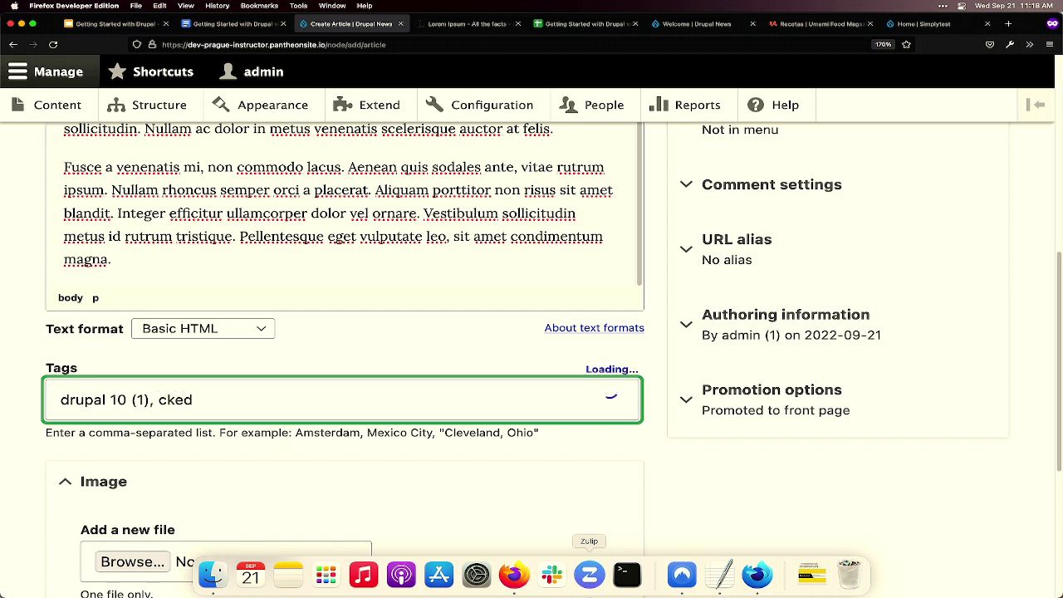
pyautogui.write('itor')
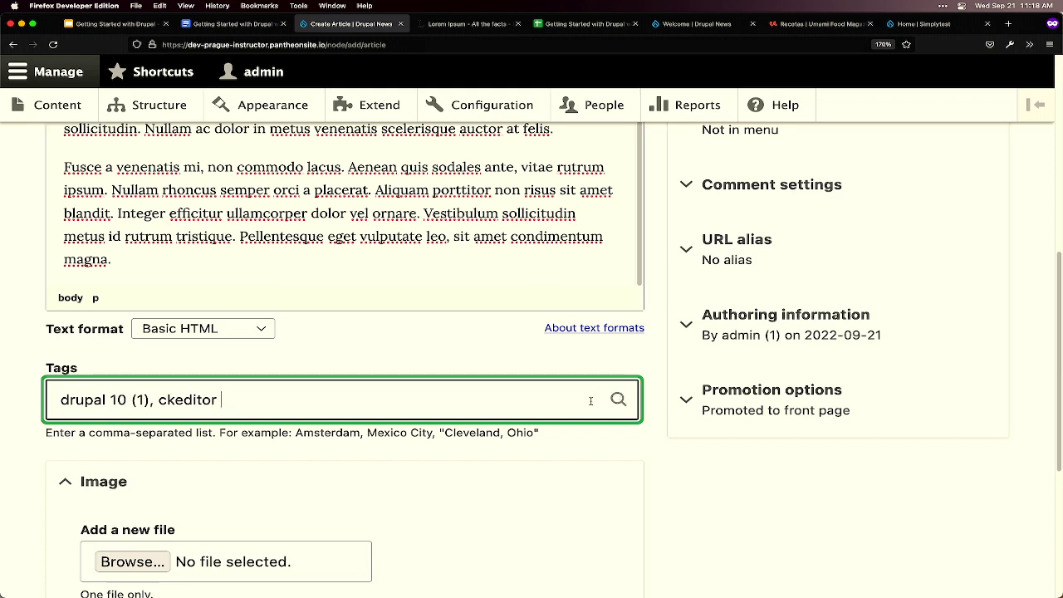
pyautogui.press('BackSpace')
pyautogui.press('BackSpace')
pyautogui.write('r')
pyautogui.moveTo(127, 399); pyautogui.dragTo(35, 402)
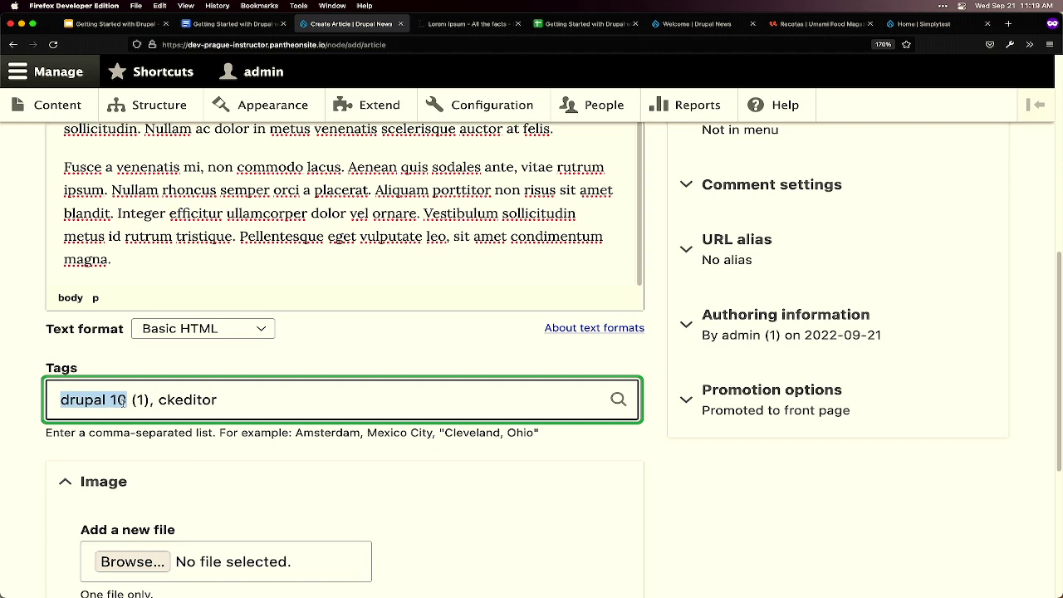
pyautogui.doubleClick(141, 400)
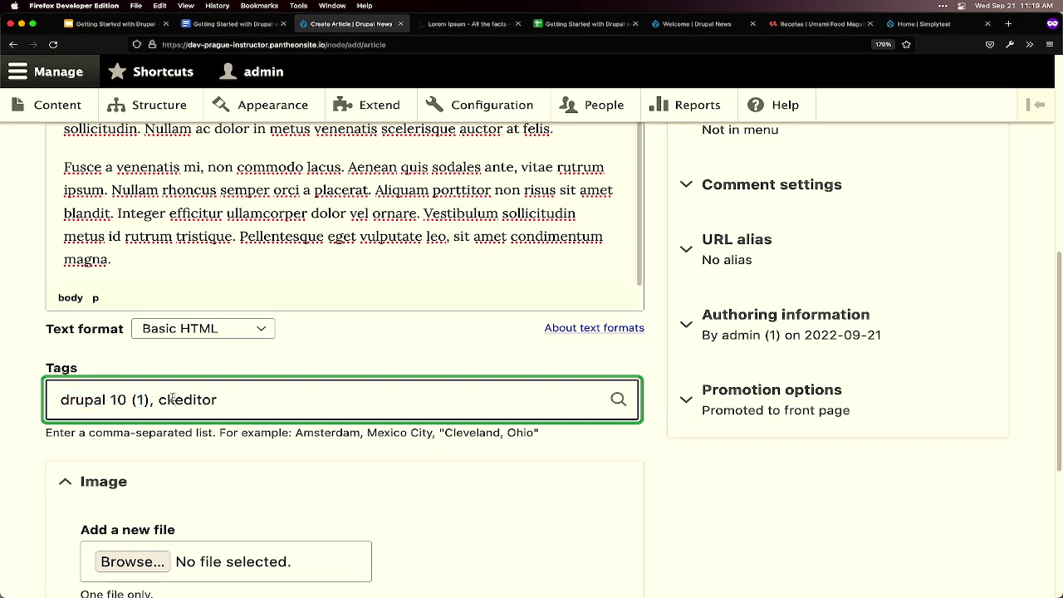
pyautogui.moveTo(160, 400); pyautogui.dragTo(247, 397)
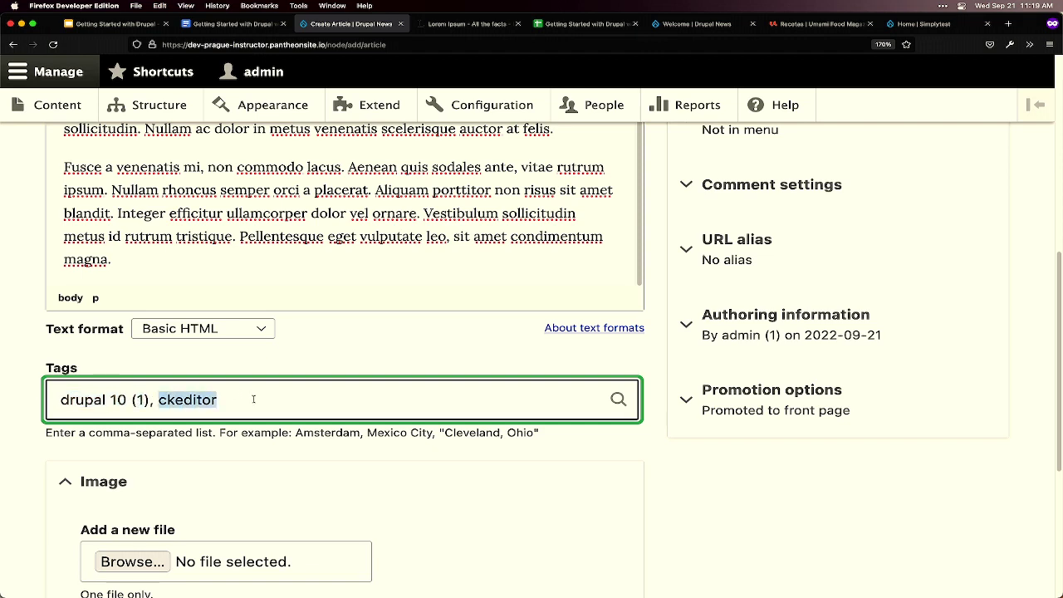
pyautogui.scroll(-1, 328, 425)
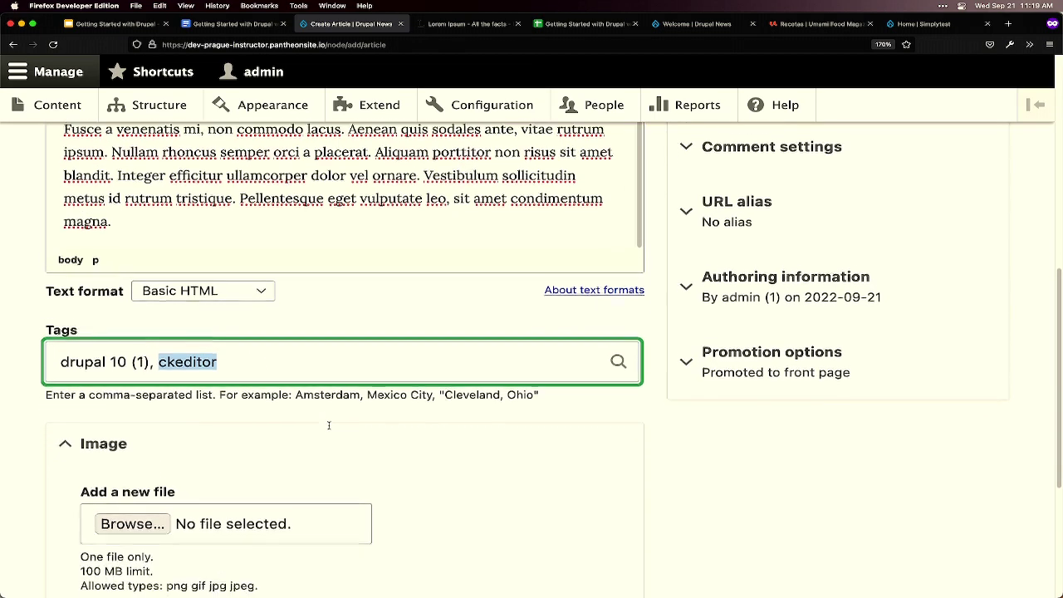
pyautogui.scroll(-2, 328, 425)
# - Upload green.png with alt text 'Green rectangle' and save the CKEditor 5 article
pyautogui.click(133, 450)
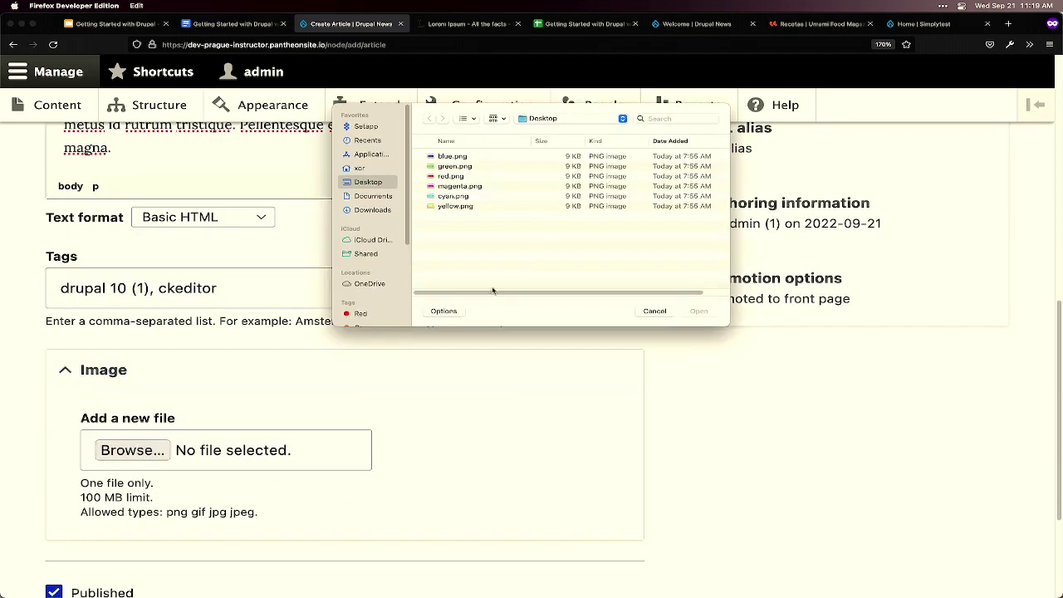
pyautogui.doubleClick(450, 167)
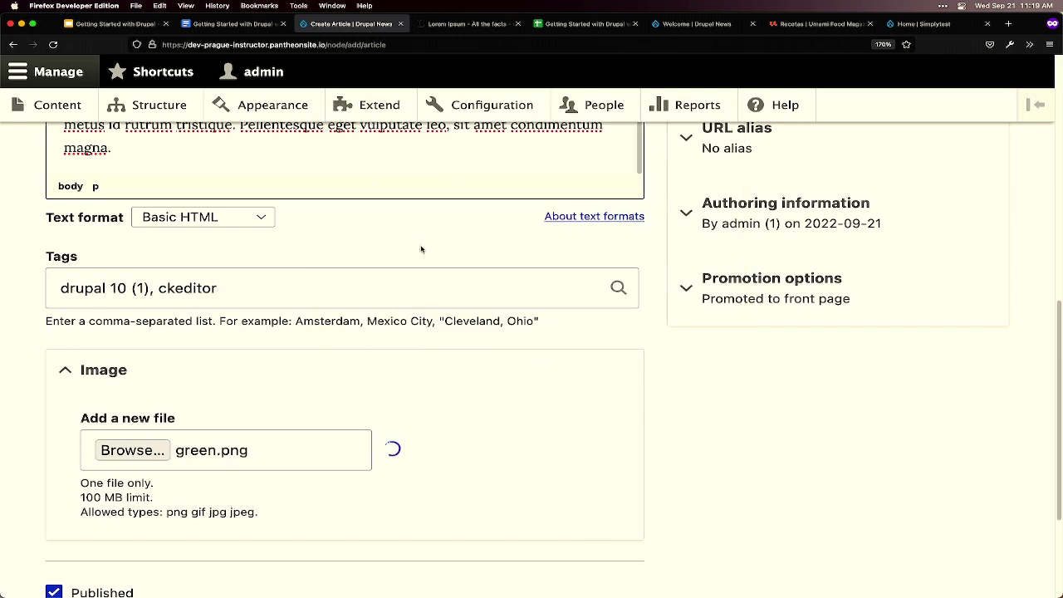
pyautogui.write('Gree')
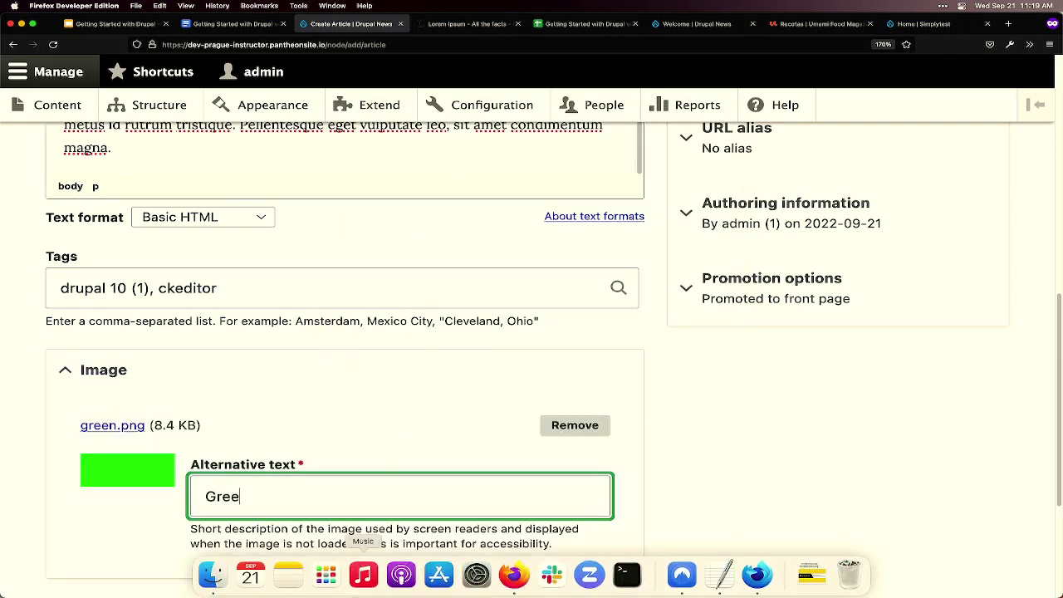
pyautogui.press('BackSpace')
pyautogui.write('n')
pyautogui.press('BackSpace')
pyautogui.write('en recr')
pyautogui.press('BackSpace')
pyautogui.write('tangle')
pyautogui.scroll(-4, 385, 322)
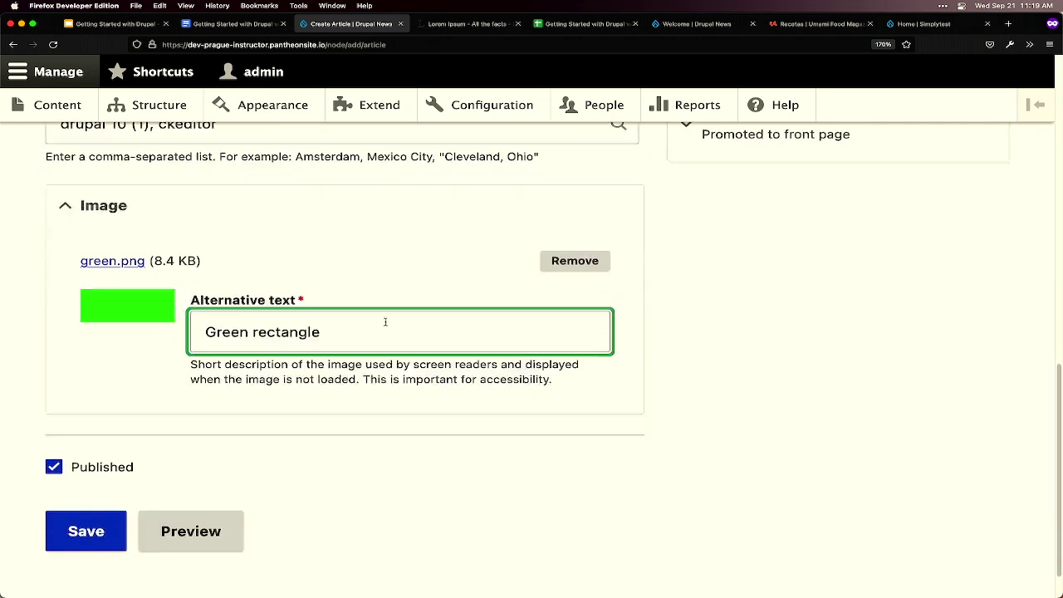
pyautogui.click(98, 477)
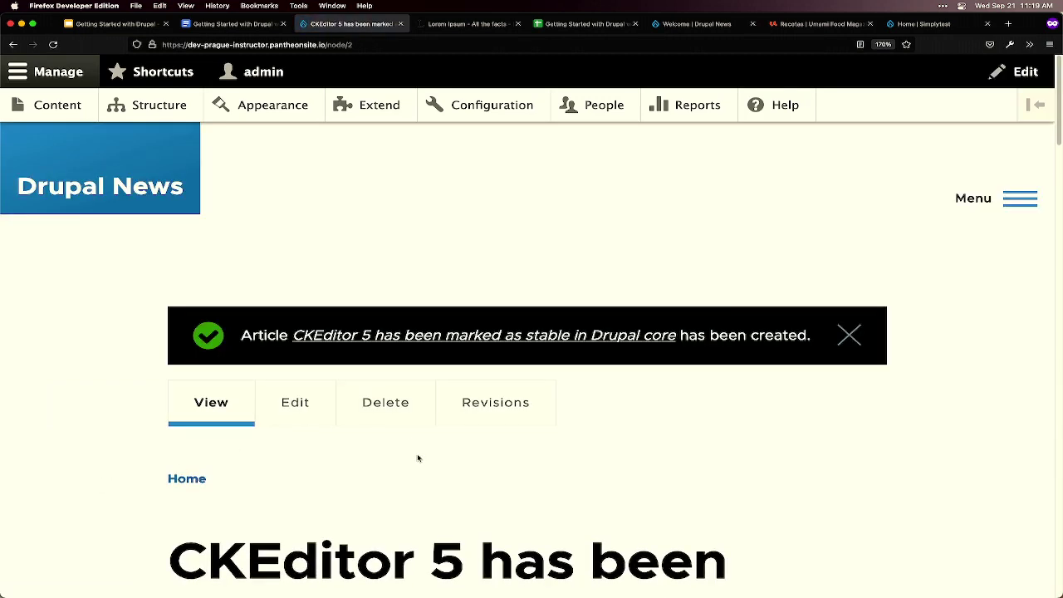
# - Go to the Drupal News front page and scroll through the new CKEditor 5 article teaser
pyautogui.scroll(-3, 417, 457)
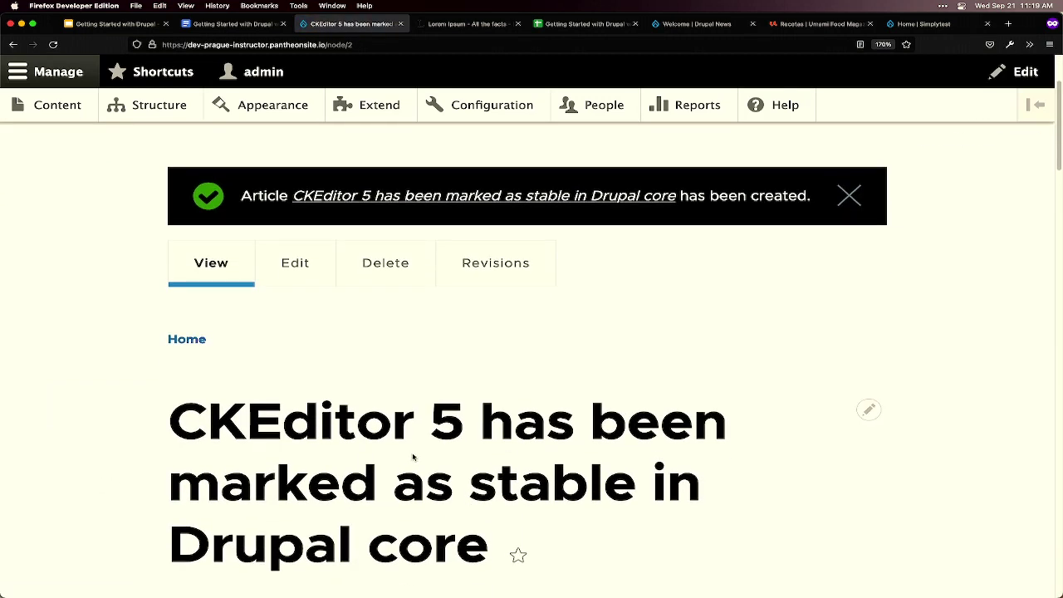
pyautogui.scroll(3, 402, 452)
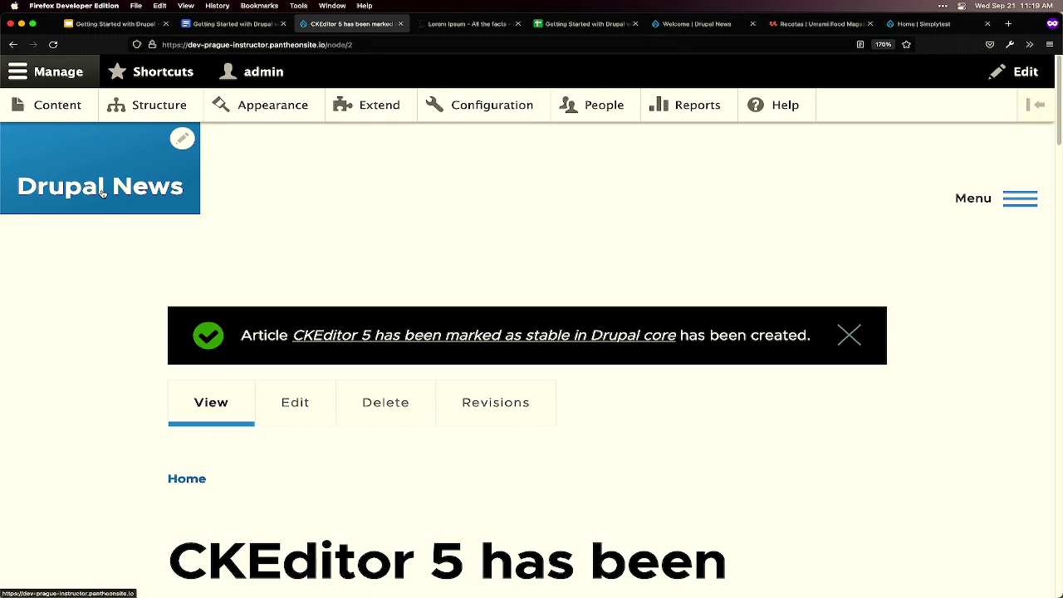
pyautogui.click(102, 193)
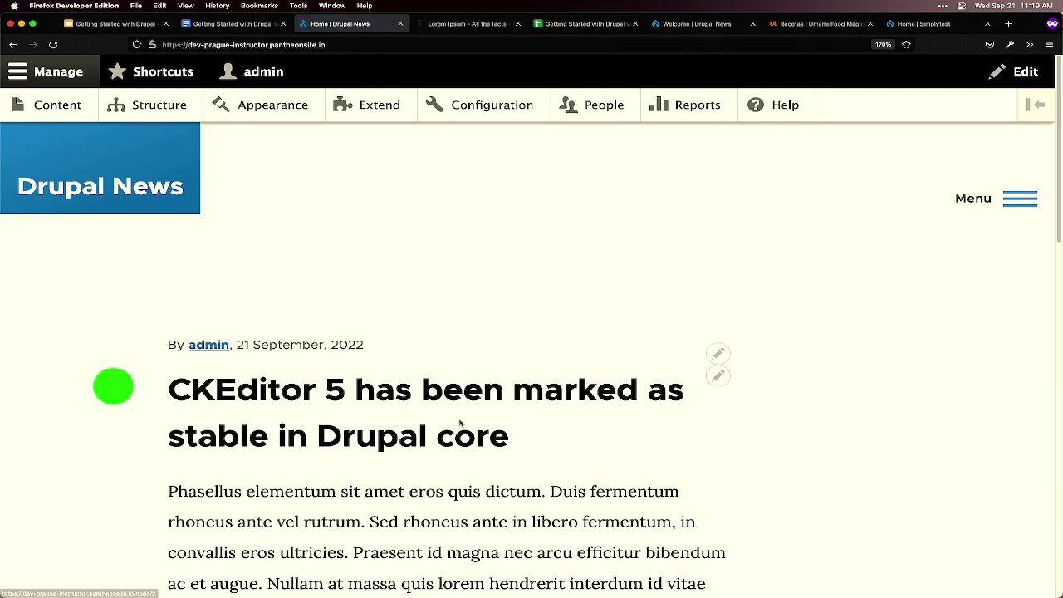
pyautogui.scroll(-3, 679, 493)
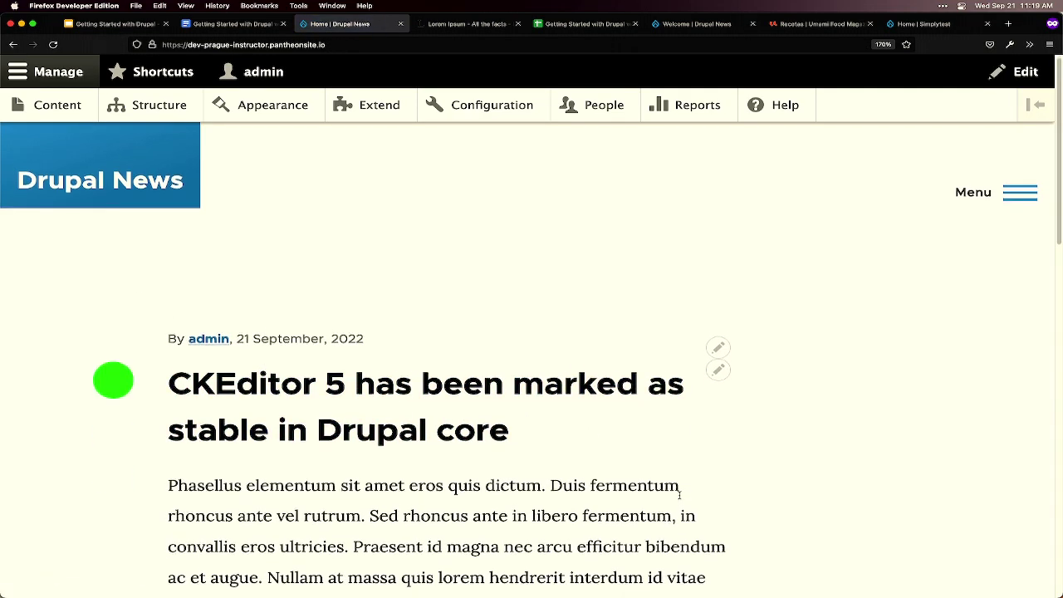
pyautogui.scroll(-1, 679, 490)
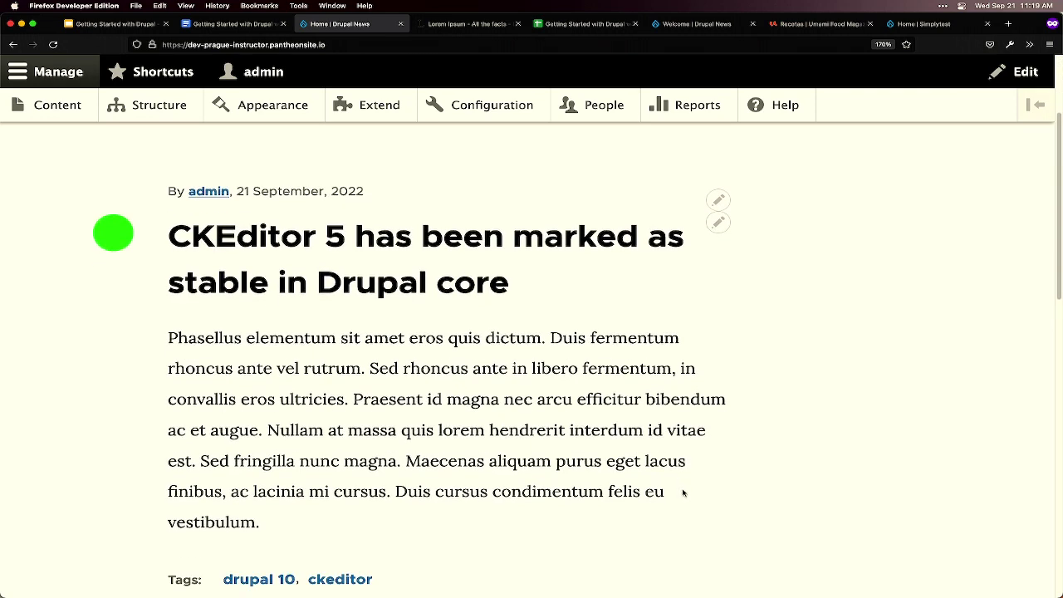
pyautogui.scroll(-1, 683, 493)
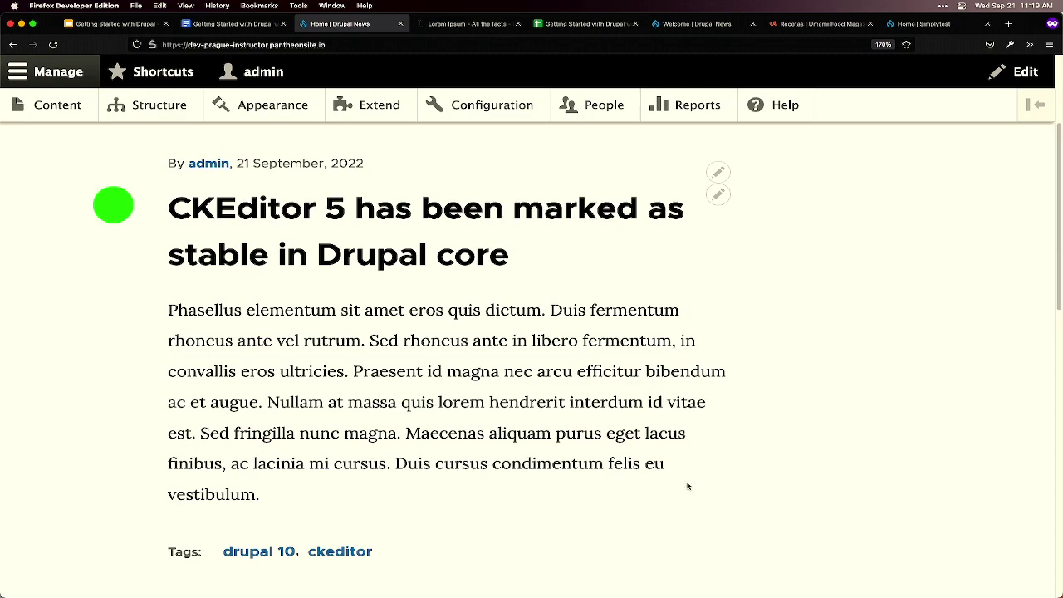
pyautogui.scroll(-2, 687, 485)
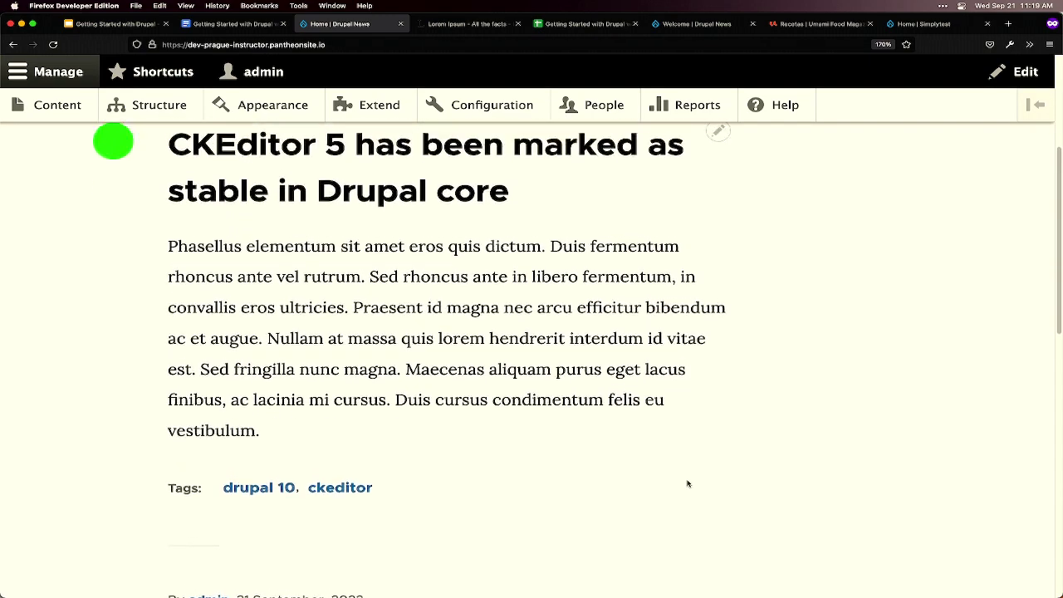
pyautogui.scroll(6, 688, 484)
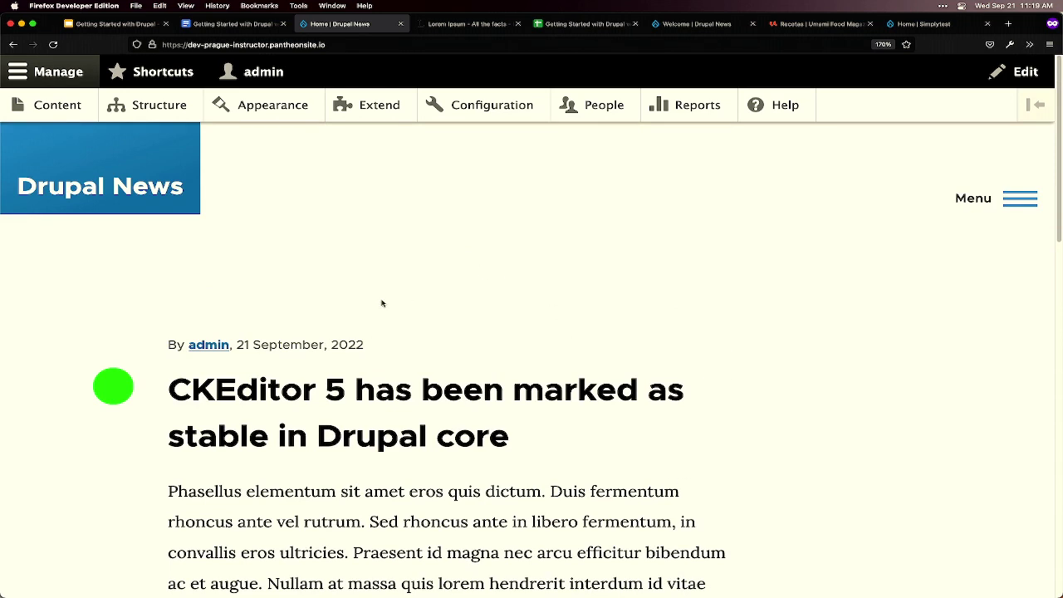
pyautogui.click(351, 43)
pyautogui.press('super+c')
pyautogui.click(350, 43)
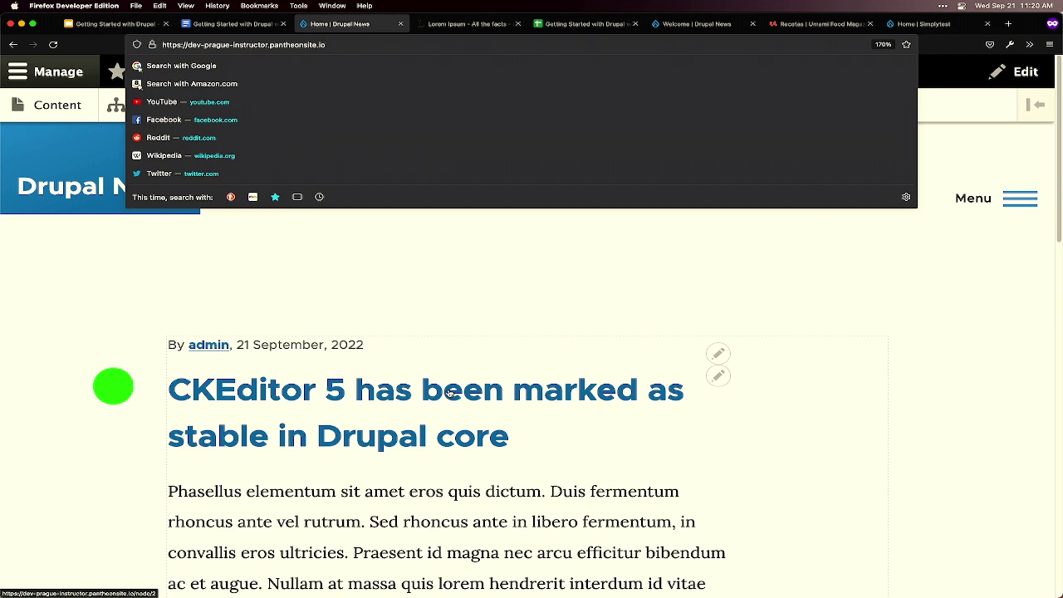
# - Go to node/add and start creating a new Article
pyautogui.press('super+v')
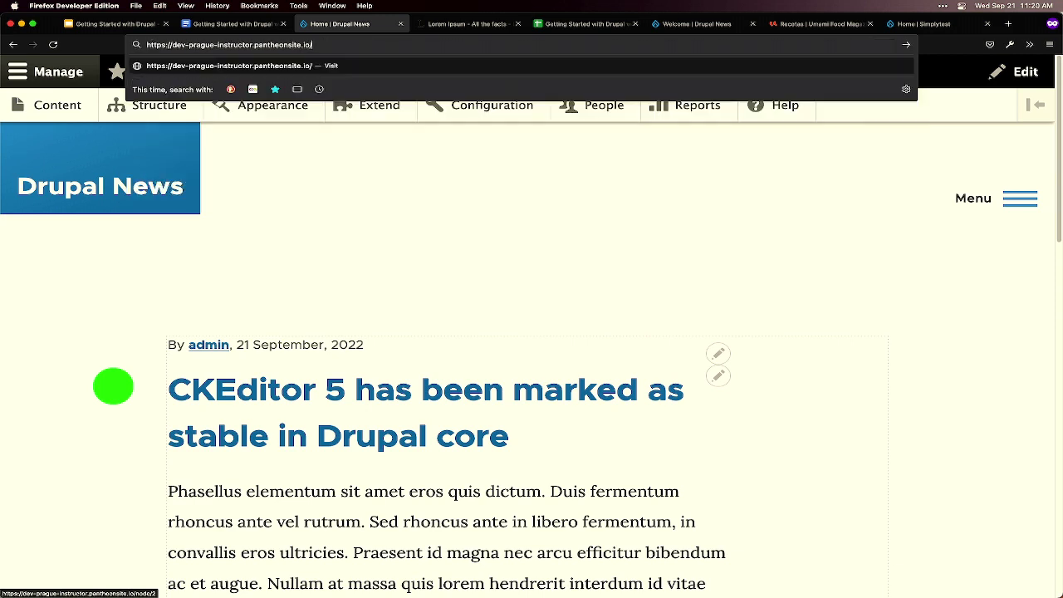
pyautogui.write('node/add')
pyautogui.press('Return')
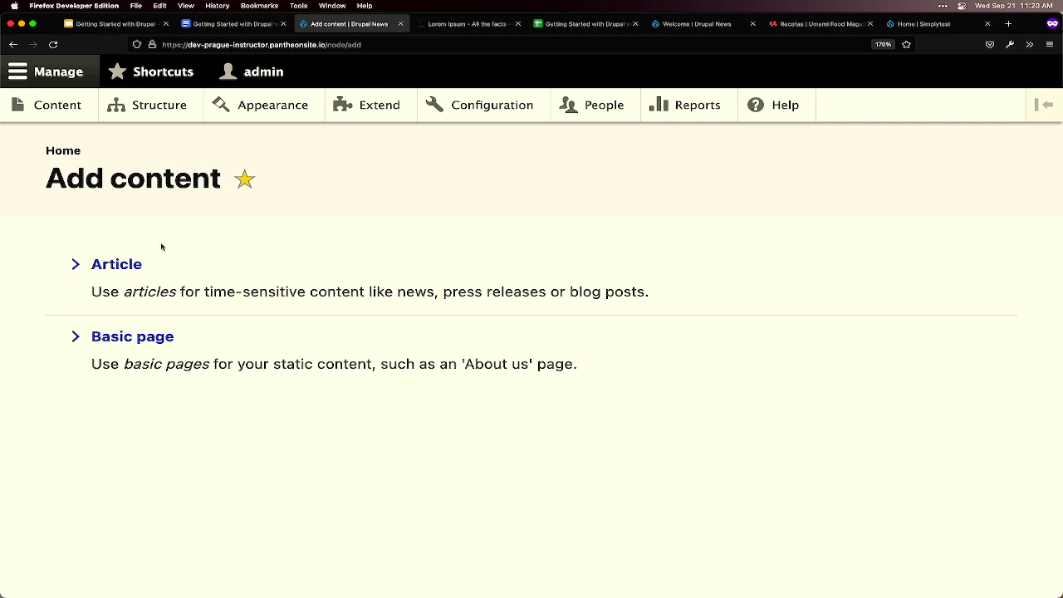
pyautogui.click(129, 265)
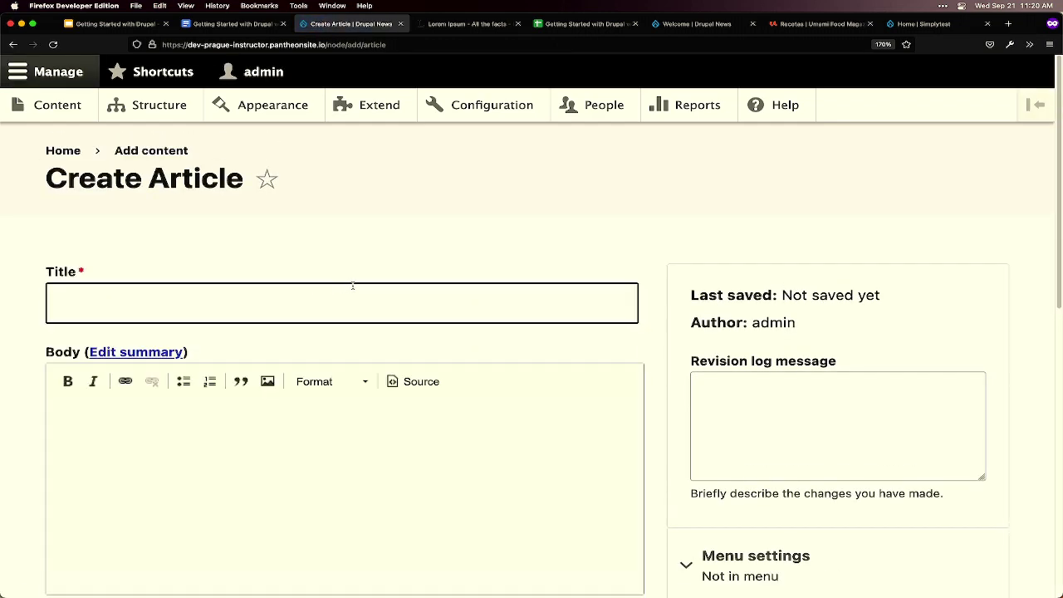
# - Title the article 'Olivero and Claro are the new default themes', copied from the workshop notes
pyautogui.hotkey('ctrl', 'shift', 'Tab')
pyautogui.moveTo(318, 488); pyautogui.dragTo(281, 461)
pyautogui.press('super+c')
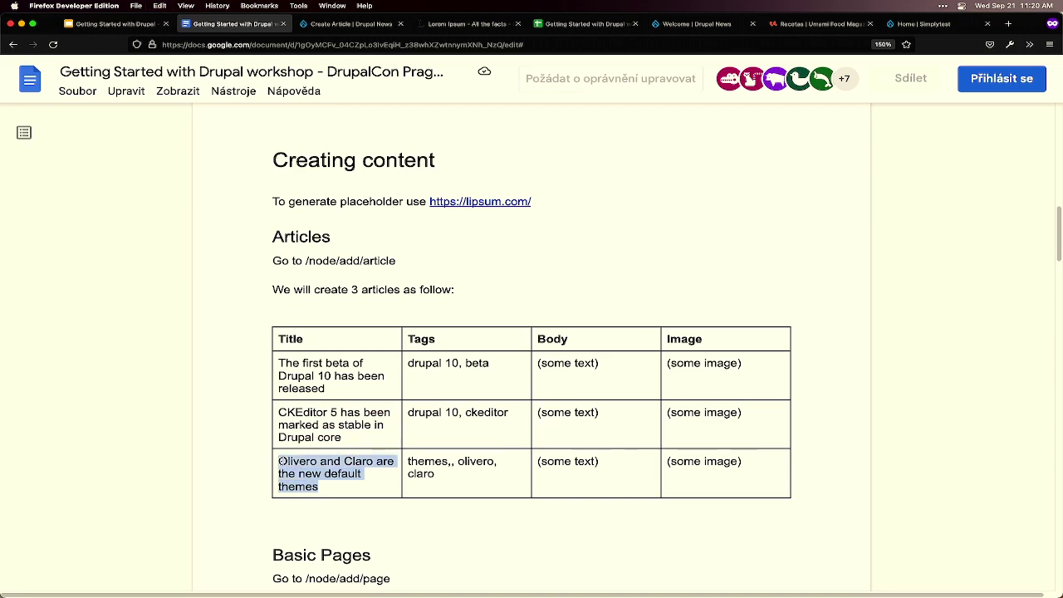
pyautogui.hotkey('ctrl', 'Tab')
pyautogui.click(200, 312)
pyautogui.press('super+v')
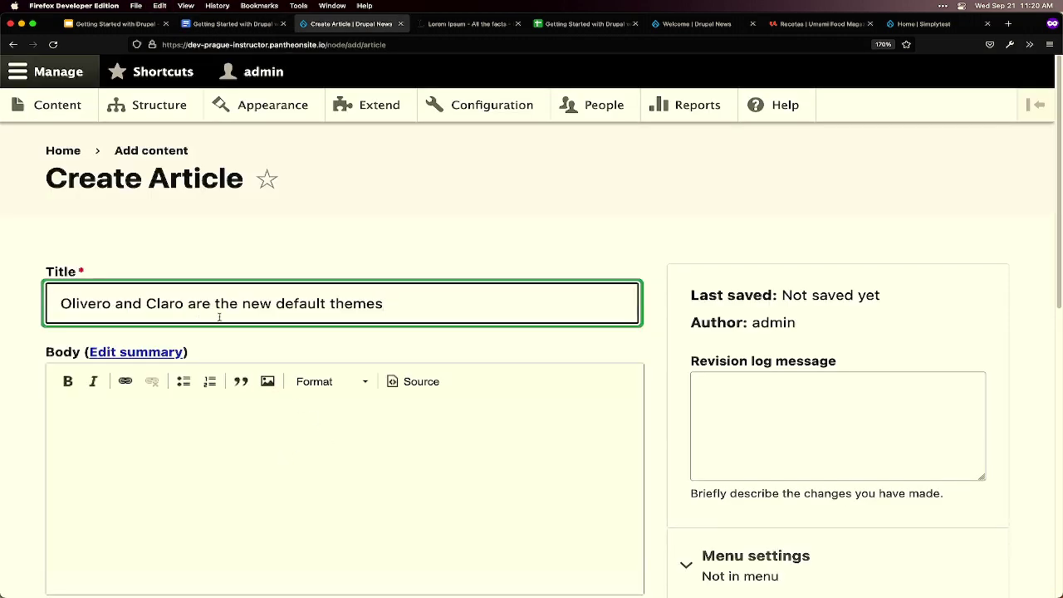
# - Fill the article body with placeholder paragraphs copied from the lorem ipsum page
pyautogui.hotkey('ctrl', 'Tab')
pyautogui.scroll(-2, 417, 362)
pyautogui.scroll(-3, 417, 361)
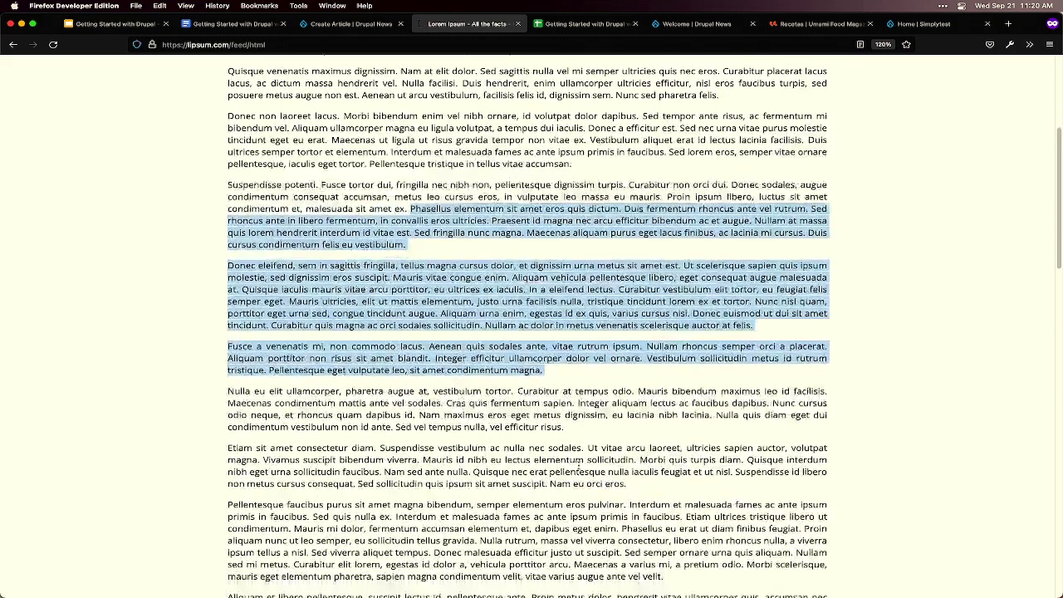
pyautogui.moveTo(628, 455); pyautogui.dragTo(226, 368)
pyautogui.press('super+c')
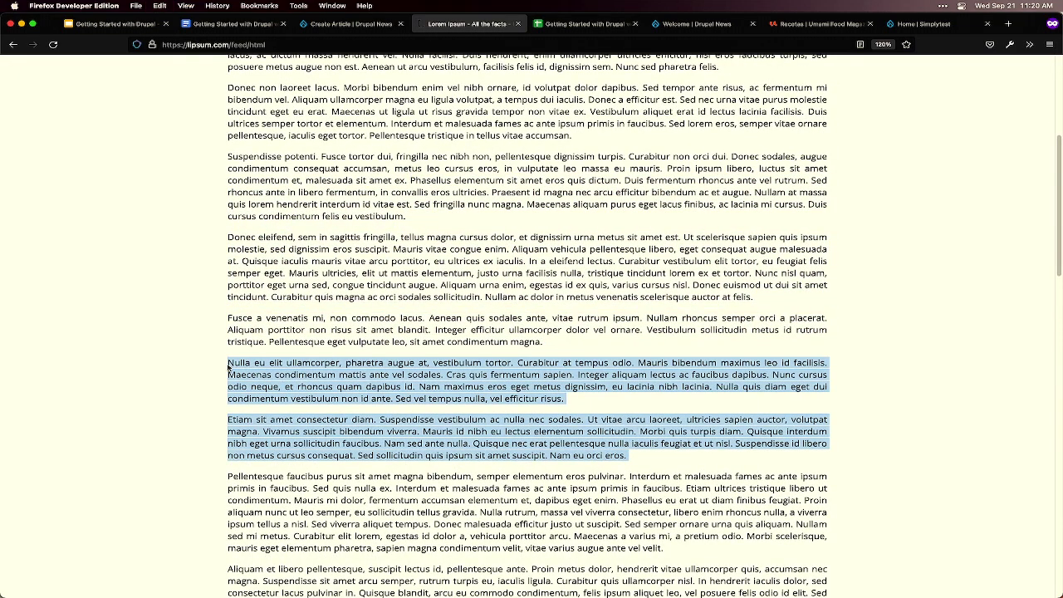
pyautogui.hotkey('ctrl', 'shift', 'Tab')
pyautogui.click(273, 413)
pyautogui.press('super+v')
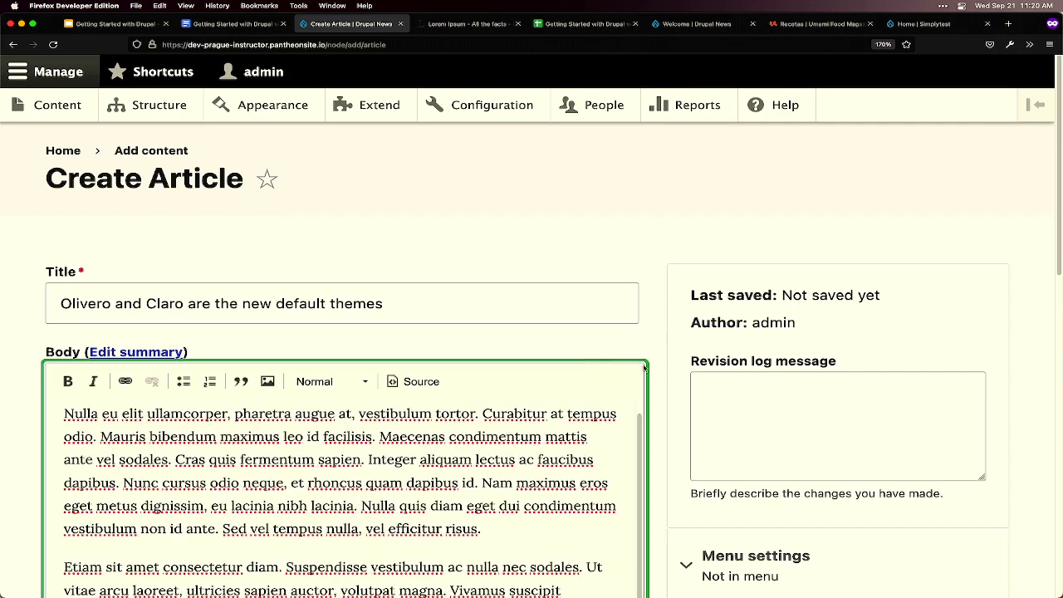
pyautogui.scroll(-1, 661, 370)
pyautogui.scroll(-3, 662, 370)
# - Add the tags themes, olivero, claro, removing the doubled comma after themes
pyautogui.hotkey('ctrl', 'shift', 'Tab')
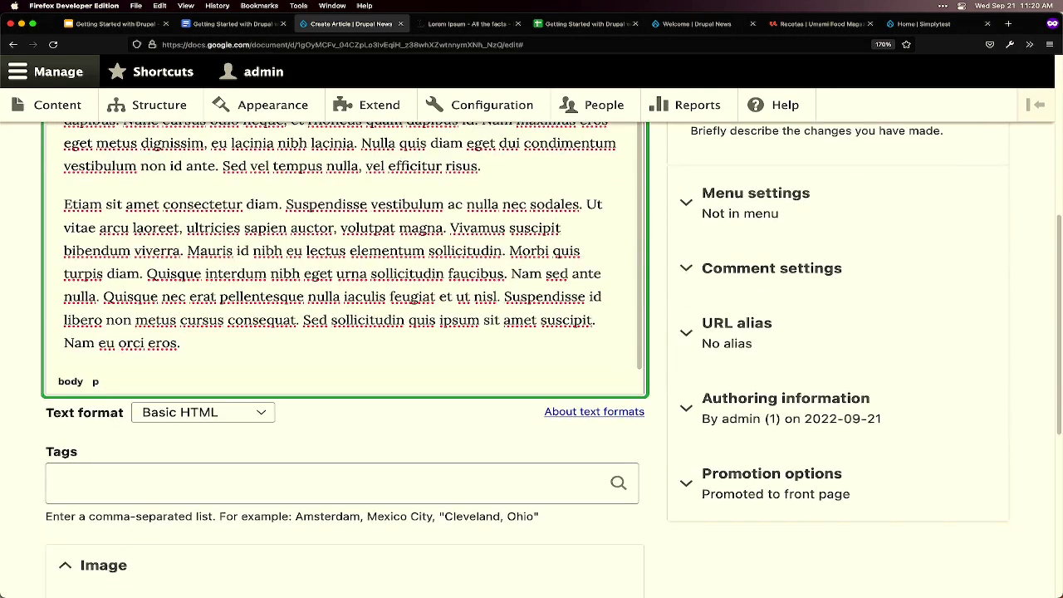
pyautogui.click(453, 464)
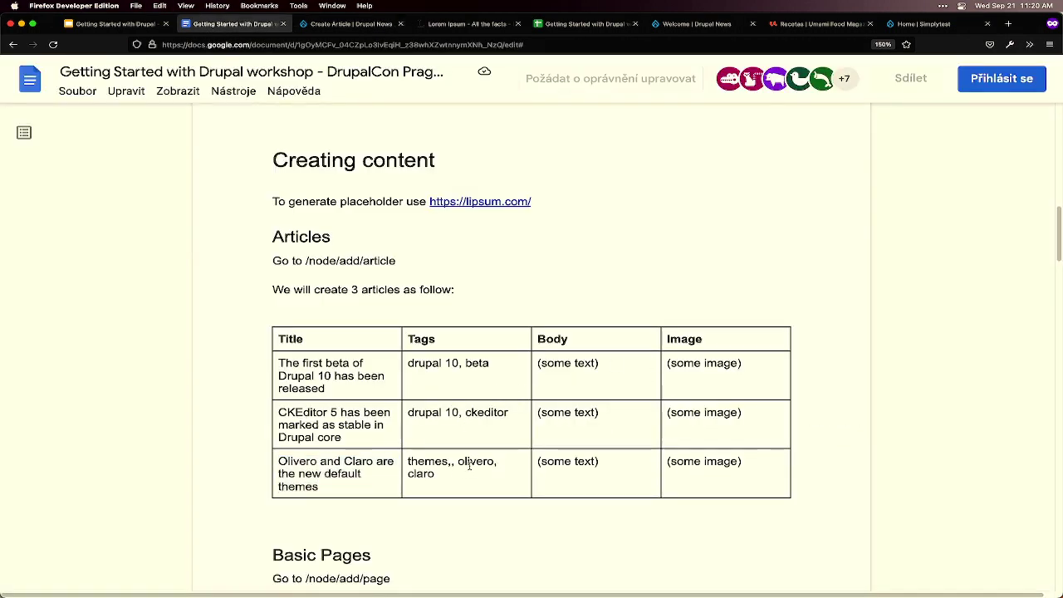
pyautogui.moveTo(439, 473); pyautogui.dragTo(407, 463)
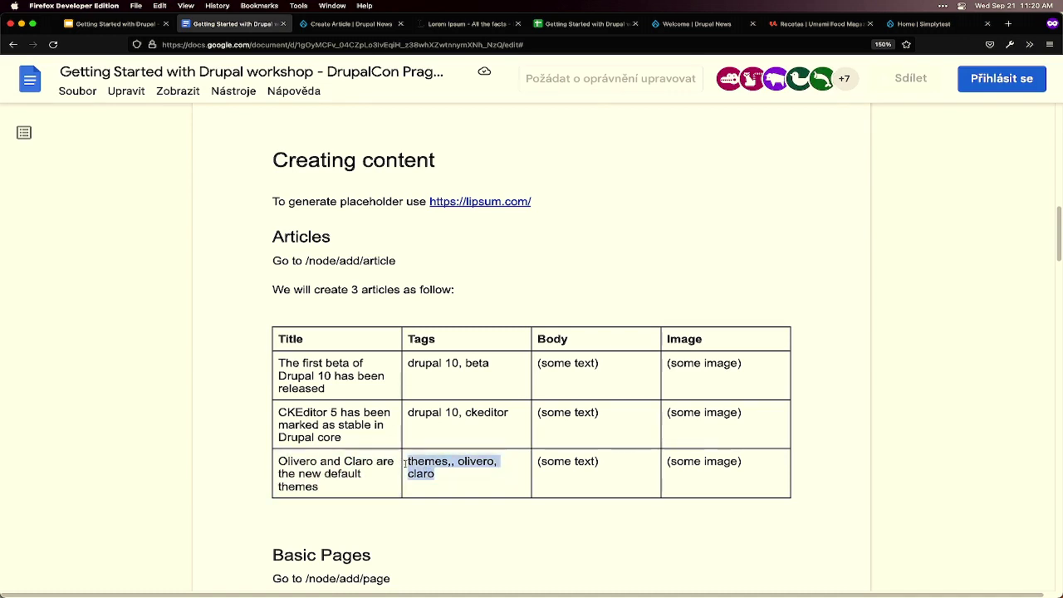
pyautogui.press('super+c')
pyautogui.hotkey('ctrl', 'Tab')
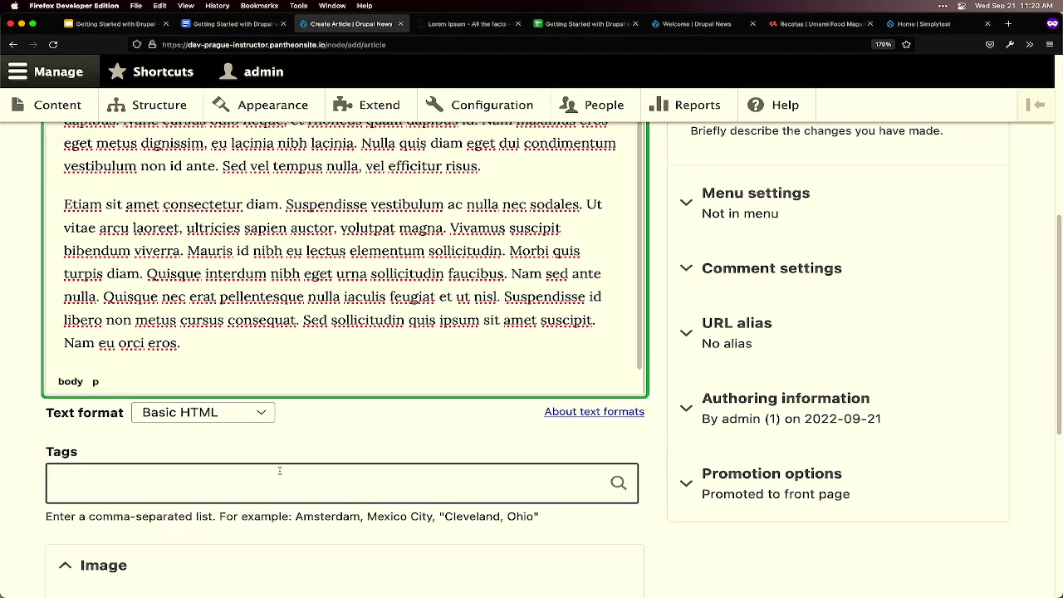
pyautogui.click(273, 478)
pyautogui.press('super+v')
pyautogui.click(122, 483)
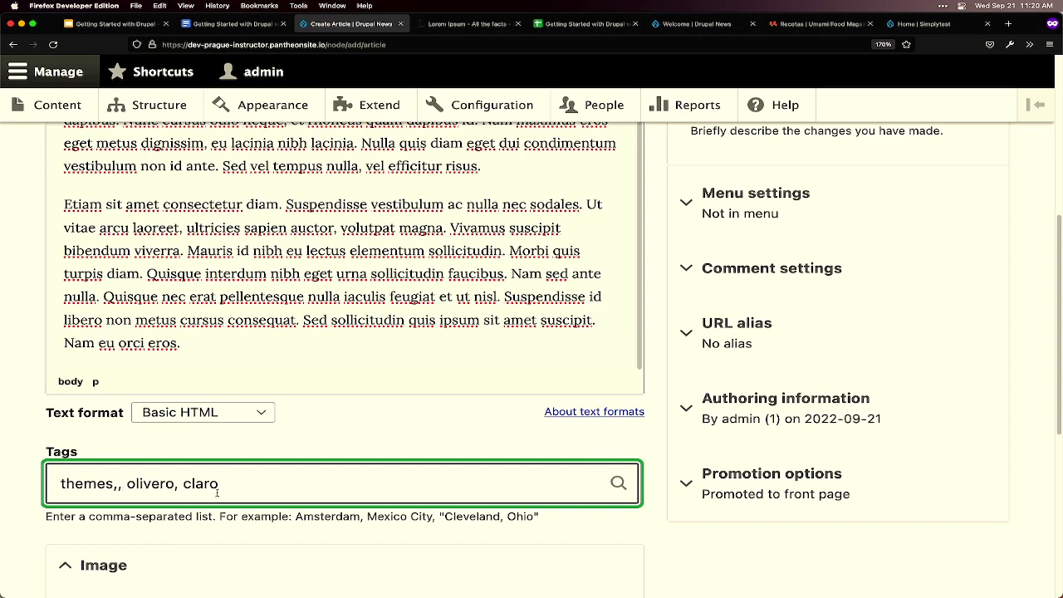
pyautogui.press('BackSpace')
# - Save the article with Published checked
pyautogui.scroll(-1, 308, 437)
pyautogui.scroll(-1, 308, 438)
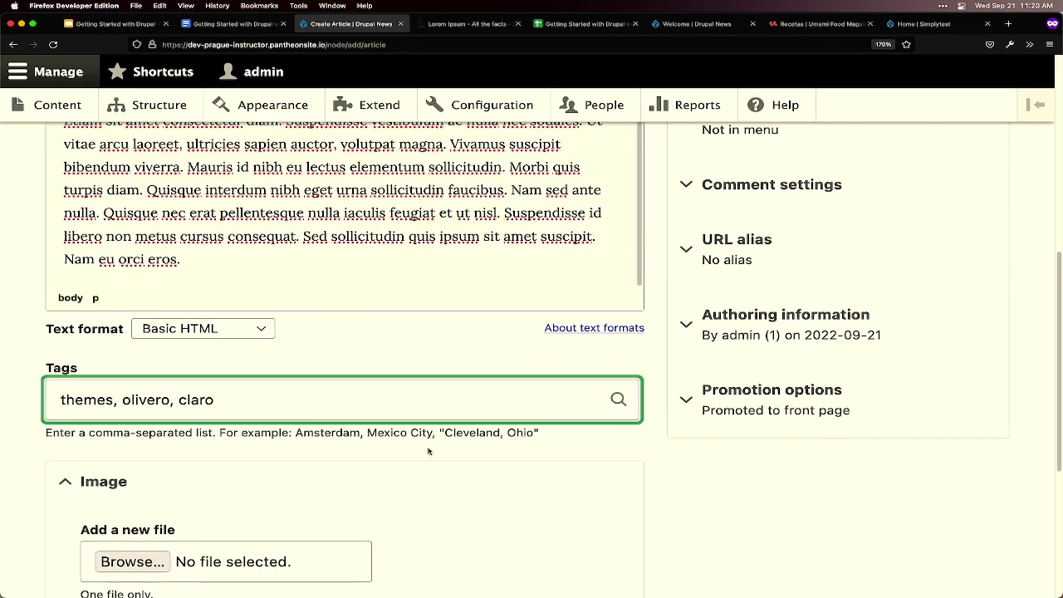
pyautogui.scroll(-1, 497, 456)
pyautogui.scroll(-1, 496, 457)
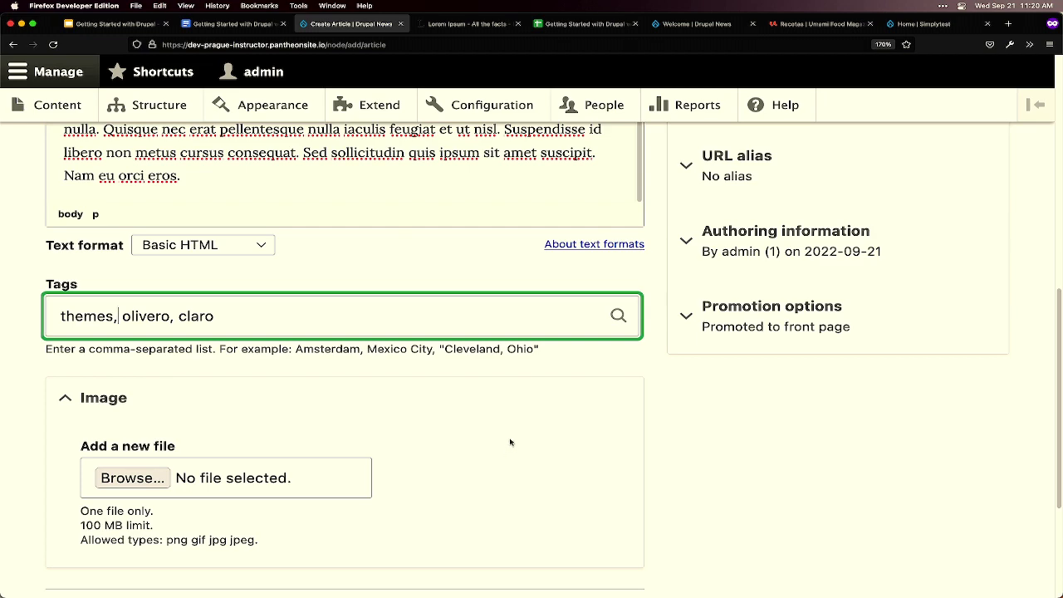
pyautogui.scroll(-1, 510, 440)
pyautogui.scroll(-4, 510, 440)
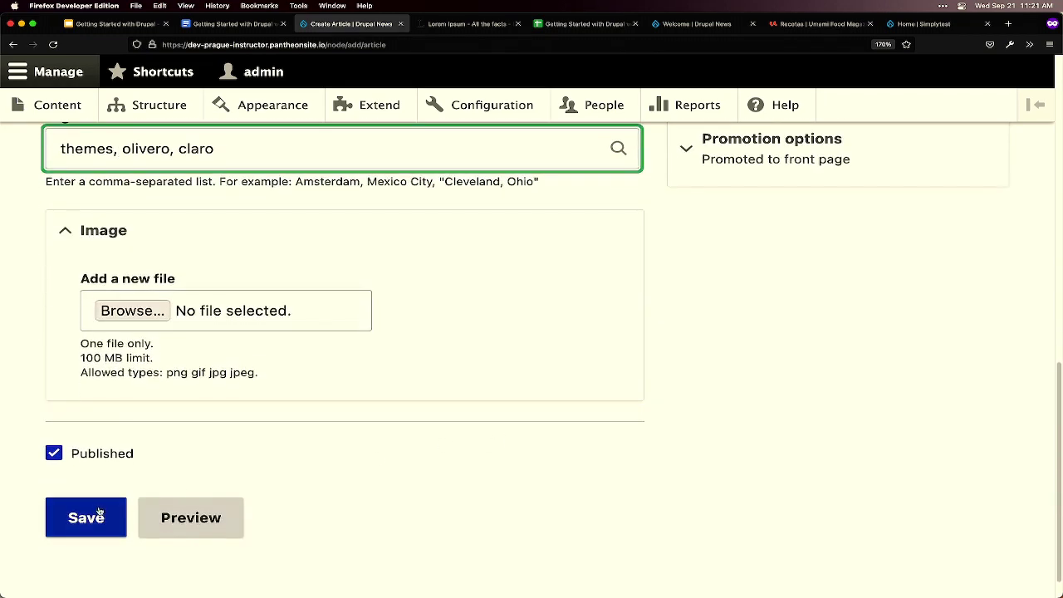
pyautogui.click(98, 515)
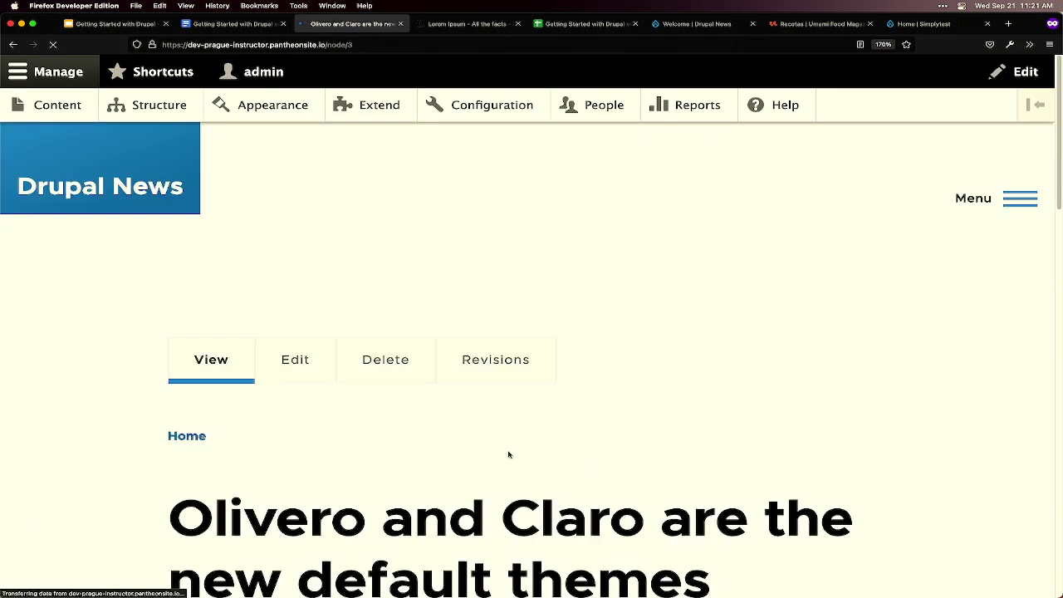
# - Return to the home page and review the Olivero and Claro and CKEditor 5 teasers with their tags
pyautogui.click(110, 200)
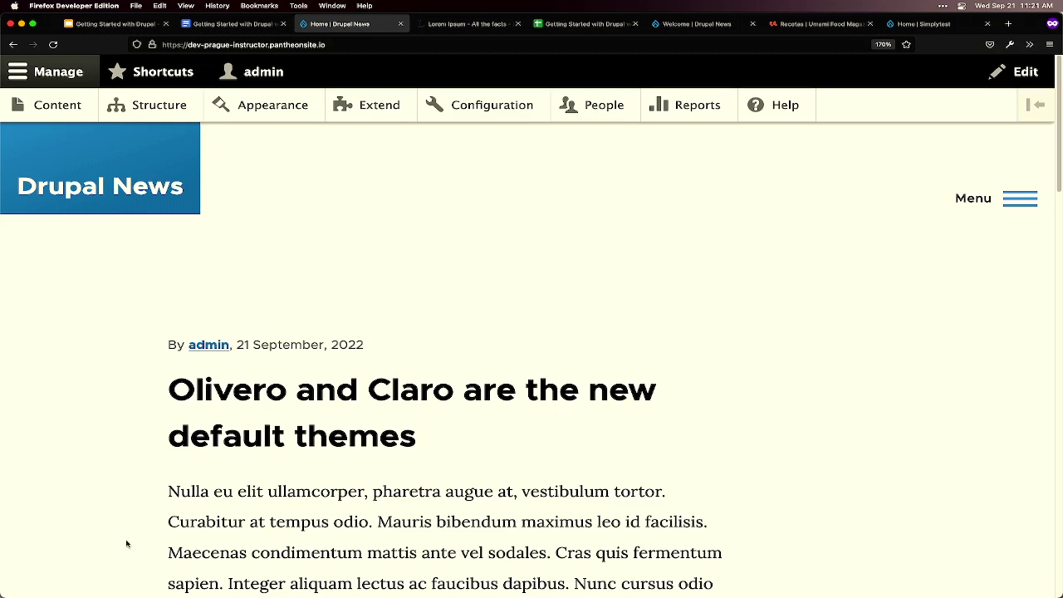
pyautogui.scroll(-5, 126, 540)
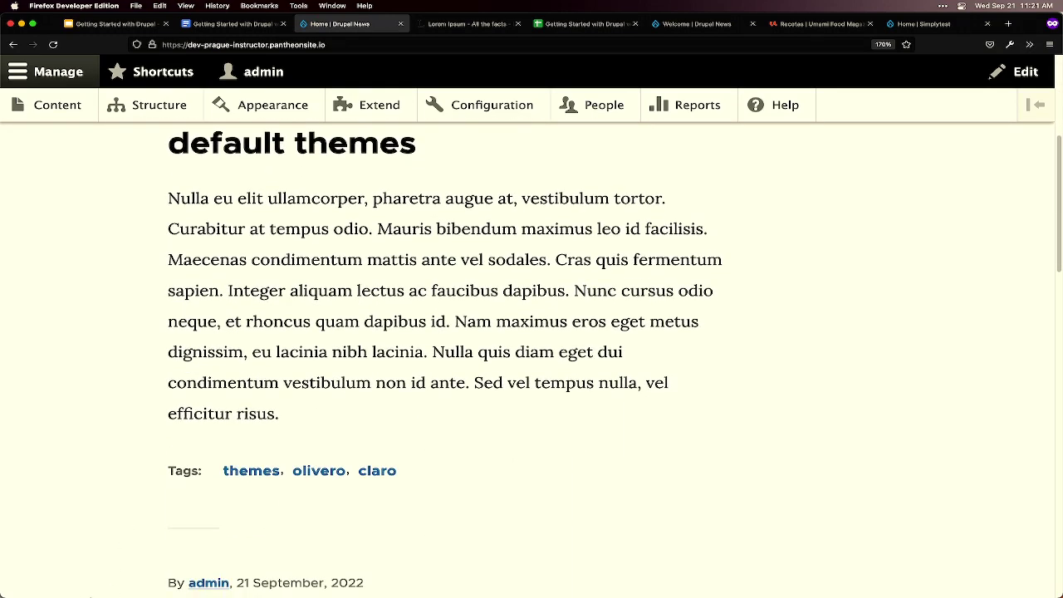
pyautogui.moveTo(207, 597)
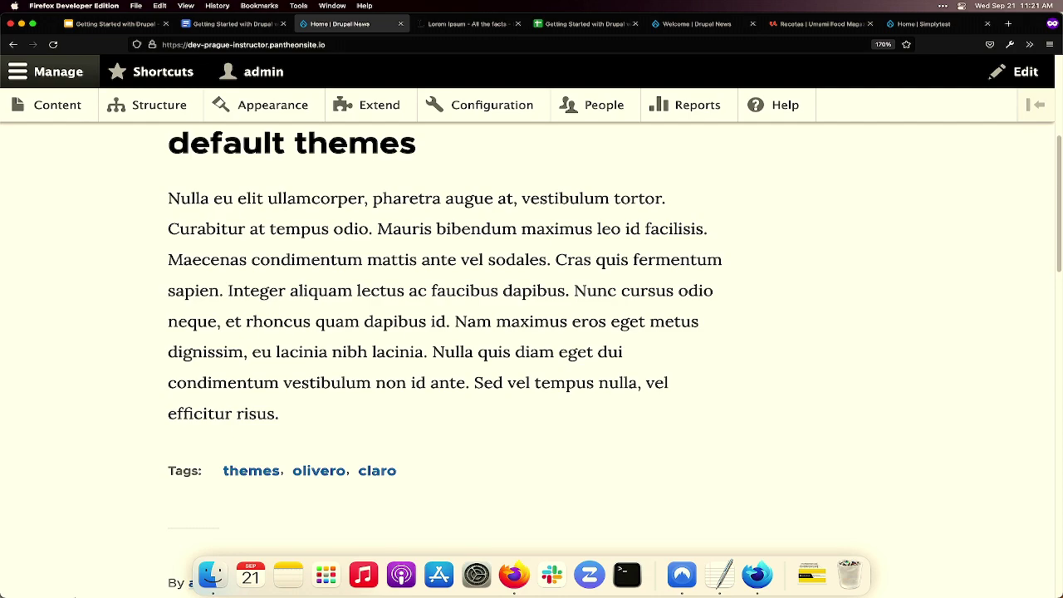
pyautogui.scroll(-3, 137, 380)
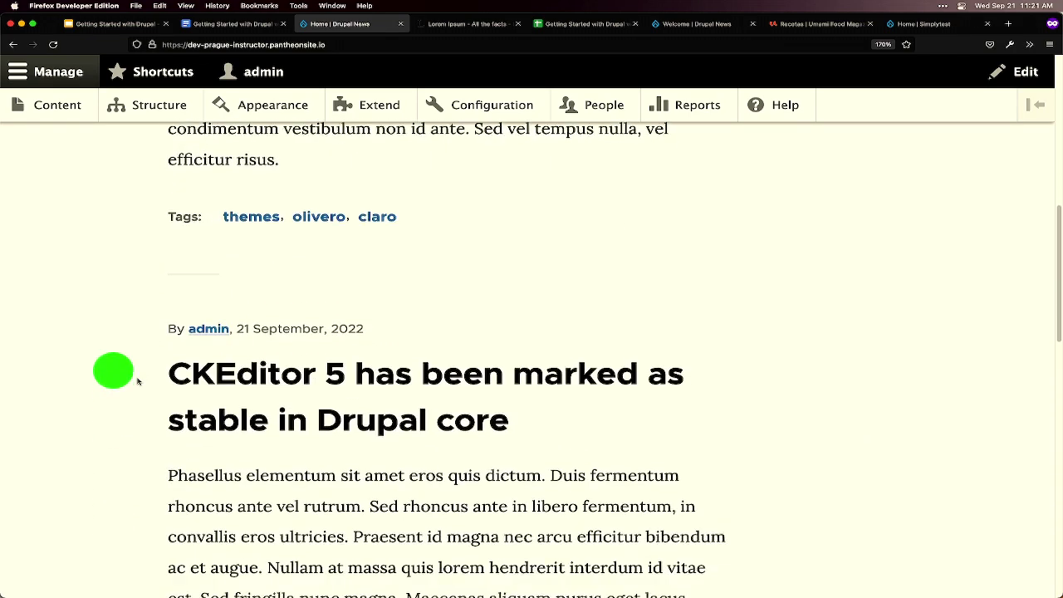
pyautogui.scroll(-2, 131, 367)
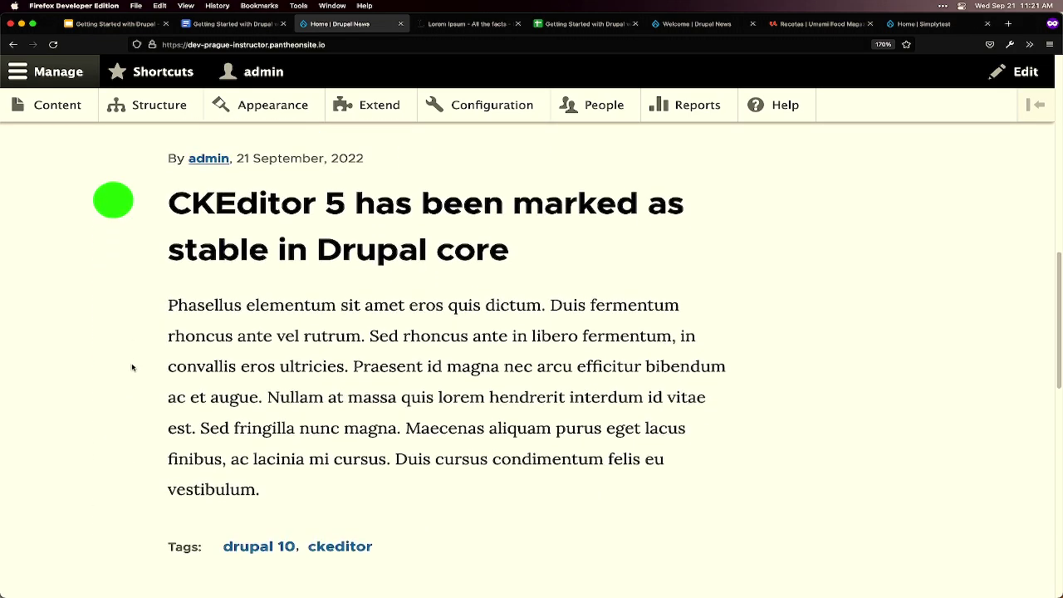
pyautogui.scroll(-2, 131, 367)
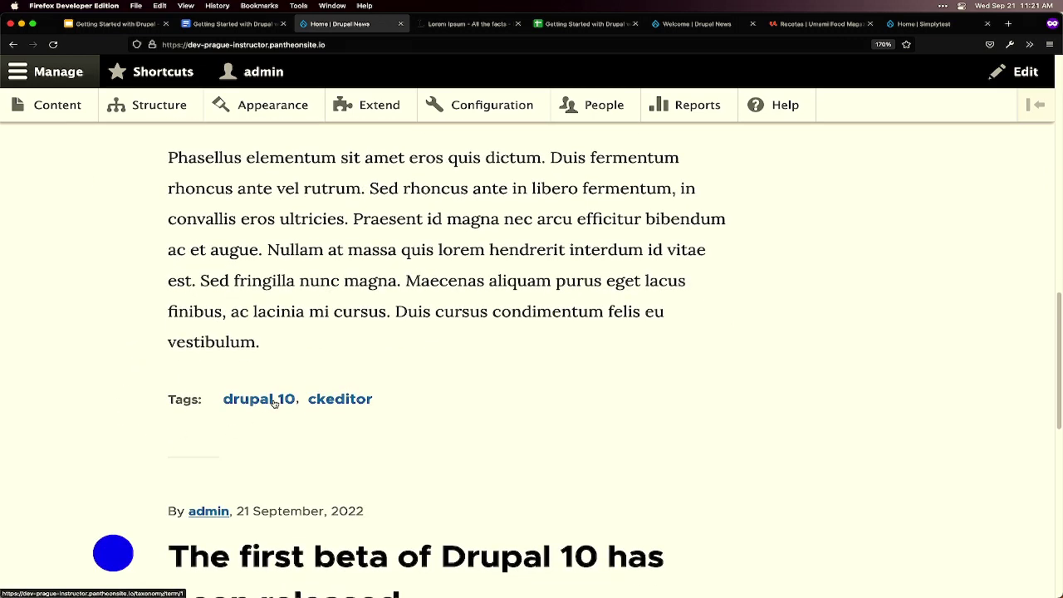
# - Open the 'drupal 10' tag page and scroll through its CKEditor 5 and Drupal 10 beta articles
pyautogui.click(274, 403)
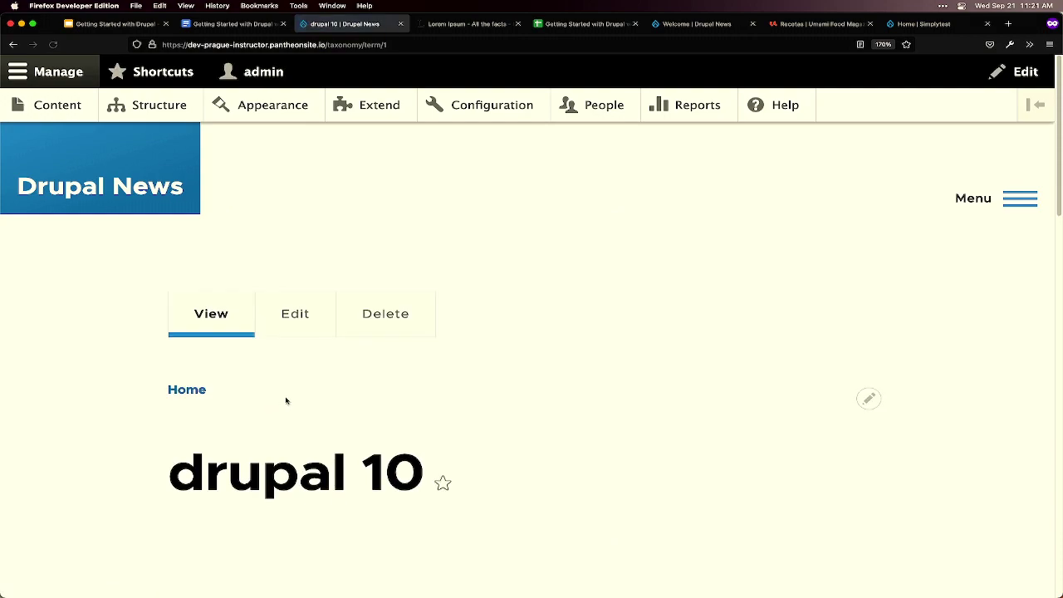
pyautogui.scroll(-5, 468, 415)
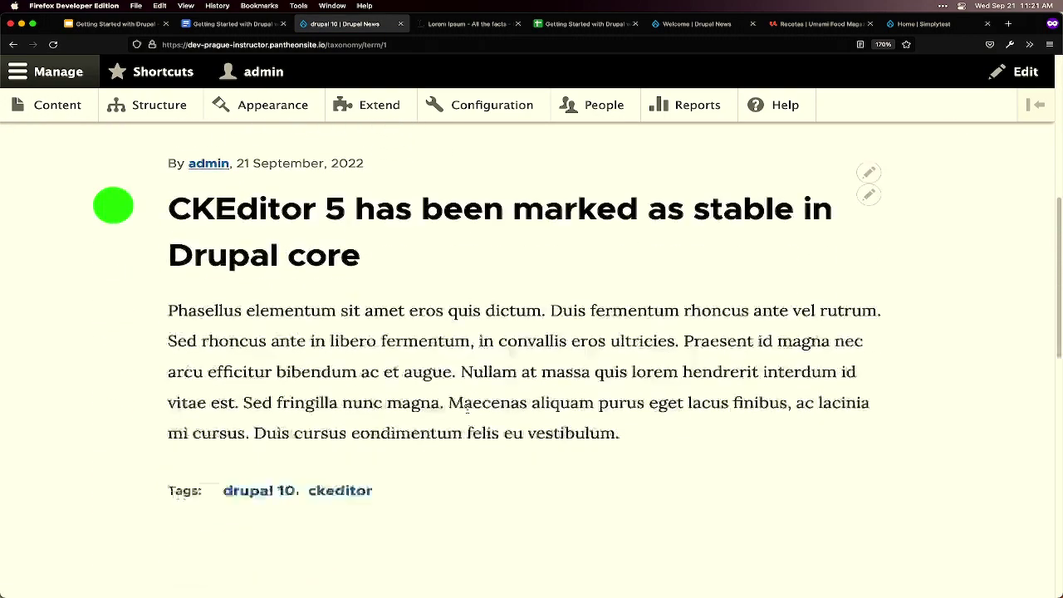
pyautogui.scroll(-4, 467, 408)
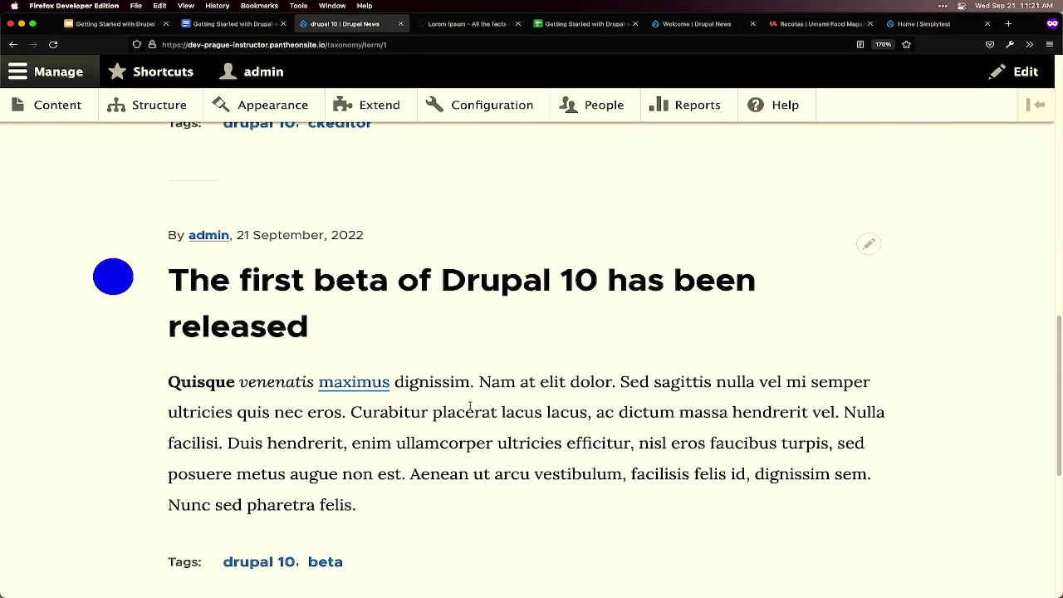
pyautogui.scroll(-1, 467, 407)
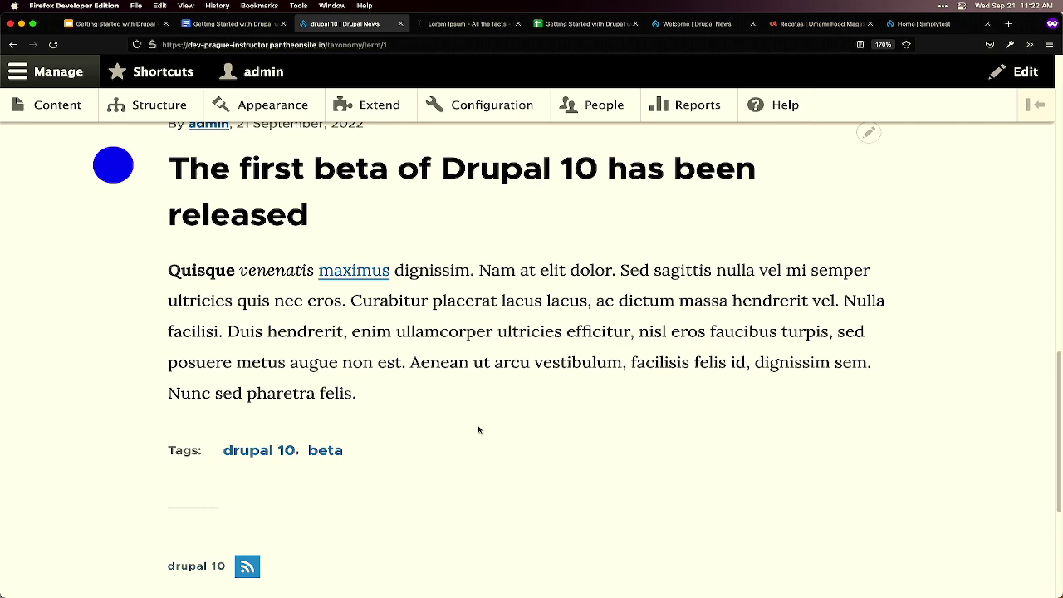
pyautogui.scroll(5, 477, 432)
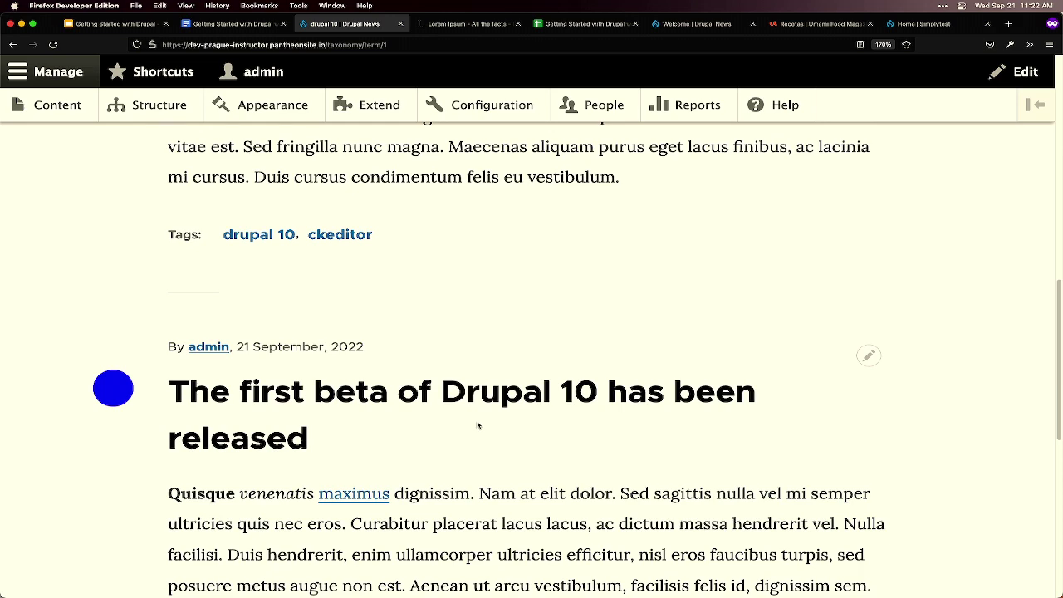
pyautogui.scroll(10, 478, 426)
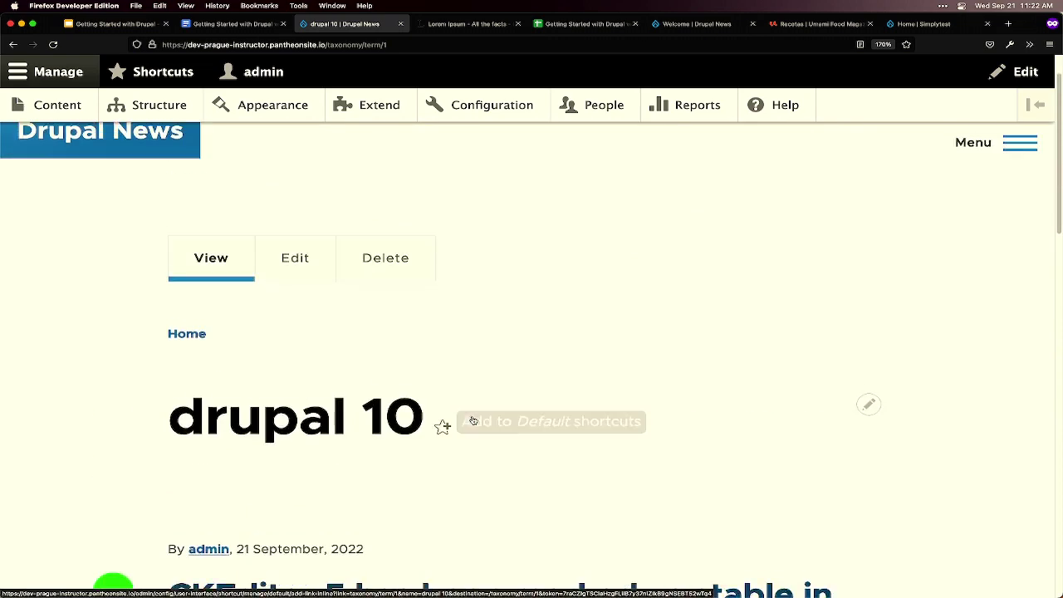
# - From the home page, go to Content, then + Add content, and choose Basic page
pyautogui.click(124, 133)
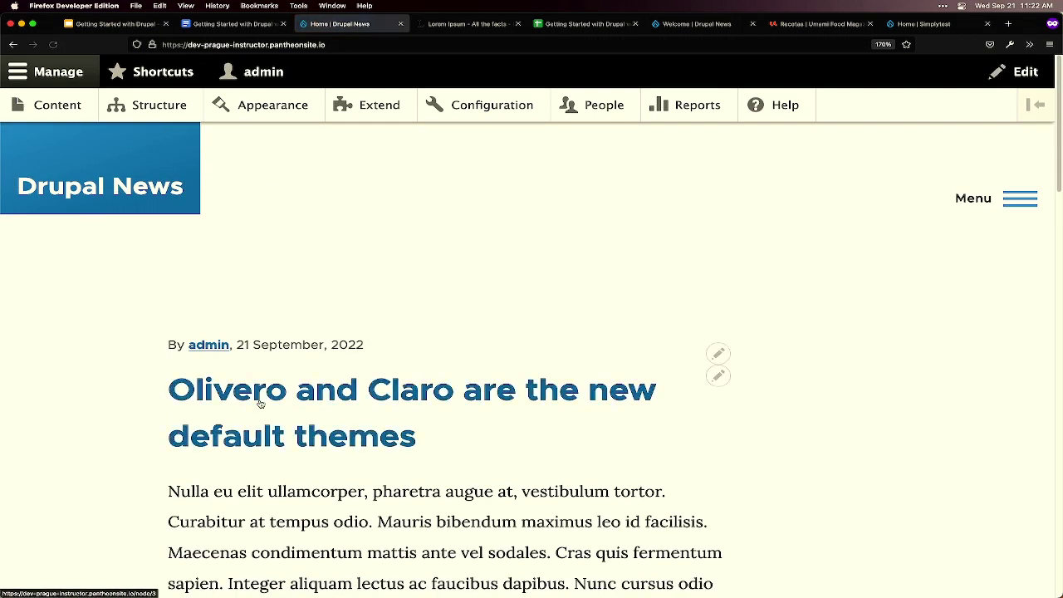
pyautogui.moveTo(476, 585)
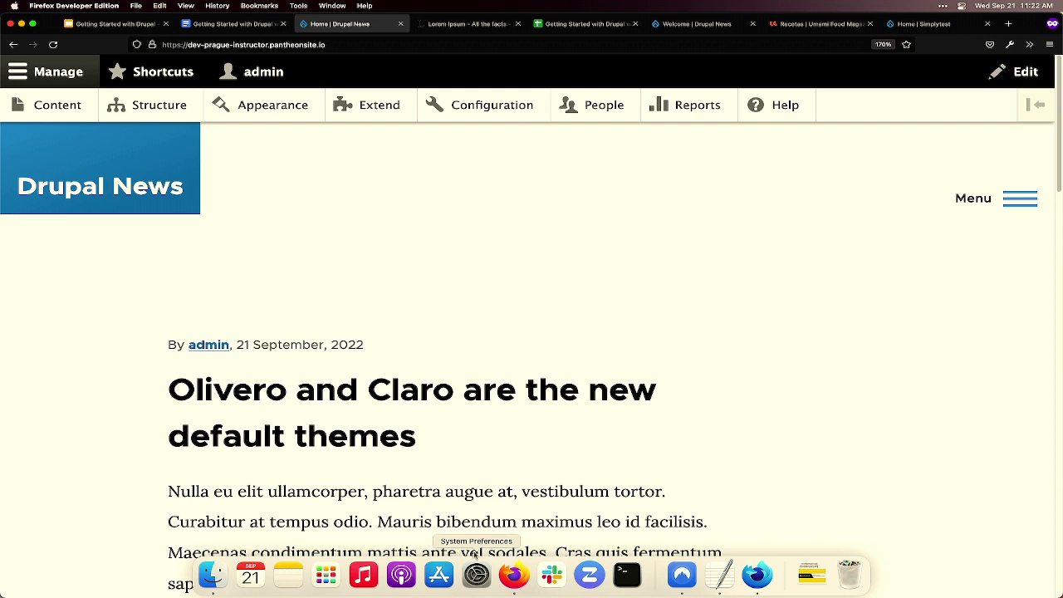
pyautogui.click(64, 109)
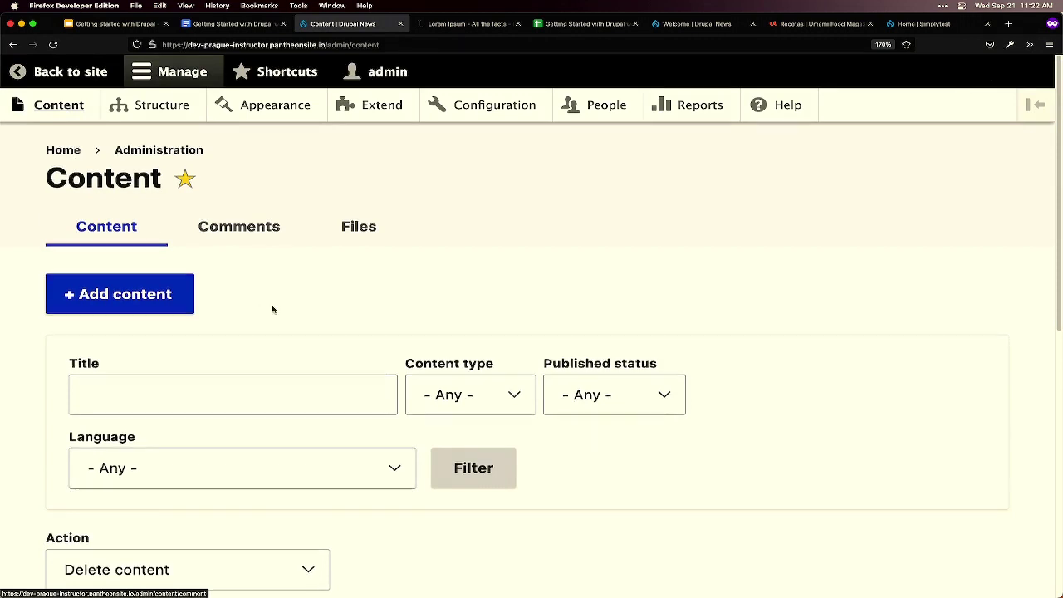
pyautogui.scroll(-1, 185, 285)
pyautogui.click(166, 274)
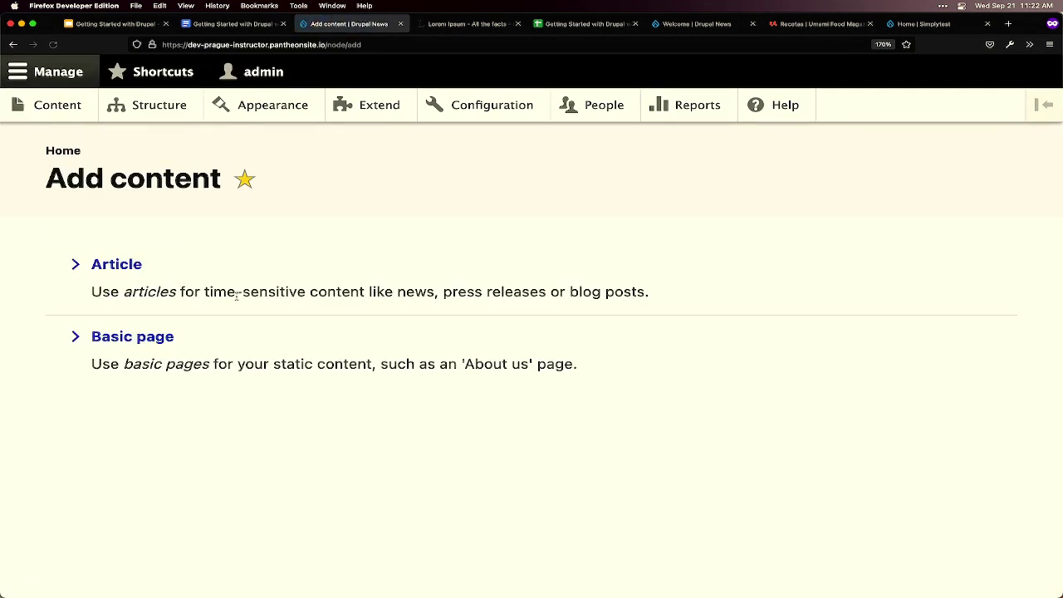
pyautogui.click(161, 346)
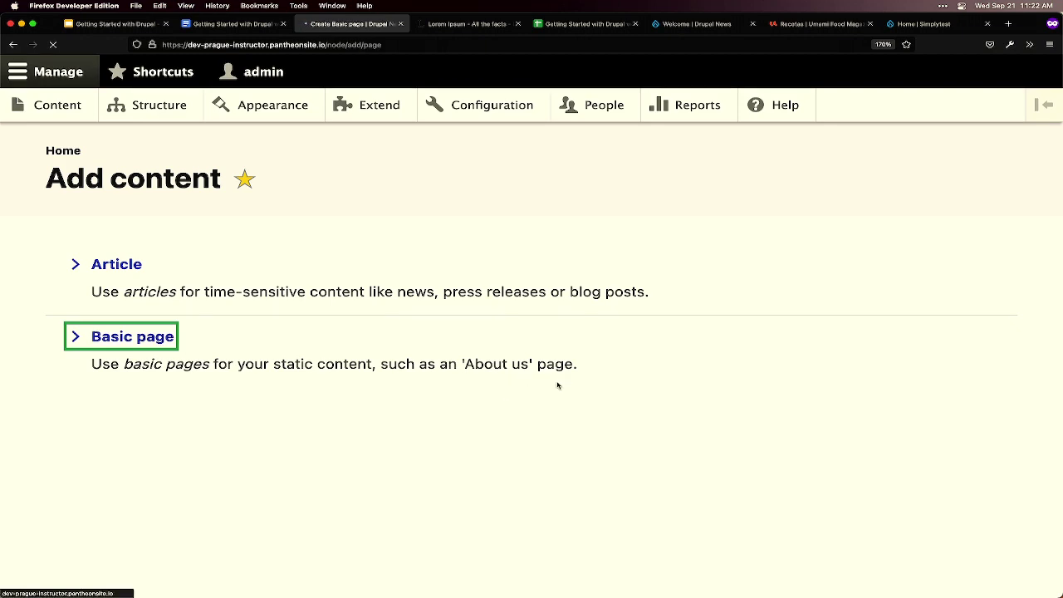
# - Wait for the Create Basic page form and place the cursor in its Title field
pyautogui.scroll(-3, 669, 394)
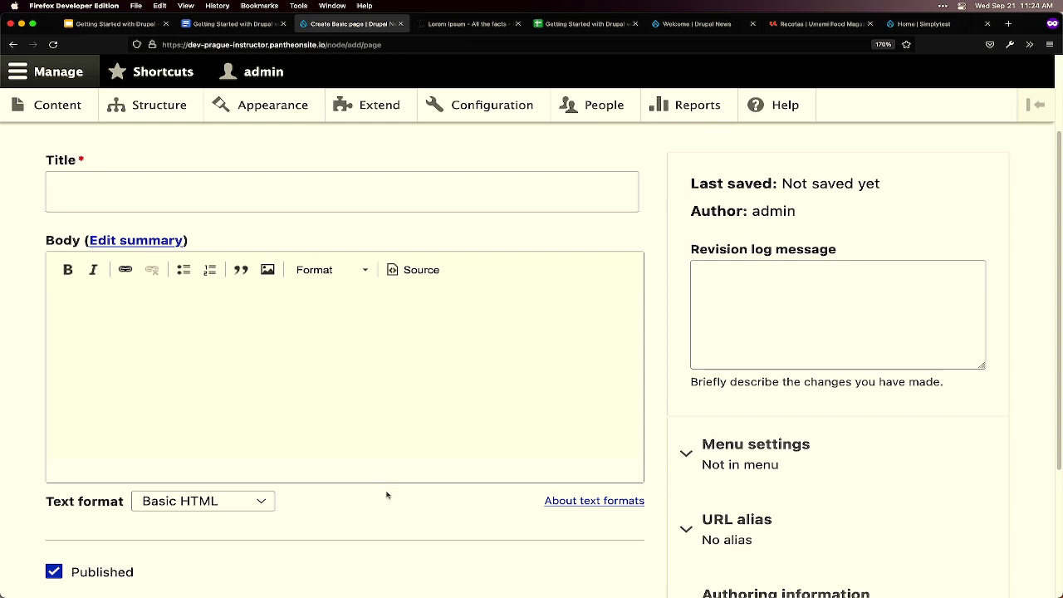
pyautogui.click(96, 204)
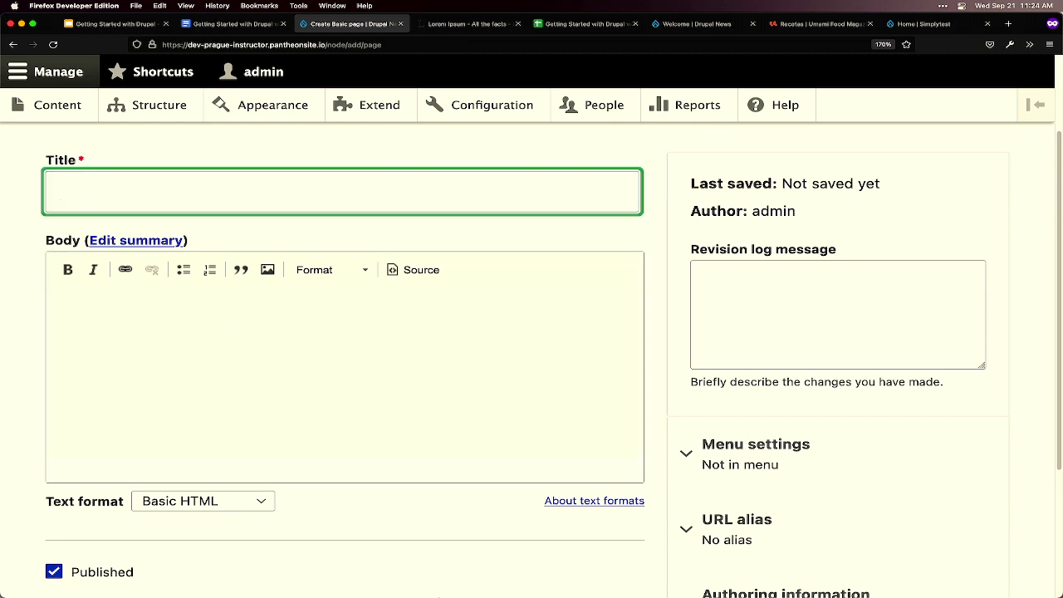
pyautogui.moveTo(440, 585)
# - Copy 'Welcome' from the workshop notes and paste it as the basic page title
pyautogui.click(245, 28)
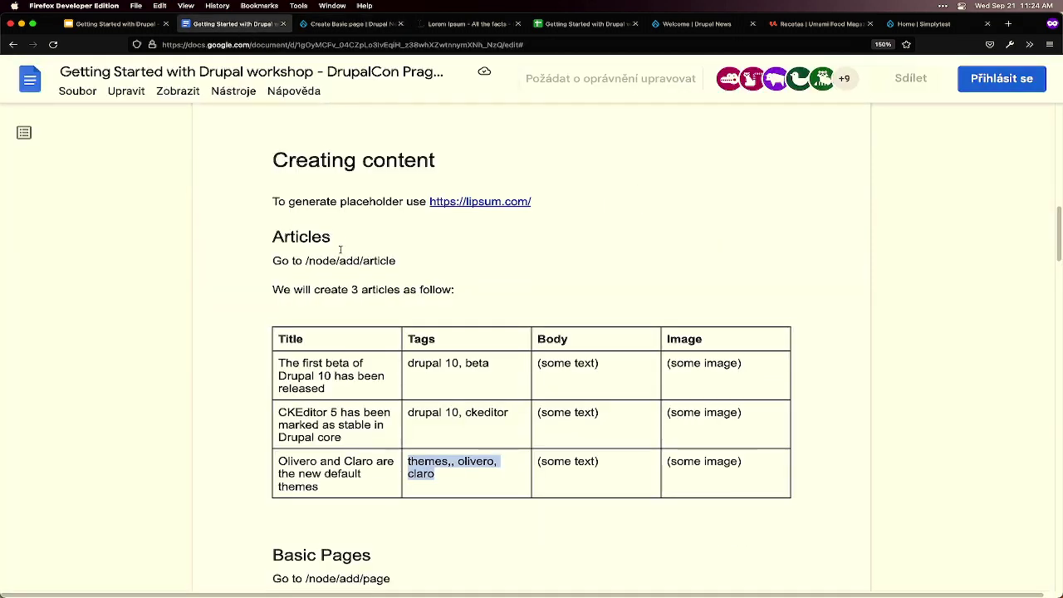
pyautogui.scroll(-5, 332, 330)
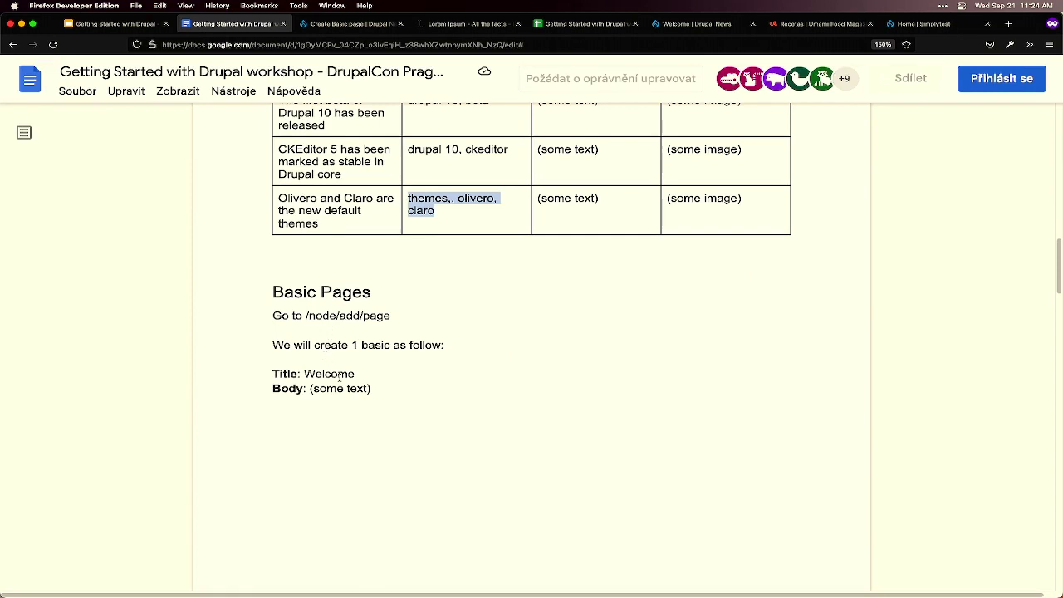
pyautogui.click(339, 376)
pyautogui.doubleClick(310, 374)
pyautogui.hotkey('ctrl', 'c')
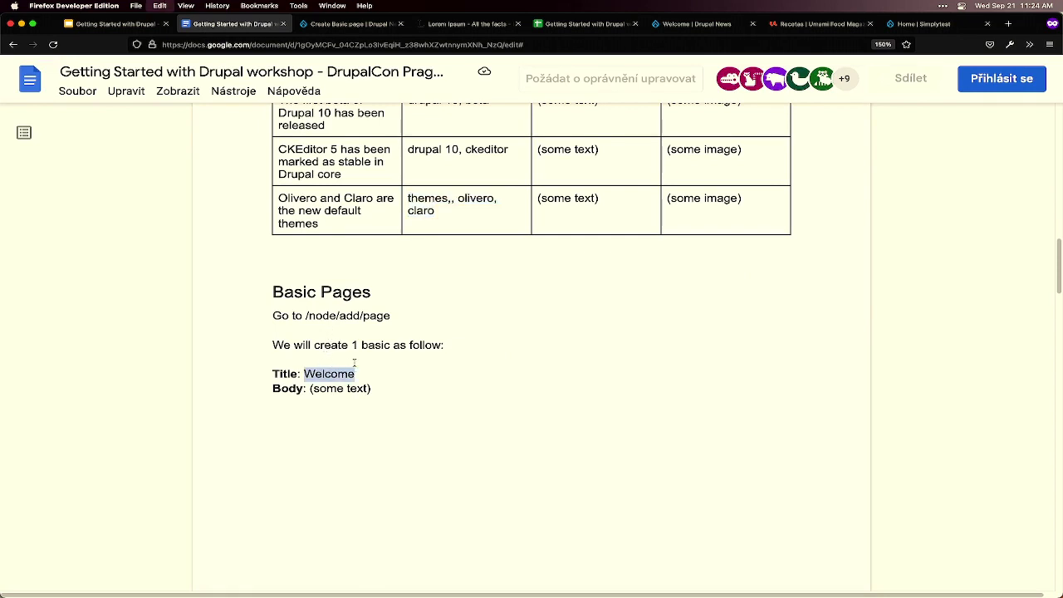
pyautogui.click(330, 25)
pyautogui.hotkey('ctrl', 'v')
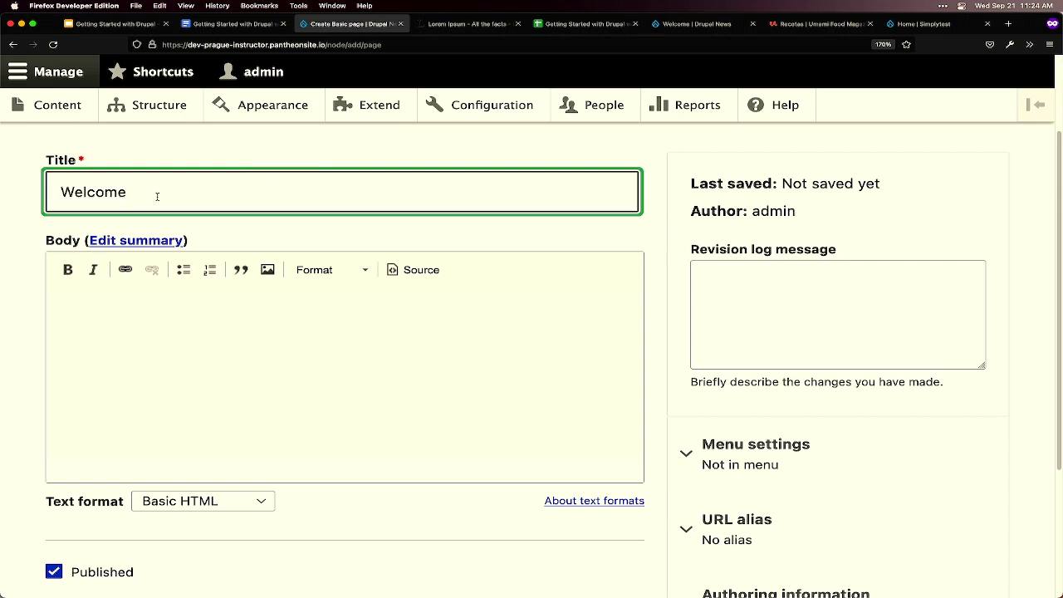
pyautogui.click(196, 241)
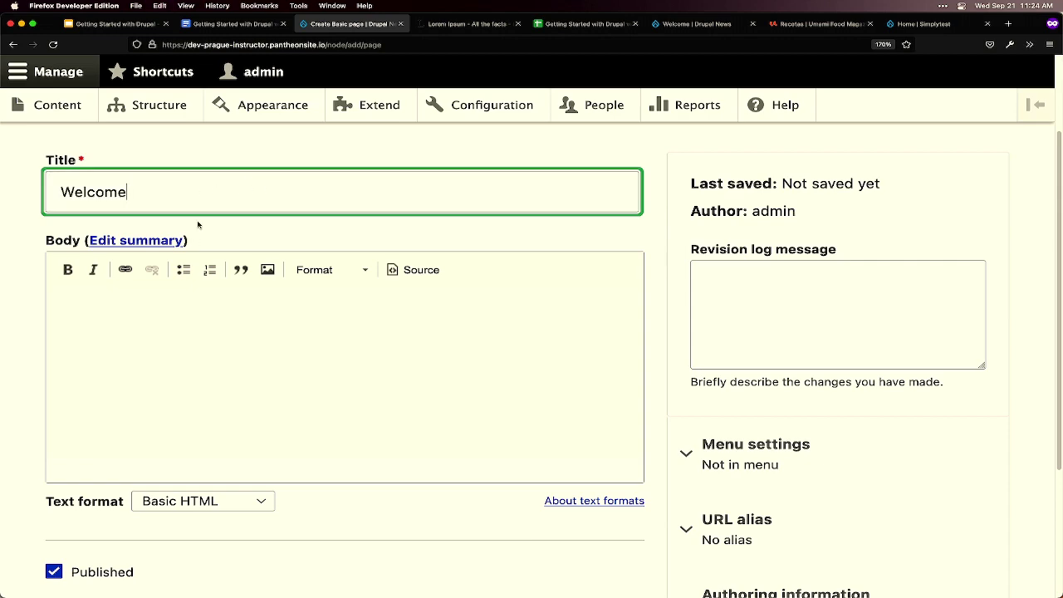
pyautogui.click(436, 374)
# - Copy the Lipsum paragraphs from 'Donec malesuada' to 'dapibus at.' and return to the page form
pyautogui.click(449, 27)
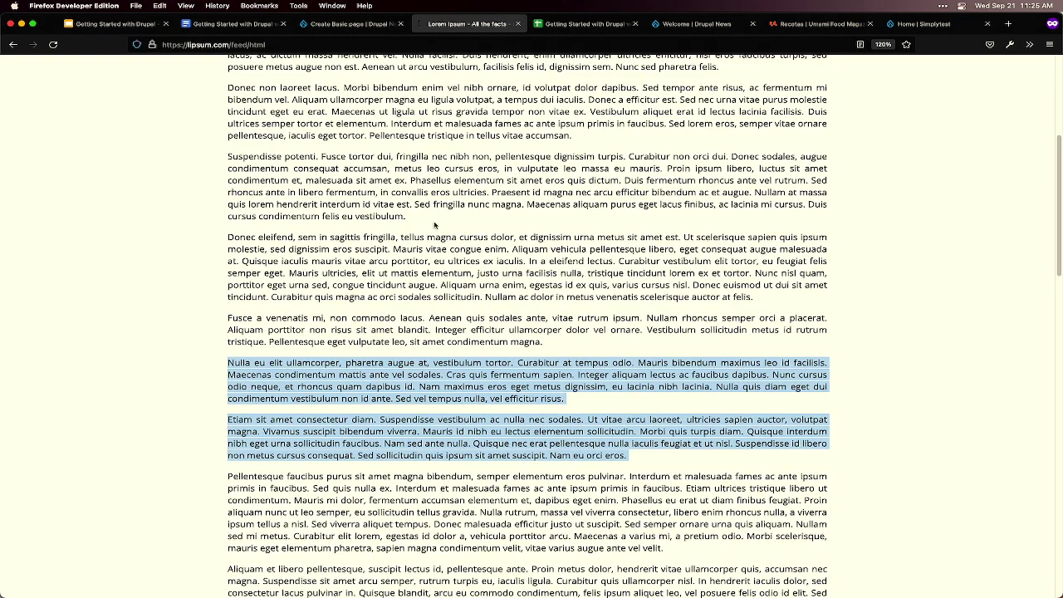
pyautogui.scroll(-3, 434, 225)
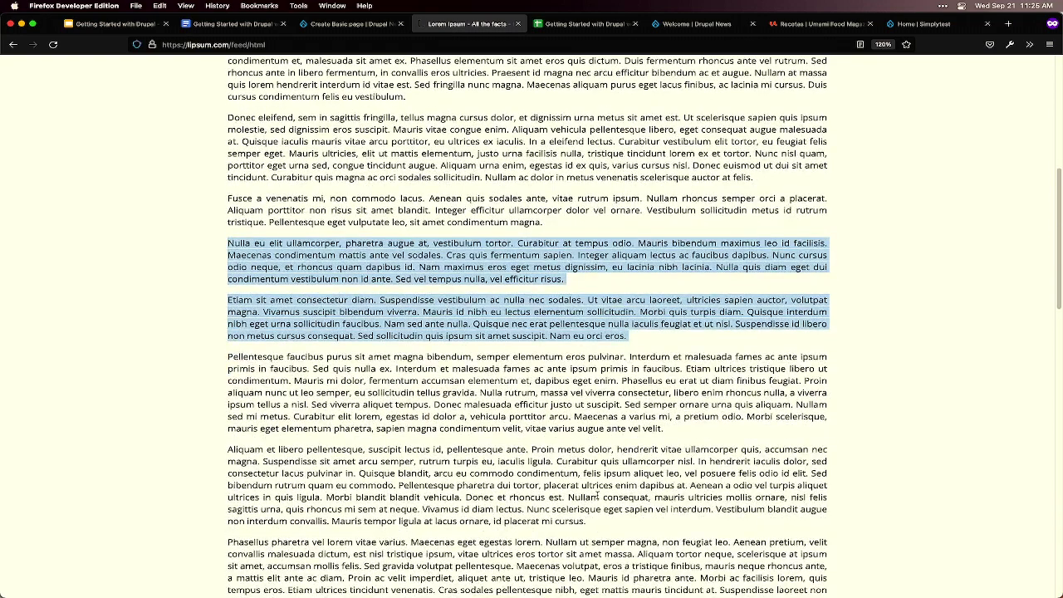
pyautogui.moveTo(687, 485); pyautogui.dragTo(434, 404)
pyautogui.press('super+c')
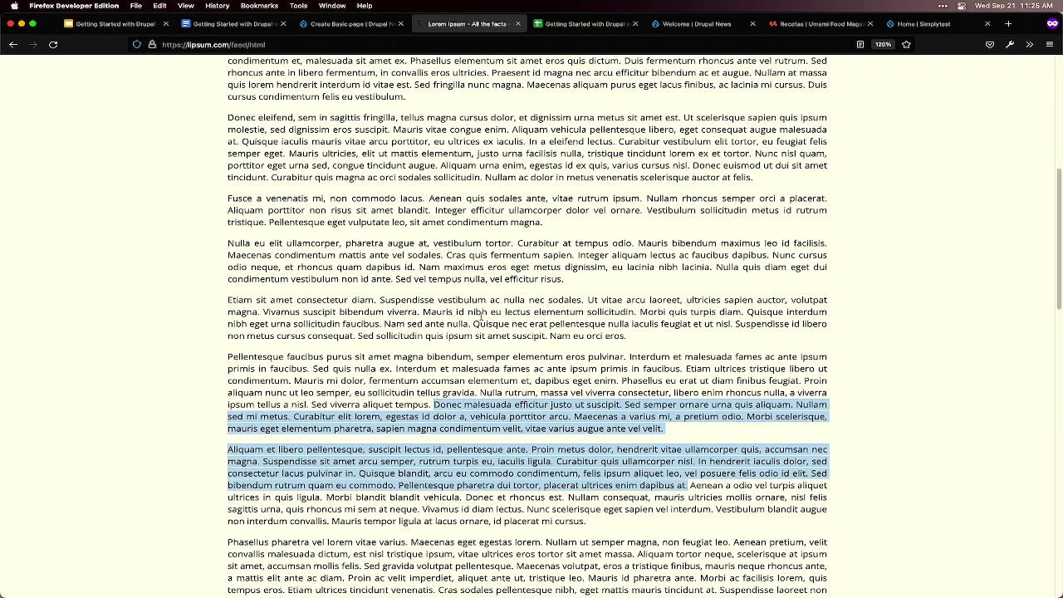
pyautogui.click(338, 24)
# - Paste the two copied lorem ipsum paragraphs into the Welcome page body
pyautogui.press('super+v')
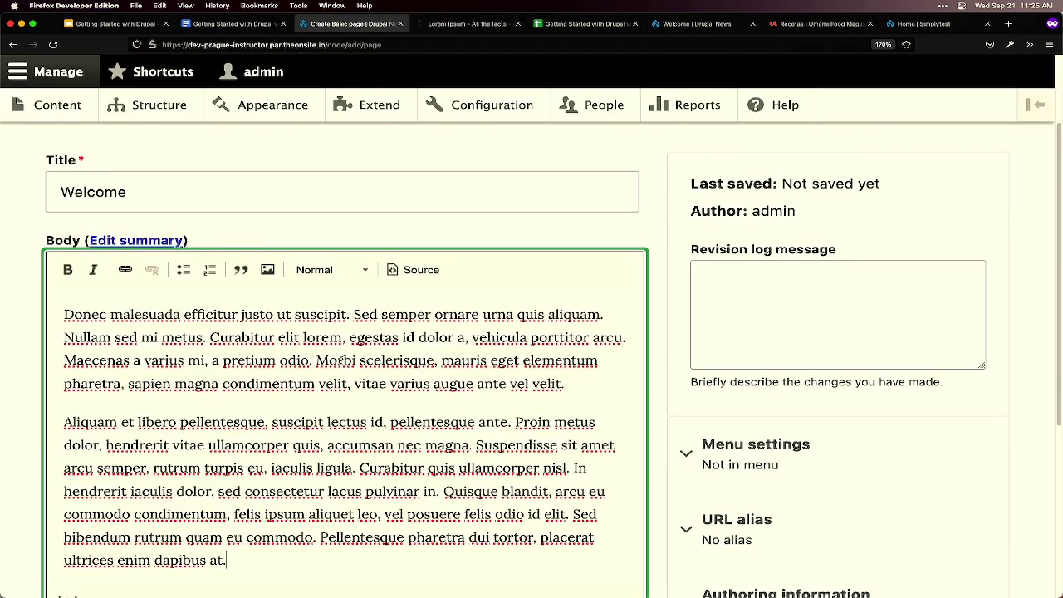
pyautogui.scroll(-2, 614, 373)
pyautogui.scroll(-3, 615, 372)
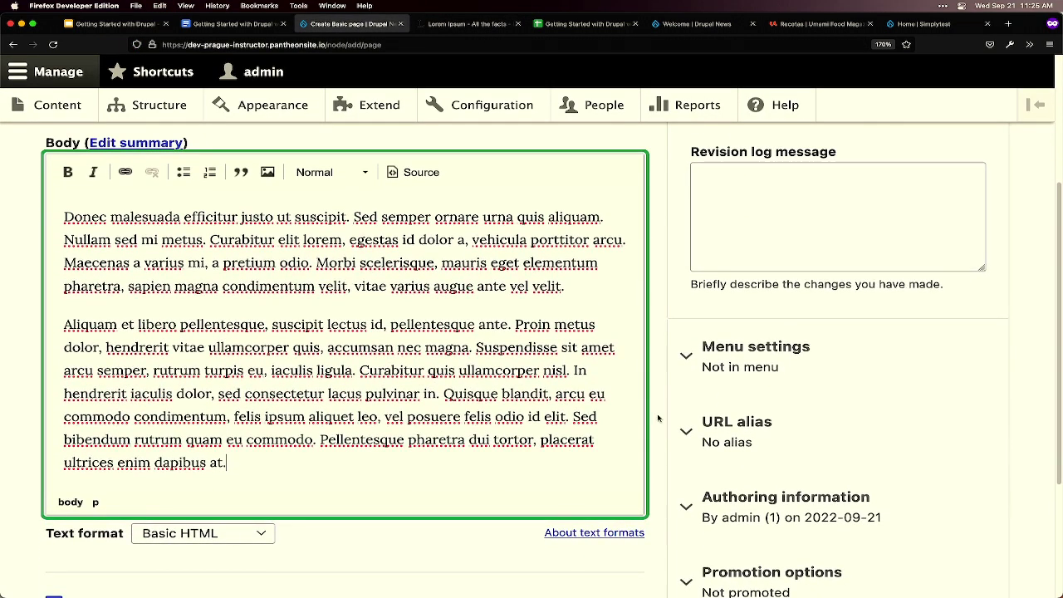
pyautogui.scroll(-2, 658, 418)
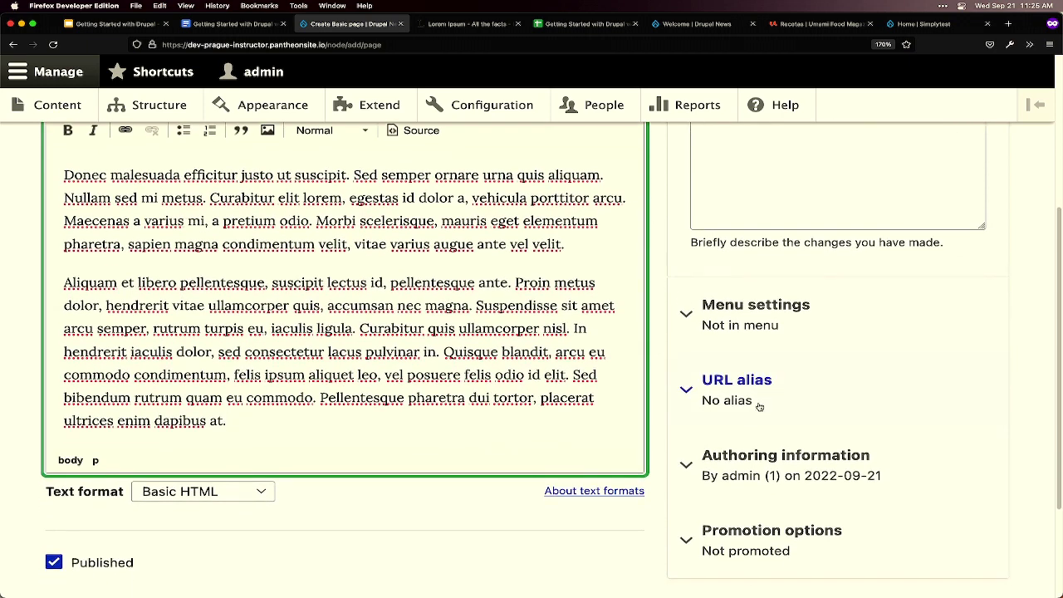
# - Set the URL alias to /welcome and save the page
pyautogui.click(758, 406)
pyautogui.click(750, 479)
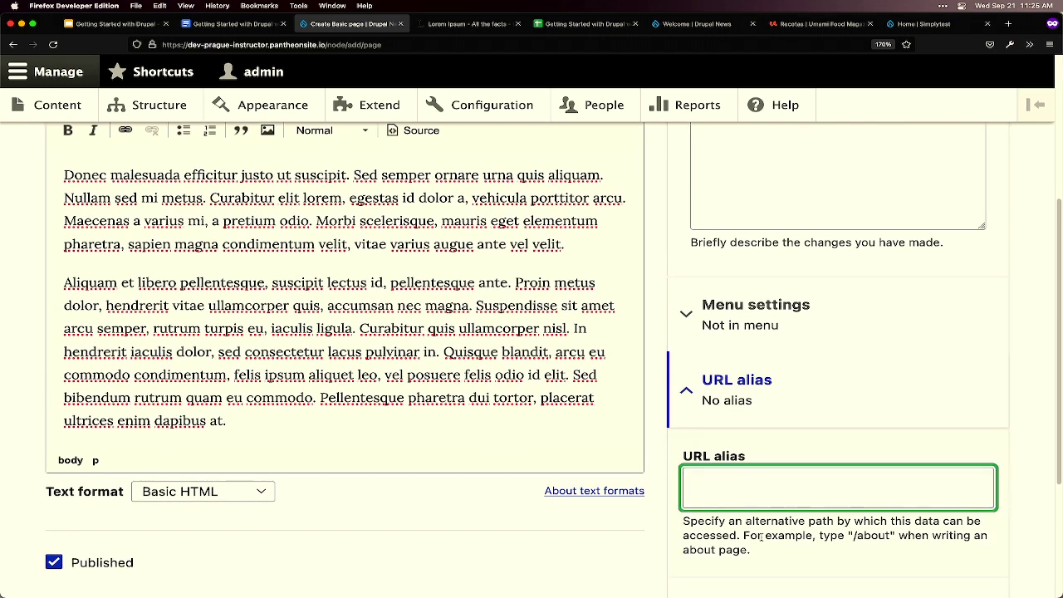
pyautogui.write('/welcome')
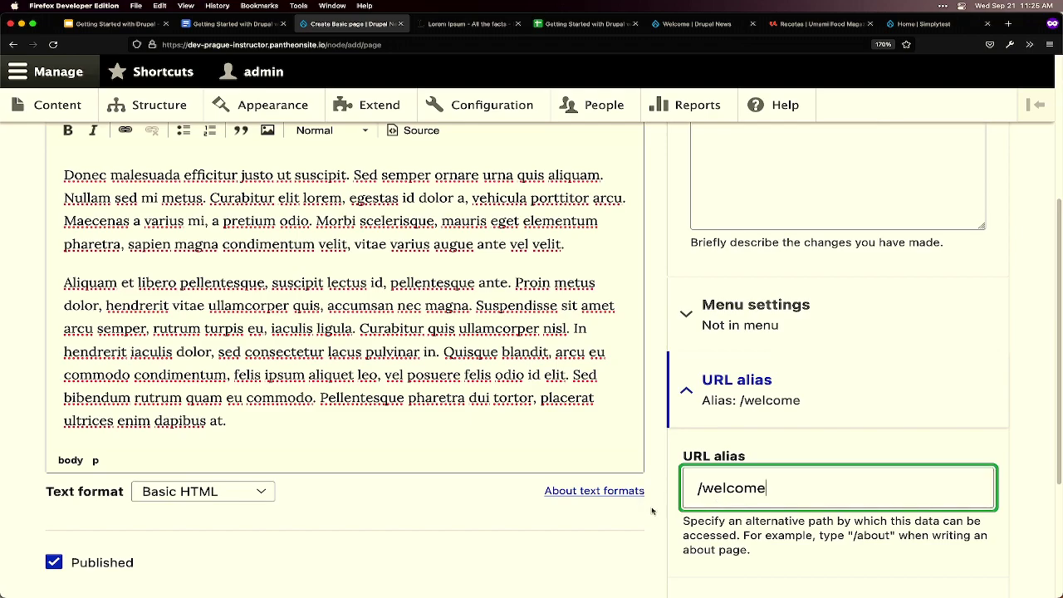
pyautogui.scroll(-3, 618, 531)
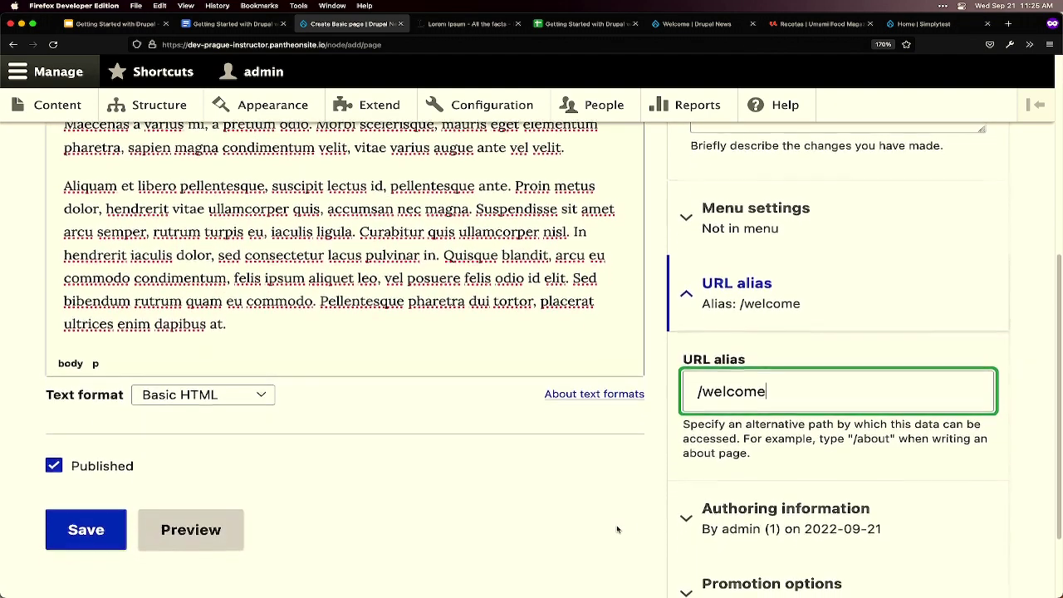
pyautogui.scroll(8, 536, 507)
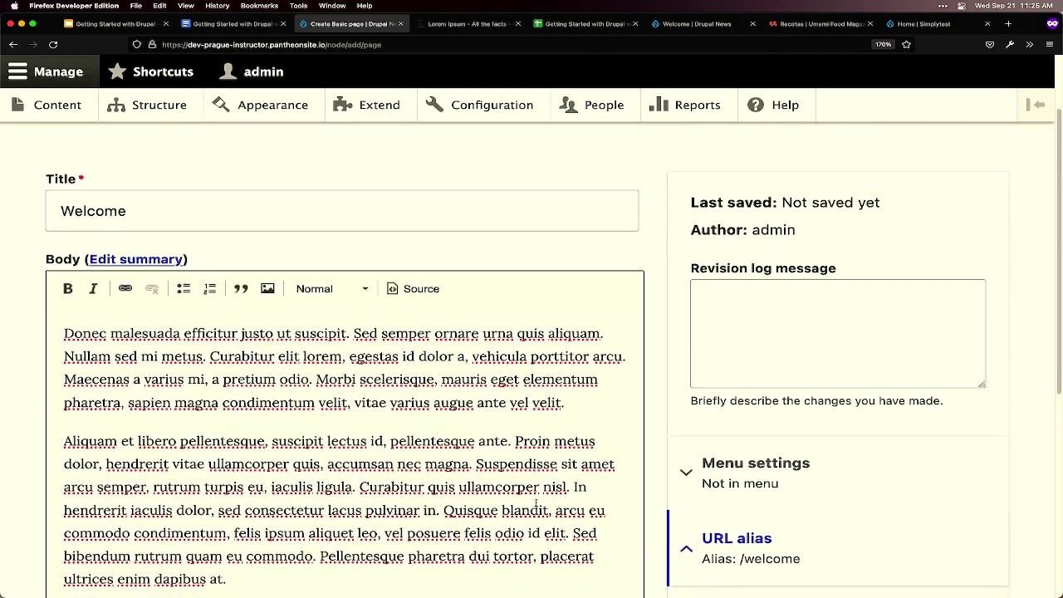
pyautogui.click(159, 219)
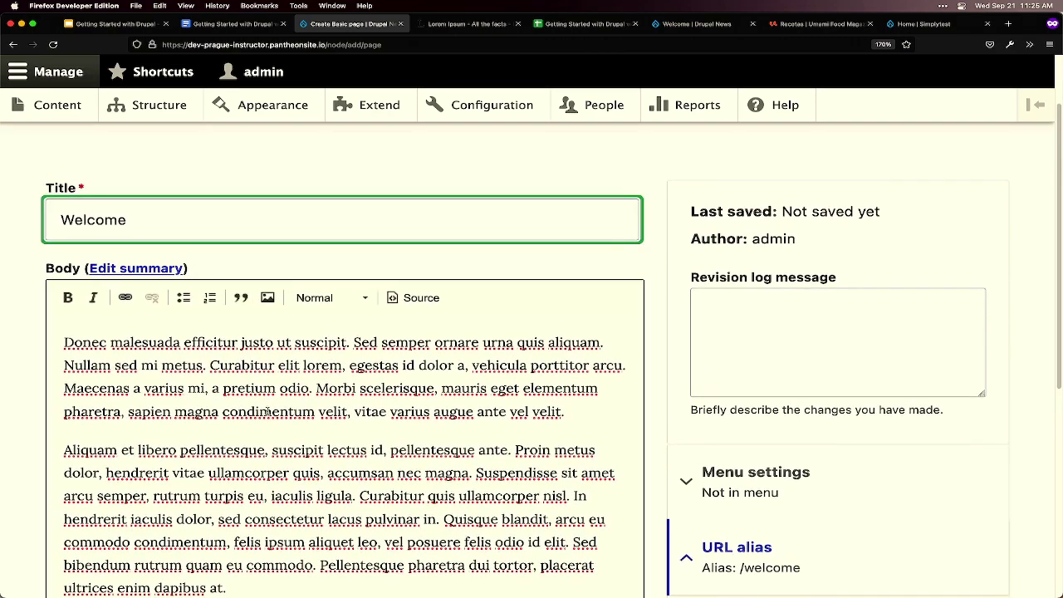
pyautogui.scroll(-5, 607, 449)
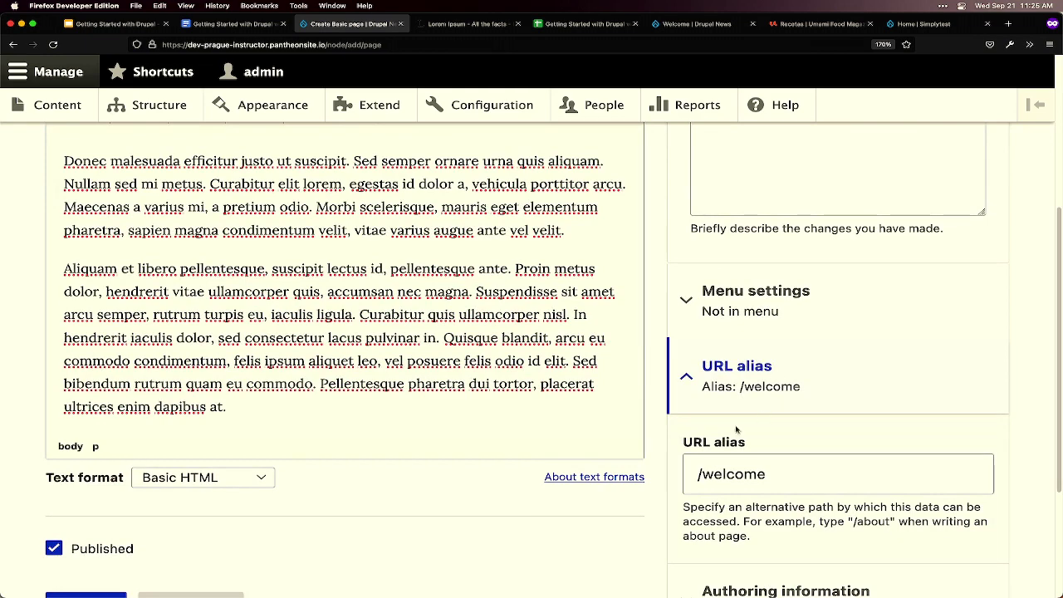
pyautogui.scroll(-2, 606, 416)
pyautogui.click(104, 562)
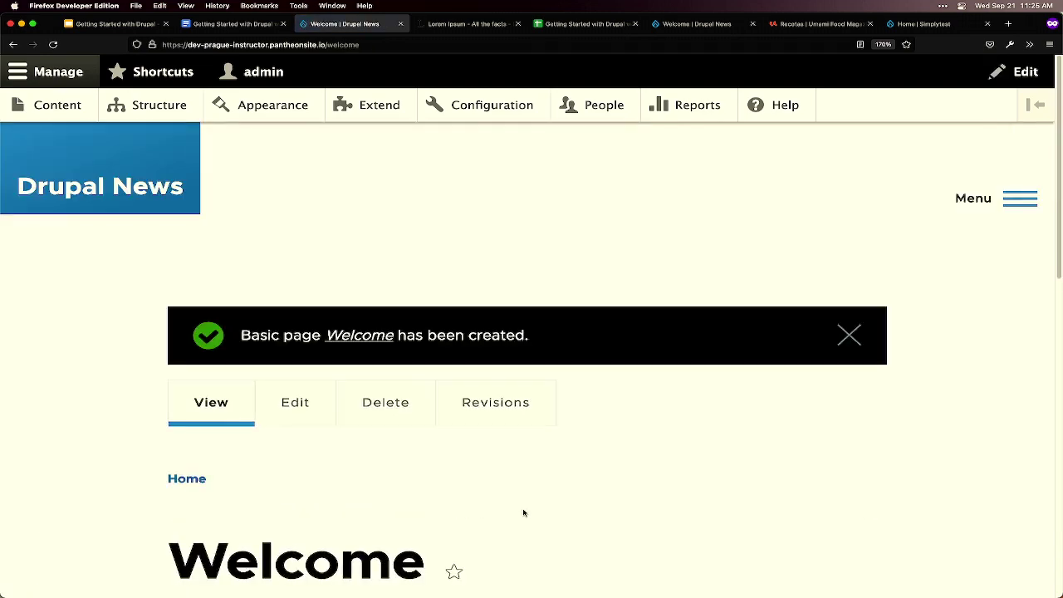
# - Scroll through the published Welcome page's two paragraphs and back up to the creation message
pyautogui.scroll(-5, 522, 510)
pyautogui.scroll(-2, 555, 502)
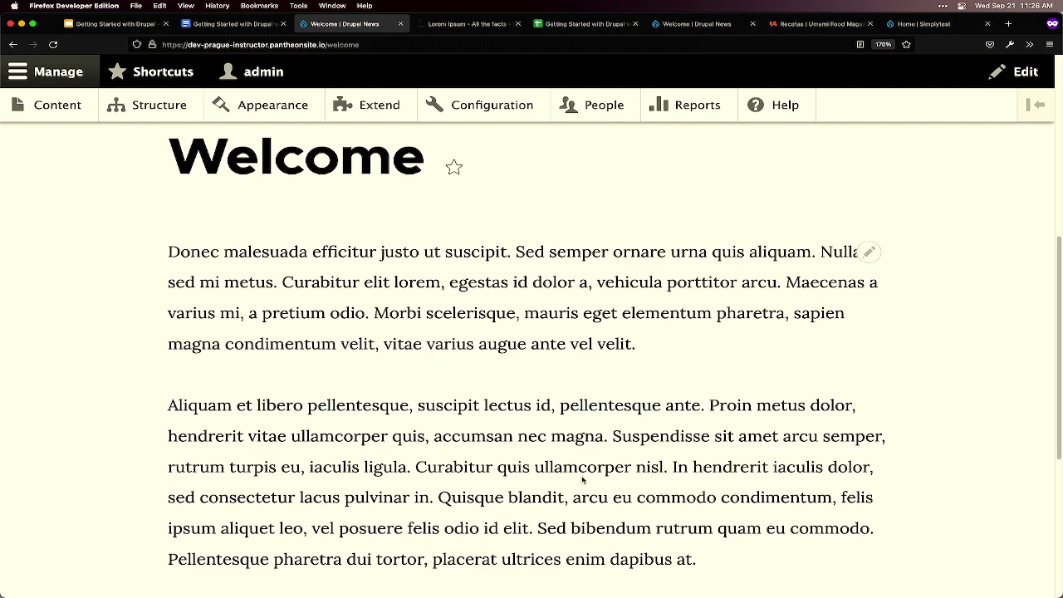
pyautogui.scroll(4, 452, 461)
pyautogui.scroll(3, 452, 461)
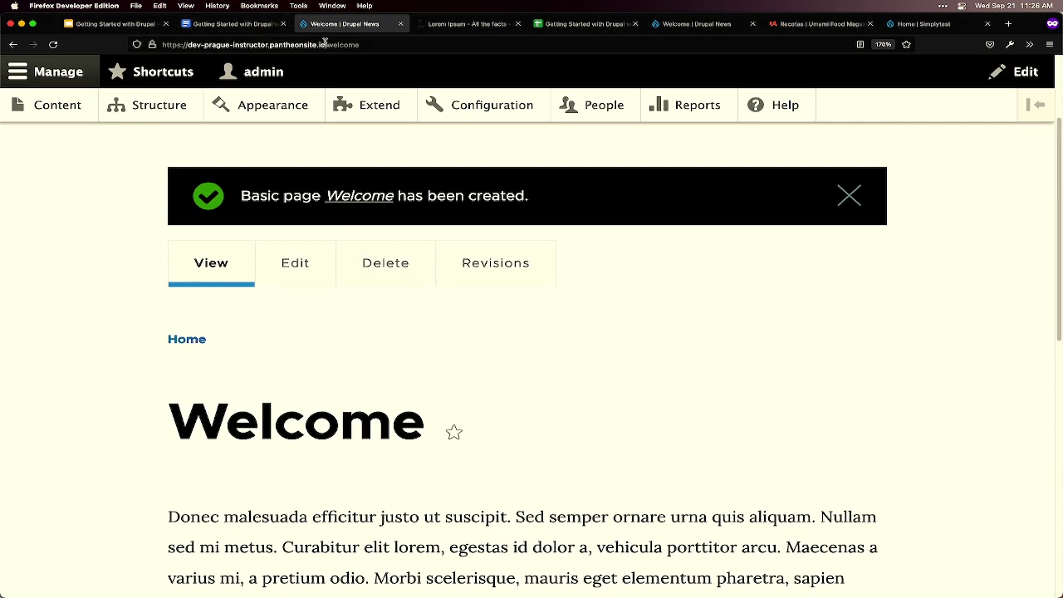
# - Load the Welcome page at its system path /node/4 instead of /welcome
pyautogui.moveTo(327, 43); pyautogui.dragTo(390, 44)
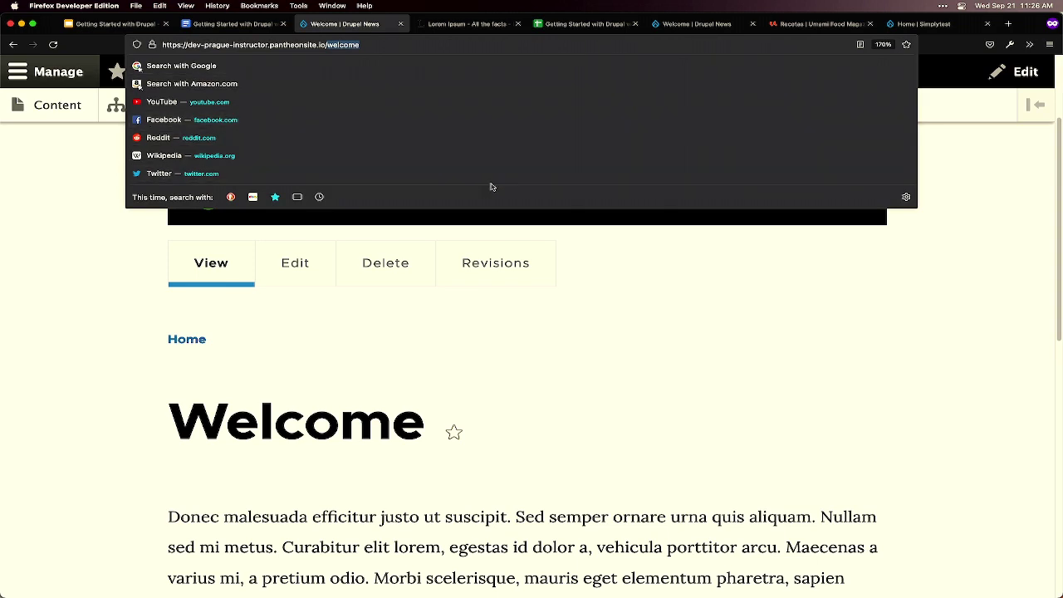
pyautogui.write('node/4')
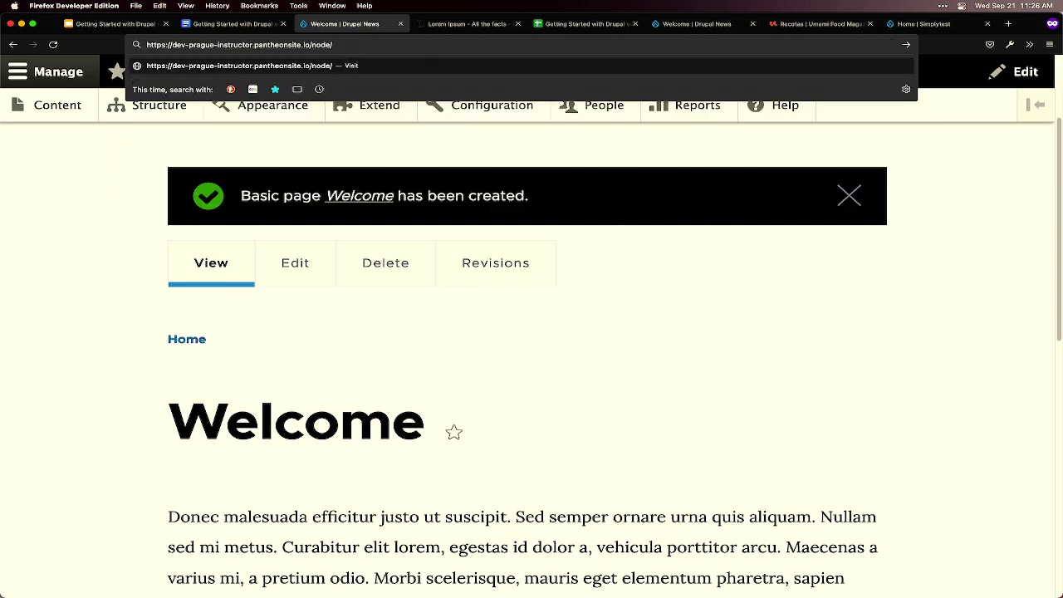
pyautogui.press('Return')
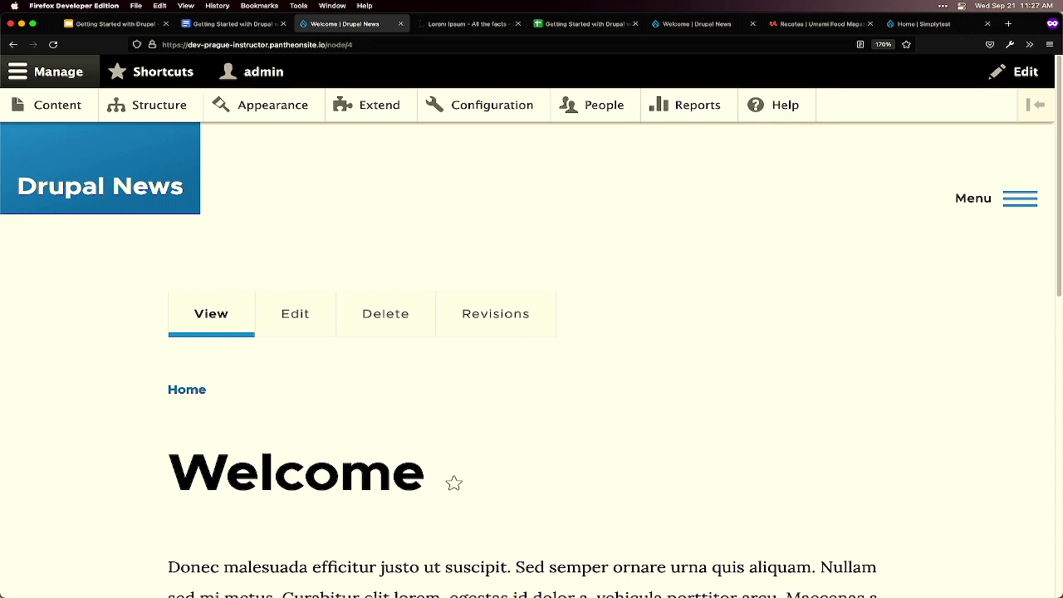
pyautogui.moveTo(363, 585)
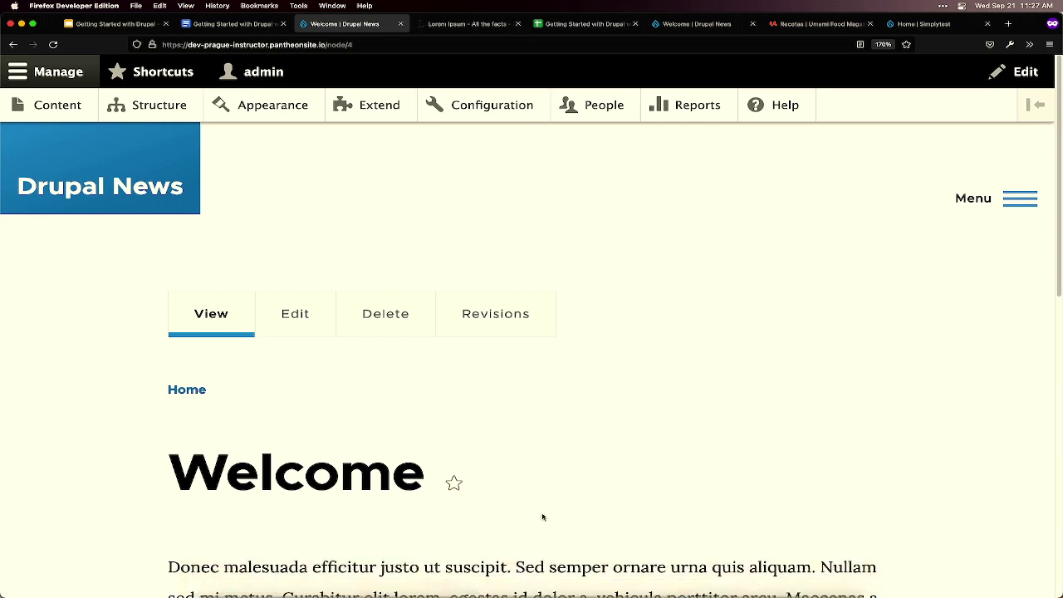
# - Return to the Drupal News home page and scroll through its three tagged articles
pyautogui.click(94, 189)
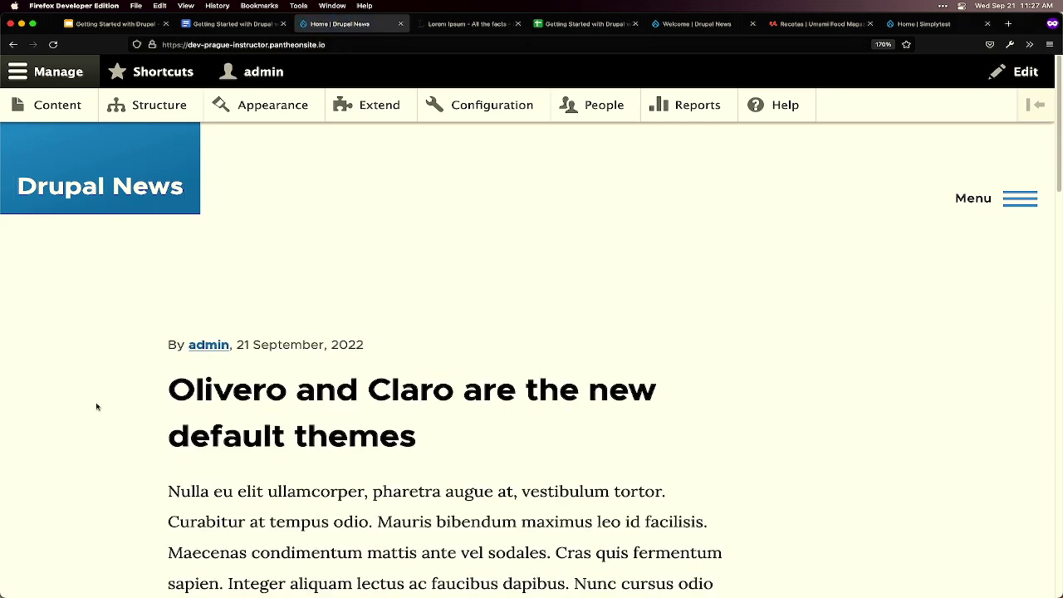
pyautogui.scroll(-3, 96, 406)
pyautogui.scroll(-6, 98, 404)
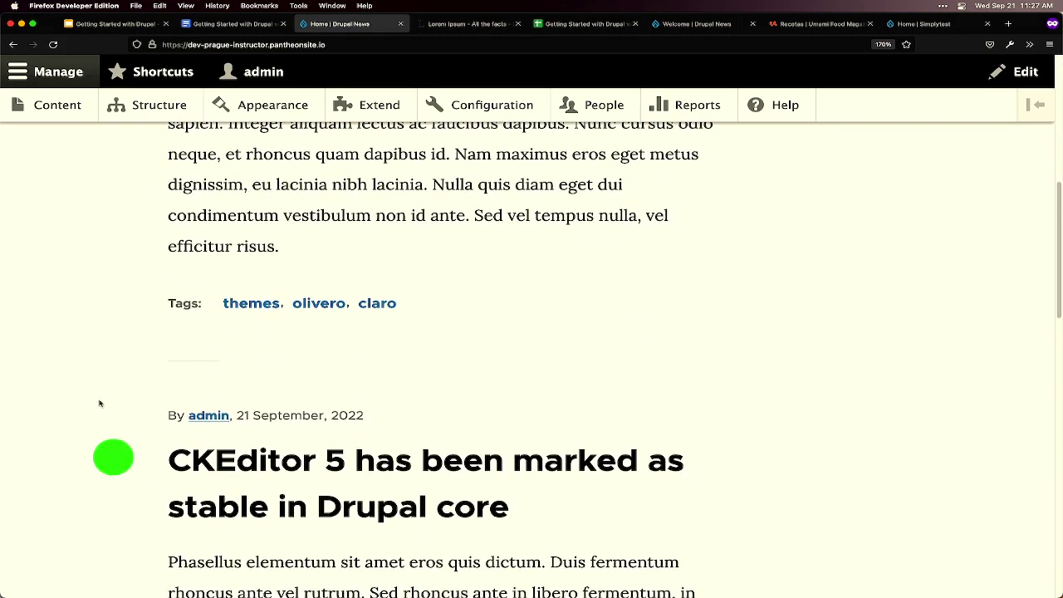
pyautogui.scroll(-4, 99, 404)
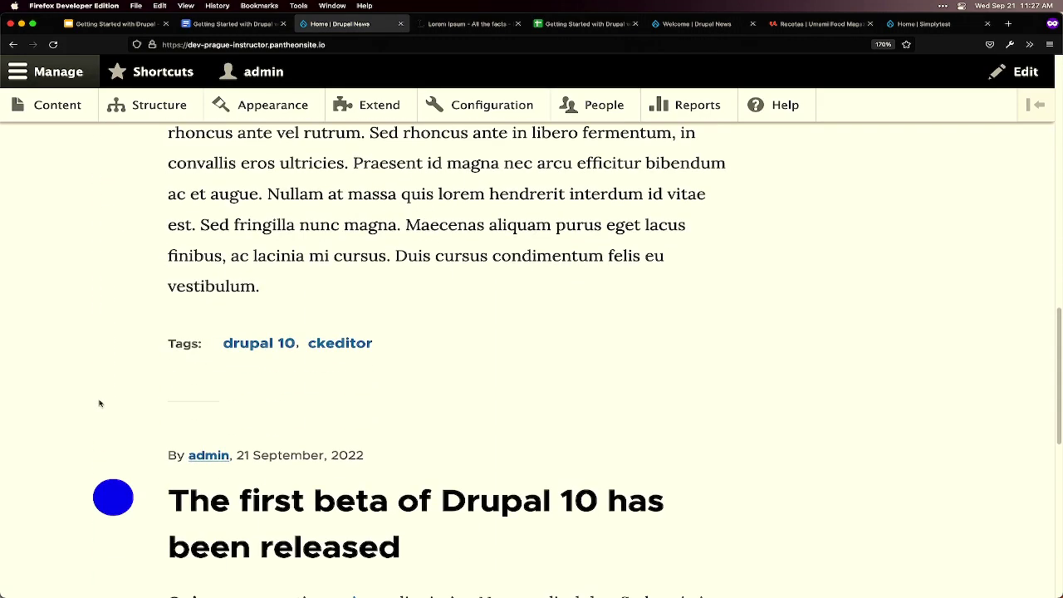
pyautogui.scroll(-2, 99, 403)
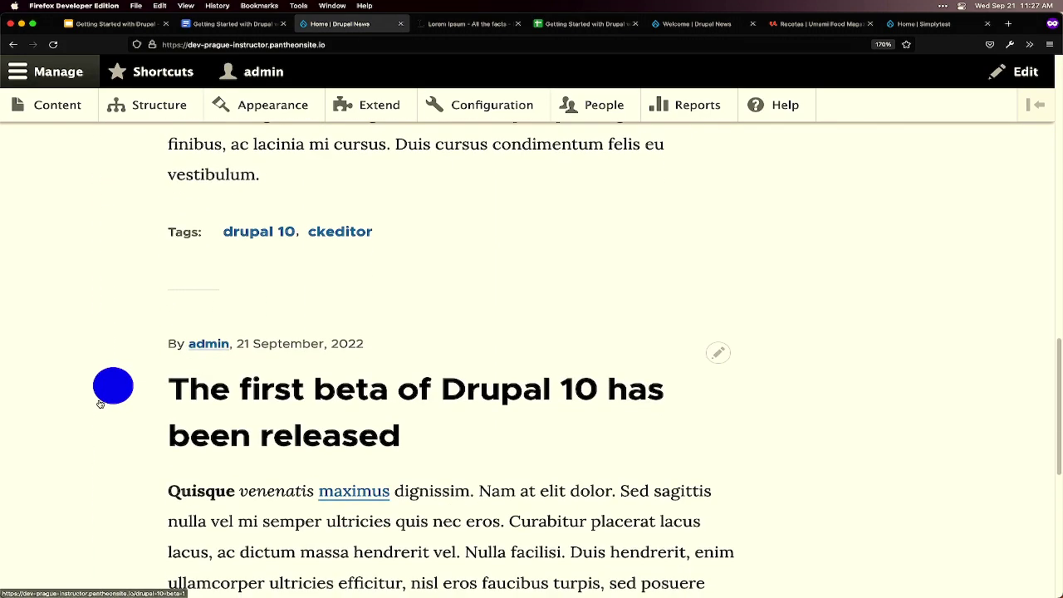
pyautogui.scroll(-4, 103, 427)
pyautogui.scroll(9, 104, 425)
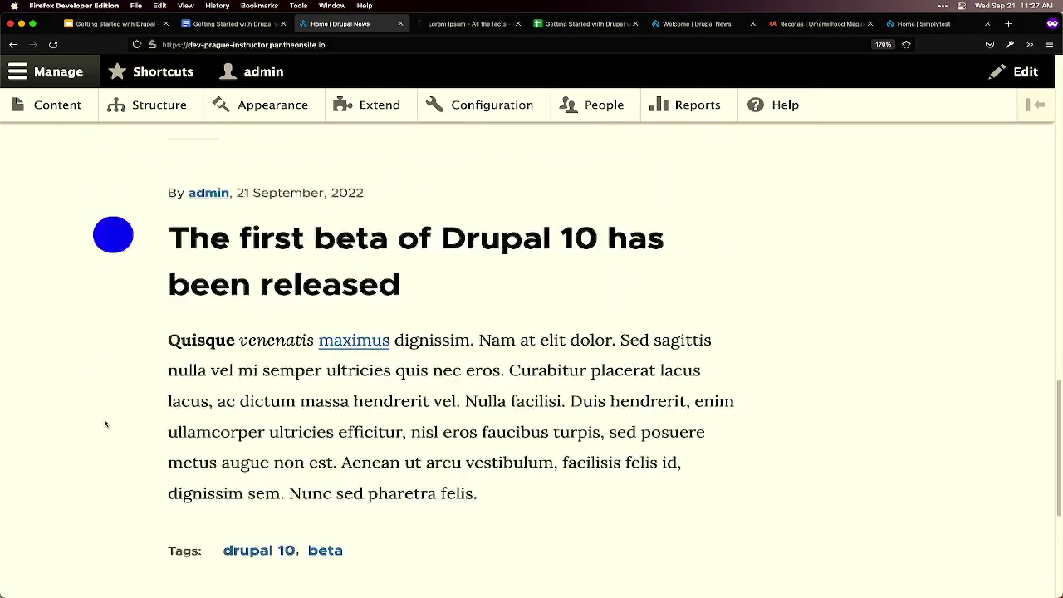
pyautogui.scroll(7, 104, 423)
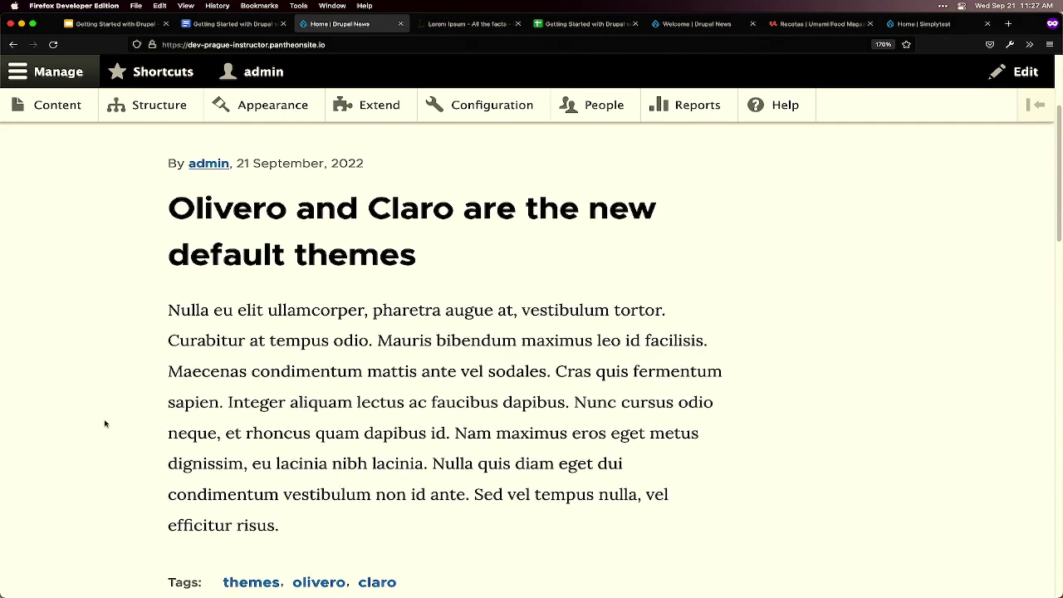
pyautogui.scroll(3, 105, 423)
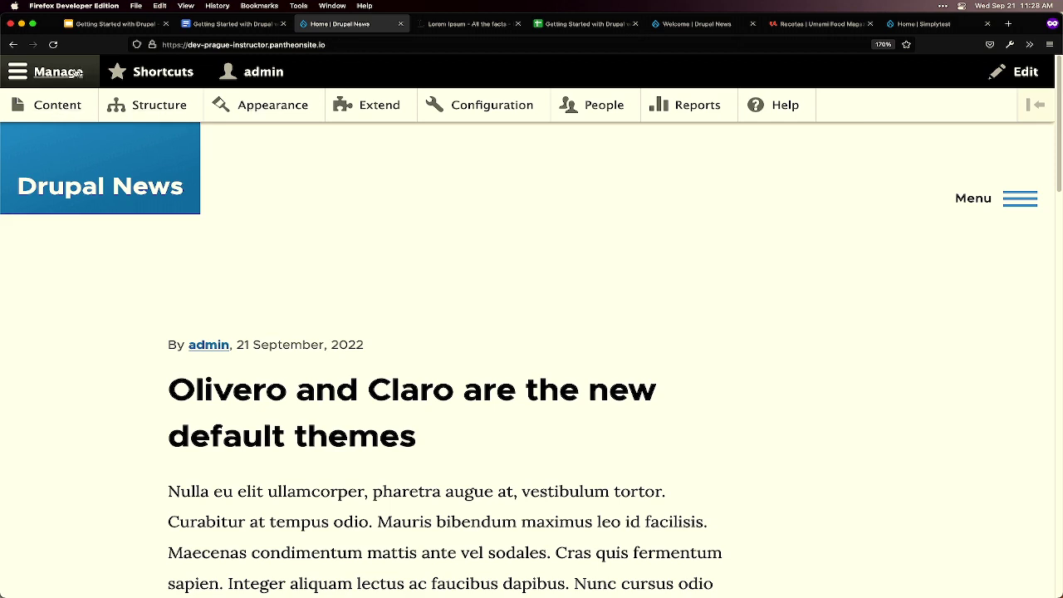
# - Show the Content admin list with the Welcome page and three articles
pyautogui.click(66, 104)
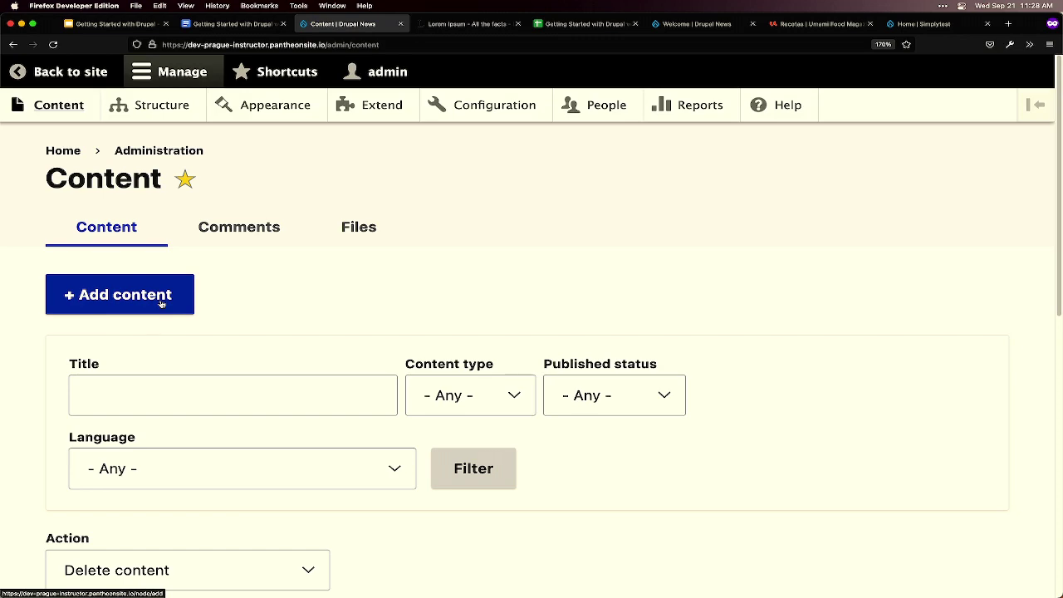
pyautogui.scroll(-4, 266, 352)
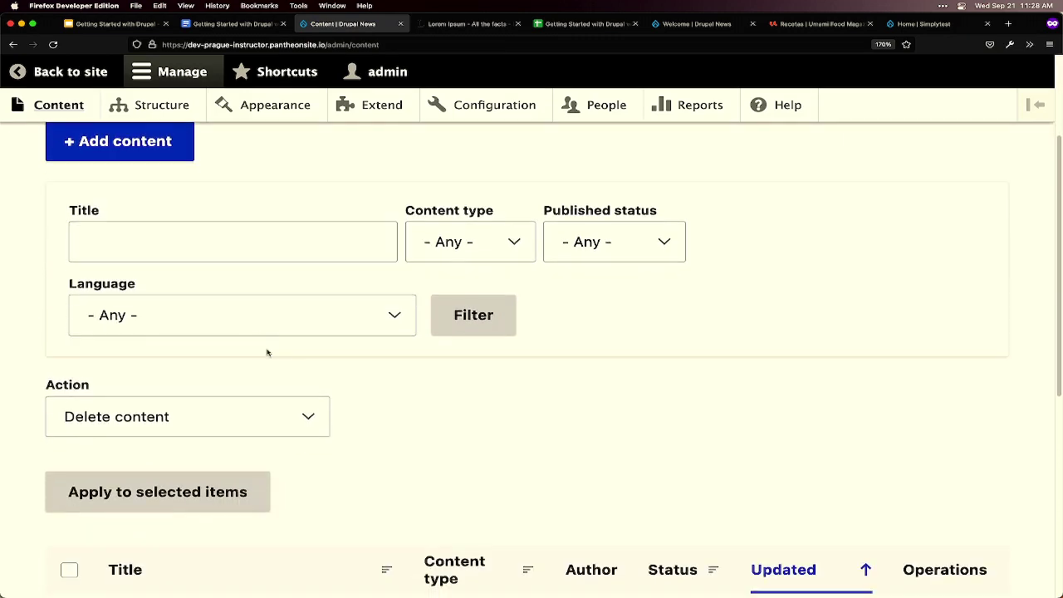
pyautogui.scroll(-8, 394, 387)
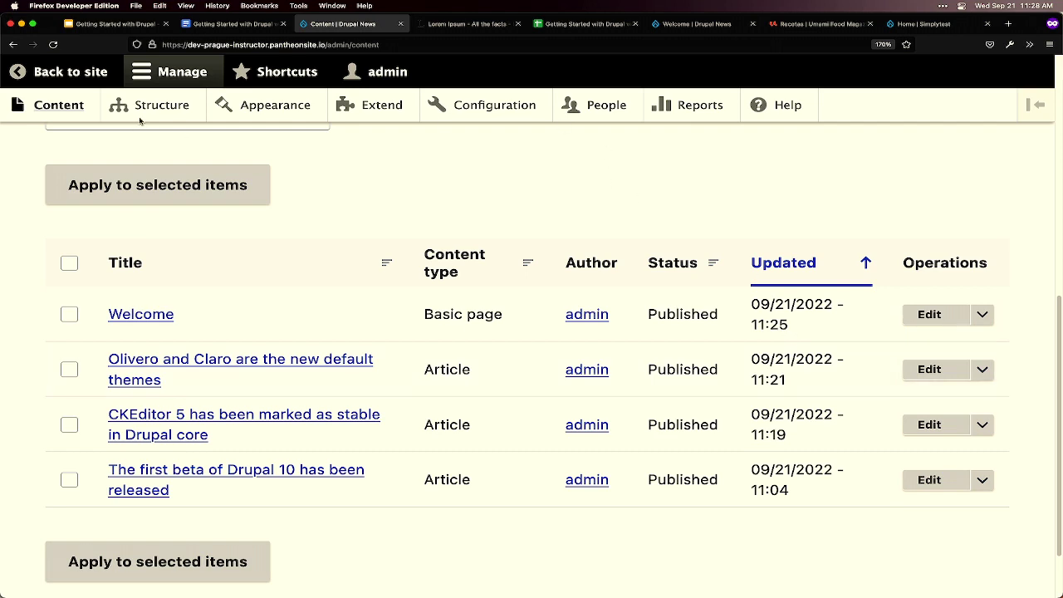
# - Go to the Configuration overview and open Basic site settings
pyautogui.click(493, 107)
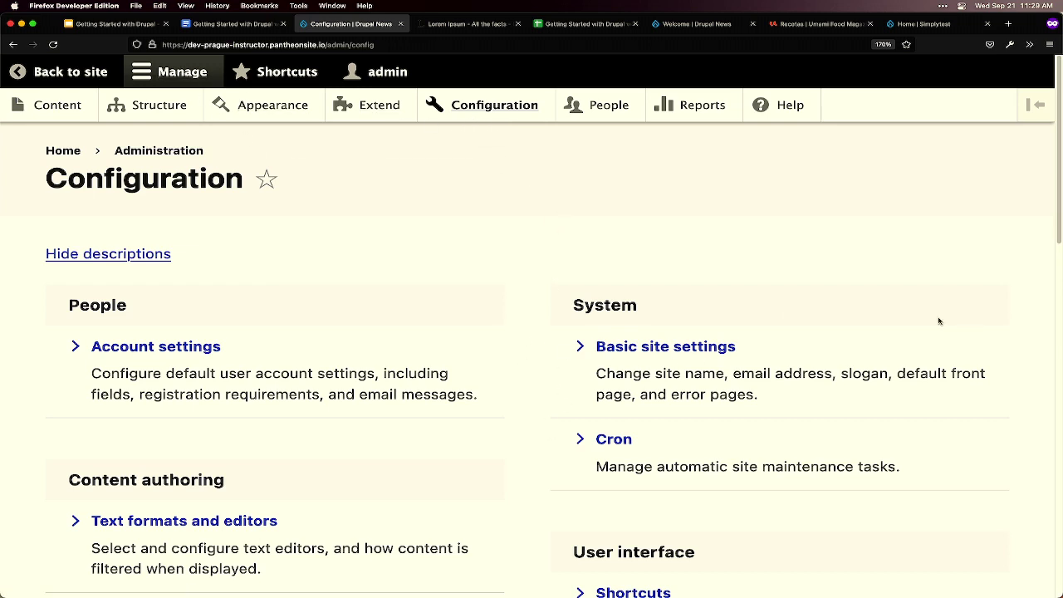
pyautogui.click(665, 347)
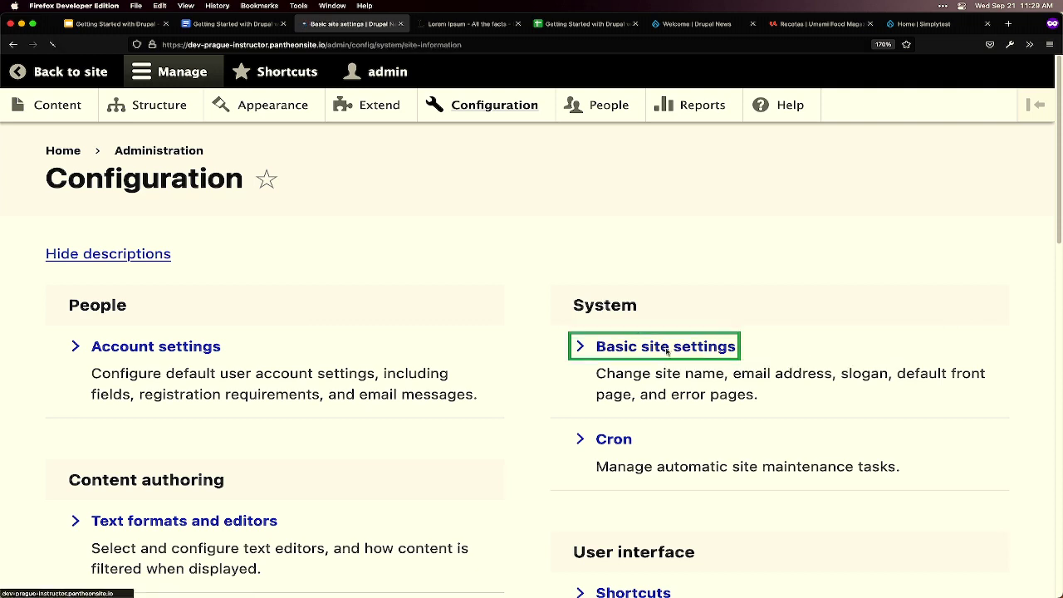
# - Replace the Default front page path with /welcome in Basic site settings and save the configuration
pyautogui.click(179, 344)
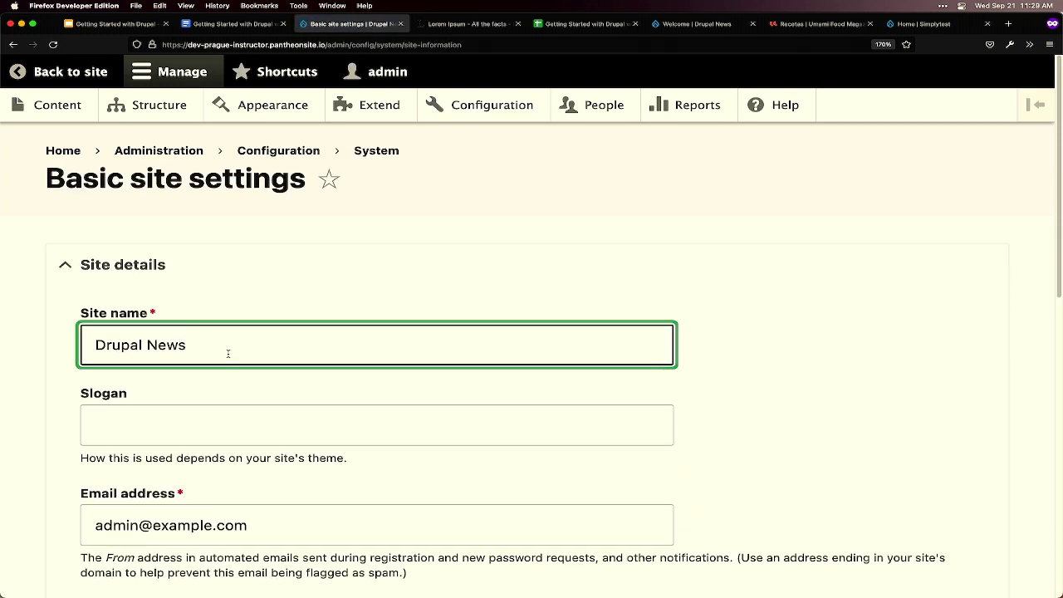
pyautogui.scroll(-1, 425, 361)
pyautogui.scroll(-5, 426, 362)
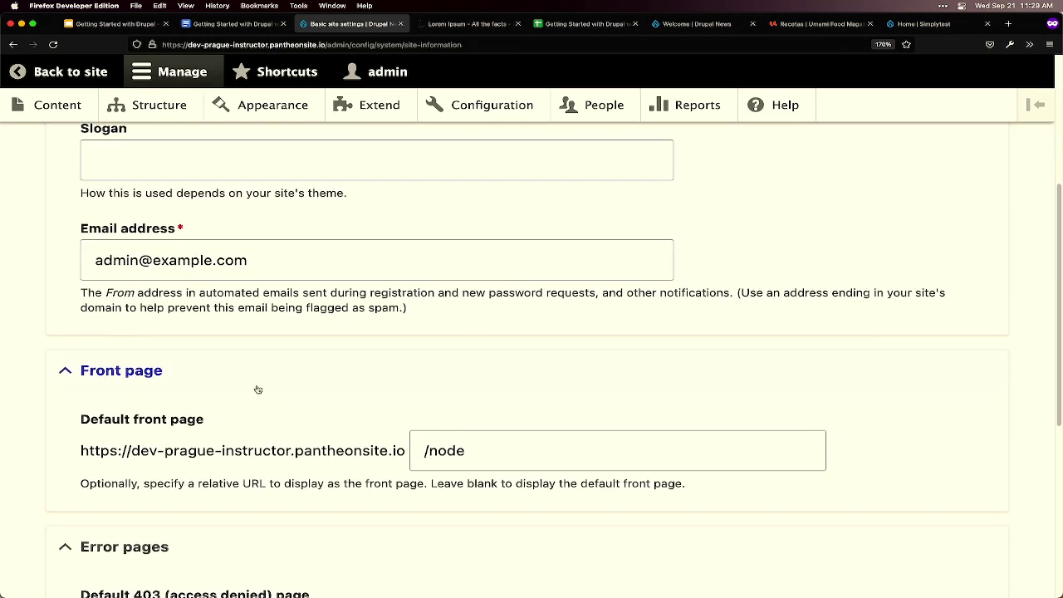
pyautogui.click(520, 460)
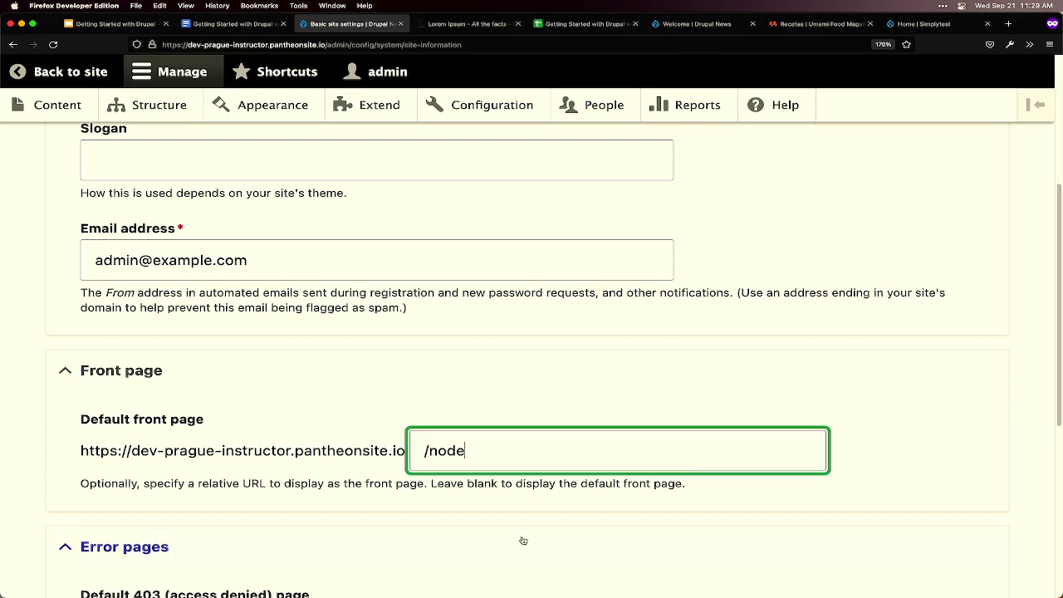
pyautogui.write('/4')
pyautogui.tripleClick(508, 455)
pyautogui.write('/welcome')
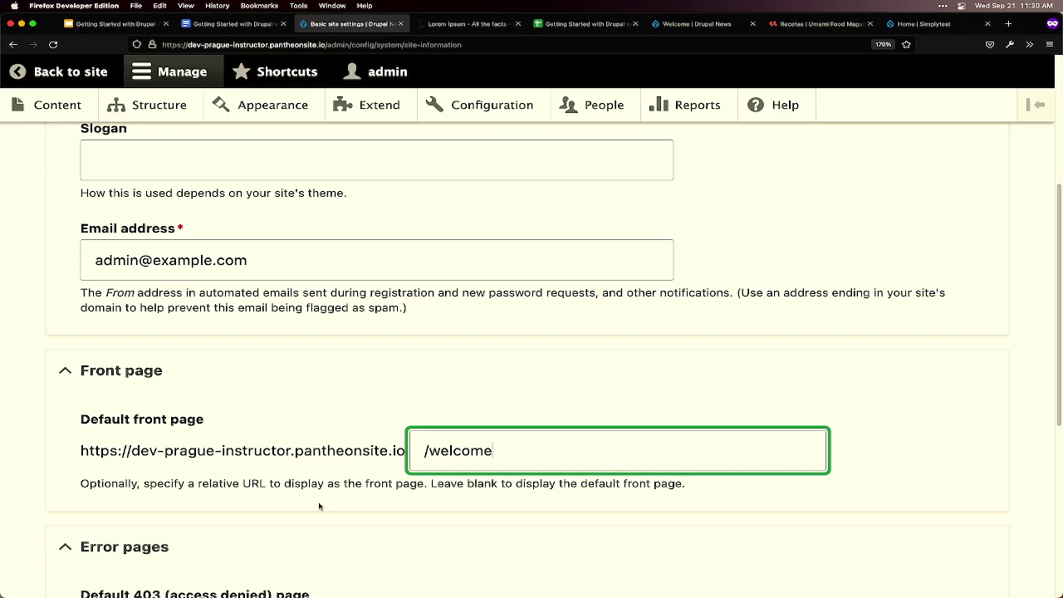
pyautogui.scroll(-5, 340, 477)
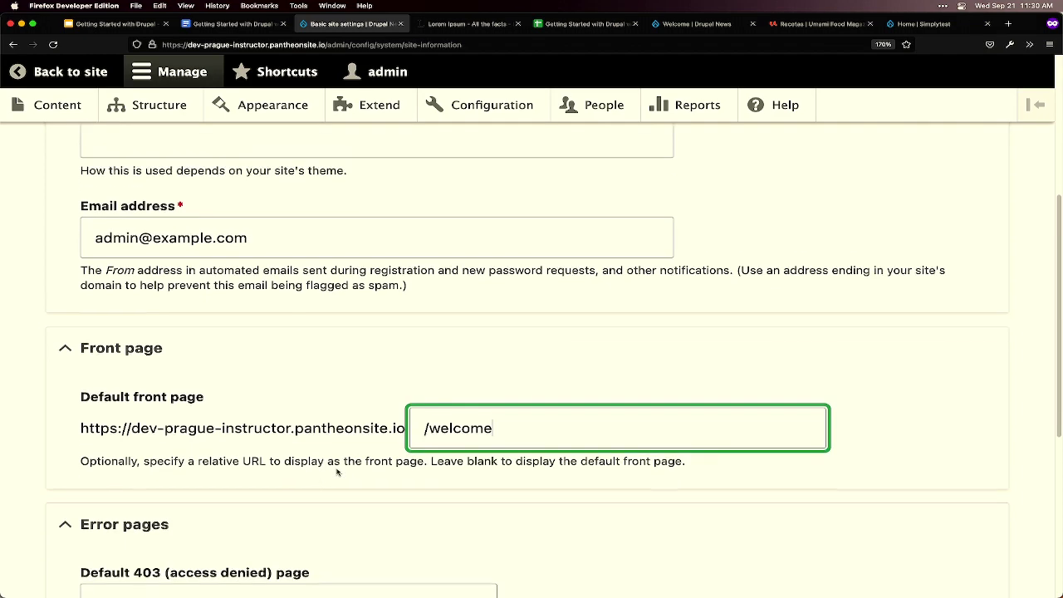
pyautogui.scroll(-2, 368, 432)
pyautogui.click(220, 490)
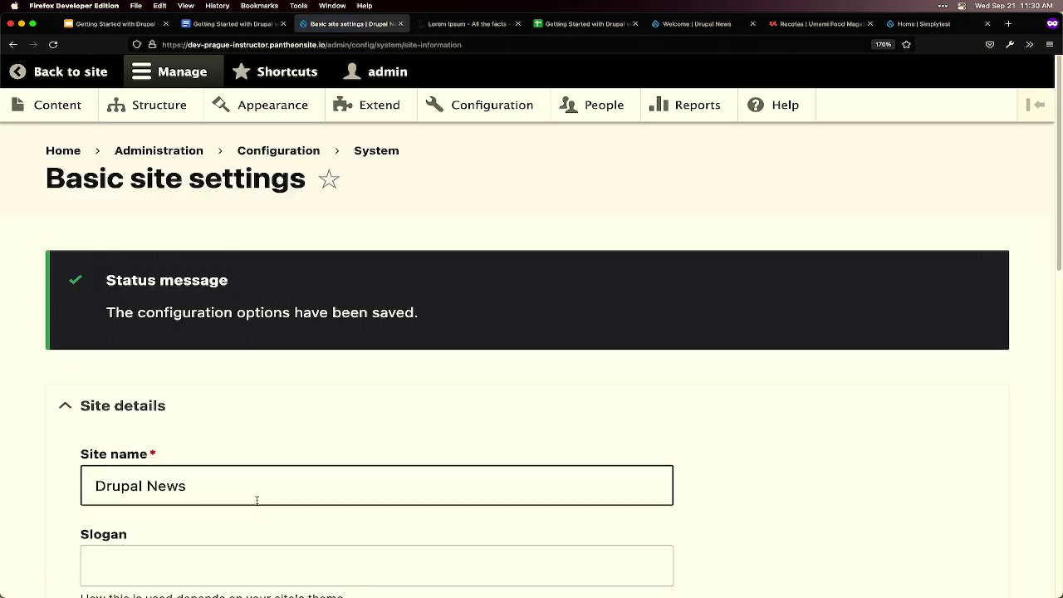
# - View the front page, now showing the Welcome page, then return to the Content overview
pyautogui.click(56, 151)
pyautogui.scroll(-3, 706, 406)
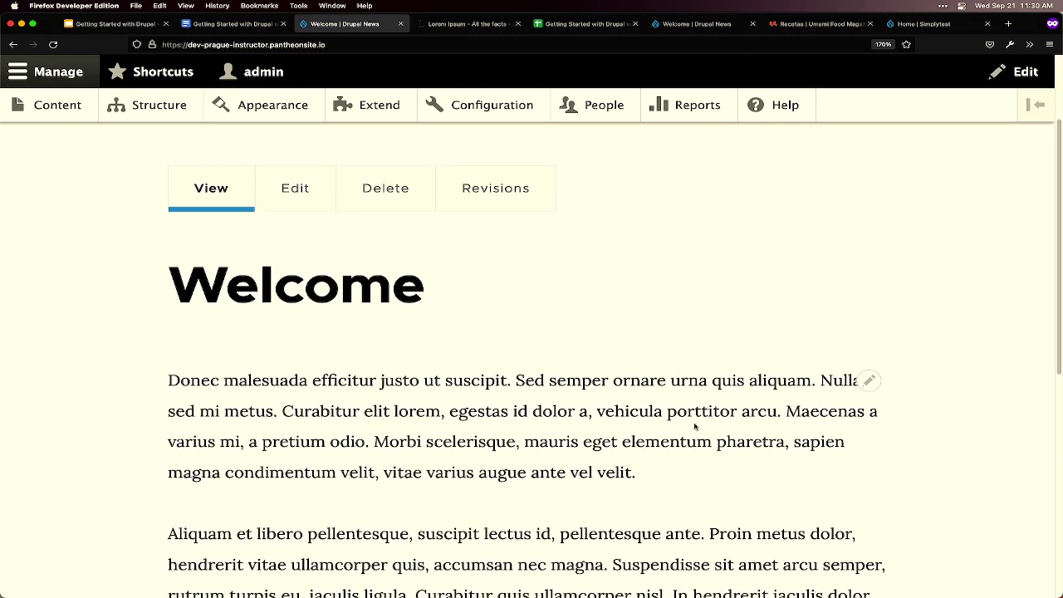
pyautogui.moveTo(681, 592)
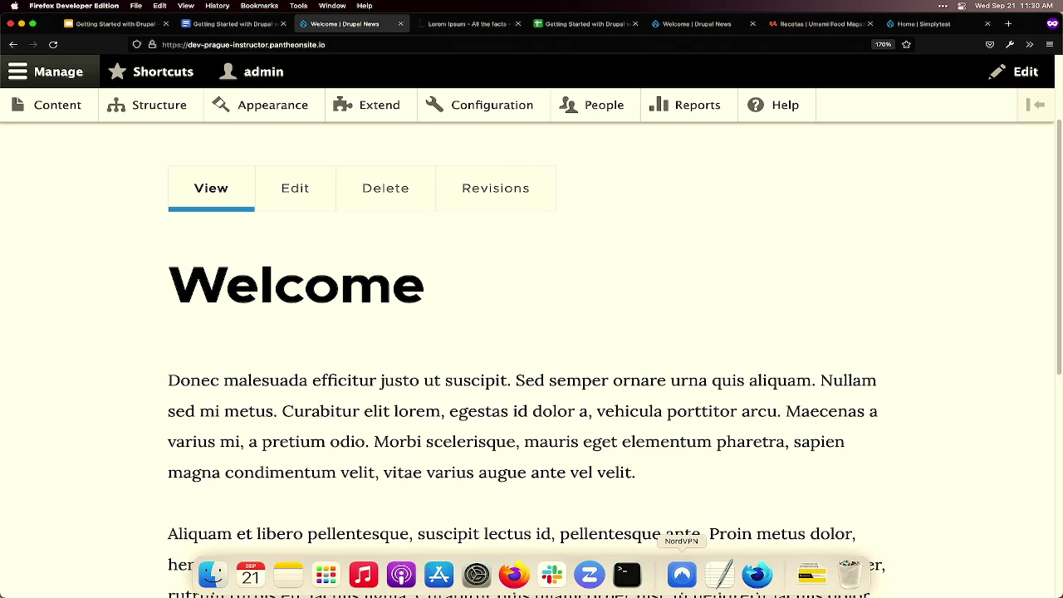
pyautogui.scroll(3, 719, 399)
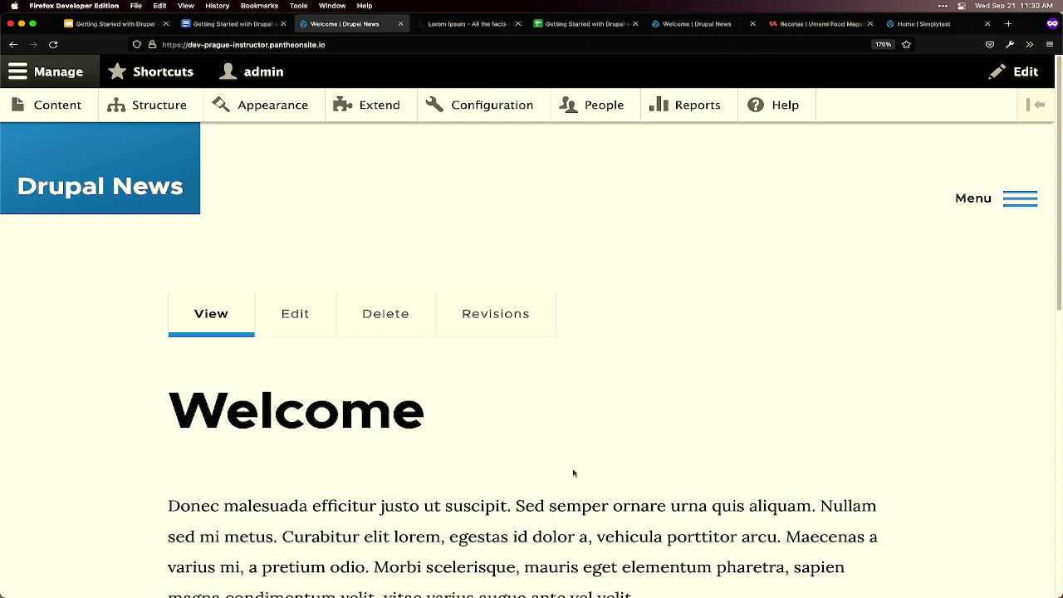
pyautogui.click(51, 105)
pyautogui.scroll(-5, 566, 436)
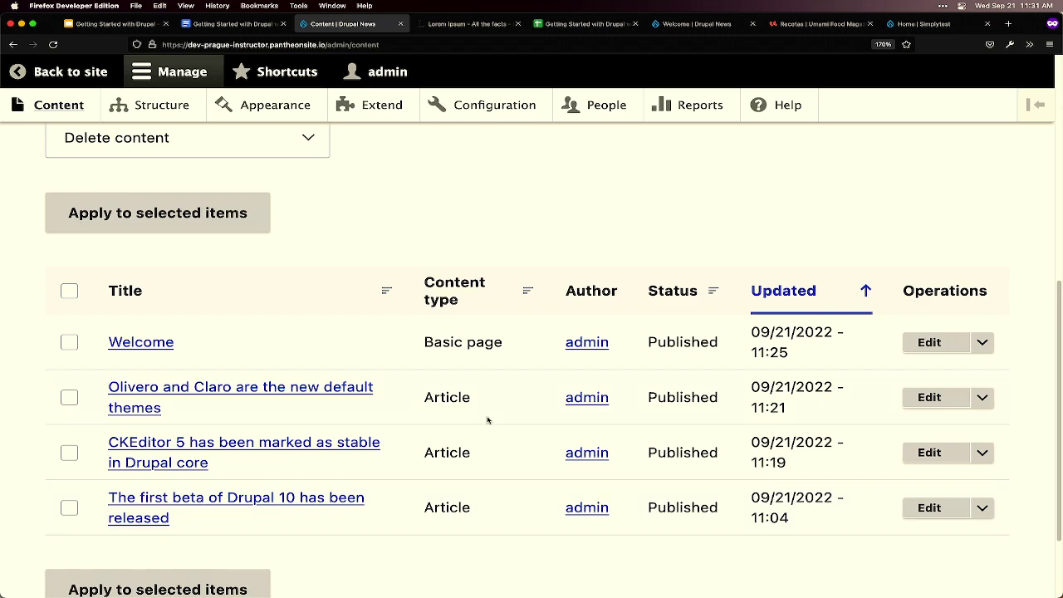
pyautogui.click(250, 25)
pyautogui.scroll(-5, 440, 335)
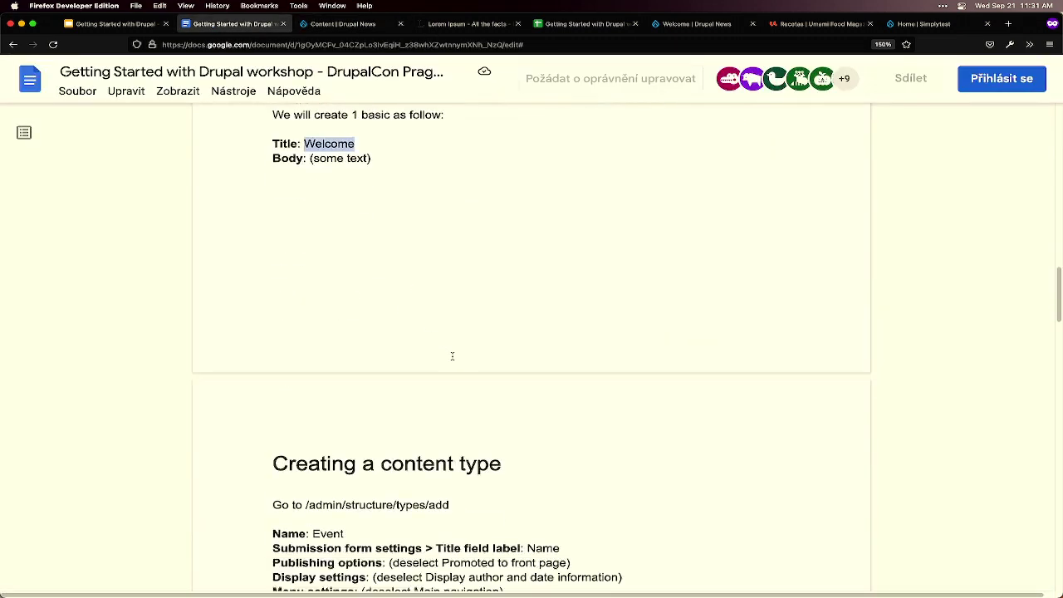
pyautogui.scroll(-1, 485, 352)
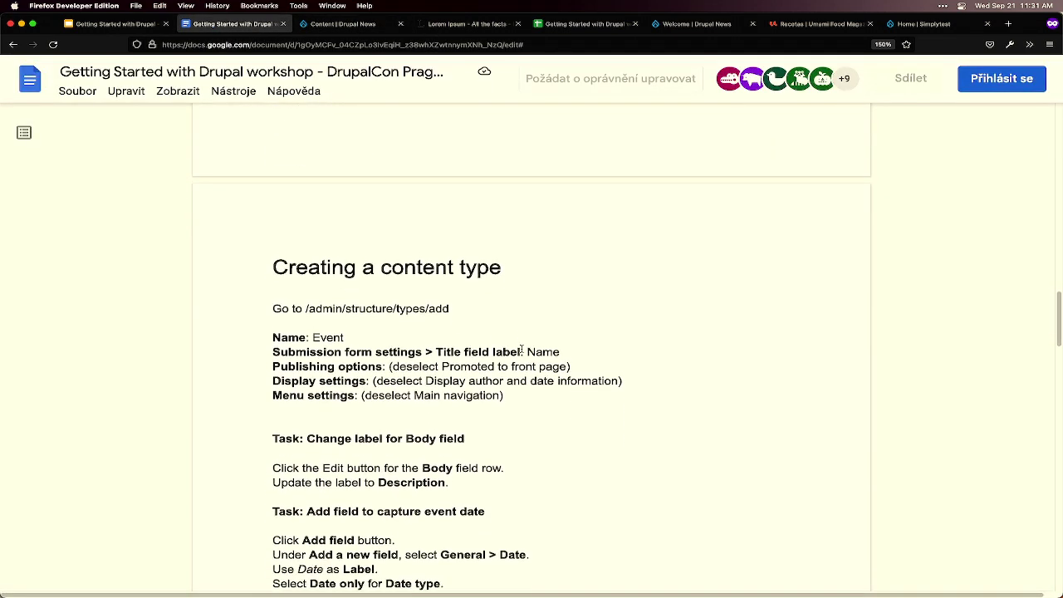
pyautogui.scroll(-3, 523, 348)
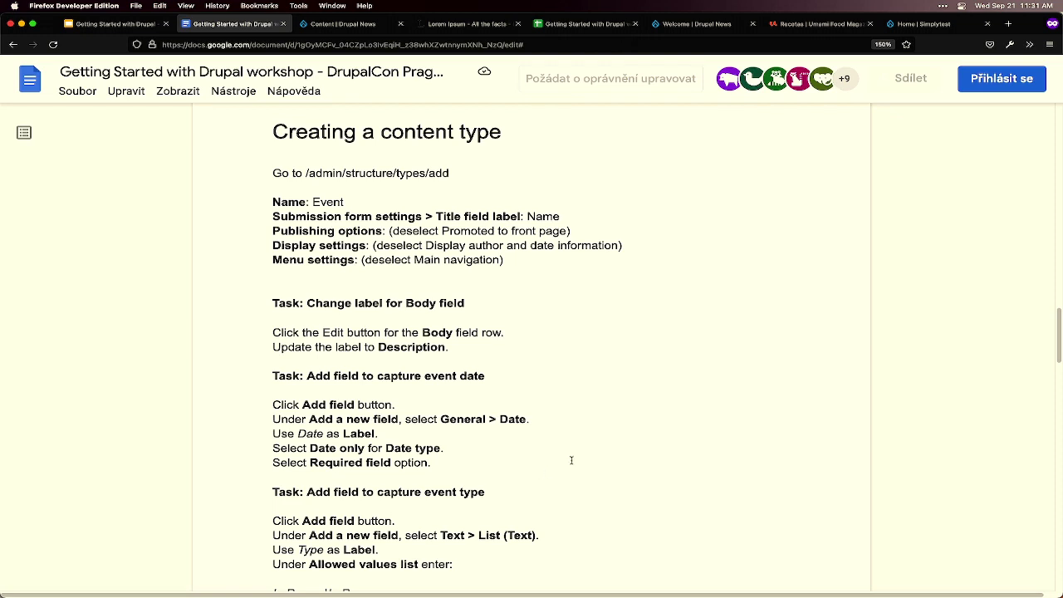
pyautogui.click(360, 28)
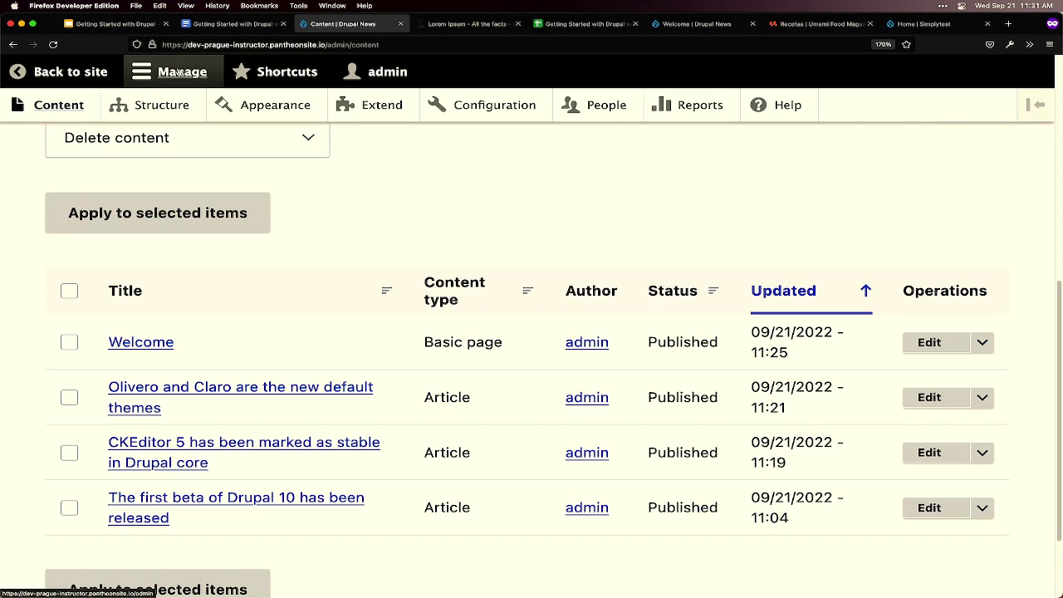
# - Navigate from Structure to Content types and mark the /admin/structure/types/add path in the workshop notes
pyautogui.click(165, 108)
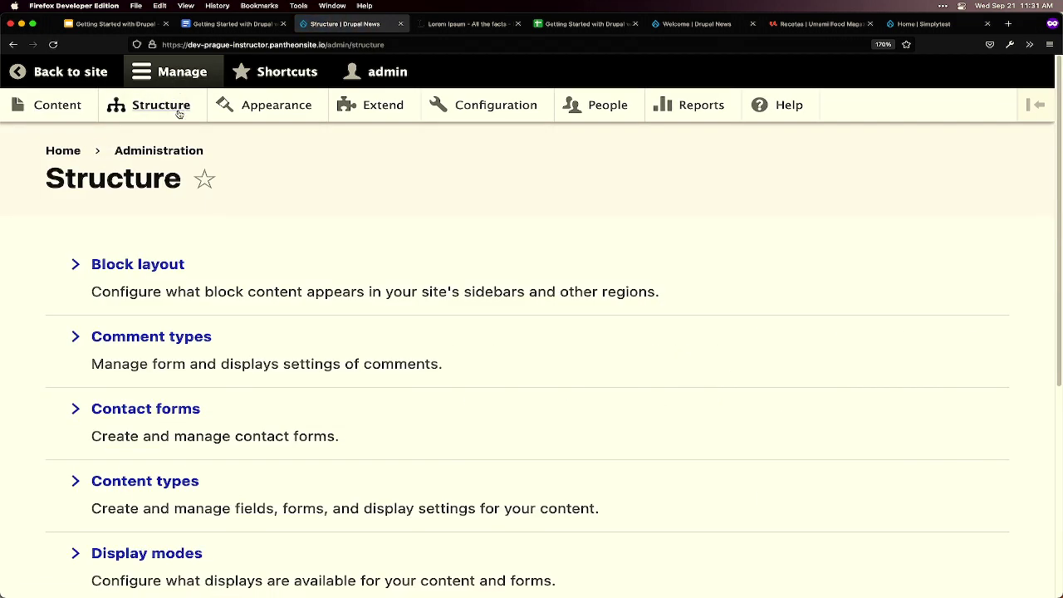
pyautogui.scroll(-2, 349, 277)
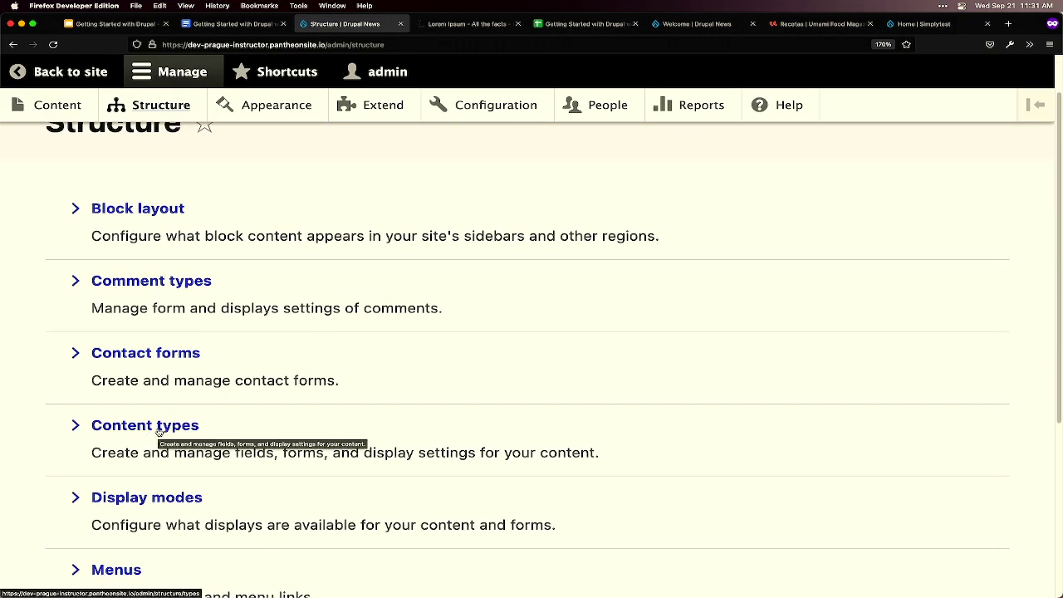
pyautogui.click(159, 429)
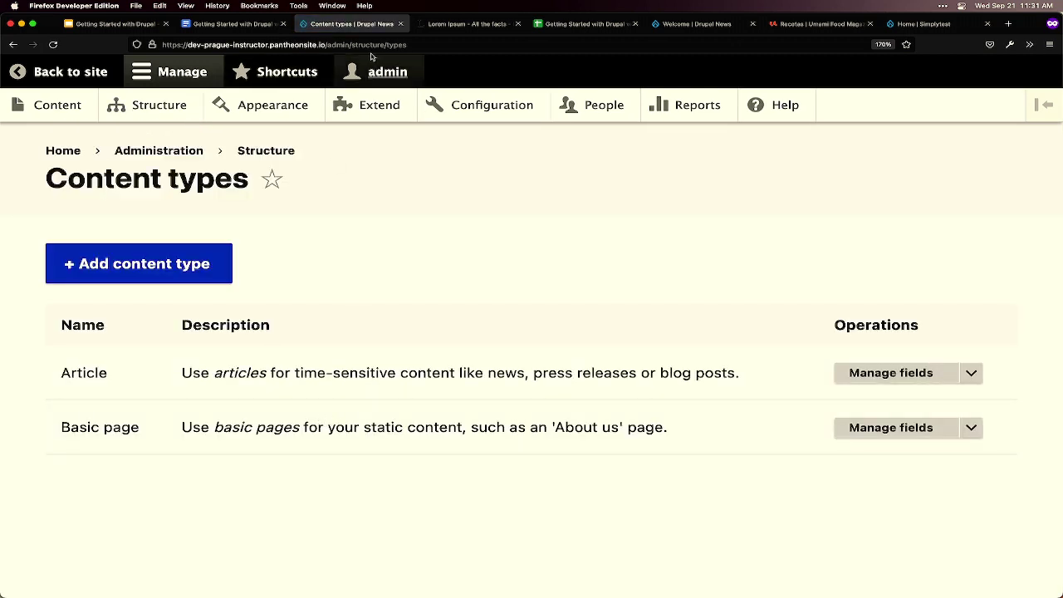
pyautogui.click(227, 25)
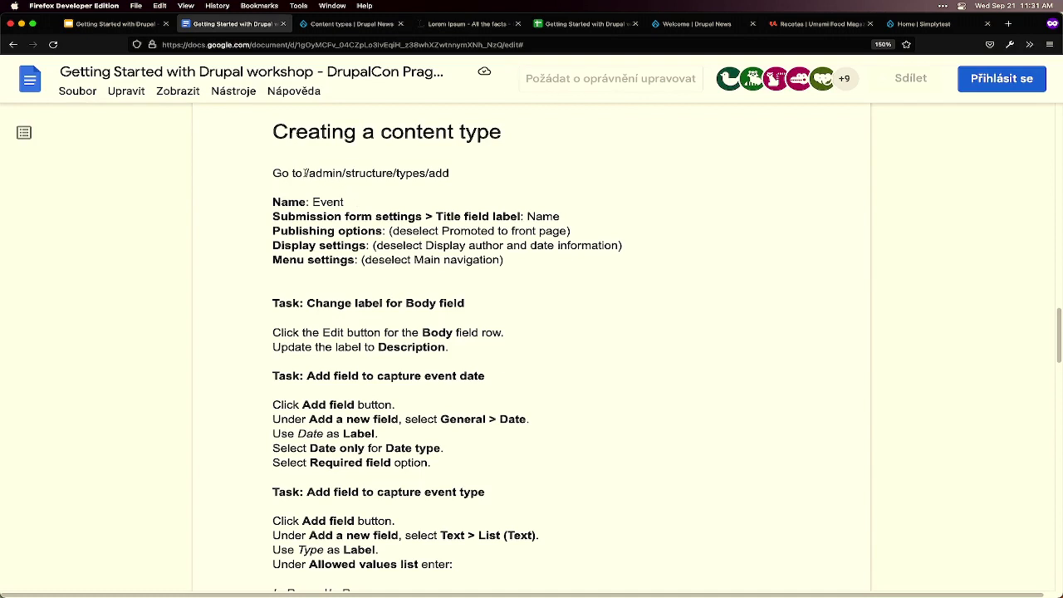
pyautogui.moveTo(305, 173); pyautogui.dragTo(451, 174)
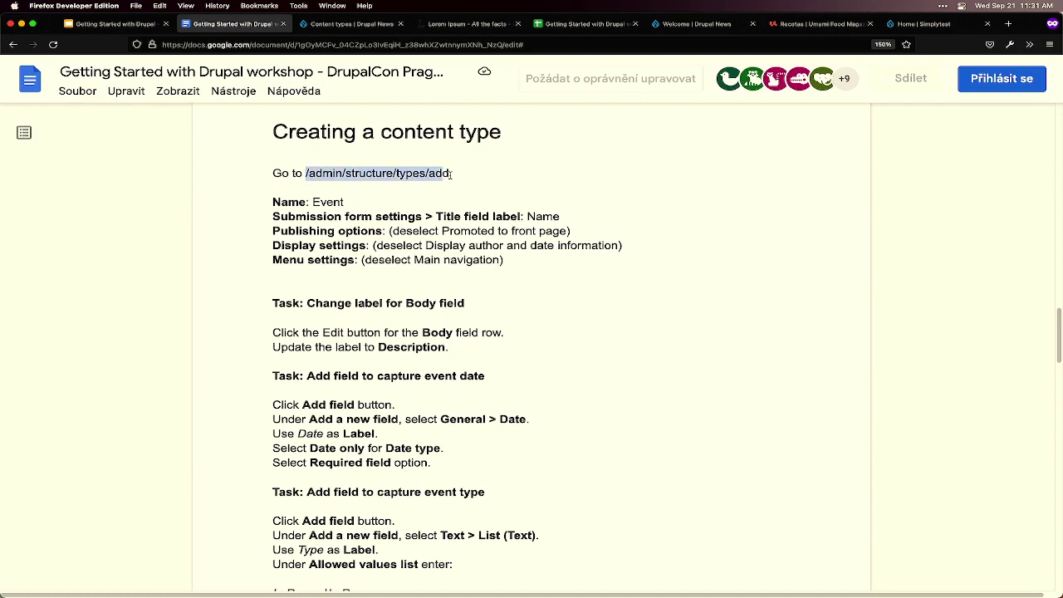
pyautogui.click(328, 25)
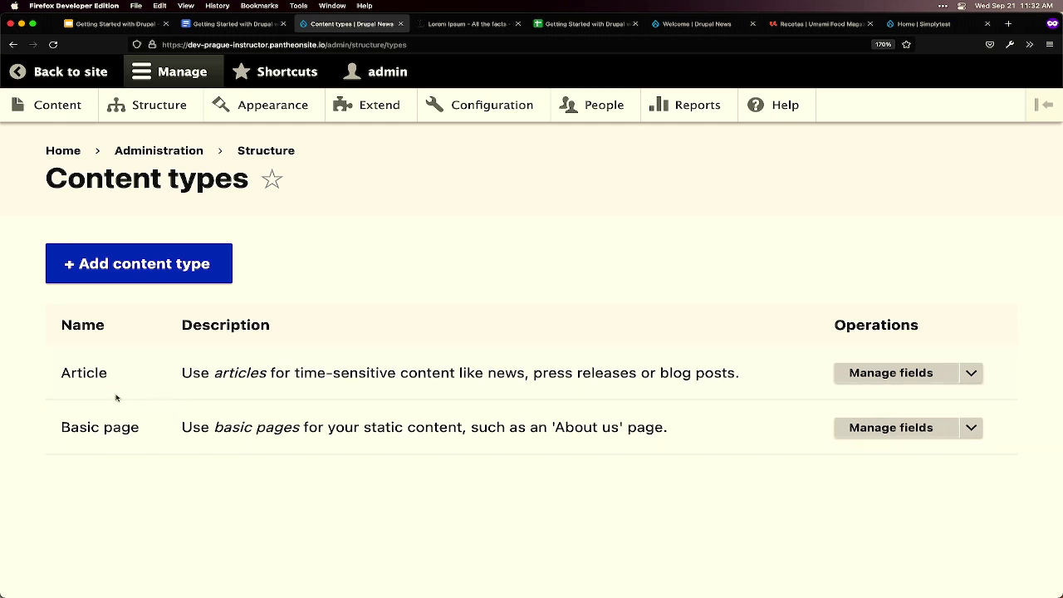
# - Point out the existing Article and Basic page types, then start adding a new content type
pyautogui.doubleClick(93, 374)
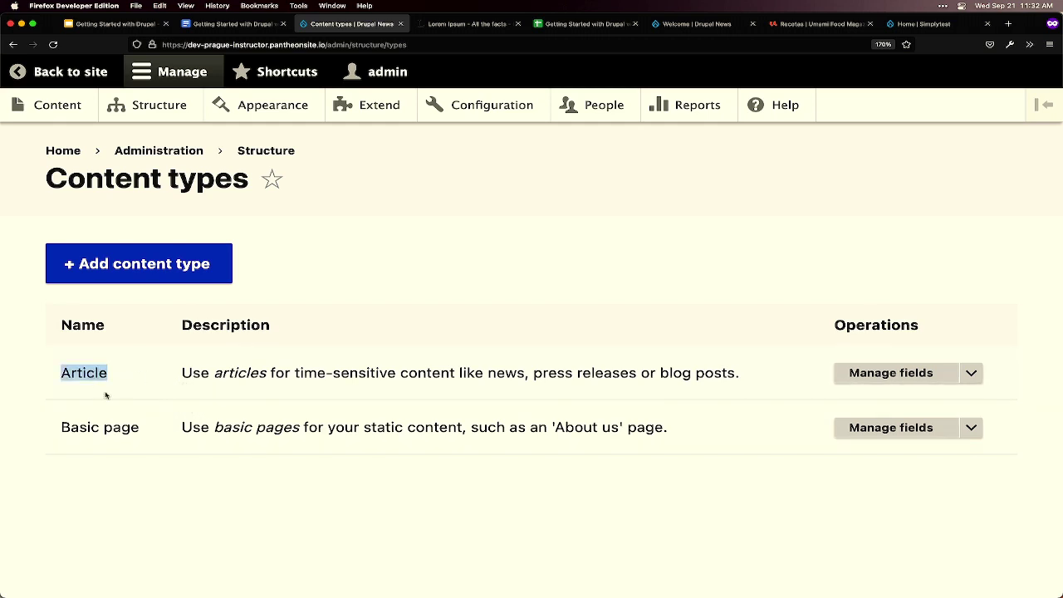
pyautogui.moveTo(138, 426); pyautogui.dragTo(60, 432)
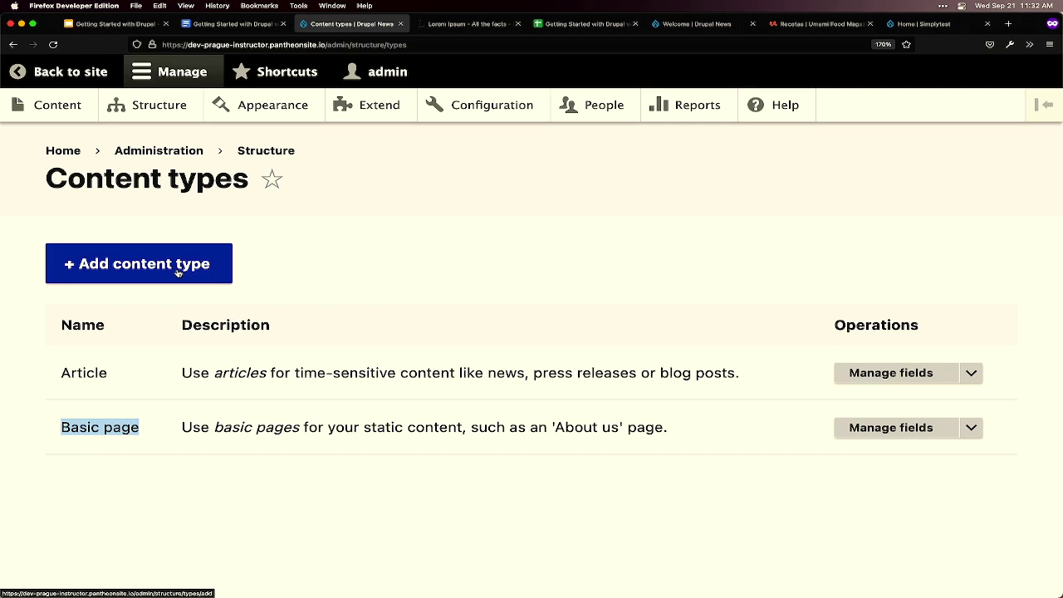
pyautogui.click(177, 271)
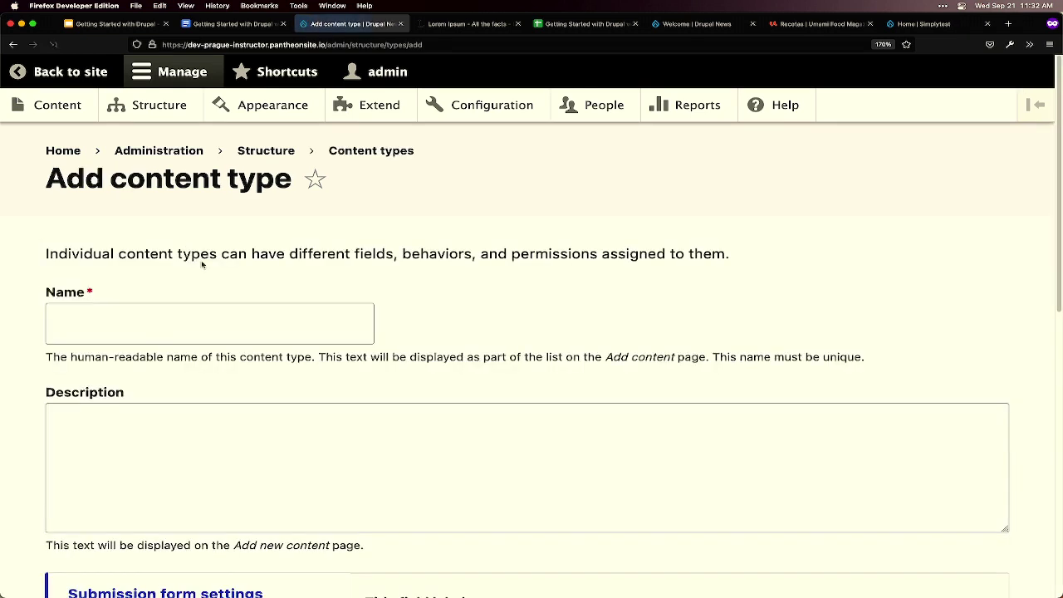
# - Name the new content type 'Event'
pyautogui.click(230, 331)
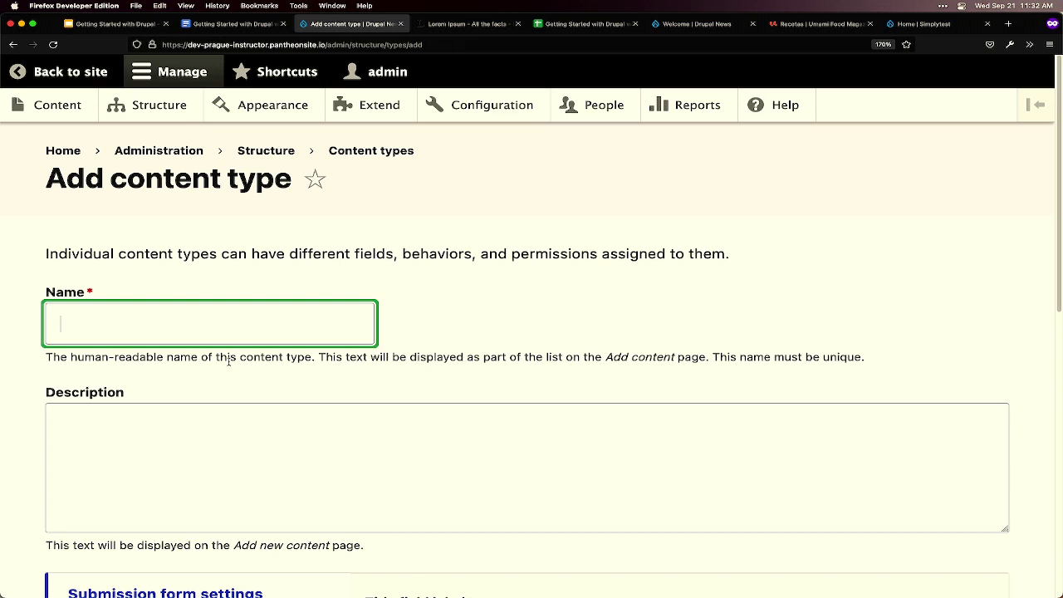
pyautogui.write('Event')
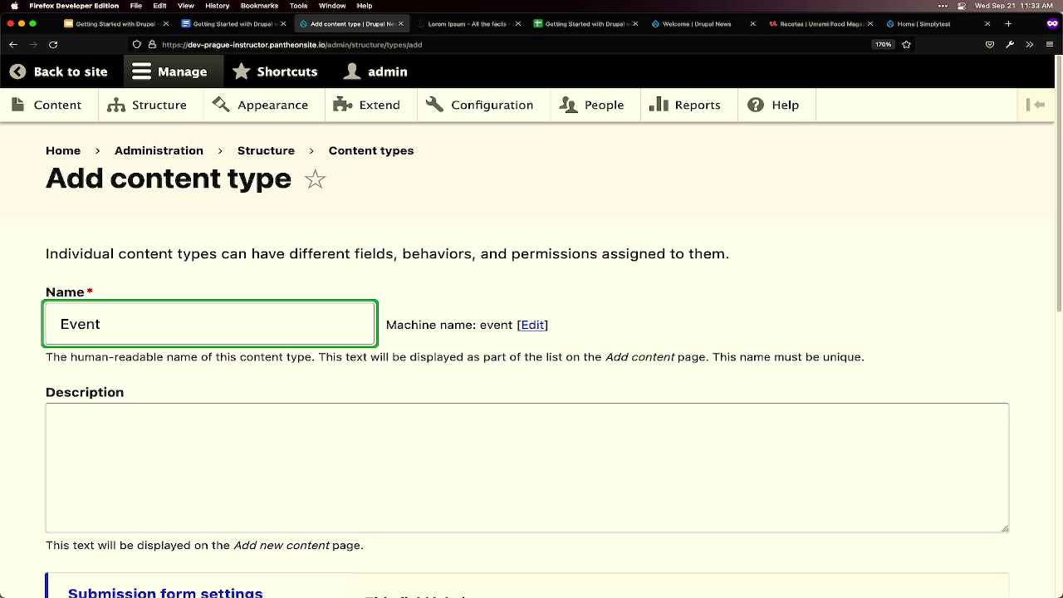
pyautogui.scroll(-3, 321, 341)
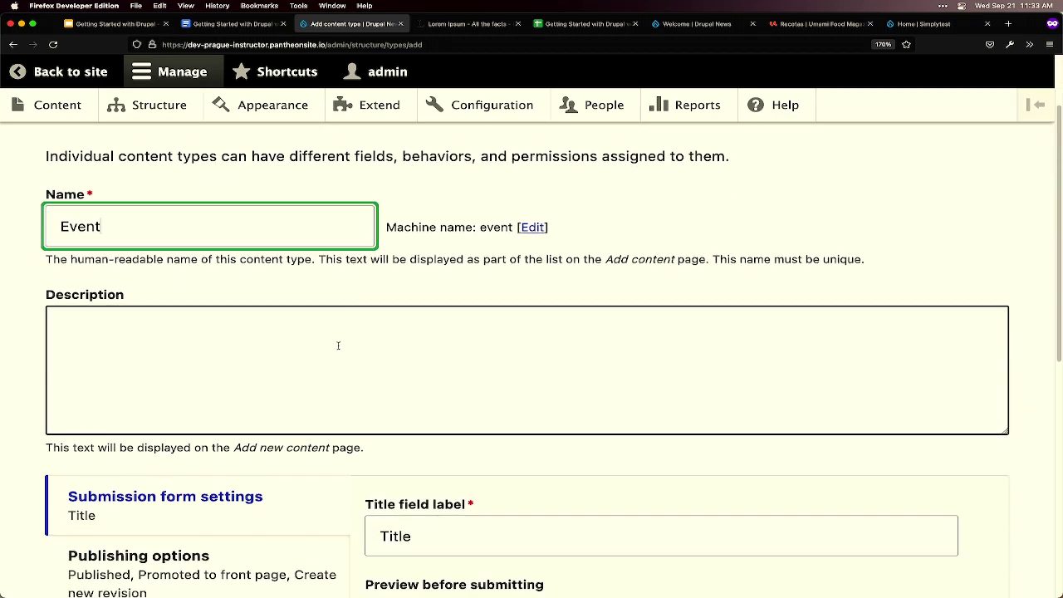
pyautogui.scroll(-3, 338, 345)
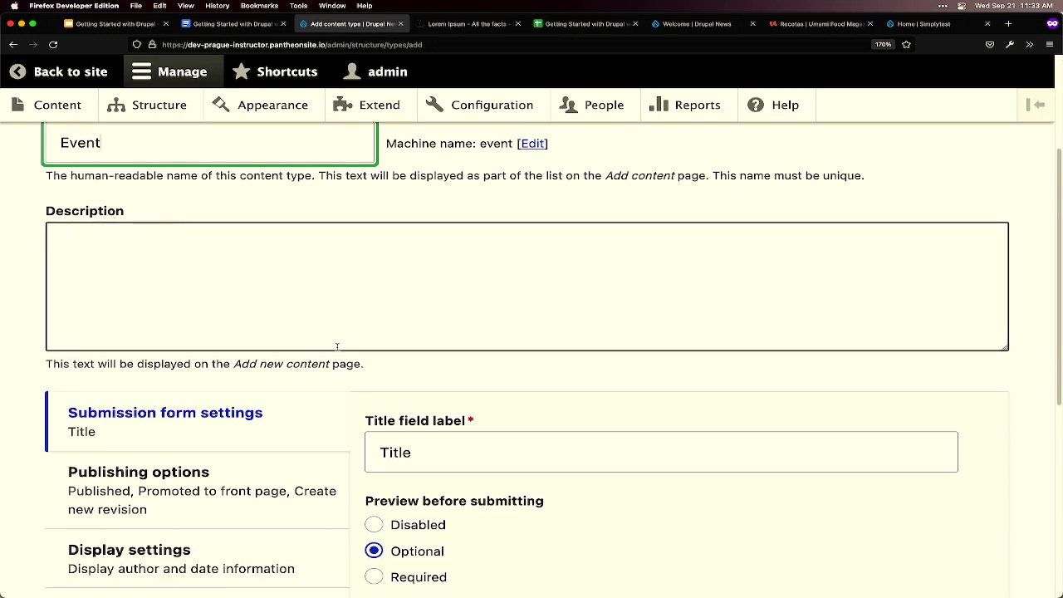
pyautogui.scroll(-3, 336, 347)
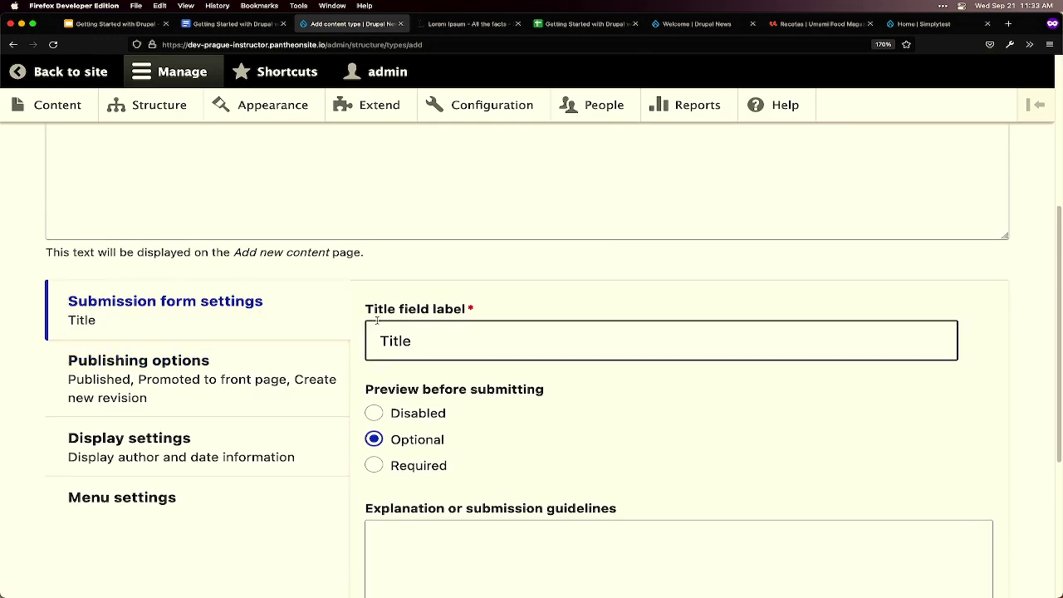
# - Change the Title field label from 'Title' to 'Event name'
pyautogui.click(423, 336)
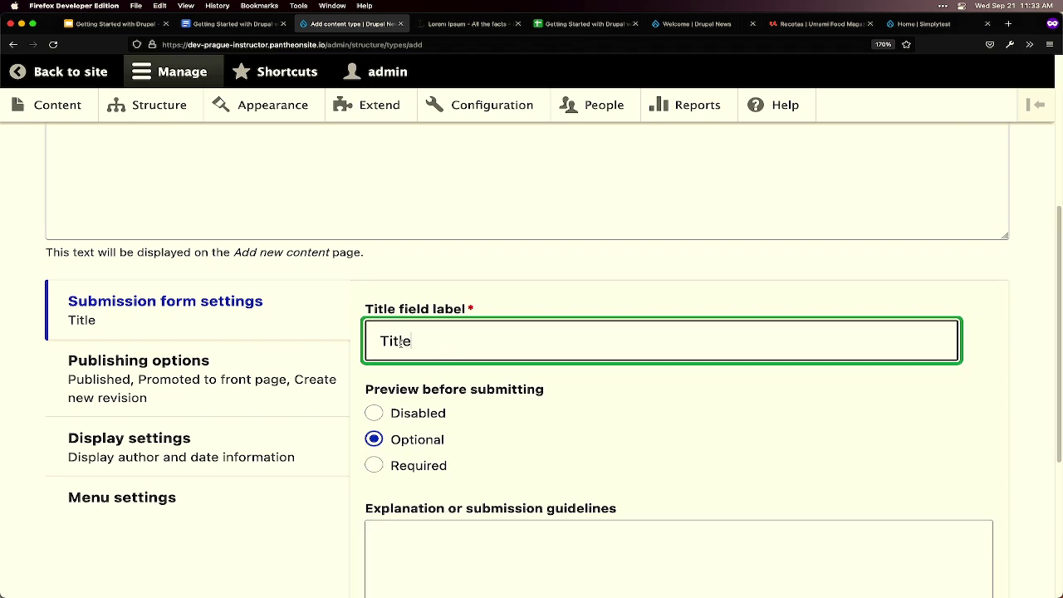
pyautogui.moveTo(420, 341); pyautogui.dragTo(348, 354)
pyautogui.write('Event')
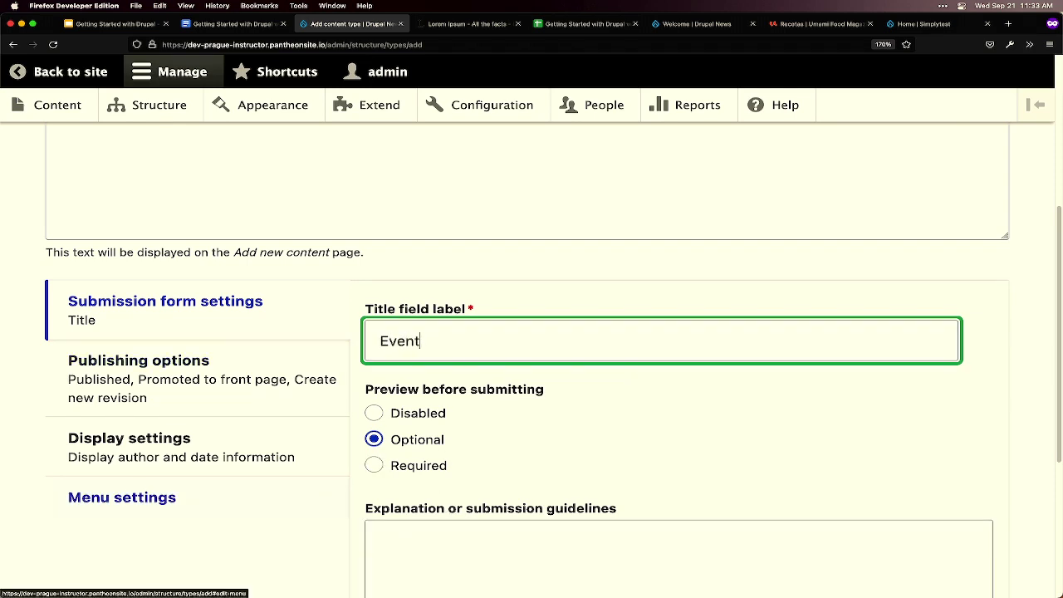
pyautogui.write(' name')
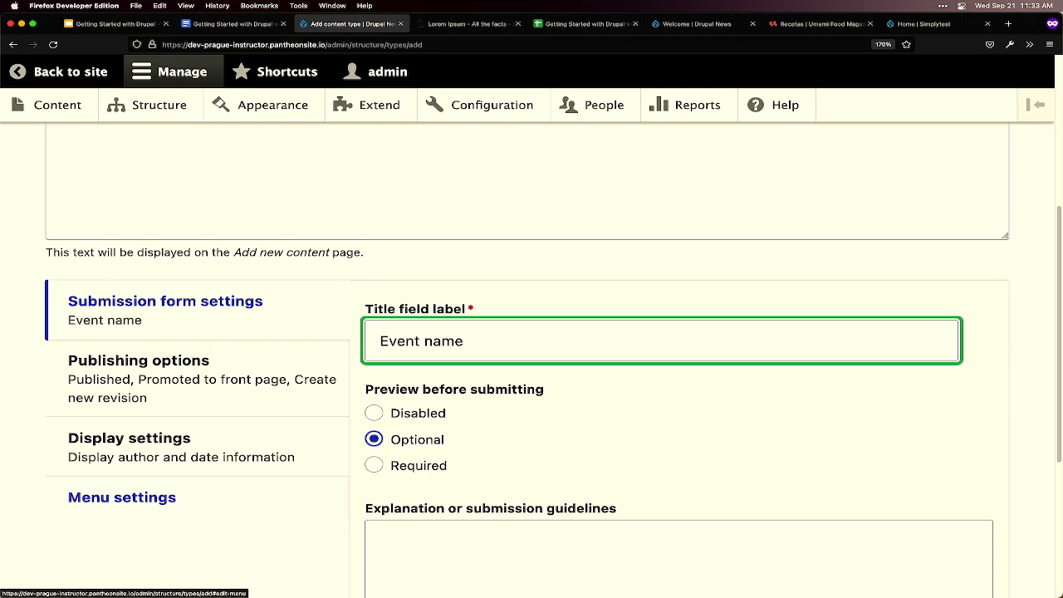
pyautogui.scroll(-2, 628, 423)
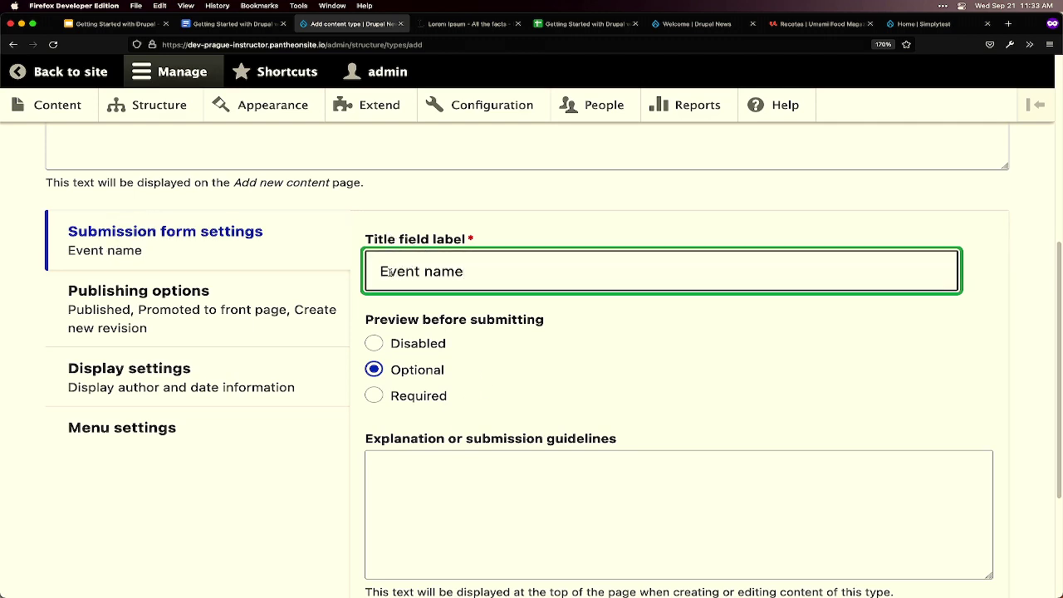
# - Uncheck 'Promoted to front page' in Publishing options, keeping Published and Create new revision enabled
pyautogui.click(196, 308)
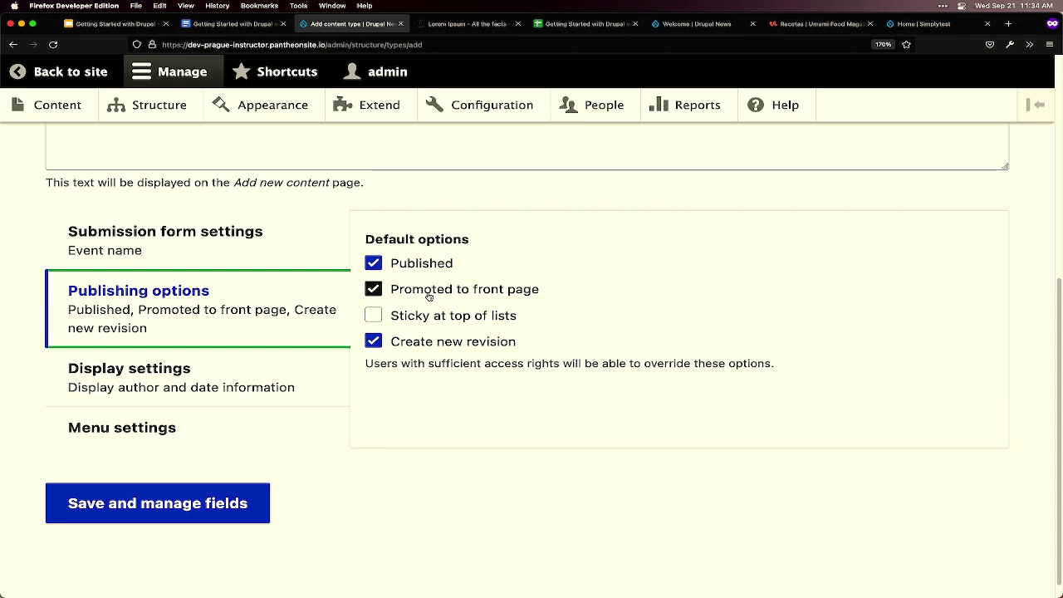
pyautogui.click(429, 292)
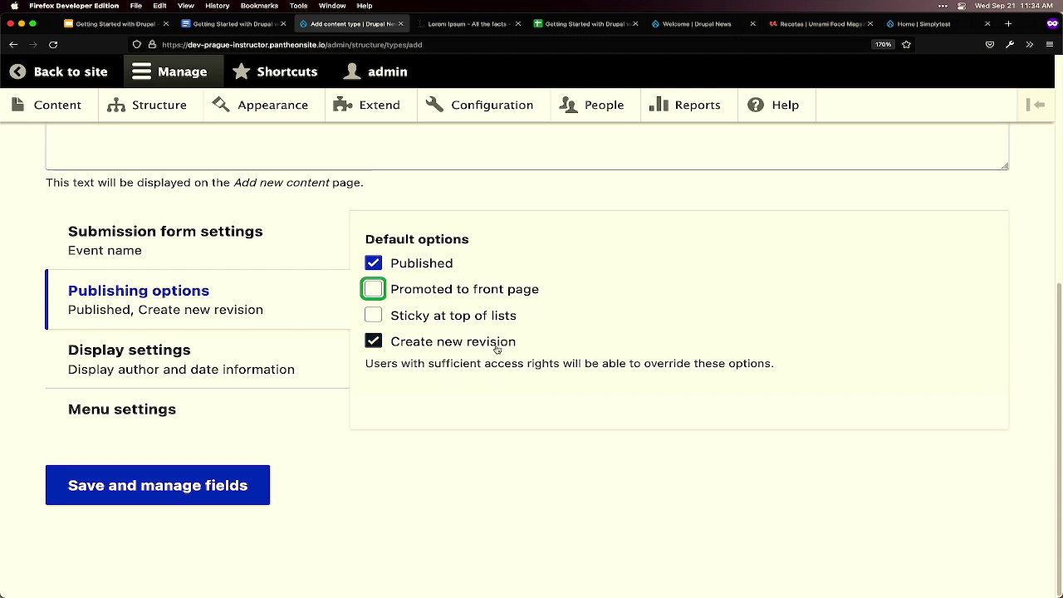
pyautogui.click(372, 341)
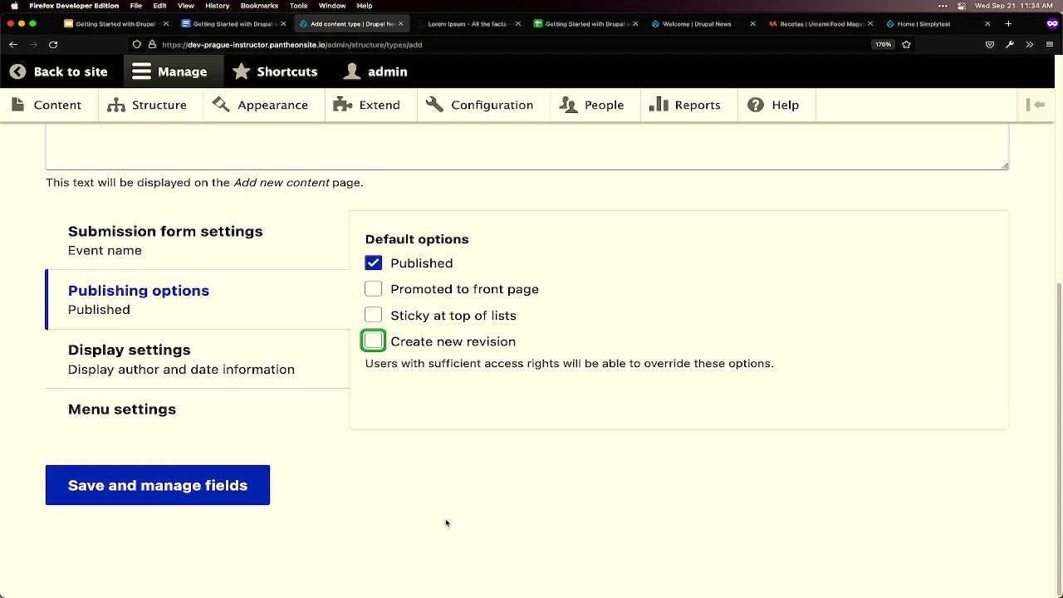
pyautogui.click(374, 341)
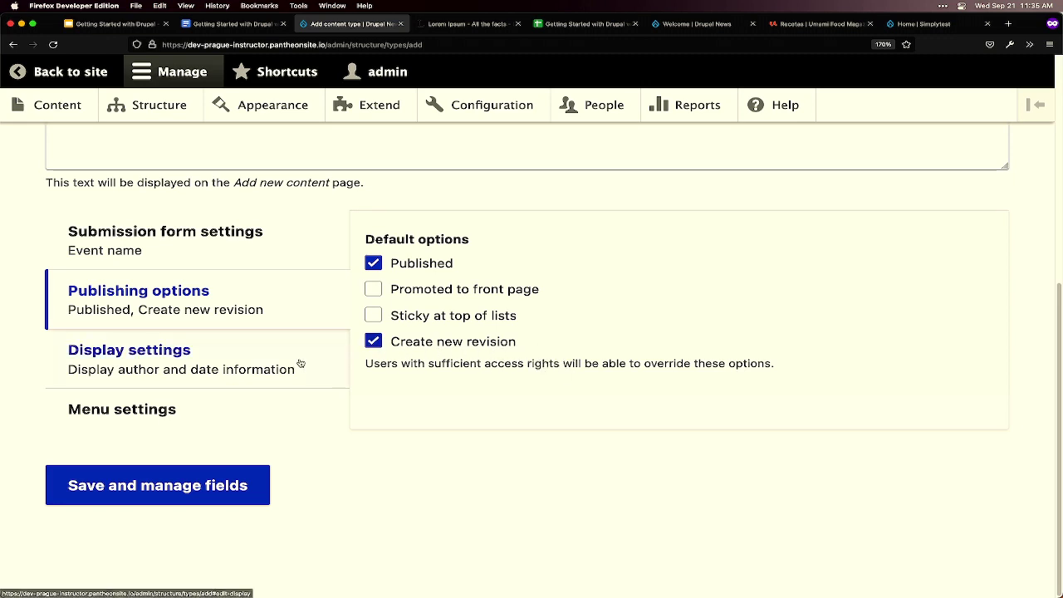
# - Under Display settings, uncheck 'Display author and date information' for Event pages
pyautogui.click(246, 365)
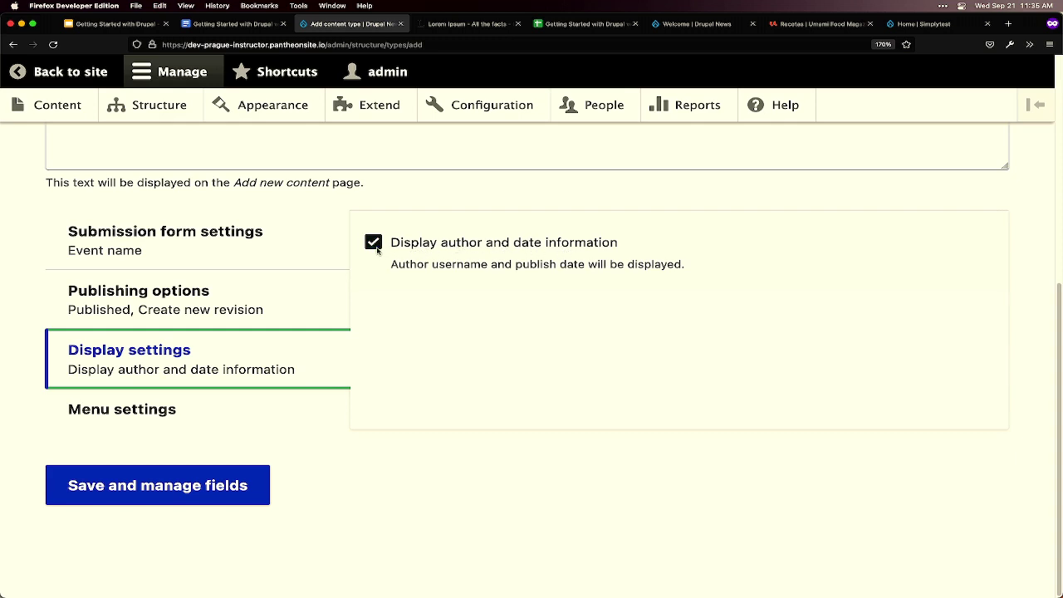
pyautogui.click(375, 244)
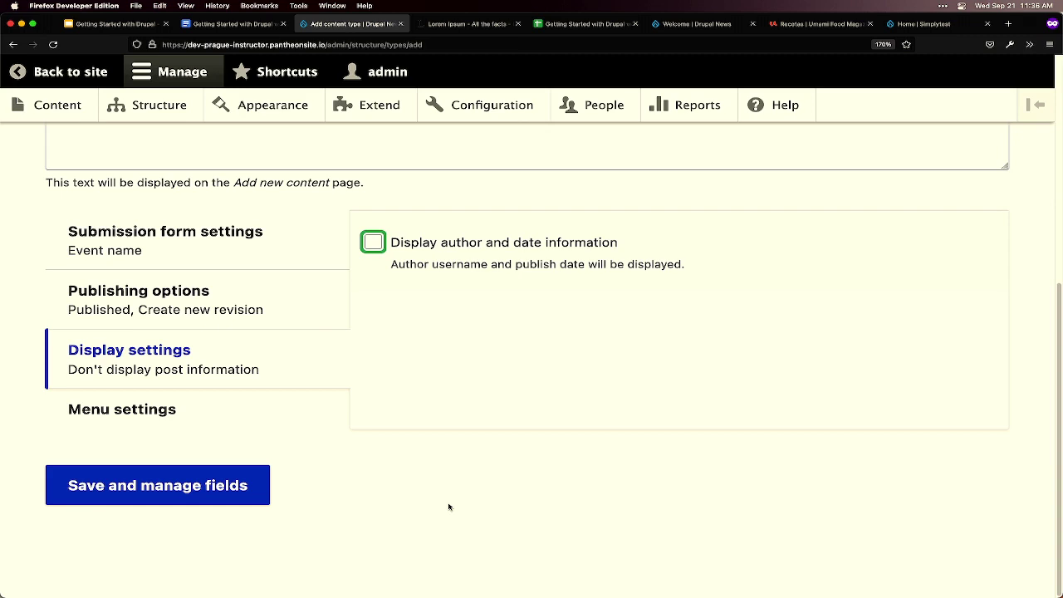
# - Under Menu settings, uncheck Main navigation so Events have no available menus
pyautogui.click(230, 428)
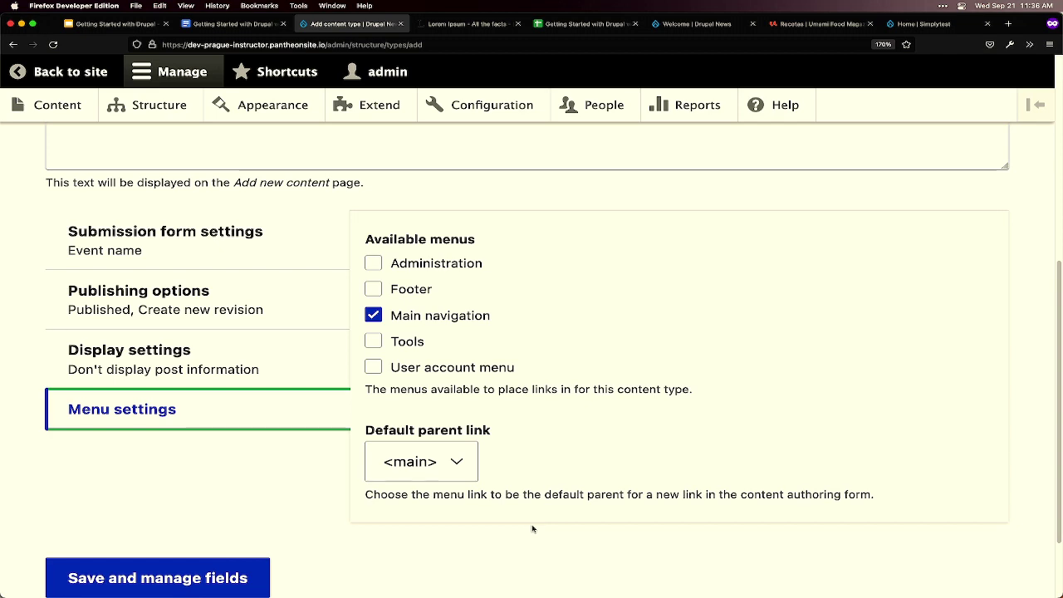
pyautogui.click(372, 315)
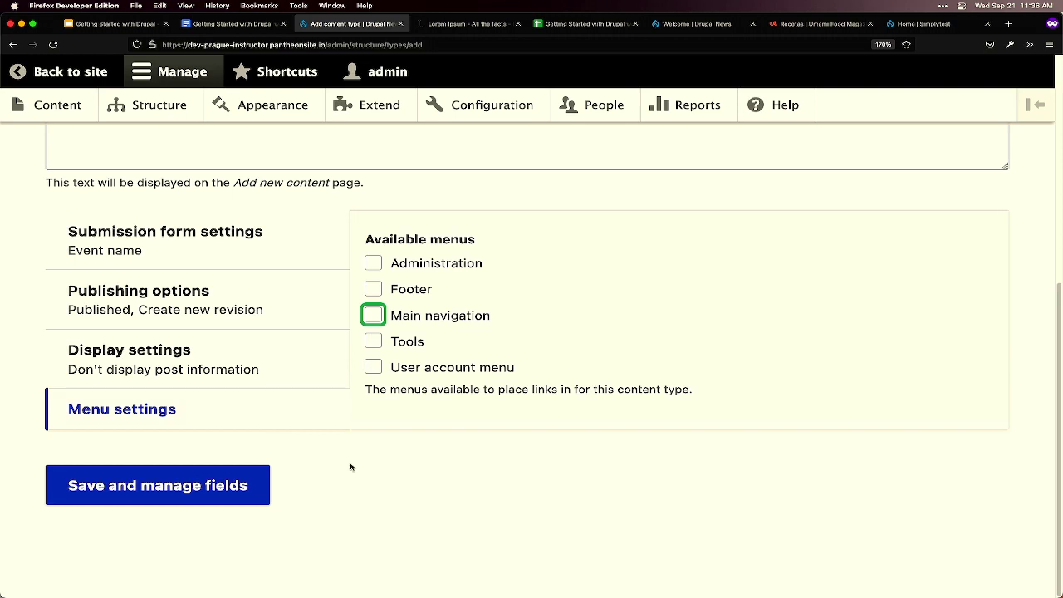
pyautogui.click(375, 480)
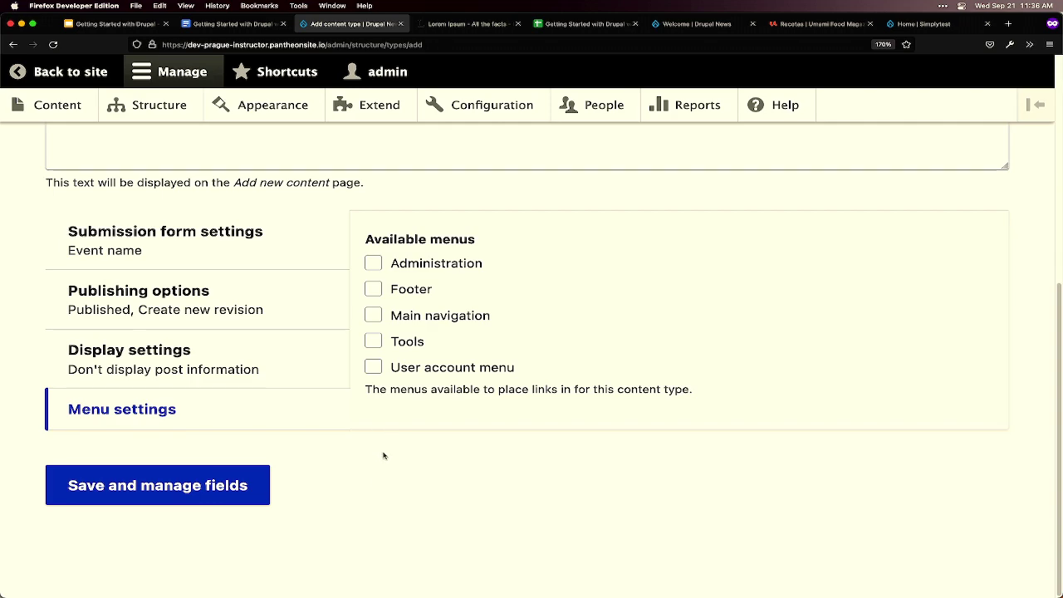
pyautogui.scroll(5, 384, 455)
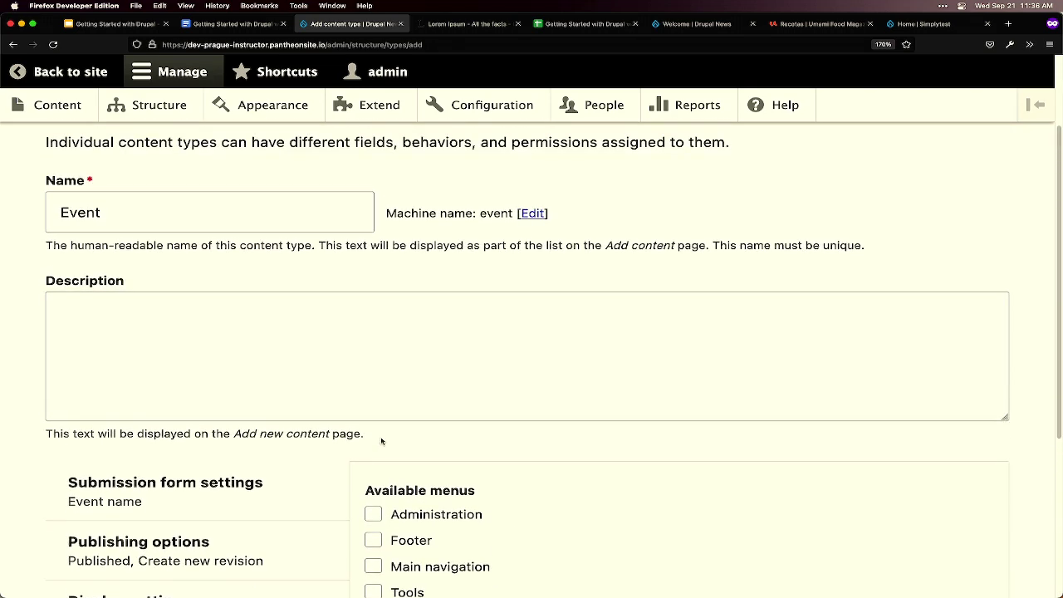
pyautogui.moveTo(130, 212); pyautogui.dragTo(48, 206)
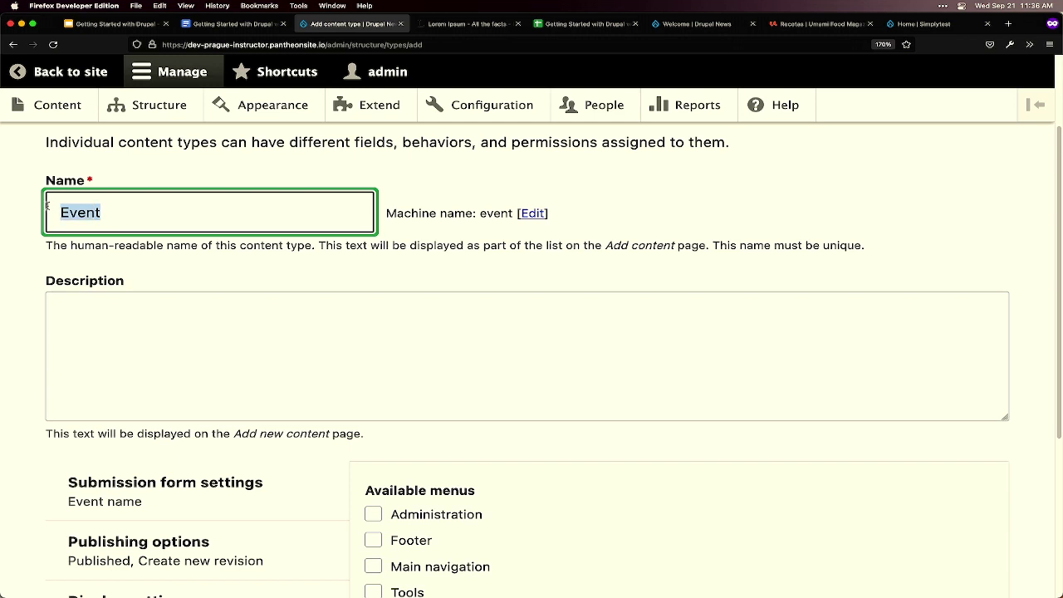
pyautogui.scroll(-2, 332, 349)
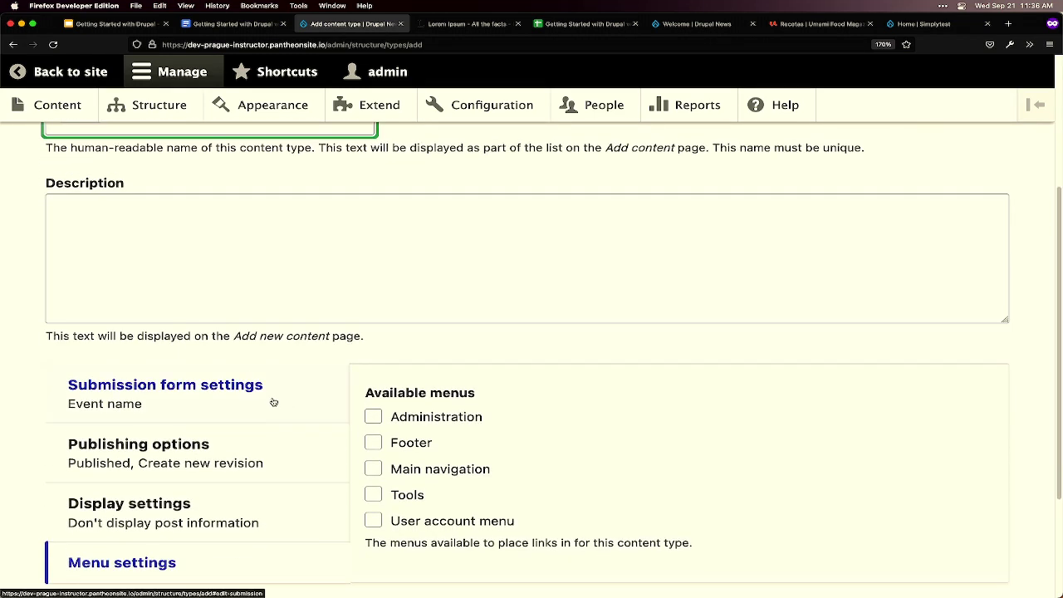
pyautogui.click(274, 401)
pyautogui.moveTo(489, 419); pyautogui.dragTo(363, 425)
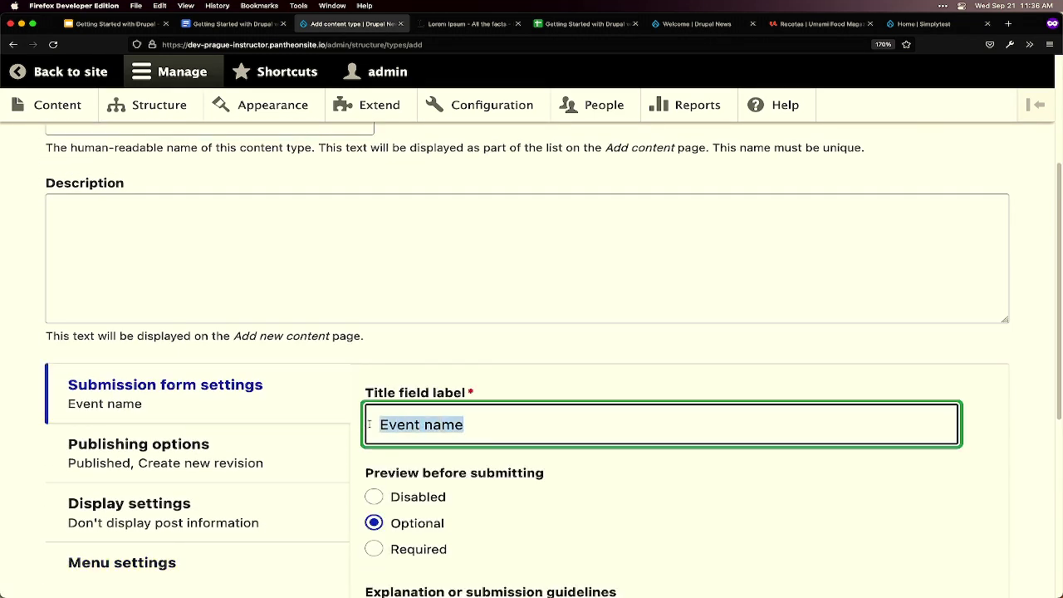
pyautogui.scroll(-1, 529, 420)
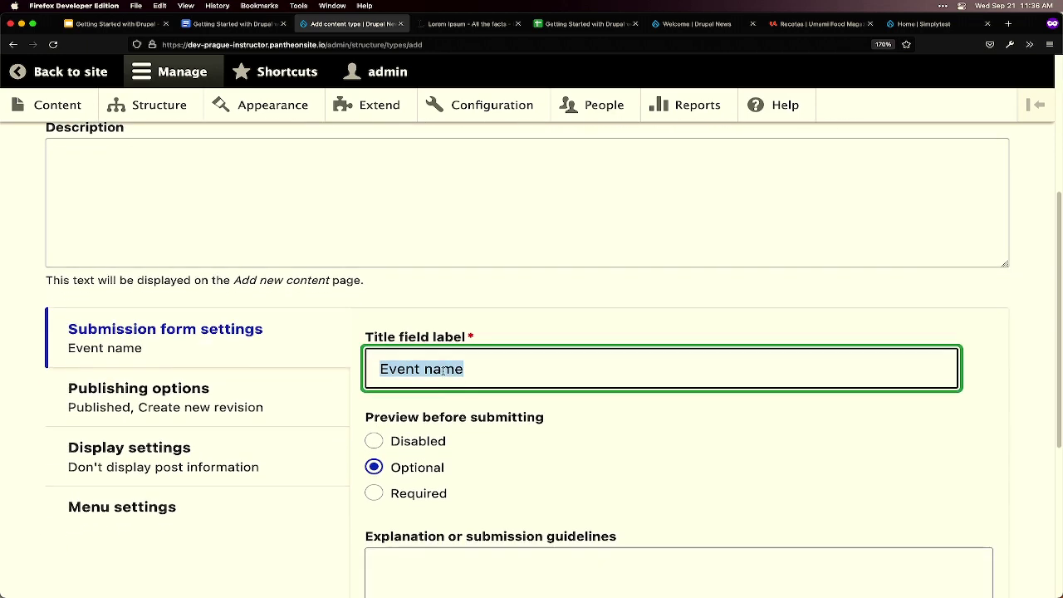
pyautogui.click(277, 405)
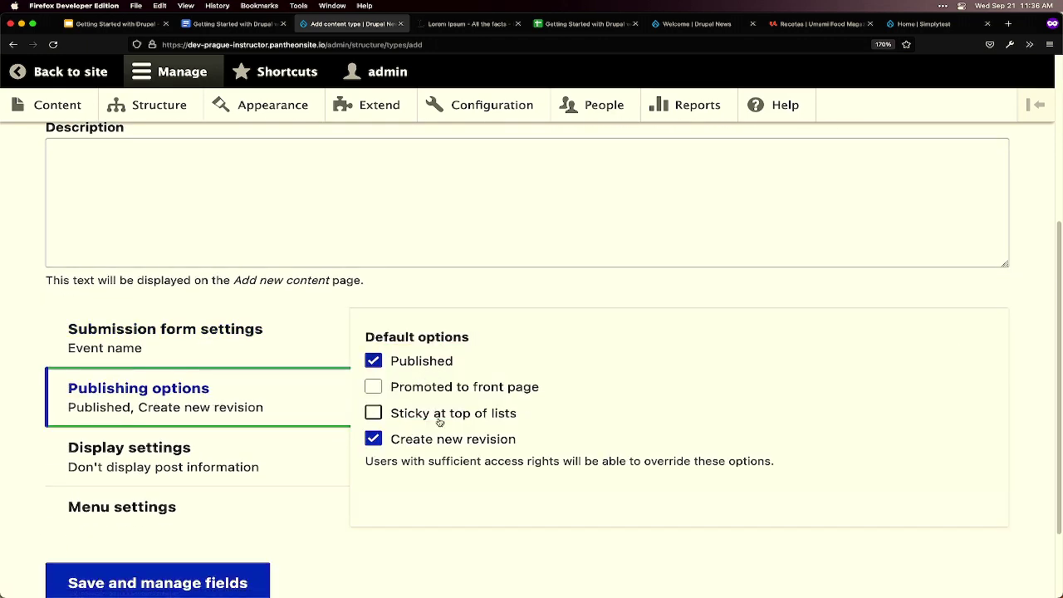
pyautogui.click(297, 459)
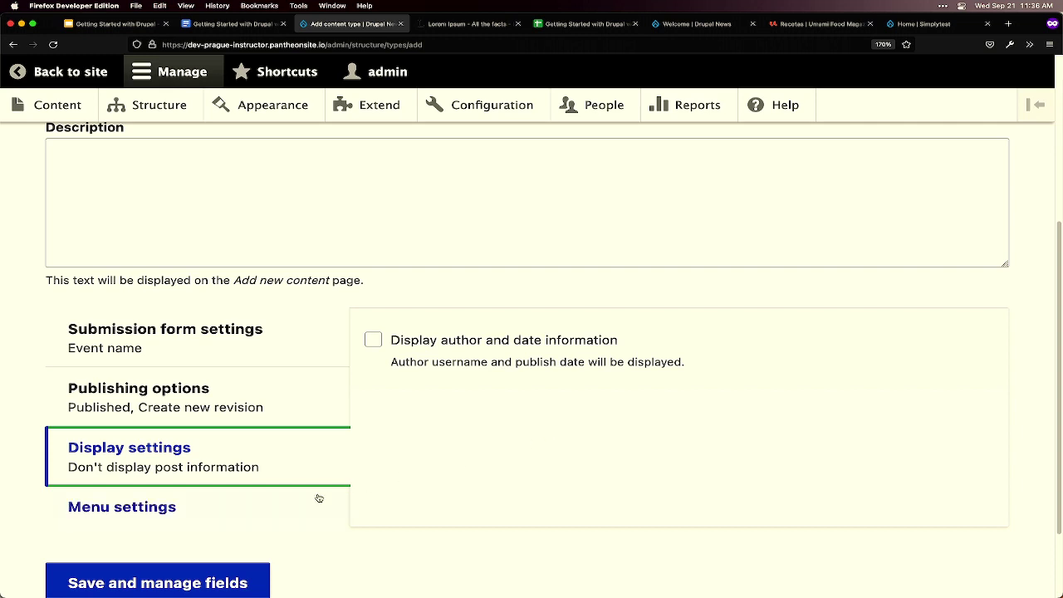
pyautogui.click(268, 503)
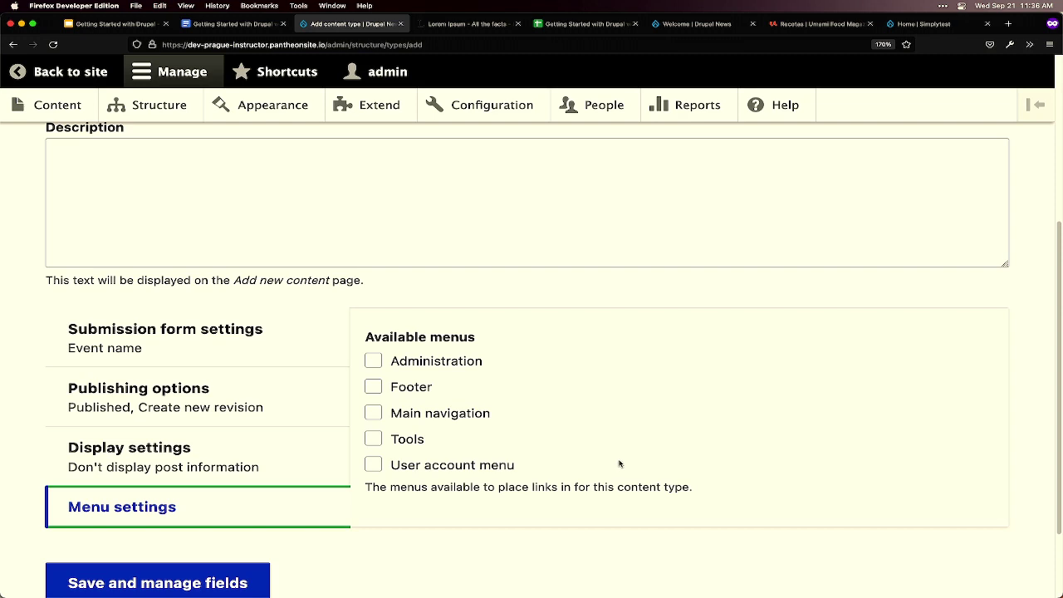
pyautogui.scroll(-2, 618, 462)
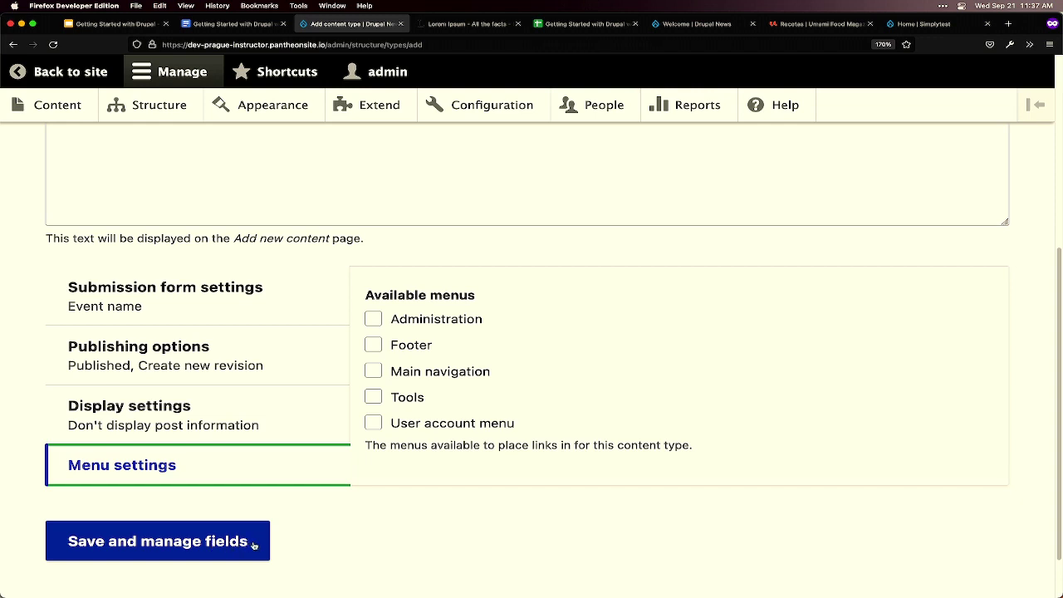
# - Save the Event type with 'Save and manage fields' and review its field list containing only Body
pyautogui.click(253, 544)
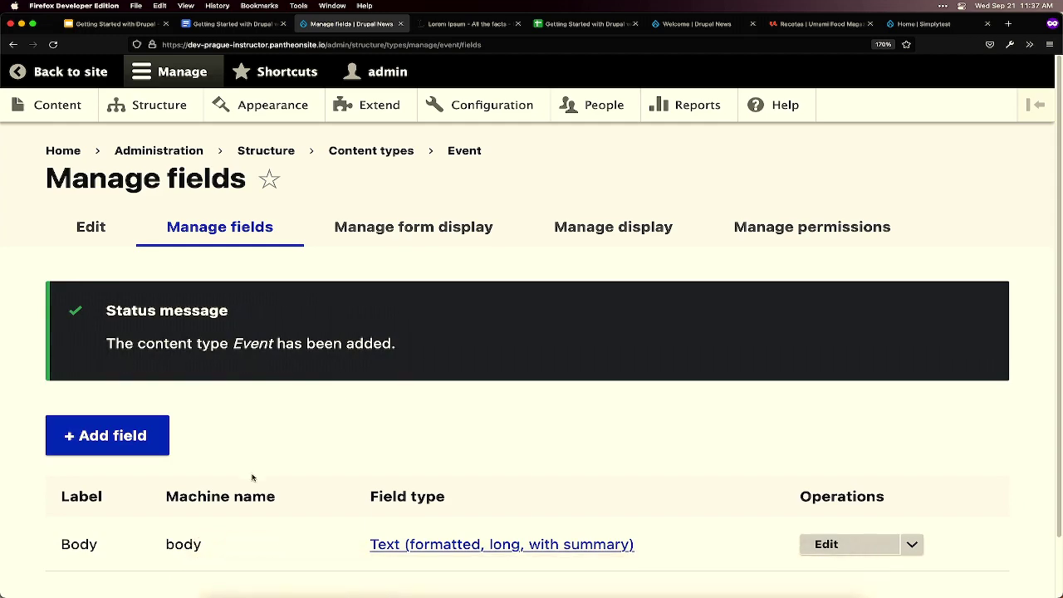
pyautogui.scroll(-1, 259, 480)
pyautogui.moveTo(293, 591)
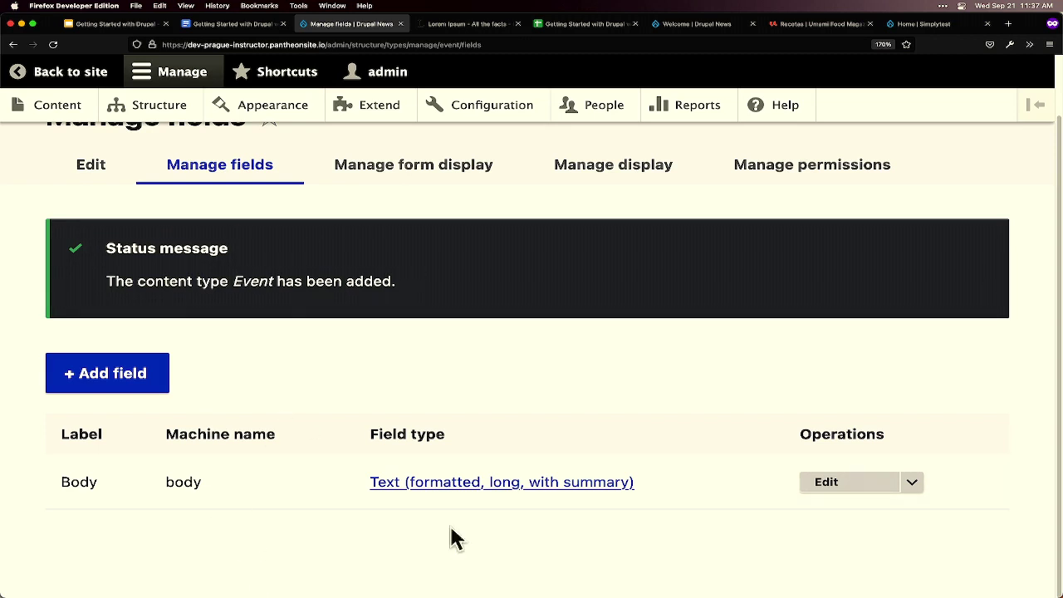
pyautogui.scroll(1, 323, 291)
pyautogui.scroll(2, 323, 295)
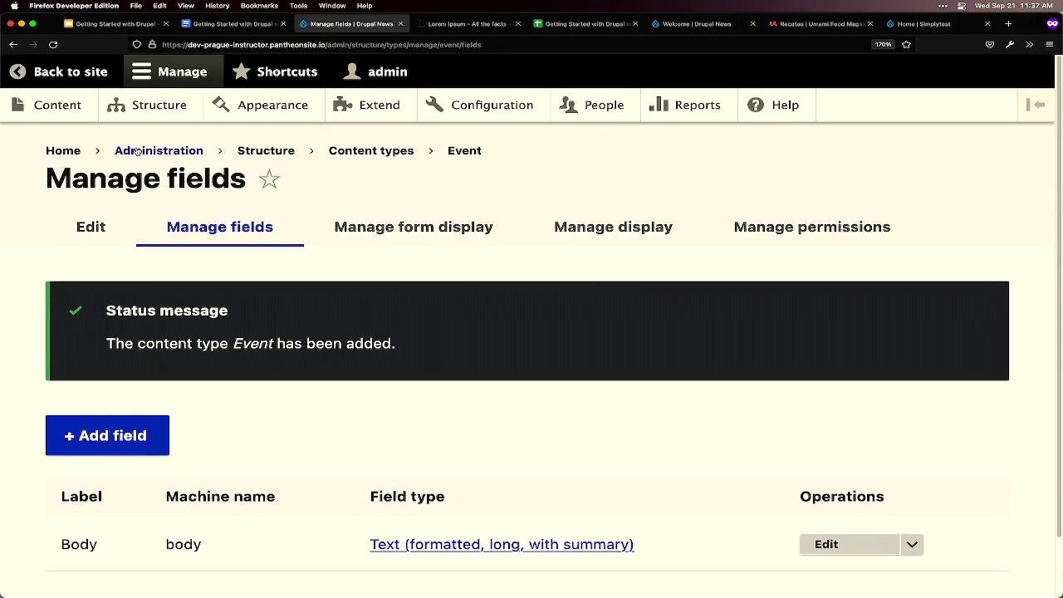
# - In a new Content tab, add content of type Event and review the empty Event name and Body fields
pyautogui.keyDown('super'); pyautogui.click(20, 105); pyautogui.keyUp('super')
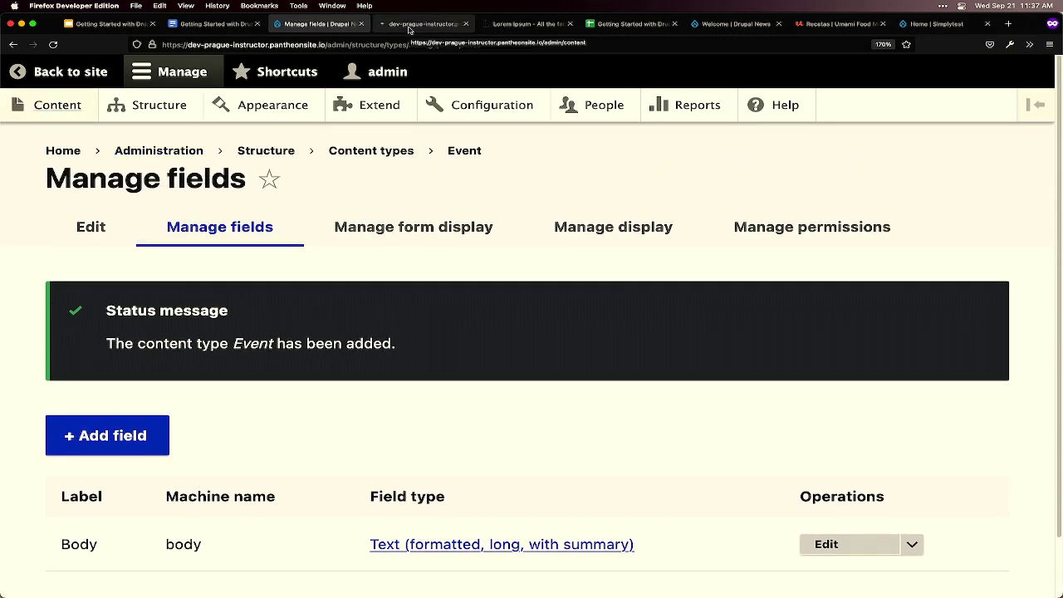
pyautogui.click(424, 24)
pyautogui.click(142, 305)
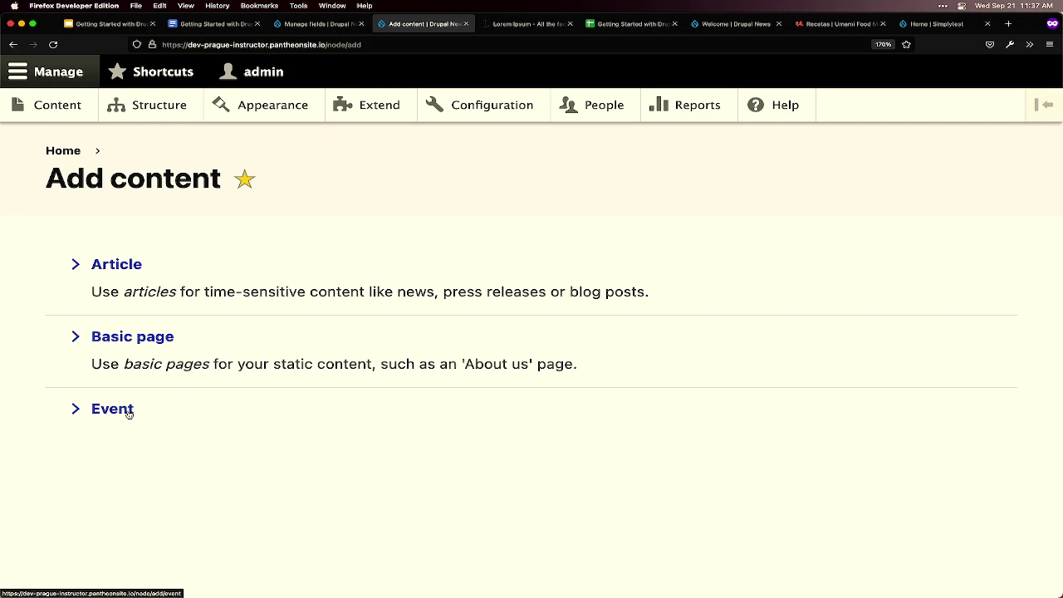
pyautogui.click(129, 410)
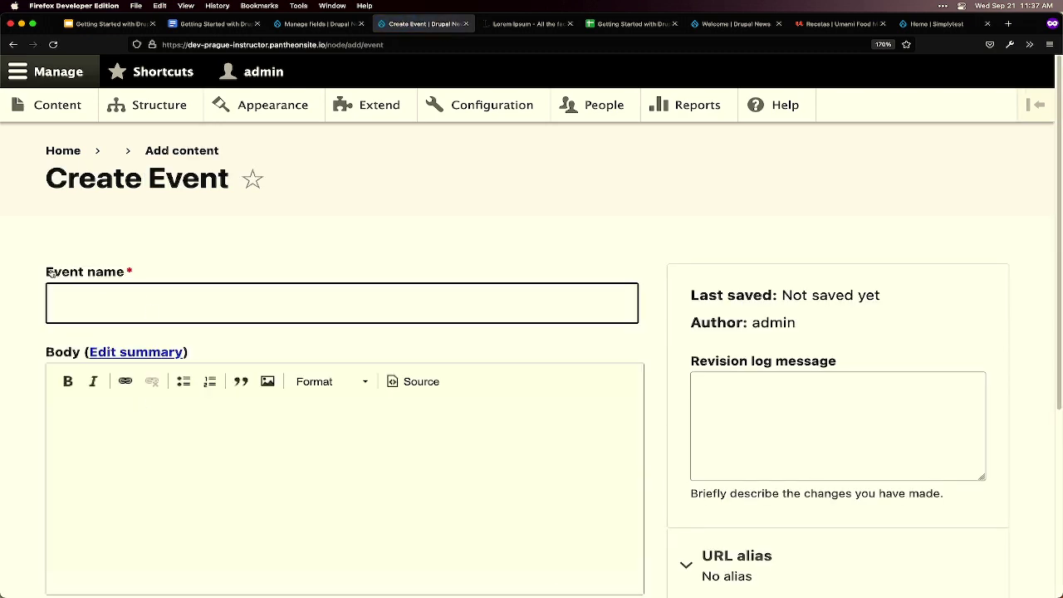
pyautogui.moveTo(47, 276); pyautogui.dragTo(79, 279)
pyautogui.scroll(-3, 130, 284)
pyautogui.scroll(-5, 105, 362)
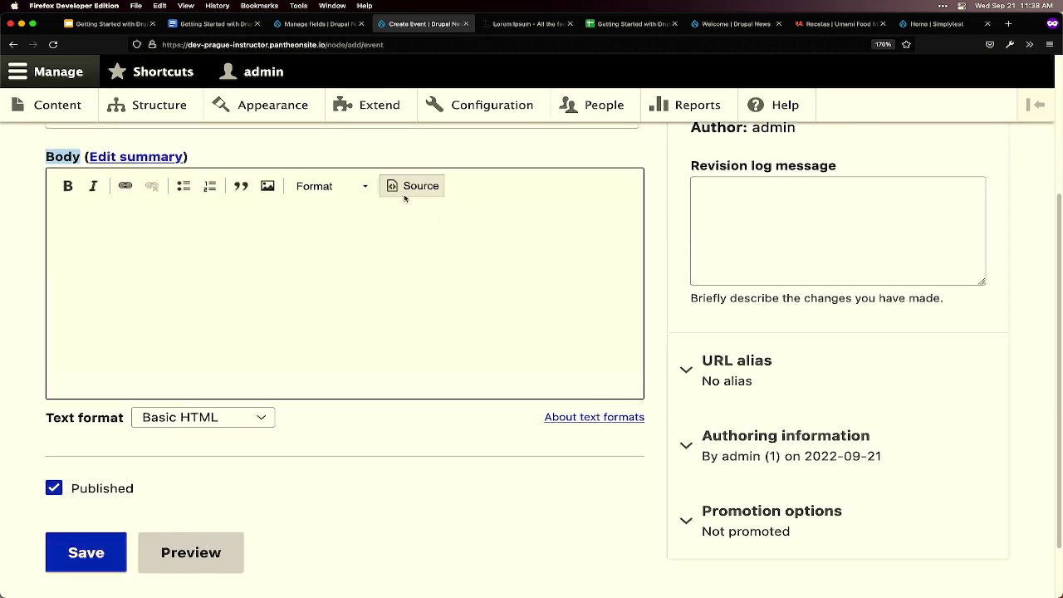
# - Return to the Event Manage fields tab and scroll to the fields table showing Body
pyautogui.click(322, 24)
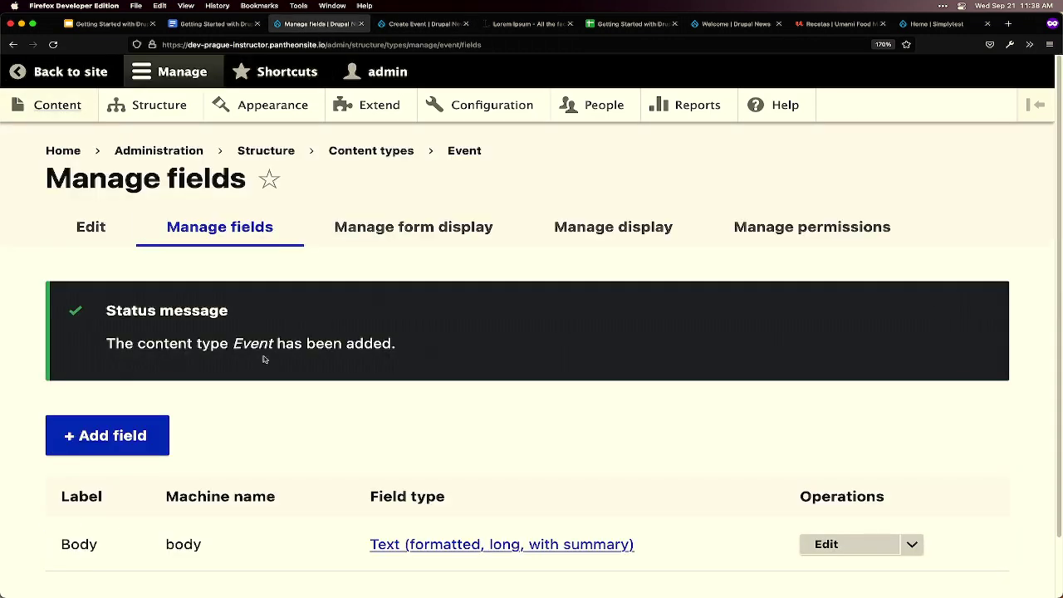
pyautogui.scroll(-2, 268, 454)
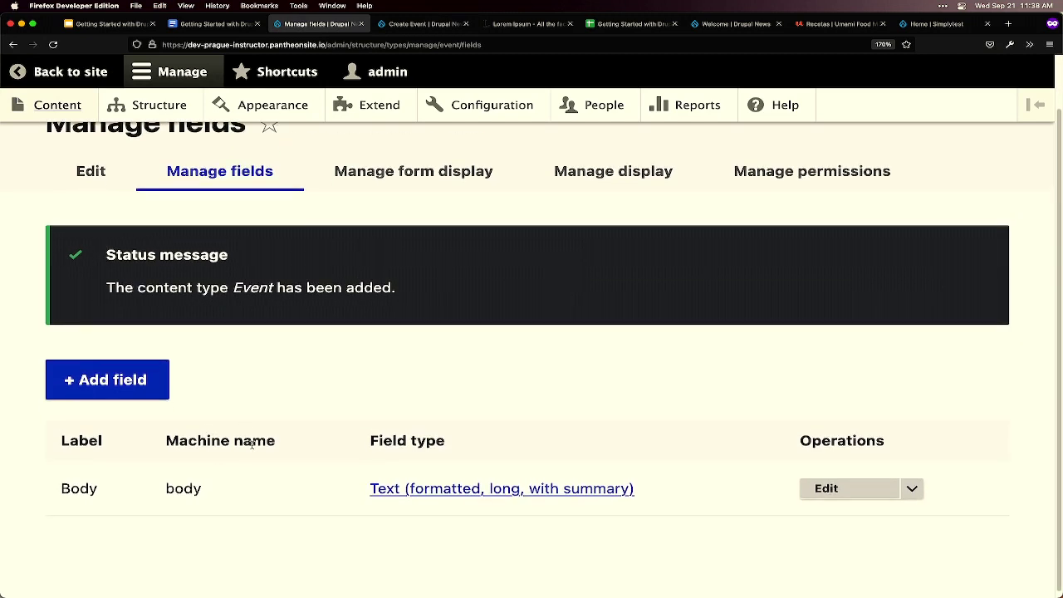
pyautogui.scroll(-1, 247, 499)
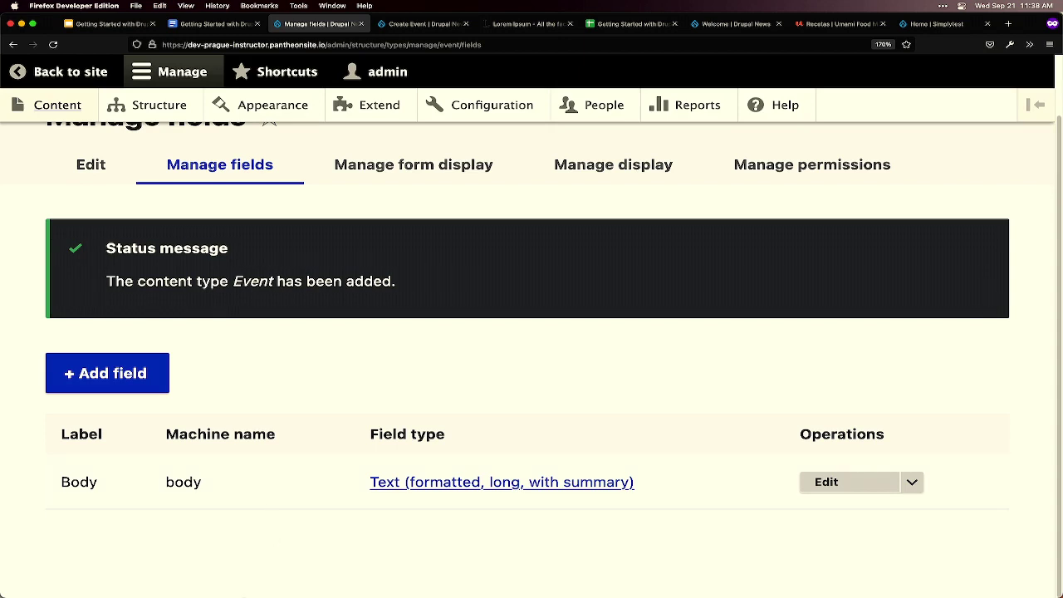
pyautogui.moveTo(213, 591)
# - Relabel the Event Body field as 'Description', save it, and switch to the Create Event tab
pyautogui.click(830, 486)
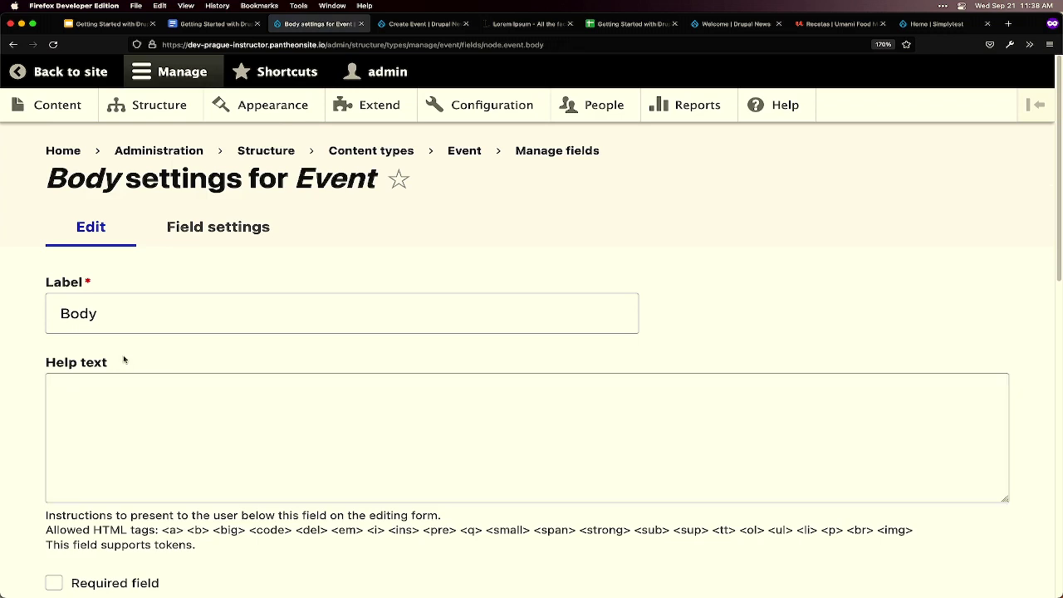
pyautogui.moveTo(98, 313); pyautogui.dragTo(51, 310)
pyautogui.write('Des')
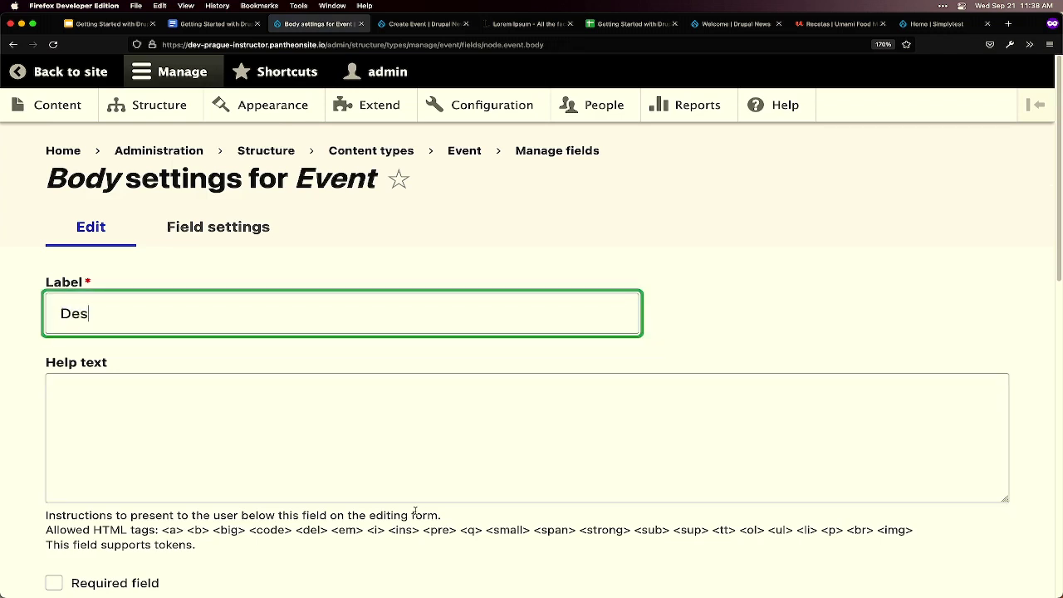
pyautogui.write('cription')
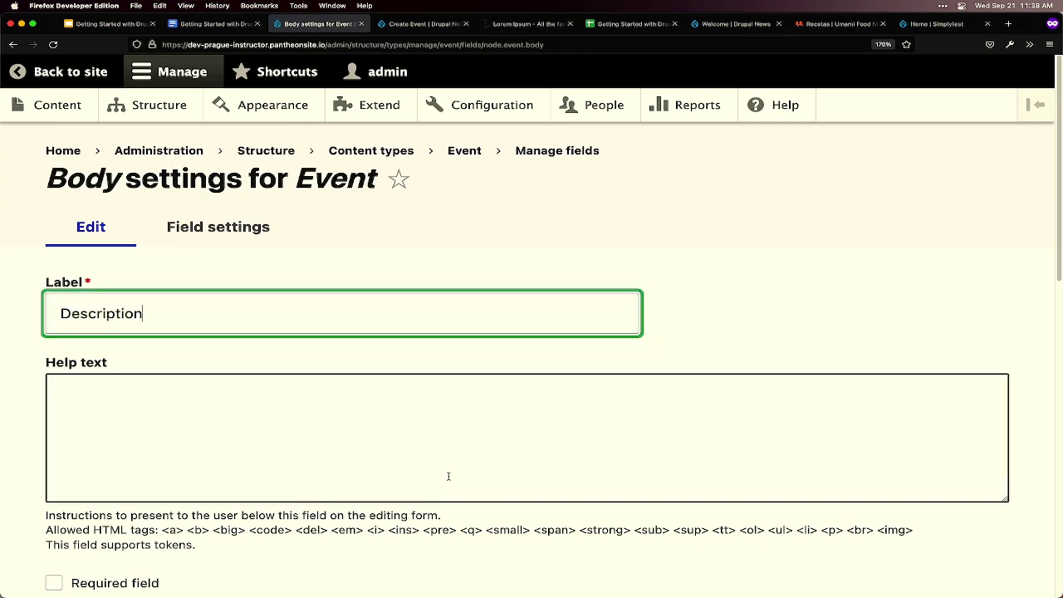
pyautogui.scroll(-2, 434, 489)
pyautogui.scroll(-5, 435, 489)
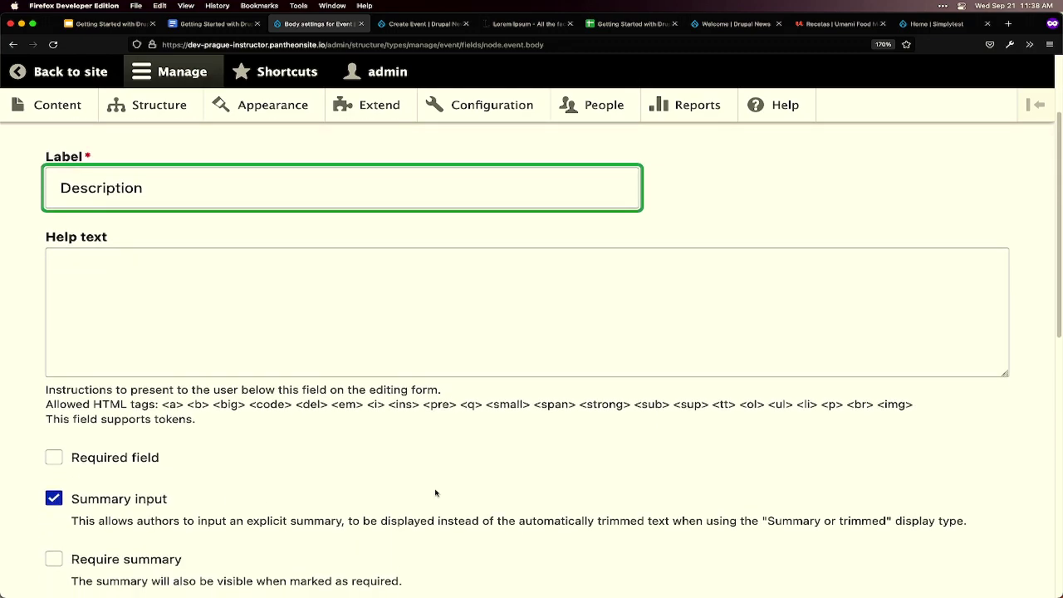
pyautogui.scroll(-3, 434, 493)
pyautogui.click(135, 558)
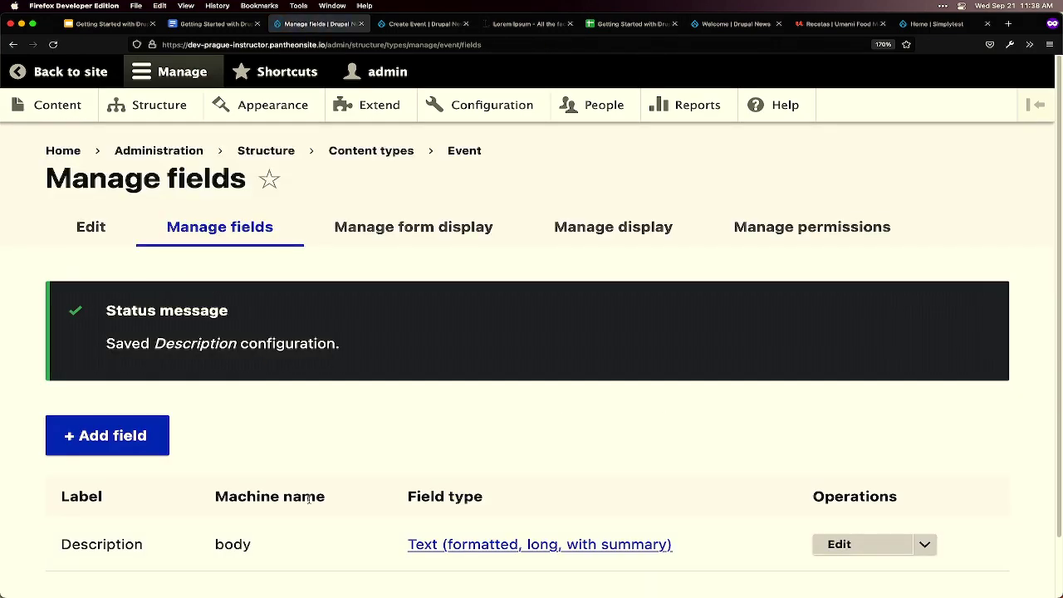
pyautogui.scroll(-1, 349, 502)
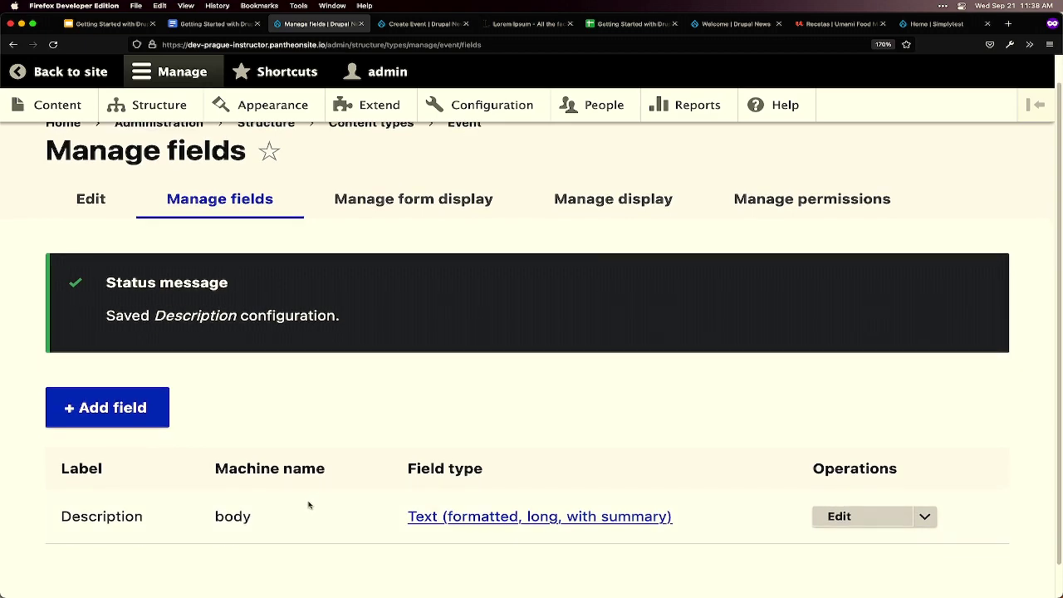
pyautogui.hotkey('ctrl', 'Tab')
pyautogui.scroll(5, 318, 507)
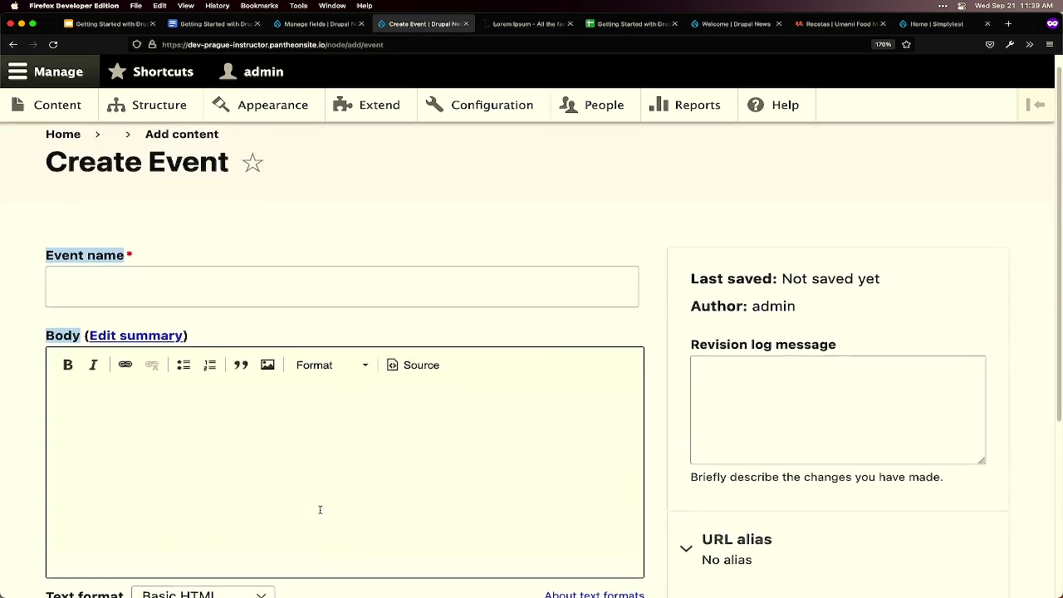
# - Reload the Create Event form so its text editor shows the Description label
pyautogui.click(386, 252)
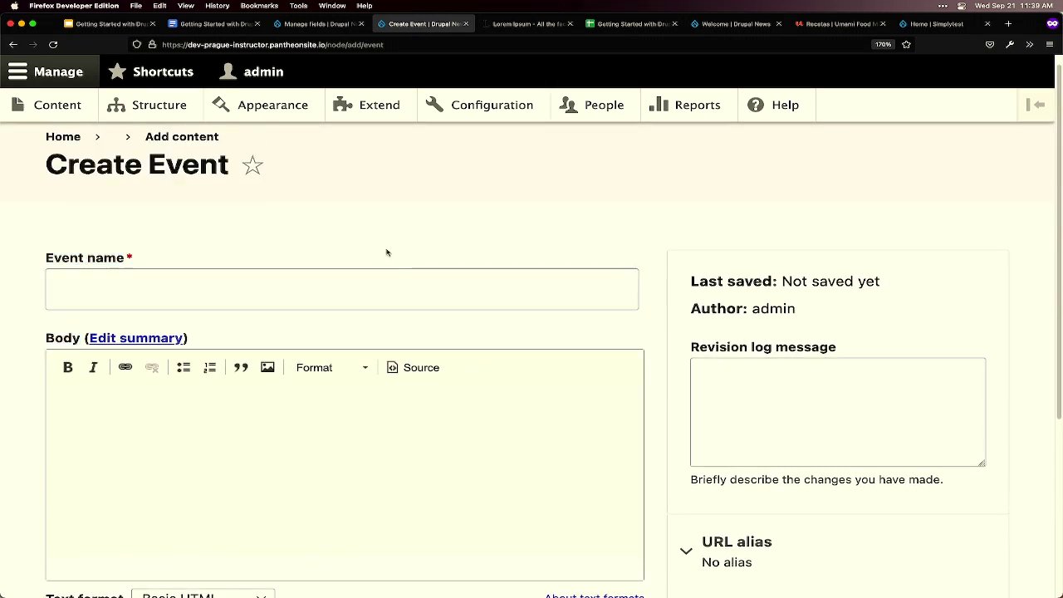
pyautogui.press('super+r')
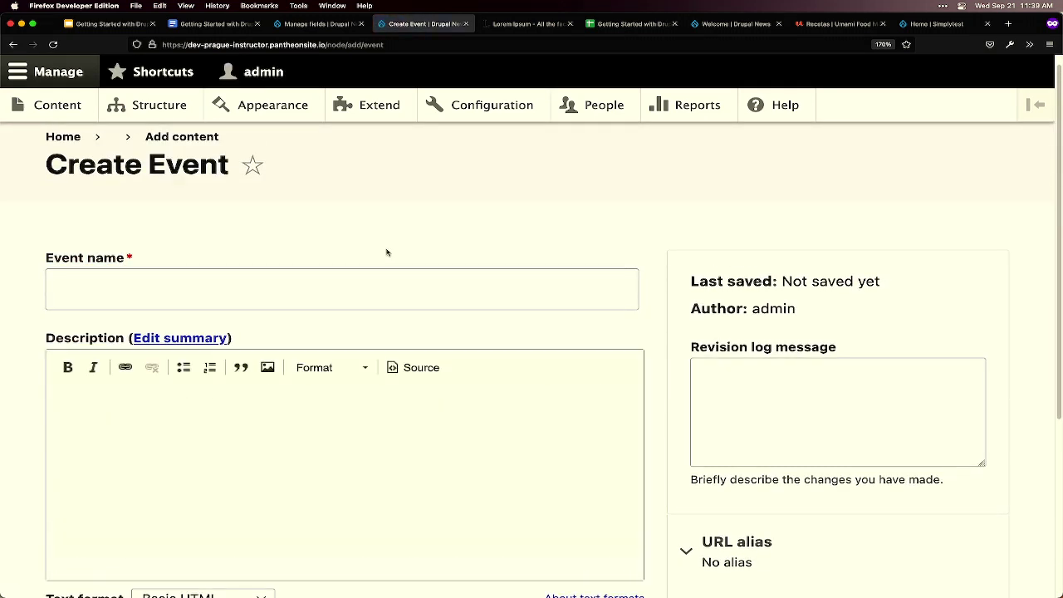
pyautogui.moveTo(551, 574)
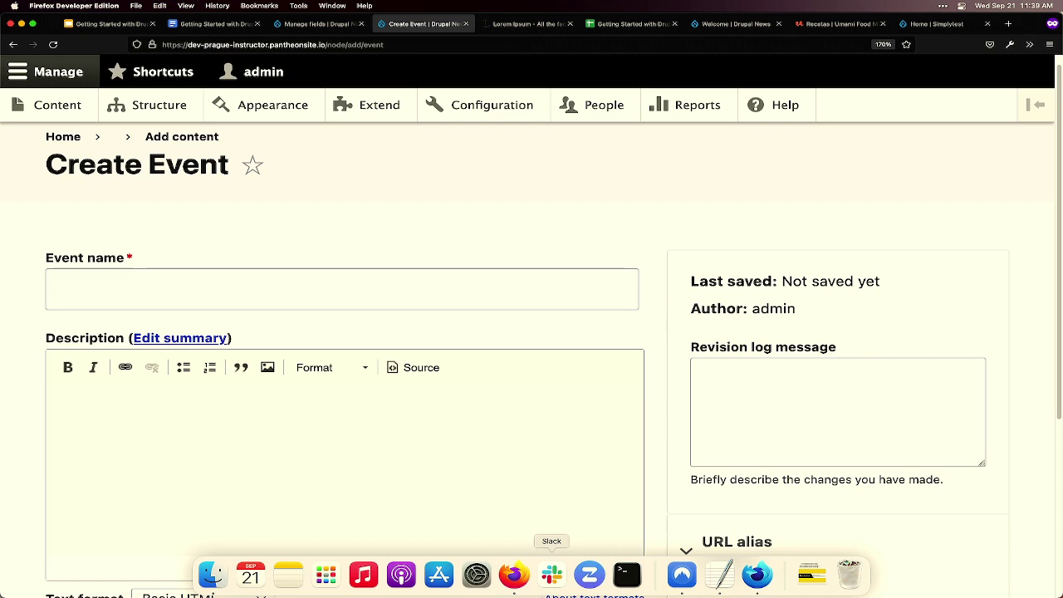
# - Read the Date field task in the workshop doc, then return to Event's Manage fields page
pyautogui.click(312, 24)
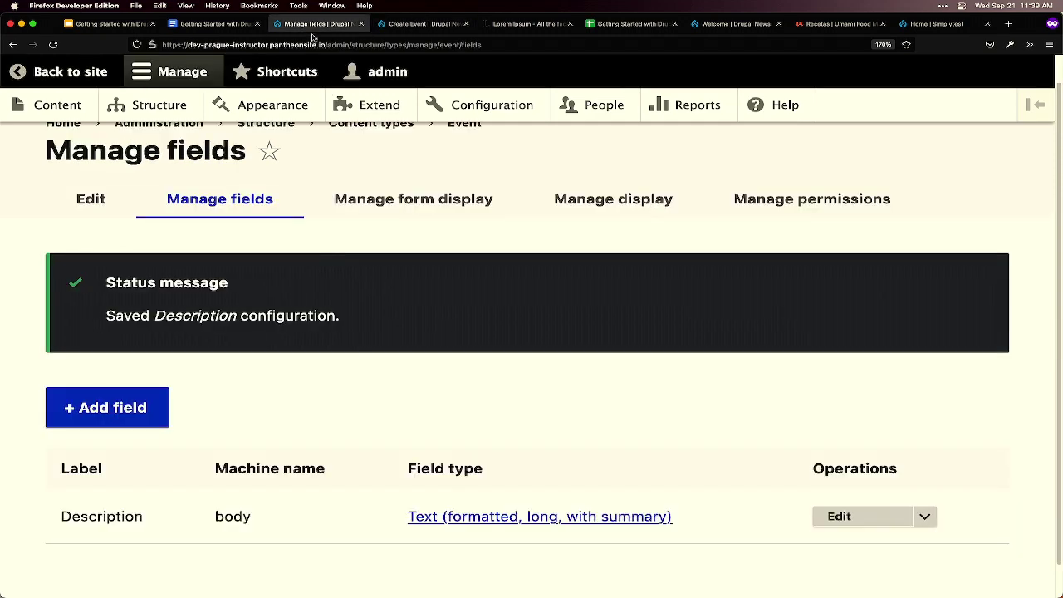
pyautogui.scroll(-2, 320, 351)
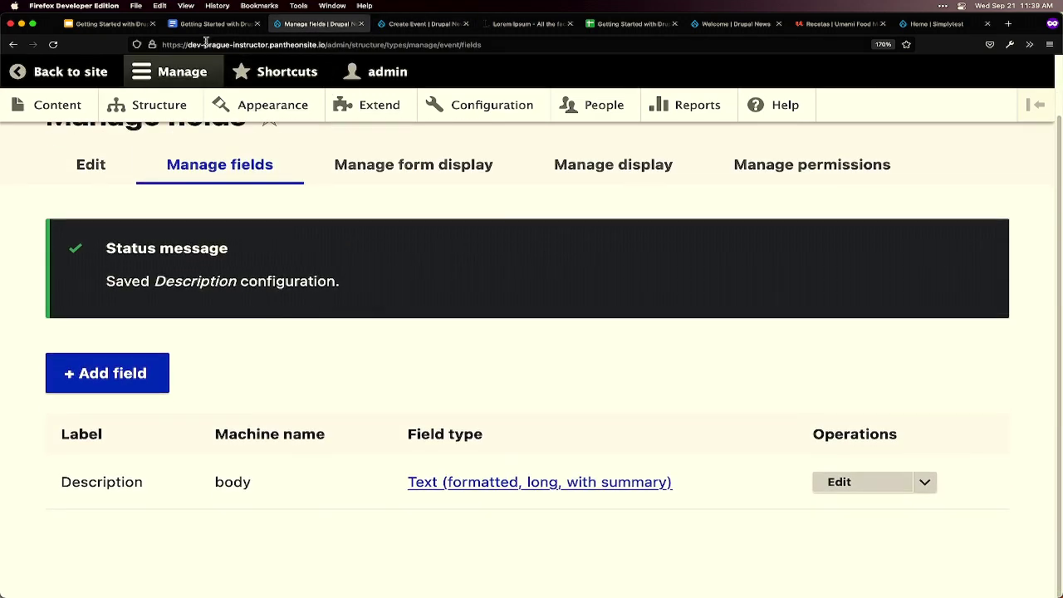
pyautogui.click(209, 24)
pyautogui.scroll(-2, 472, 306)
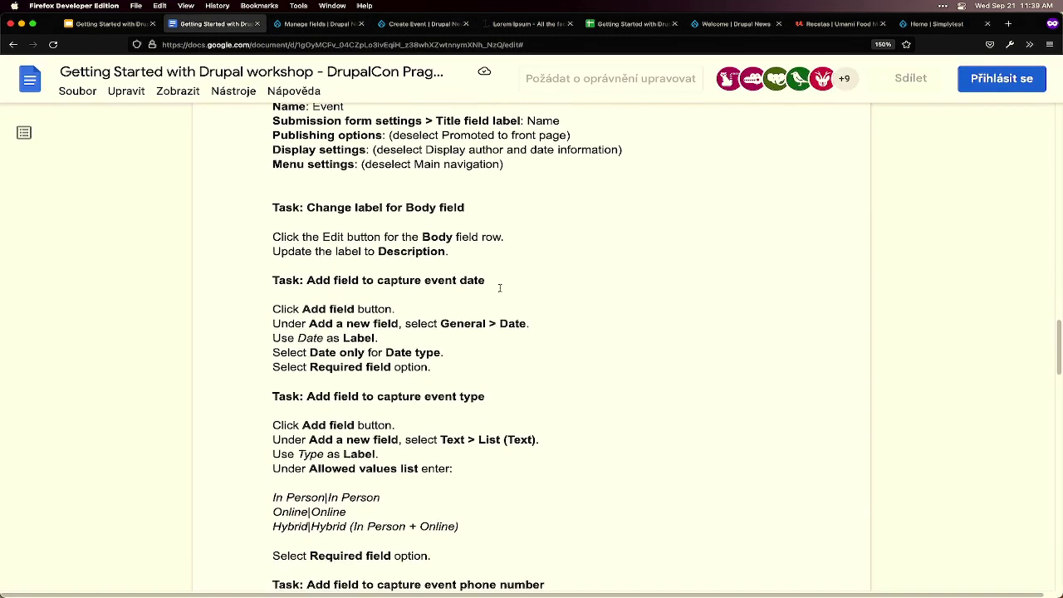
pyautogui.click(303, 27)
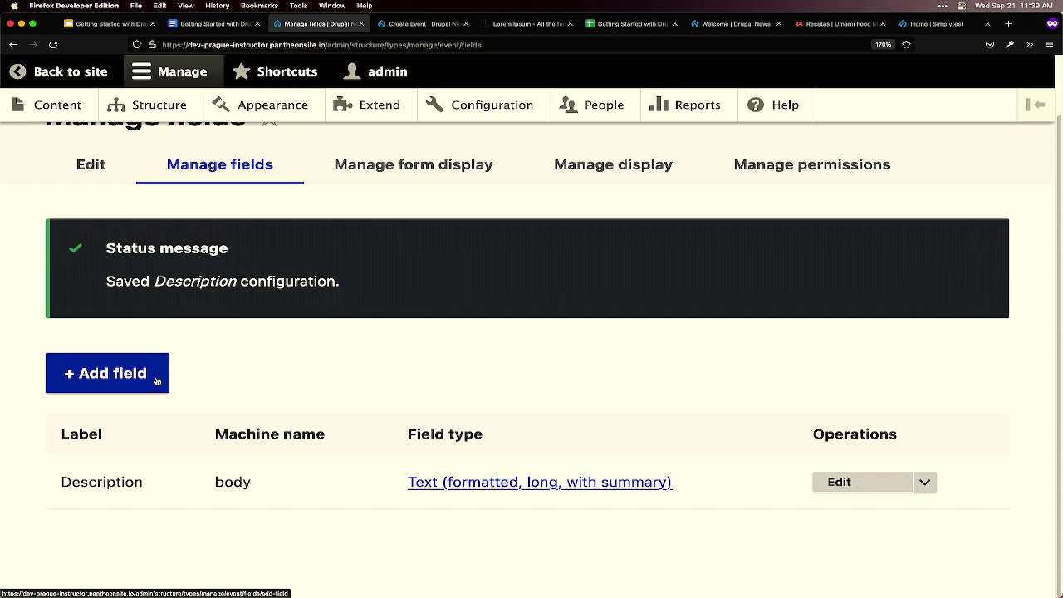
# - Start a new Event field and browse the field type list, including Date and Timestamp
pyautogui.click(156, 381)
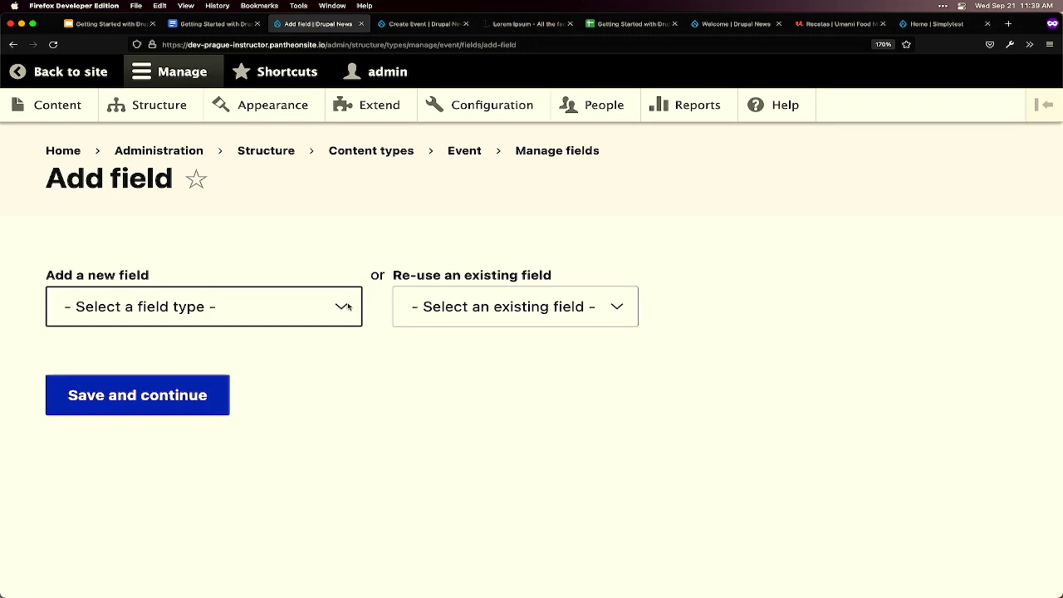
pyautogui.click(348, 306)
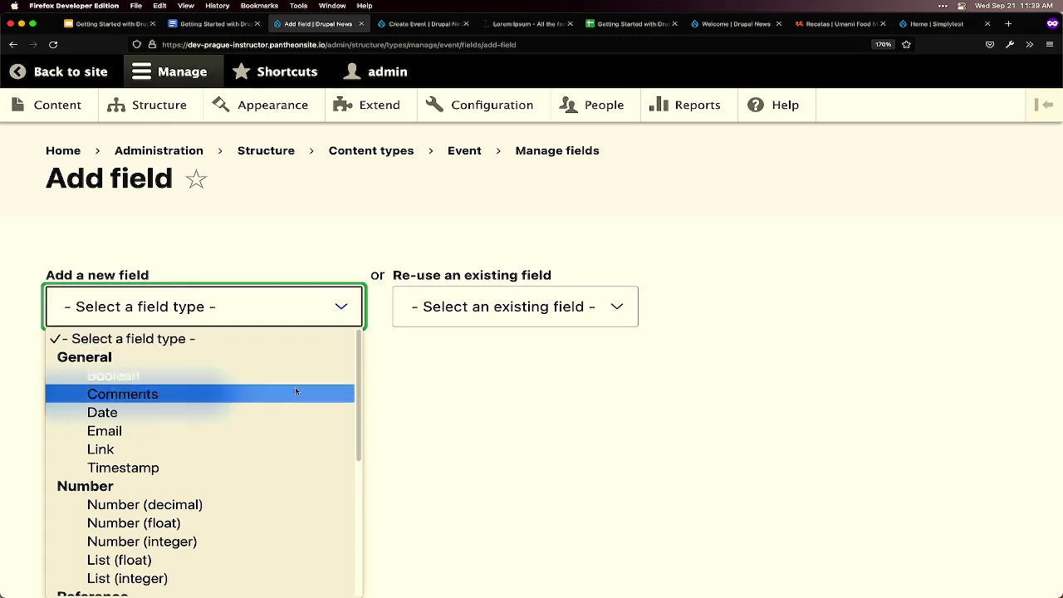
pyautogui.scroll(-1, 292, 396)
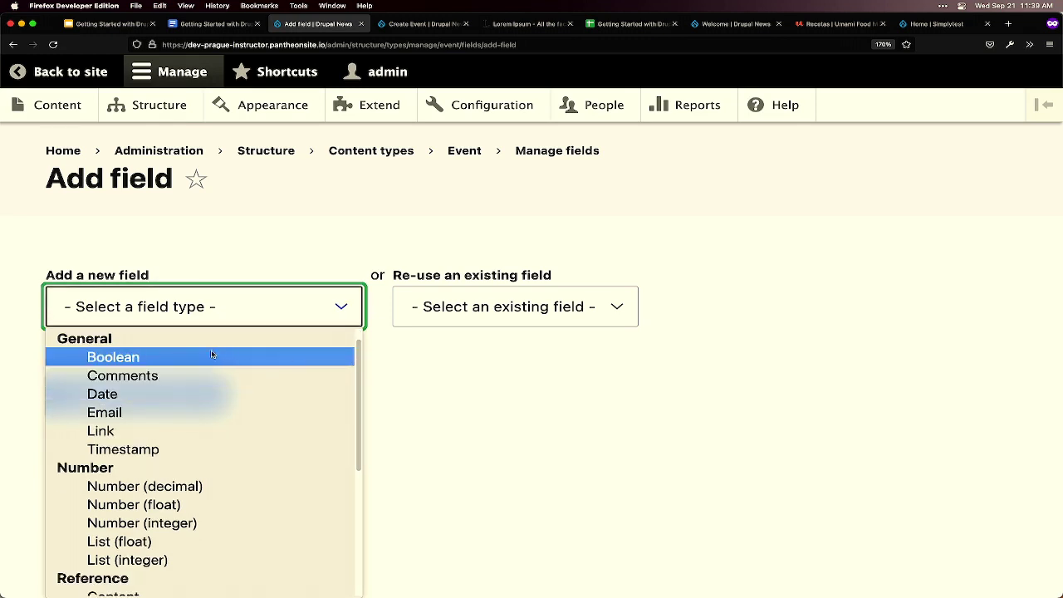
pyautogui.scroll(-1, 299, 446)
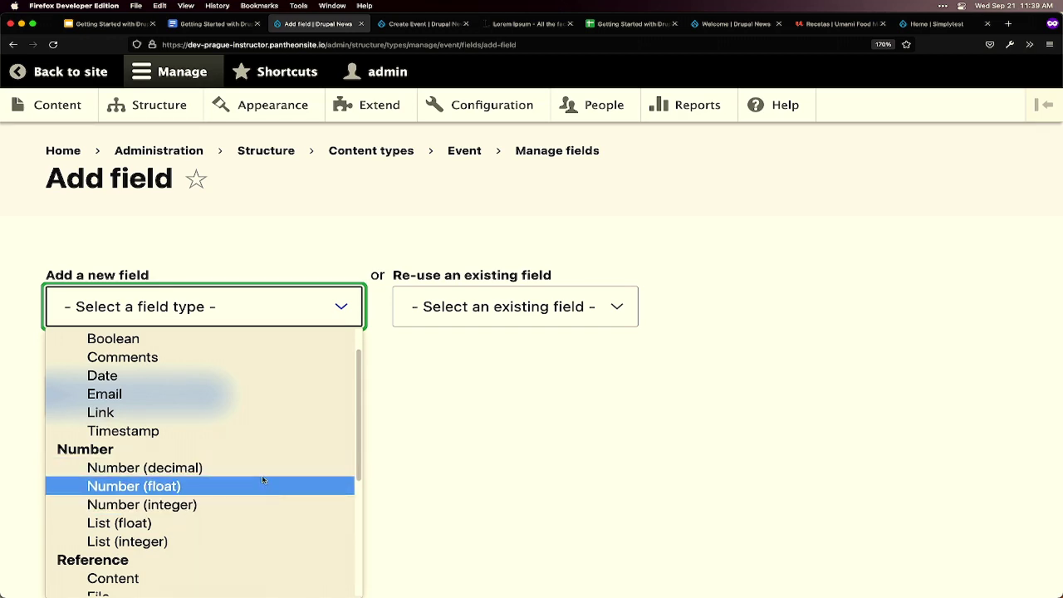
pyautogui.scroll(-4, 259, 480)
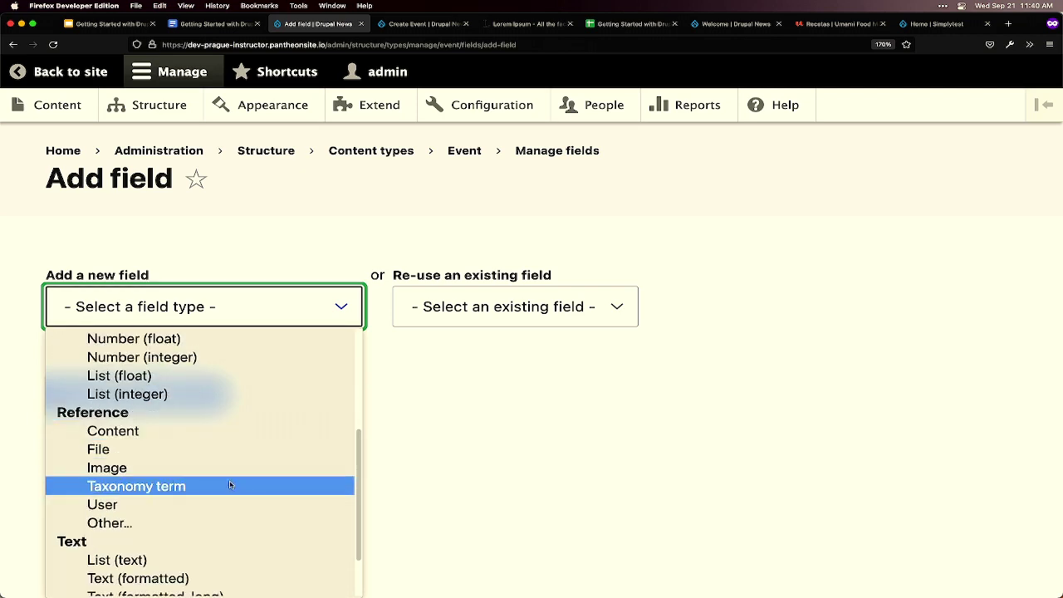
pyautogui.scroll(-2, 228, 484)
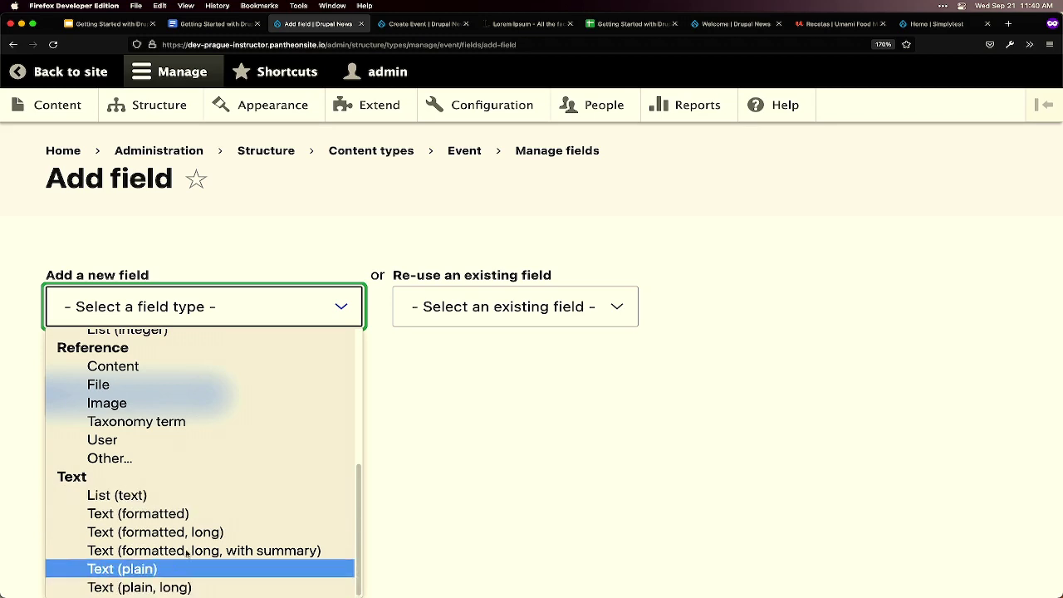
pyautogui.scroll(4, 208, 518)
pyautogui.scroll(3, 212, 515)
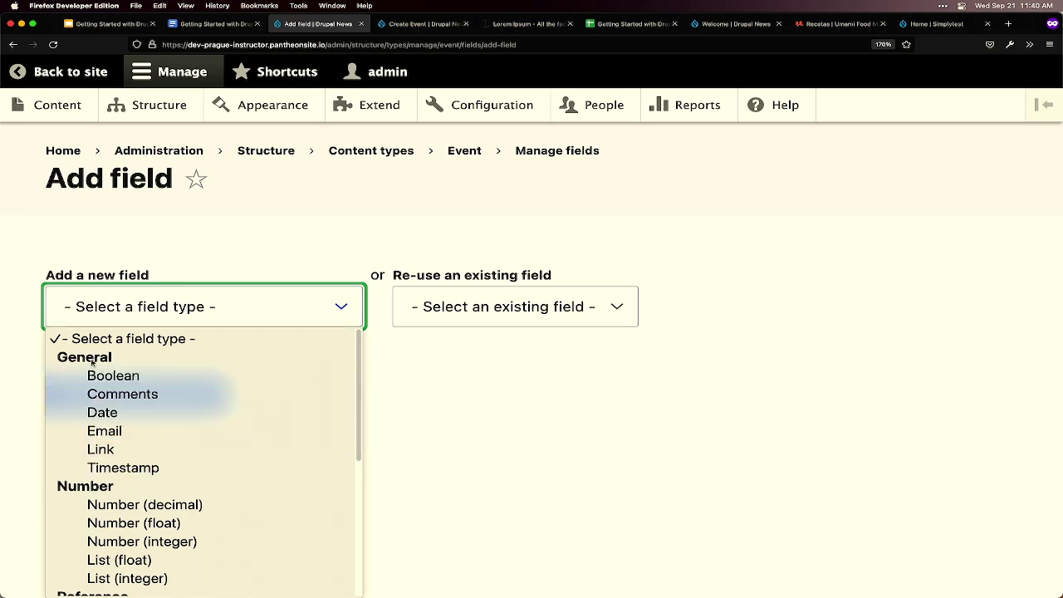
# - Create a Date-type field labelled 'Date' on Event and continue to its settings
pyautogui.click(98, 415)
pyautogui.click(178, 422)
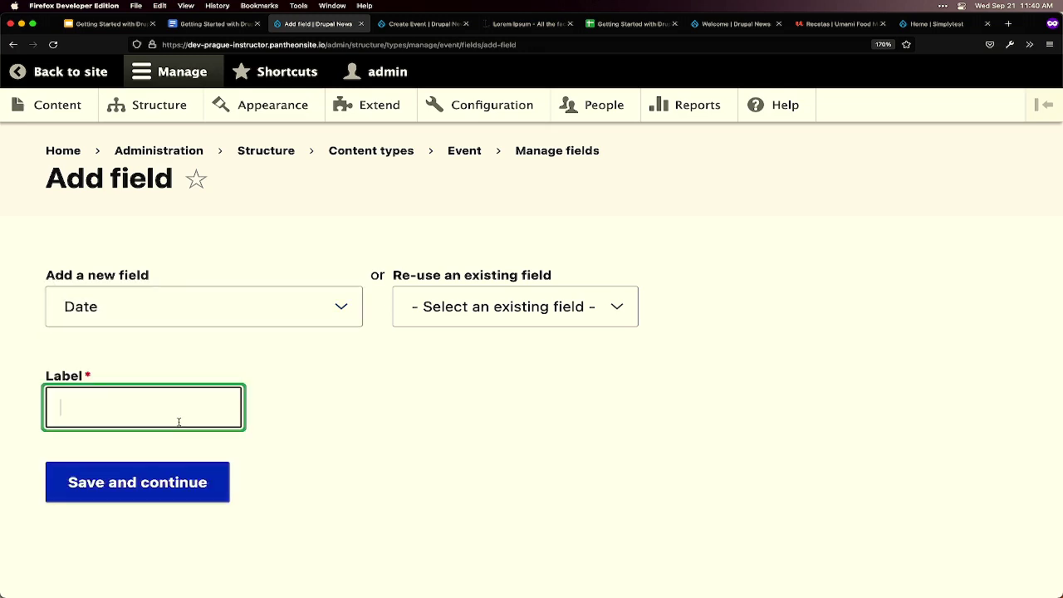
pyautogui.write('Date')
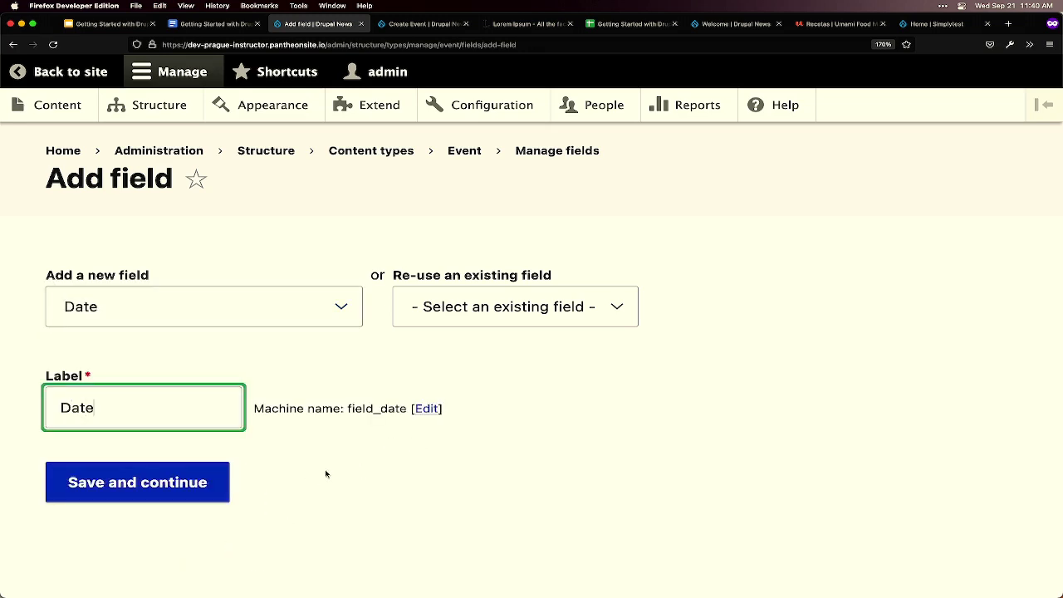
pyautogui.click(170, 490)
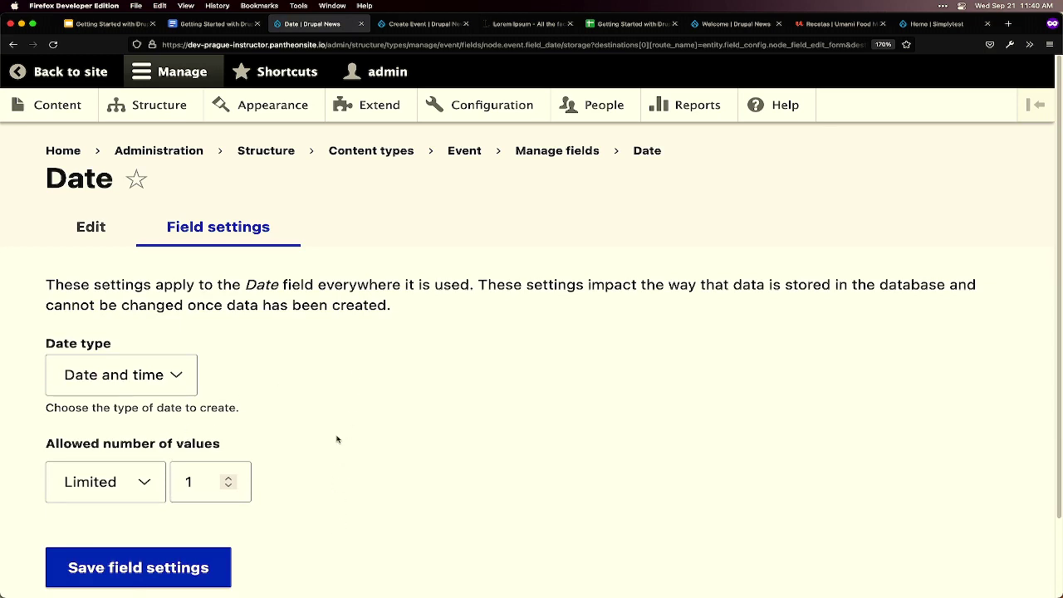
# - Set the Date field's date type to Date only and save the field settings
pyautogui.scroll(-1, 341, 383)
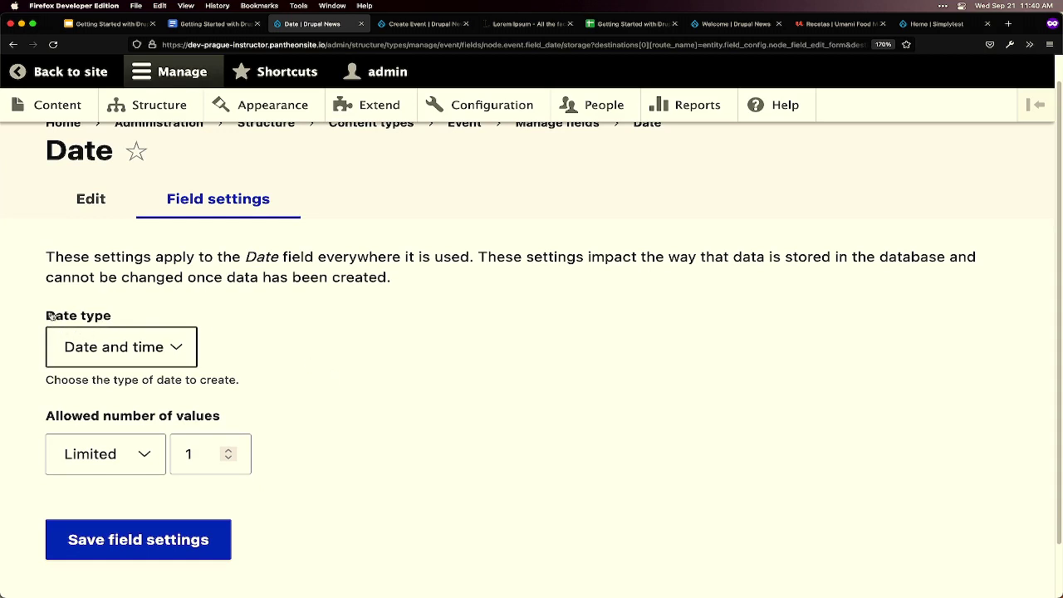
pyautogui.moveTo(44, 316); pyautogui.dragTo(114, 319)
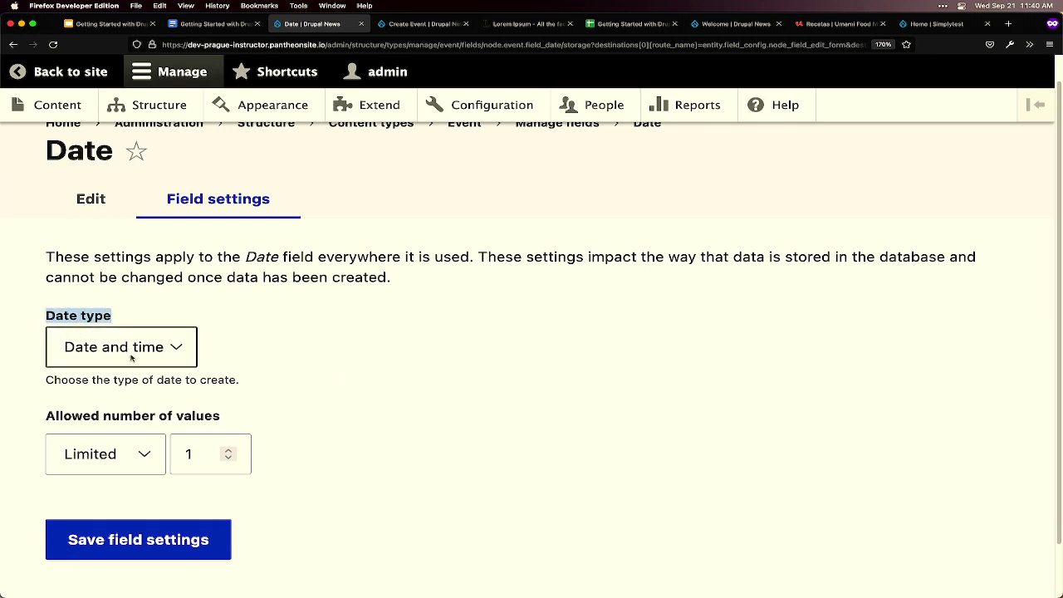
pyautogui.click(161, 358)
pyautogui.click(153, 358)
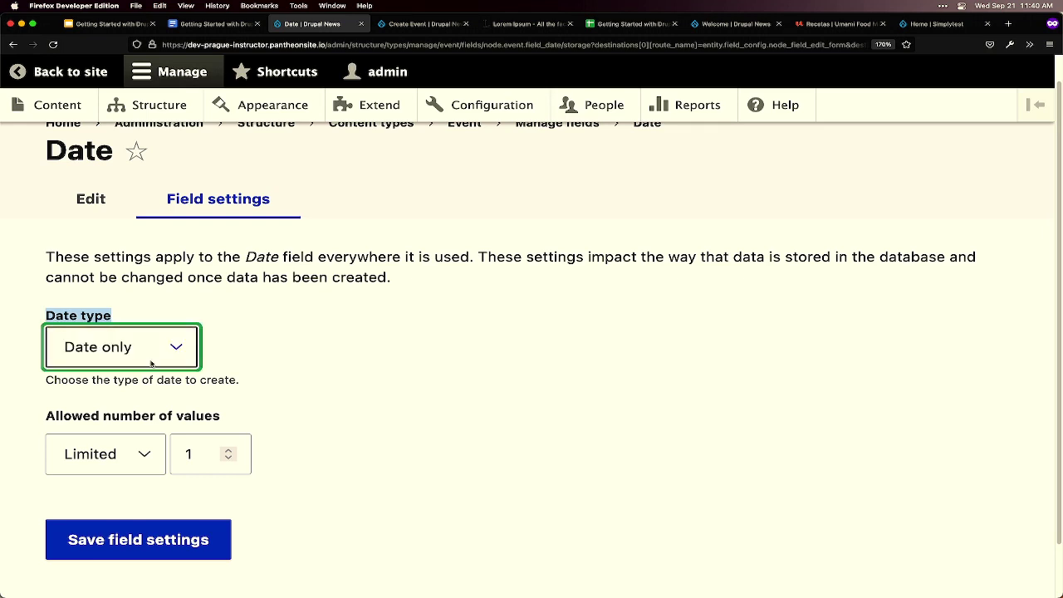
pyautogui.click(113, 316)
pyautogui.moveTo(46, 316); pyautogui.dragTo(111, 318)
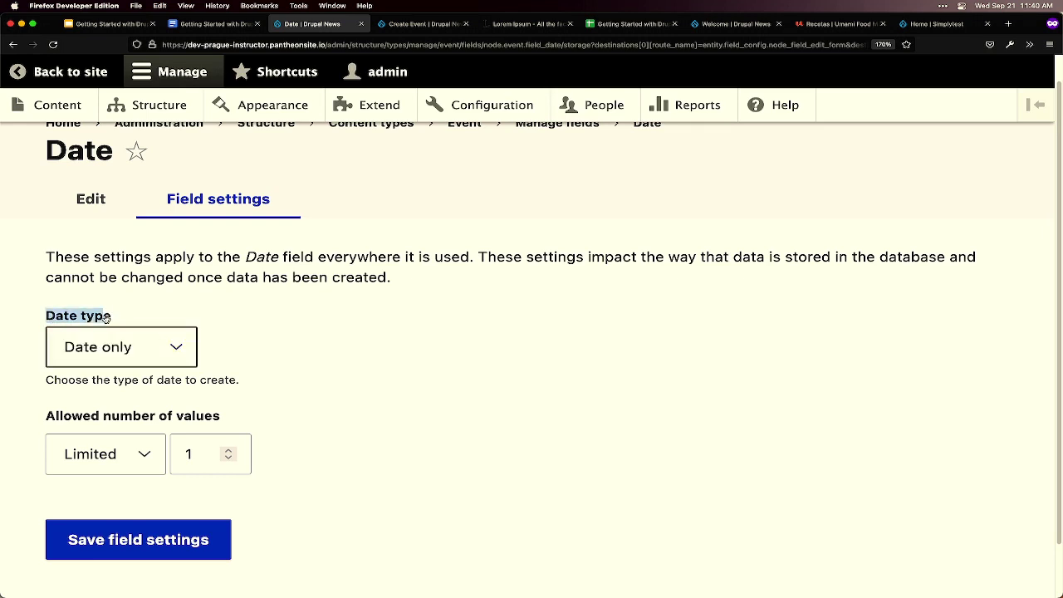
pyautogui.click(155, 347)
pyautogui.click(300, 366)
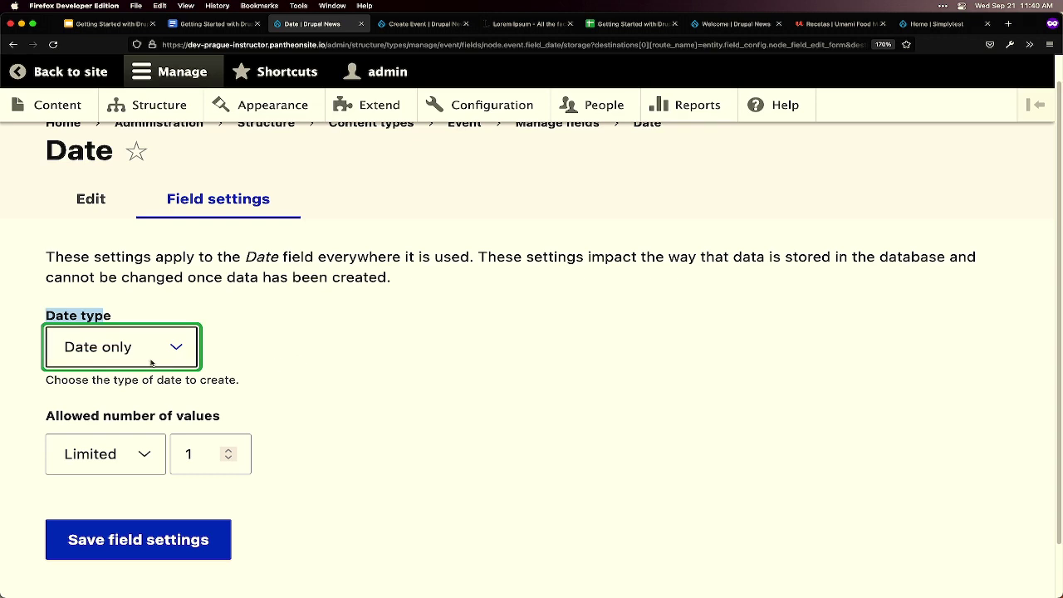
pyautogui.moveTo(46, 415); pyautogui.dragTo(261, 418)
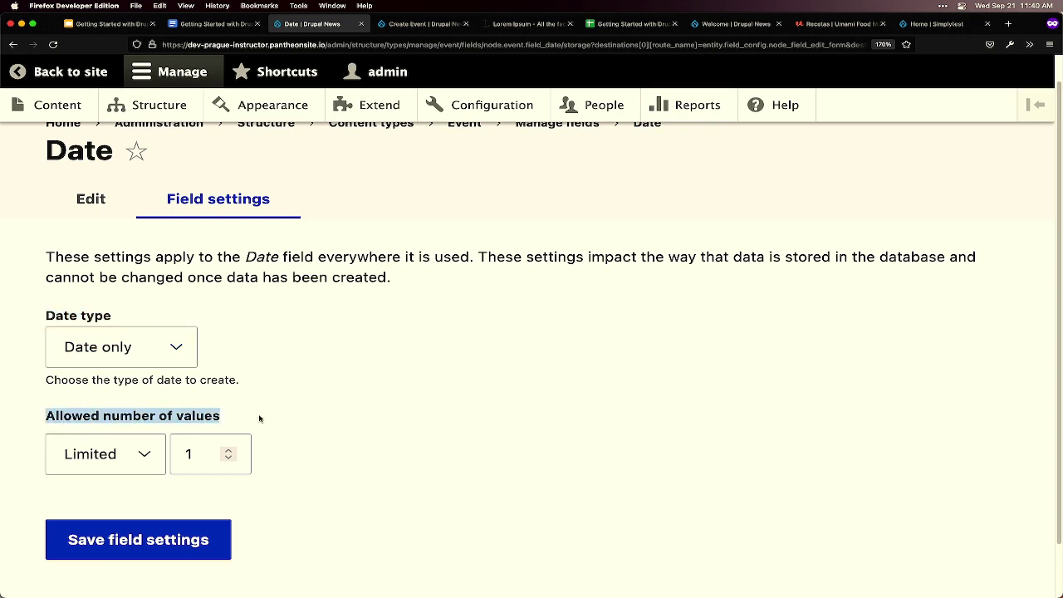
pyautogui.click(292, 427)
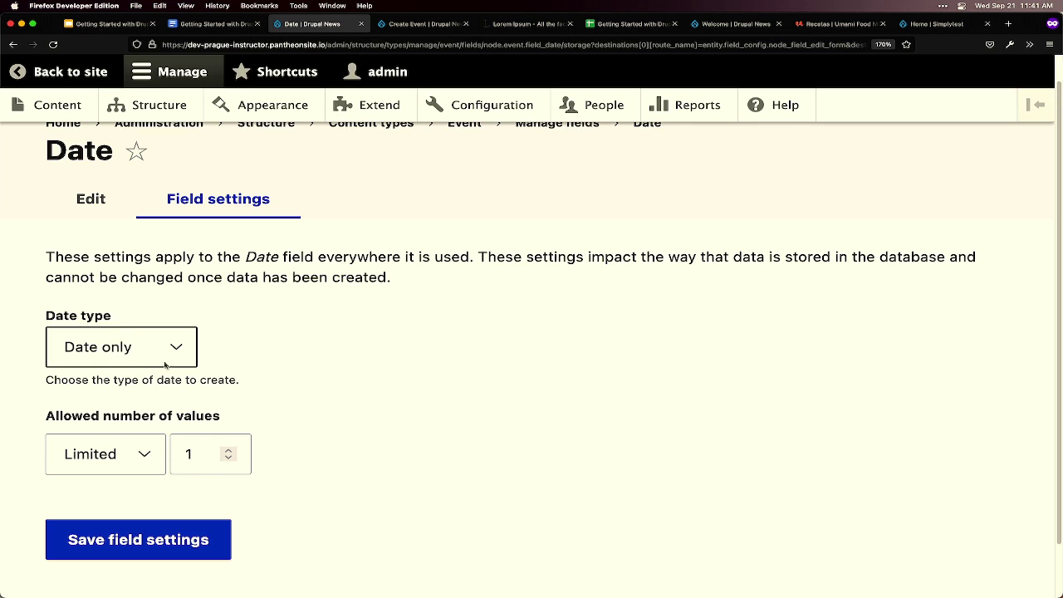
pyautogui.click(152, 544)
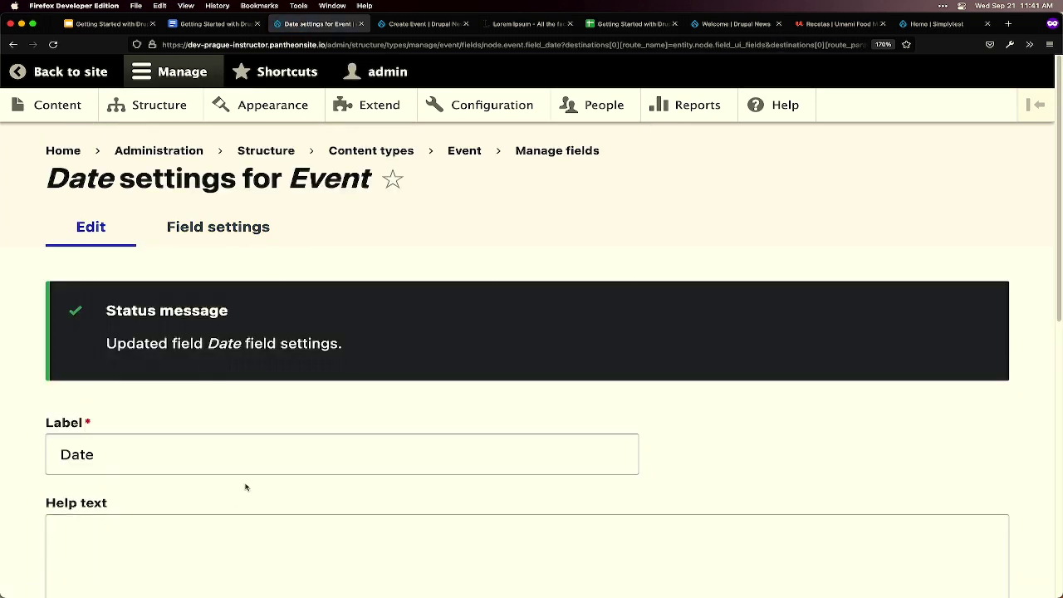
# - Mark the Event Date field as required and save its settings
pyautogui.scroll(-2, 246, 484)
pyautogui.scroll(-4, 245, 487)
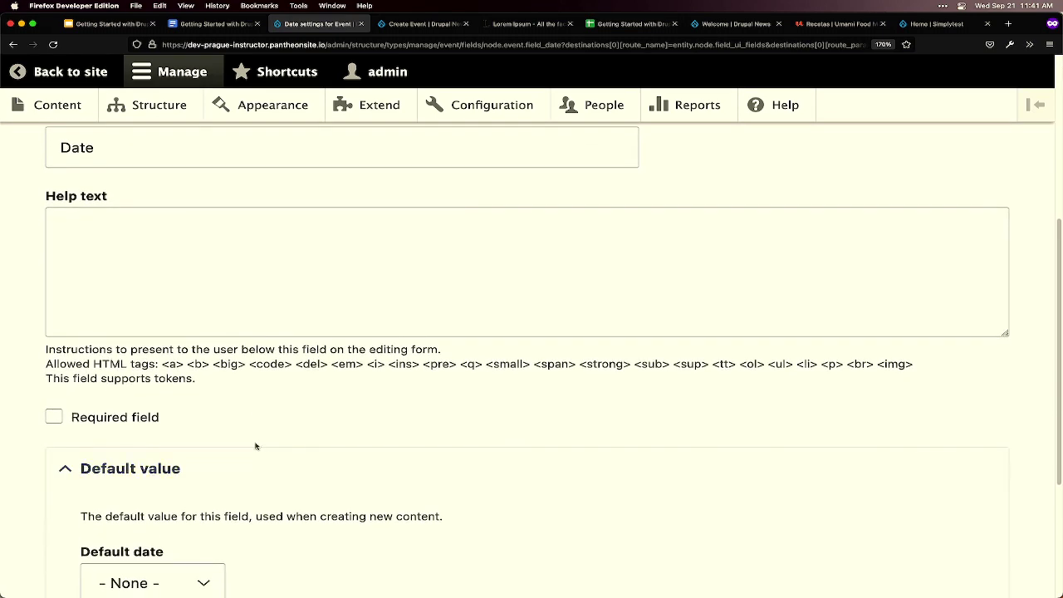
pyautogui.scroll(2, 259, 450)
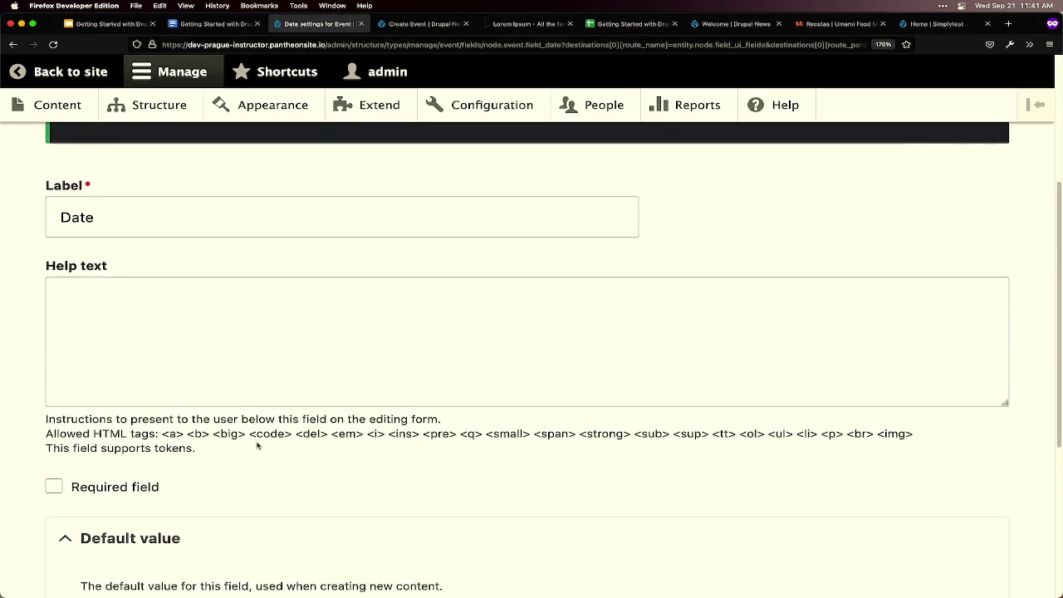
pyautogui.click(129, 491)
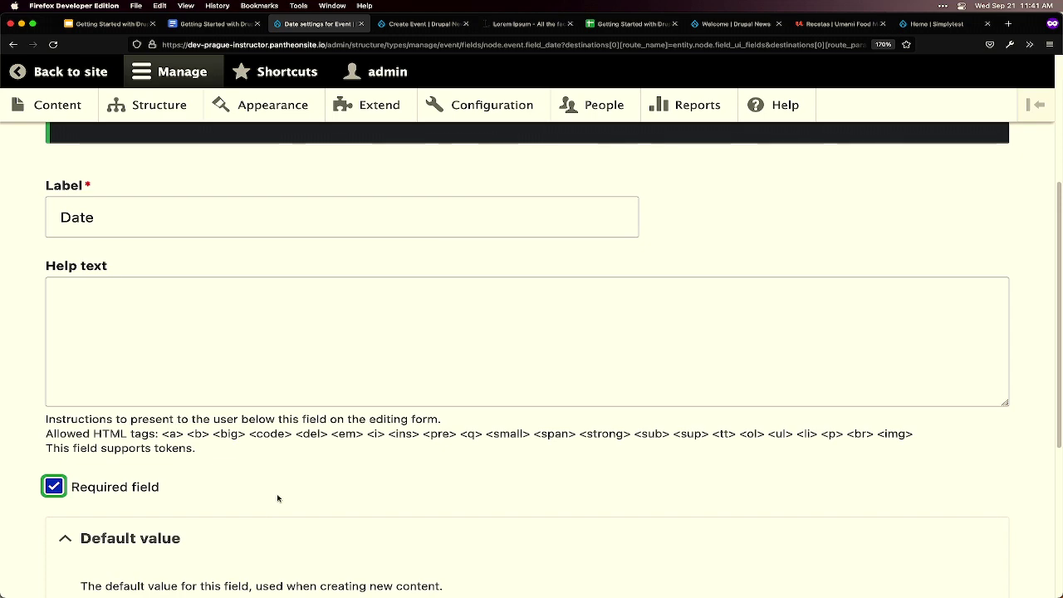
pyautogui.scroll(-1, 277, 496)
pyautogui.scroll(-5, 277, 495)
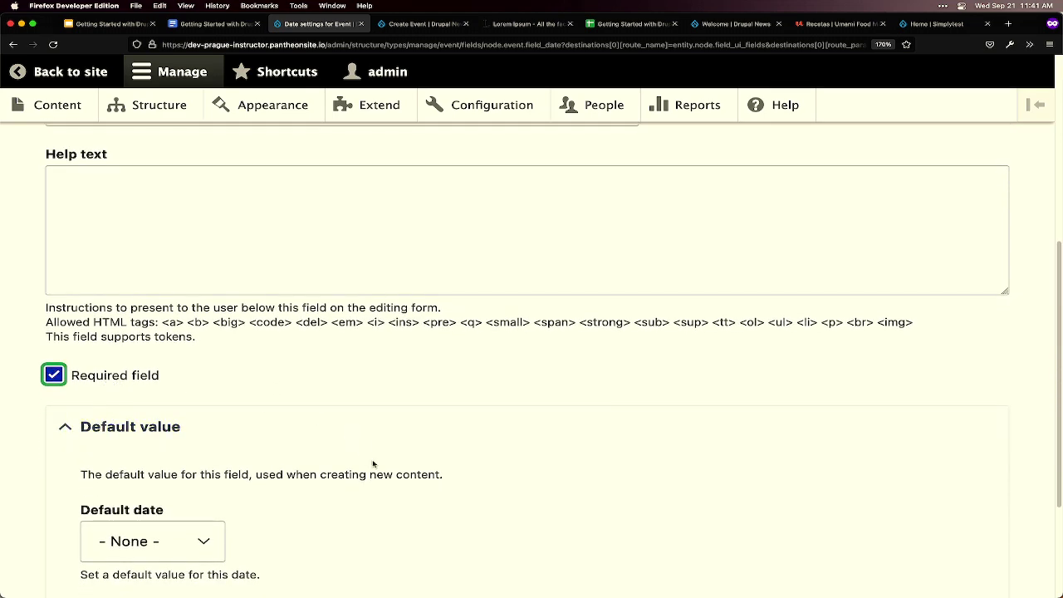
pyautogui.scroll(-5, 373, 399)
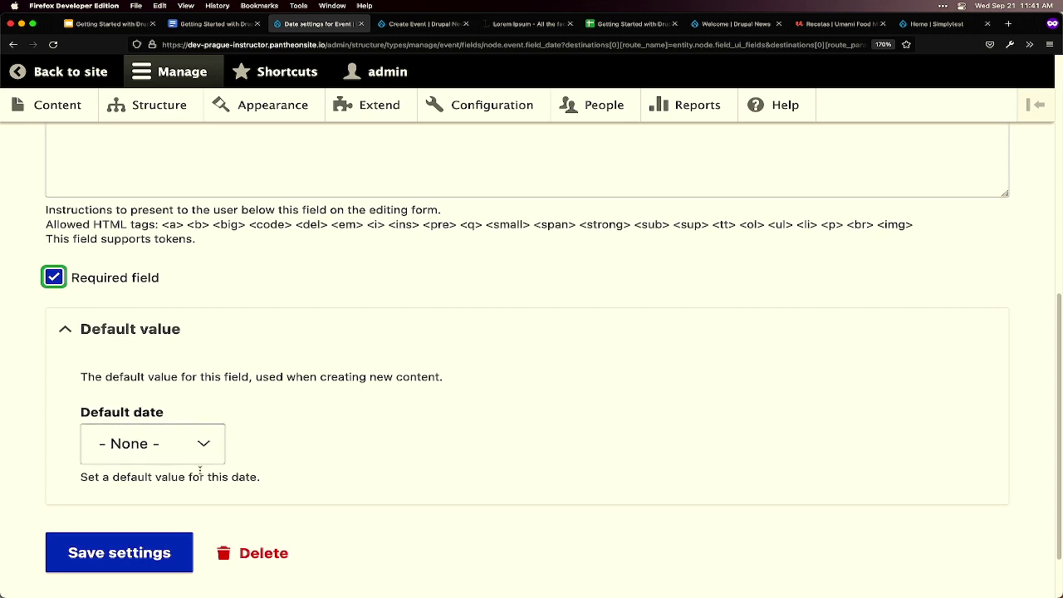
pyautogui.click(139, 565)
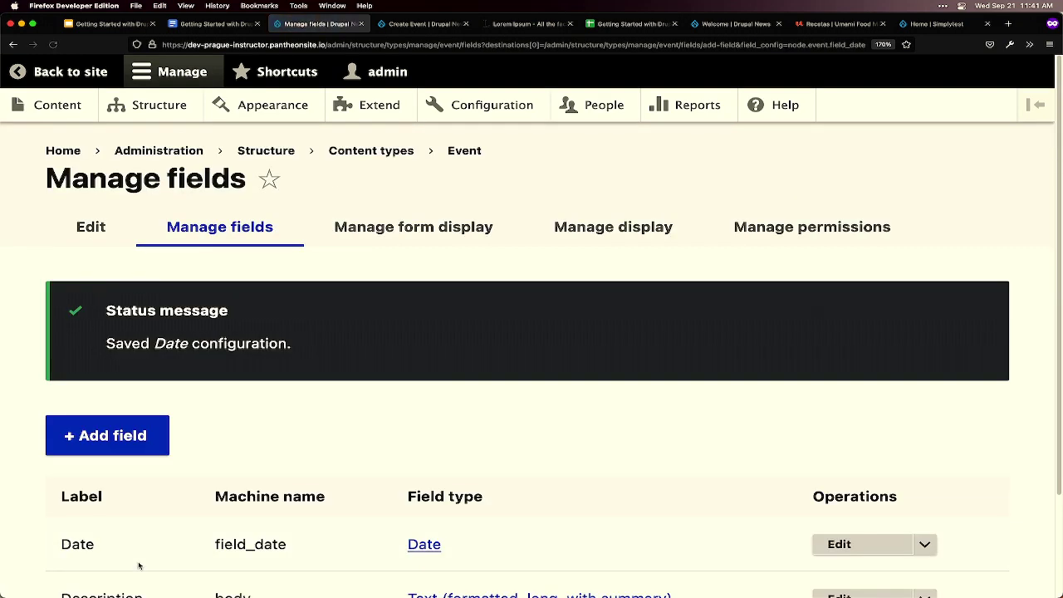
# - Review the Date and Description rows and Date operations, then switch to the Create Event tab
pyautogui.scroll(-3, 170, 541)
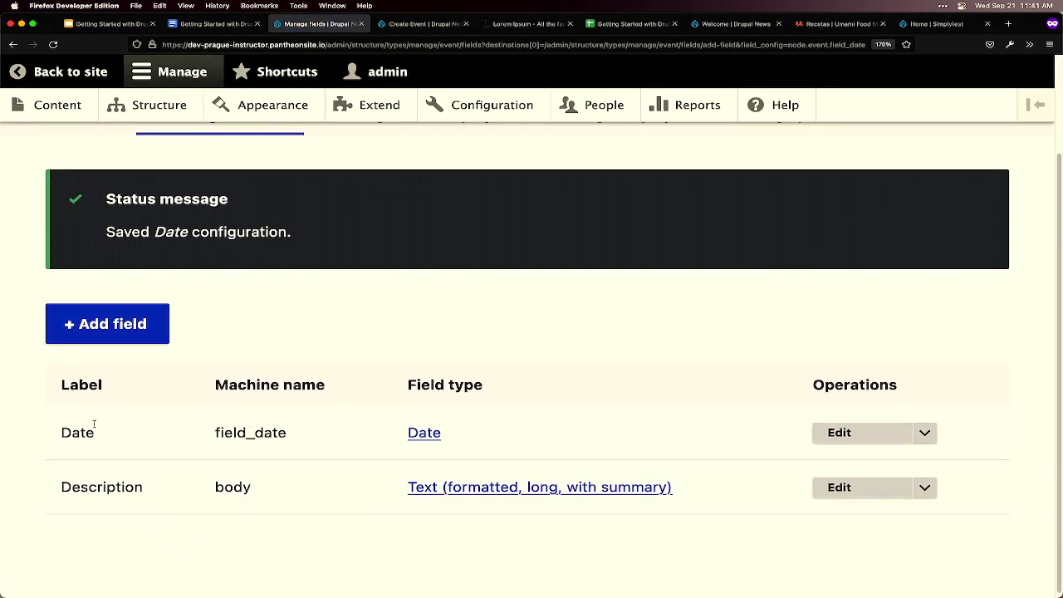
pyautogui.moveTo(62, 434); pyautogui.dragTo(120, 437)
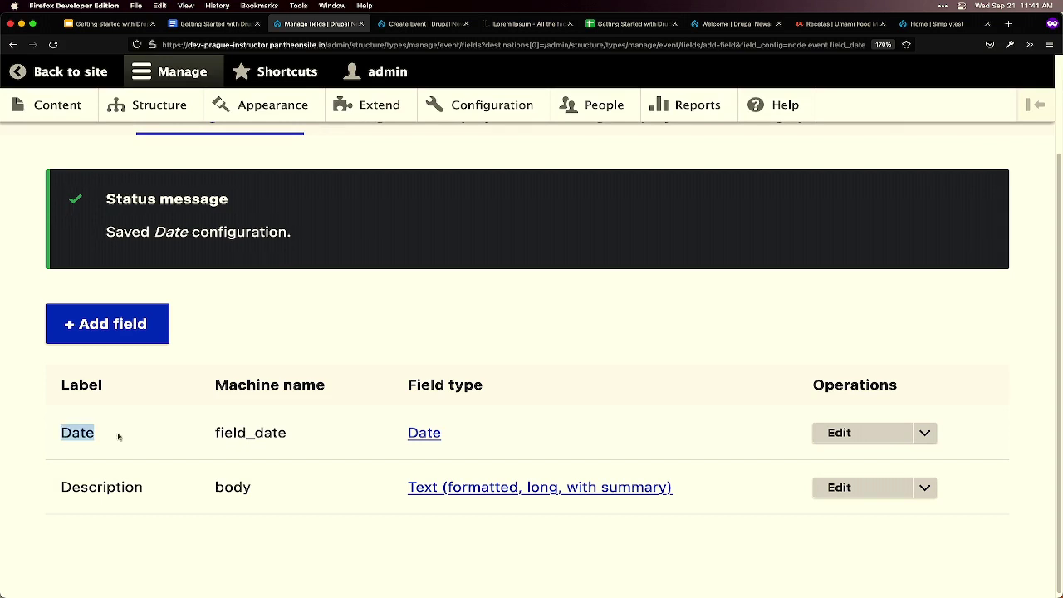
pyautogui.moveTo(59, 489); pyautogui.dragTo(209, 490)
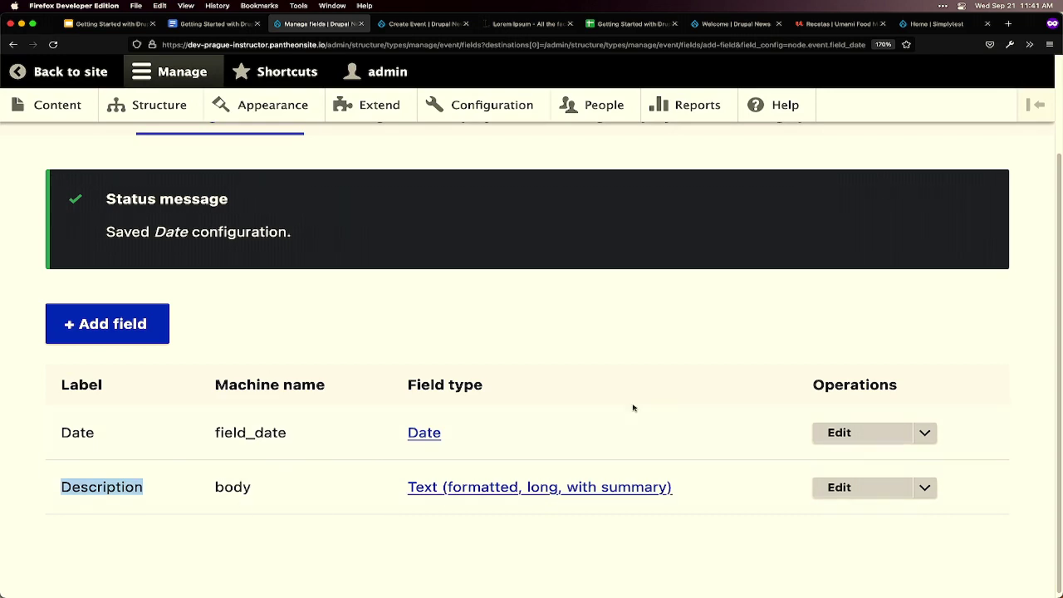
pyautogui.click(217, 455)
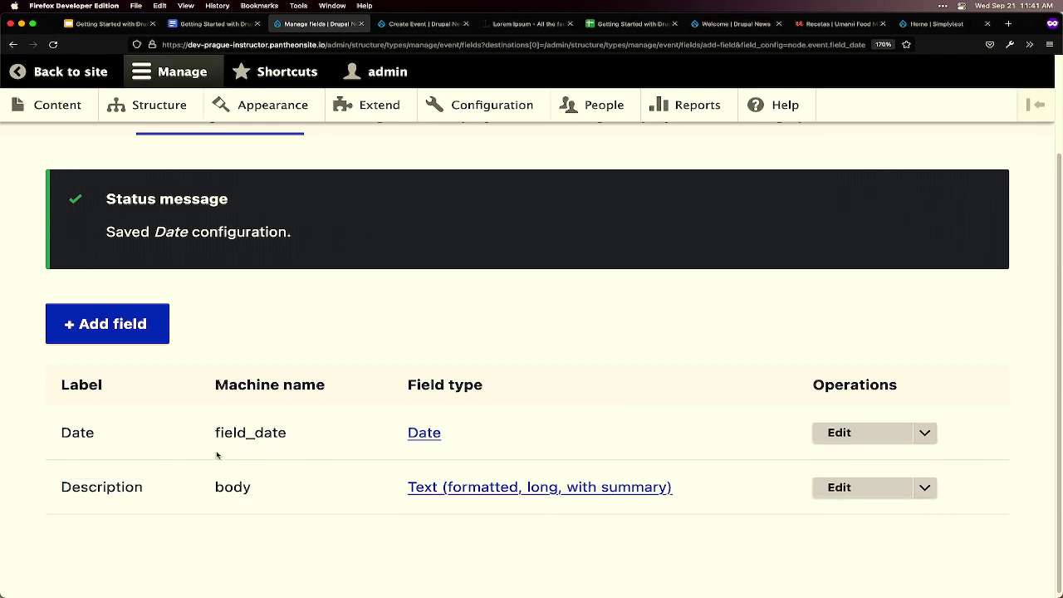
pyautogui.click(925, 434)
pyautogui.hotkey('ctrl', 'Tab')
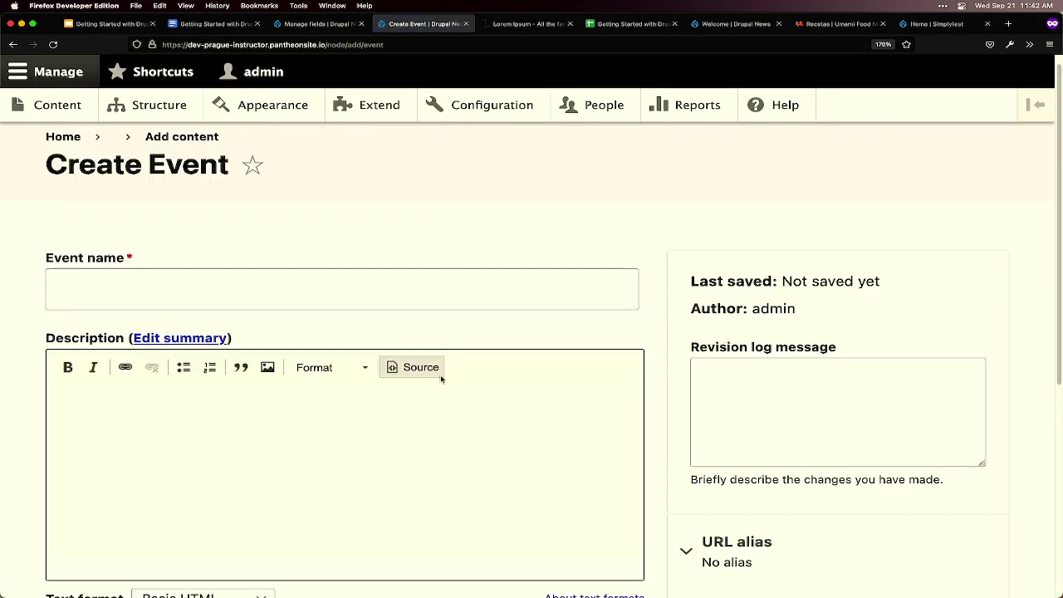
# - Inspect the required Date field on the Create Event form, then return to Manage fields
pyautogui.scroll(-3, 441, 374)
pyautogui.scroll(-2, 441, 376)
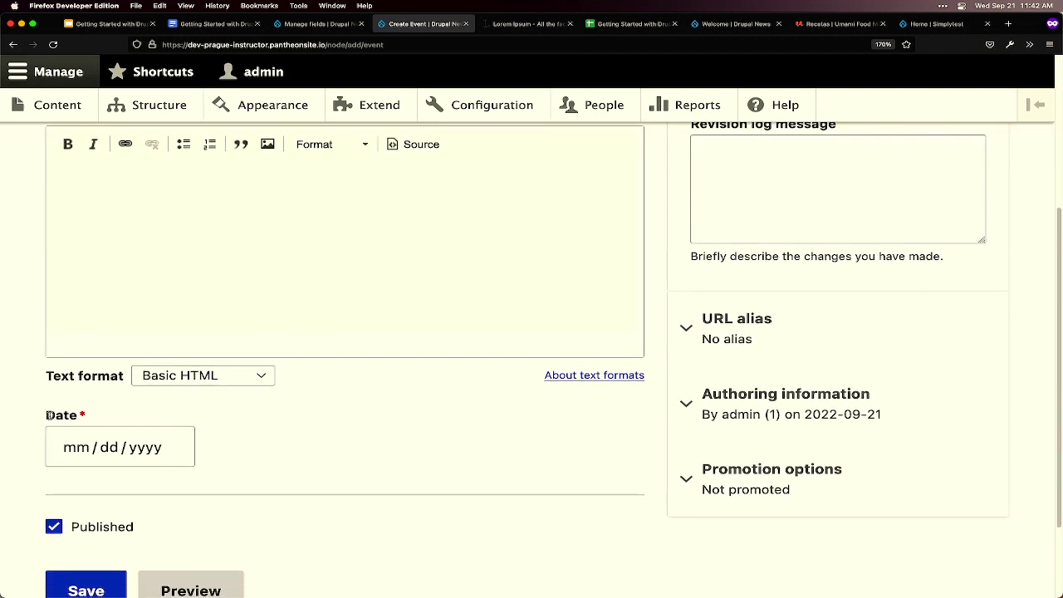
pyautogui.moveTo(48, 415); pyautogui.dragTo(110, 413)
pyautogui.click(365, 452)
pyautogui.hotkey('ctrl', 'shift', 'Tab')
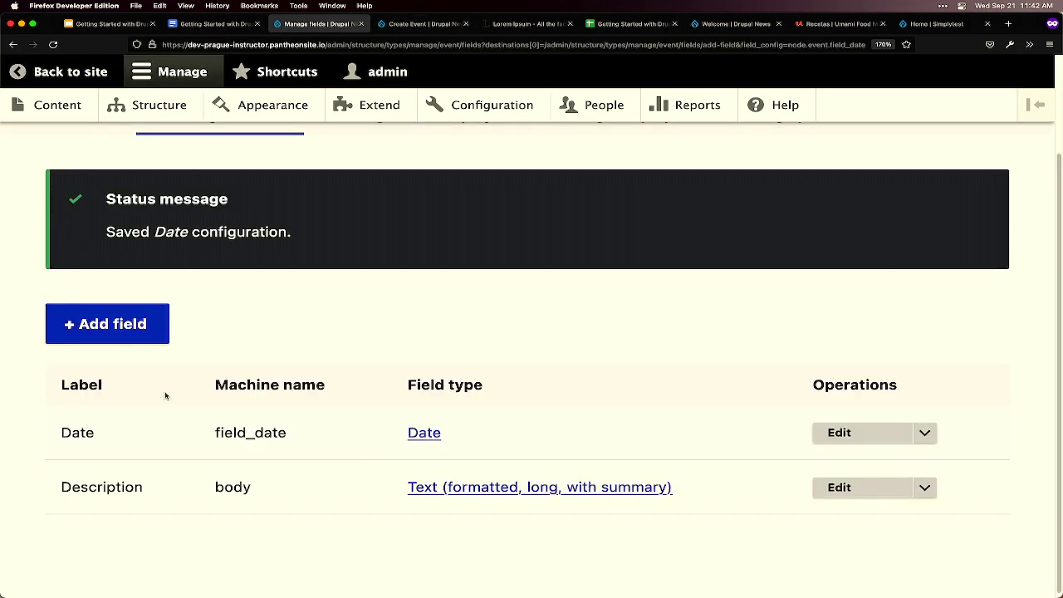
# - Add a List (text) field labelled 'Type' to Event and continue to its allowed-values settings
pyautogui.click(138, 340)
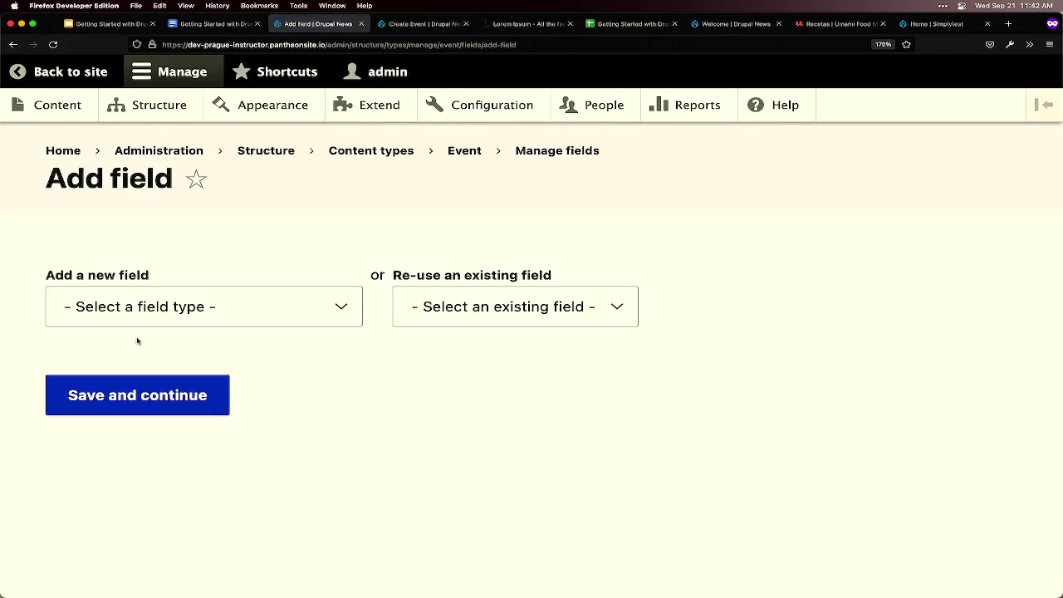
pyautogui.click(140, 309)
pyautogui.scroll(-3, 187, 428)
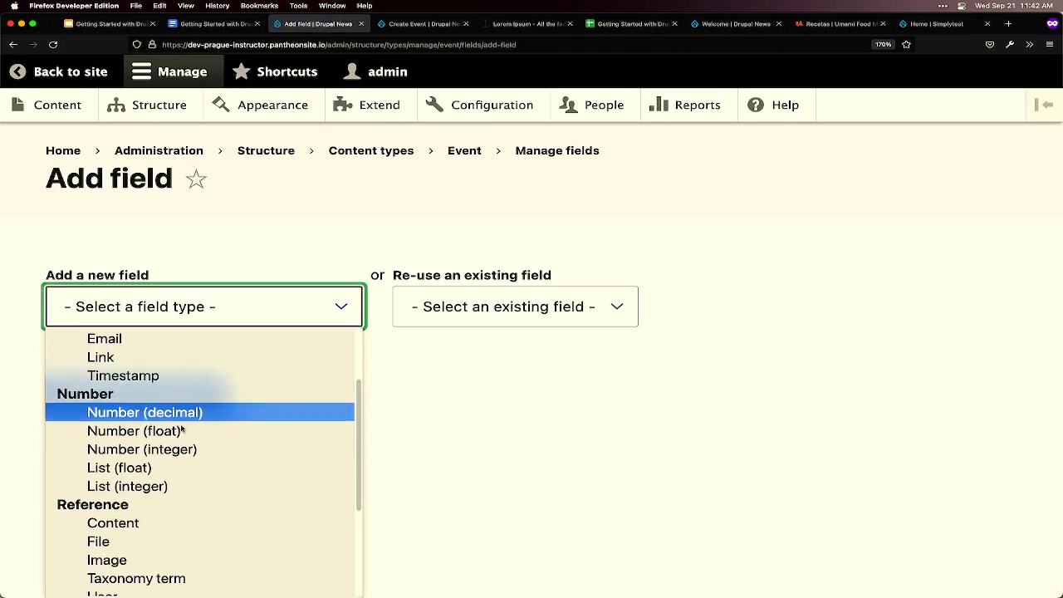
pyautogui.scroll(-3, 186, 430)
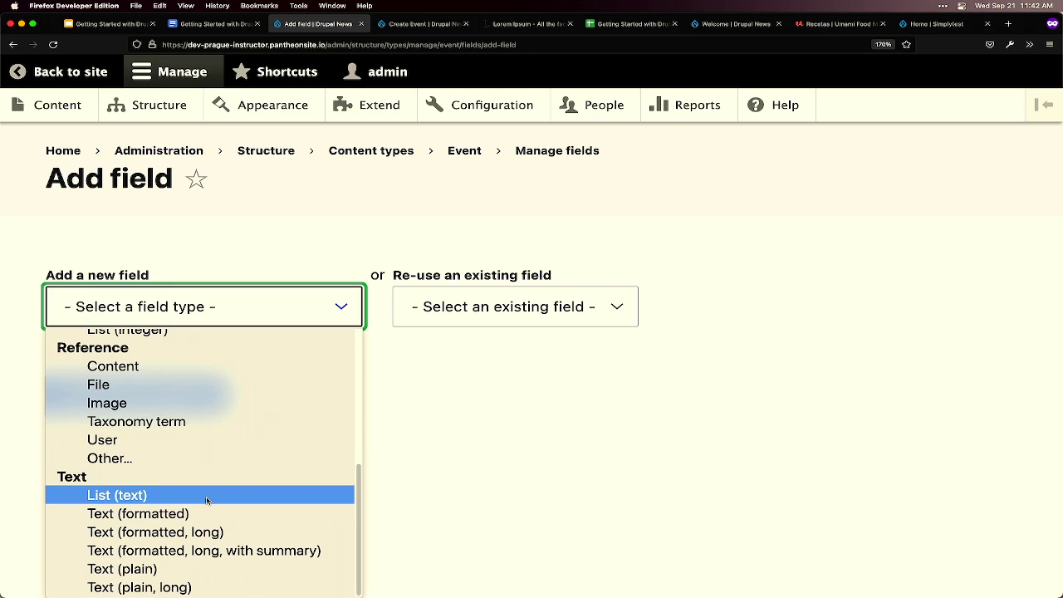
pyautogui.click(204, 501)
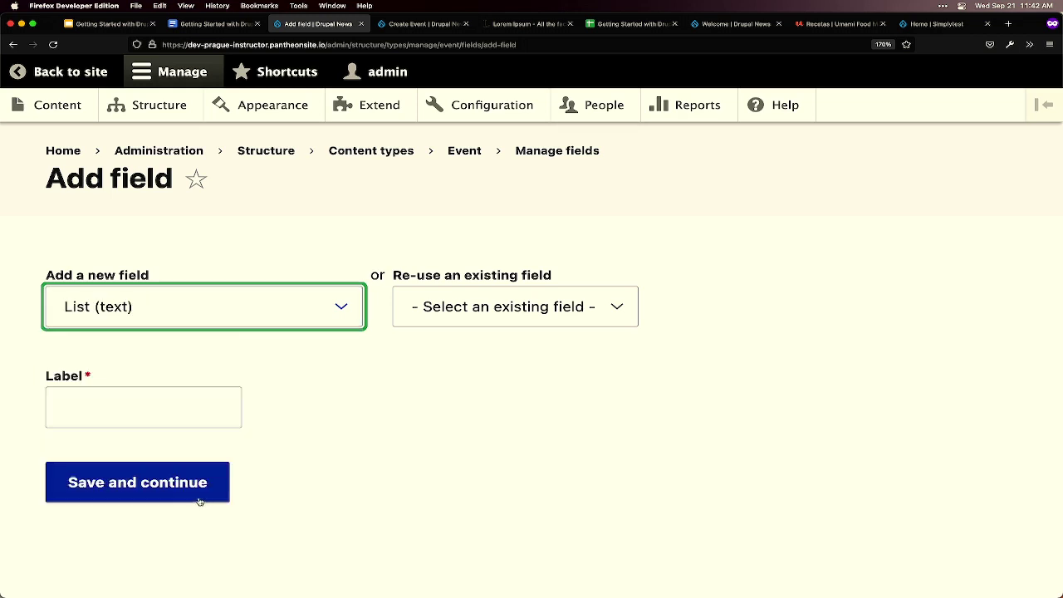
pyautogui.press('Tab')
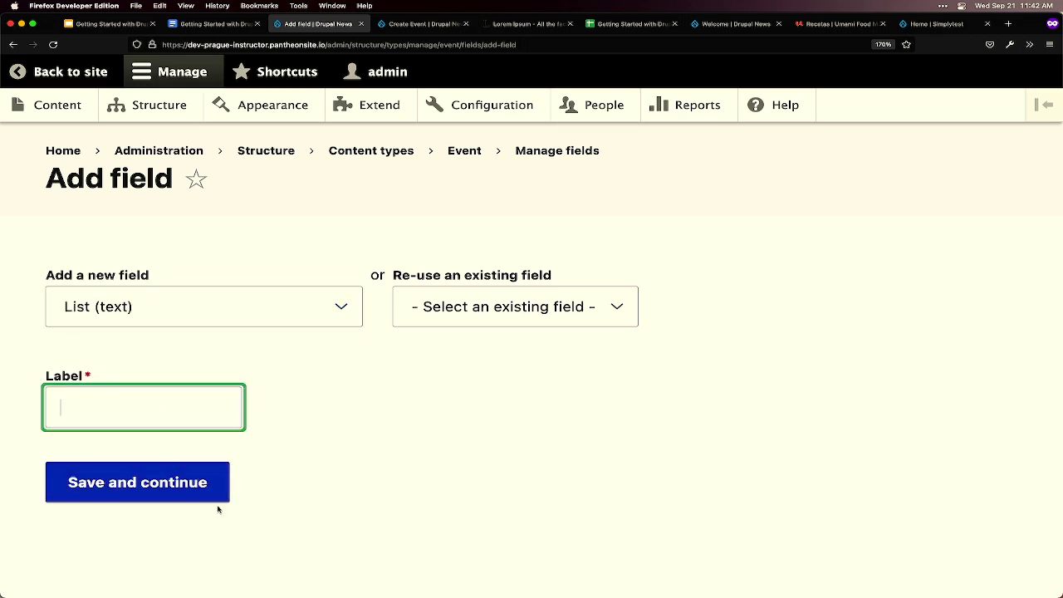
pyautogui.write('Type')
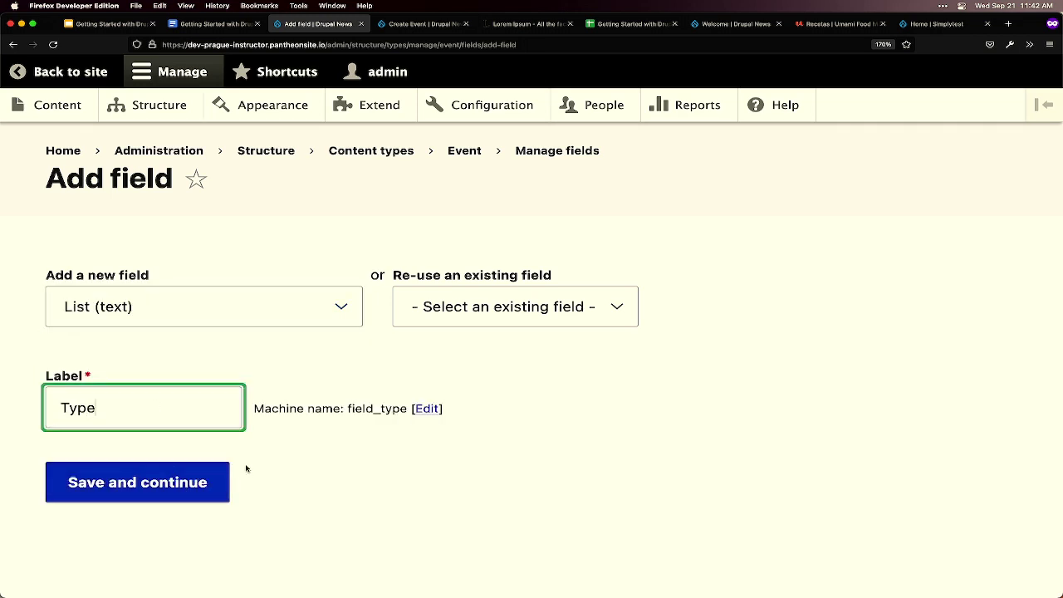
pyautogui.click(169, 493)
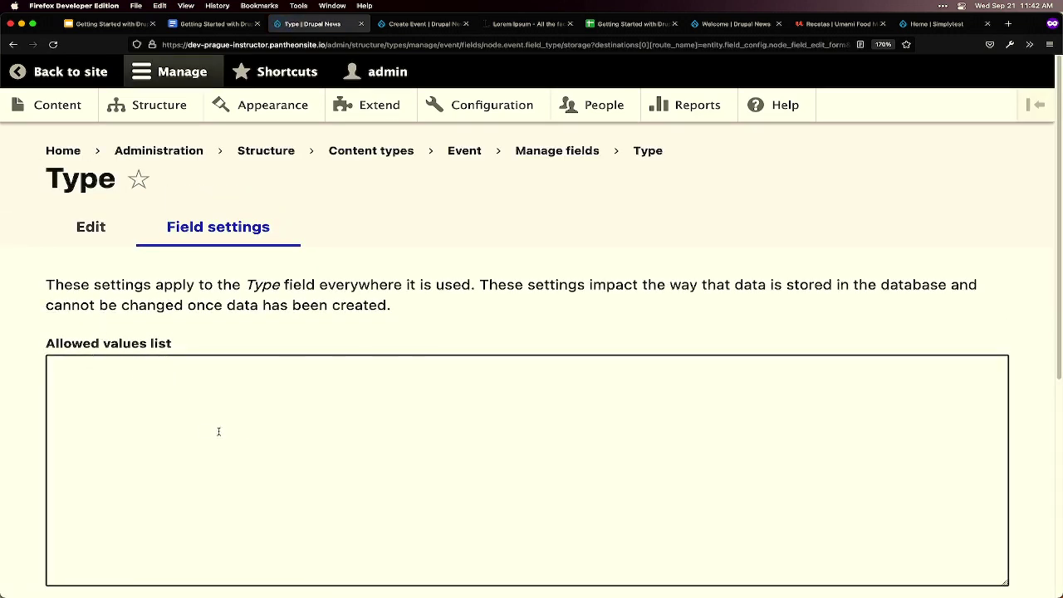
# - Copy the three Type values In Person, Online and Hybrid from the workshop instructions document
pyautogui.hotkey('ctrl', 'shift', 'Tab')
pyautogui.scroll(-1, 394, 396)
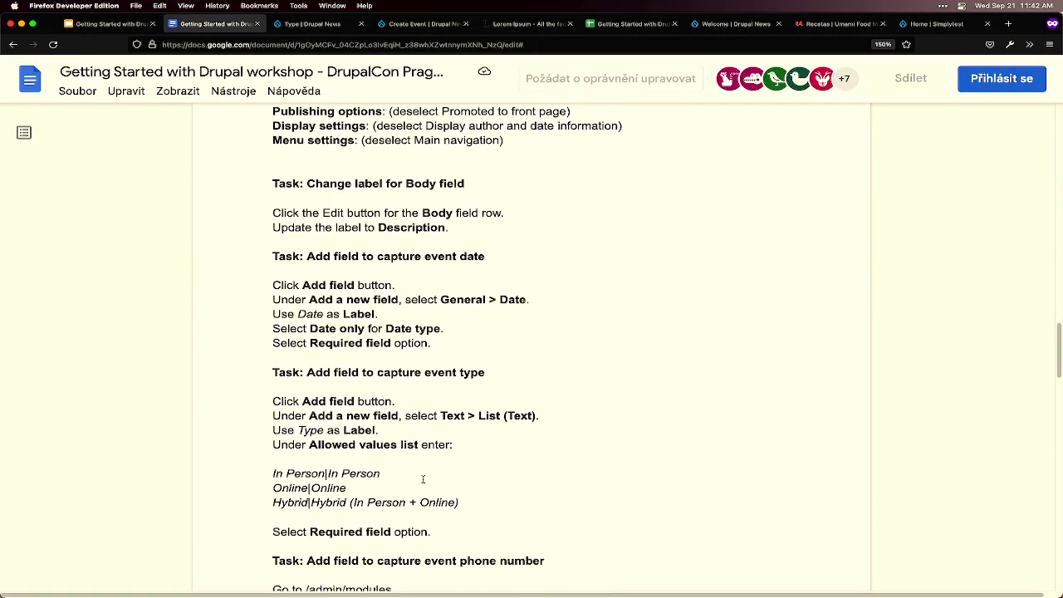
pyautogui.moveTo(459, 503); pyautogui.dragTo(212, 476)
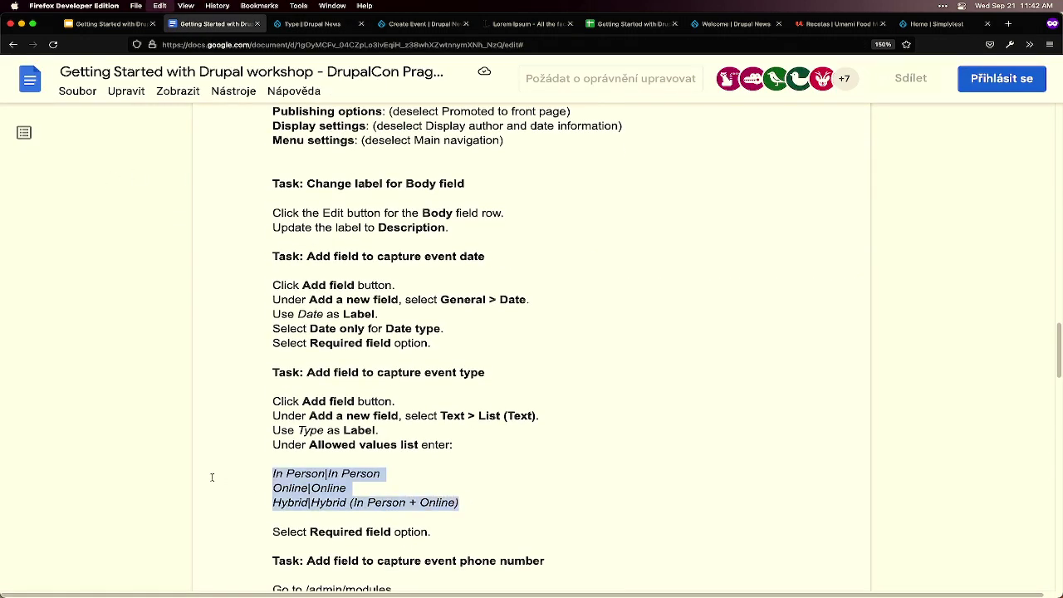
pyautogui.hotkey('ctrl', 'c')
# - Paste the three values into the Type field's Allowed values list and save the field settings
pyautogui.hotkey('ctrl', 'Tab')
pyautogui.click(337, 472)
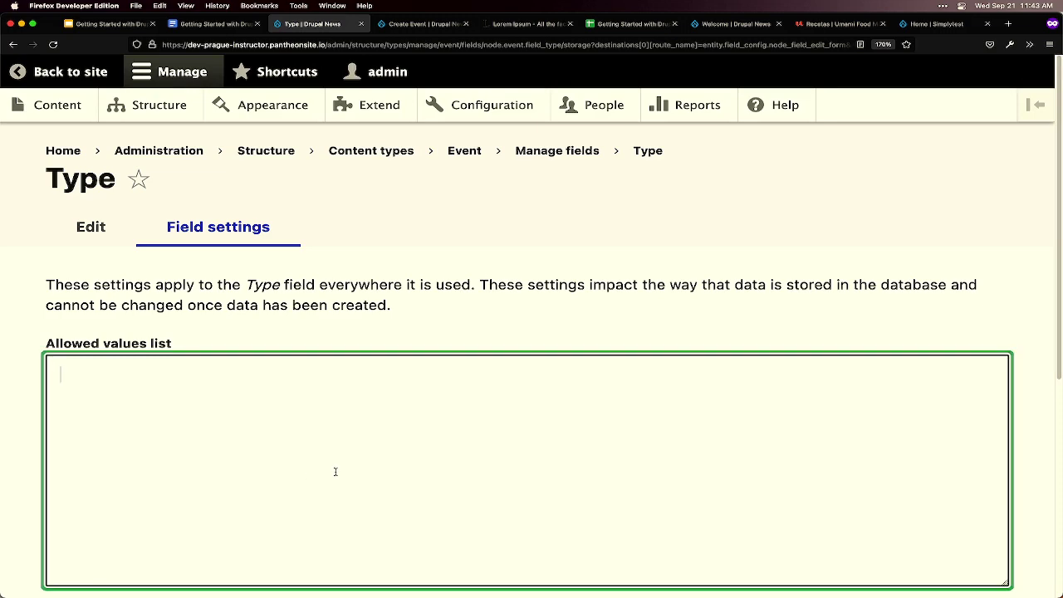
pyautogui.hotkey('ctrl', 'v')
pyautogui.scroll(-1, 343, 464)
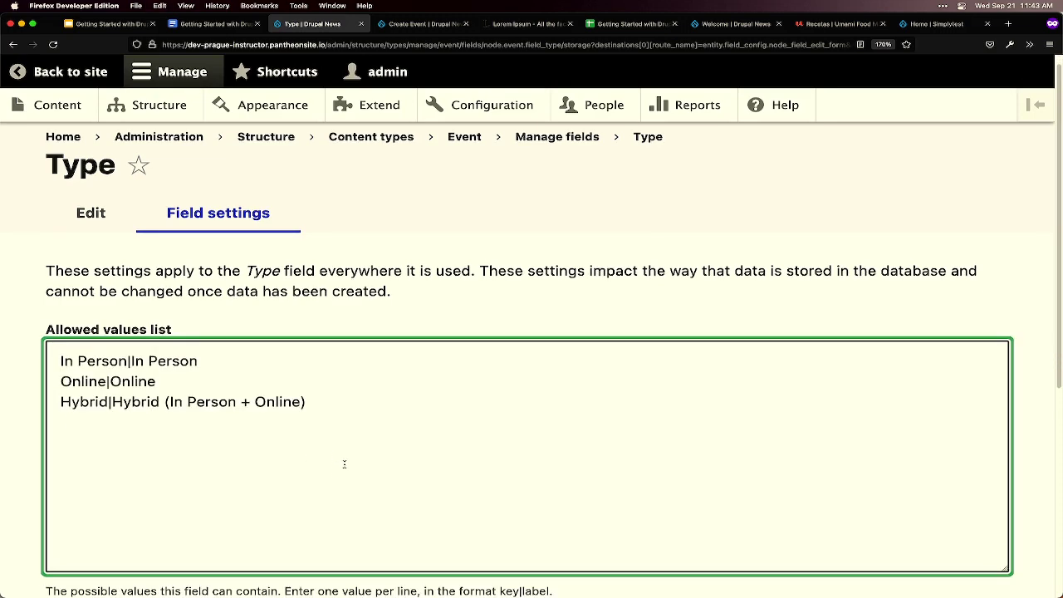
pyautogui.scroll(-5, 348, 457)
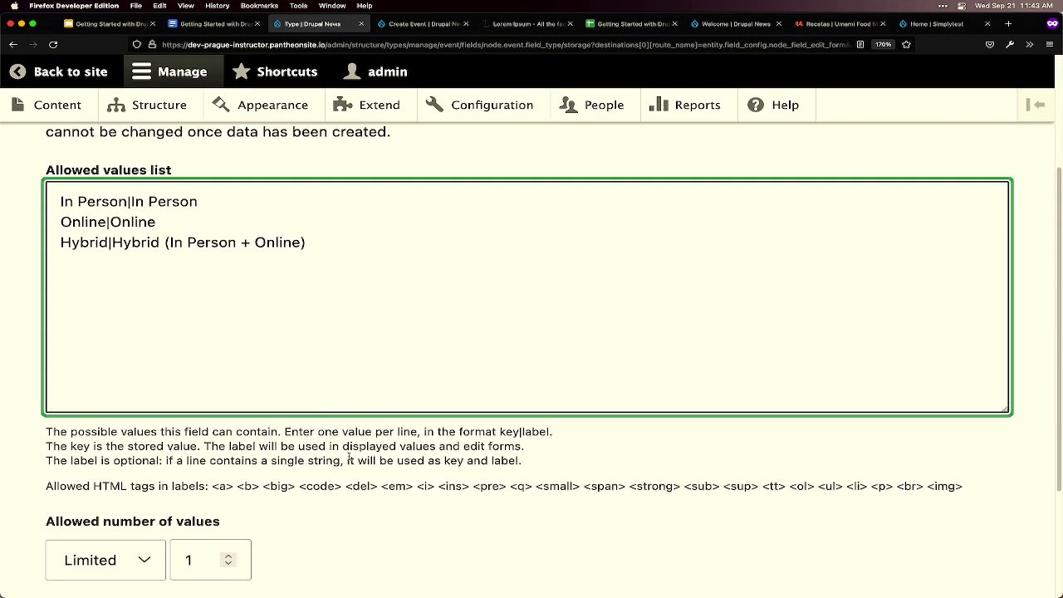
pyautogui.scroll(-2, 349, 459)
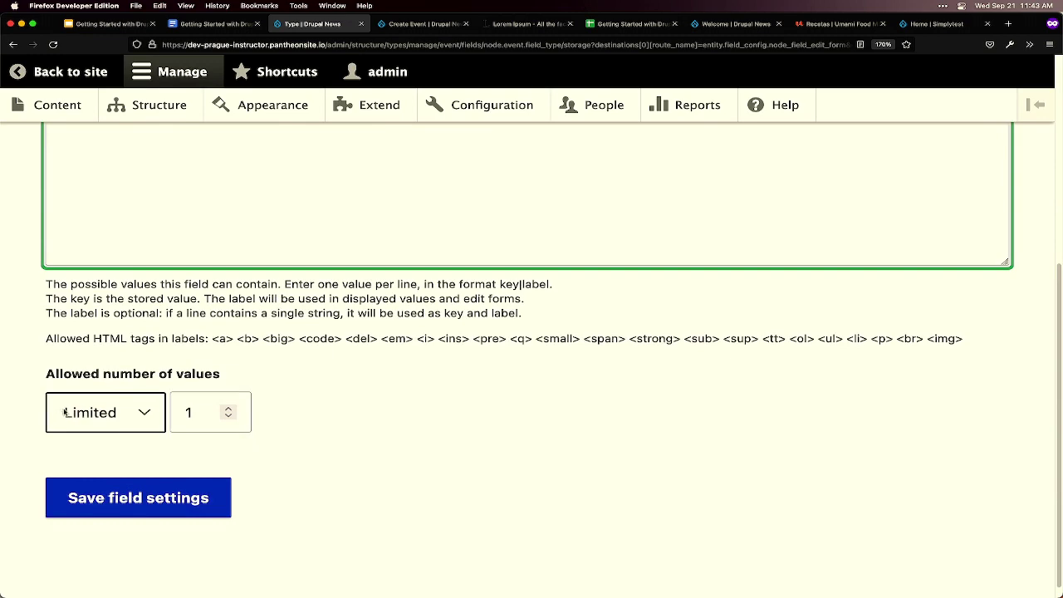
pyautogui.click(145, 510)
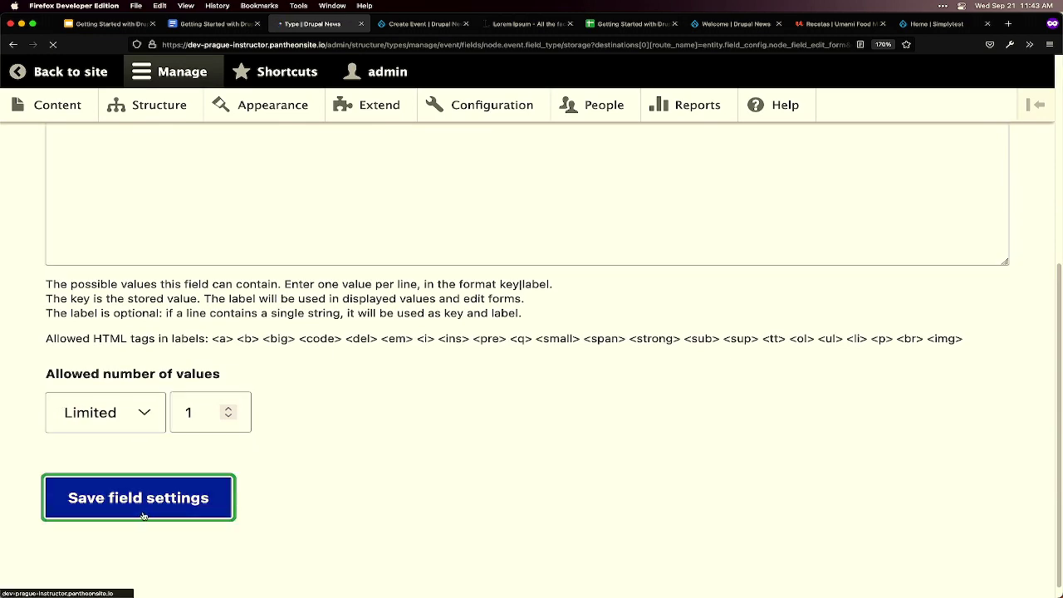
pyautogui.scroll(-5, 146, 512)
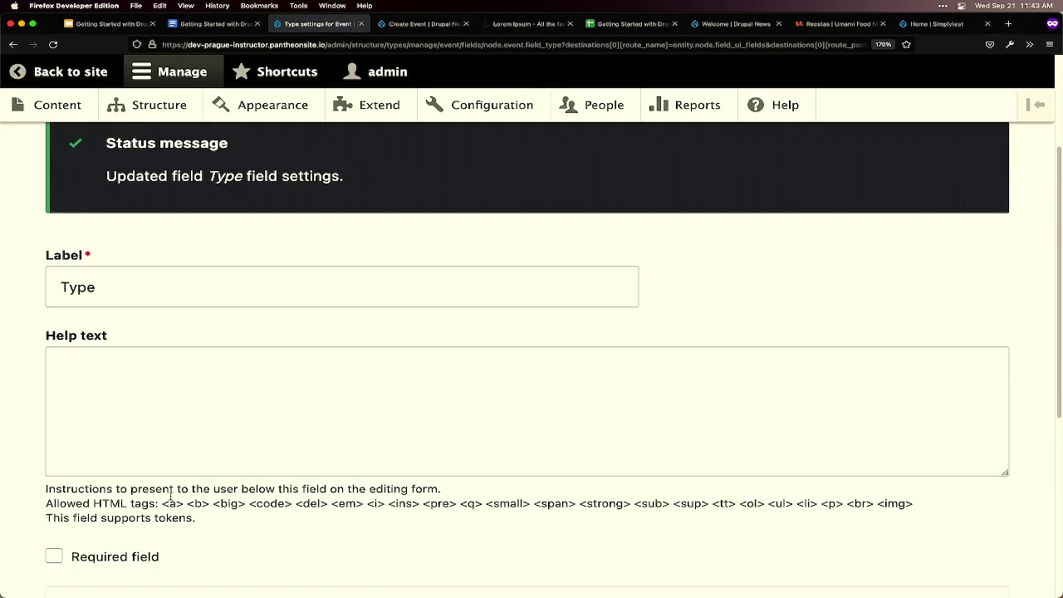
# - Mark the Type field as Required and save its settings
pyautogui.click(129, 508)
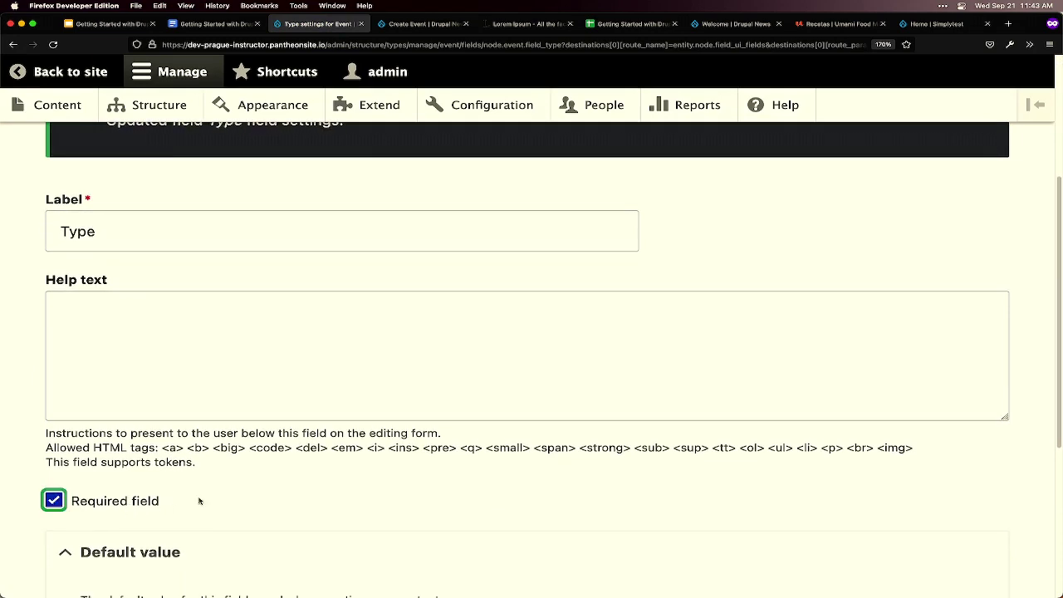
pyautogui.scroll(-6, 298, 494)
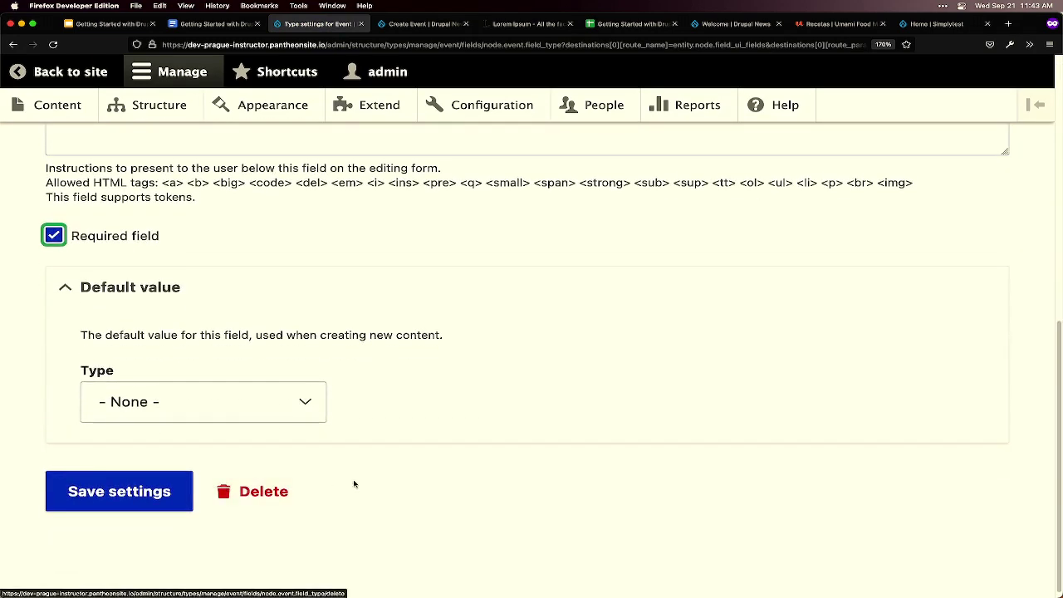
pyautogui.click(149, 548)
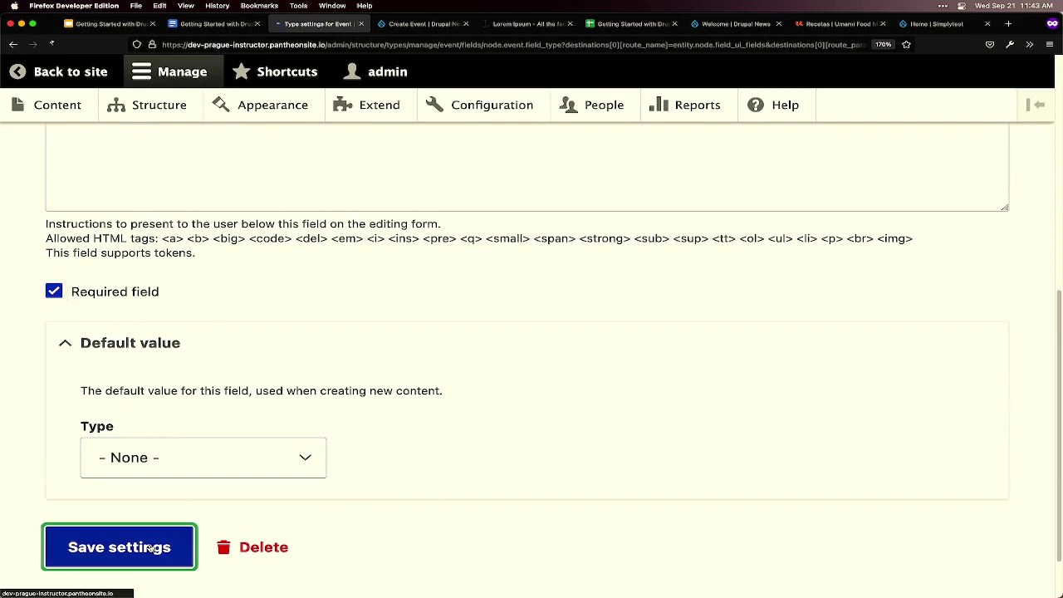
pyautogui.scroll(-4, 220, 502)
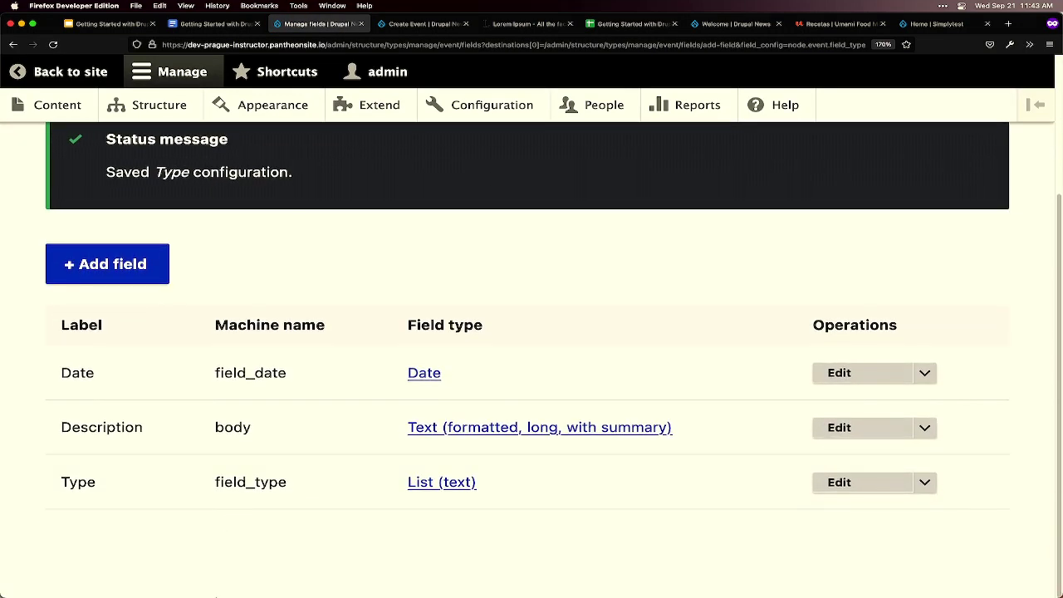
# - Begin adding another field from the Event content type's Manage fields page
pyautogui.moveTo(212, 575)
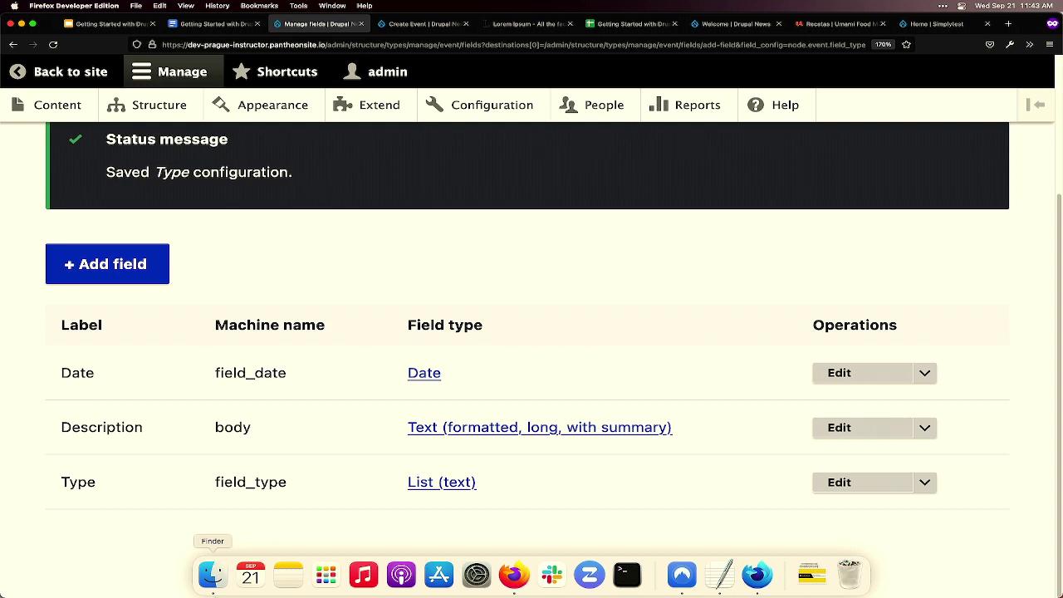
pyautogui.click(138, 271)
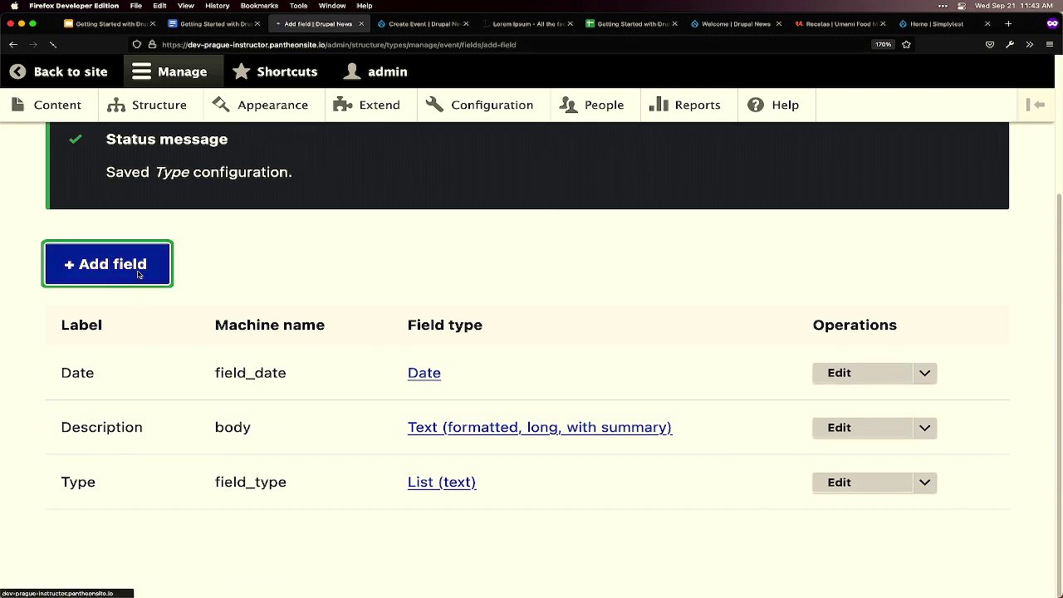
# - Browse the field type list through its General, Number, Reference and Text options
pyautogui.click(317, 305)
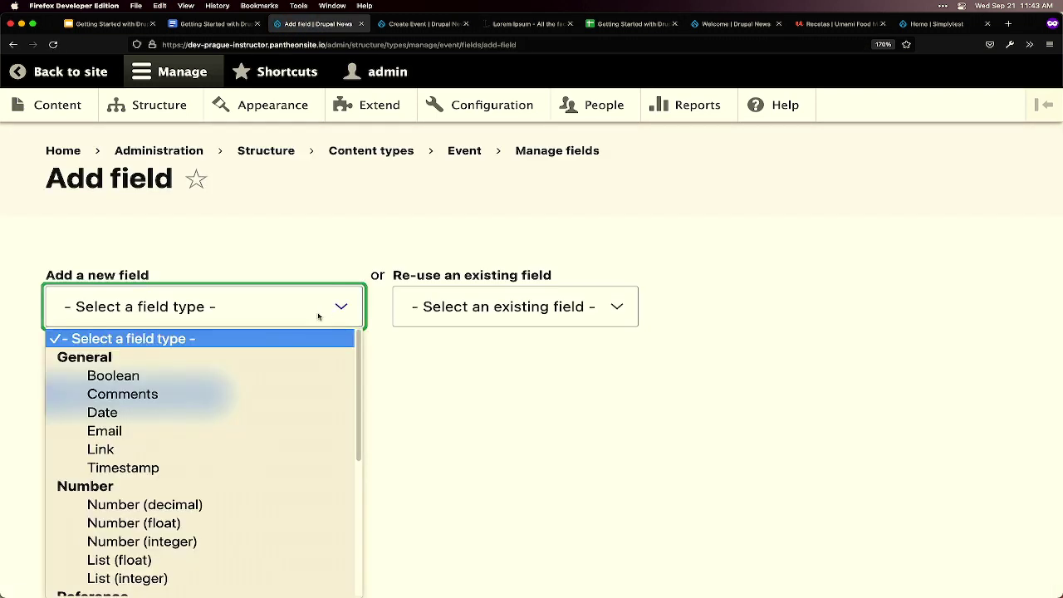
pyautogui.moveTo(363, 349); pyautogui.dragTo(367, 404)
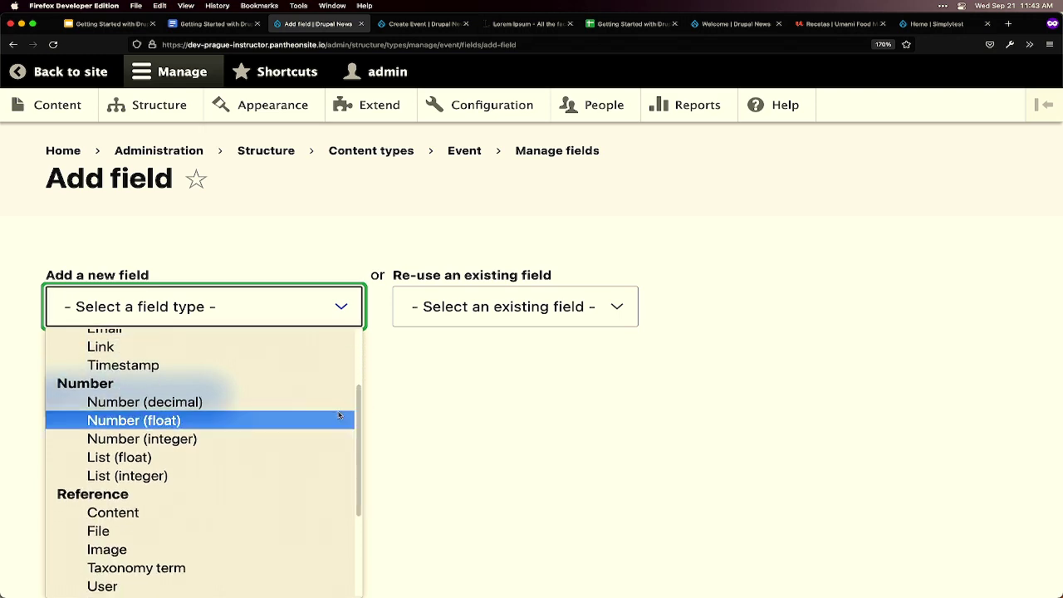
pyautogui.scroll(-3, 338, 415)
pyautogui.scroll(2, 297, 386)
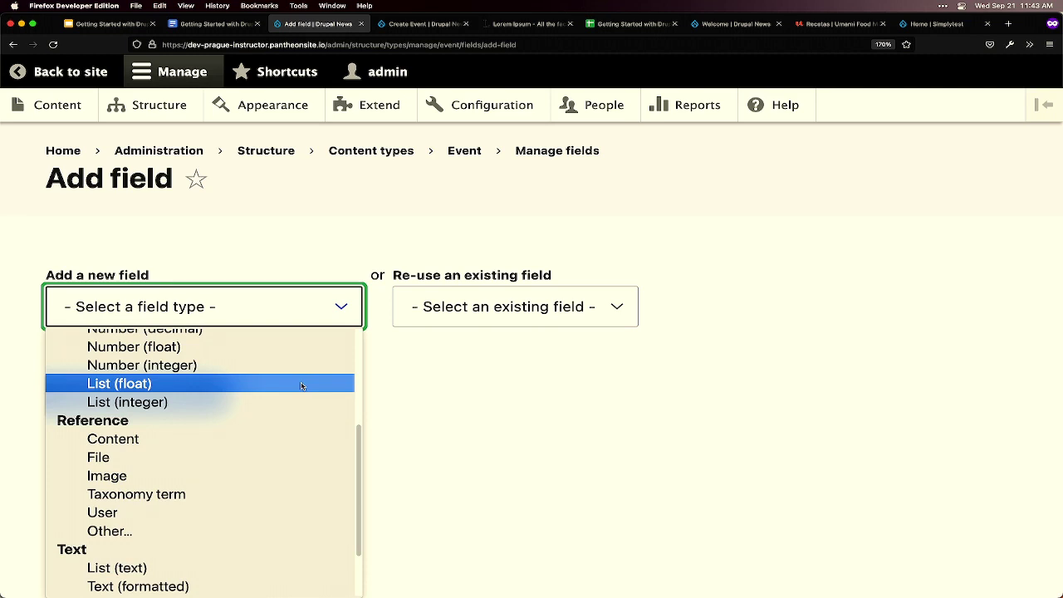
pyautogui.scroll(2, 301, 382)
pyautogui.scroll(-6, 138, 428)
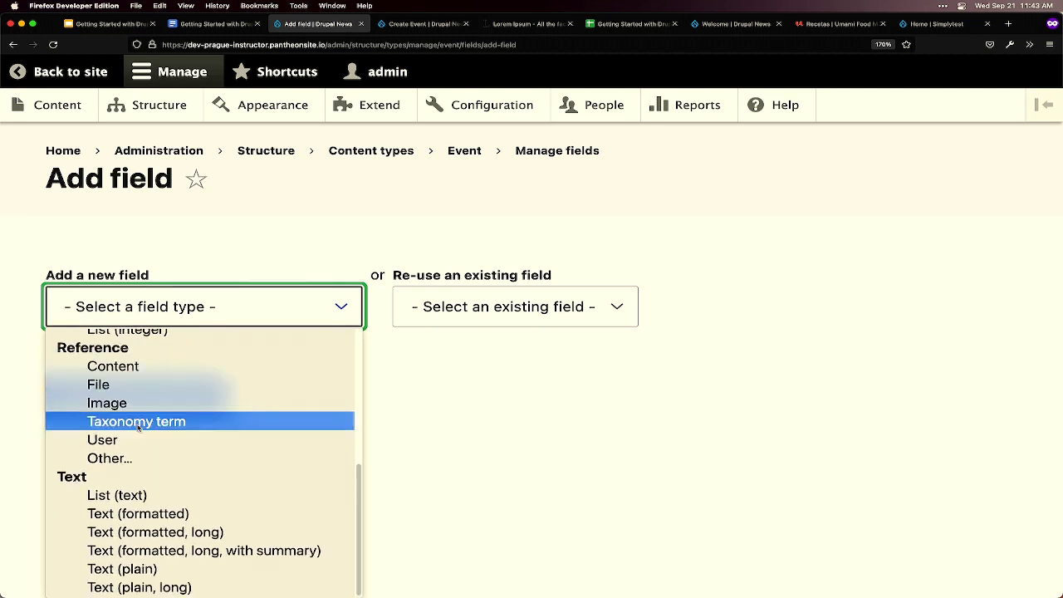
pyautogui.scroll(3, 210, 491)
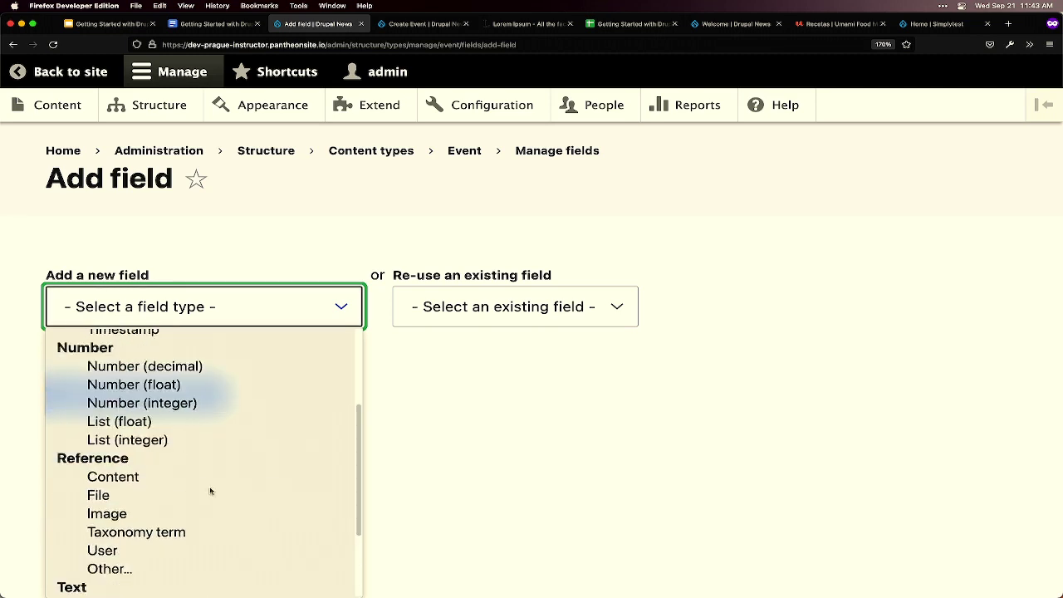
pyautogui.scroll(3, 210, 490)
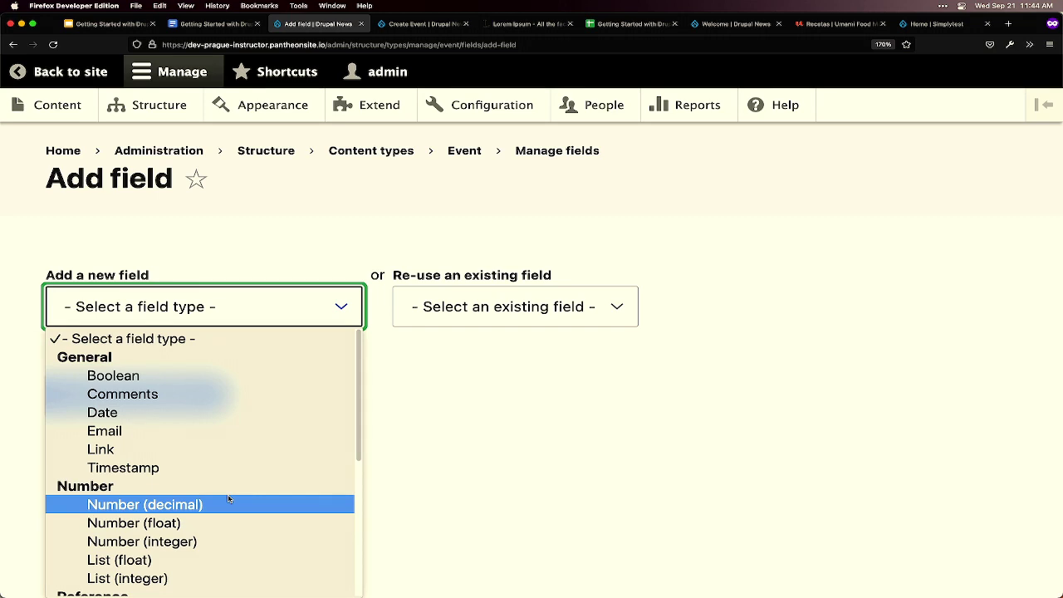
pyautogui.scroll(-3, 231, 473)
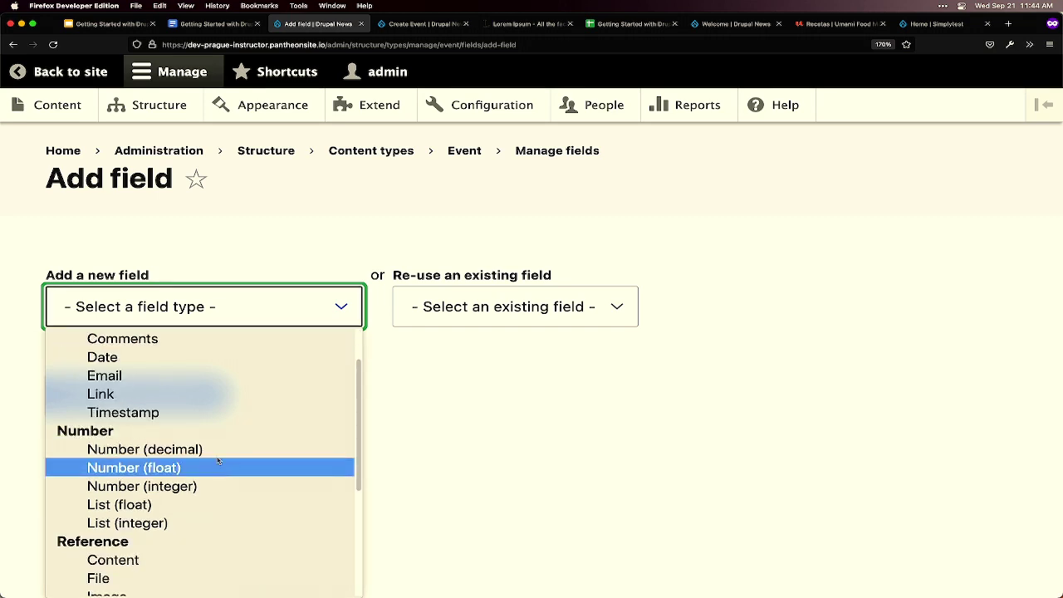
pyautogui.scroll(-5, 203, 486)
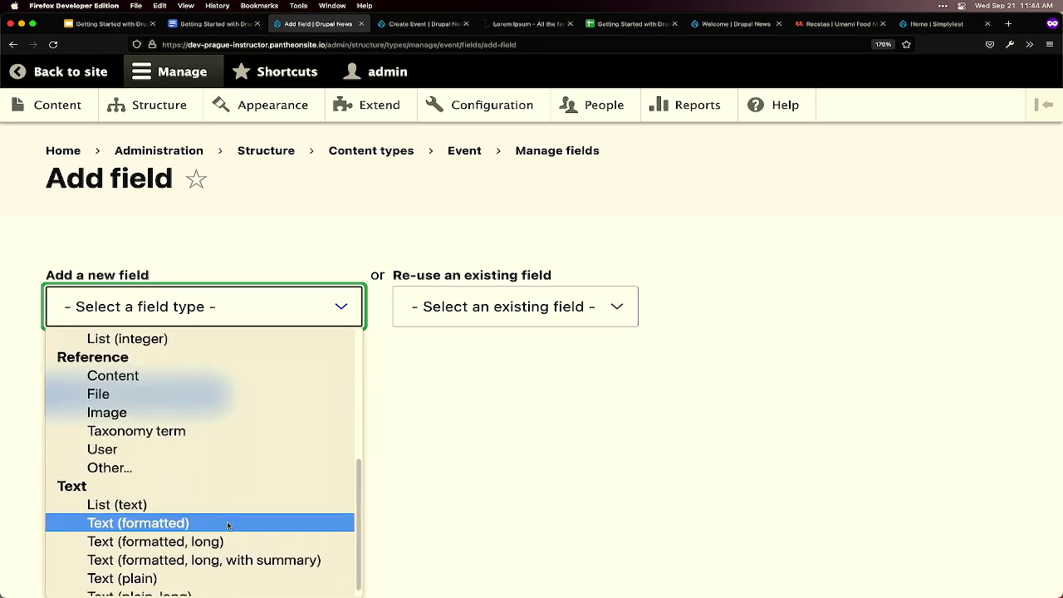
pyautogui.scroll(-1, 198, 510)
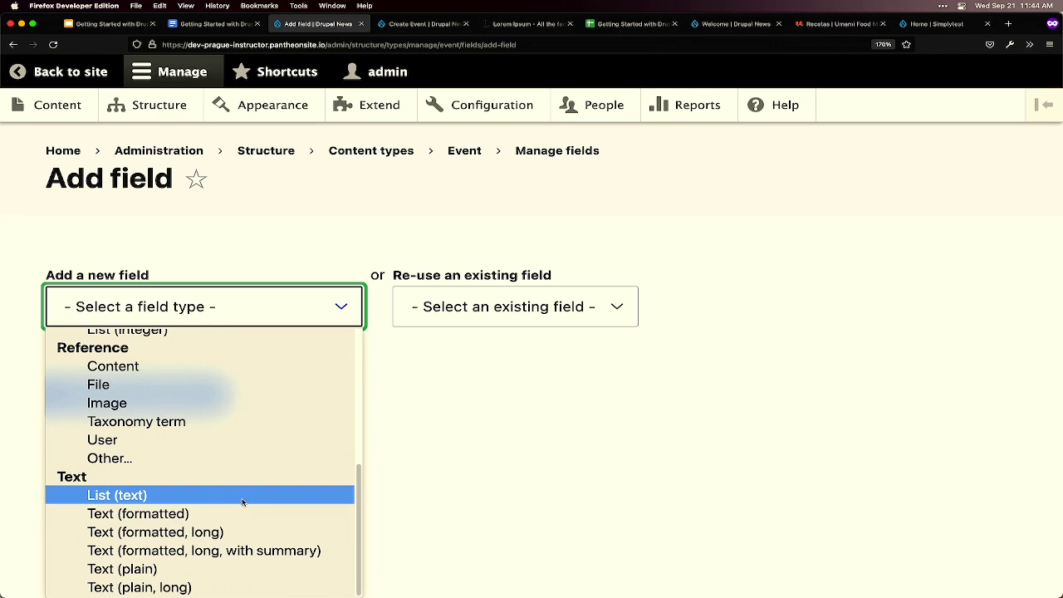
pyautogui.scroll(3, 237, 470)
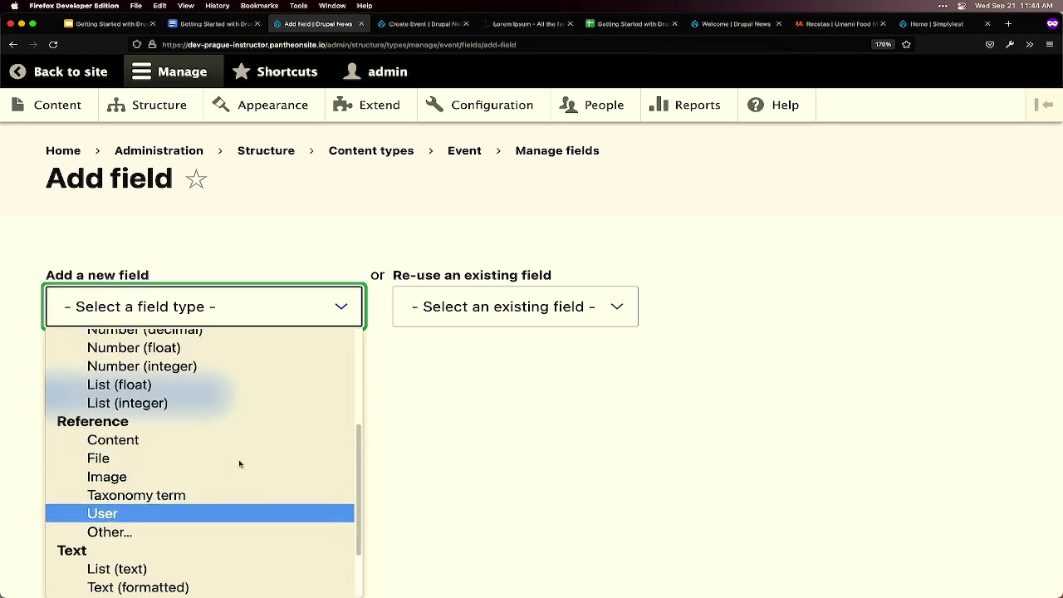
pyautogui.scroll(3, 232, 438)
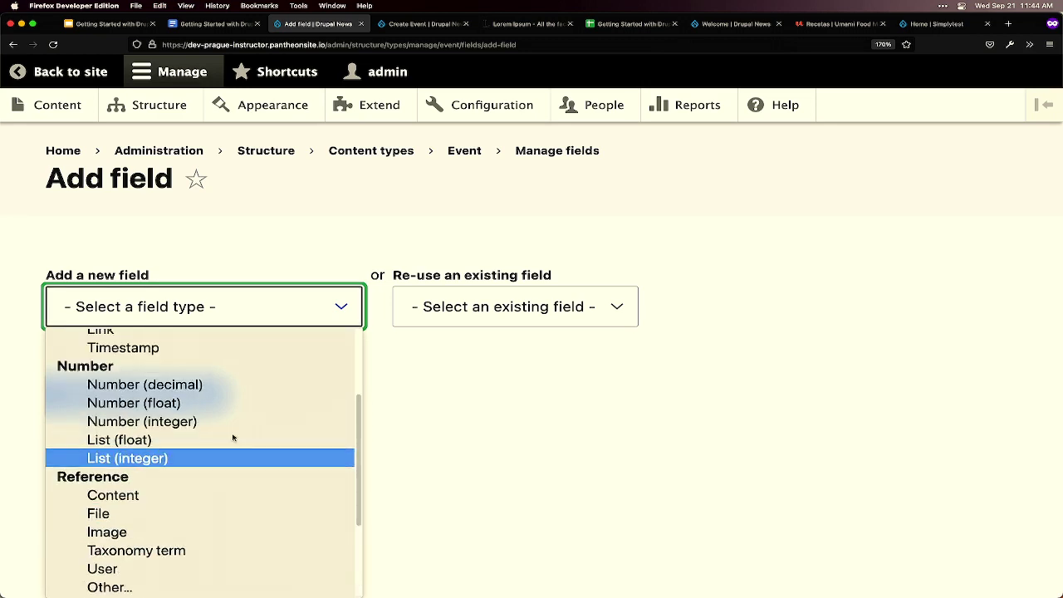
pyautogui.scroll(1, 226, 426)
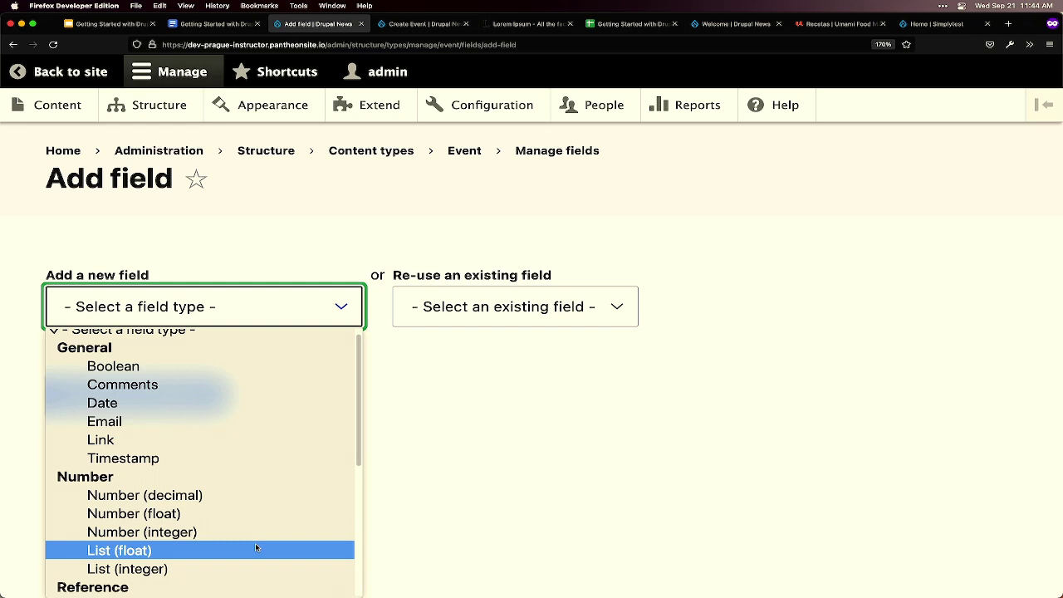
pyautogui.scroll(-5, 256, 547)
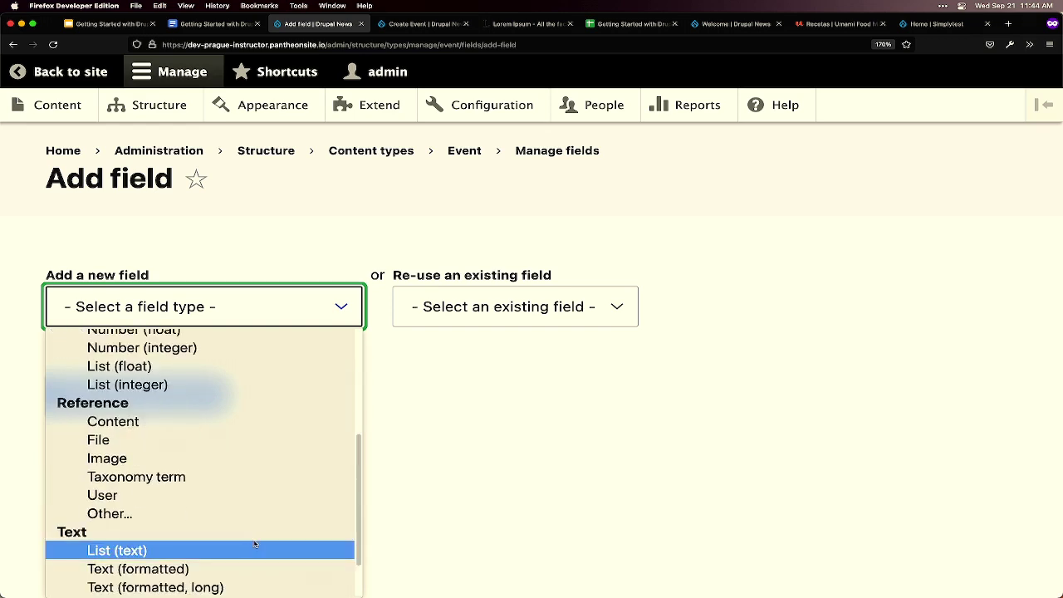
pyautogui.scroll(-1, 256, 544)
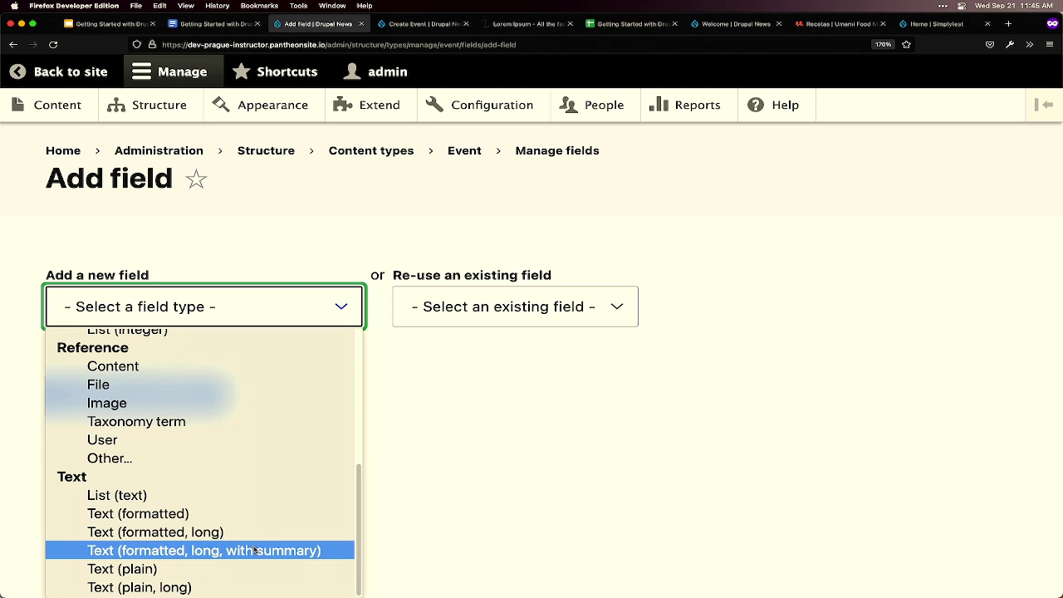
pyautogui.scroll(5, 255, 550)
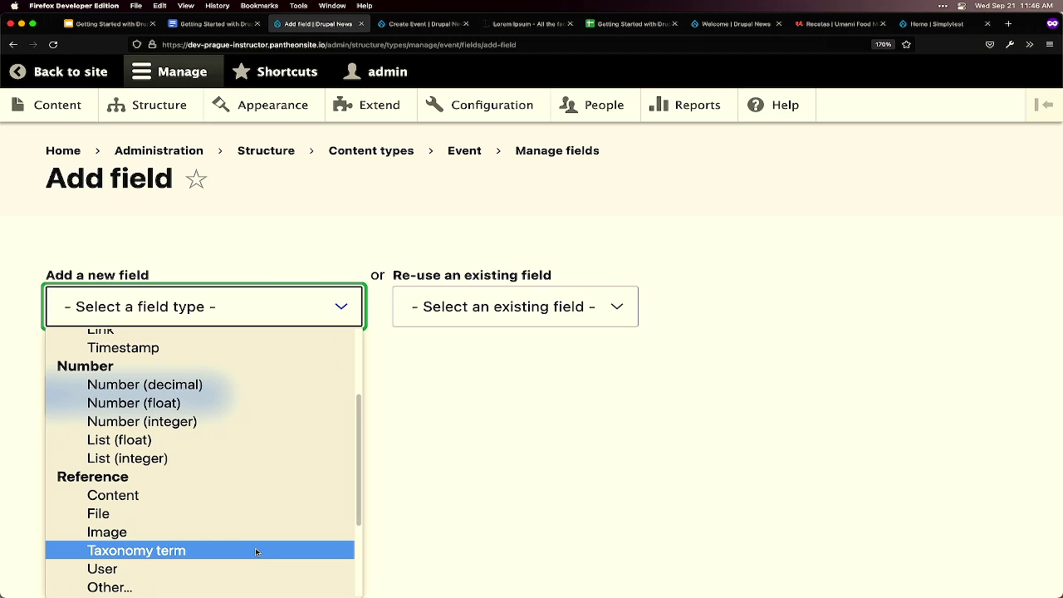
# - Abandon the new field and look through the Core module list on the Extend page
pyautogui.click(373, 115)
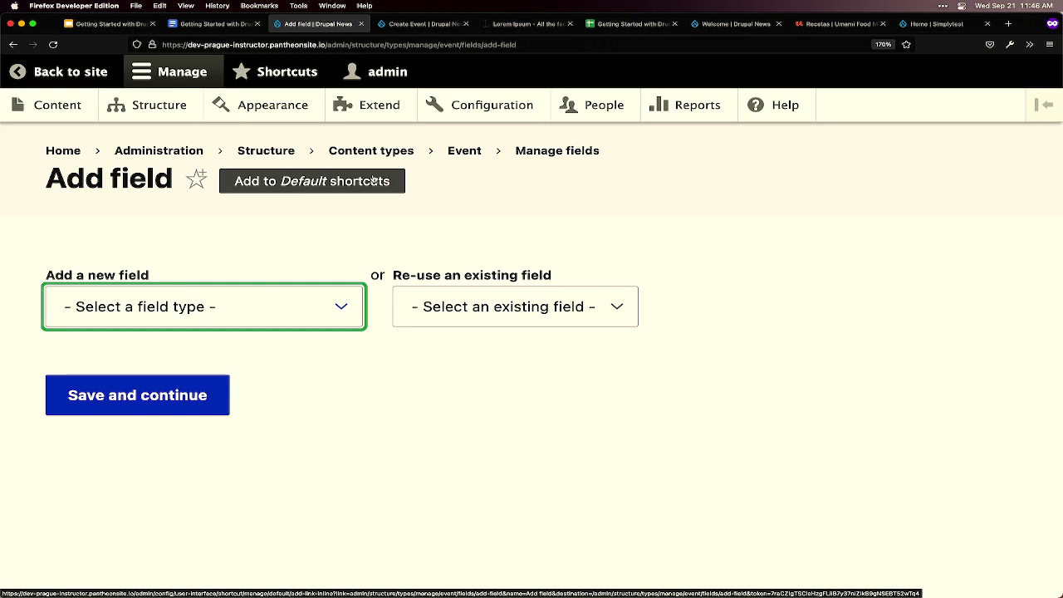
pyautogui.click(384, 114)
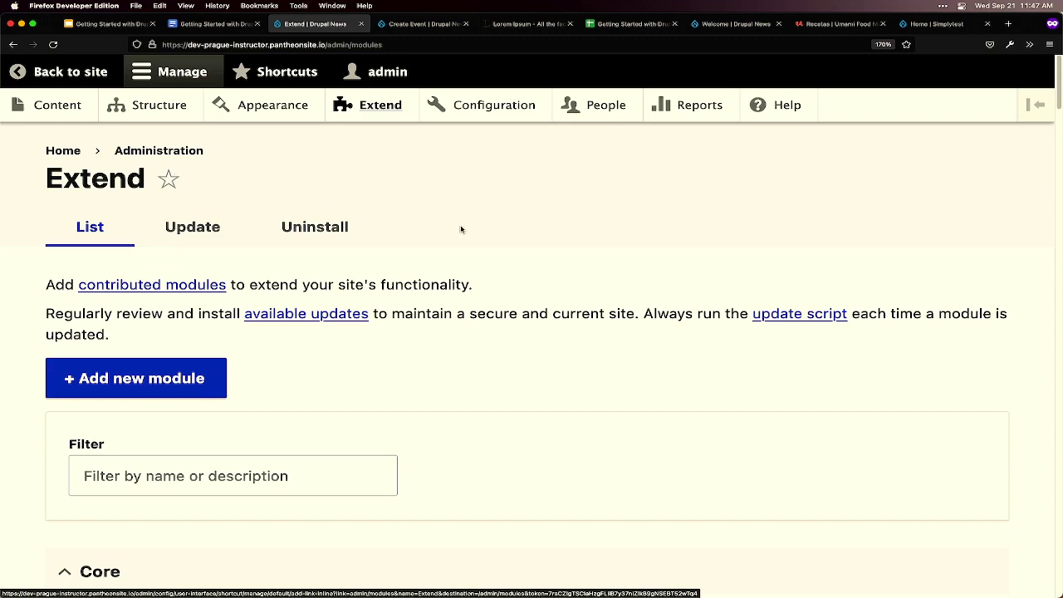
pyautogui.scroll(-5, 453, 282)
pyautogui.scroll(-8, 270, 325)
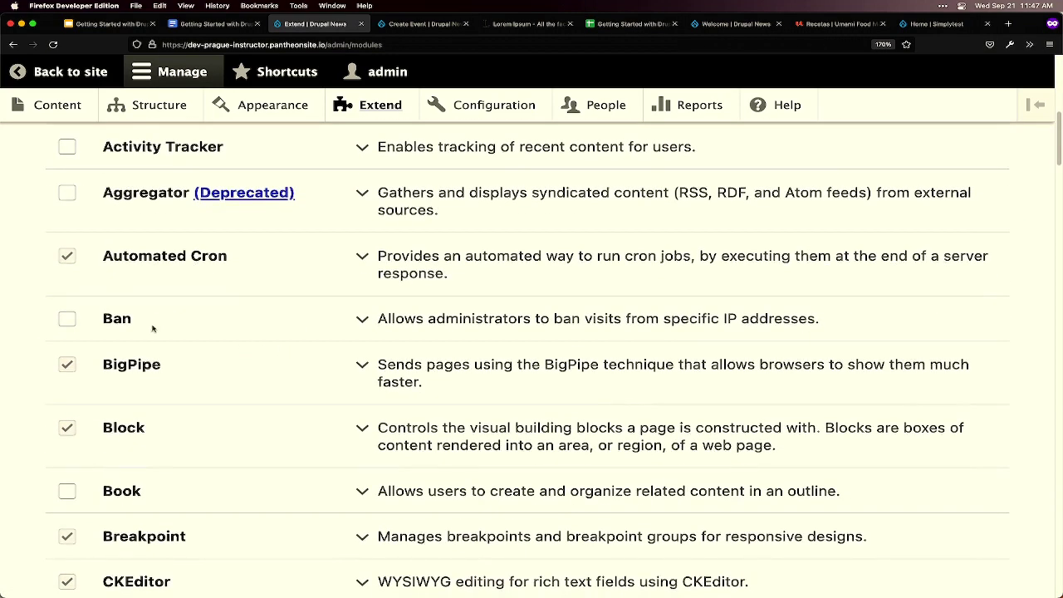
pyautogui.scroll(1, 155, 330)
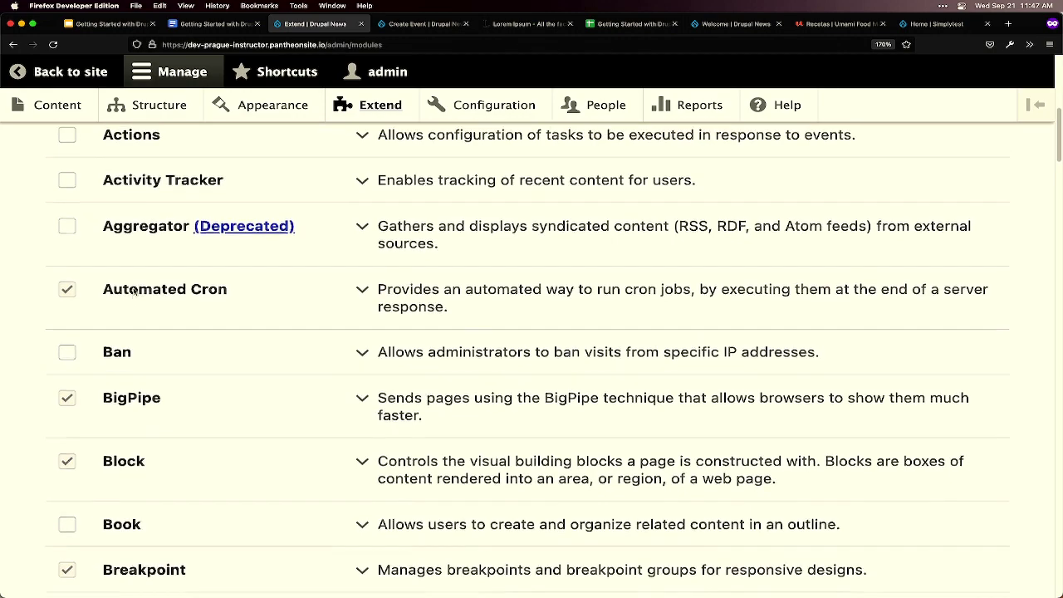
pyautogui.scroll(2, 87, 222)
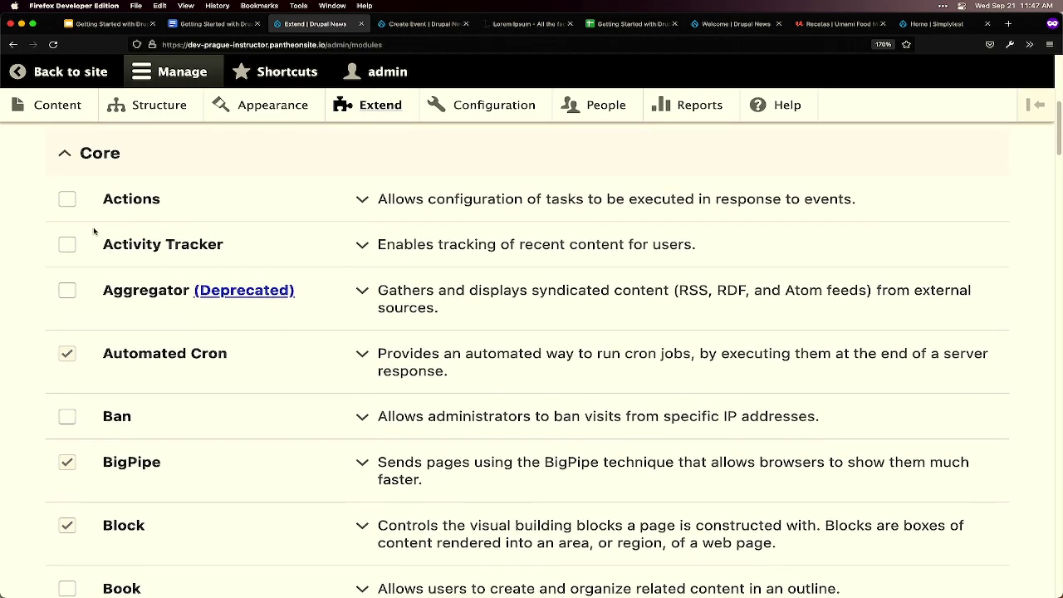
pyautogui.scroll(-4, 93, 231)
pyautogui.scroll(-2, 142, 283)
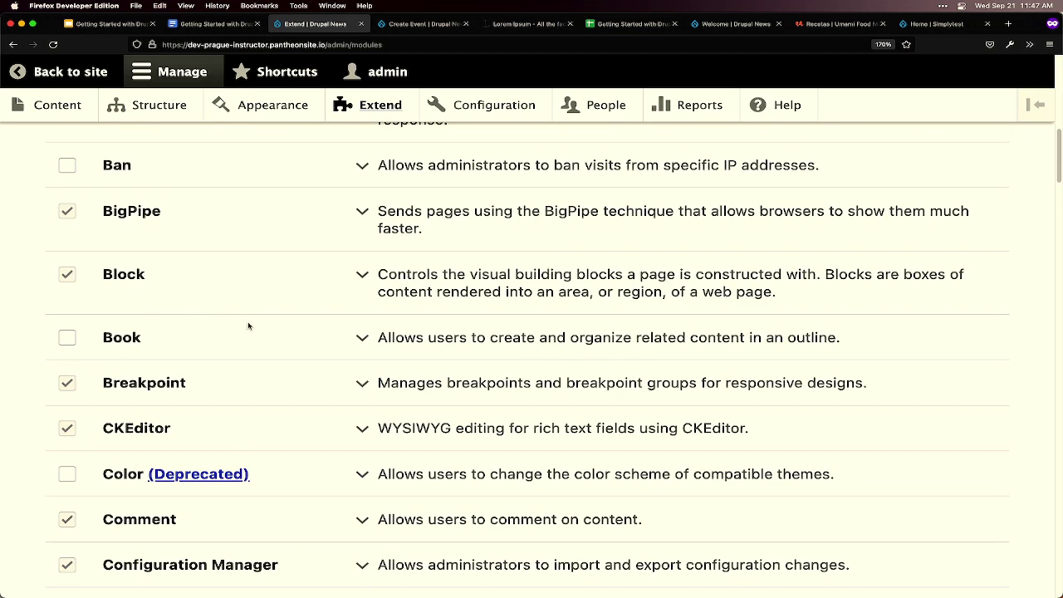
pyautogui.scroll(-2, 255, 323)
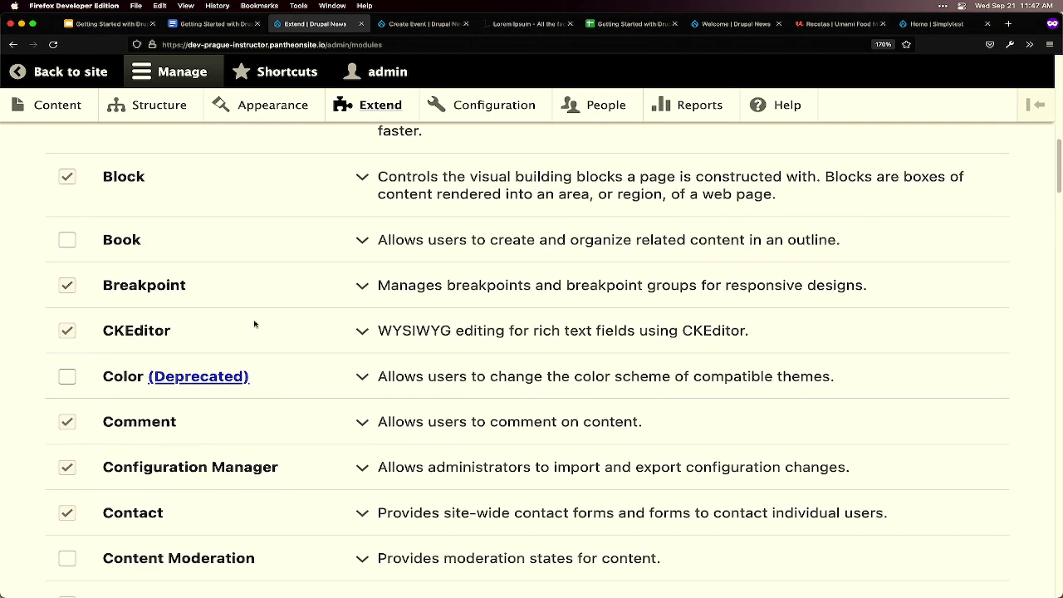
pyautogui.scroll(-1, 265, 341)
pyautogui.scroll(-1, 271, 377)
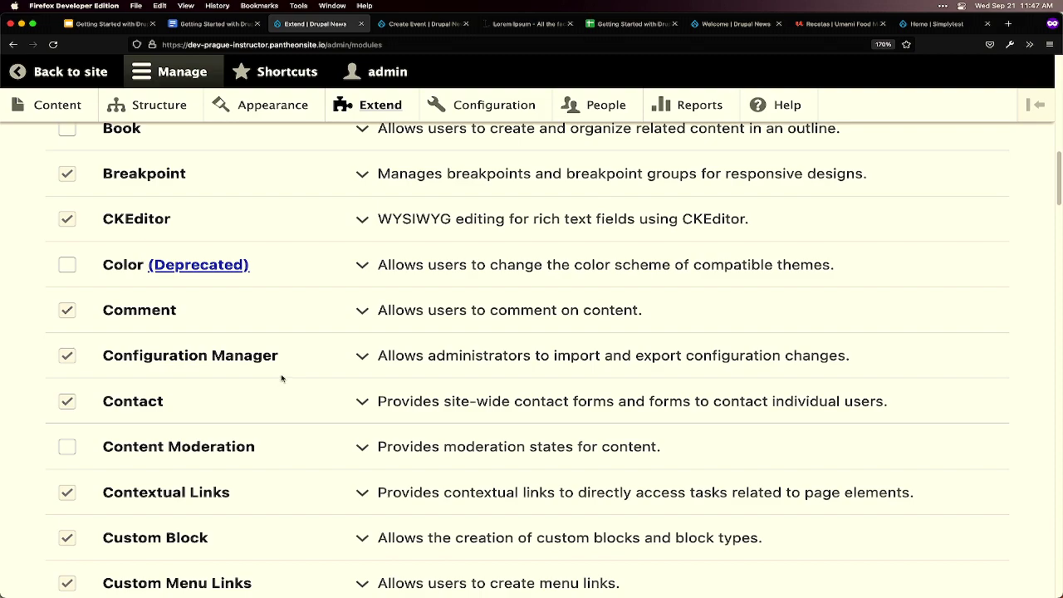
pyautogui.scroll(-3, 281, 377)
pyautogui.scroll(-5, 282, 375)
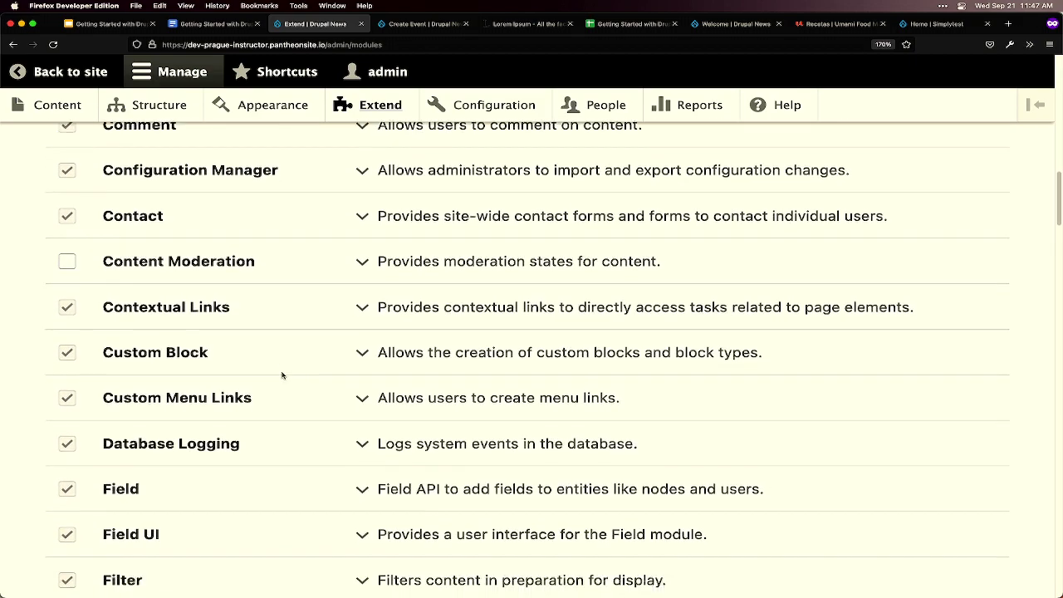
pyautogui.scroll(-12, 282, 375)
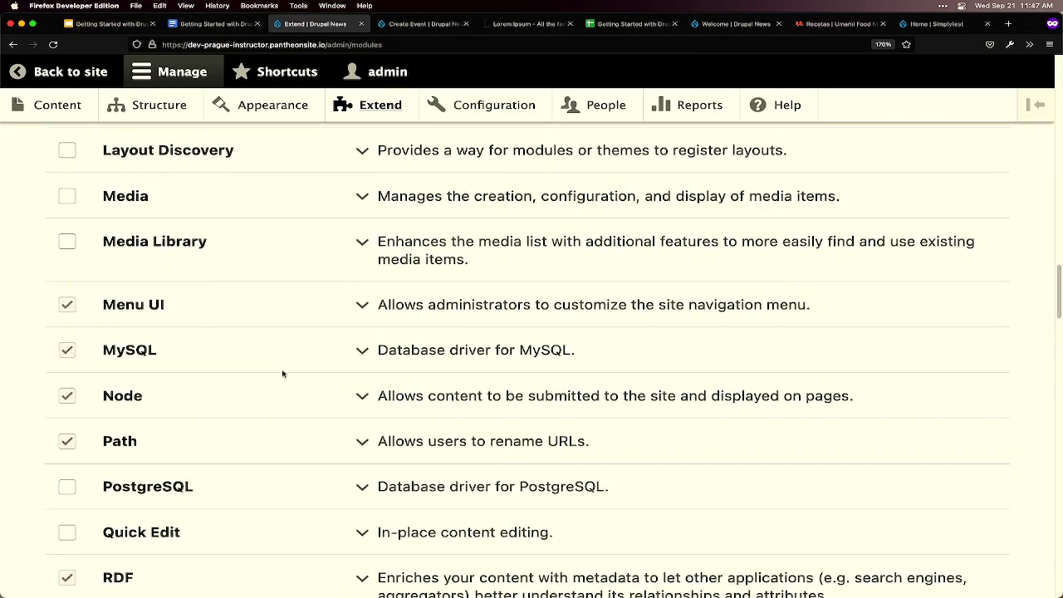
pyautogui.scroll(15, 283, 375)
pyautogui.scroll(20, 281, 376)
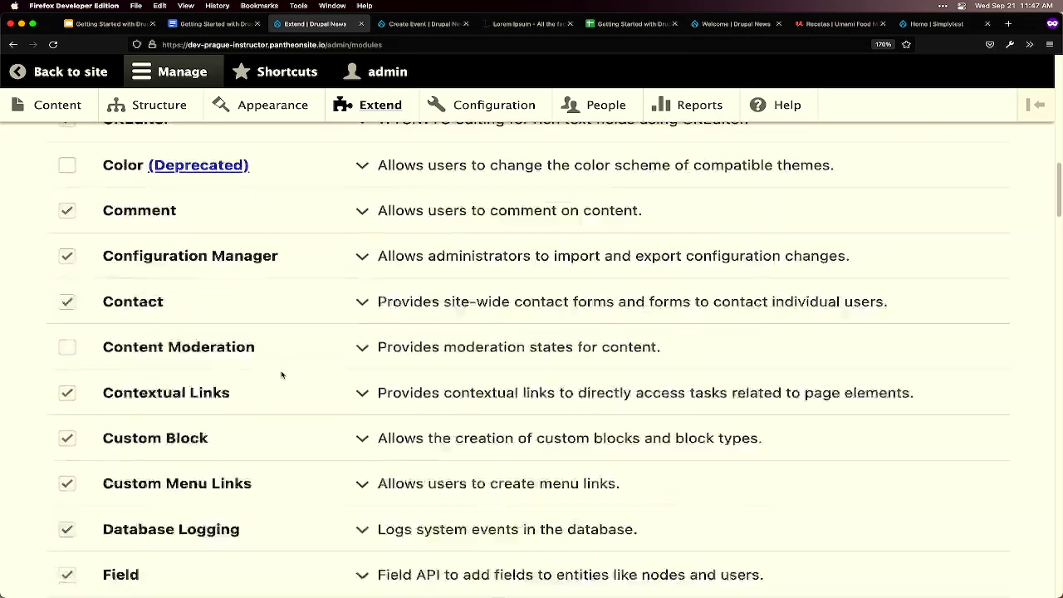
pyautogui.scroll(2, 282, 376)
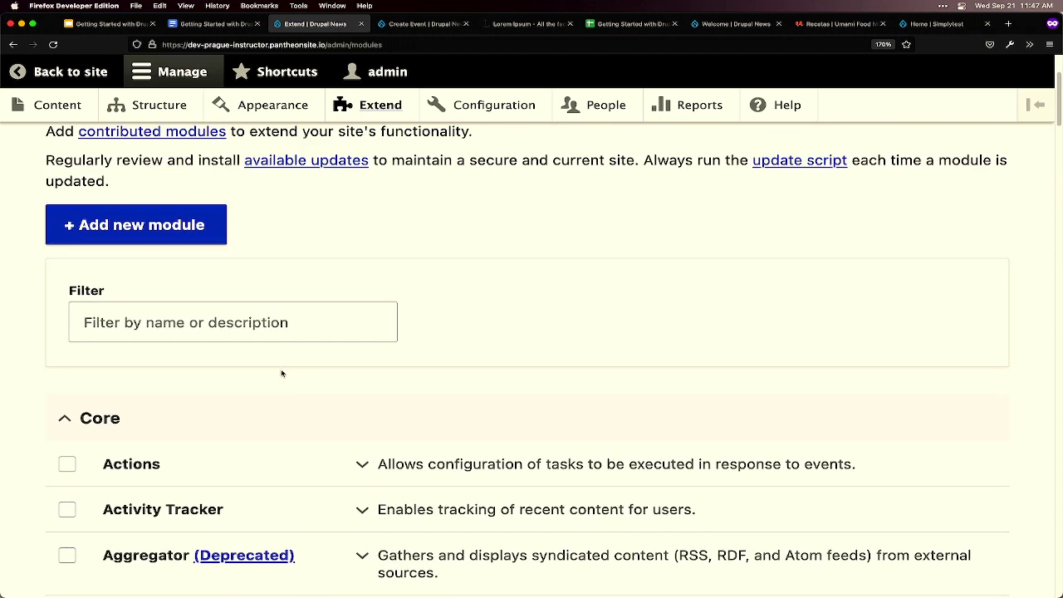
# - Collapse the Core groups and tick the Telephone module under Field types
pyautogui.click(98, 414)
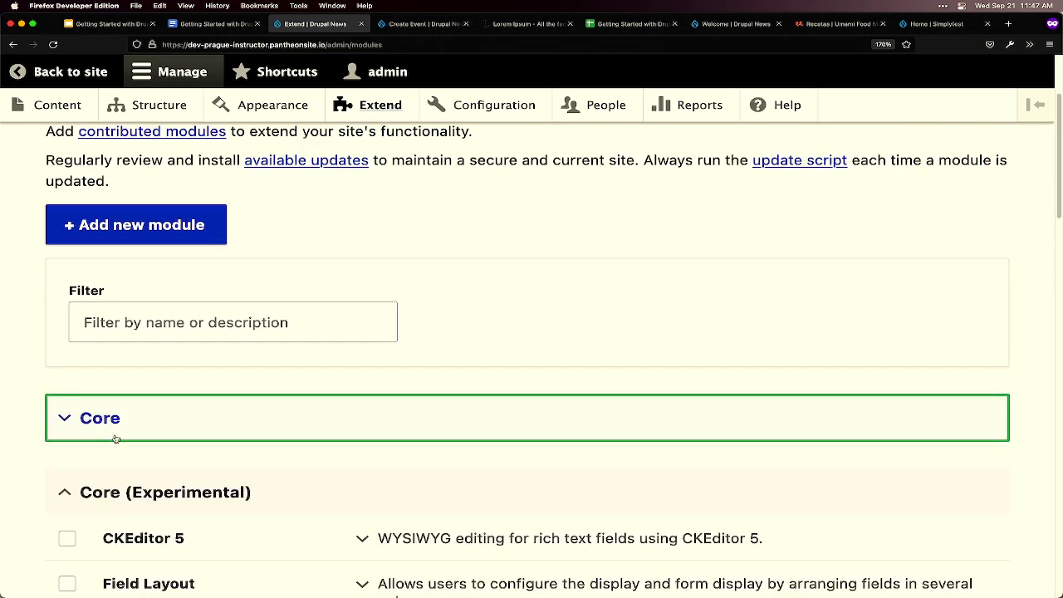
pyautogui.click(166, 492)
pyautogui.scroll(-2, 170, 460)
pyautogui.scroll(-1, 170, 459)
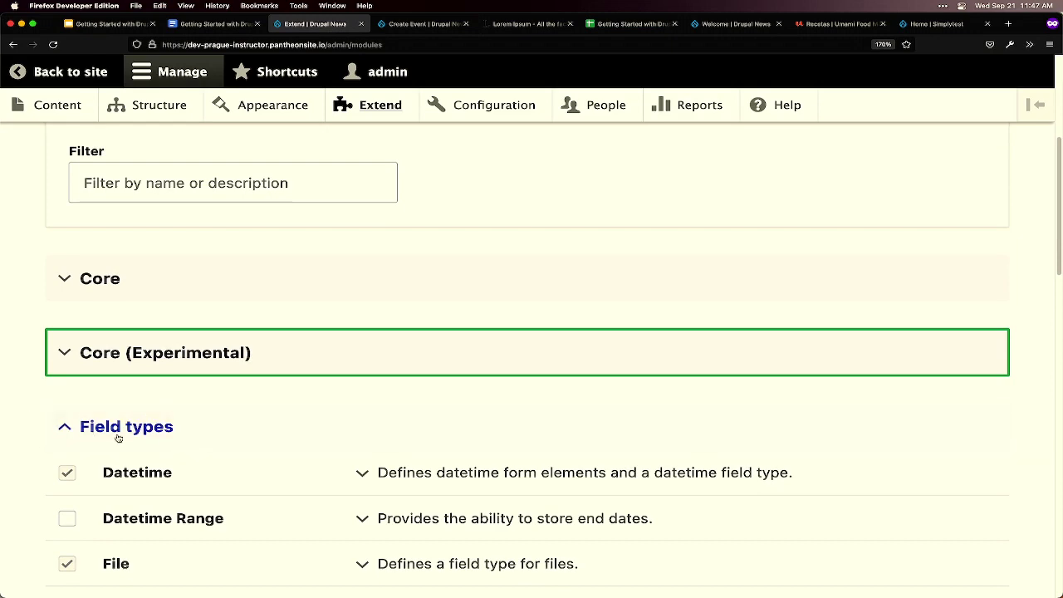
pyautogui.scroll(-5, 213, 441)
pyautogui.scroll(-1, 222, 436)
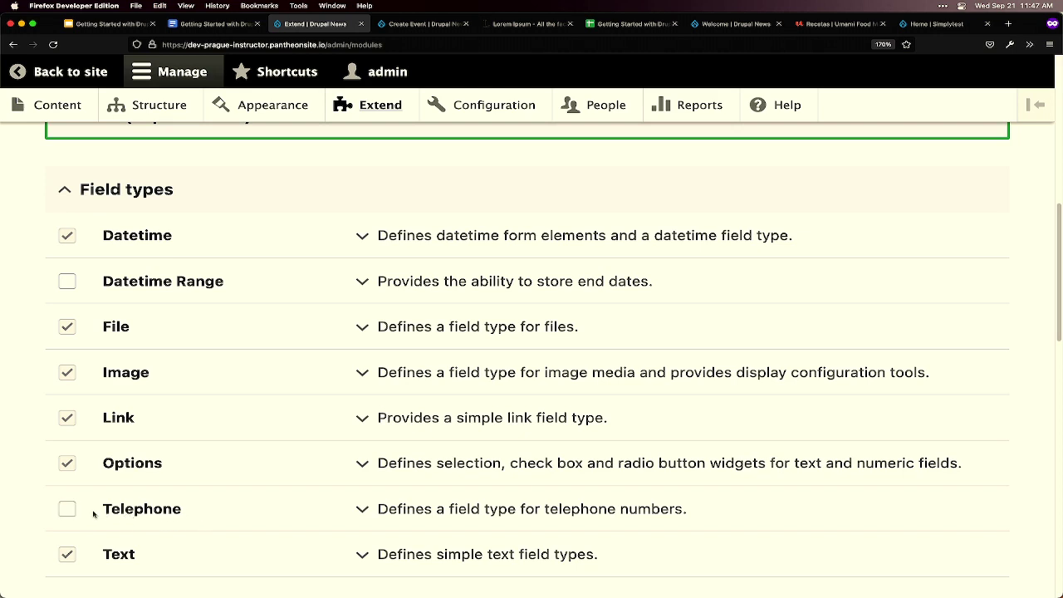
pyautogui.click(68, 510)
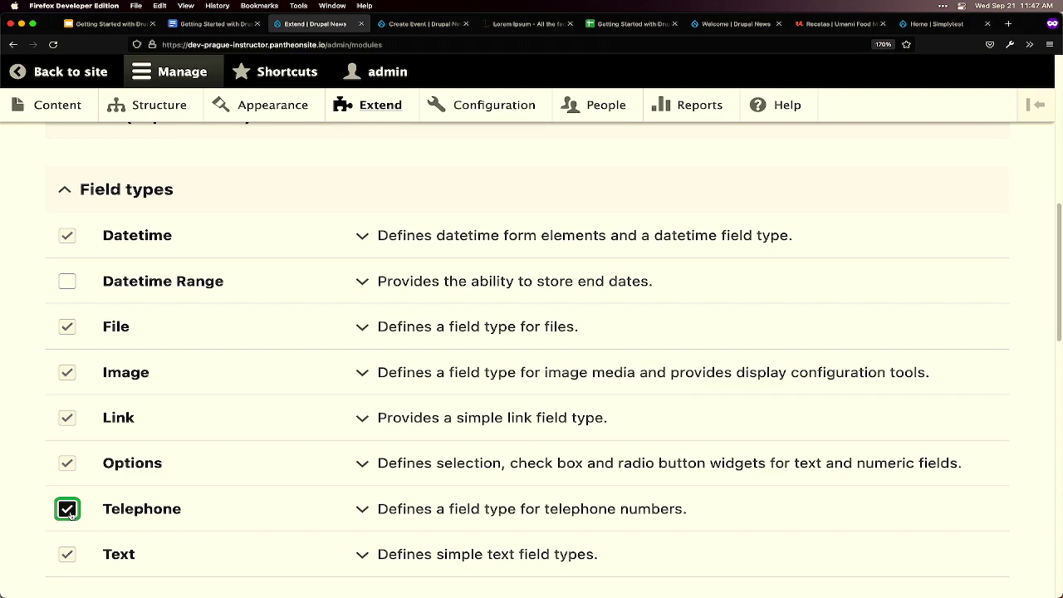
# - Submit the ticked Telephone module for installation
pyautogui.scroll(-3, 69, 514)
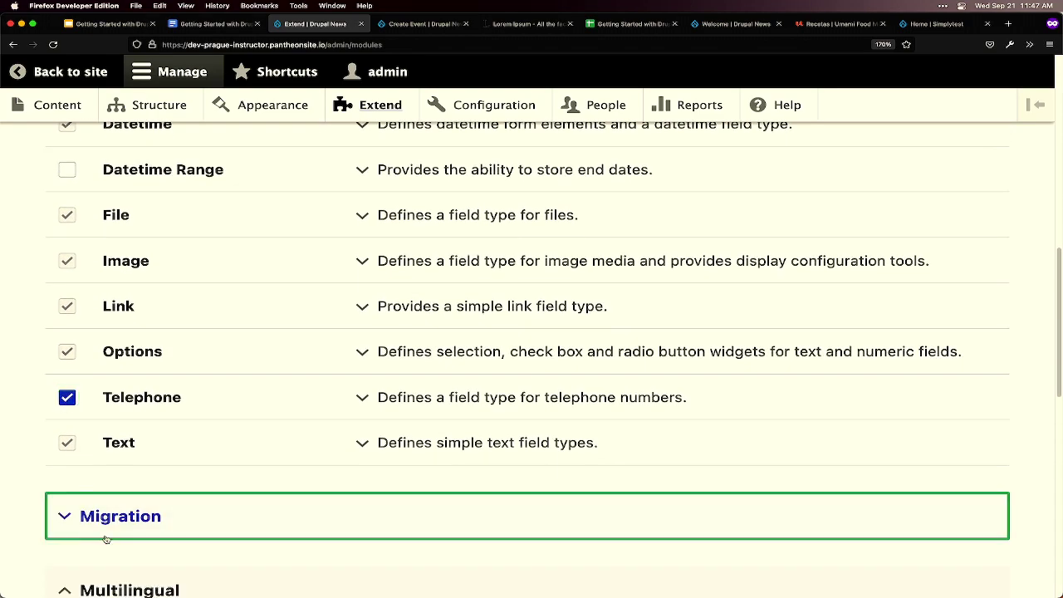
pyautogui.click(108, 544)
pyautogui.scroll(-3, 112, 539)
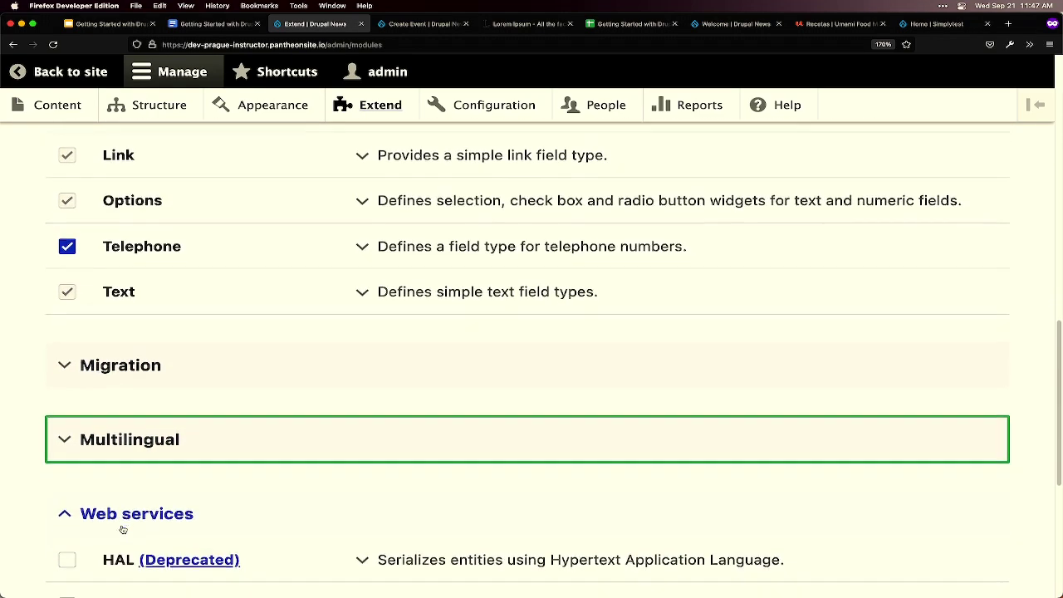
pyautogui.click(122, 523)
pyautogui.scroll(-2, 108, 506)
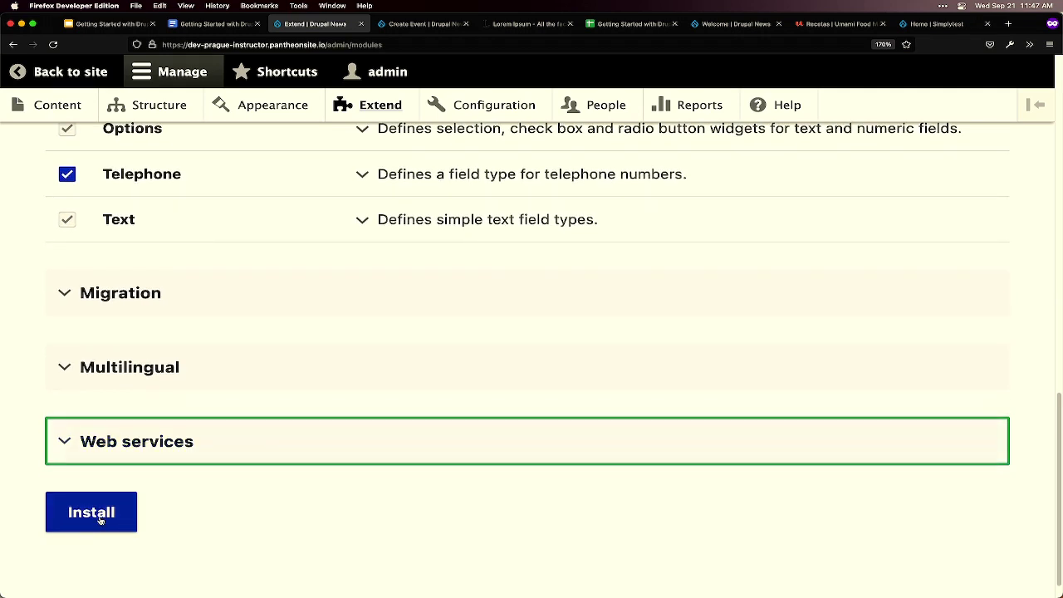
pyautogui.click(100, 518)
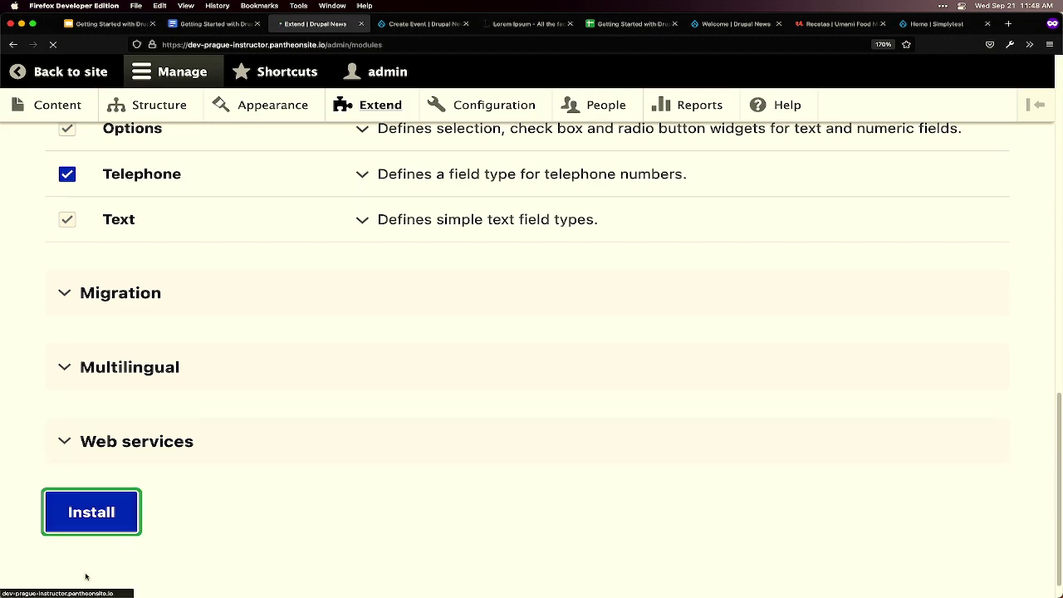
# - After the 'Module Telephone has been enabled' message, collapse all the module groups
pyautogui.moveTo(73, 594)
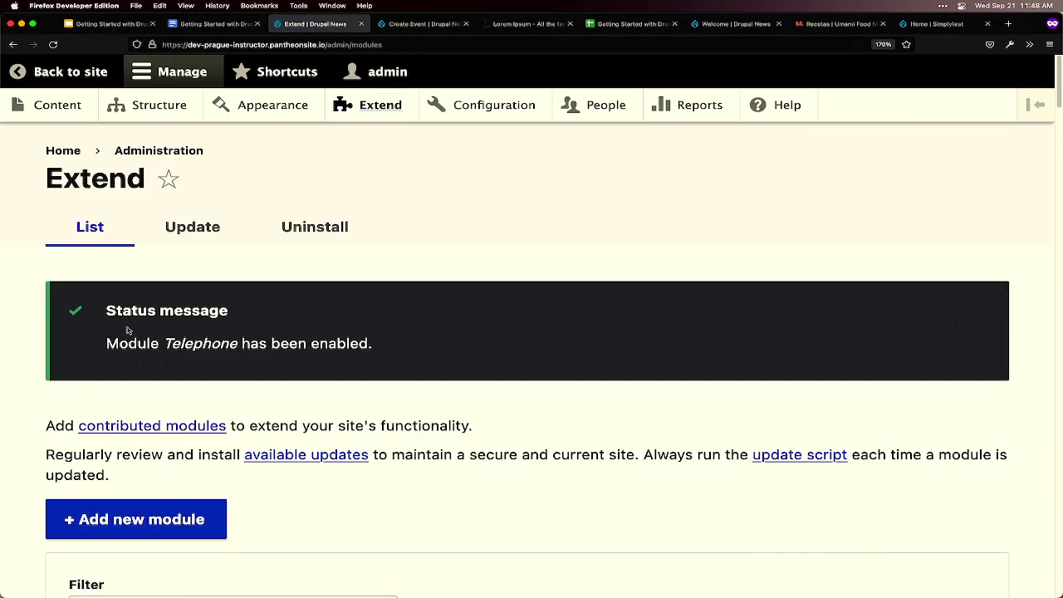
pyautogui.scroll(-3, 190, 372)
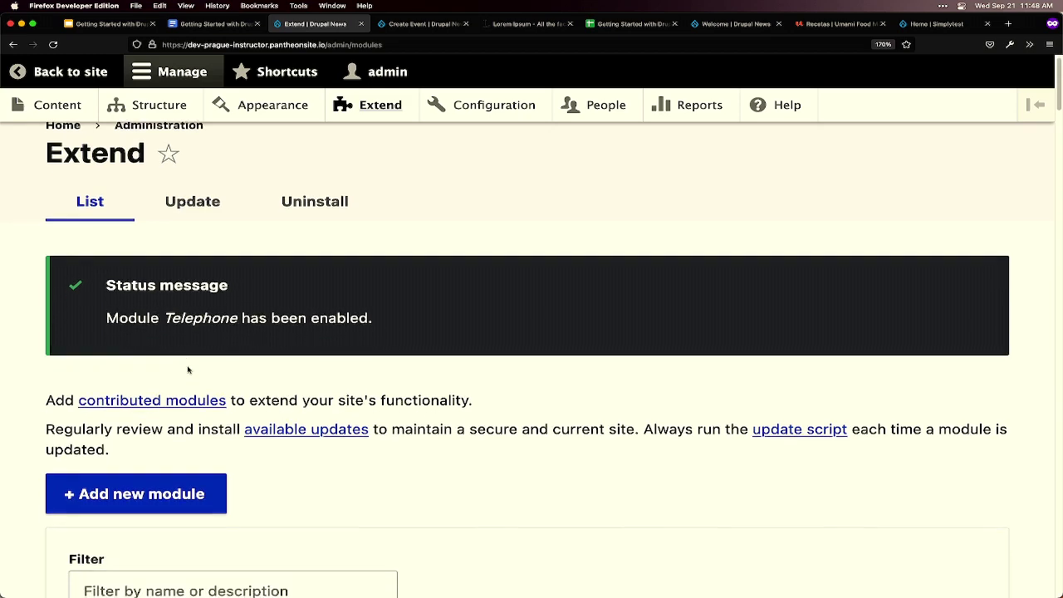
pyautogui.scroll(-2, 198, 359)
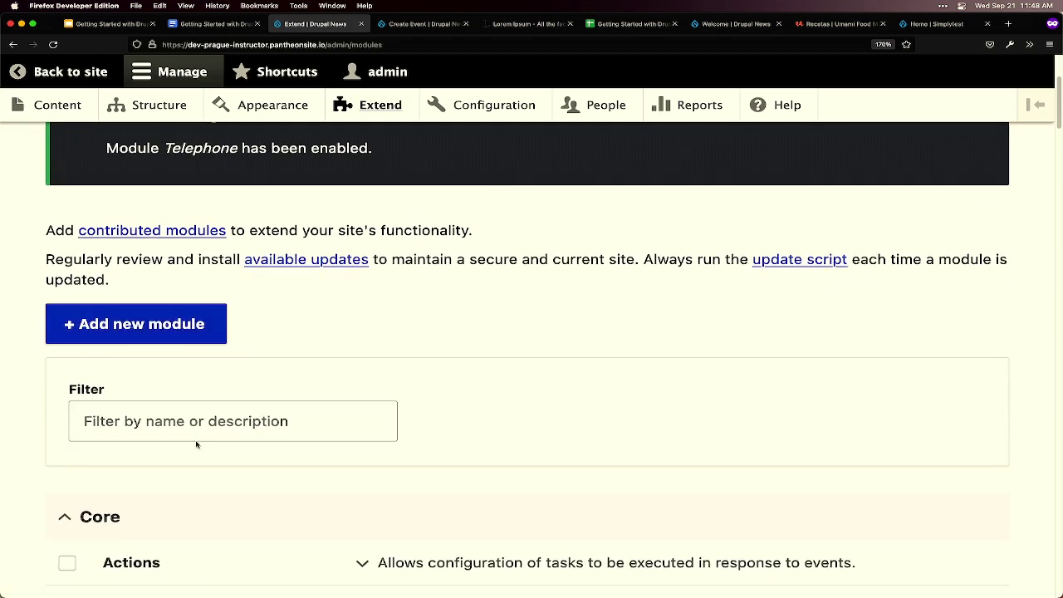
pyautogui.click(104, 515)
pyautogui.scroll(-2, 117, 504)
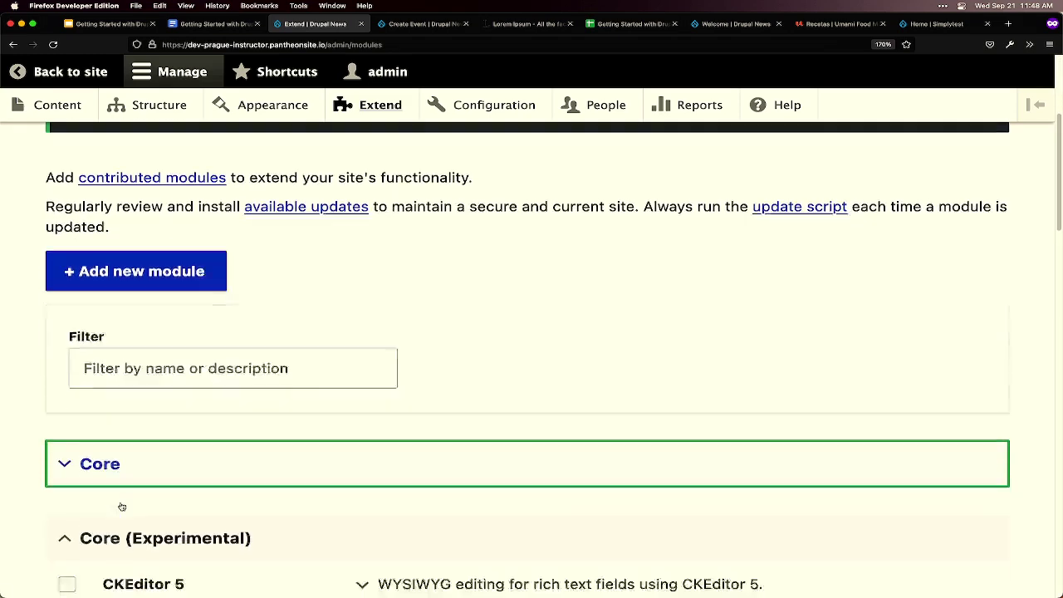
pyautogui.click(117, 505)
pyautogui.scroll(-3, 112, 502)
pyautogui.click(109, 498)
pyautogui.scroll(-4, 104, 437)
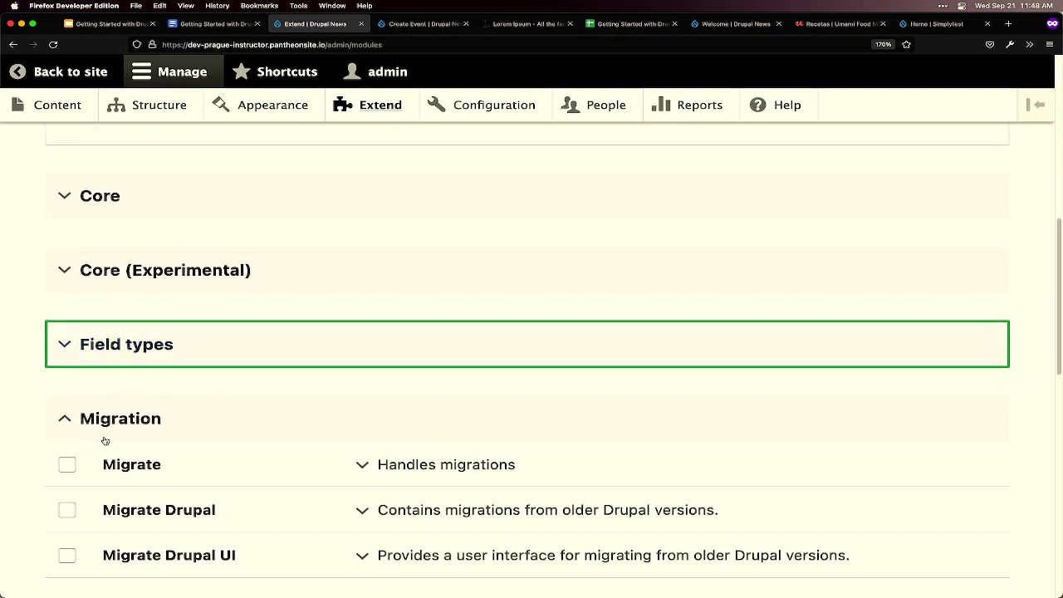
pyautogui.click(105, 440)
pyautogui.scroll(-2, 106, 437)
pyautogui.click(107, 437)
pyautogui.click(125, 495)
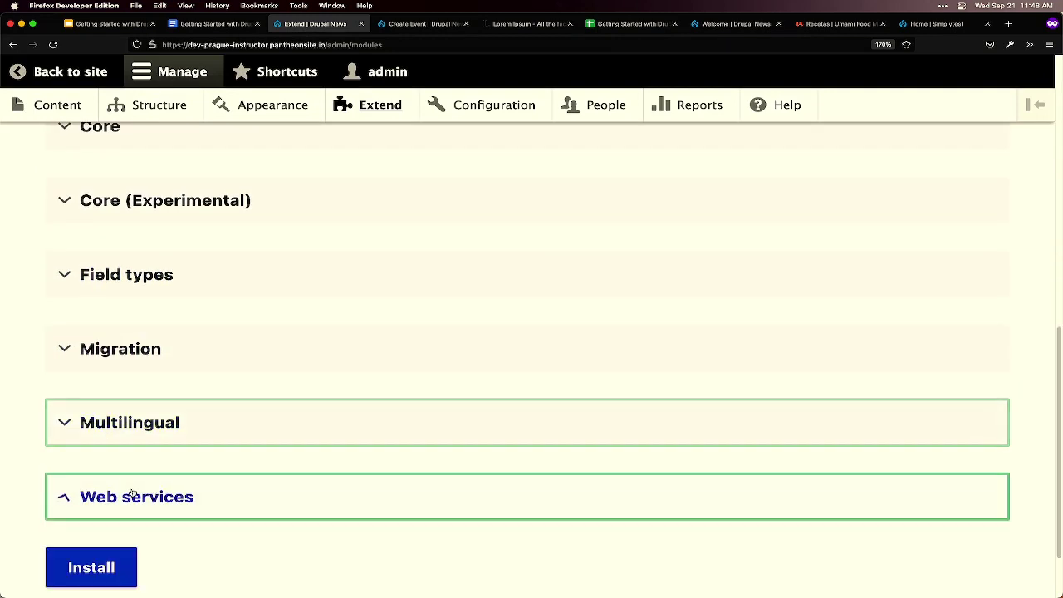
pyautogui.scroll(-1, 123, 367)
# - Expand Field types to confirm Telephone is ticked alongside Datetime, File, Image, Link and Options
pyautogui.click(125, 274)
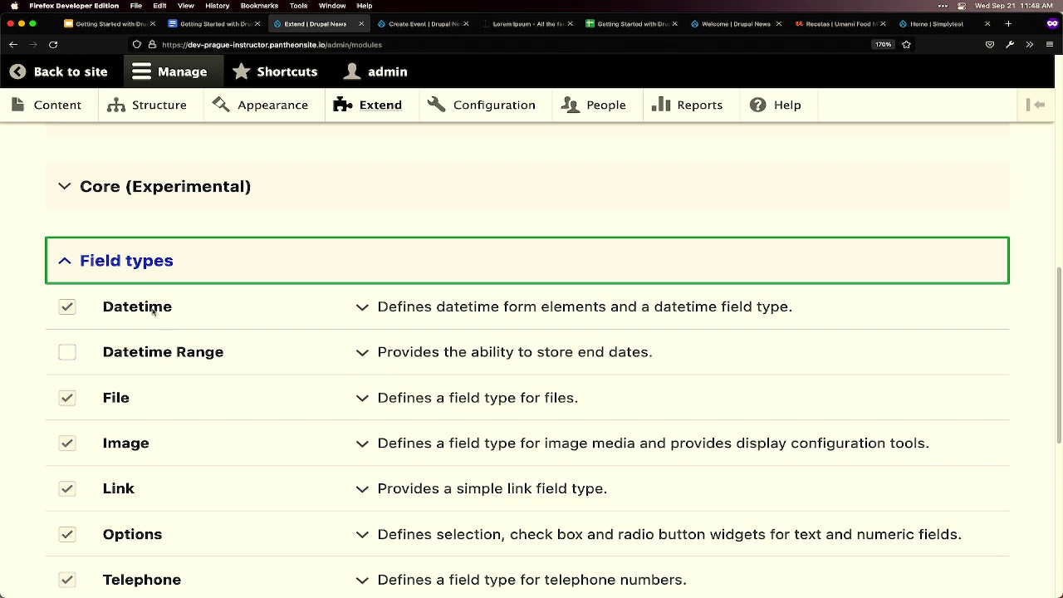
pyautogui.scroll(2, 153, 269)
pyautogui.scroll(5, 155, 269)
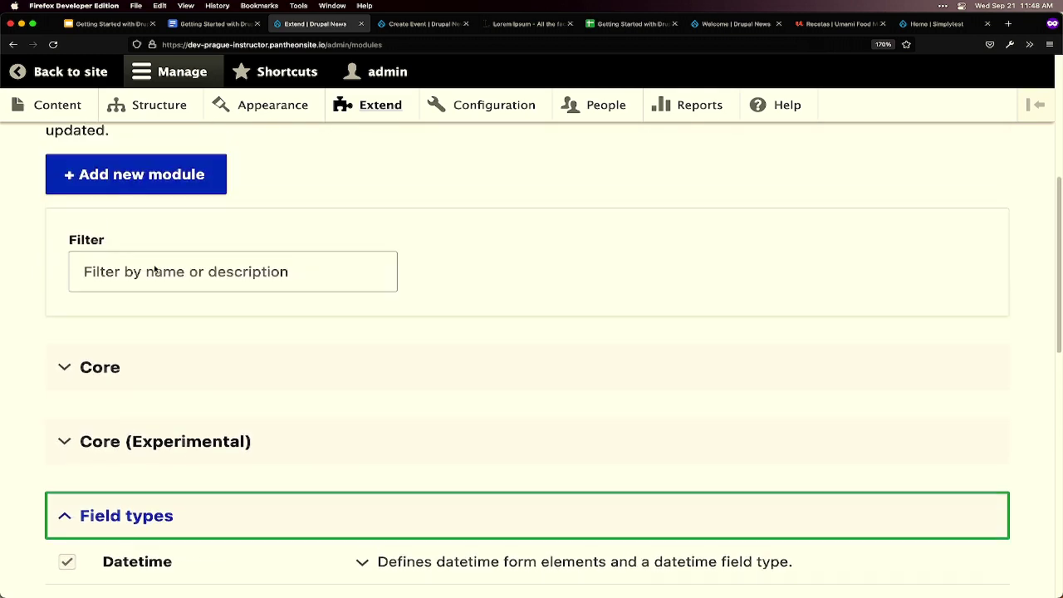
# - Filter modules by 'Telephone', then by 'content mode', and tick Content Moderation
pyautogui.click(231, 297)
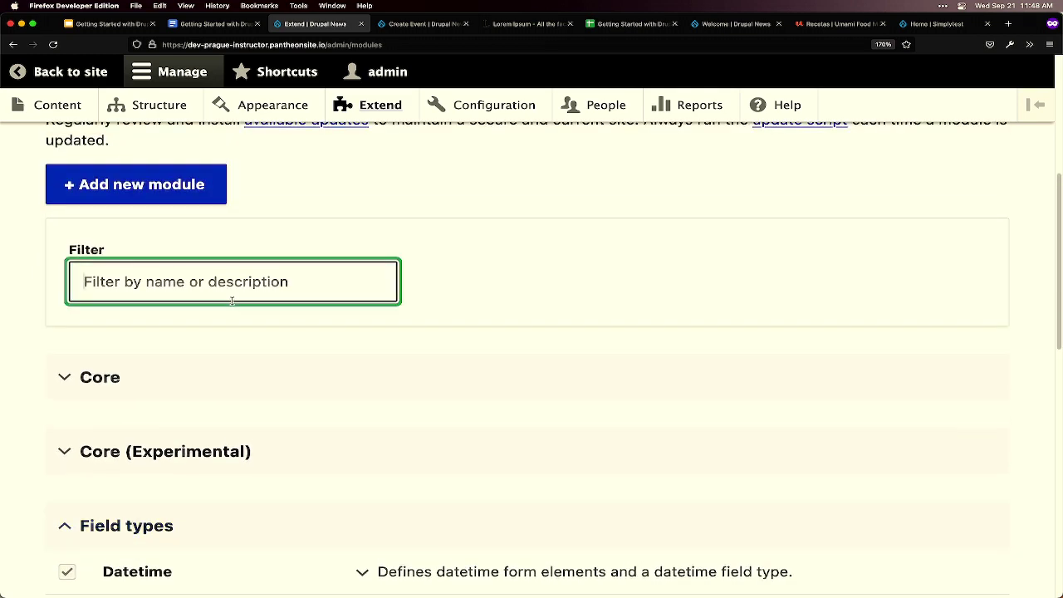
pyautogui.write('Telephone')
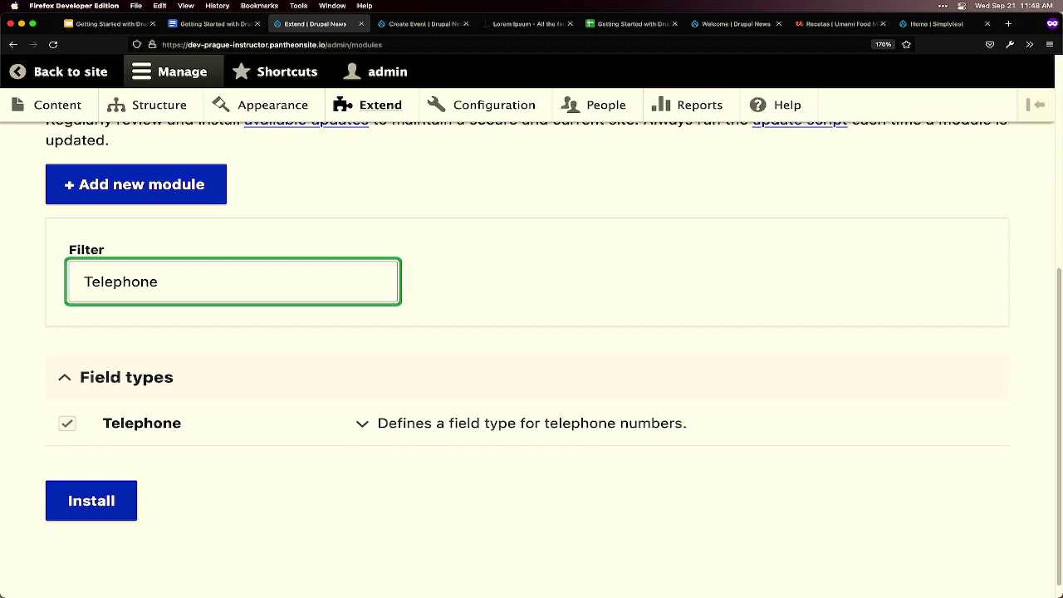
pyautogui.press('super+a')
pyautogui.write('content mode')
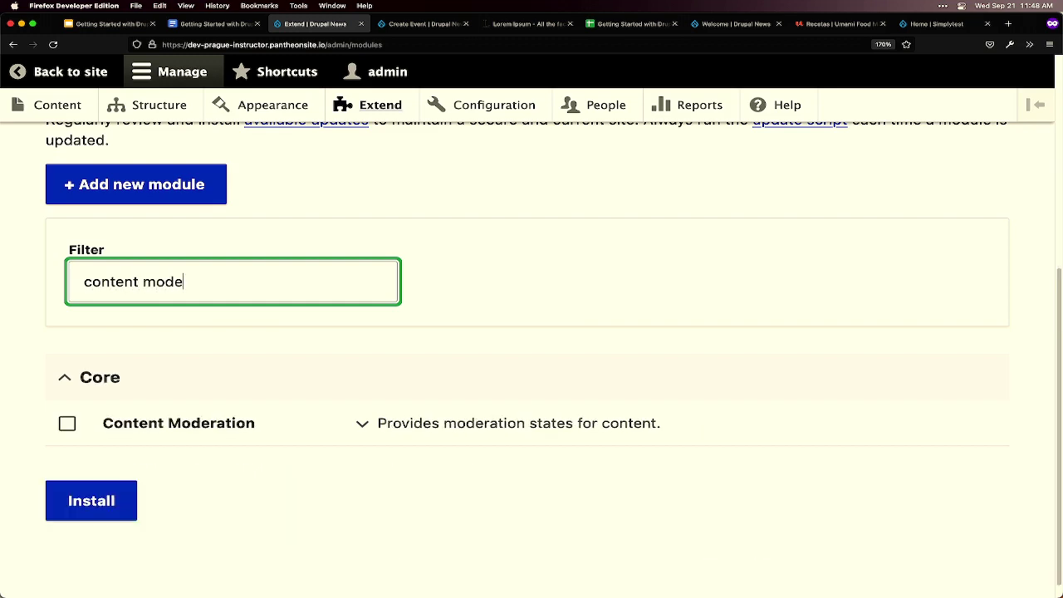
pyautogui.click(67, 423)
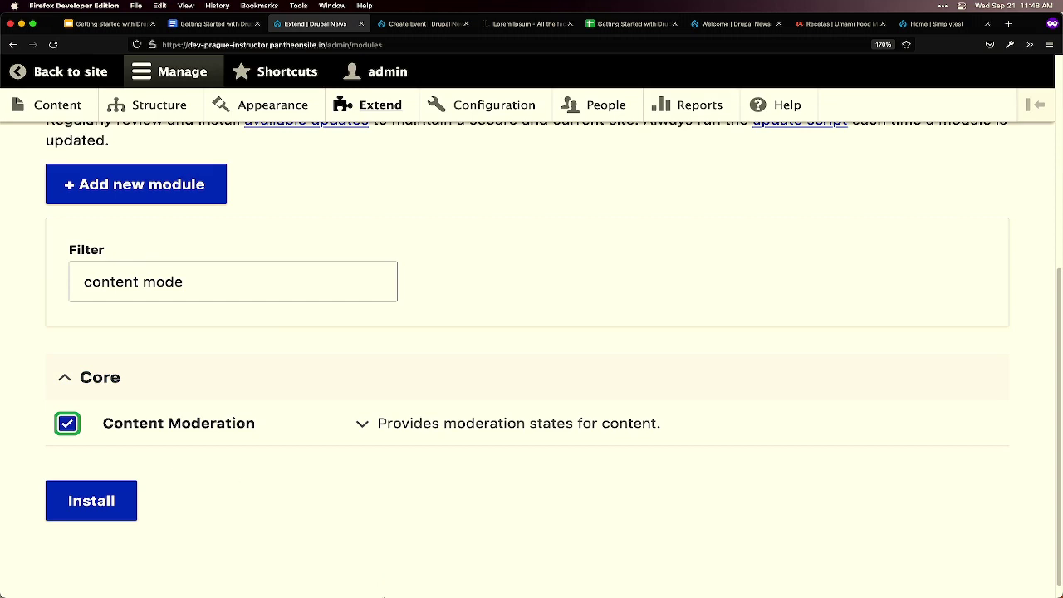
pyautogui.moveTo(389, 595)
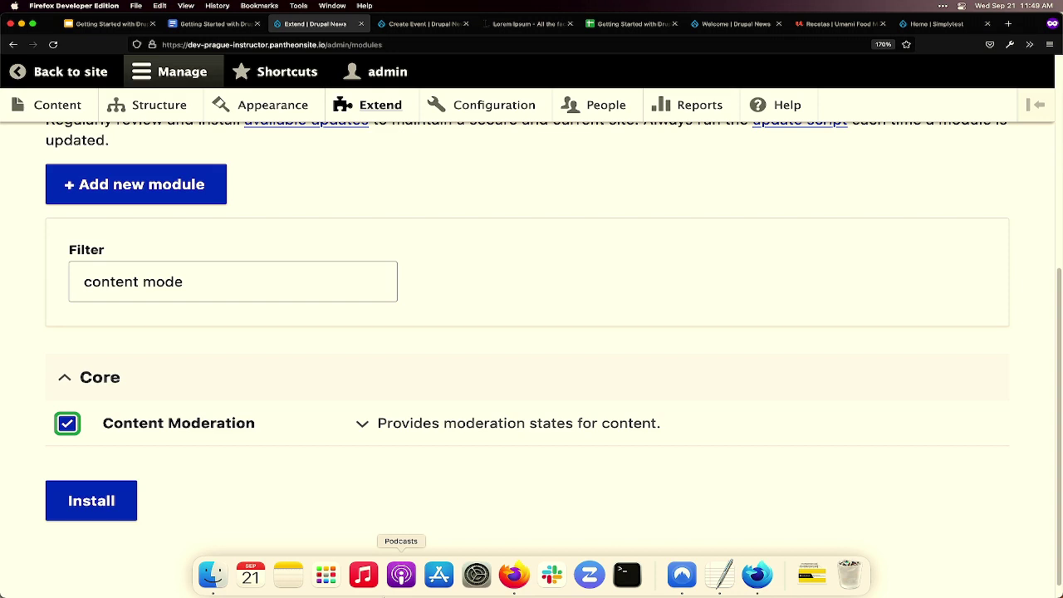
# - Untick the Content Moderation checkbox so it won't be installed
pyautogui.click(83, 429)
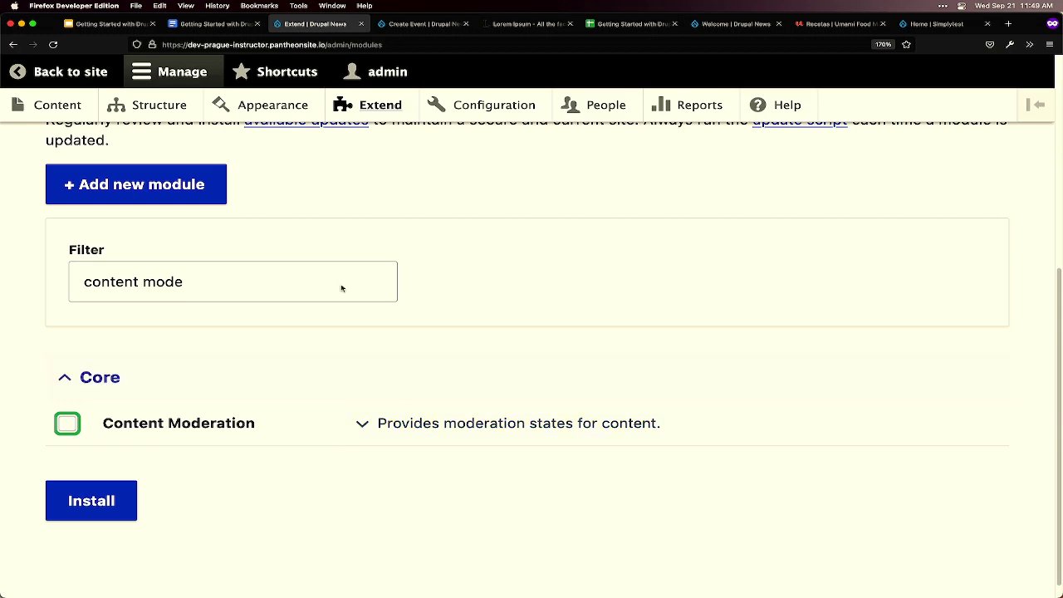
# - Go through Structure > Content types to the Event content type's Manage fields page
pyautogui.click(169, 119)
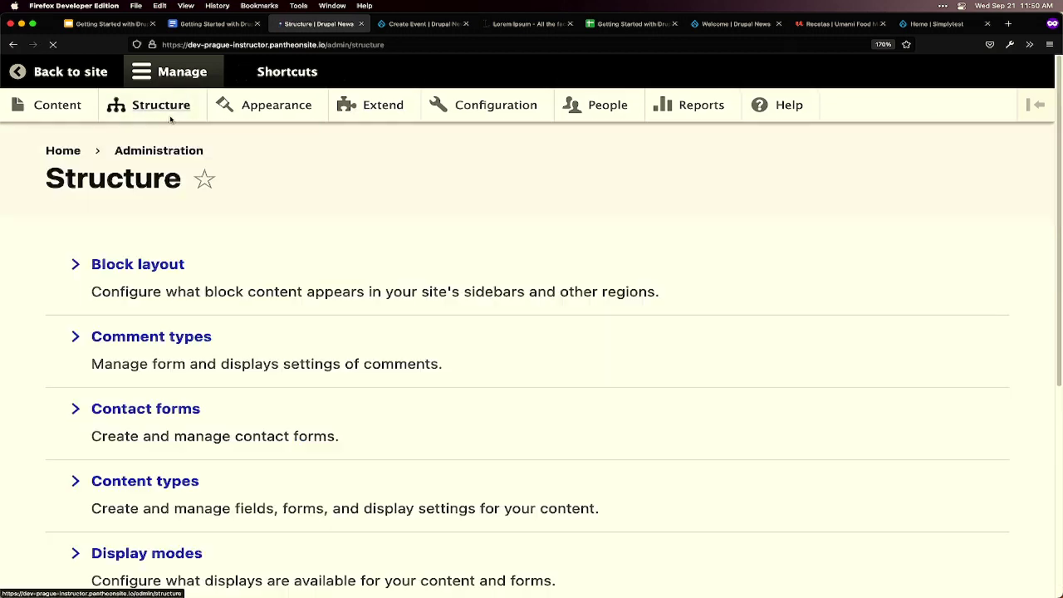
pyautogui.scroll(-3, 259, 406)
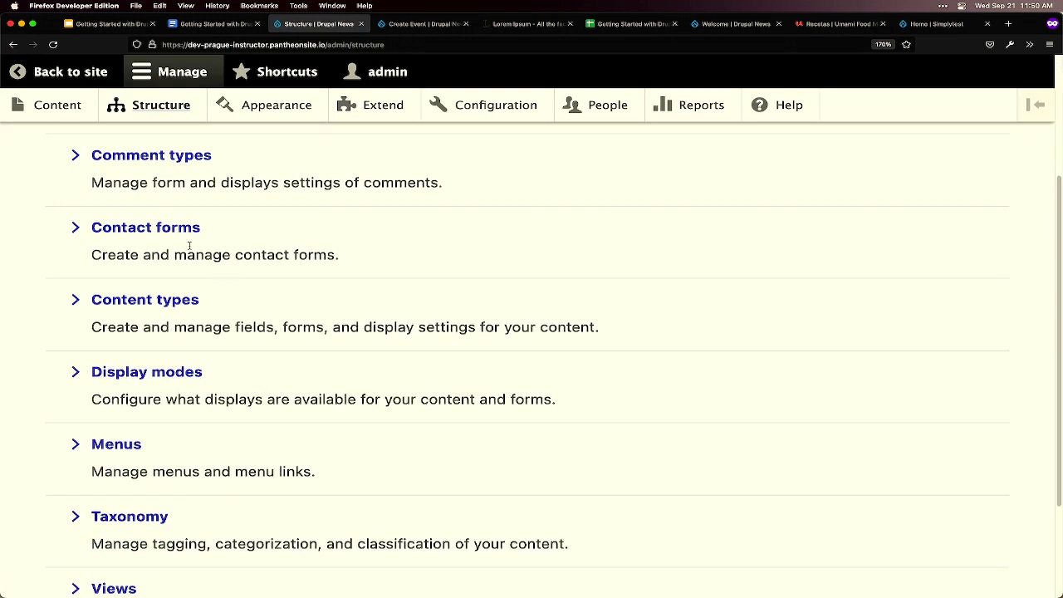
pyautogui.click(165, 300)
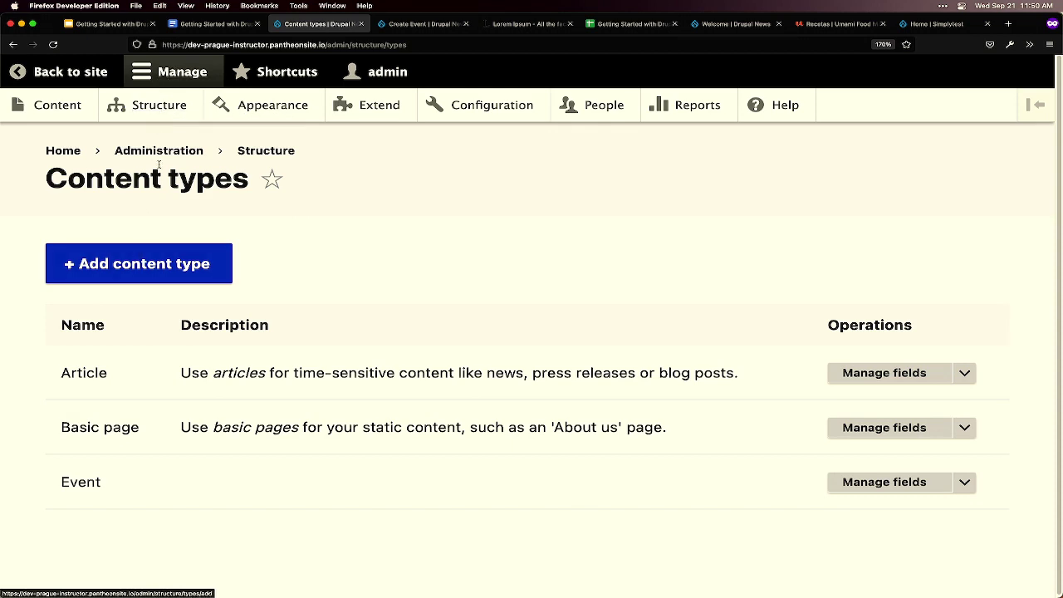
pyautogui.click(171, 115)
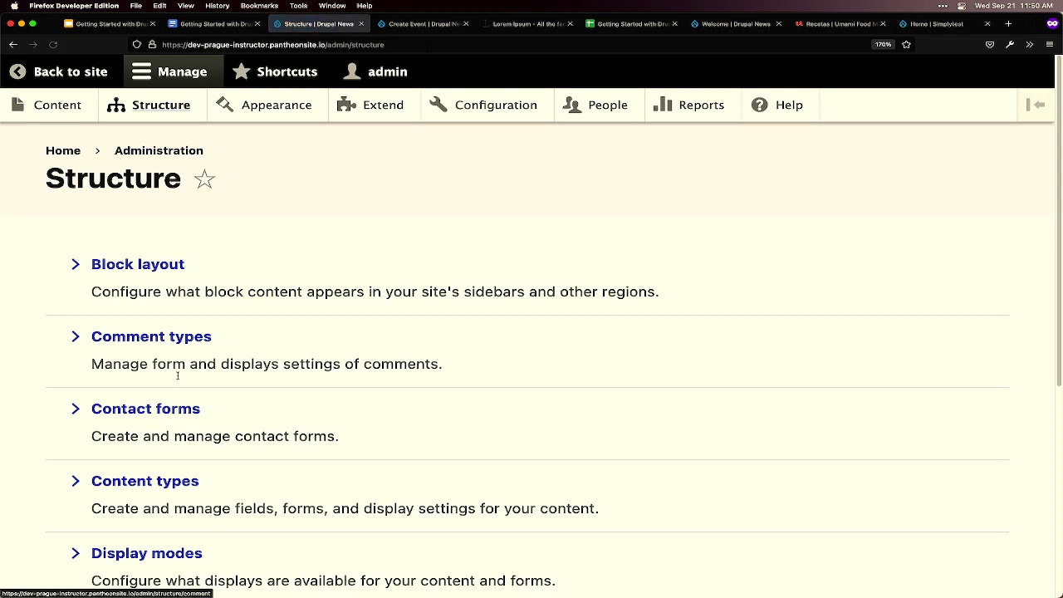
pyautogui.scroll(-2, 166, 464)
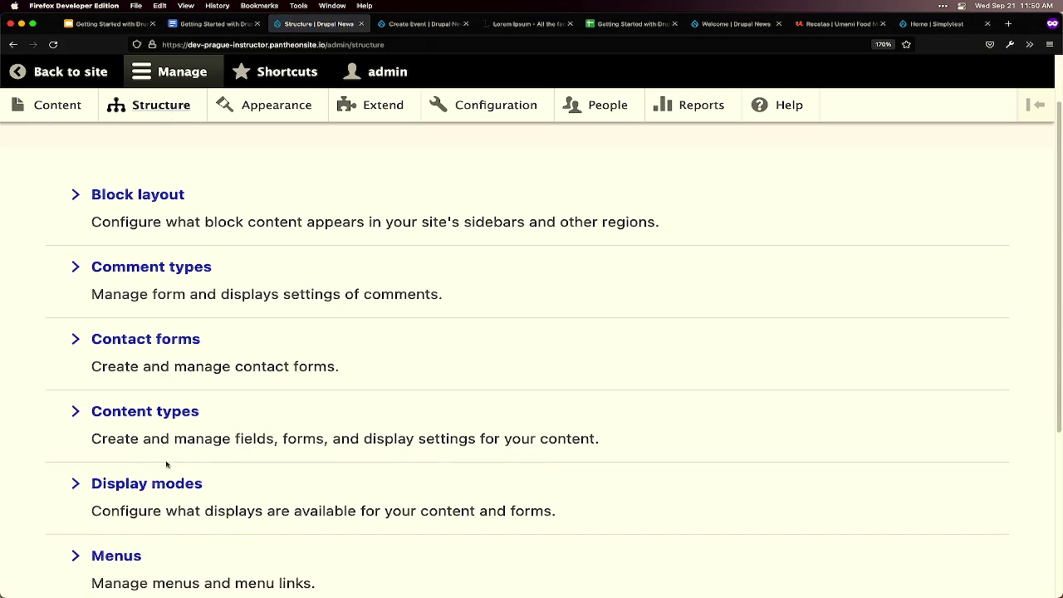
pyautogui.moveTo(221, 348); pyautogui.dragTo(83, 340)
pyautogui.click(151, 415)
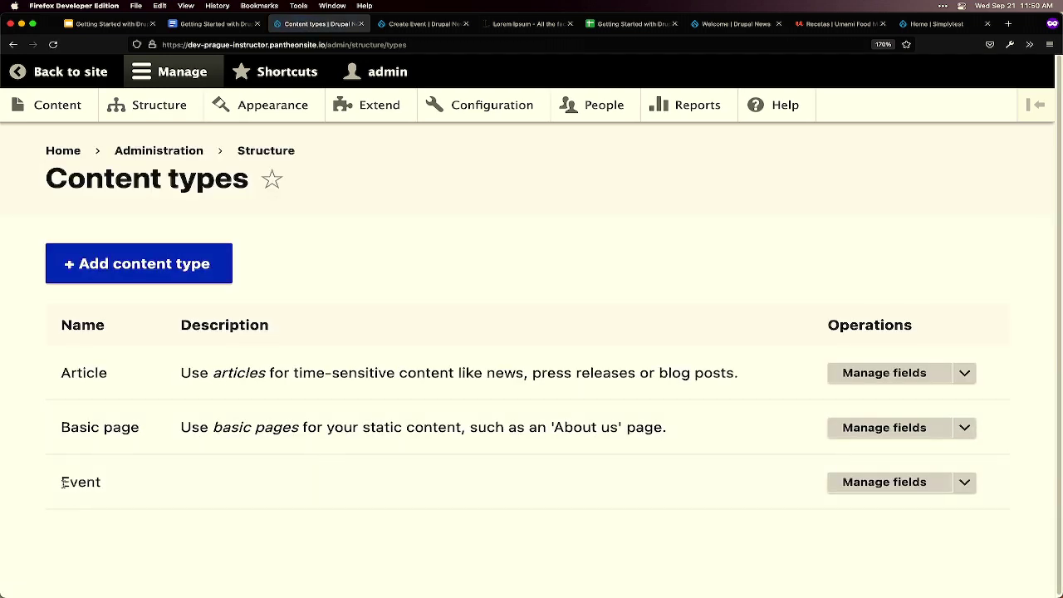
pyautogui.moveTo(64, 480); pyautogui.dragTo(114, 490)
pyautogui.click(884, 485)
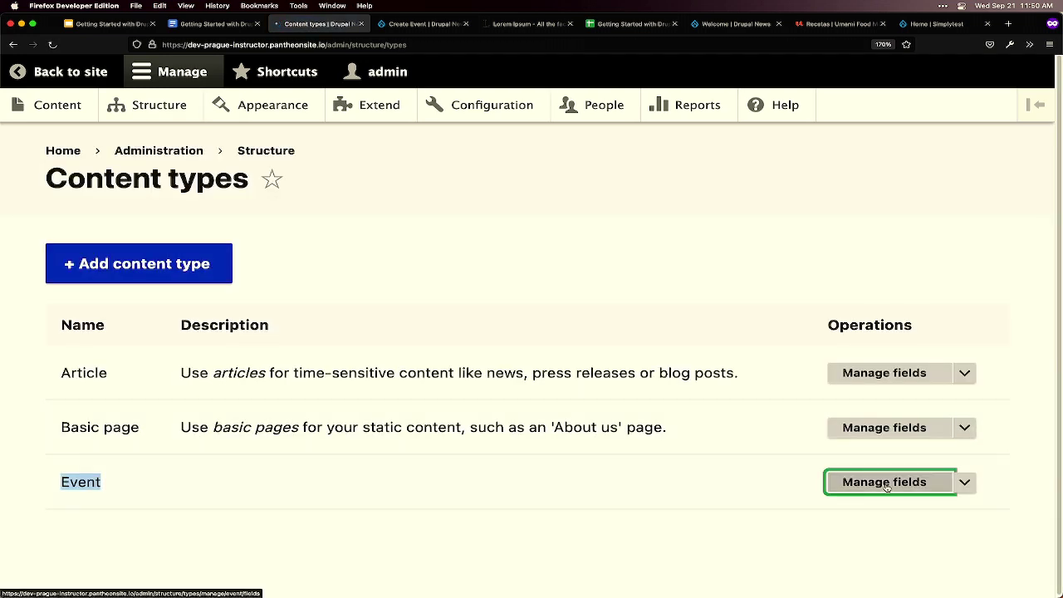
pyautogui.scroll(-1, 697, 509)
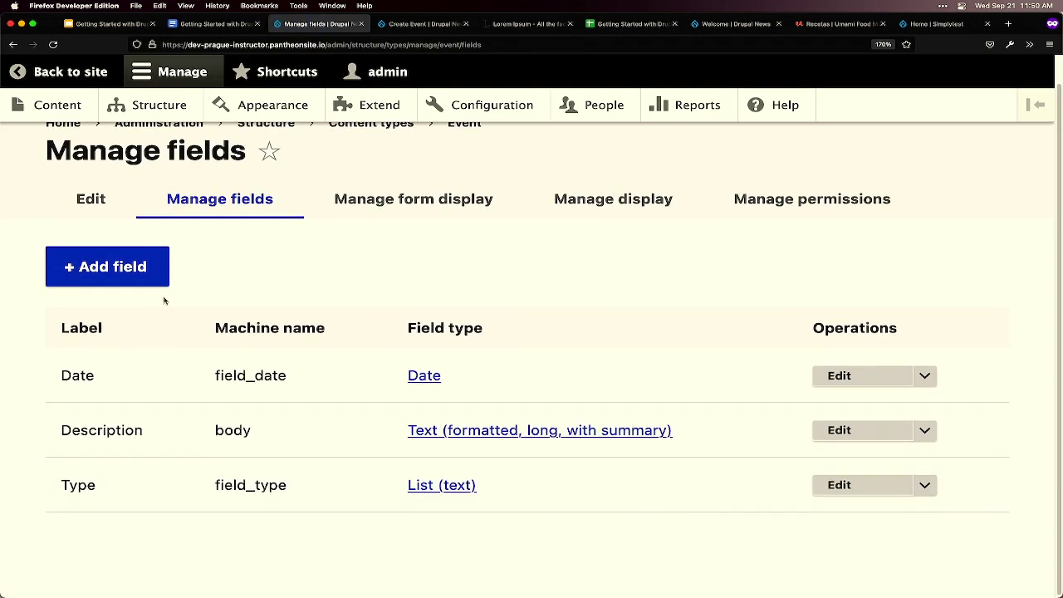
# - Add a Telephone number field labelled 'Phone' to the Event content type
pyautogui.click(126, 272)
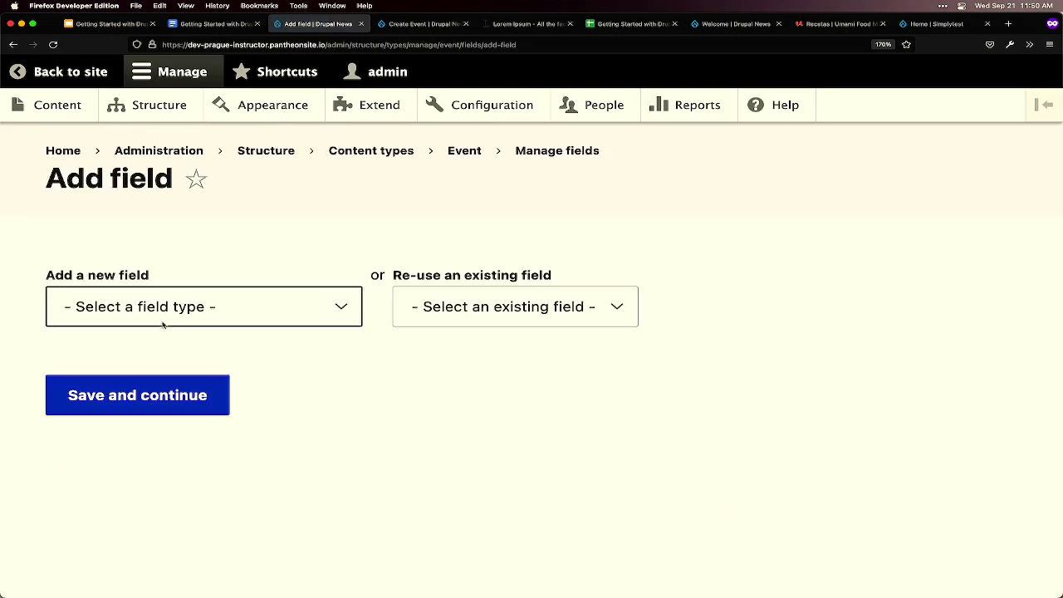
pyautogui.click(200, 312)
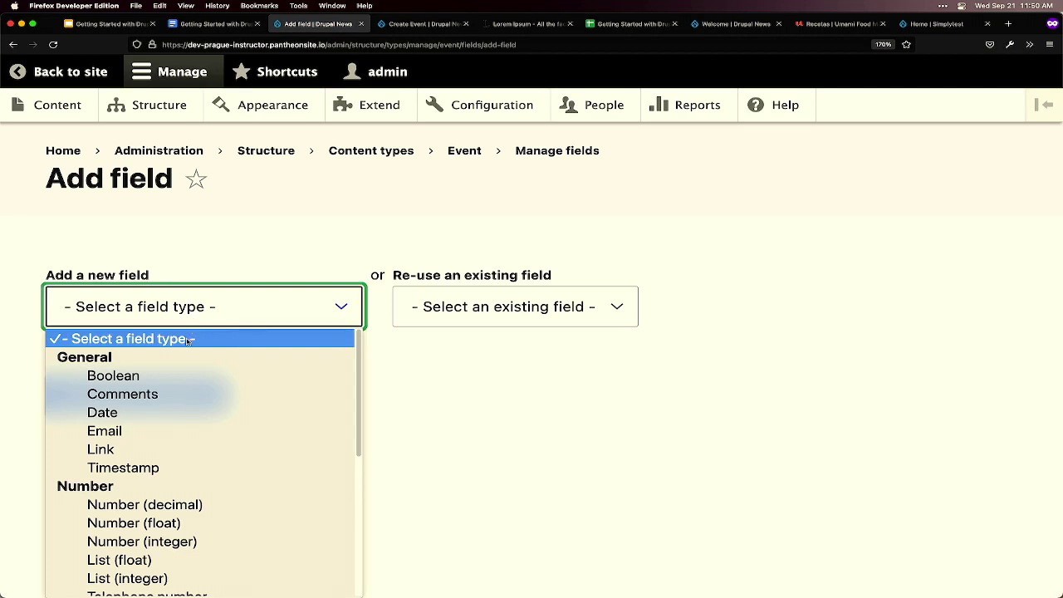
pyautogui.scroll(-2, 184, 401)
pyautogui.scroll(-2, 185, 405)
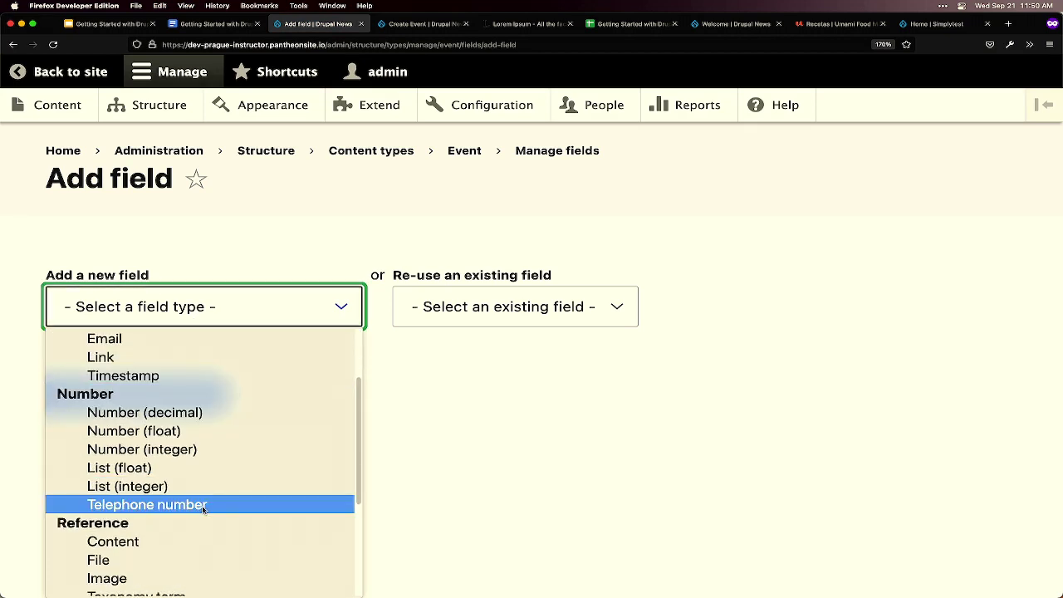
pyautogui.click(205, 505)
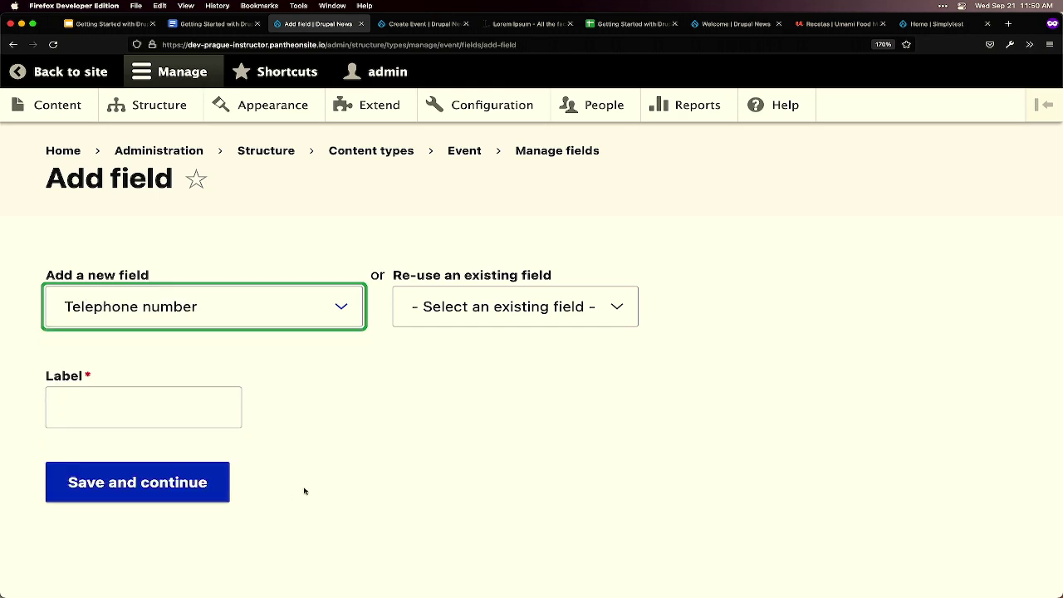
pyautogui.click(200, 409)
pyautogui.write('Phone')
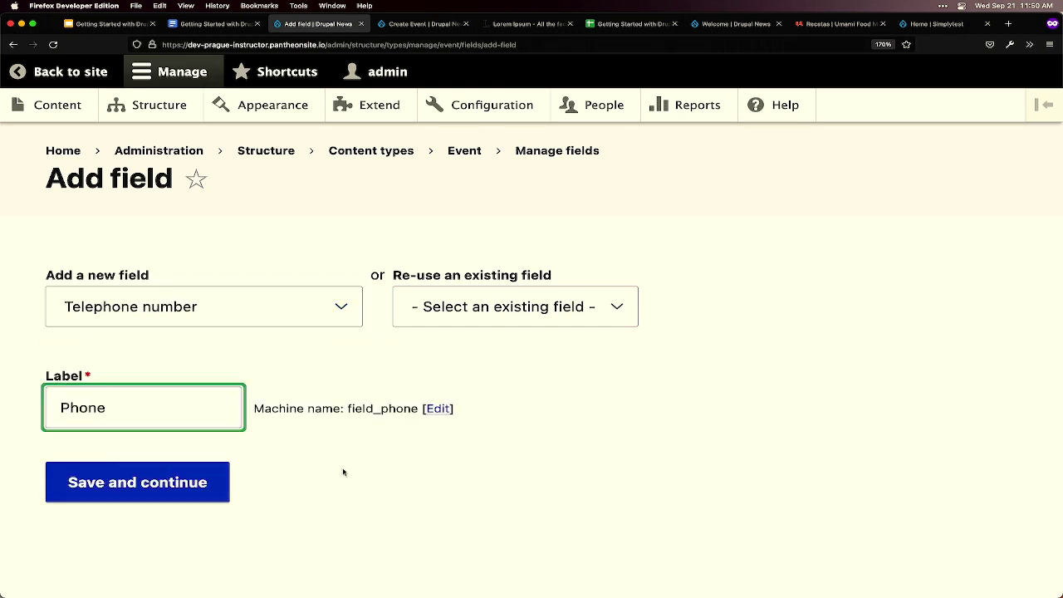
pyautogui.click(140, 494)
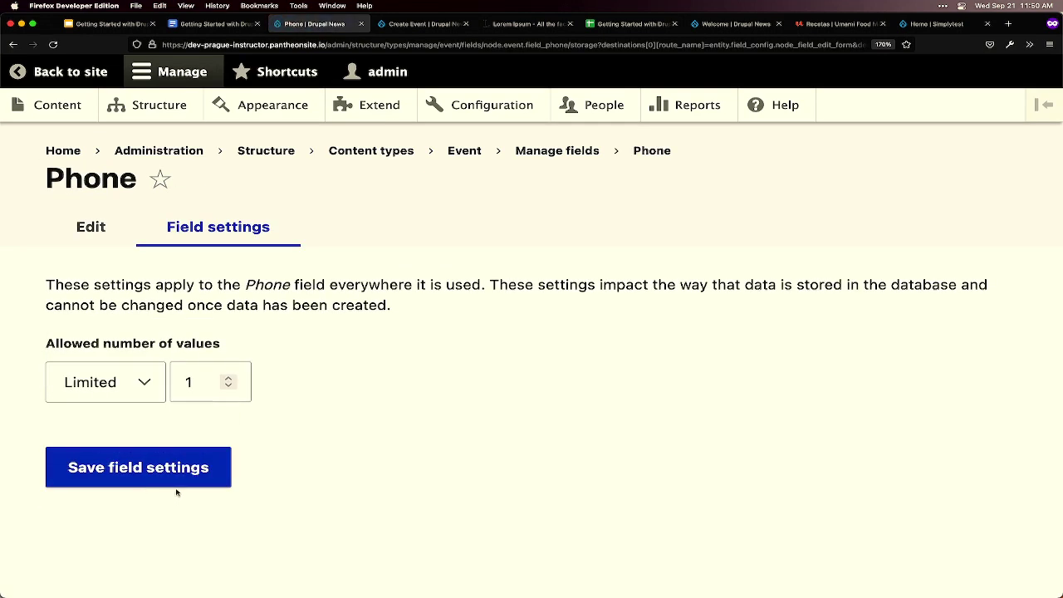
# - Save the Phone field's storage settings and then its field settings
pyautogui.click(179, 482)
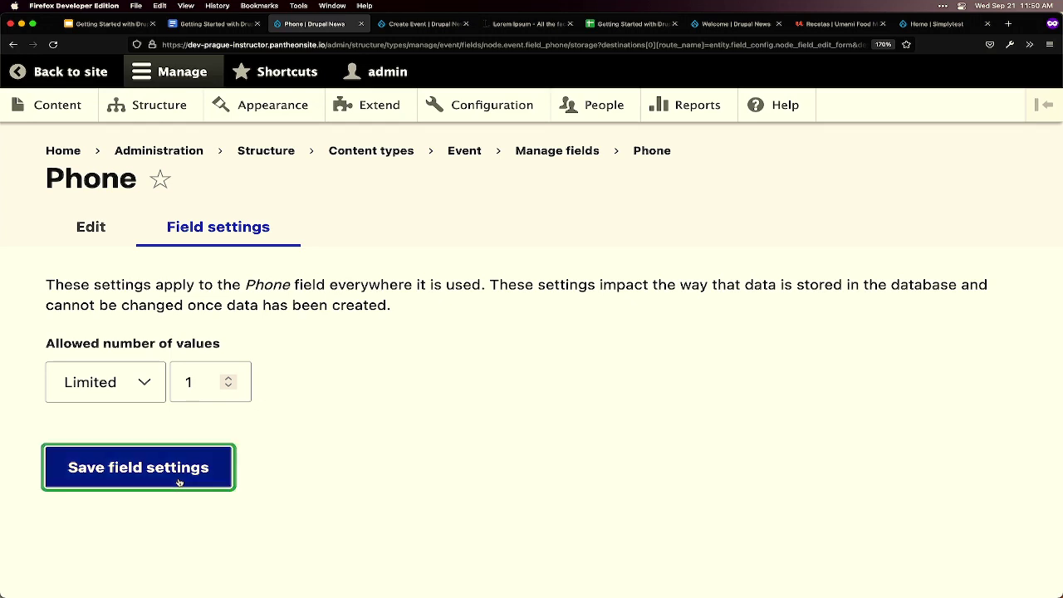
pyautogui.scroll(-4, 180, 478)
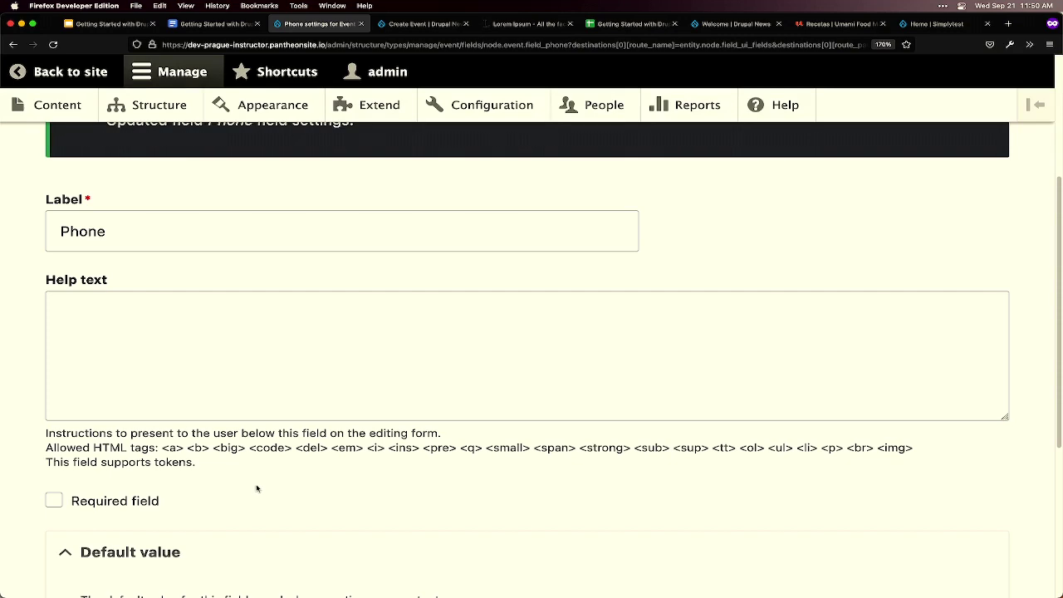
pyautogui.scroll(-3, 256, 487)
pyautogui.scroll(-1, 257, 484)
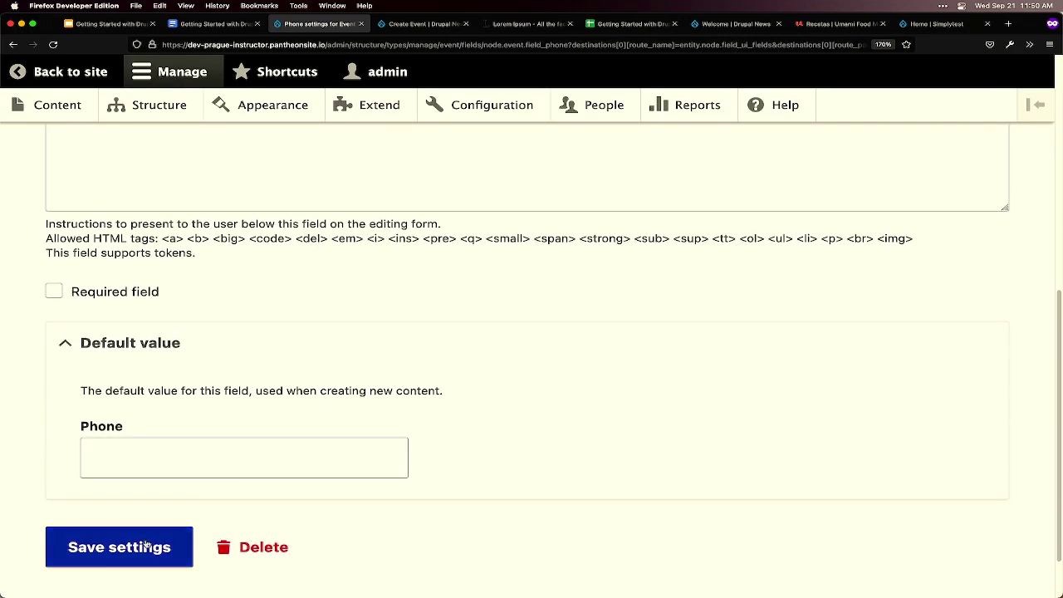
pyautogui.click(145, 546)
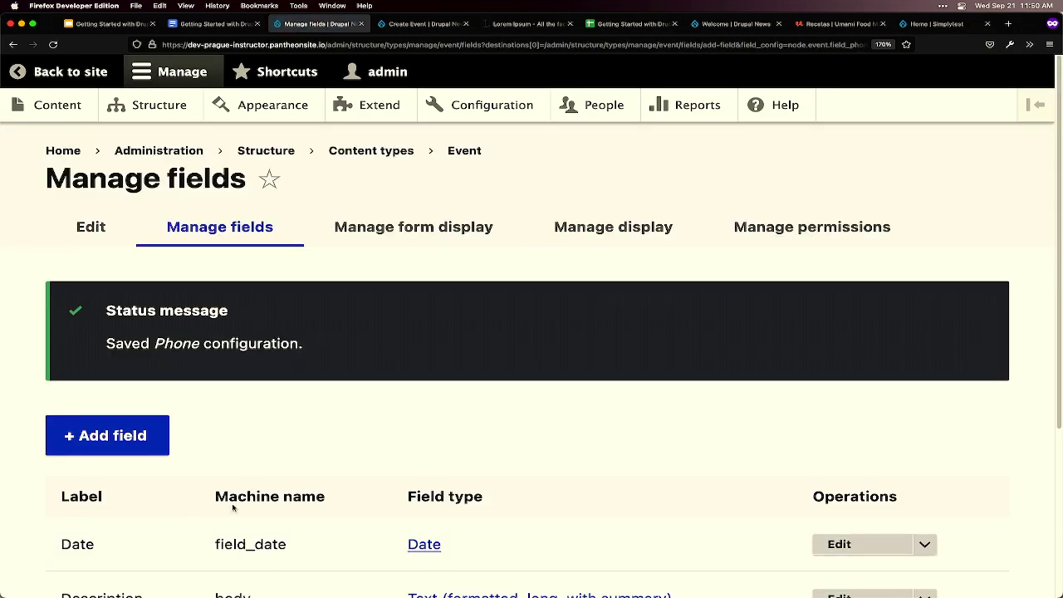
# - Check the Phone row in Event's Manage fields table, then go to the Content overview
pyautogui.scroll(-1, 232, 506)
pyautogui.scroll(-2, 233, 507)
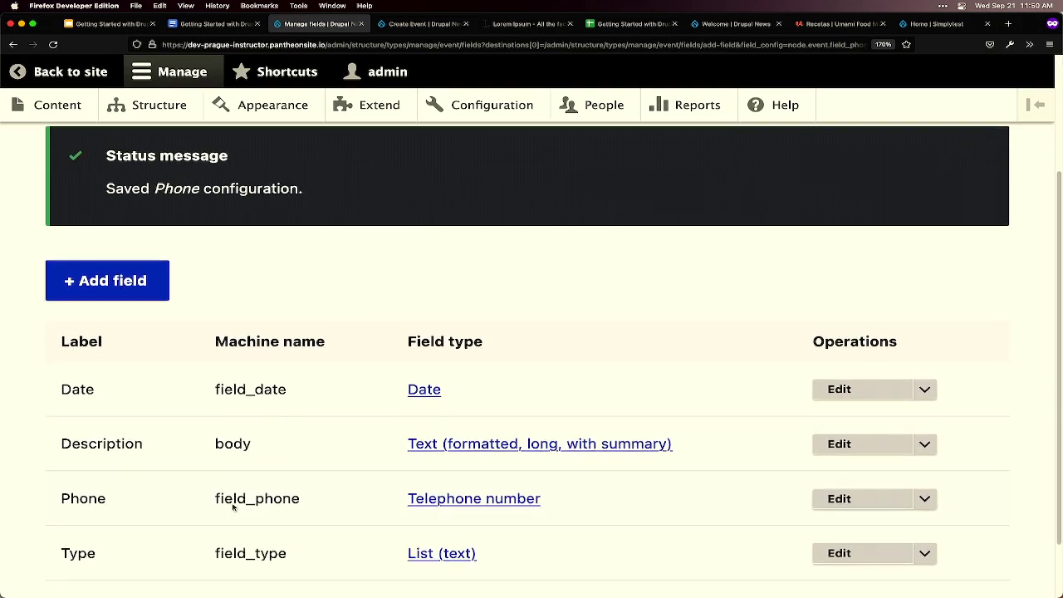
pyautogui.moveTo(288, 581)
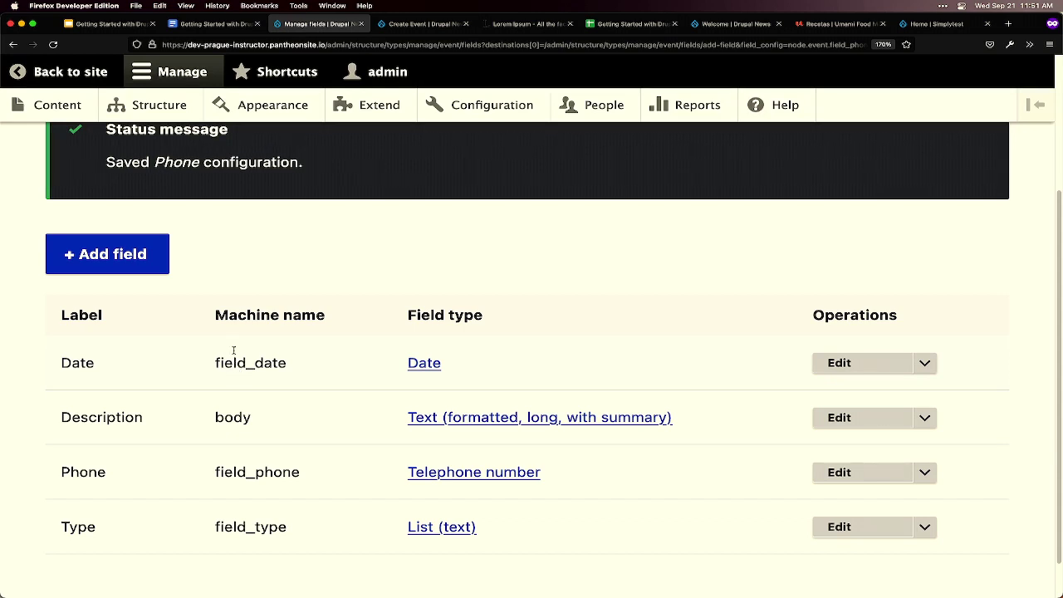
pyautogui.click(52, 112)
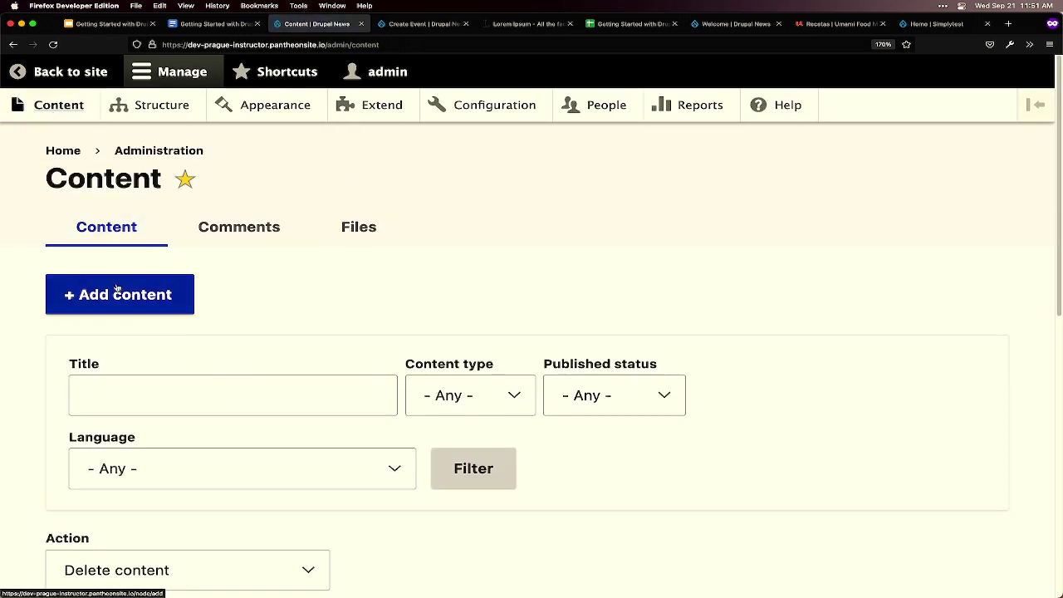
# - Start a new Event from Add content and look over its Event name field
pyautogui.click(117, 290)
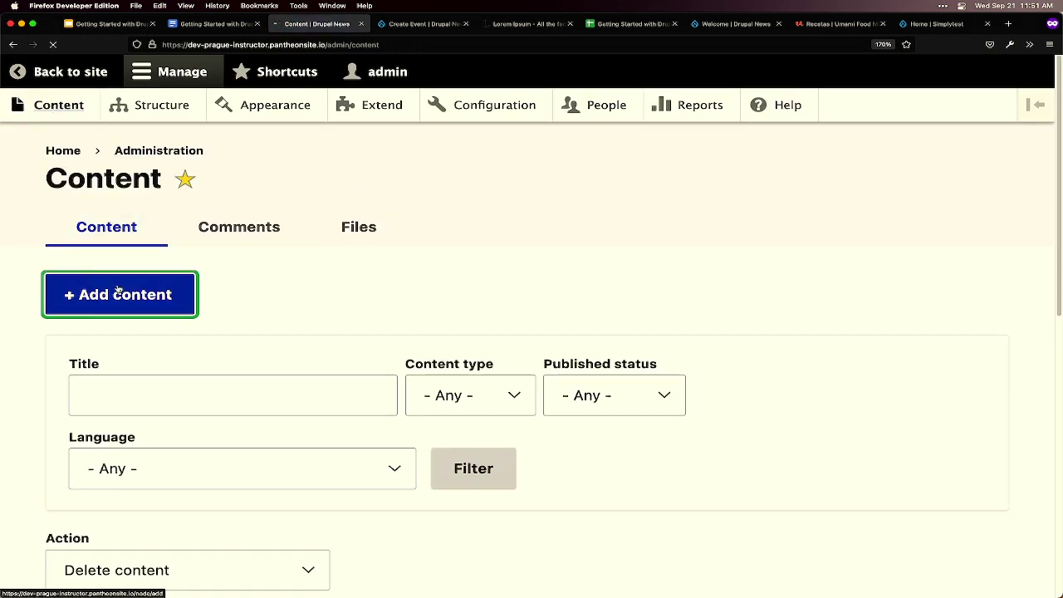
pyautogui.click(125, 409)
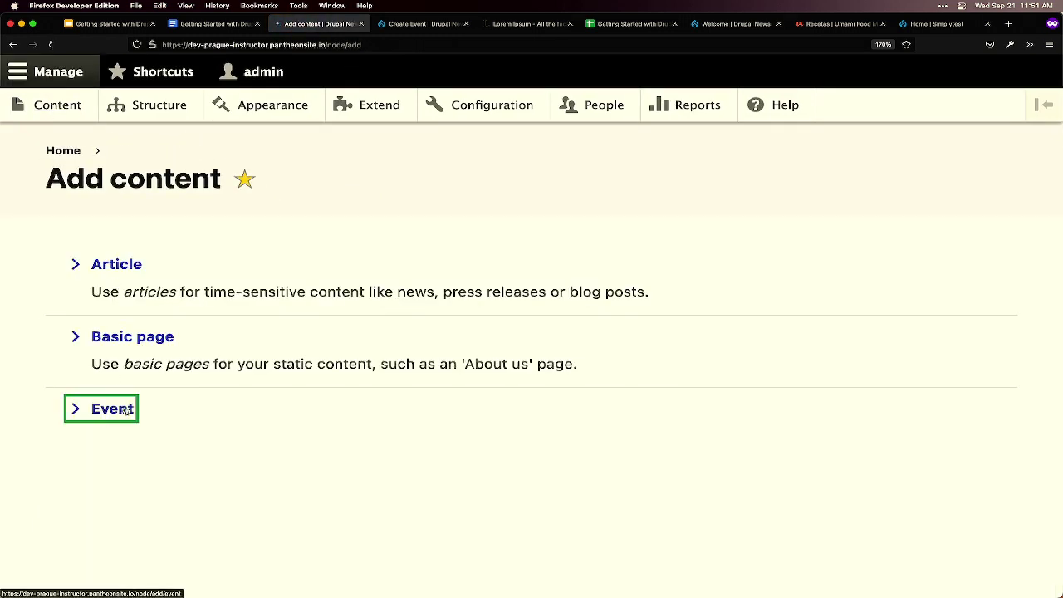
pyautogui.scroll(-1, 36, 452)
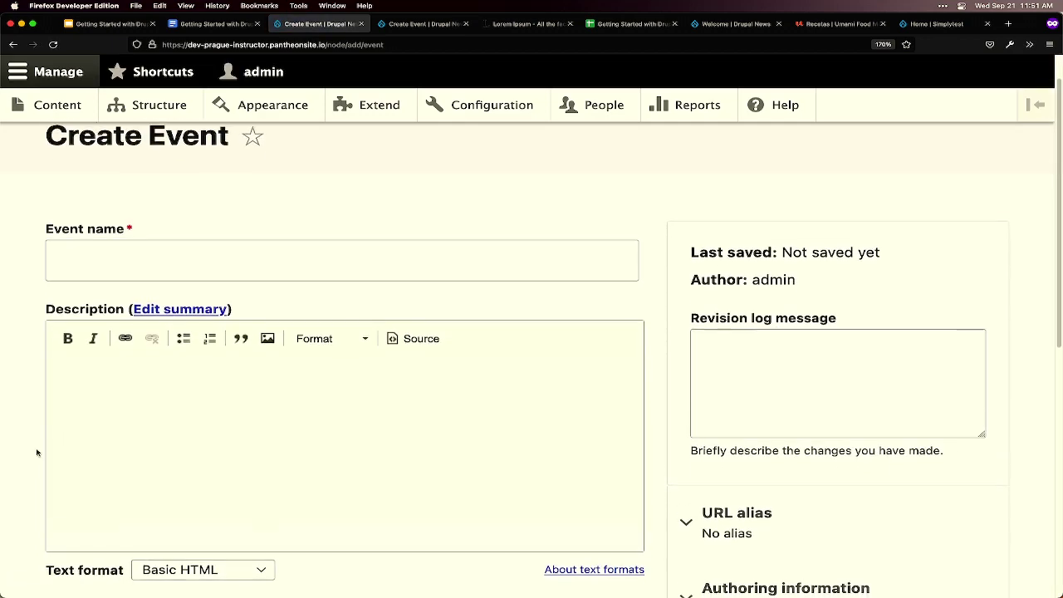
pyautogui.scroll(-1, 36, 452)
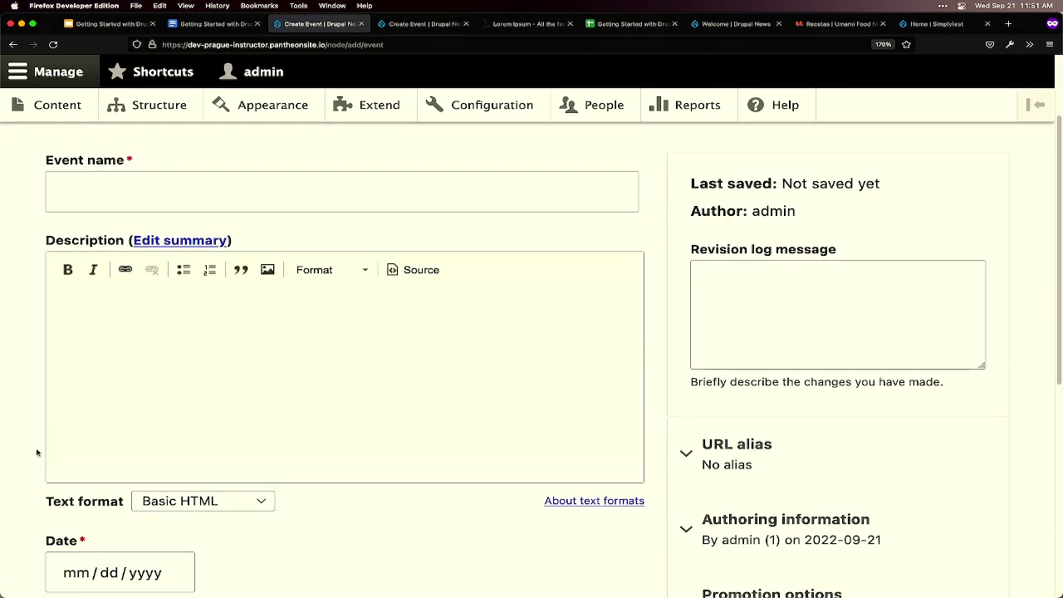
pyautogui.scroll(2, 38, 432)
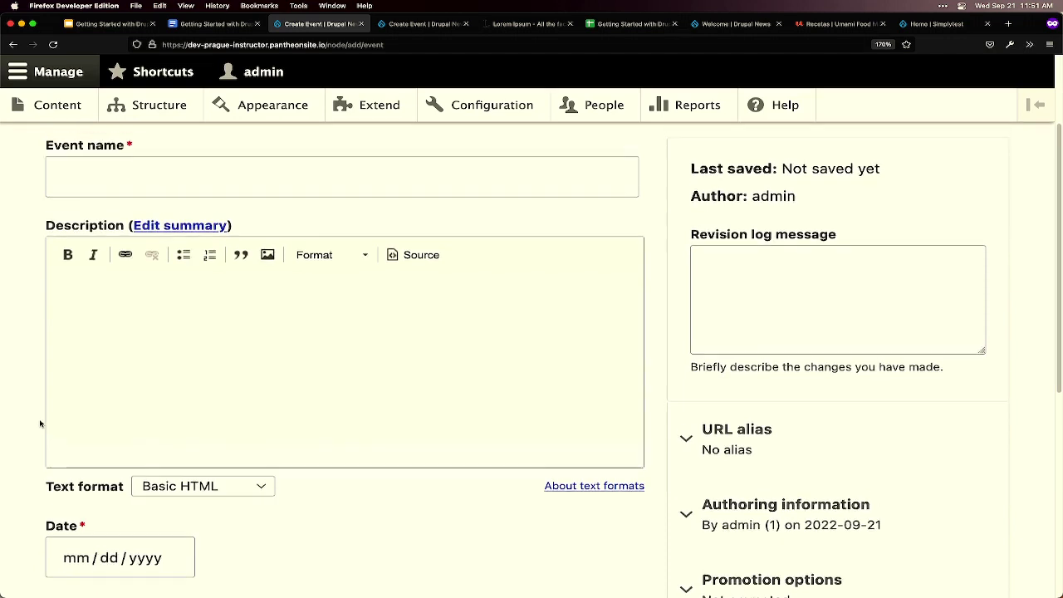
pyautogui.click(65, 208)
pyautogui.moveTo(51, 204); pyautogui.dragTo(138, 203)
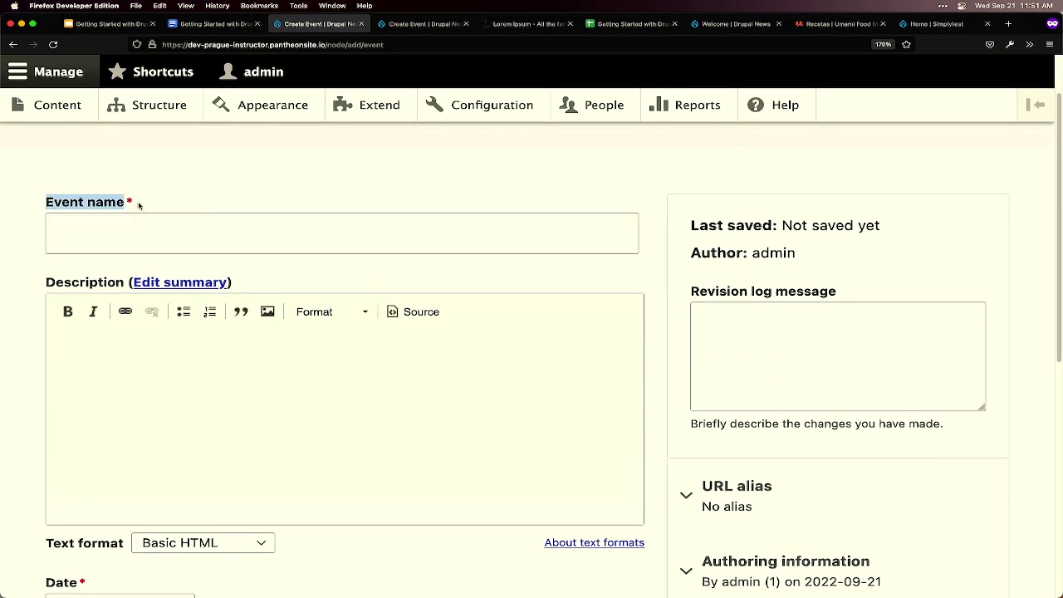
pyautogui.click(128, 202)
pyautogui.click(133, 202)
# - Review the Description, Date and Phone fields, then return to the workshop guide document
pyautogui.click(119, 368)
pyautogui.scroll(-3, 119, 368)
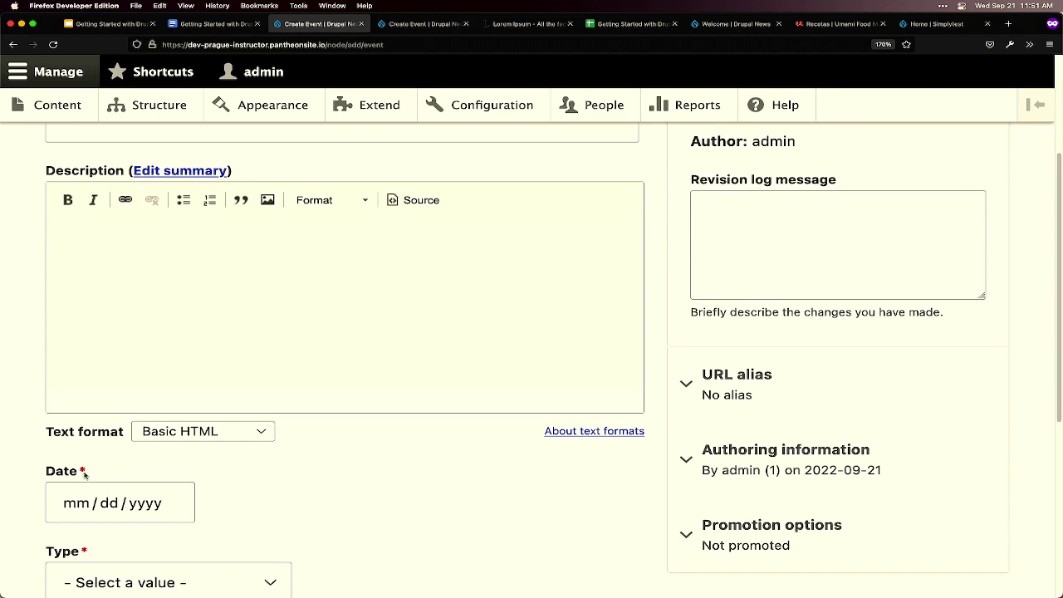
pyautogui.moveTo(80, 472); pyautogui.dragTo(39, 476)
pyautogui.click(196, 481)
pyautogui.scroll(-3, 316, 472)
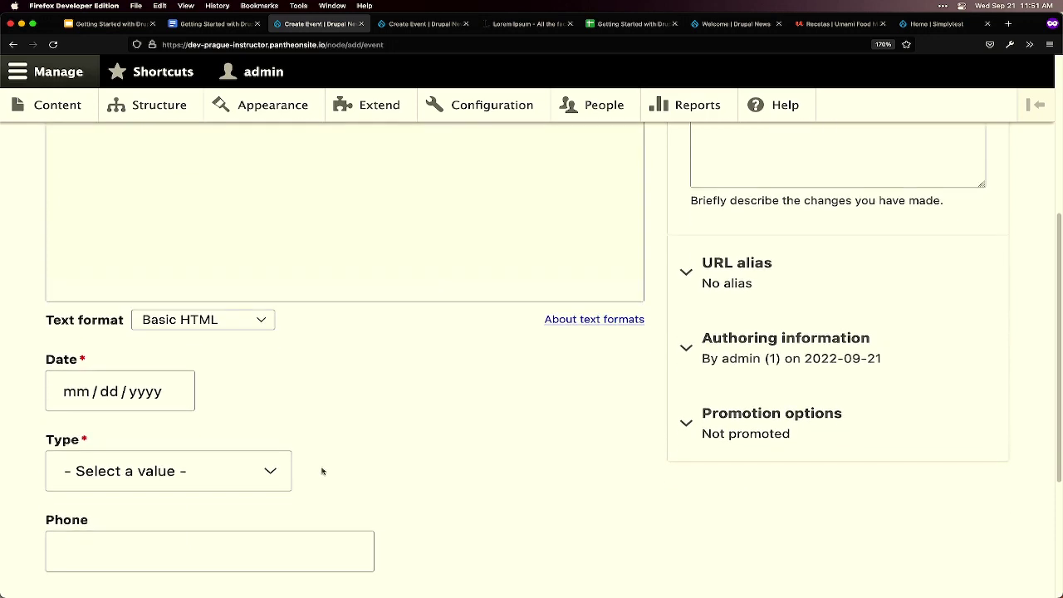
pyautogui.scroll(-1, 337, 476)
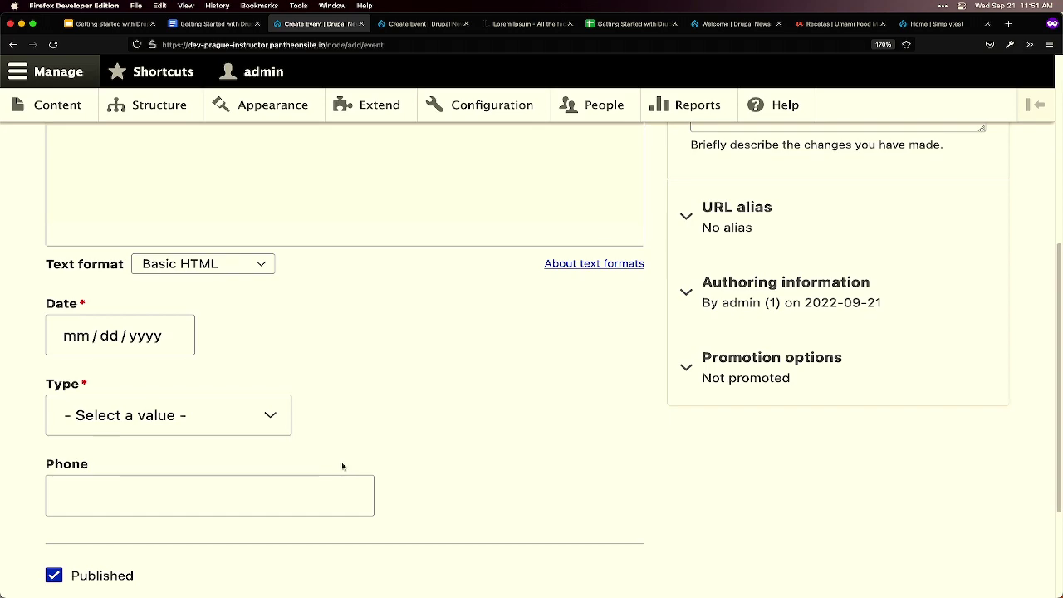
pyautogui.scroll(5, 342, 470)
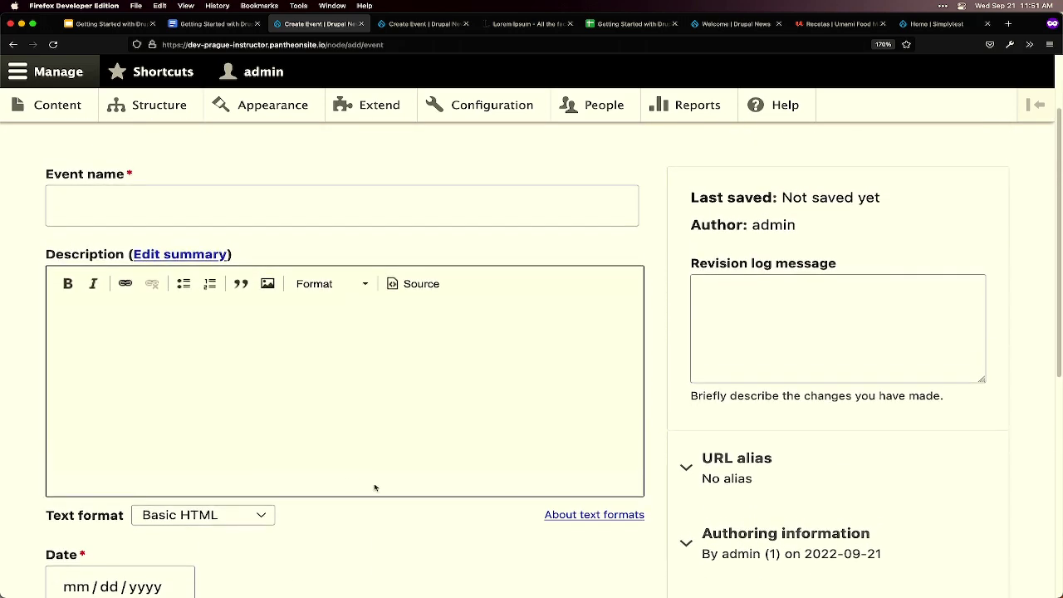
pyautogui.hotkey('ctrl', 'shift', 'Tab')
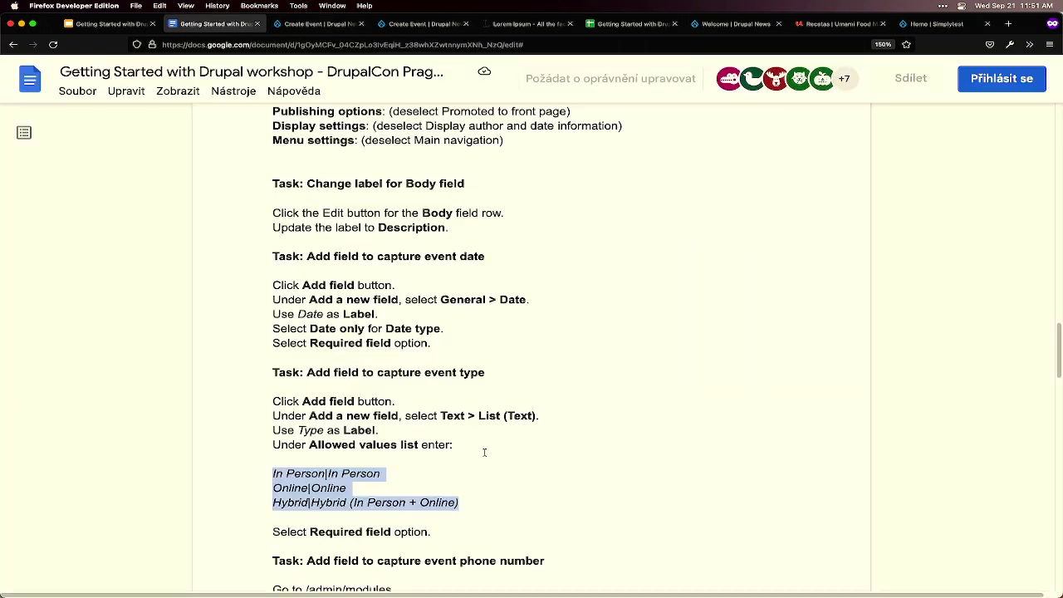
pyautogui.scroll(-10, 490, 451)
pyautogui.scroll(-5, 513, 453)
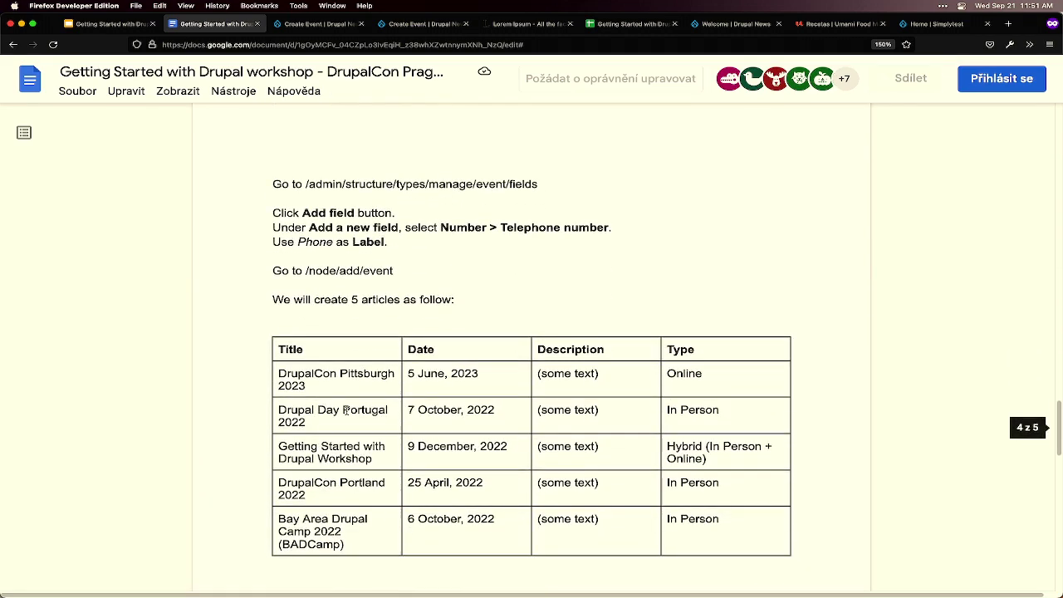
pyautogui.scroll(-1, 343, 396)
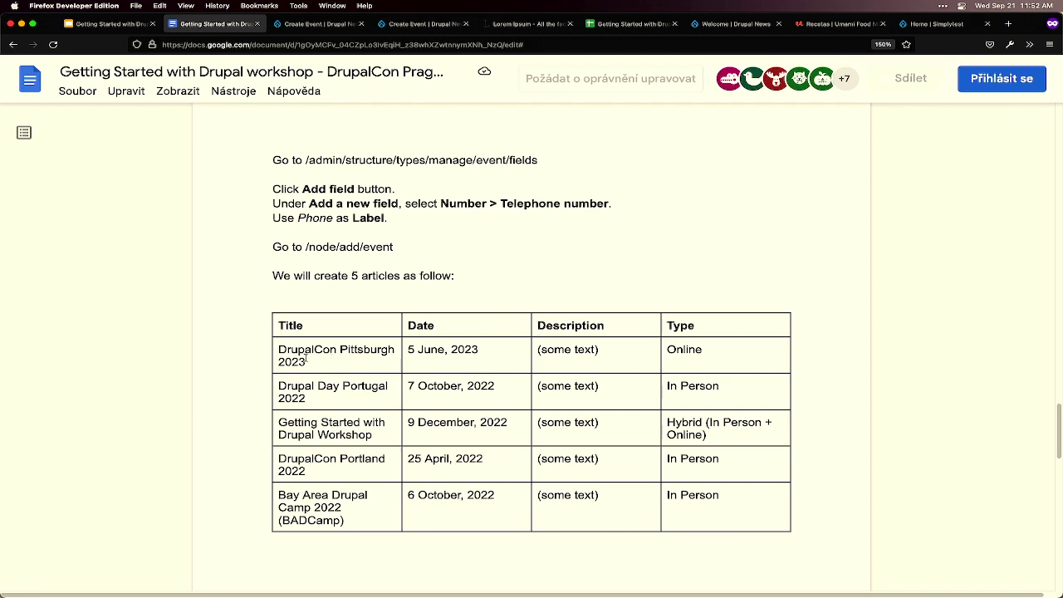
pyautogui.moveTo(213, 581)
pyautogui.moveTo(329, 362); pyautogui.dragTo(271, 352)
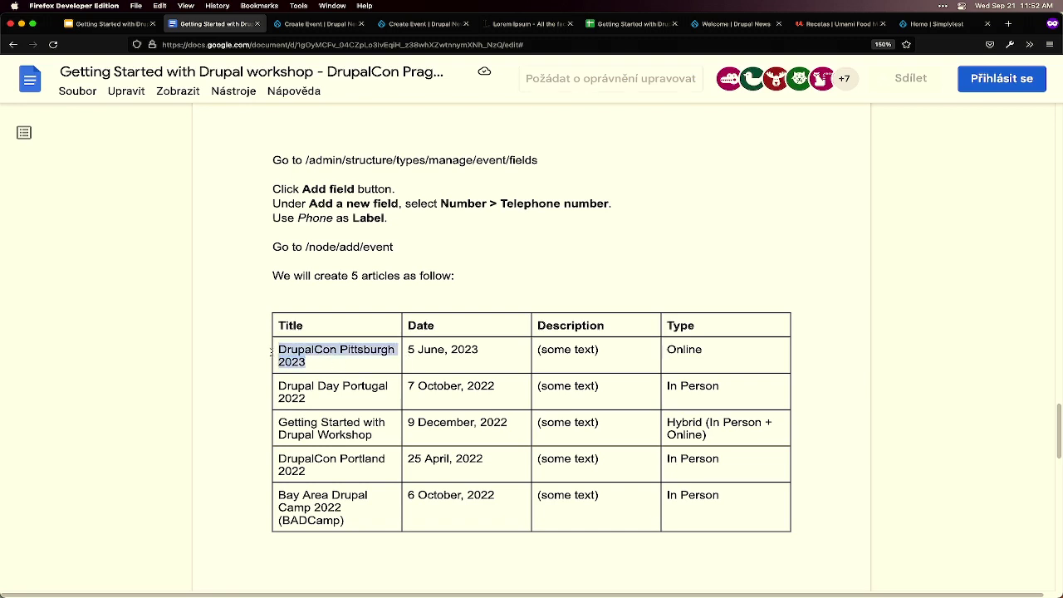
pyautogui.moveTo(306, 398); pyautogui.dragTo(278, 386)
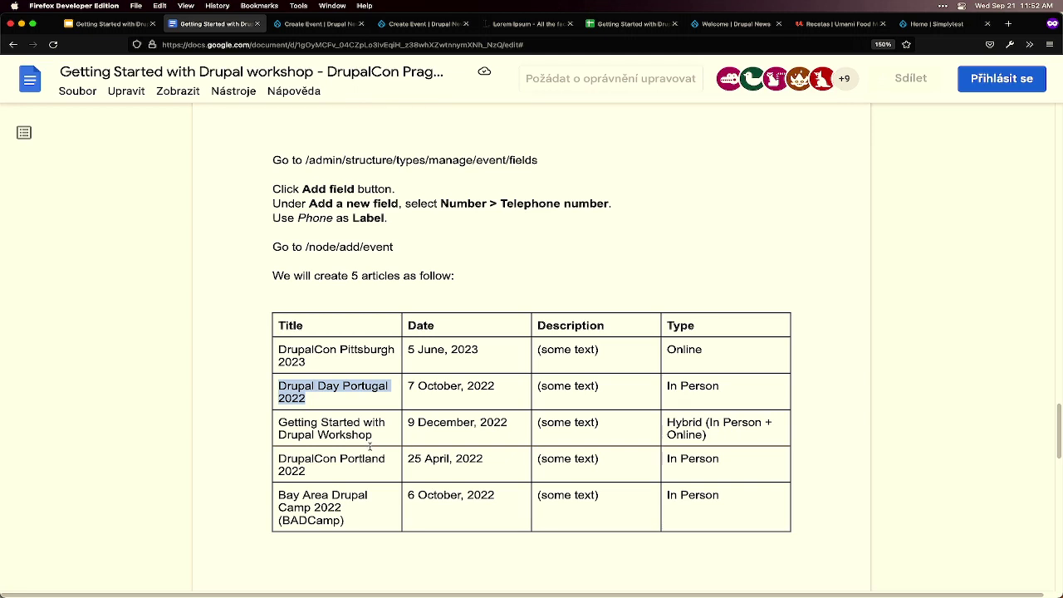
pyautogui.click(321, 361)
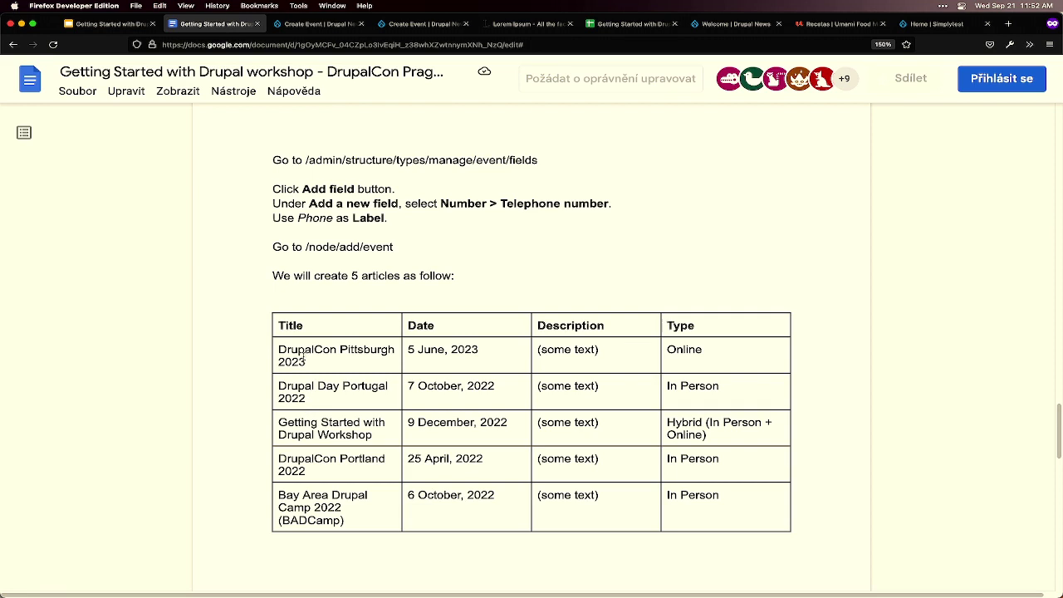
pyautogui.moveTo(303, 357); pyautogui.dragTo(290, 350)
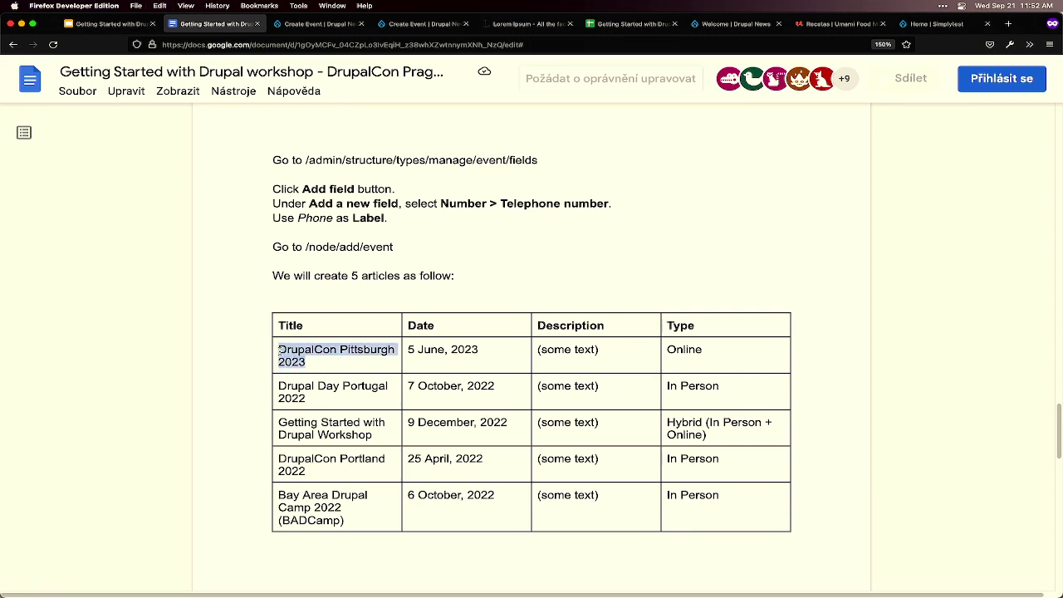
# - Leave the Create Event form for the Structure page's Content types list
pyautogui.moveTo(210, 591)
pyautogui.click(320, 23)
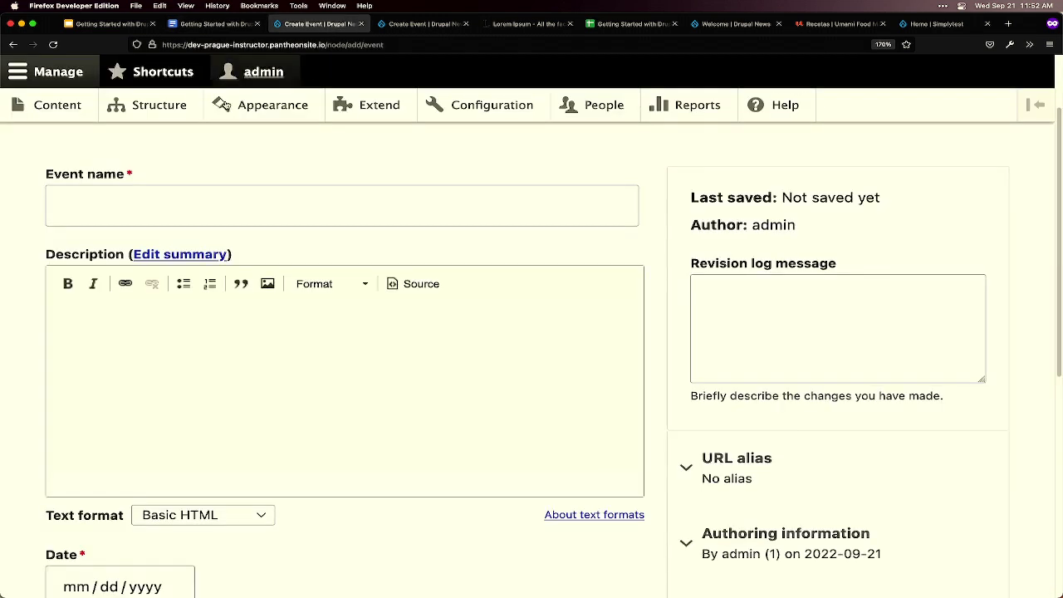
pyautogui.click(177, 109)
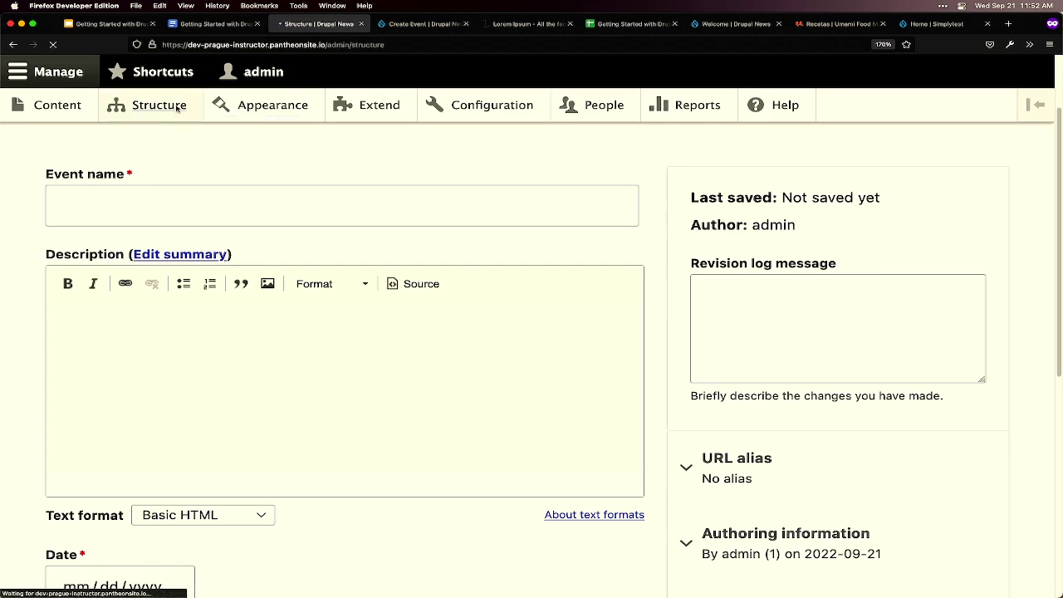
pyautogui.click(176, 468)
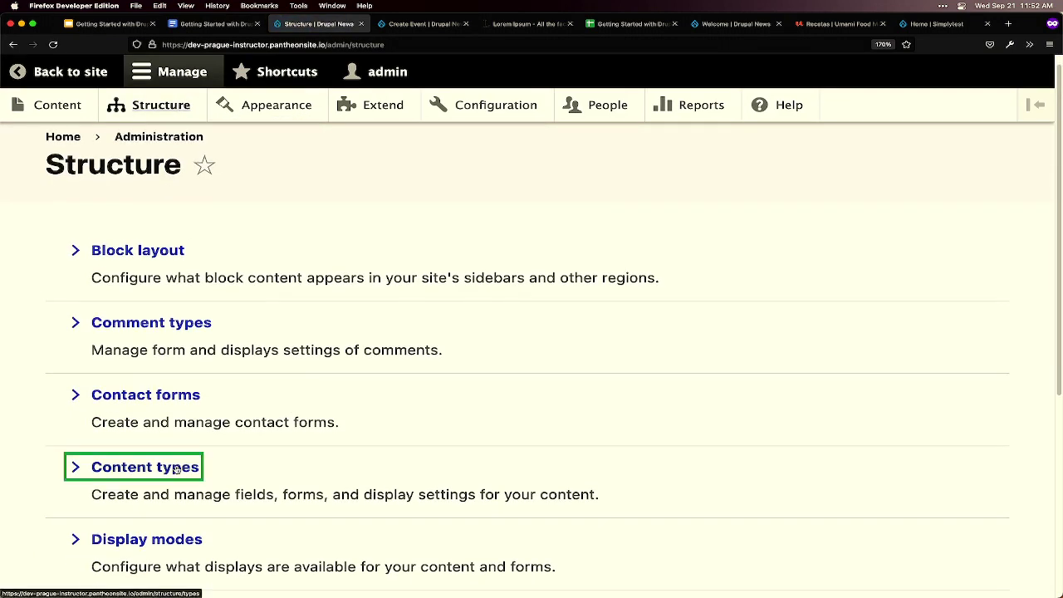
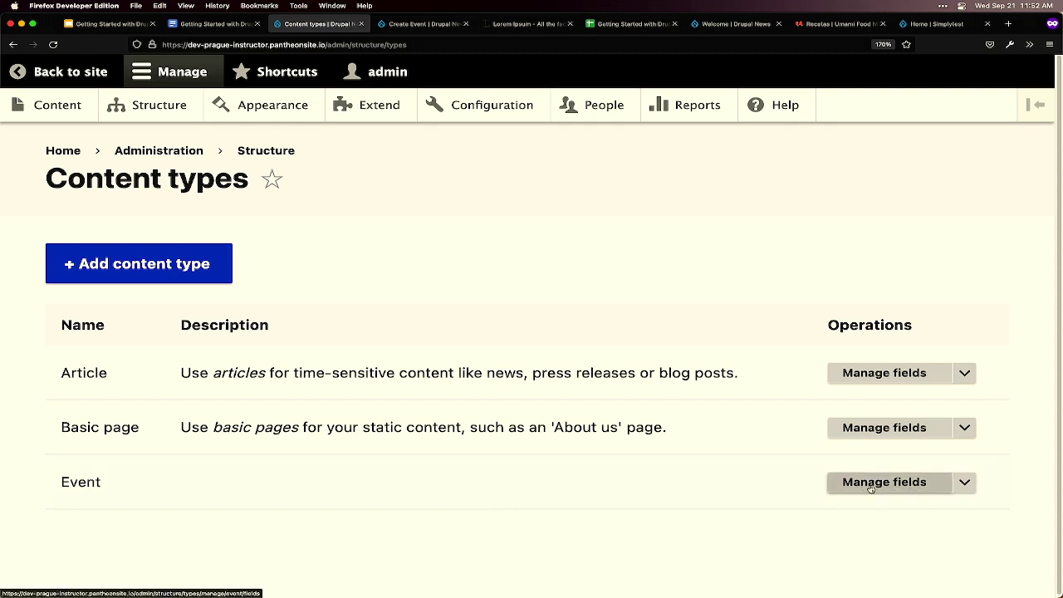
# - Edit the Event content type and save the description 'Enter information about the <em>event</em>.'
pyautogui.click(966, 485)
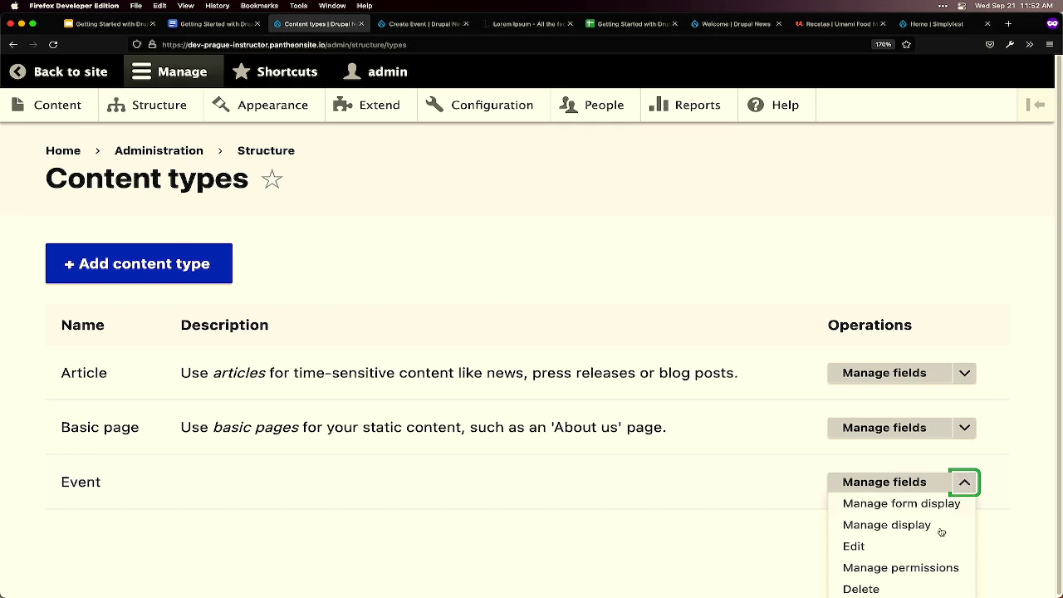
pyautogui.click(873, 550)
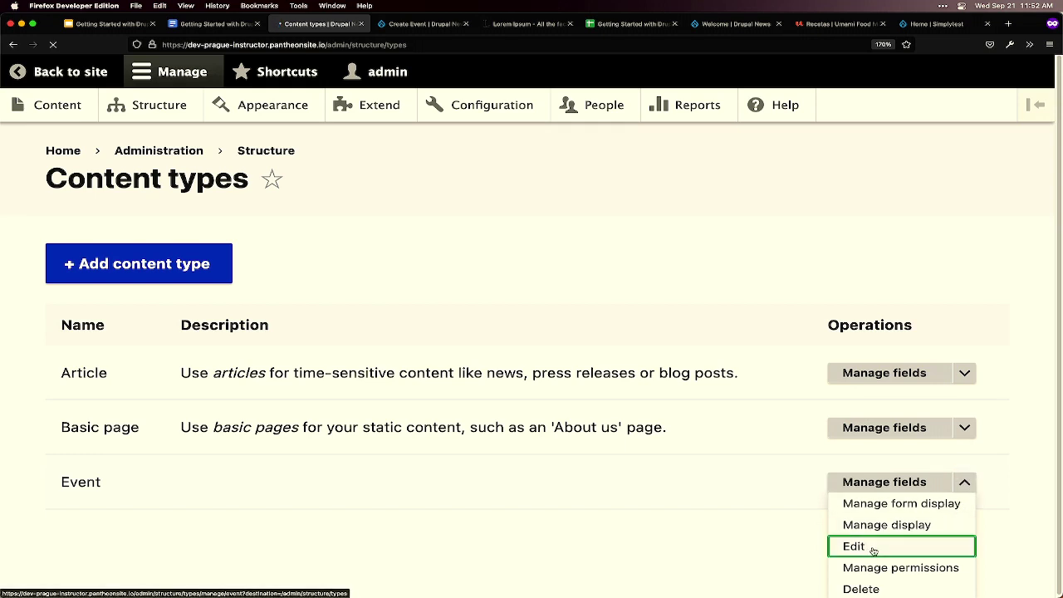
pyautogui.click(655, 478)
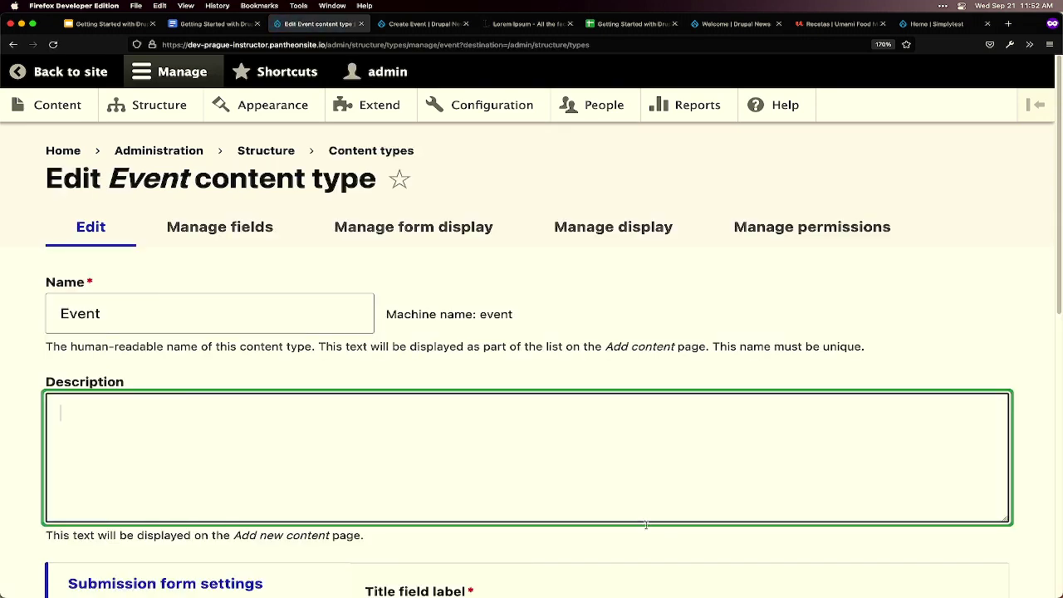
pyautogui.moveTo(588, 577)
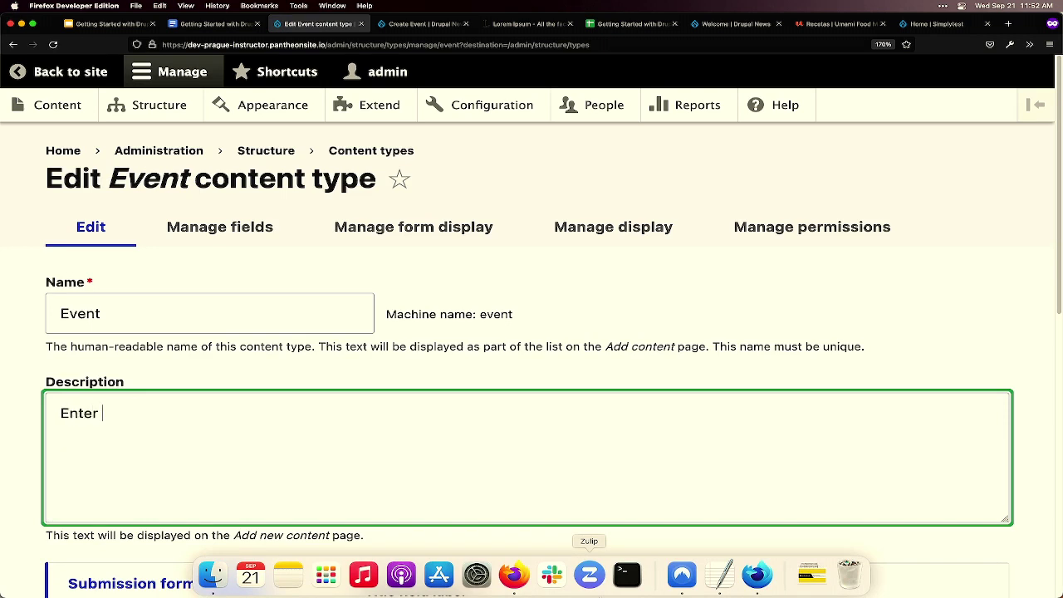
pyautogui.write('Enter information a')
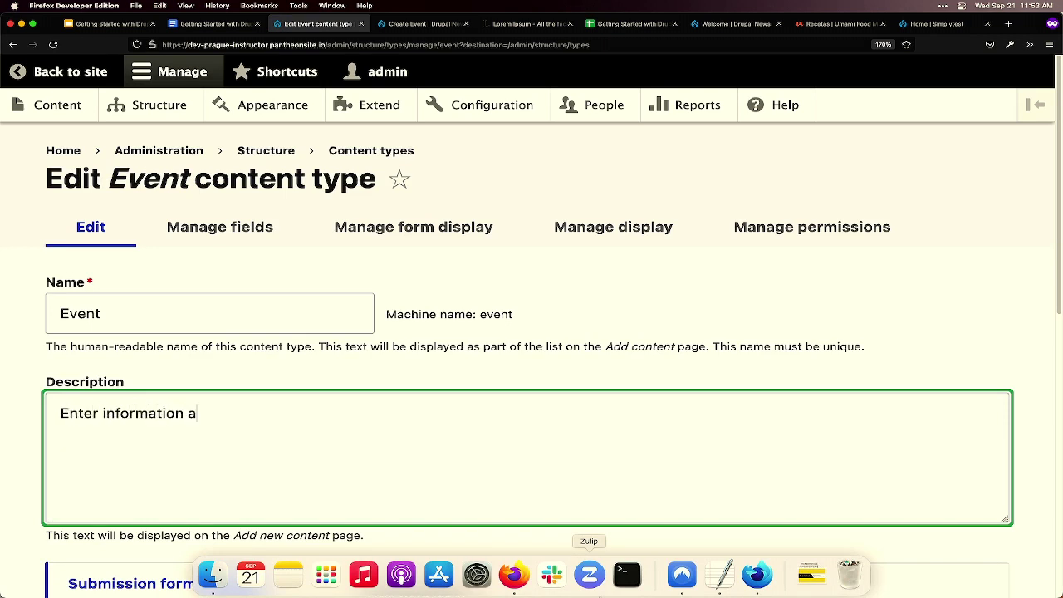
pyautogui.write('bout the event.')
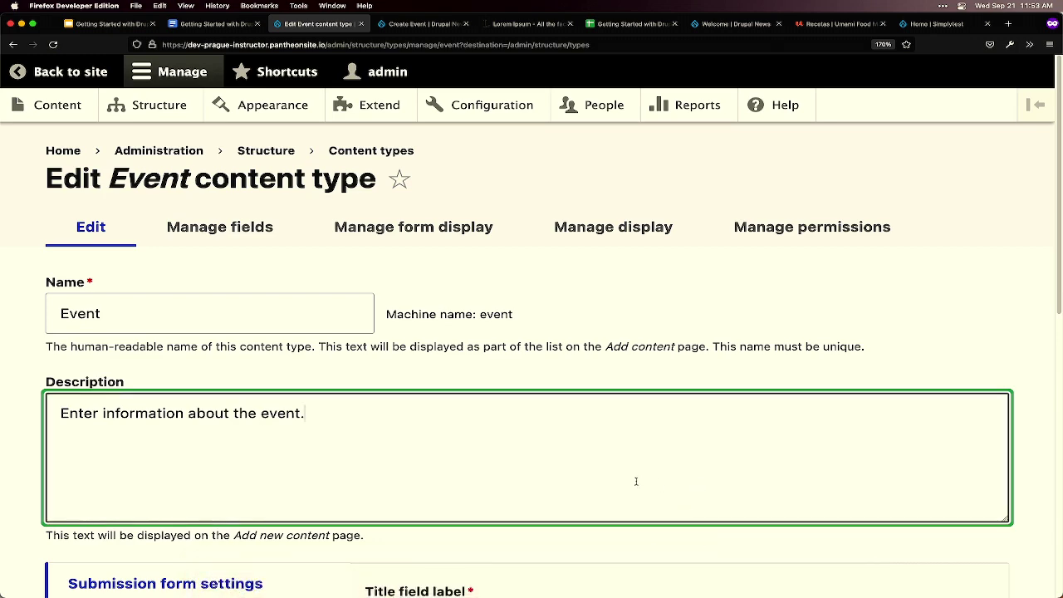
pyautogui.scroll(-1, 579, 459)
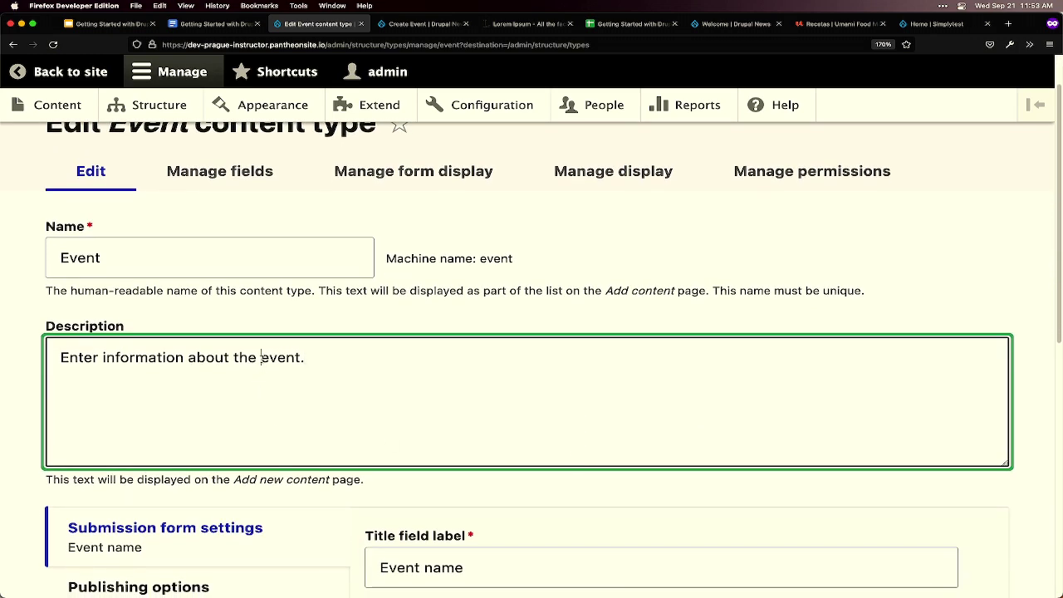
pyautogui.write('<em>')
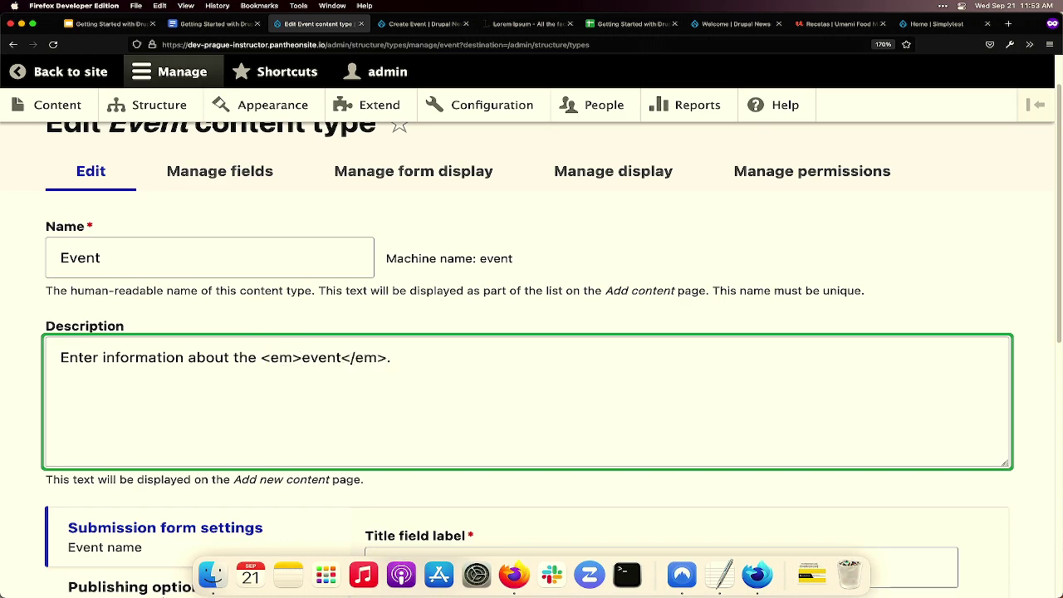
pyautogui.scroll(-4, 142, 546)
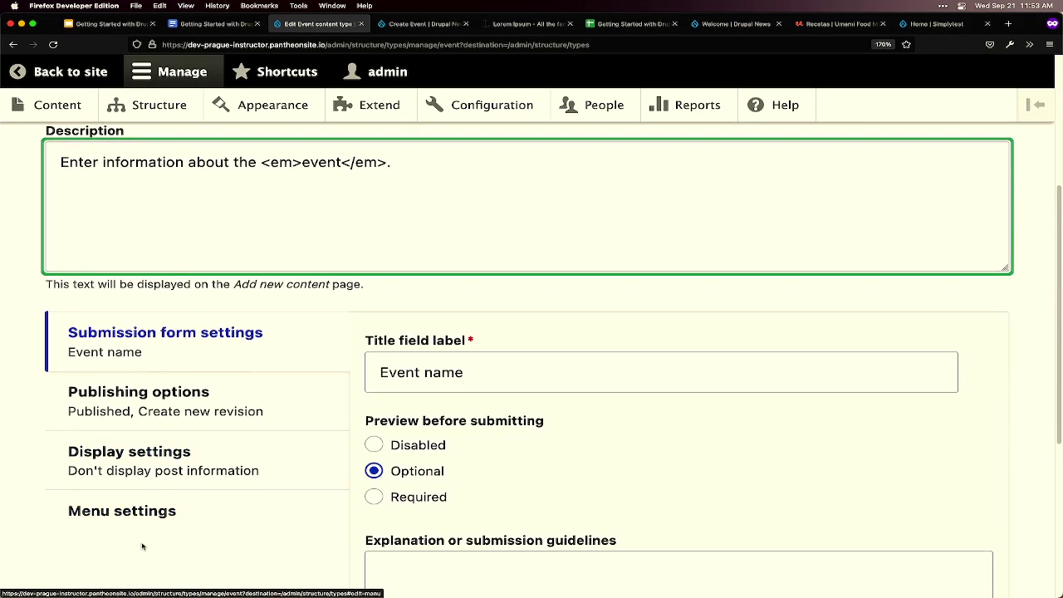
pyautogui.scroll(-5, 142, 545)
pyautogui.click(114, 513)
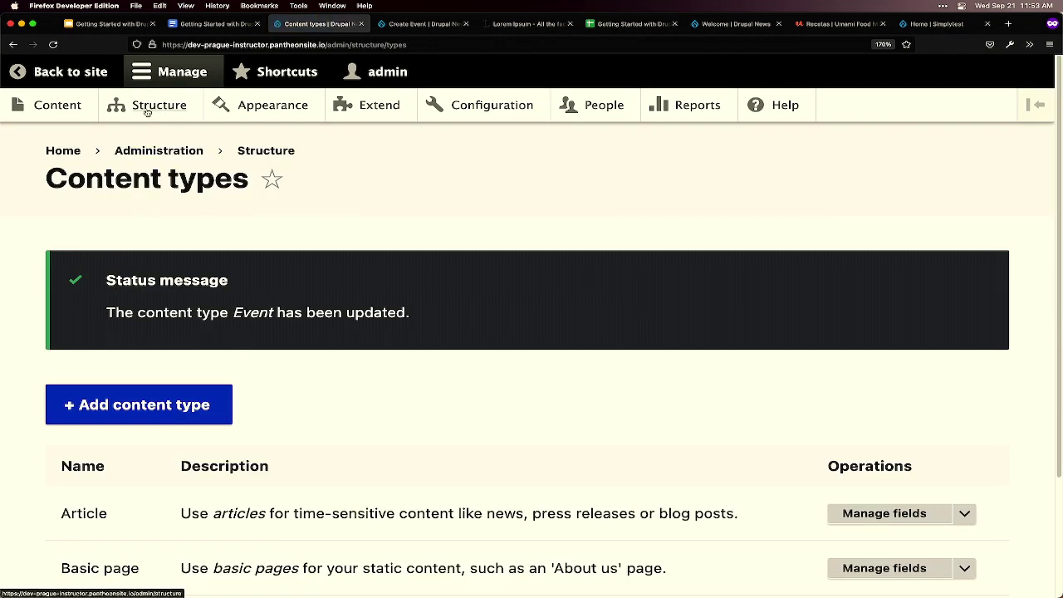
pyautogui.click(66, 110)
# - Start a new Event and paste 'DrupalCon Pittsburgh 2023' from the workshop document as its name
pyautogui.click(116, 291)
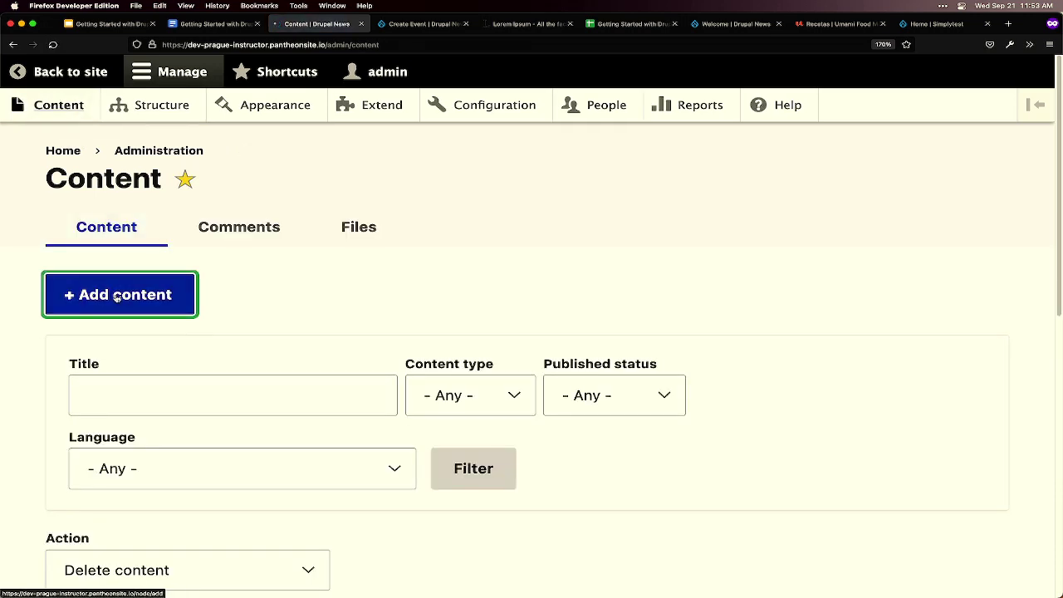
pyautogui.moveTo(93, 441); pyautogui.dragTo(381, 442)
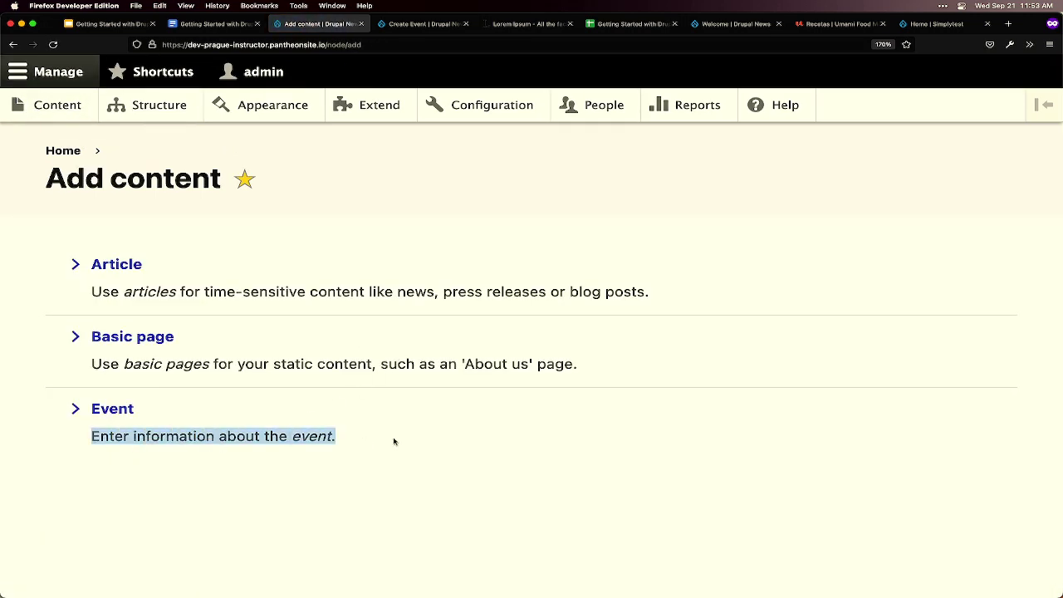
pyautogui.click(425, 449)
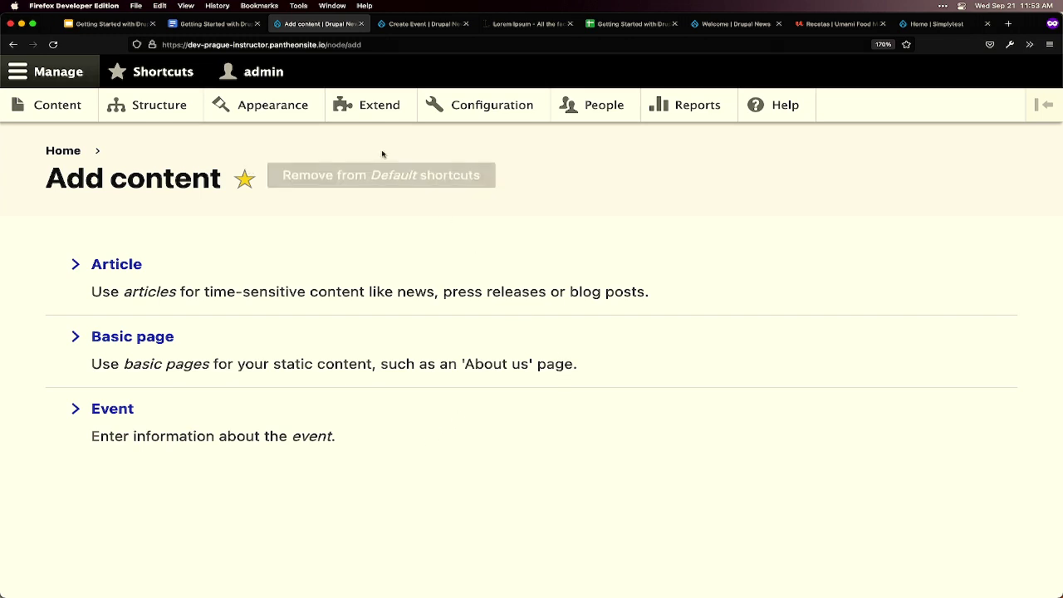
pyautogui.click(114, 409)
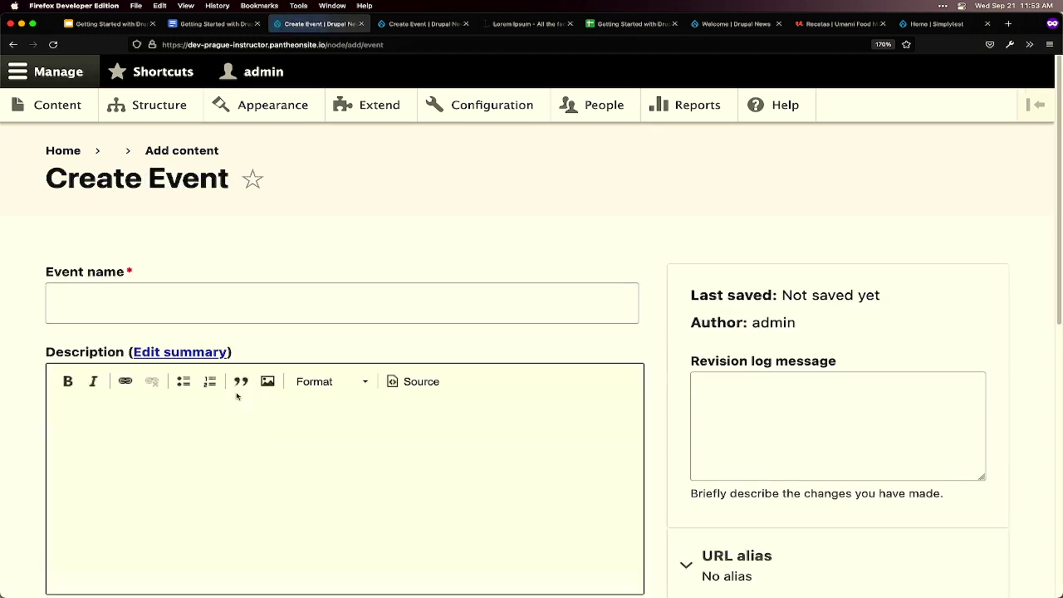
pyautogui.hotkey('ctrl', 'shift', 'Tab')
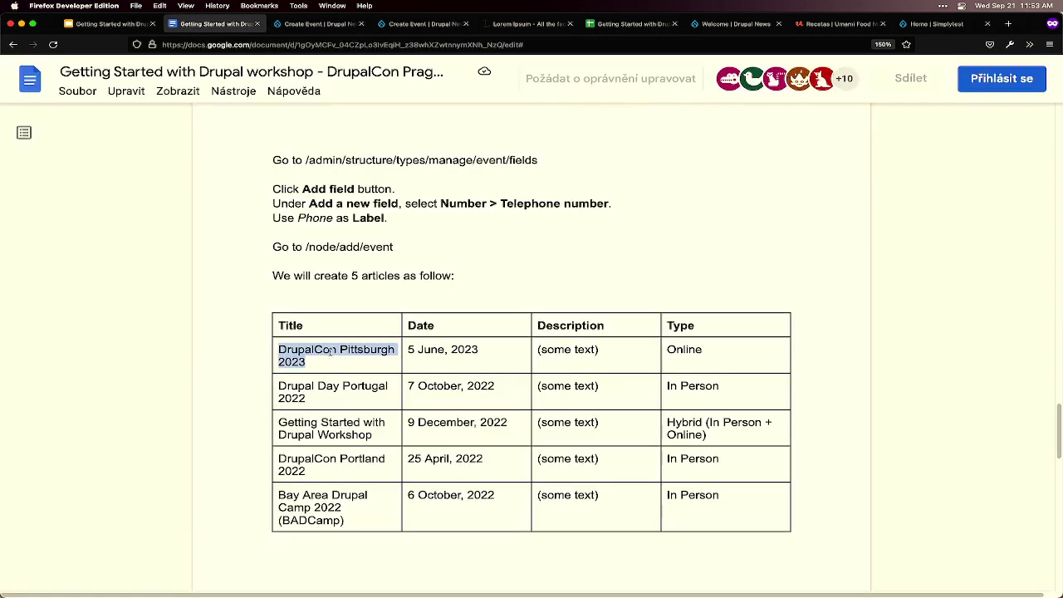
pyautogui.moveTo(321, 363); pyautogui.dragTo(280, 349)
pyautogui.hotkey('ctrl', 'c')
pyautogui.hotkey('ctrl', 'Tab')
pyautogui.click(155, 319)
pyautogui.hotkey('ctrl', 'v')
pyautogui.scroll(-1, 268, 387)
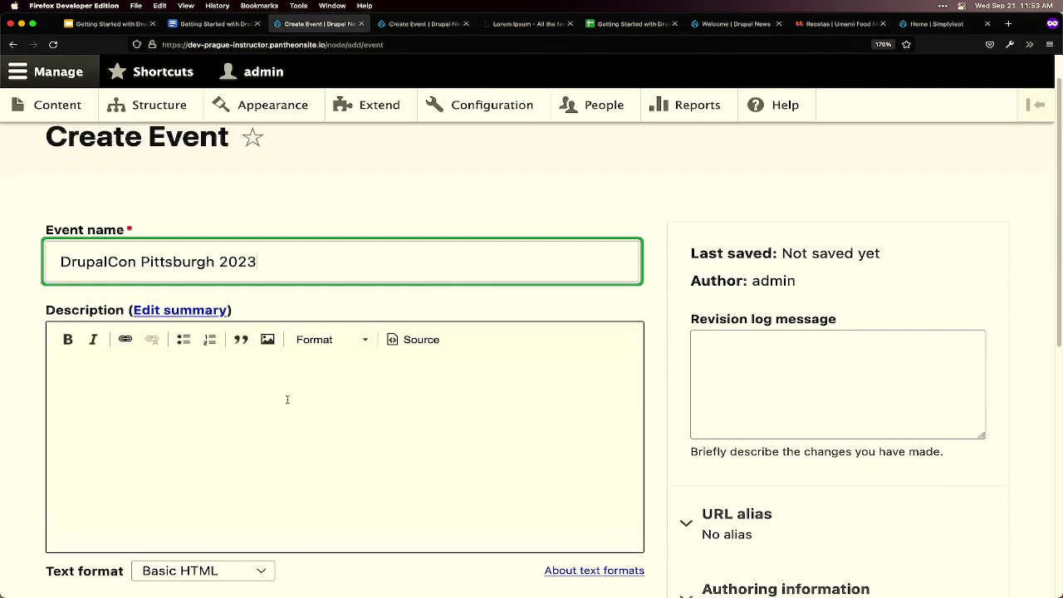
# - Paste two Lorem Ipsum paragraphs into the event Description
pyautogui.click(508, 23)
pyautogui.scroll(-3, 463, 441)
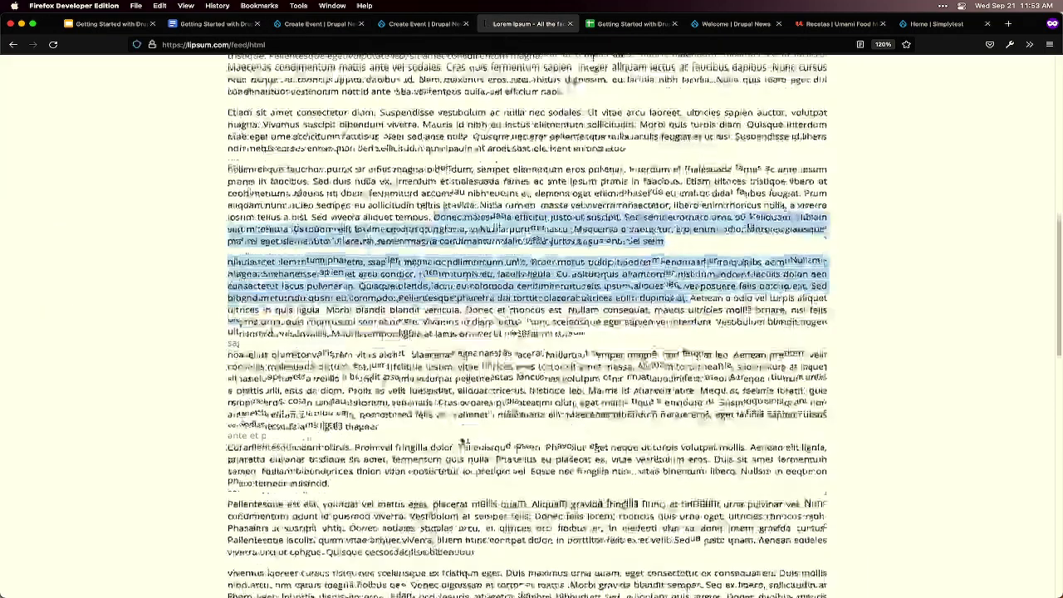
pyautogui.moveTo(229, 352); pyautogui.dragTo(405, 481)
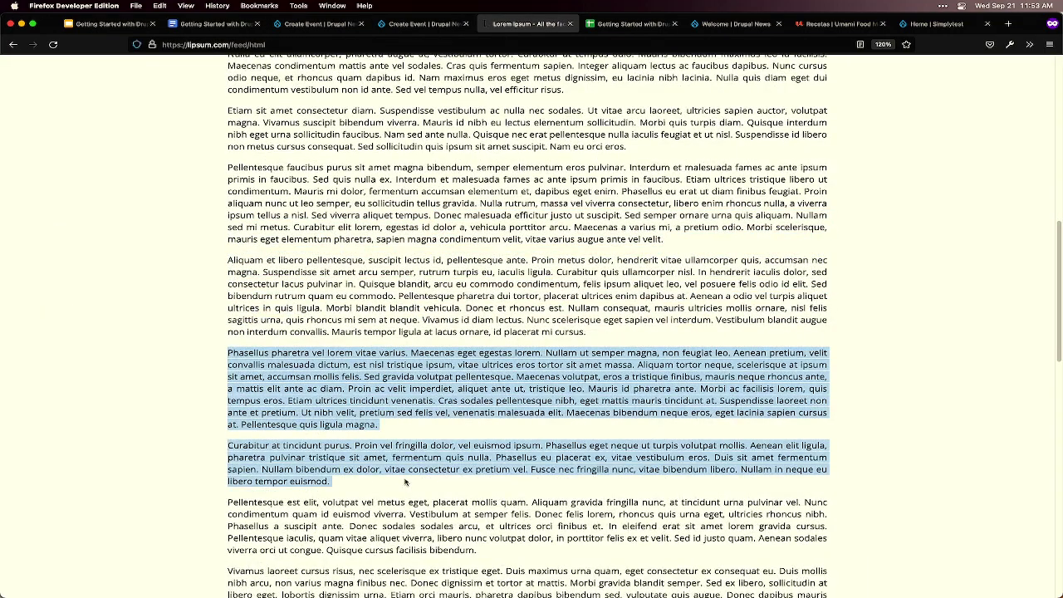
pyautogui.press('super+c')
pyautogui.hotkey('ctrl', 'shift', 'Tab')
pyautogui.click(240, 301)
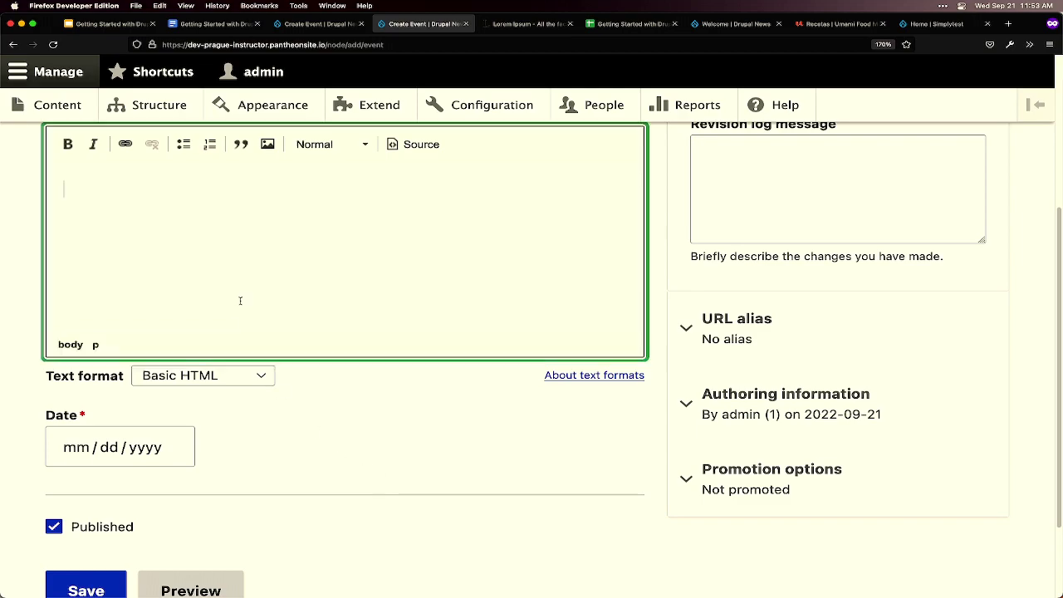
pyautogui.write('b')
pyautogui.press('super+a')
pyautogui.press('super+v')
pyautogui.scroll(-3, 148, 516)
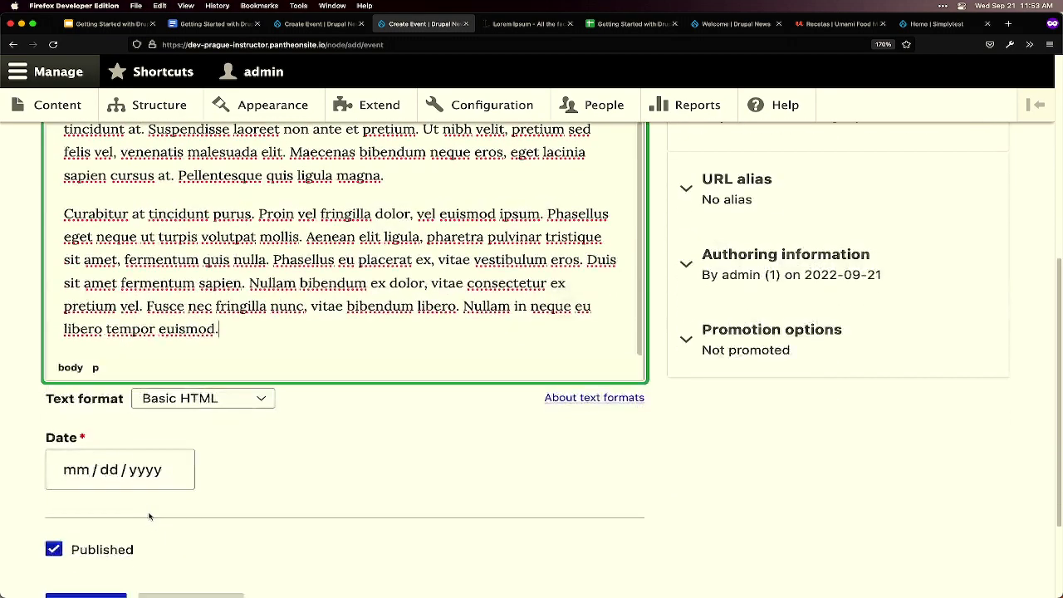
# - Close the empty duplicate Create Event tab
pyautogui.hotkey('ctrl', 'shift', 'Tab')
pyautogui.scroll(-5, 192, 512)
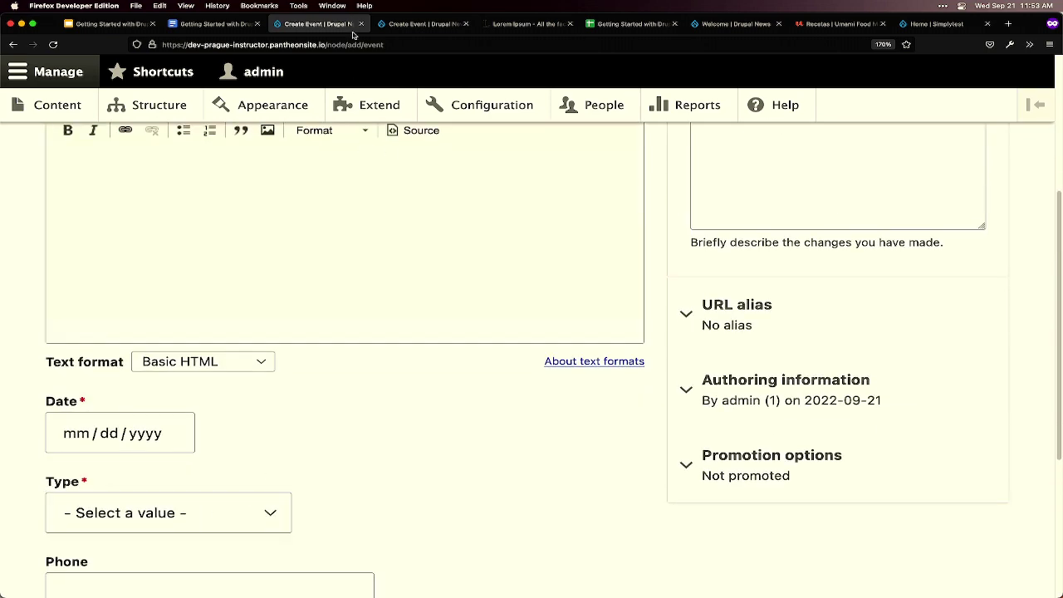
pyautogui.click(360, 24)
pyautogui.hotkey('ctrl', 'shift', 'Tab')
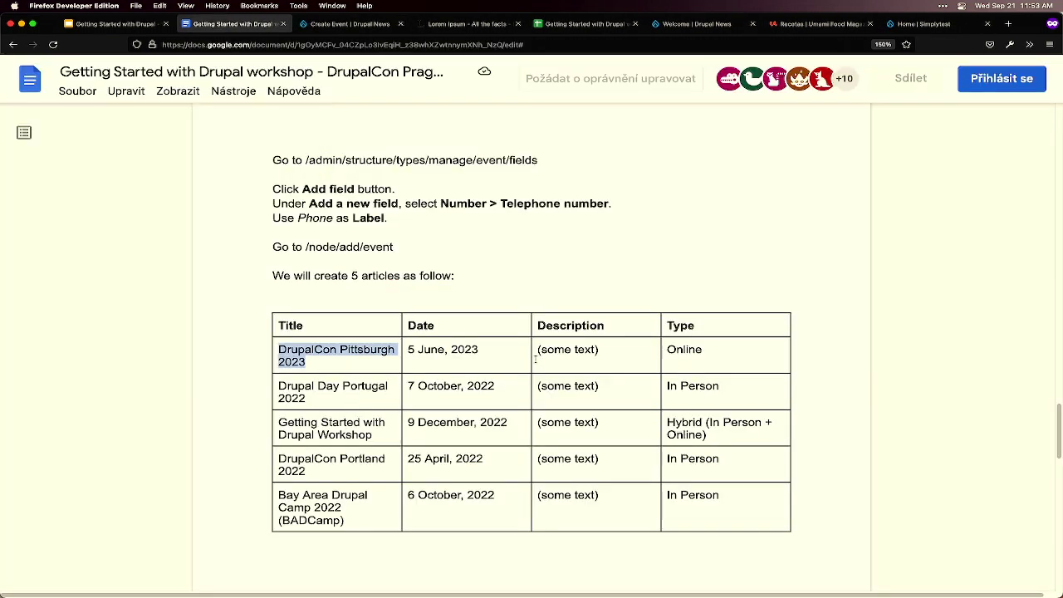
pyautogui.hotkey('ctrl', 'Tab')
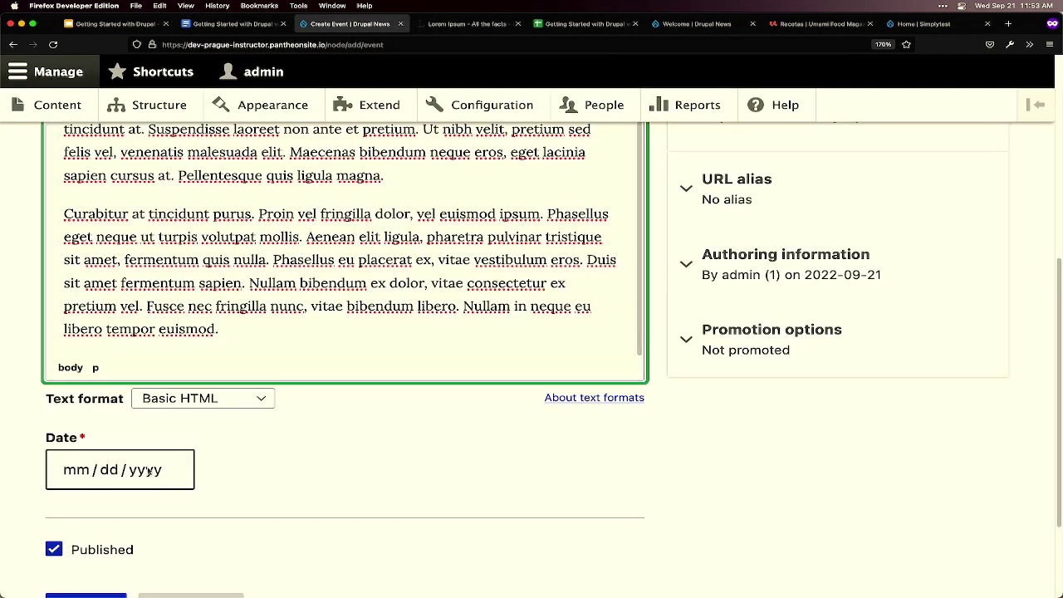
# - Advance the Date calendar four months and check the event date in the instructions
pyautogui.click(149, 472)
pyautogui.click(173, 345)
pyautogui.click(173, 345)
pyautogui.click(173, 344)
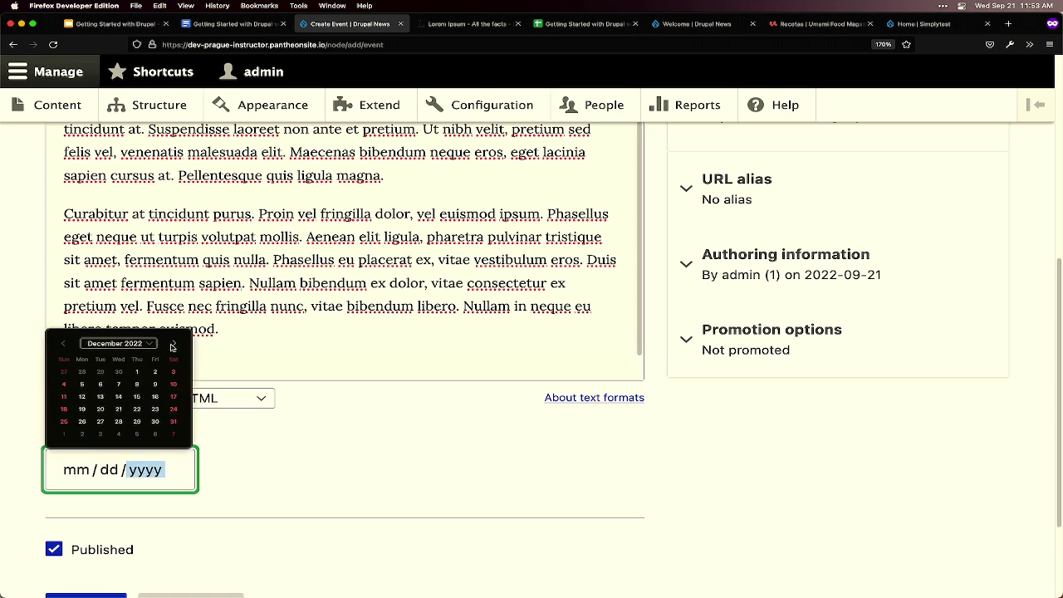
pyautogui.click(172, 344)
pyautogui.click(173, 345)
pyautogui.click(172, 345)
pyautogui.click(173, 344)
pyautogui.click(172, 344)
pyautogui.click(173, 345)
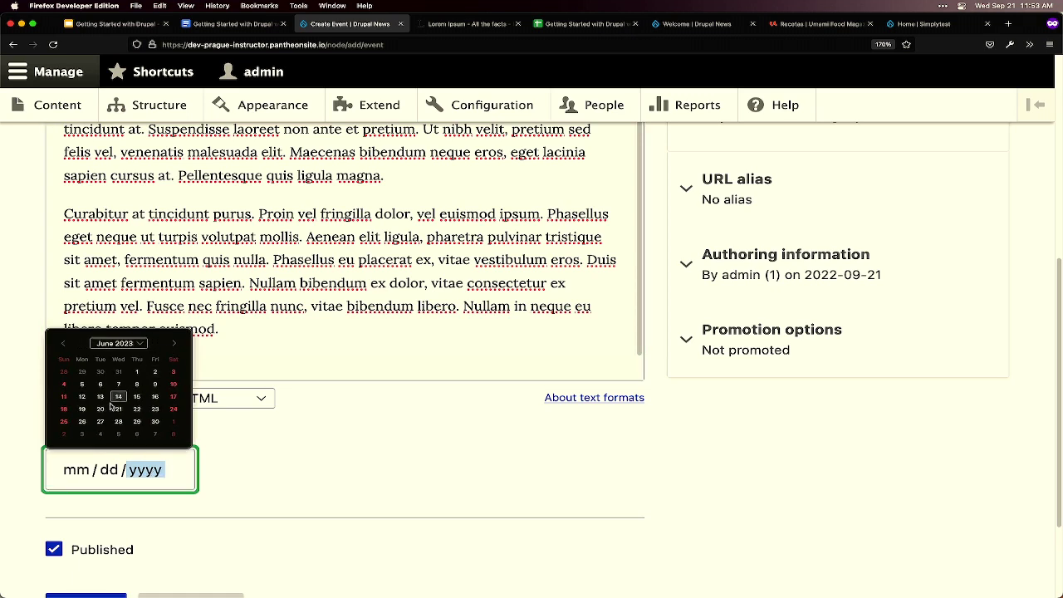
pyautogui.hotkey('ctrl', 'shift', 'Tab')
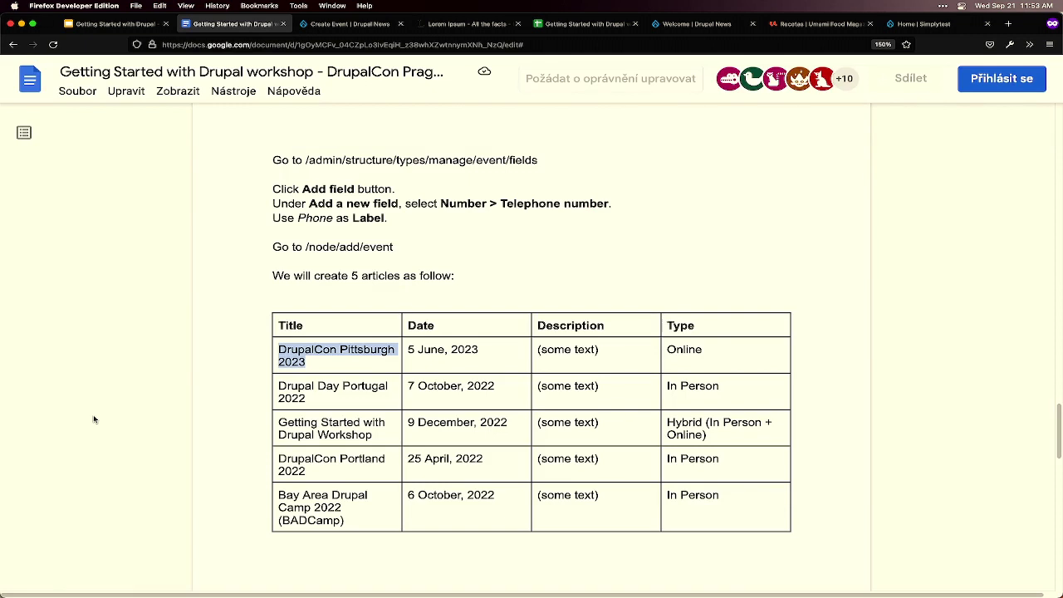
pyautogui.hotkey('ctrl', 'Tab')
# - Set the event Date to June 5, 2023 (06/05/2023)
pyautogui.click(178, 450)
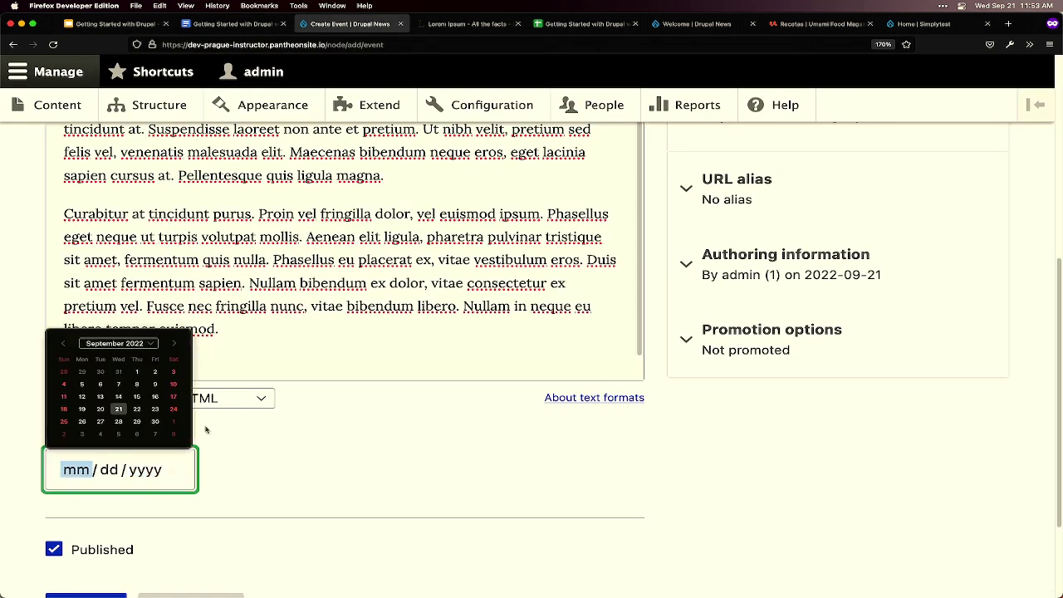
pyautogui.click(172, 344)
pyautogui.click(172, 345)
pyautogui.click(172, 344)
pyautogui.click(172, 344)
pyautogui.click(172, 345)
pyautogui.click(171, 344)
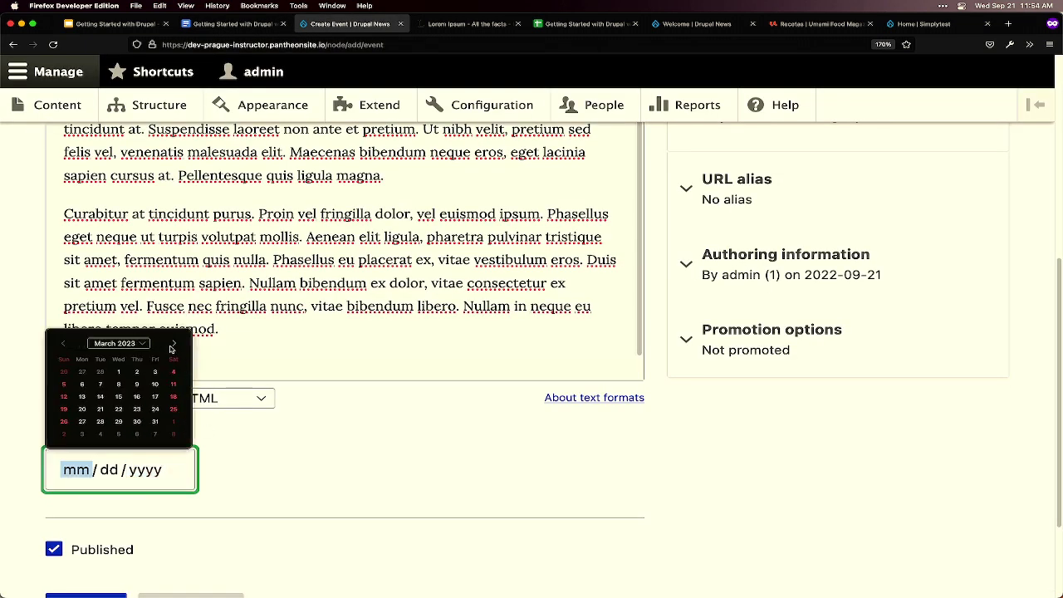
pyautogui.click(172, 345)
pyautogui.click(172, 345)
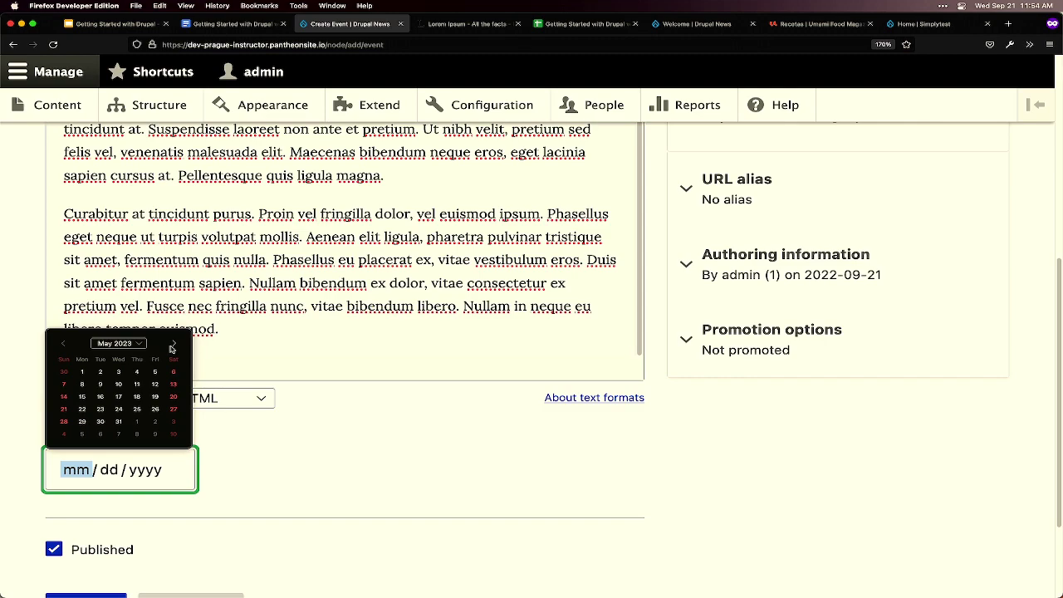
pyautogui.click(172, 345)
pyautogui.click(87, 386)
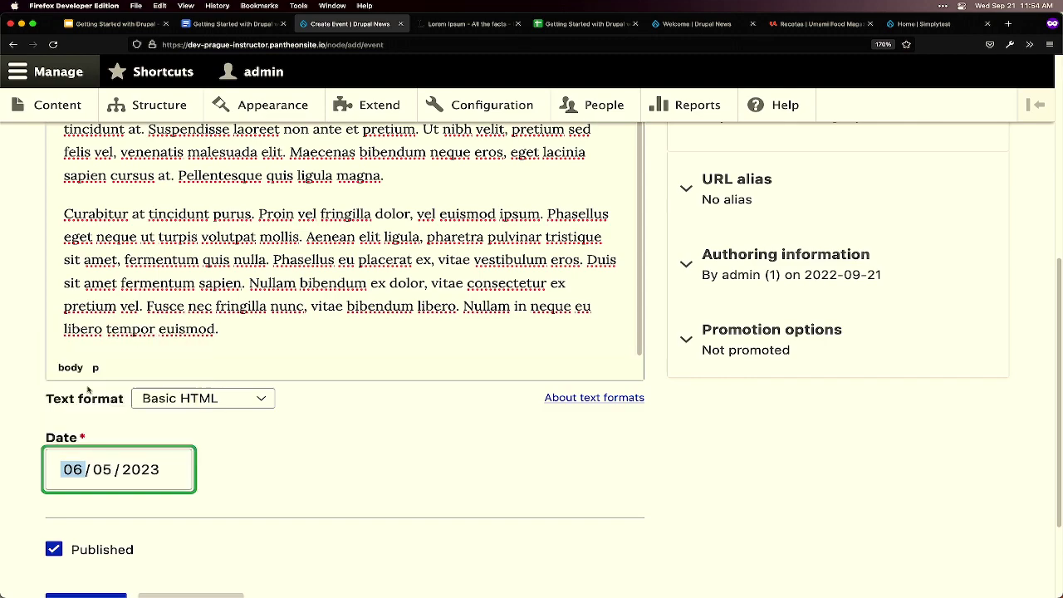
# - Review the form and select the page address to reload it
pyautogui.scroll(-3, 183, 453)
pyautogui.scroll(8, 135, 440)
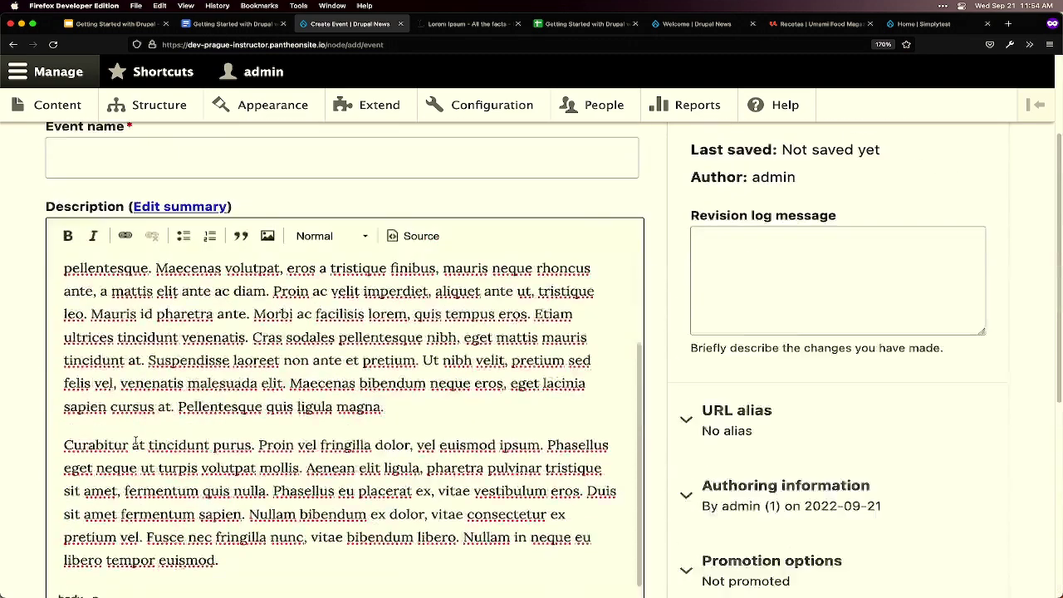
pyautogui.scroll(3, 136, 445)
pyautogui.scroll(-4, 135, 444)
pyautogui.scroll(4, 137, 440)
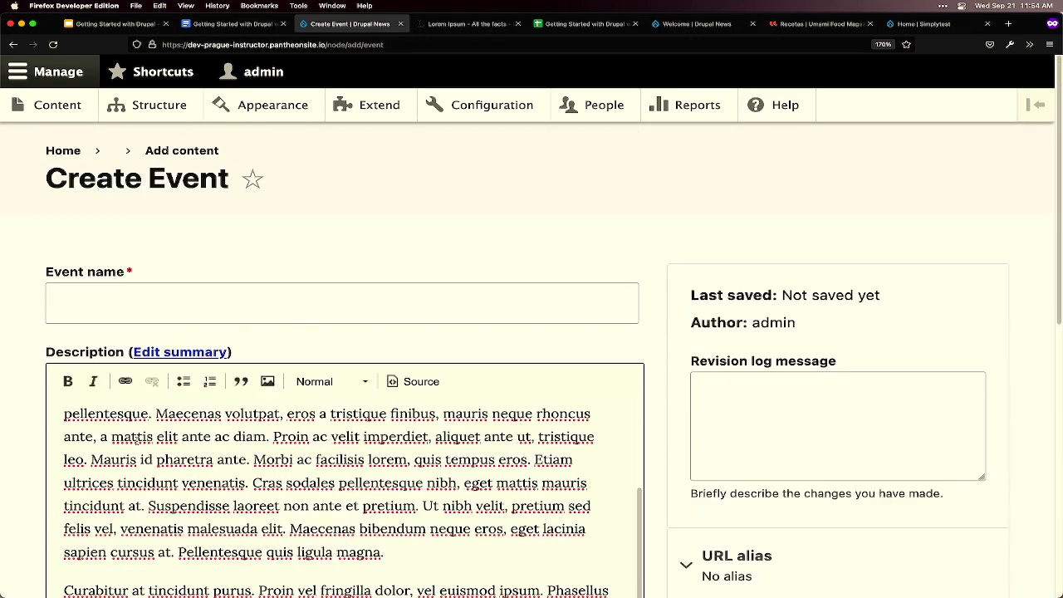
pyautogui.click(373, 44)
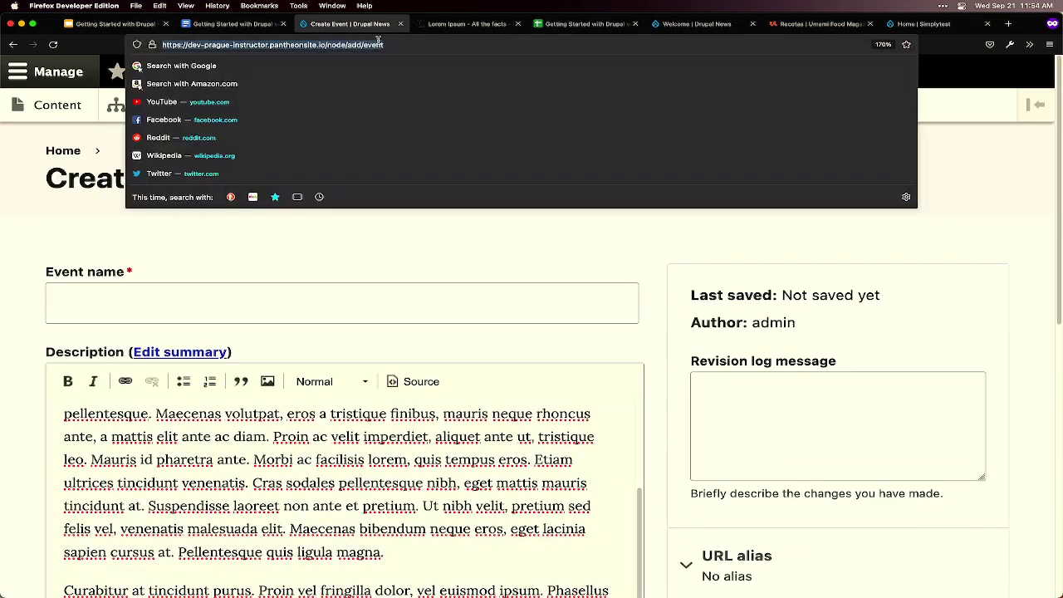
# - Reload the event form and paste 'DrupalCon Pittsburgh 2023' as the Event name
pyautogui.press('Escape')
pyautogui.press('Return')
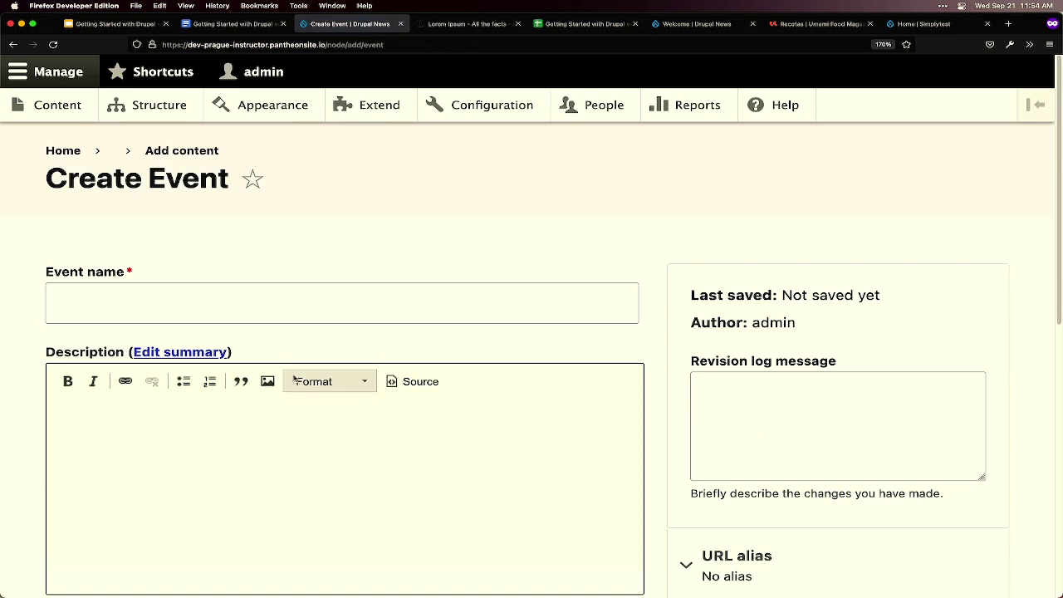
pyautogui.hotkey('ctrl', 'shift', 'Tab')
pyautogui.moveTo(305, 362); pyautogui.dragTo(291, 356)
pyautogui.hotkey('ctrl', 'c')
pyautogui.hotkey('ctrl', 'Tab')
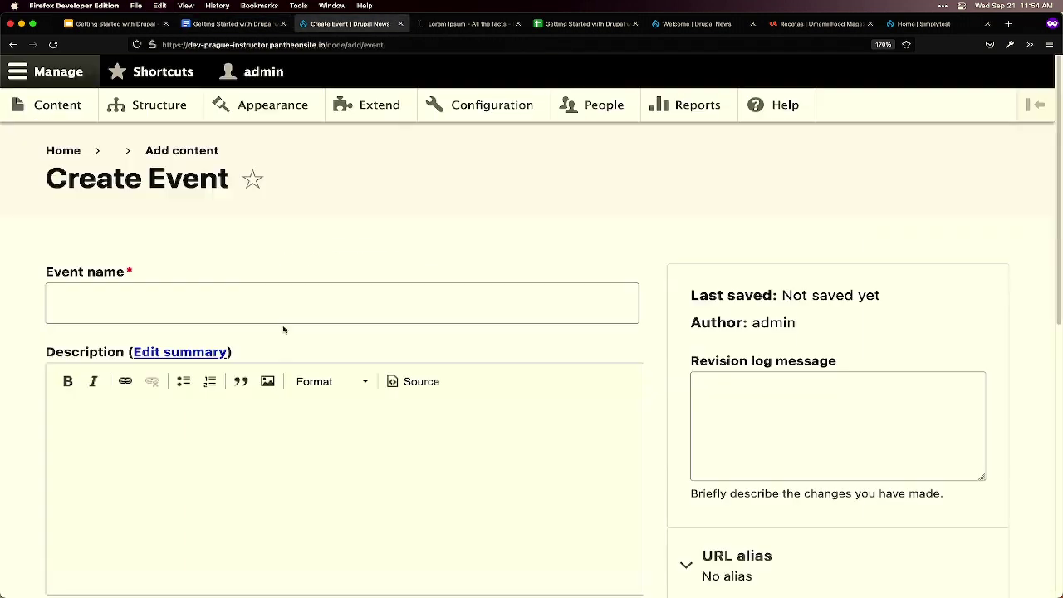
pyautogui.click(268, 297)
pyautogui.hotkey('ctrl', 'v')
# - Paste the Phasellus and Curabitur Lorem Ipsum paragraphs into Description
pyautogui.hotkey('ctrl', 'Tab')
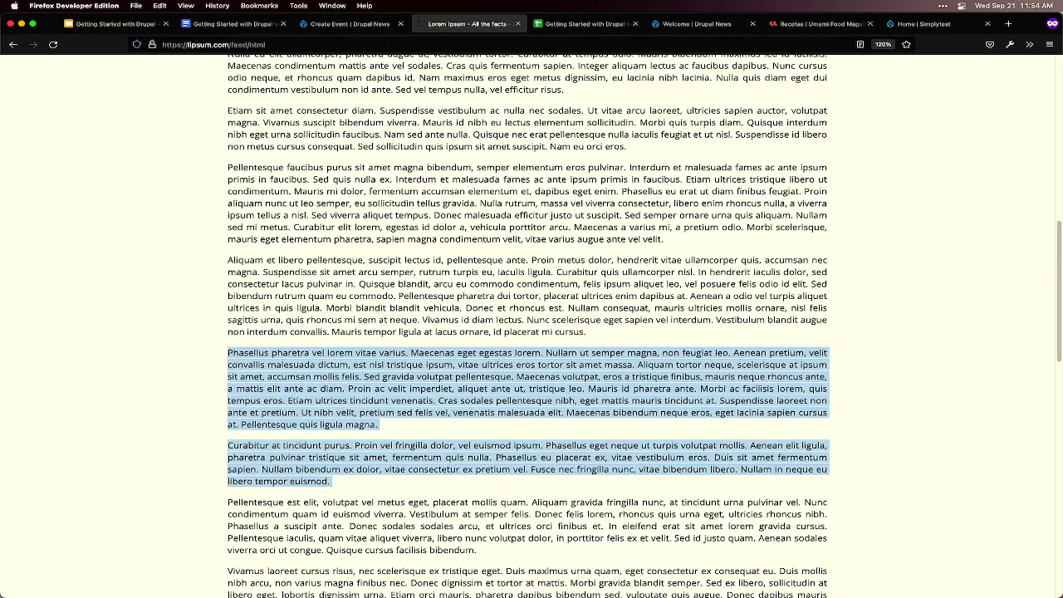
pyautogui.rightClick(362, 361)
pyautogui.click(362, 375)
pyautogui.click(362, 375)
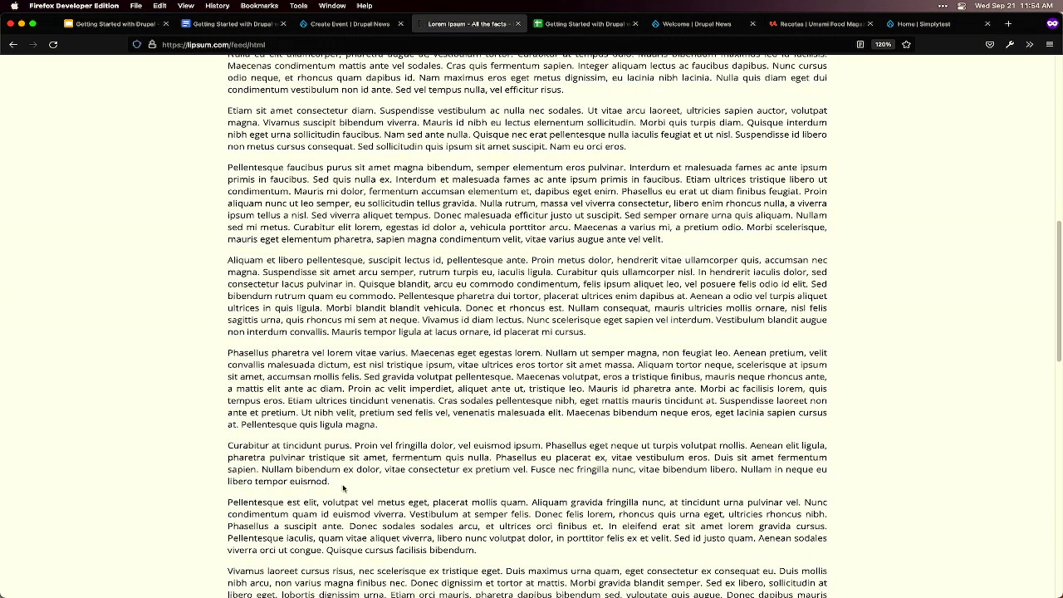
pyautogui.moveTo(342, 486); pyautogui.dragTo(223, 355)
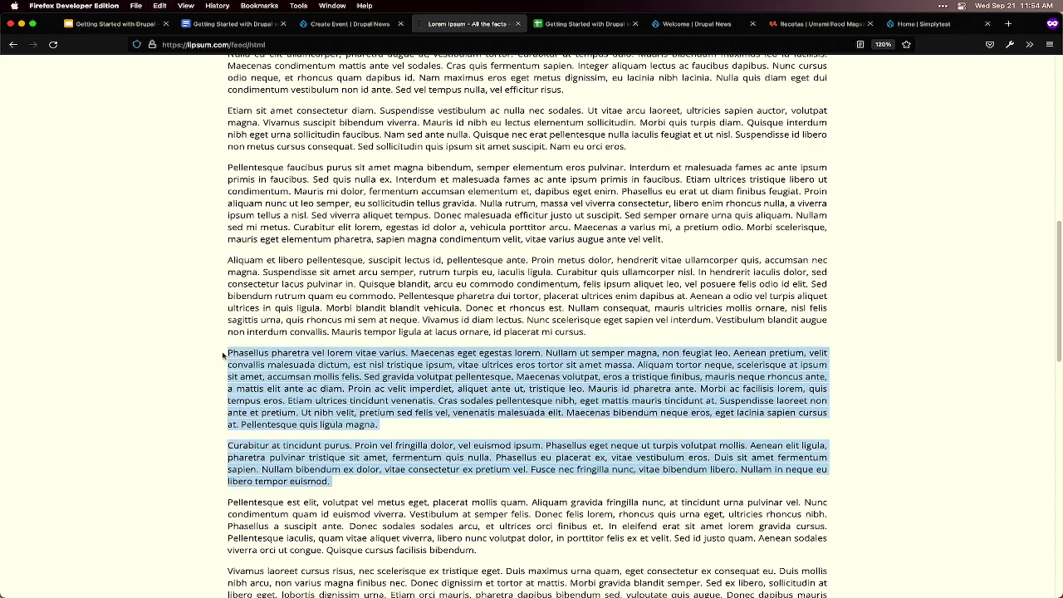
pyautogui.hotkey('ctrl', 'shift', 'Tab')
pyautogui.write('v')
pyautogui.press('super+v')
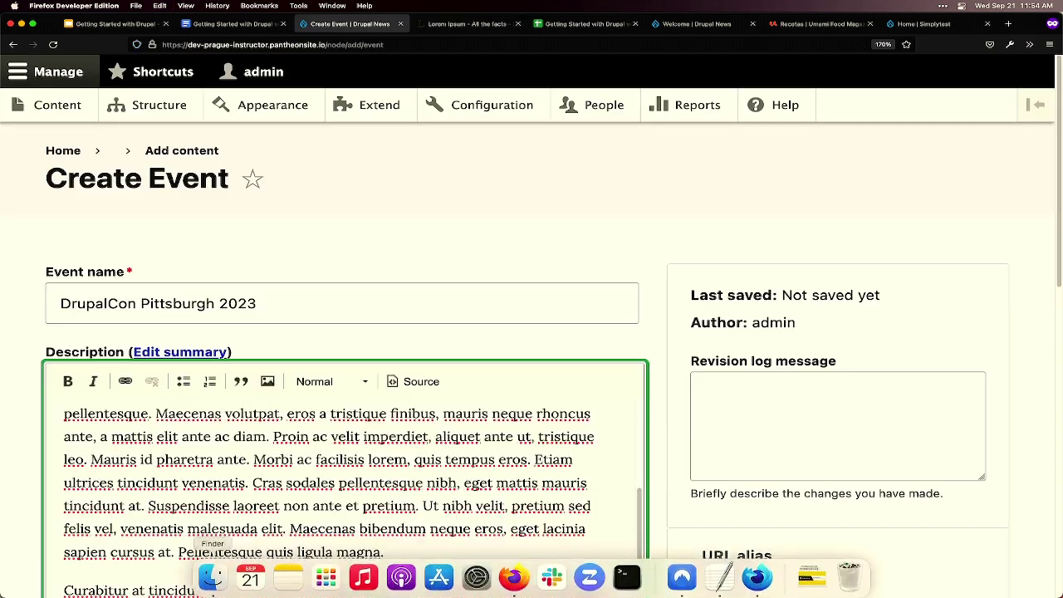
# - Set the event date to June 5, 2023
pyautogui.scroll(-5, 225, 407)
pyautogui.scroll(-2, 221, 421)
pyautogui.click(164, 429)
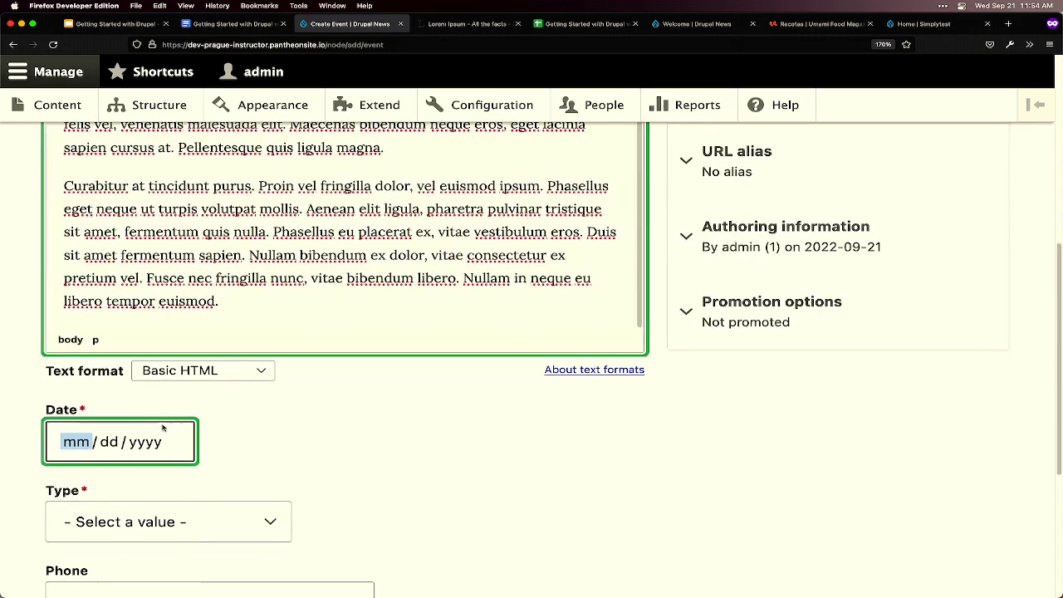
pyautogui.click(175, 475)
pyautogui.click(175, 475)
pyautogui.click(174, 475)
pyautogui.click(174, 476)
pyautogui.click(174, 475)
pyautogui.click(175, 476)
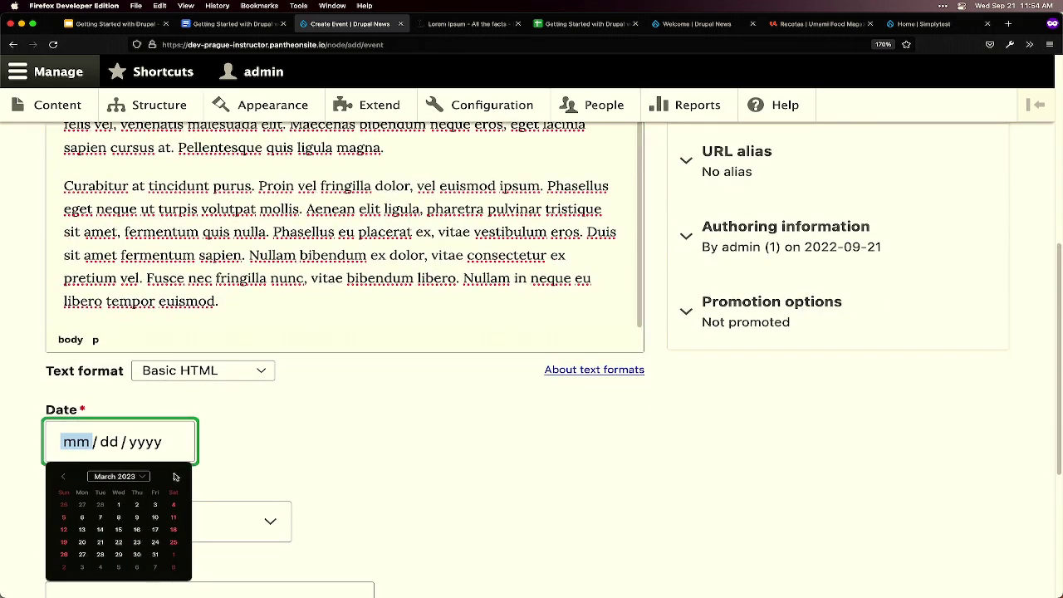
pyautogui.click(174, 475)
pyautogui.click(174, 476)
pyautogui.click(174, 476)
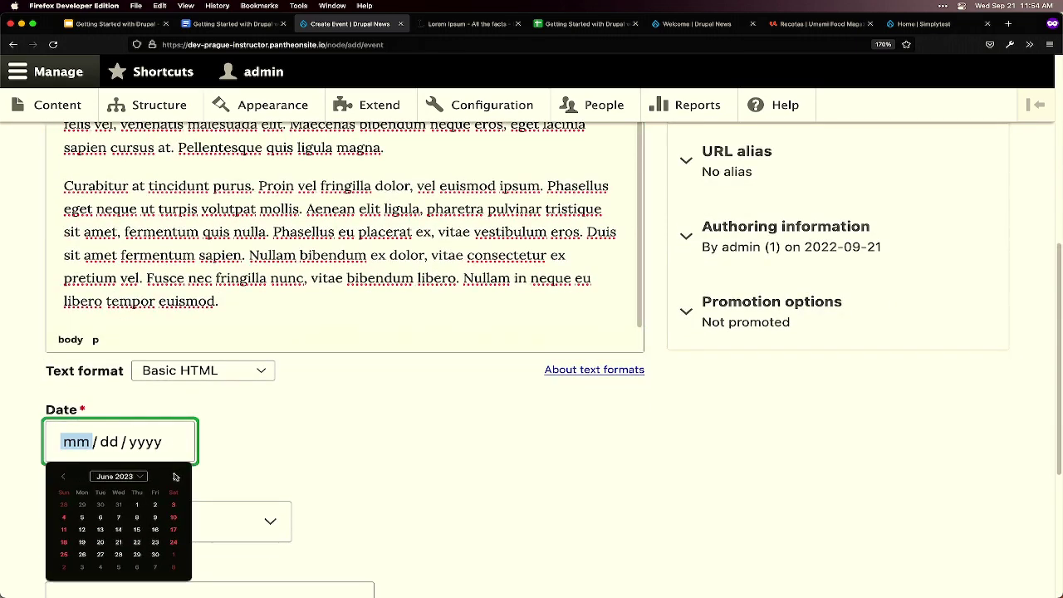
pyautogui.click(82, 517)
# - Set the event Type to Online after checking the workshop document
pyautogui.scroll(-2, 304, 504)
pyautogui.click(236, 459)
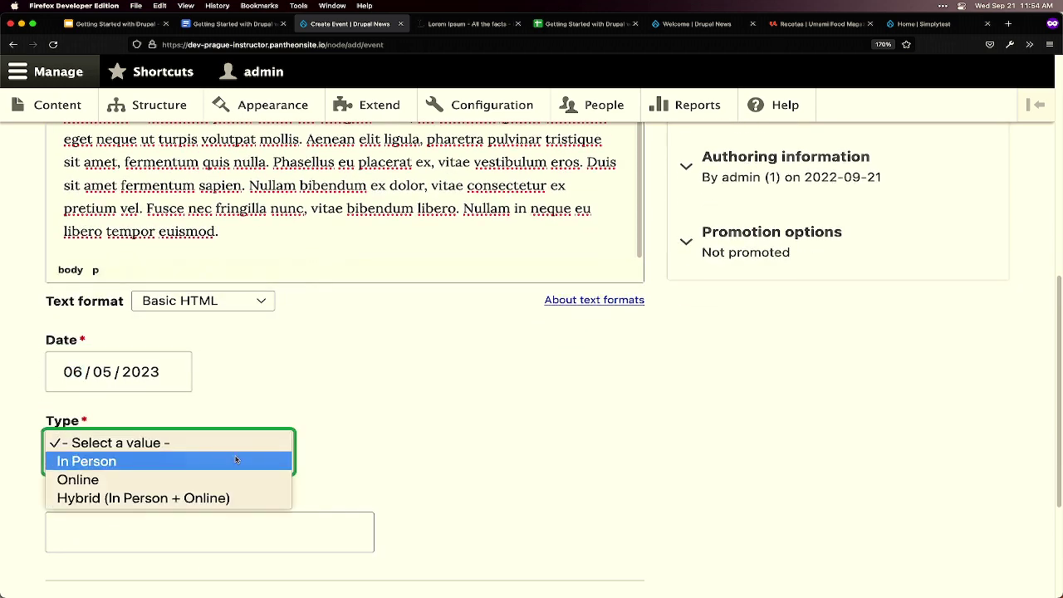
pyautogui.click(272, 461)
pyautogui.hotkey('ctrl', 'Tab')
pyautogui.hotkey('ctrl', 'shift', 'Tab')
pyautogui.hotkey('ctrl', 'shift', 'Tab')
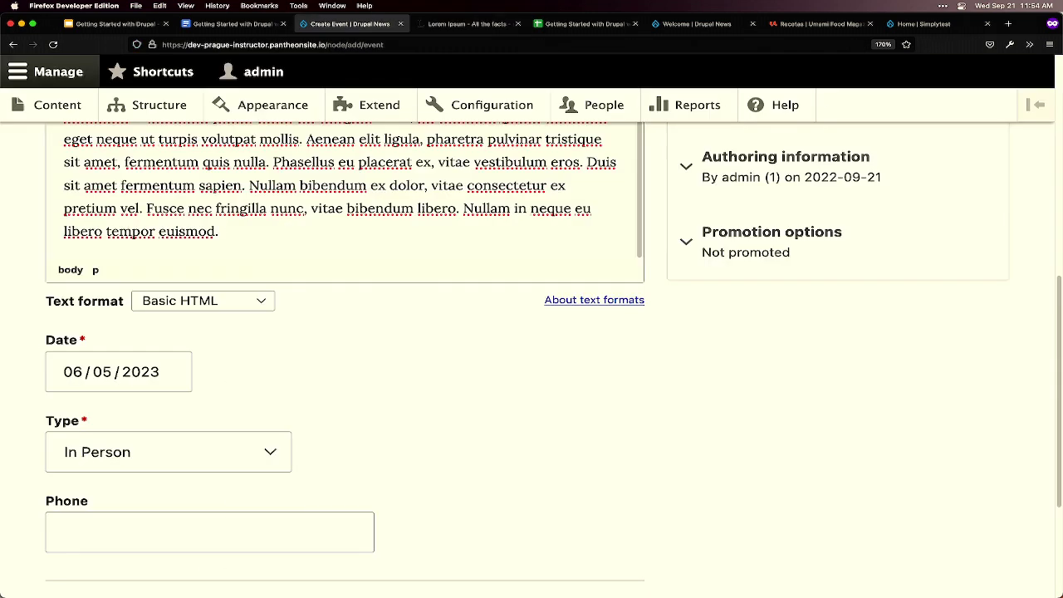
pyautogui.hotkey('ctrl', 'Tab')
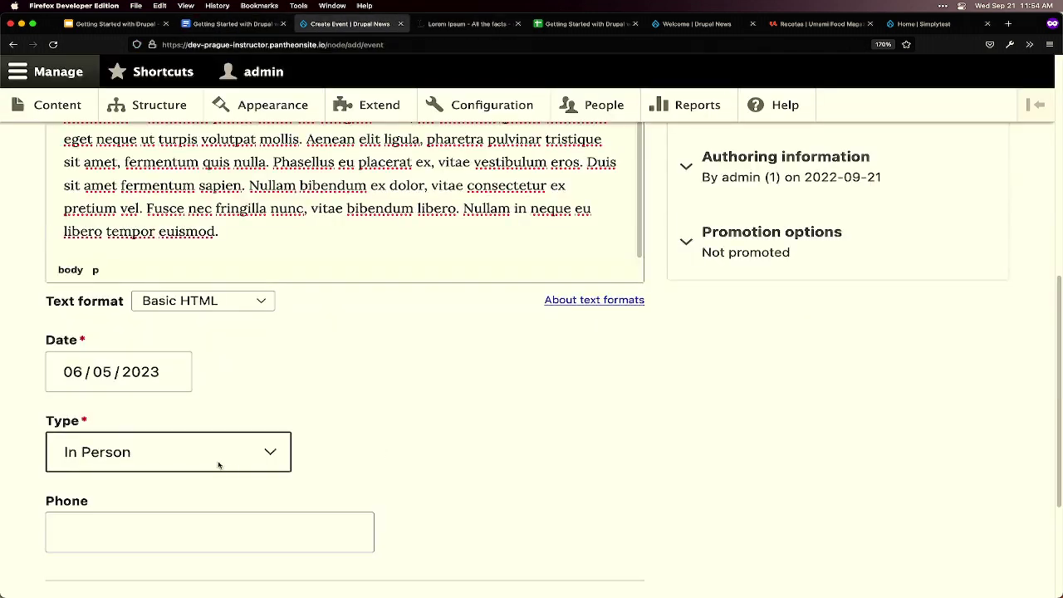
pyautogui.click(219, 463)
pyautogui.press('Escape')
pyautogui.hotkey('ctrl', 'shift', 'Tab')
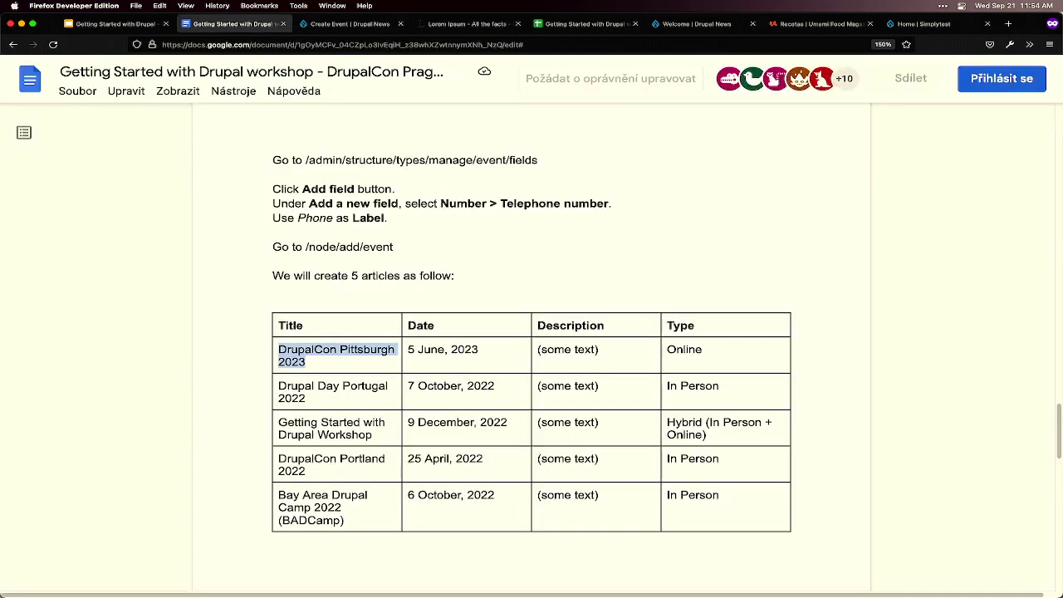
pyautogui.hotkey('ctrl', 'Tab')
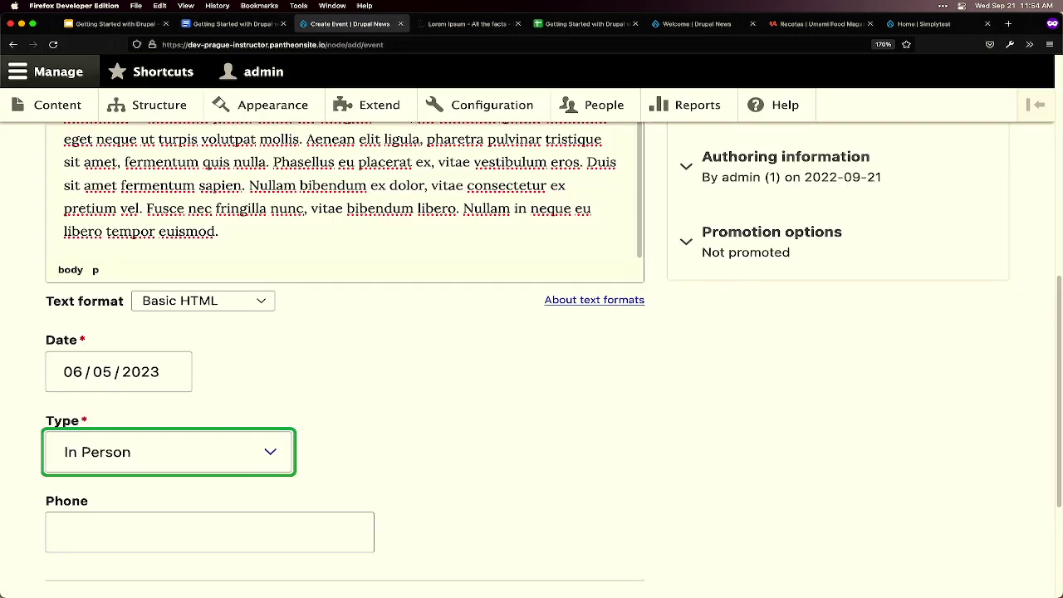
pyautogui.click(228, 452)
pyautogui.click(218, 459)
# - Enter Phone 800-DRUPALCON and save the event
pyautogui.click(271, 520)
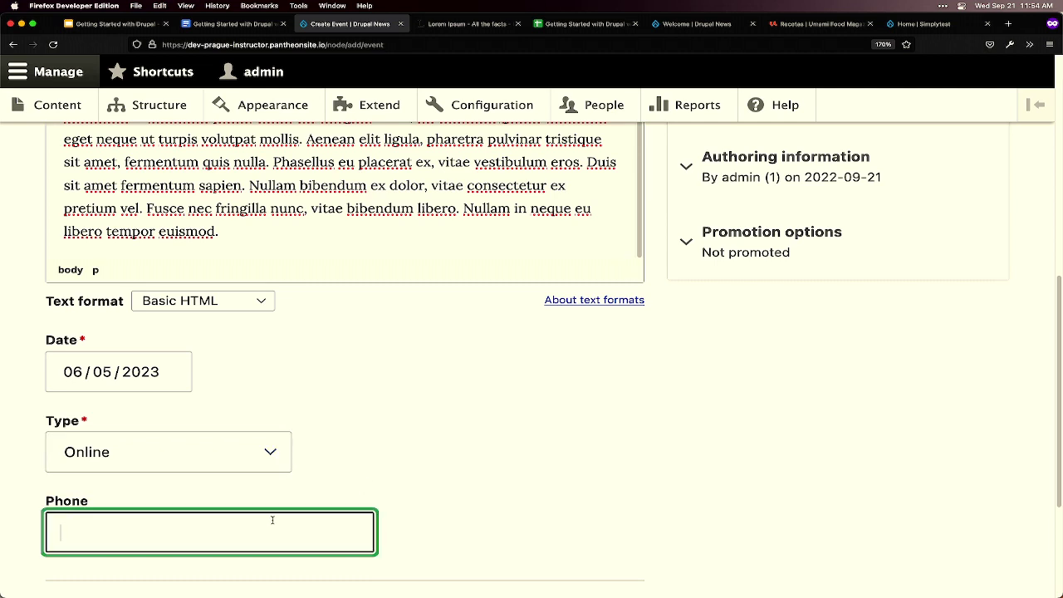
pyautogui.hotkey('ctrl', 'shift', 'Tab')
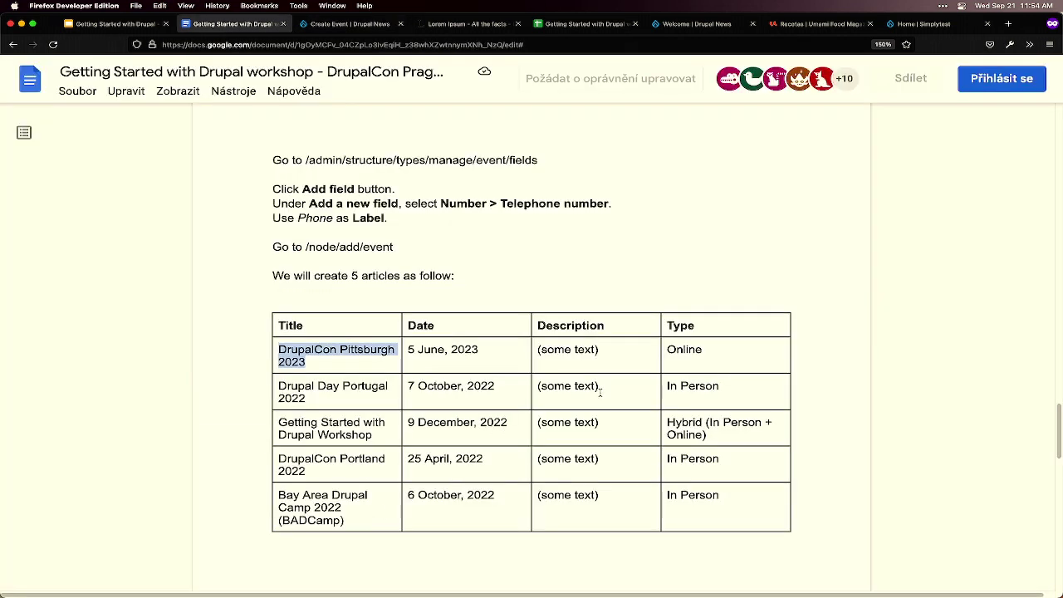
pyautogui.hotkey('ctrl', 'Tab')
pyautogui.write('800-DRUPA')
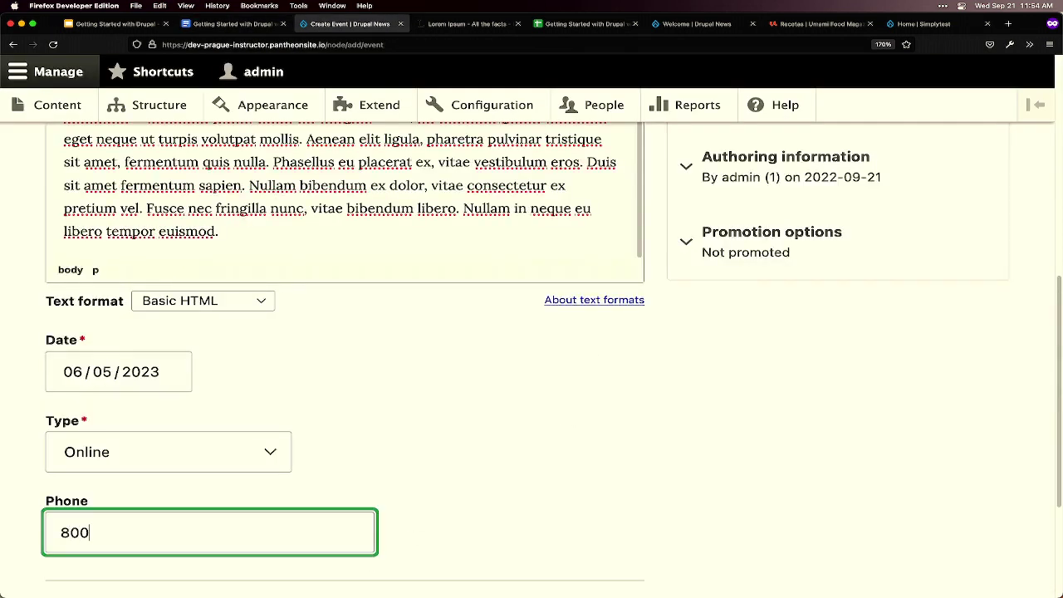
pyautogui.moveTo(365, 590)
pyautogui.write('LCON')
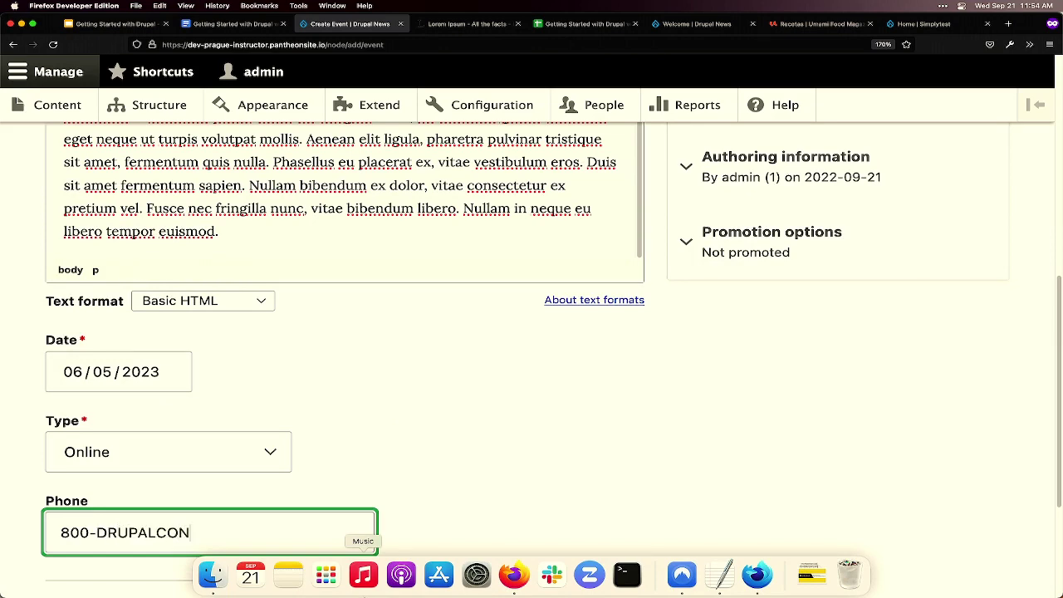
pyautogui.scroll(-5, 535, 432)
pyautogui.click(82, 496)
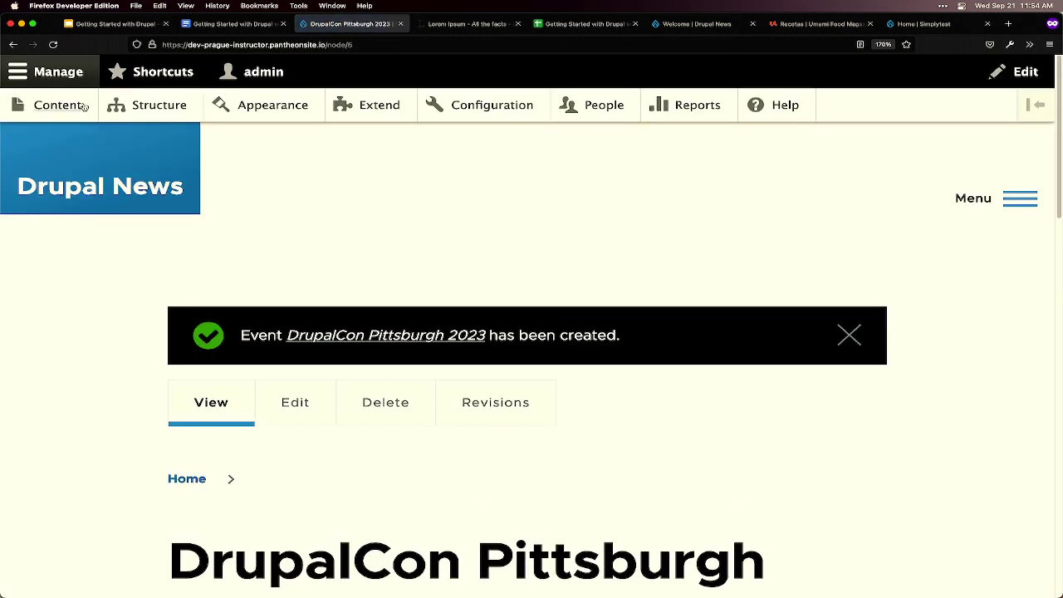
# - Start a new Event named 'Drupal Day Portugal 2022', copied from the workshop document
pyautogui.click(51, 105)
pyautogui.click(132, 317)
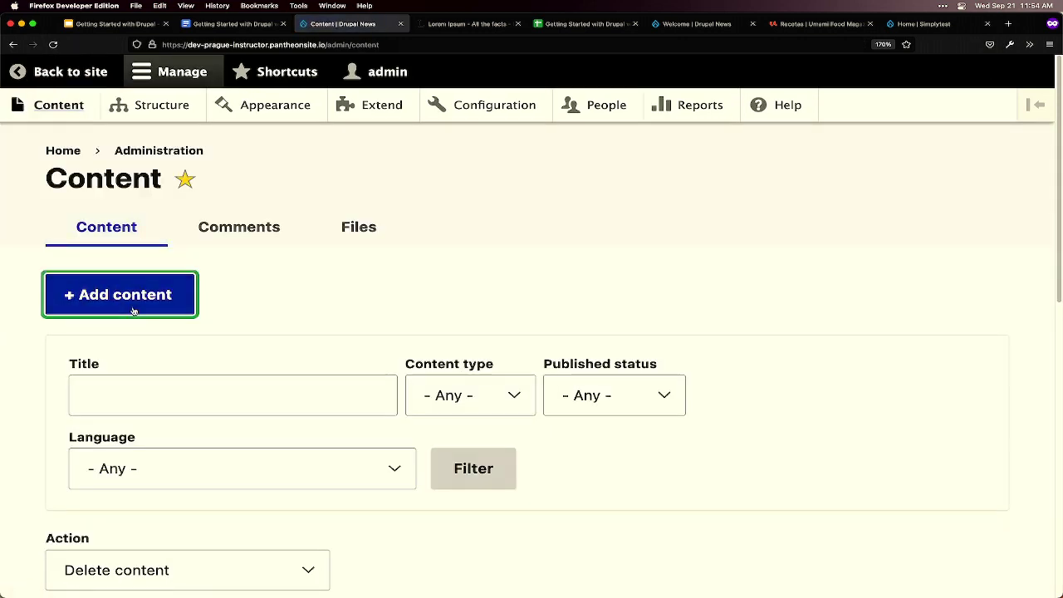
pyautogui.hotkey('ctrl', 'shift', 'Tab')
pyautogui.tripleClick(280, 387)
pyautogui.press('super+c')
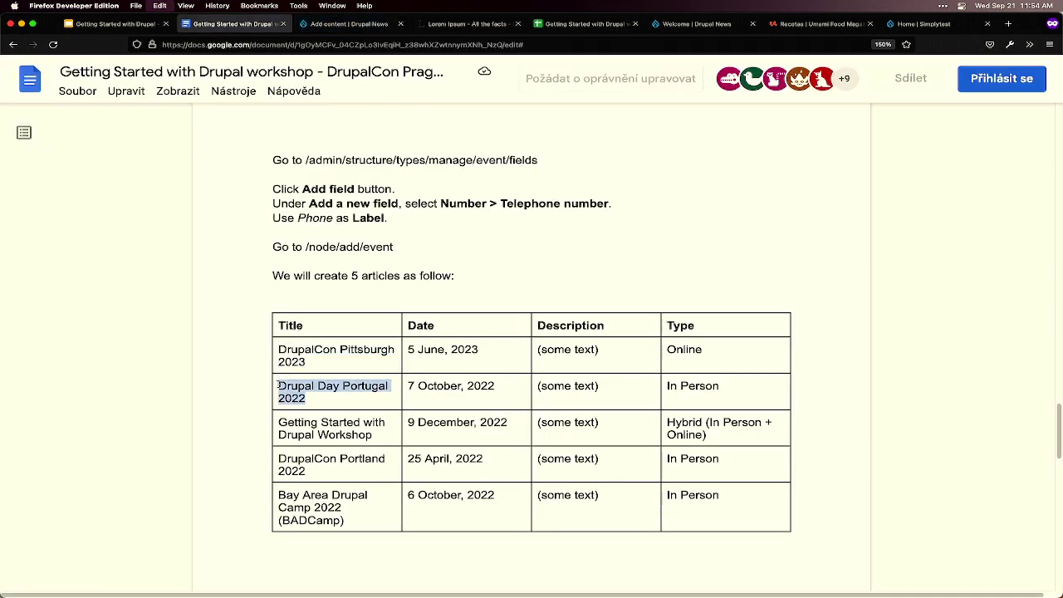
pyautogui.hotkey('ctrl', 'Tab')
pyautogui.click(126, 412)
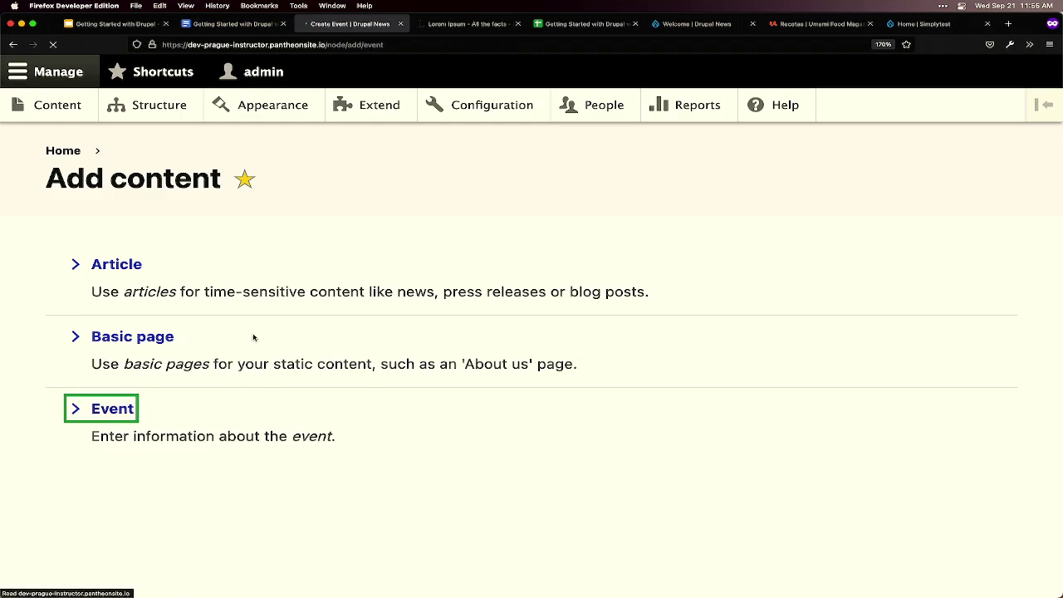
pyautogui.click(185, 314)
pyautogui.press('super+v')
# - Paste two Lorem Ipsum paragraphs into the Description
pyautogui.hotkey('ctrl', 'Tab')
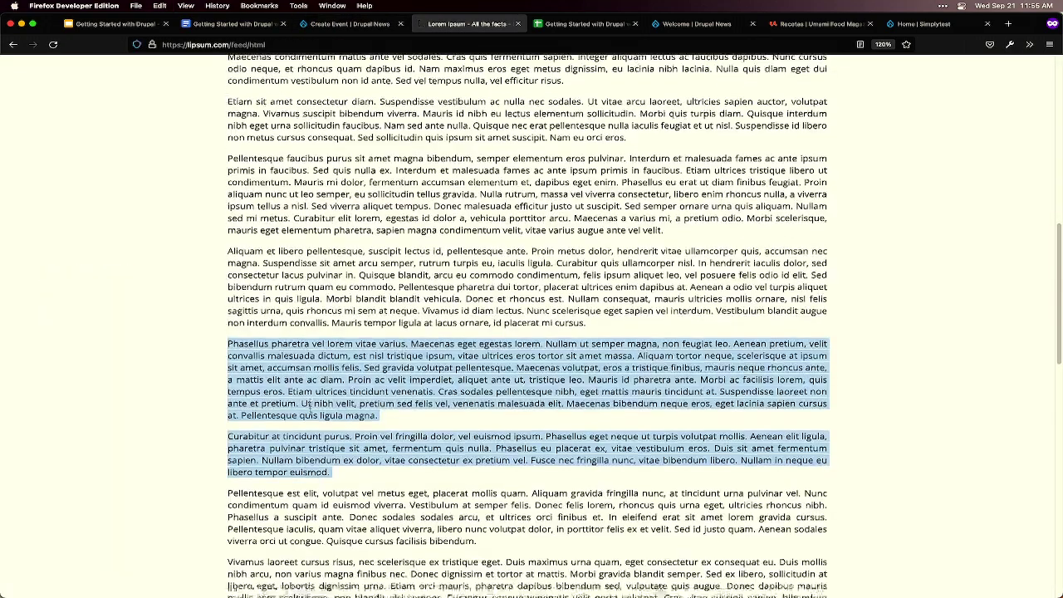
pyautogui.scroll(-4, 220, 332)
pyautogui.moveTo(530, 450); pyautogui.dragTo(220, 336)
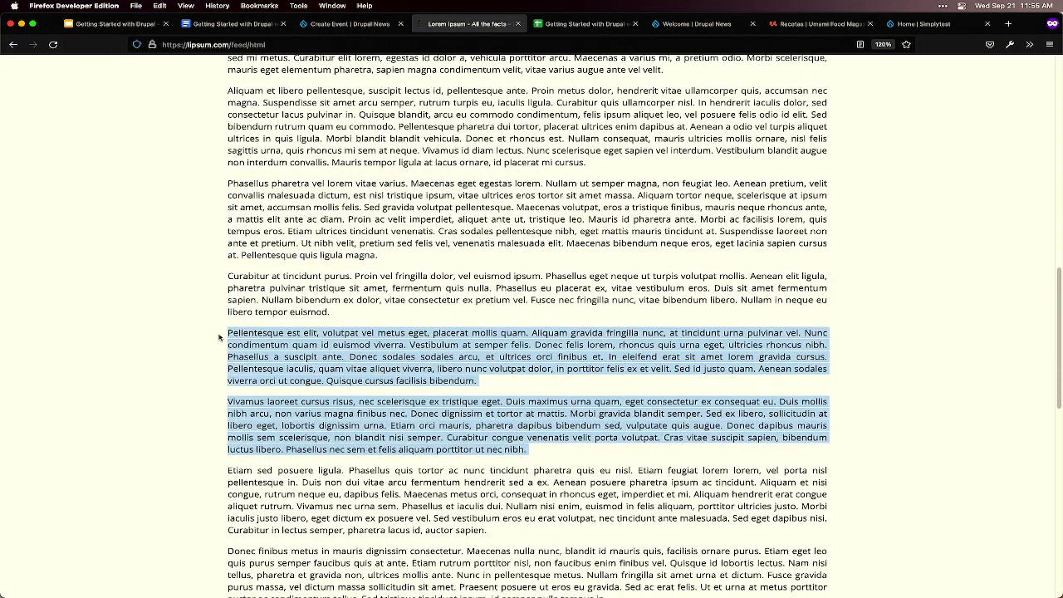
pyautogui.press('super+c')
pyautogui.hotkey('ctrl', 'shift', 'Tab')
pyautogui.click(280, 432)
pyautogui.press('super+v')
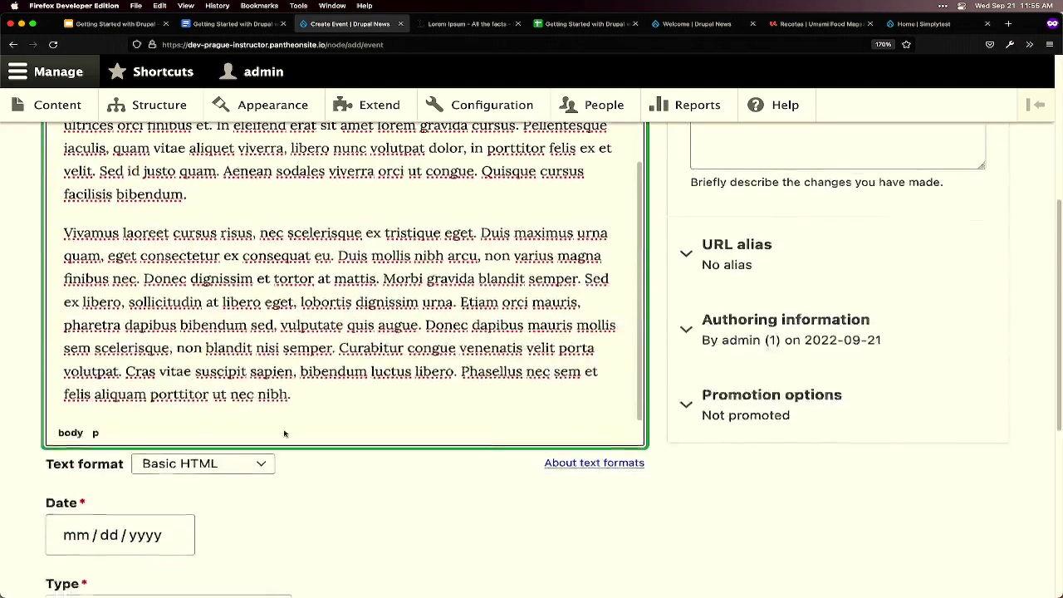
# - Set the date to October 7, 2022 and the Type to In Person
pyautogui.hotkey('ctrl', 'shift', 'Tab')
pyautogui.hotkey('ctrl', 'Tab')
pyautogui.click(116, 400)
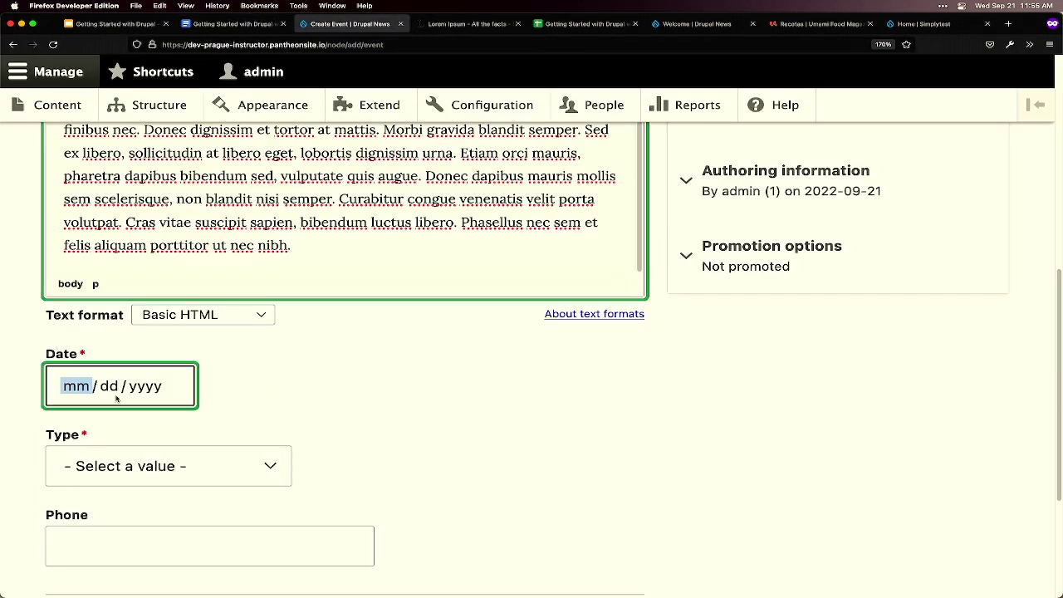
pyautogui.click(173, 421)
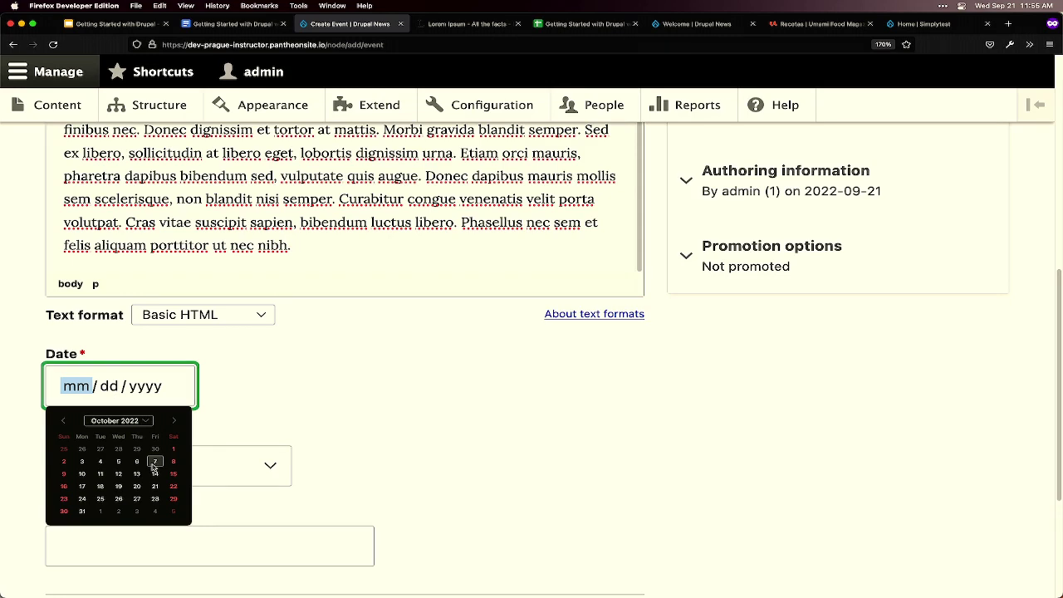
pyautogui.click(154, 461)
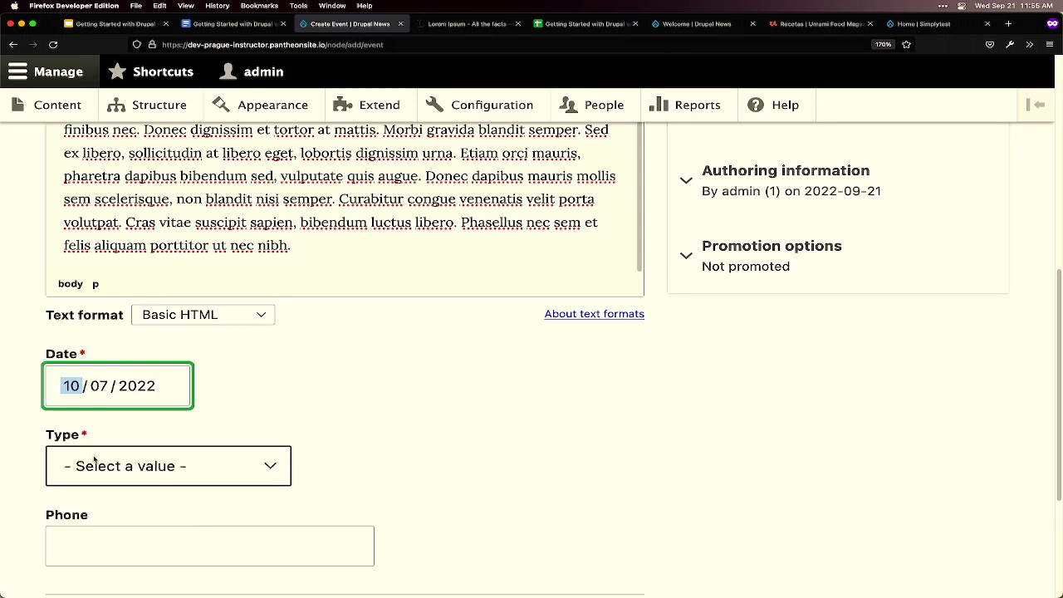
pyautogui.click(98, 463)
pyautogui.click(103, 480)
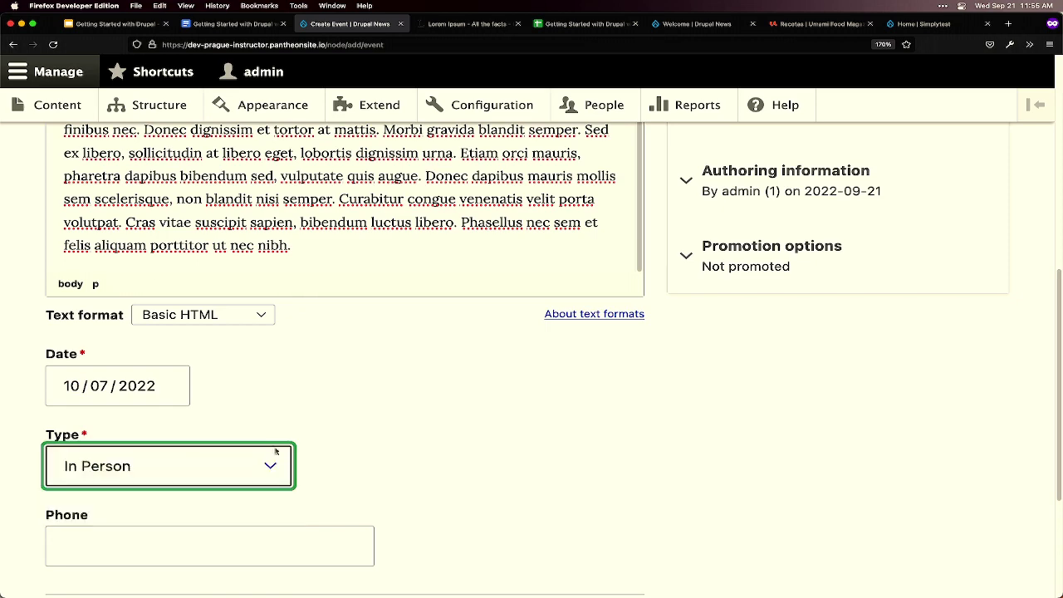
pyautogui.scroll(-4, 107, 511)
# - Copy the next title, 'Getting Started with Drupal Workshop', from the planning document
pyautogui.hotkey('ctrl', 'shift', 'Tab')
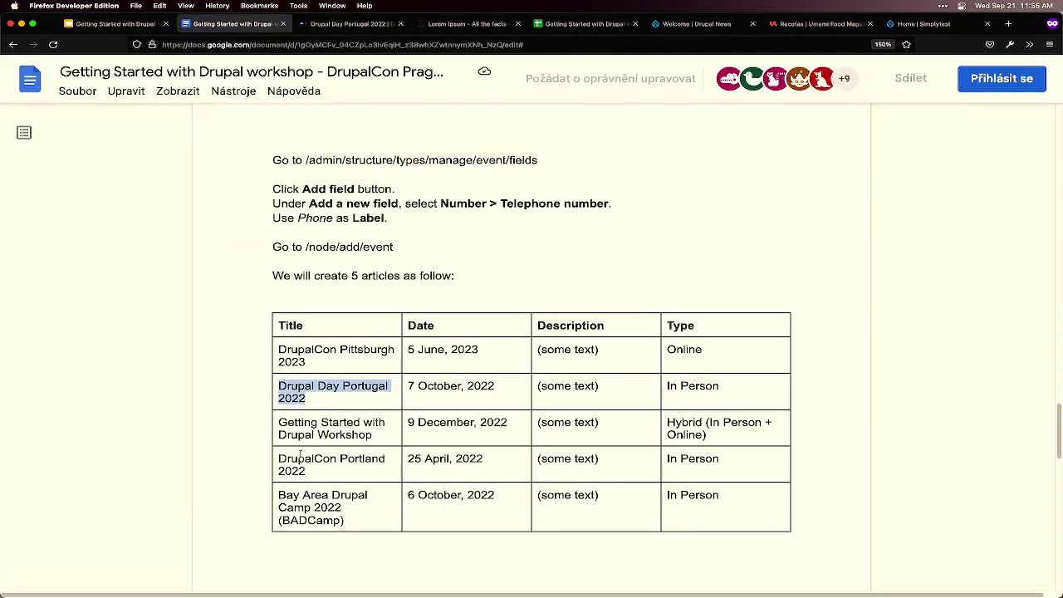
pyautogui.moveTo(374, 435); pyautogui.dragTo(283, 425)
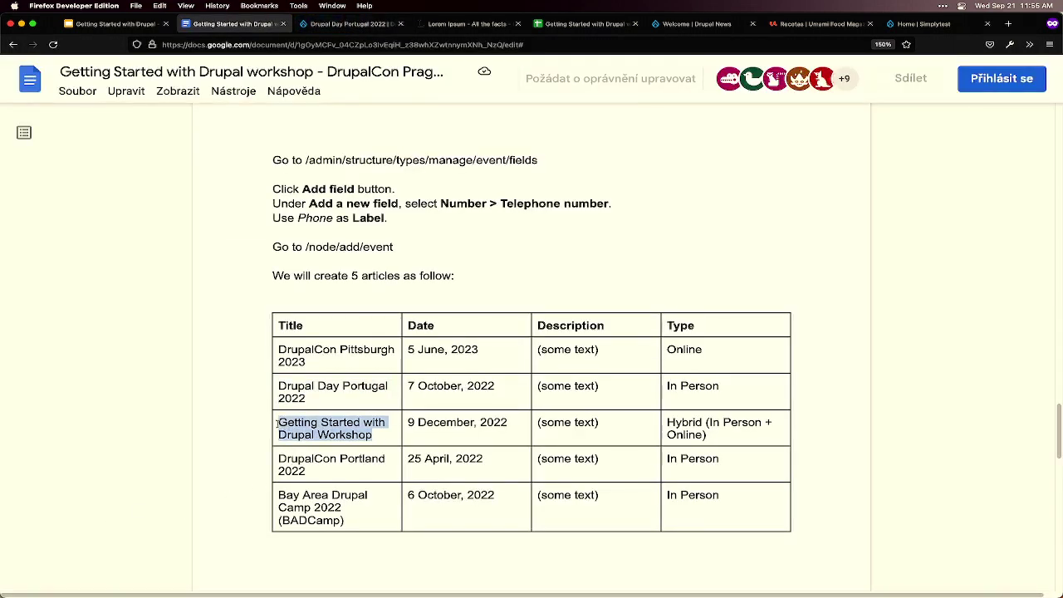
pyautogui.press('super+c')
pyautogui.hotkey('ctrl', 'Tab')
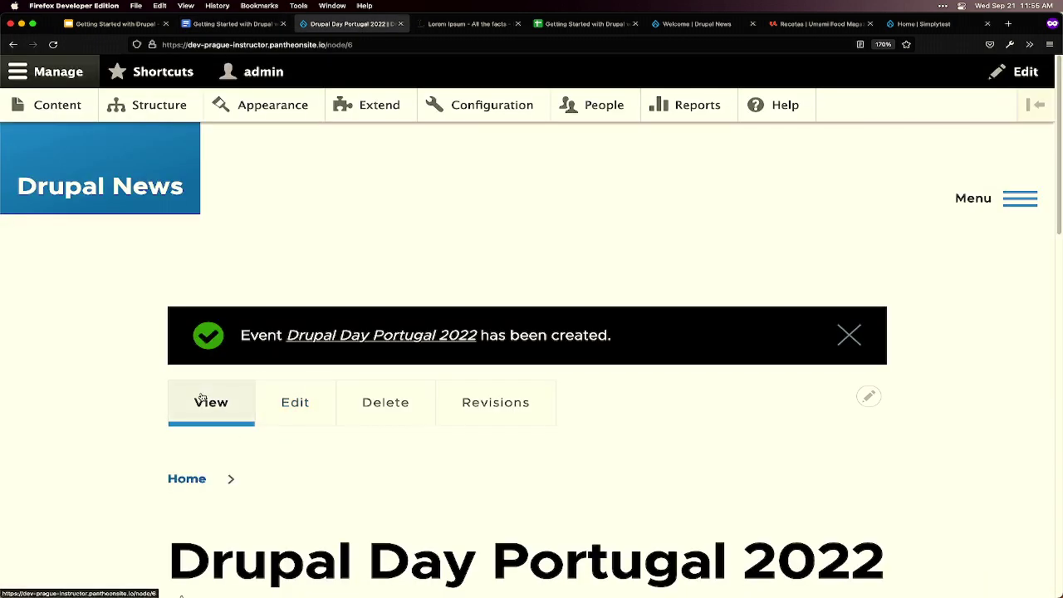
# - Start a new Event named 'Getting Started with Drupal Workshop' from the pasted title
pyautogui.click(53, 106)
pyautogui.click(120, 295)
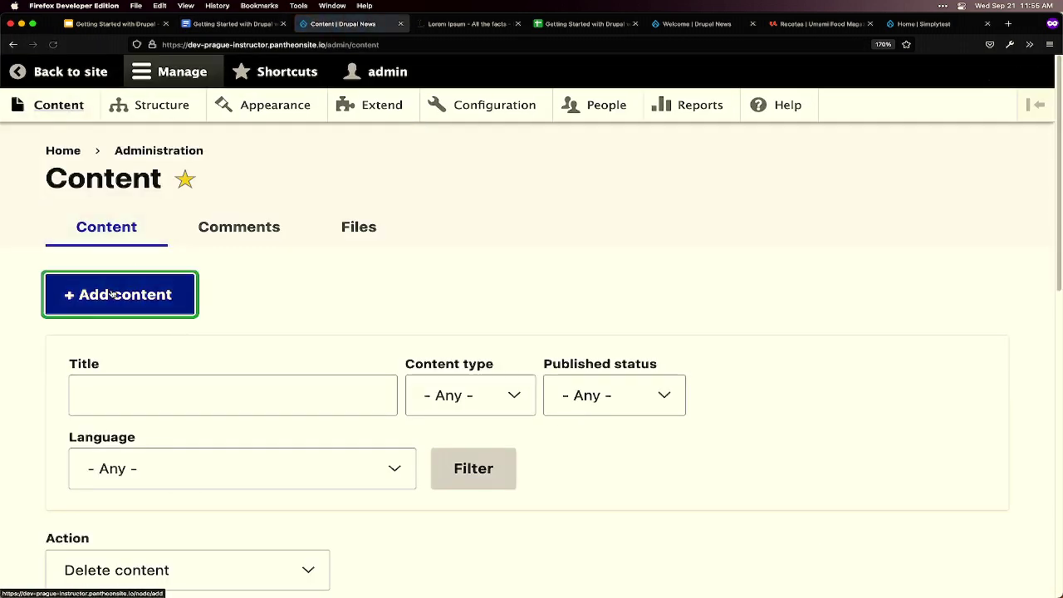
pyautogui.click(130, 408)
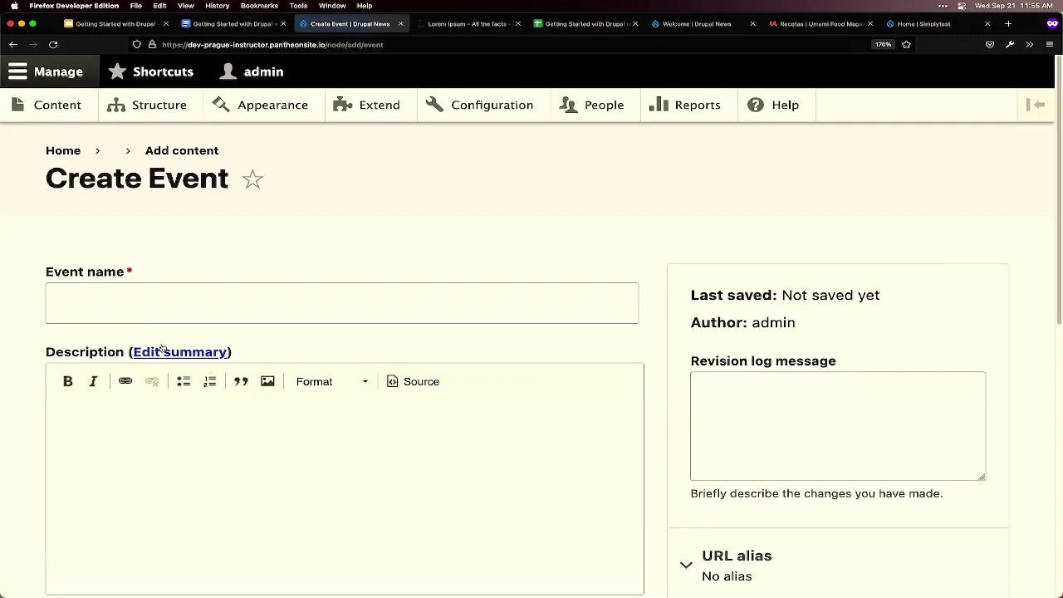
pyautogui.click(136, 308)
pyautogui.press('super+v')
# - Copy two Lorem Ipsum paragraphs into the event's Description
pyautogui.hotkey('ctrl', 'shift', 'Tab')
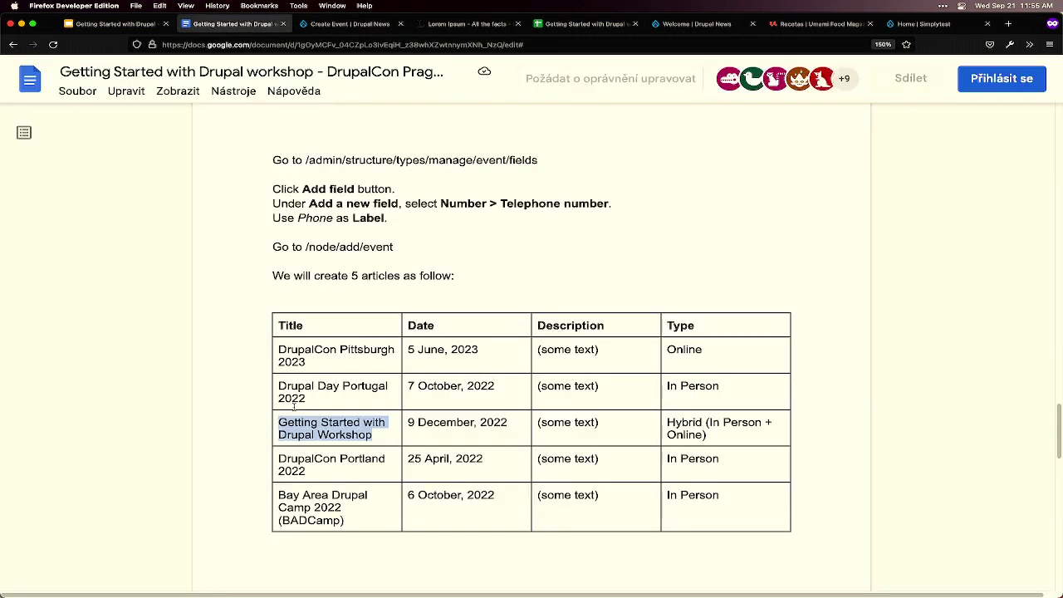
pyautogui.hotkey('ctrl', 'Tab')
pyautogui.hotkey('ctrl', 'Tab')
pyautogui.scroll(-3, 531, 332)
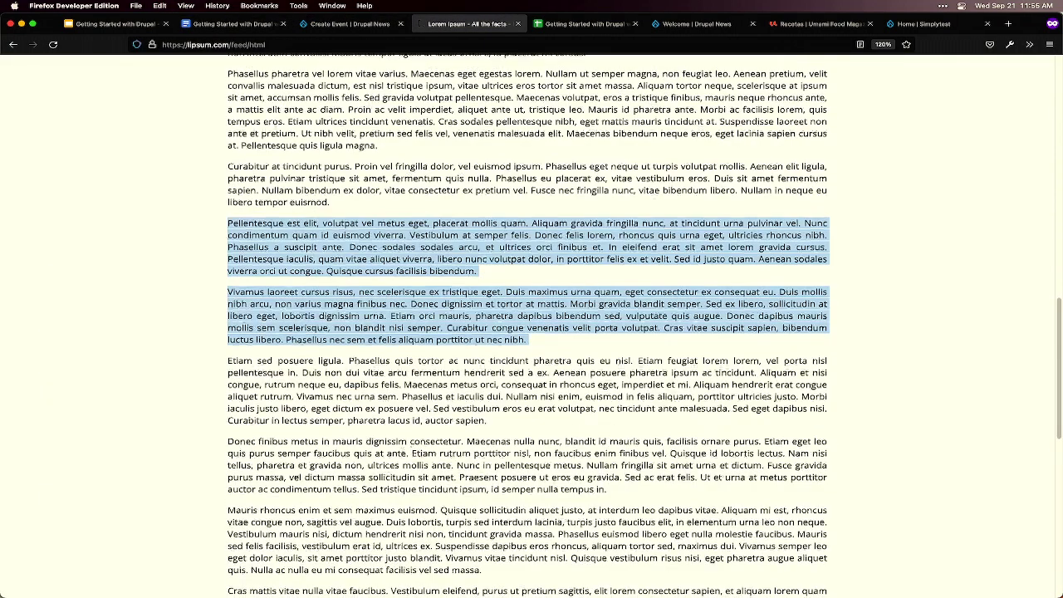
pyautogui.moveTo(616, 489); pyautogui.dragTo(193, 368)
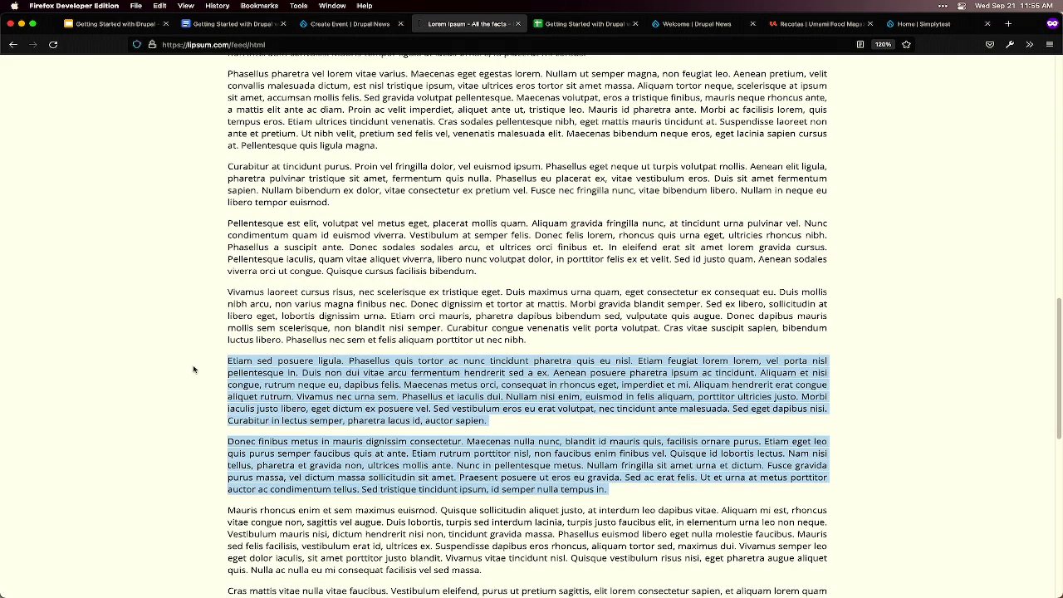
pyautogui.press('super+c')
pyautogui.hotkey('ctrl', 'shift', 'Tab')
pyautogui.click(233, 407)
pyautogui.press('super+v')
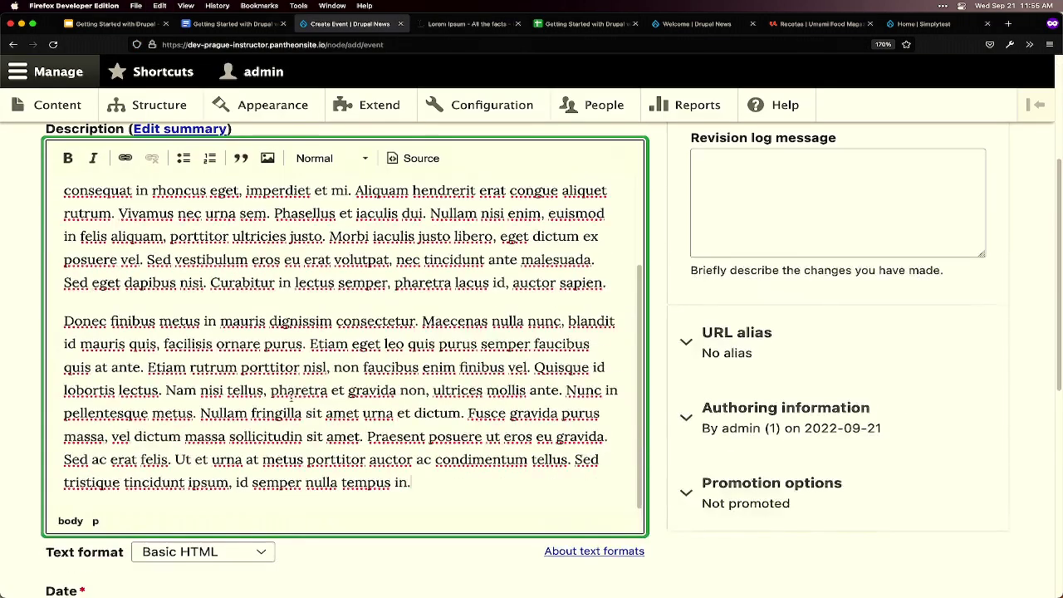
# - Set the event Type to Hybrid (In Person + Online), as listed in the planning document
pyautogui.hotkey('ctrl', 'shift', 'Tab')
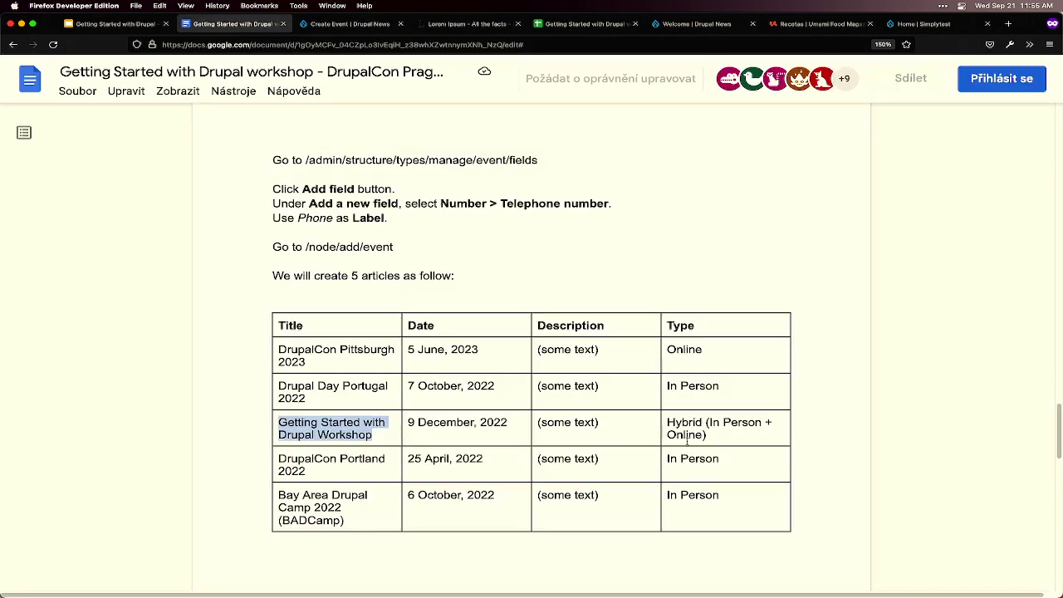
pyautogui.moveTo(719, 438); pyautogui.dragTo(669, 424)
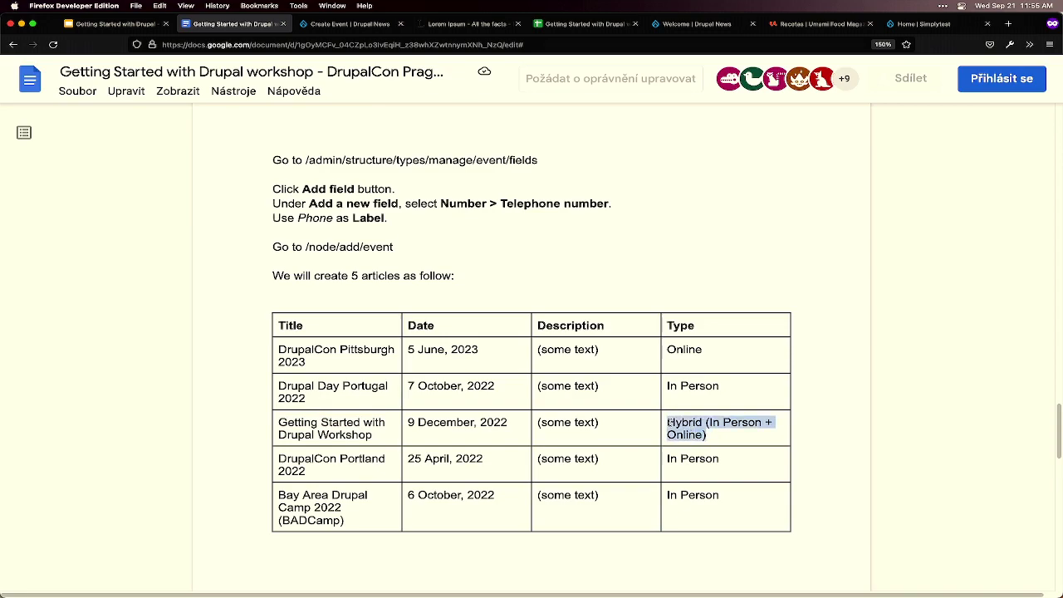
pyautogui.press('super+c')
pyautogui.hotkey('ctrl', 'Tab')
pyautogui.scroll(-3, 357, 415)
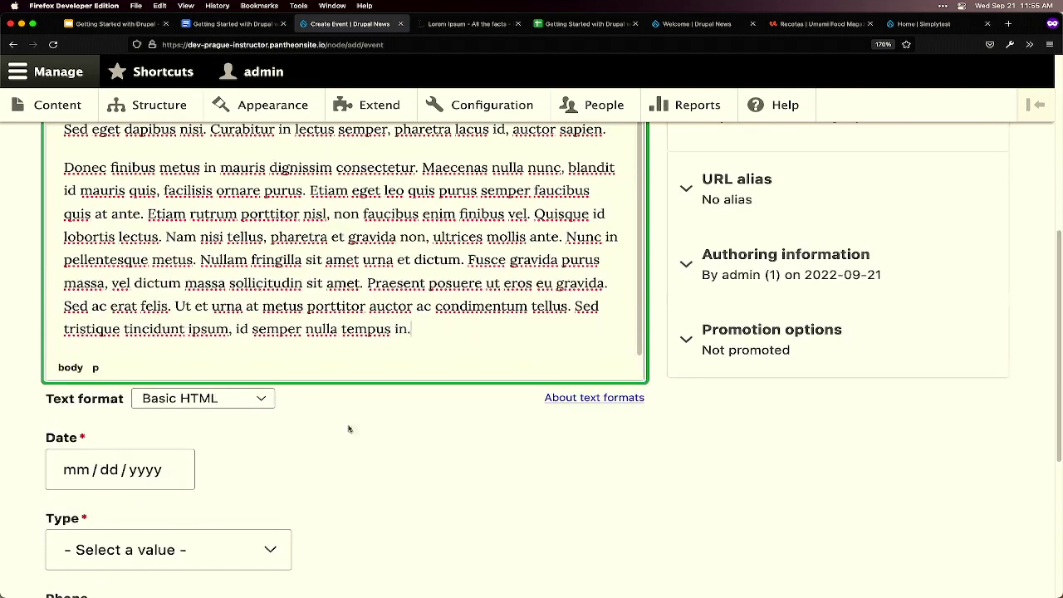
pyautogui.scroll(-2, 191, 532)
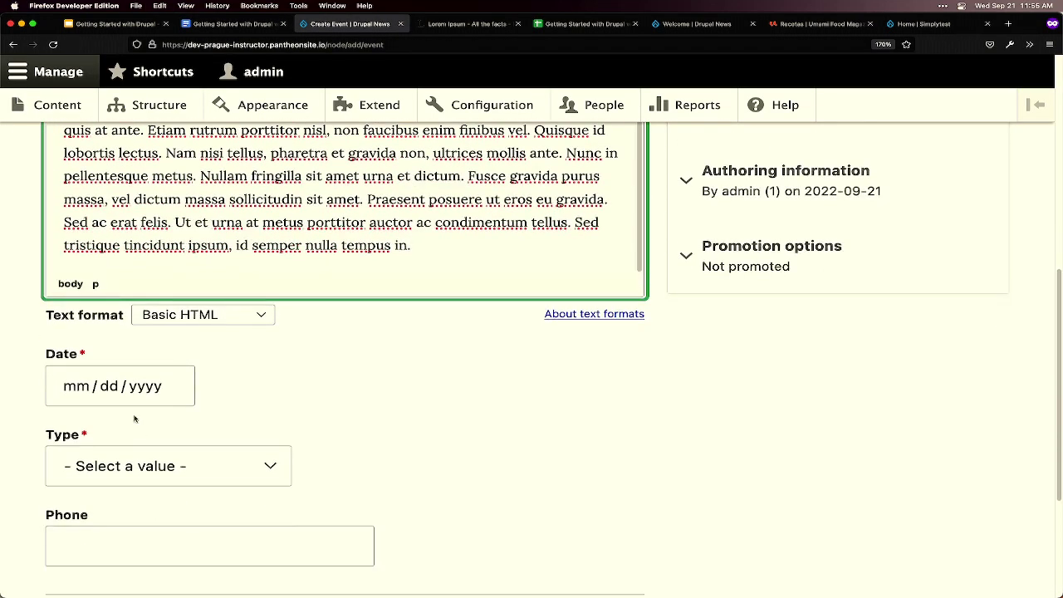
pyautogui.click(141, 466)
pyautogui.click(124, 510)
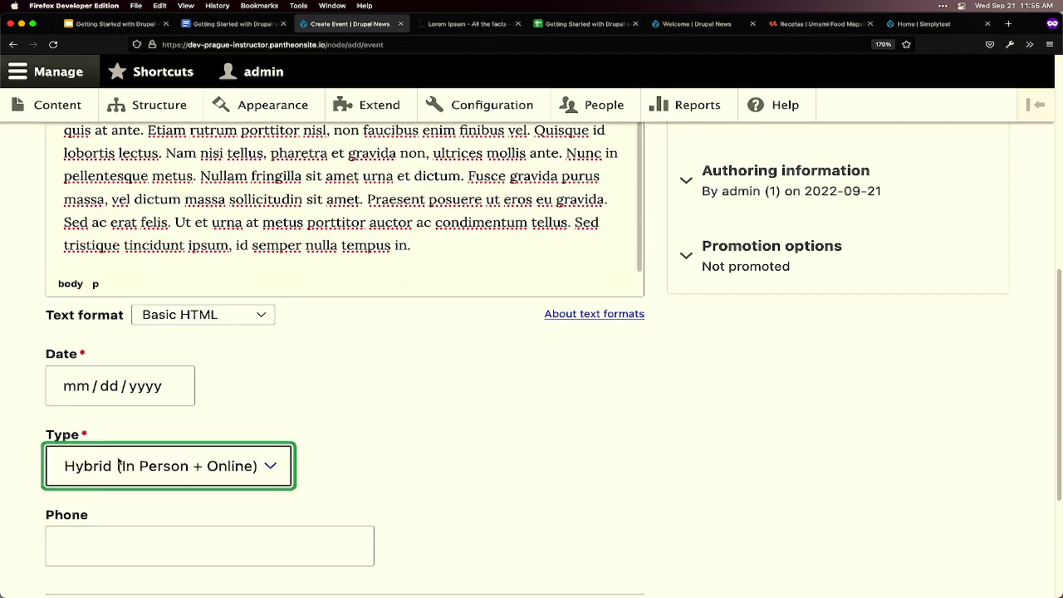
# - Date the workshop 12/09/2022 and save the event
pyautogui.click(98, 390)
pyautogui.click(173, 421)
pyautogui.click(173, 421)
pyautogui.click(172, 421)
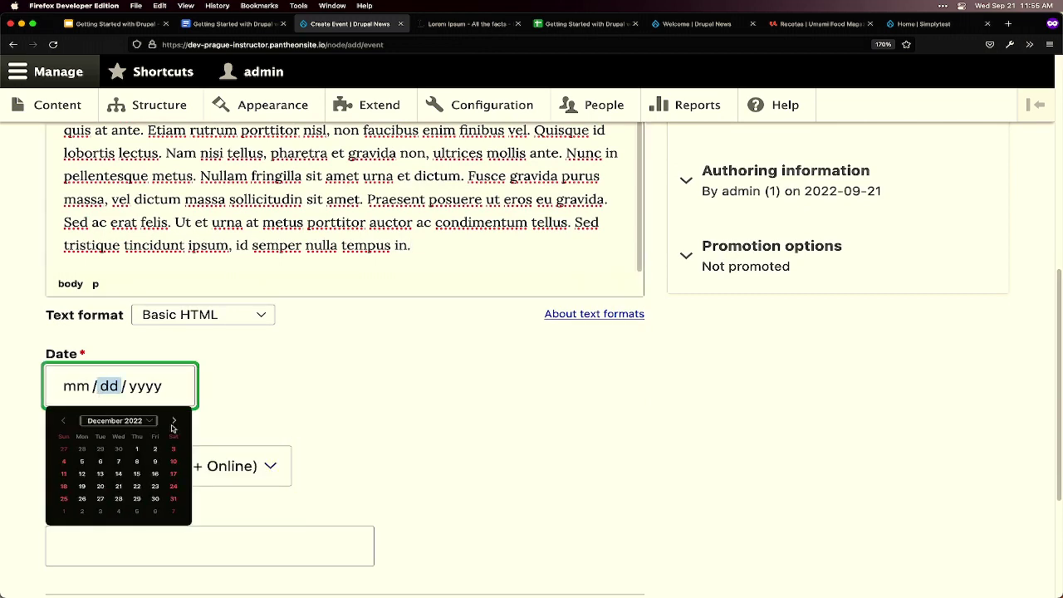
pyautogui.click(154, 472)
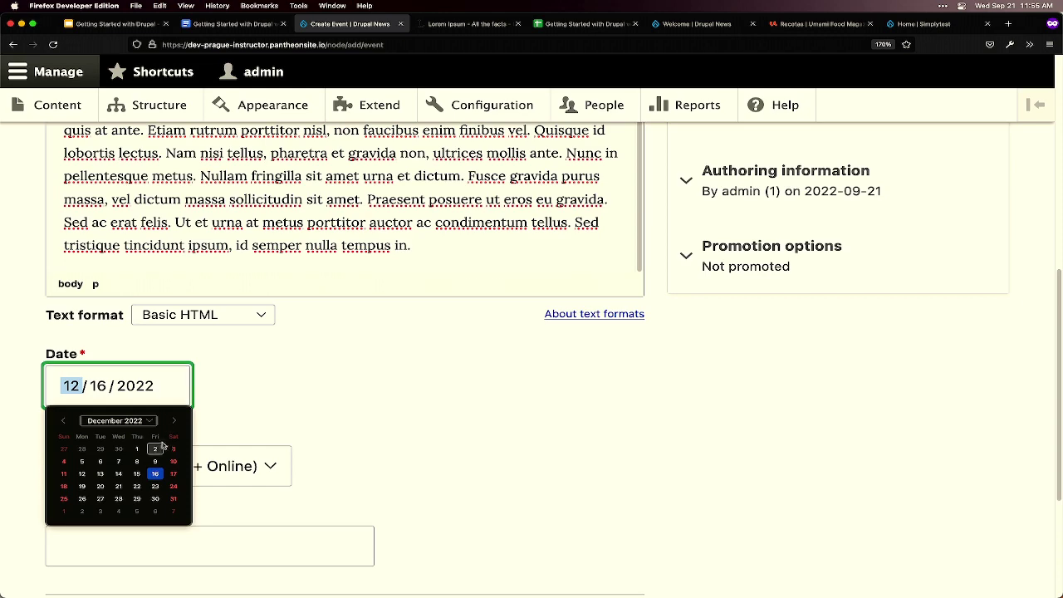
pyautogui.click(155, 462)
pyautogui.scroll(-5, 373, 472)
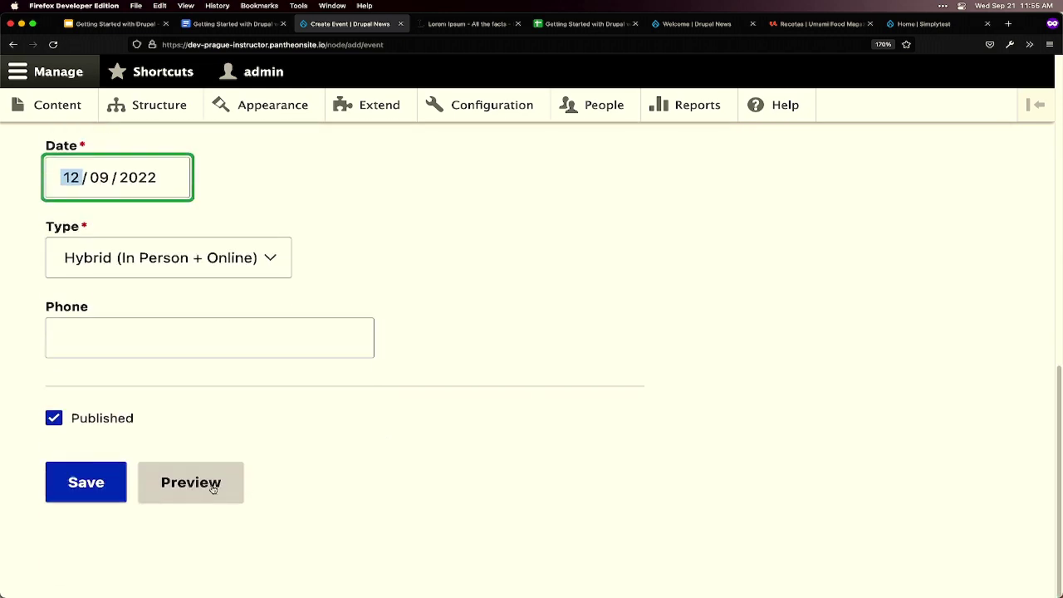
pyautogui.click(108, 481)
# - Copy the 'DrupalCon Portland 2022' title from the event planning document
pyautogui.hotkey('ctrl', 'shift', 'Tab')
pyautogui.moveTo(305, 471); pyautogui.dragTo(280, 458)
pyautogui.press('super+c')
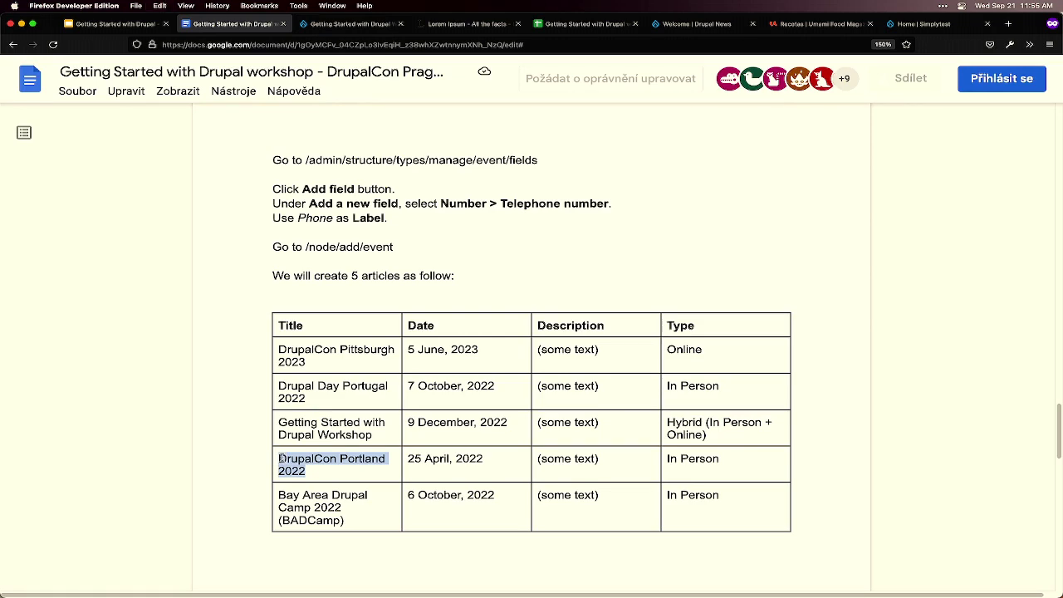
pyautogui.hotkey('ctrl', 'Tab')
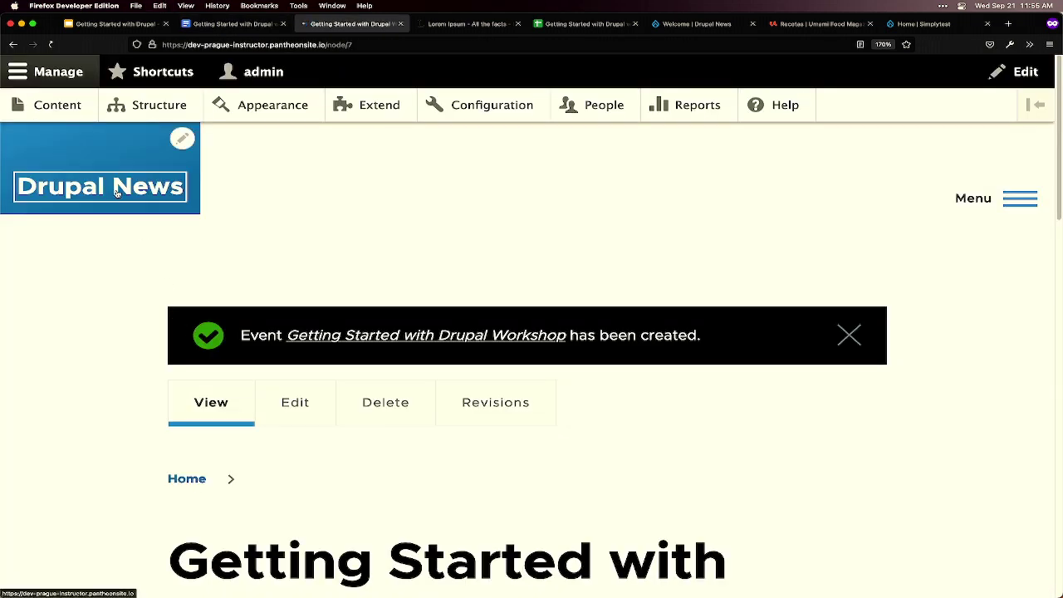
# - Start a new Event named 'DrupalCon Portland 2022'
pyautogui.click(95, 147)
pyautogui.click(57, 104)
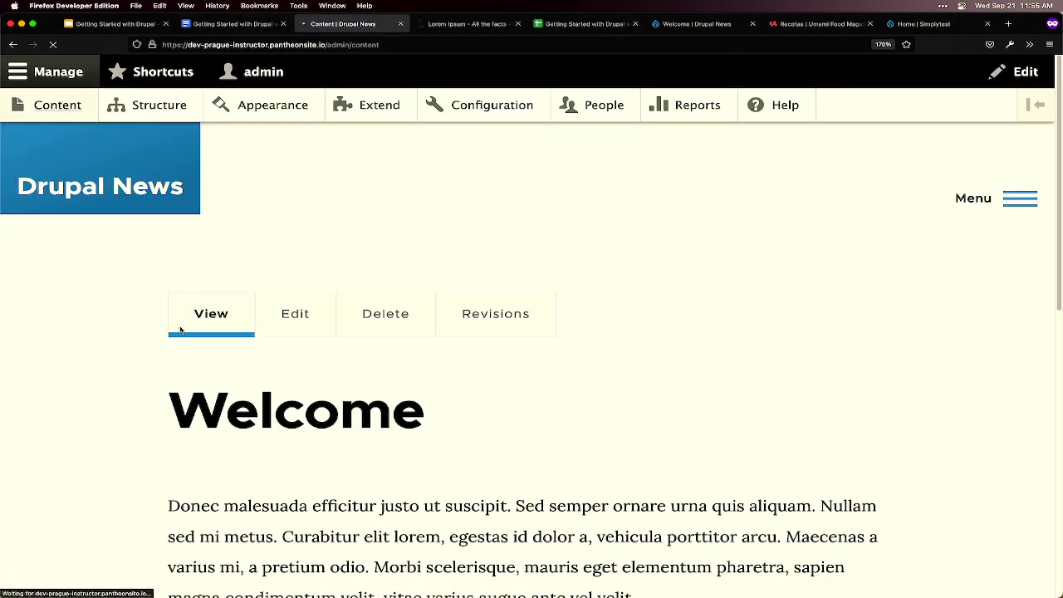
pyautogui.click(153, 303)
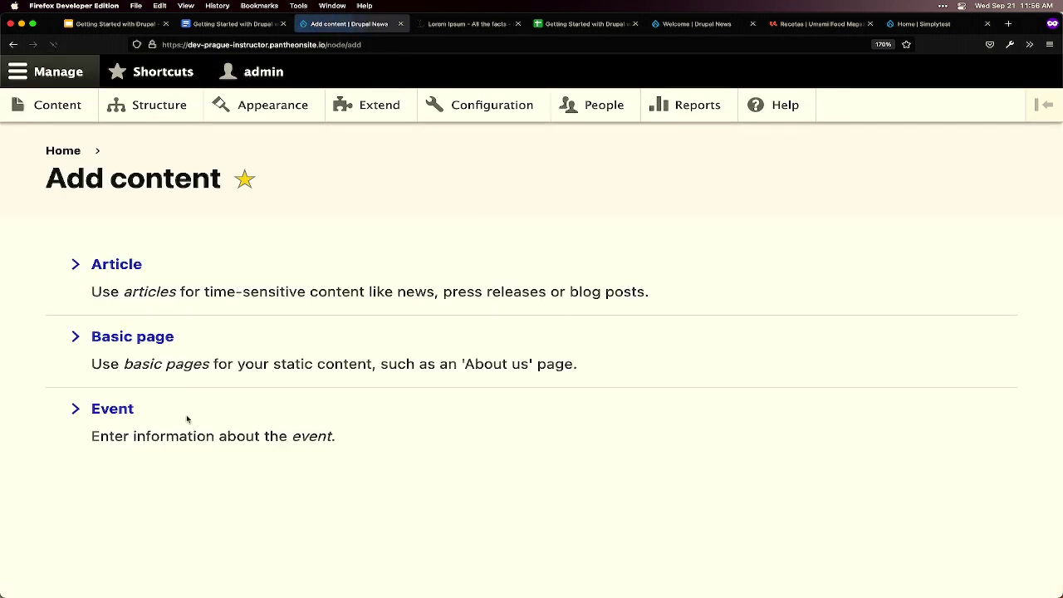
pyautogui.click(121, 412)
pyautogui.click(121, 306)
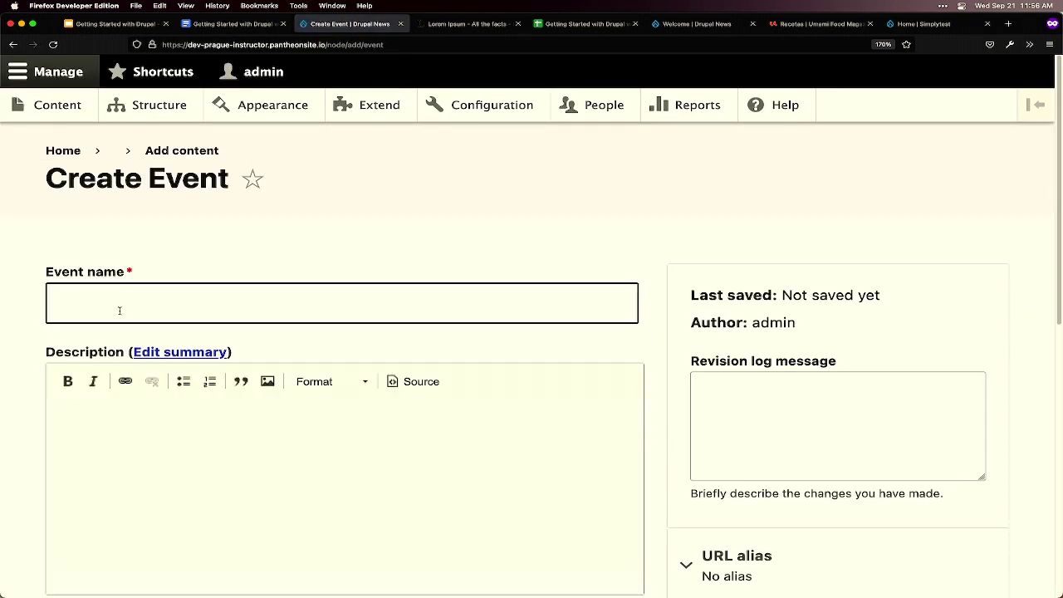
pyautogui.press('super+v')
# - Paste copied Lorem Ipsum paragraphs as the Portland event's description
pyautogui.hotkey('ctrl', 'shift', 'Tab')
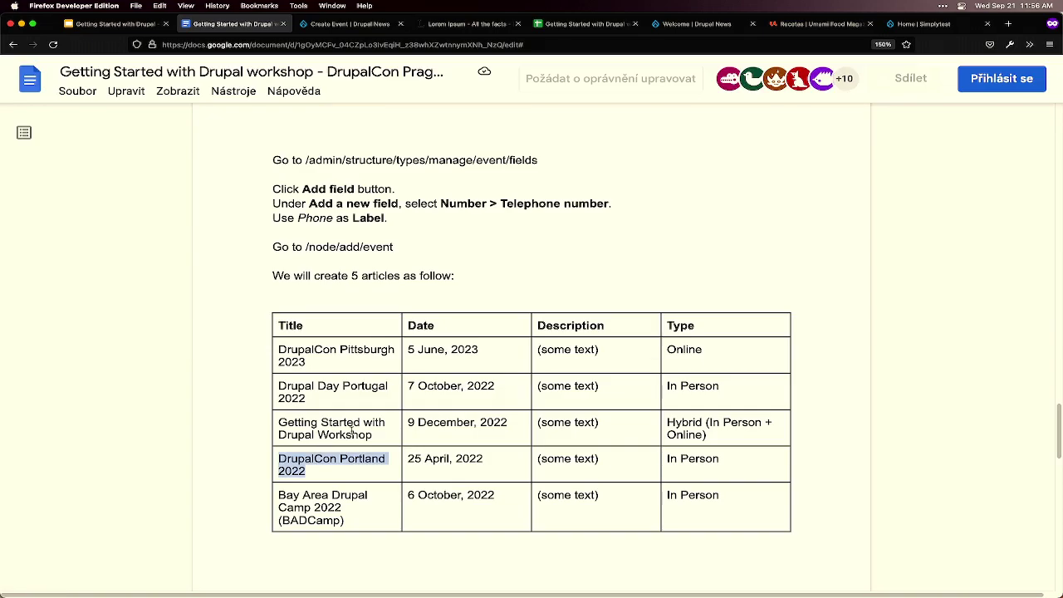
pyautogui.hotkey('ctrl', 'Tab')
pyautogui.hotkey('ctrl', 'Tab')
pyautogui.scroll(-3, 368, 467)
pyautogui.moveTo(390, 462); pyautogui.dragTo(220, 347)
pyautogui.press('super+c')
pyautogui.hotkey('ctrl', 'shift', 'Tab')
pyautogui.click(285, 448)
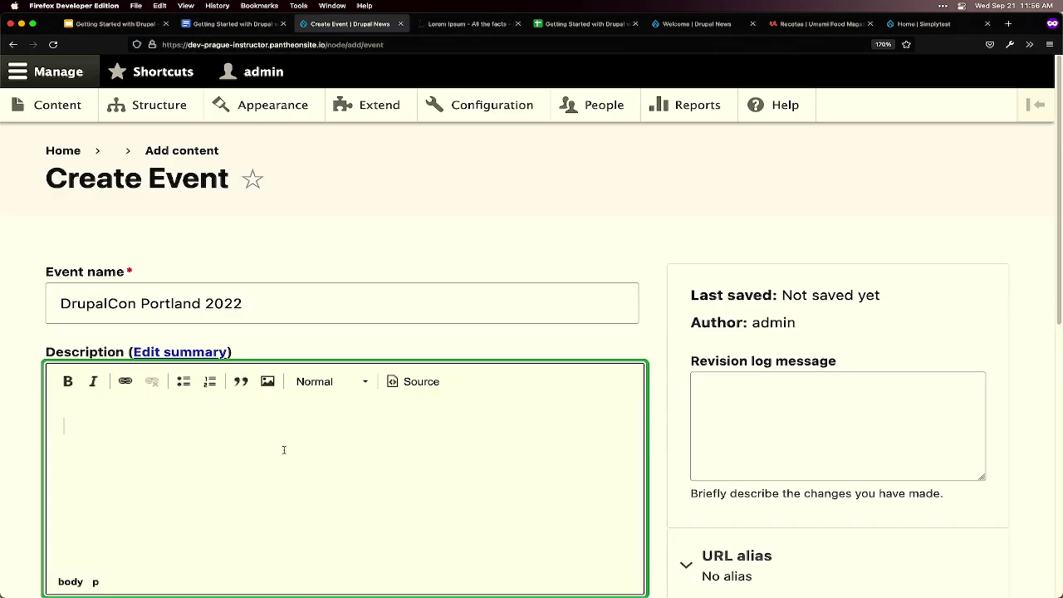
pyautogui.press('super+v')
pyautogui.scroll(-5, 295, 444)
# - Set the event date to 04/25/2022, as listed in the plan
pyautogui.hotkey('ctrl', 'shift', 'Tab')
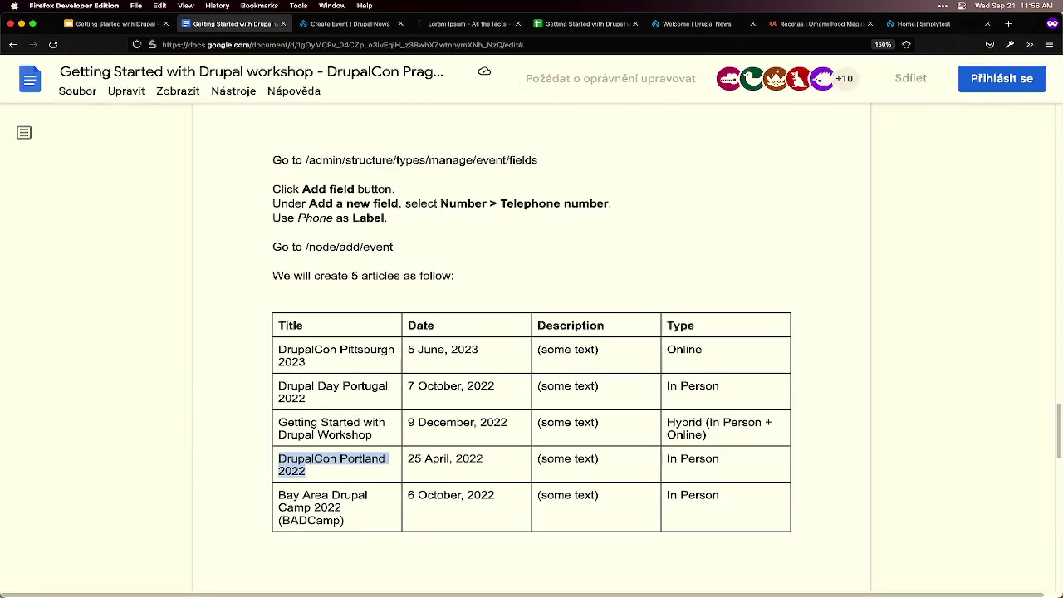
pyautogui.hotkey('ctrl', 'Tab')
pyautogui.click(112, 375)
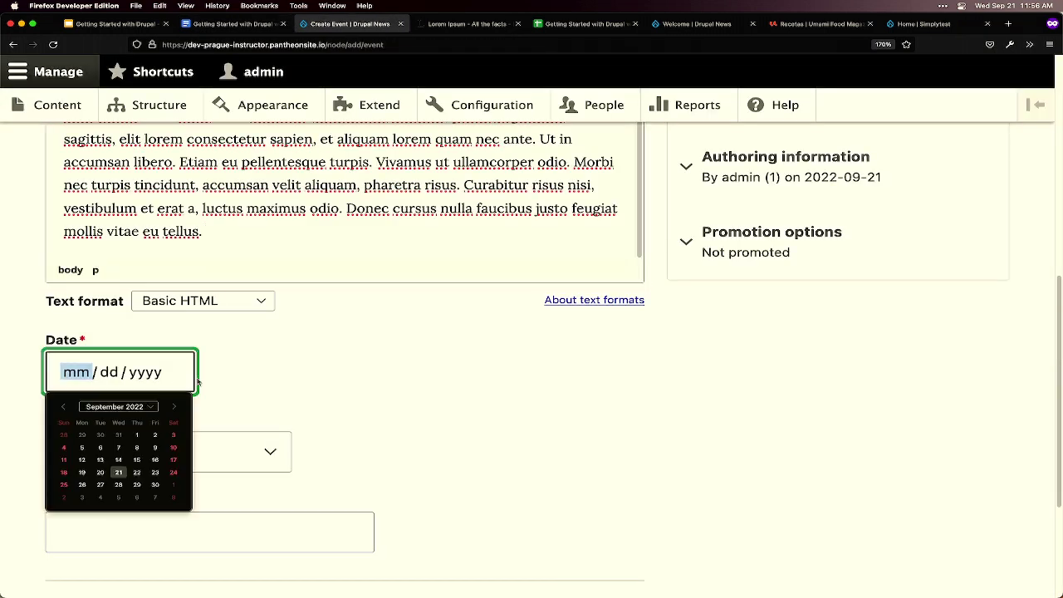
pyautogui.click(63, 407)
pyautogui.click(63, 407)
pyautogui.click(62, 407)
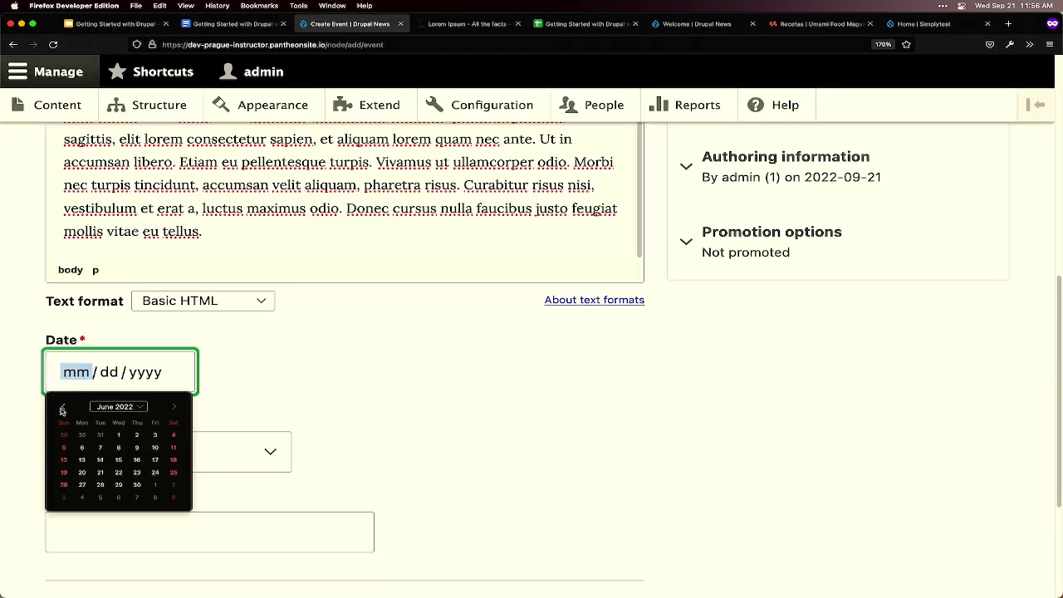
pyautogui.click(62, 407)
pyautogui.click(62, 407)
pyautogui.click(81, 485)
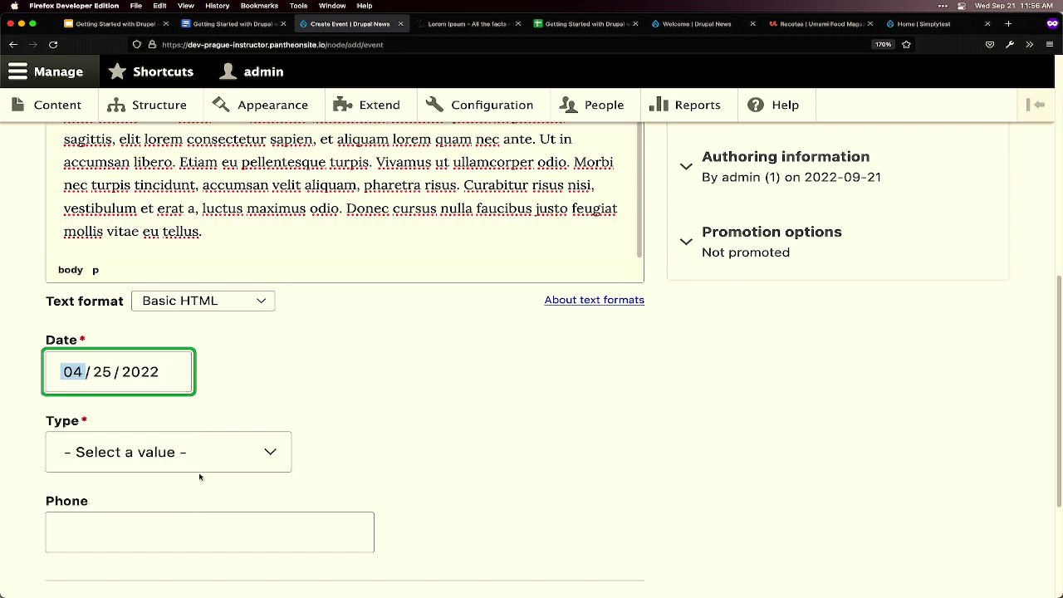
pyautogui.click(174, 457)
# - Make the event In Person, enter its phone number, and save it
pyautogui.click(169, 467)
pyautogui.scroll(-3, 166, 478)
pyautogui.press('Tab')
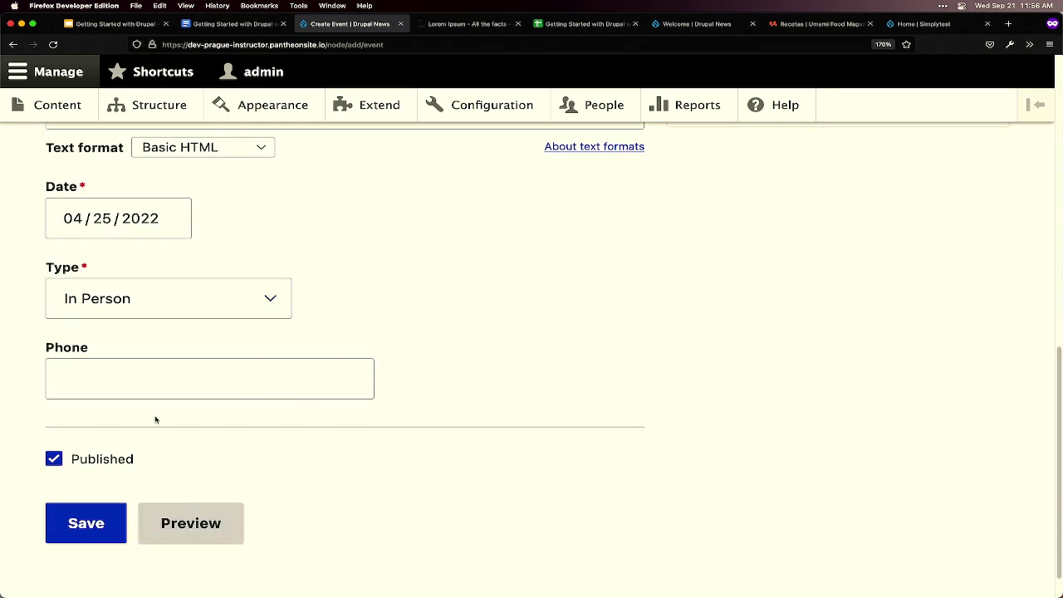
pyautogui.write('800-D')
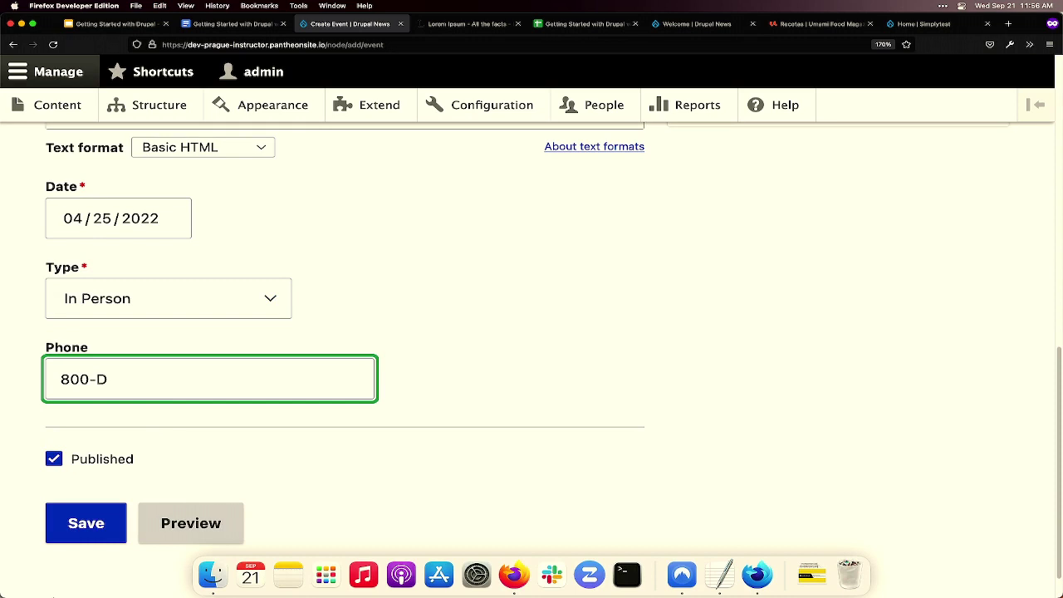
pyautogui.write('RUPALCON')
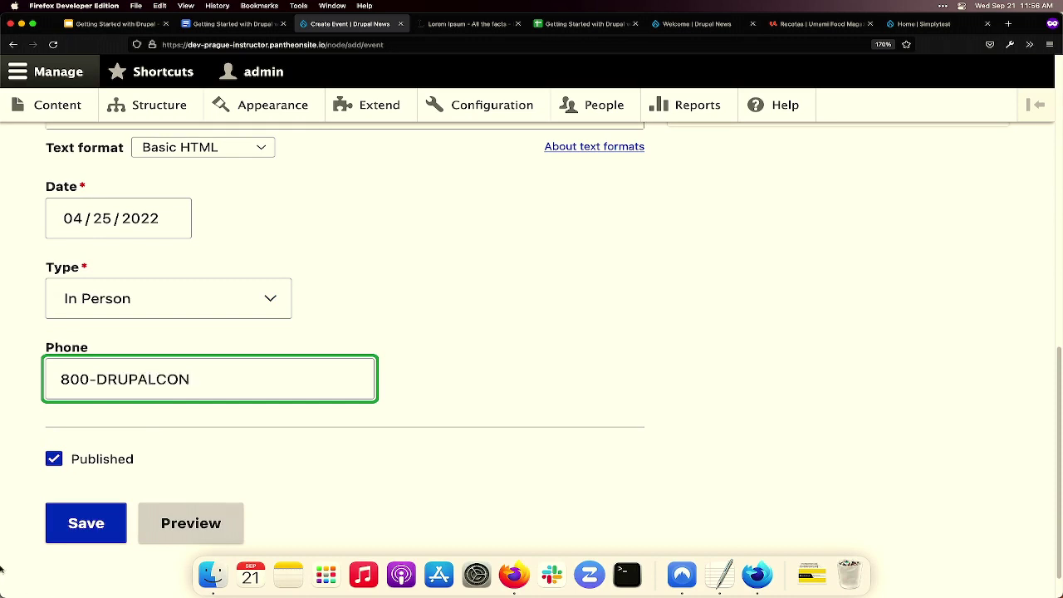
pyautogui.click(62, 541)
# - Select the 'Bay Area Drupal Camp 2022 (BADCamp)' title in the workshop document
pyautogui.hotkey('ctrl', 'shift', 'Tab')
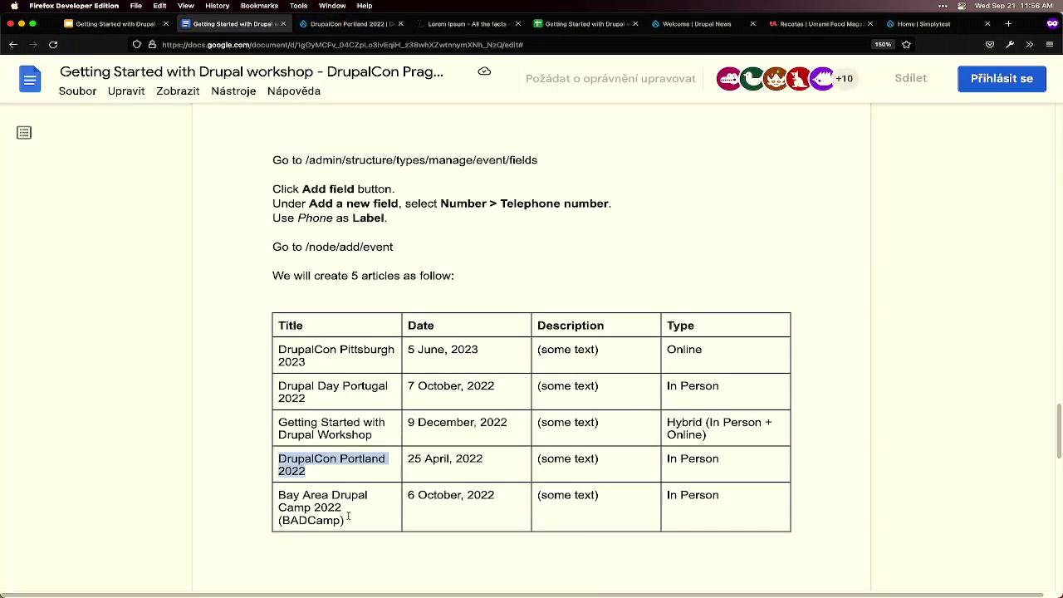
pyautogui.click(349, 519)
pyautogui.moveTo(349, 520); pyautogui.dragTo(279, 494)
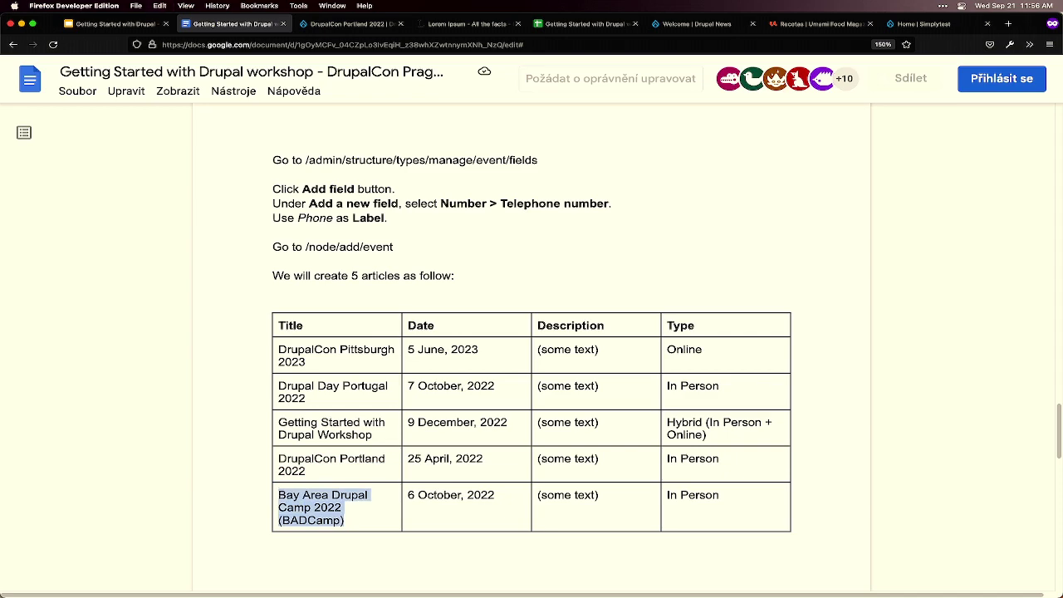
pyautogui.hotkey('ctrl', 'Tab')
# - Start a new Event named 'Bay Area Drupal Camp 2022 (BADCamp)'
pyautogui.click(82, 194)
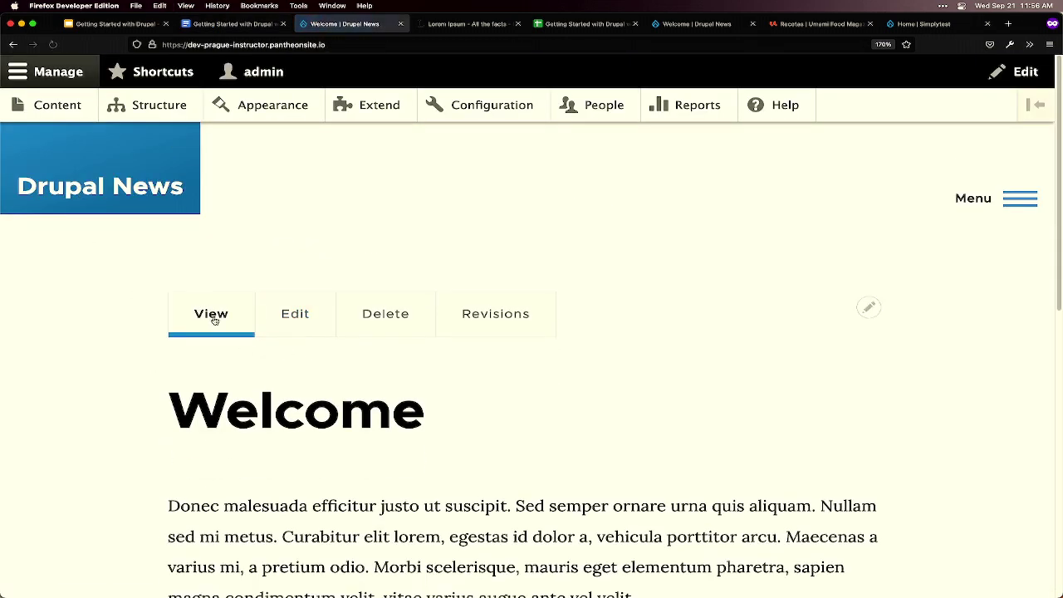
pyautogui.click(48, 113)
pyautogui.click(142, 304)
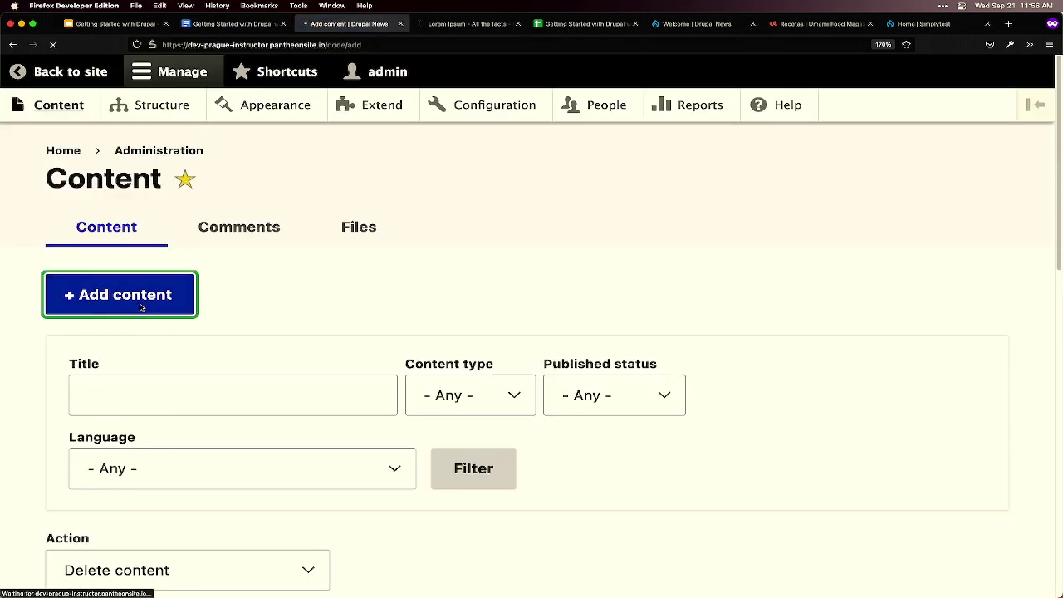
pyautogui.click(120, 410)
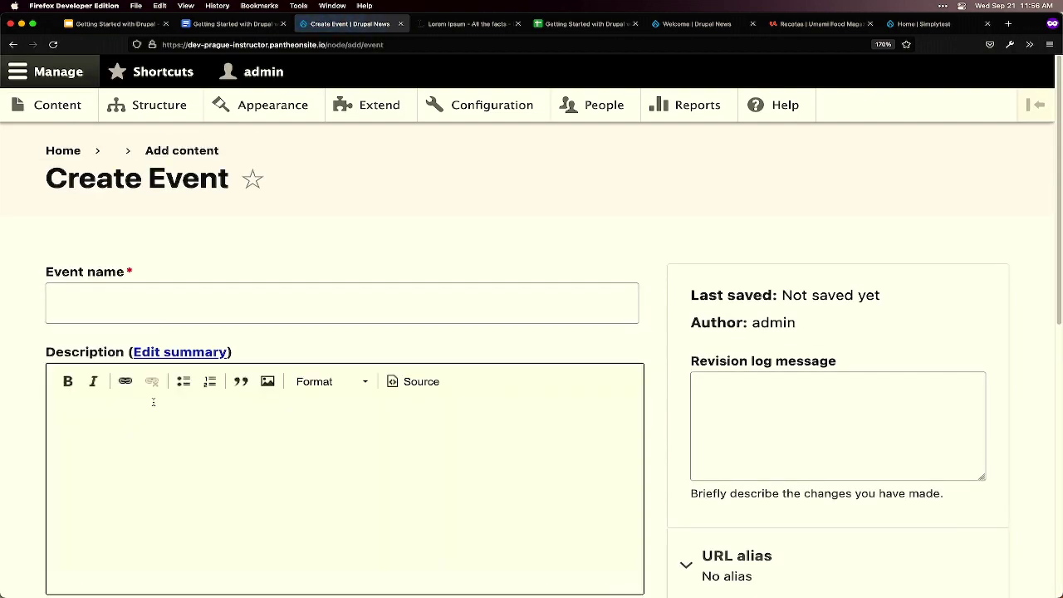
pyautogui.click(158, 311)
pyautogui.press('super+v')
# - Copy lorem ipsum paragraphs into the BADCamp event's Description
pyautogui.hotkey('ctrl', 'Tab')
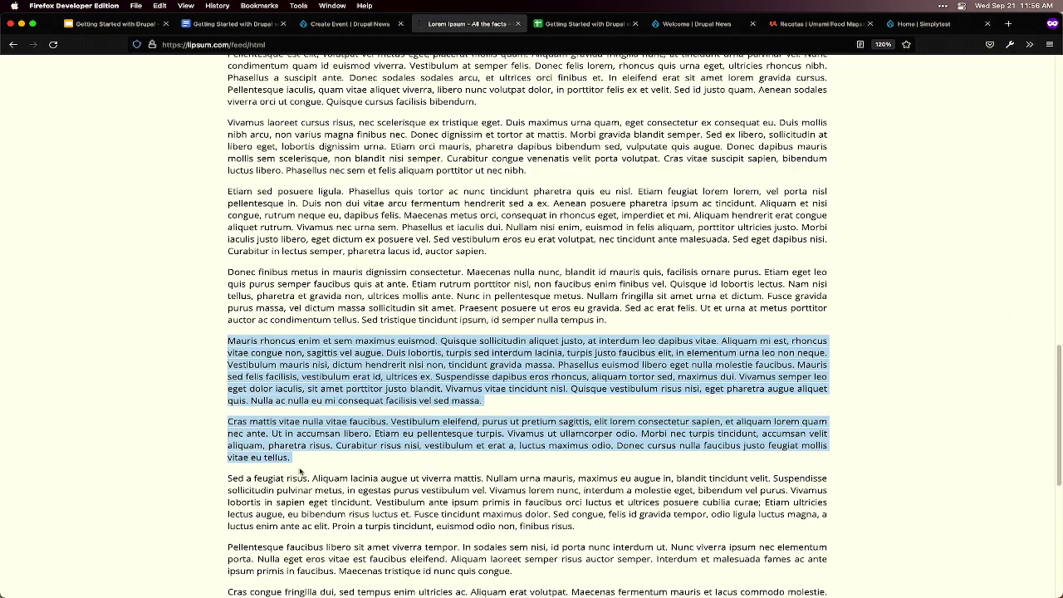
pyautogui.scroll(-2, 347, 456)
pyautogui.moveTo(501, 522); pyautogui.dragTo(223, 435)
pyautogui.press('super+c')
pyautogui.hotkey('ctrl', 'shift', 'Tab')
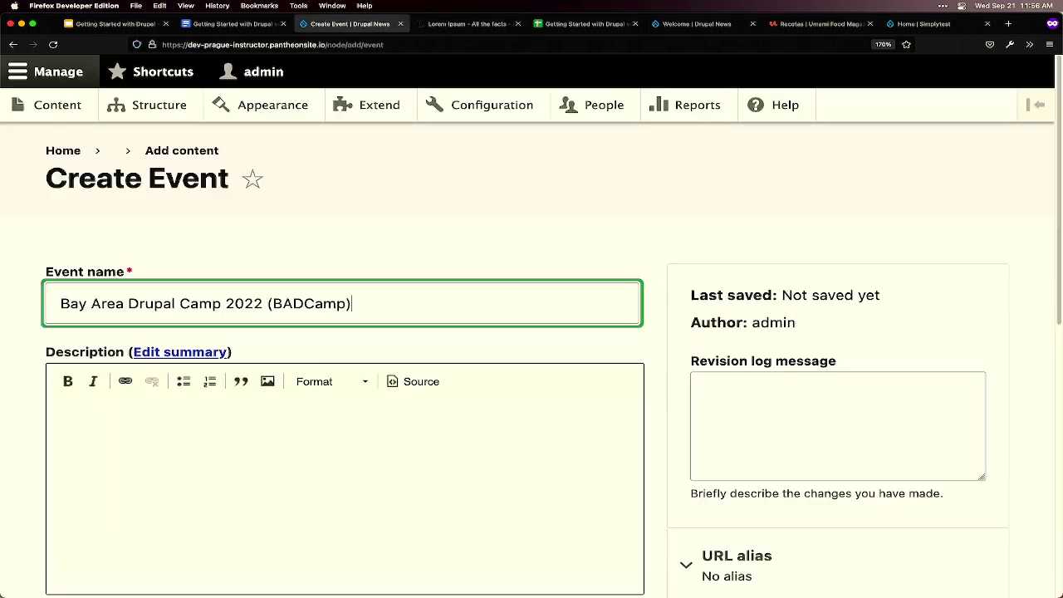
pyautogui.click(291, 437)
pyautogui.press('super+v')
pyautogui.scroll(-10, 249, 448)
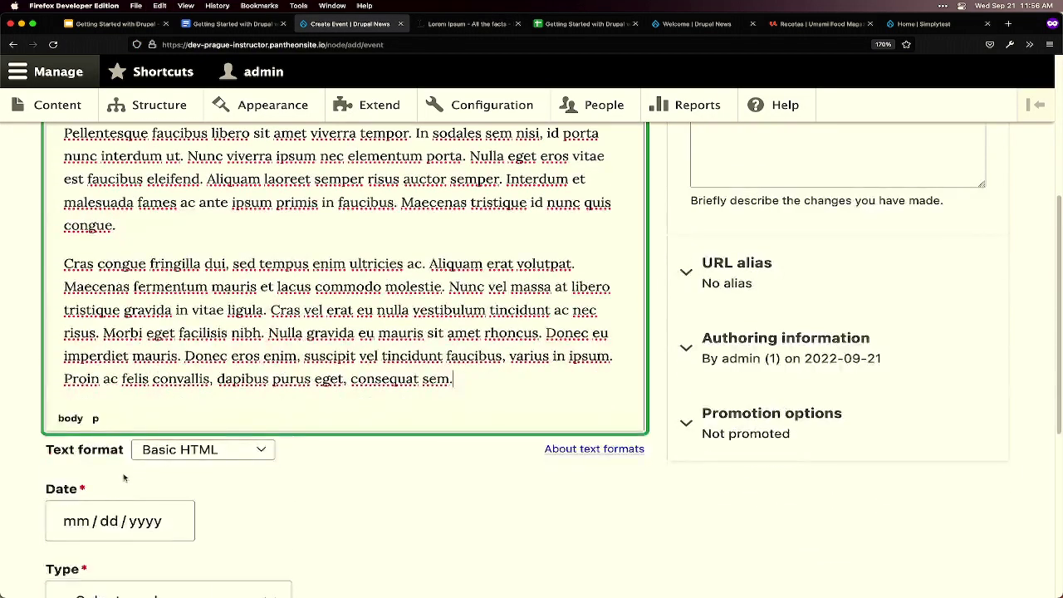
# - Date the event 10/06/2022, set Type to In Person, and save it
pyautogui.click(145, 367)
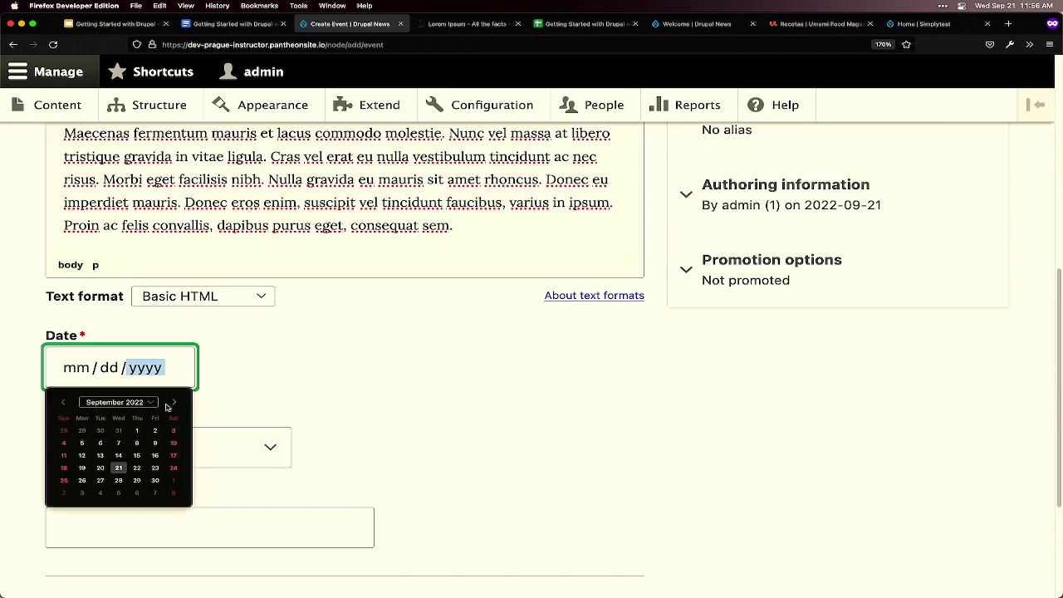
pyautogui.click(174, 405)
pyautogui.click(138, 443)
pyautogui.click(176, 455)
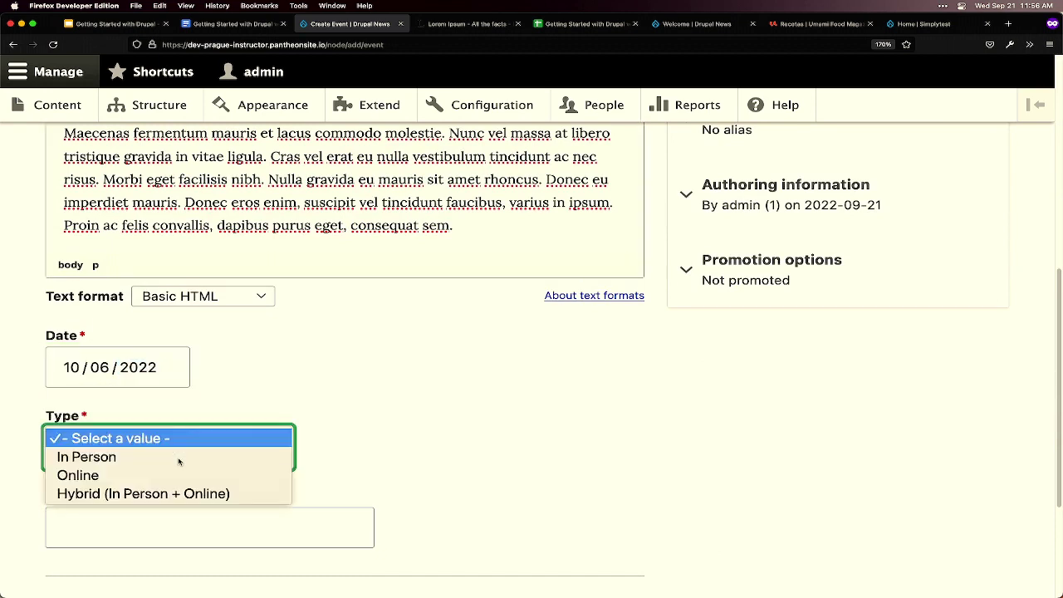
pyautogui.click(176, 463)
pyautogui.scroll(-4, 250, 457)
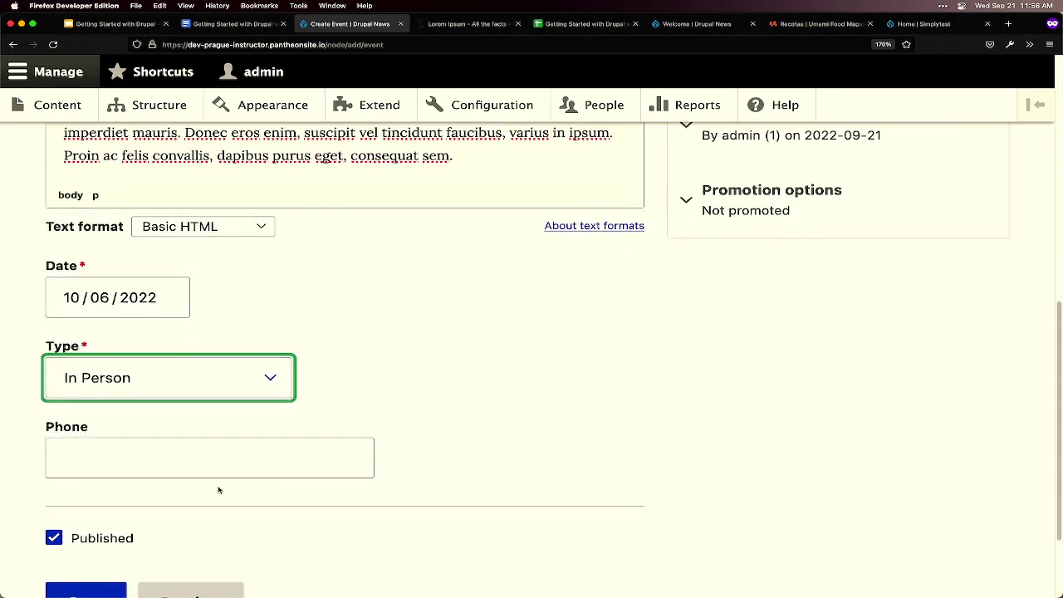
pyautogui.click(114, 521)
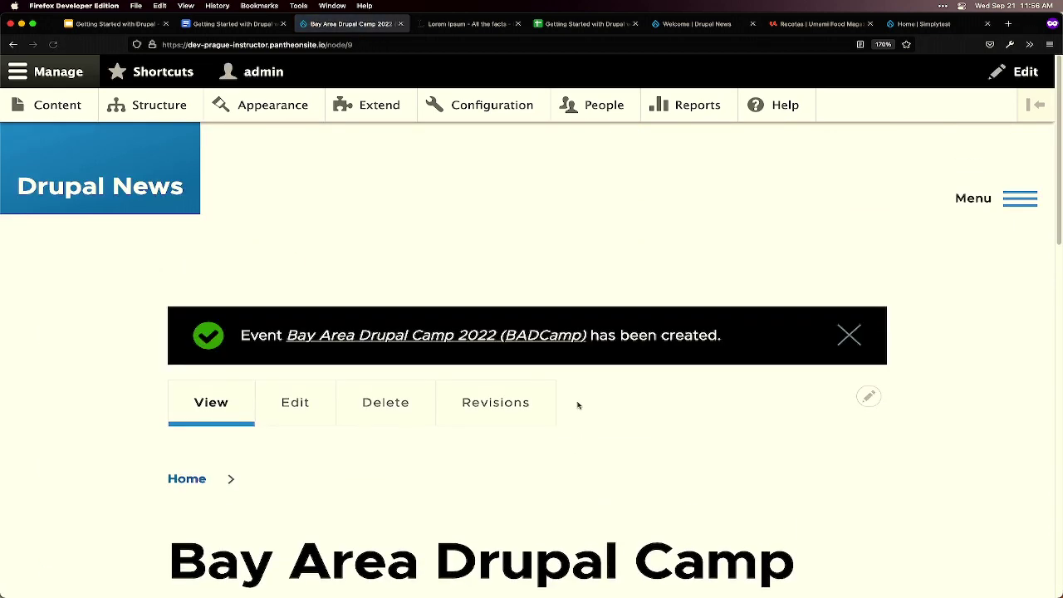
pyautogui.scroll(-3, 577, 403)
pyautogui.scroll(3, 577, 403)
# - Review the Content list: five published events by admin, BADCamp newest at top
pyautogui.click(38, 110)
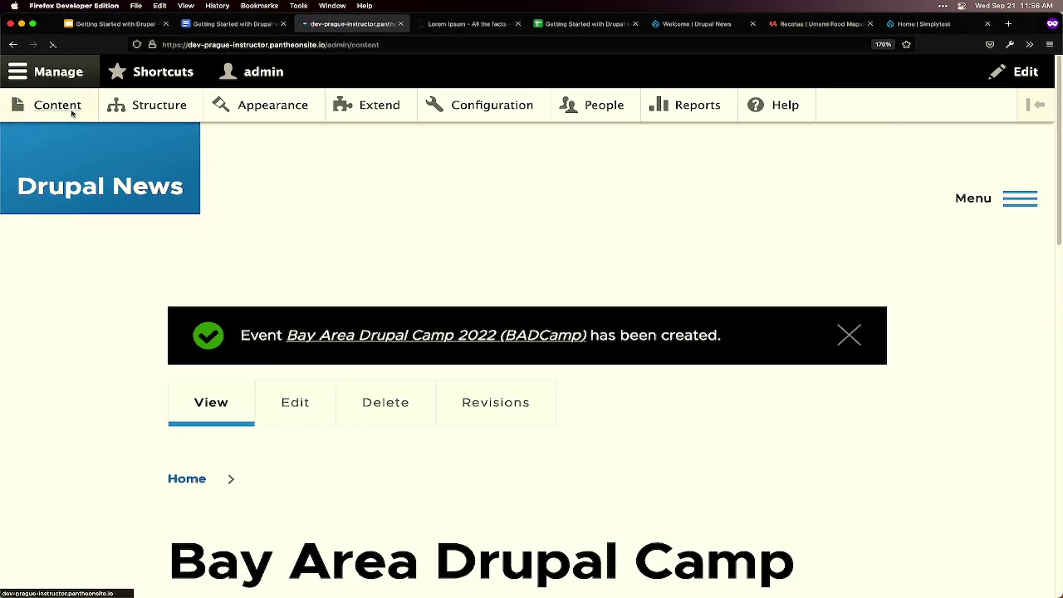
pyautogui.scroll(-10, 413, 415)
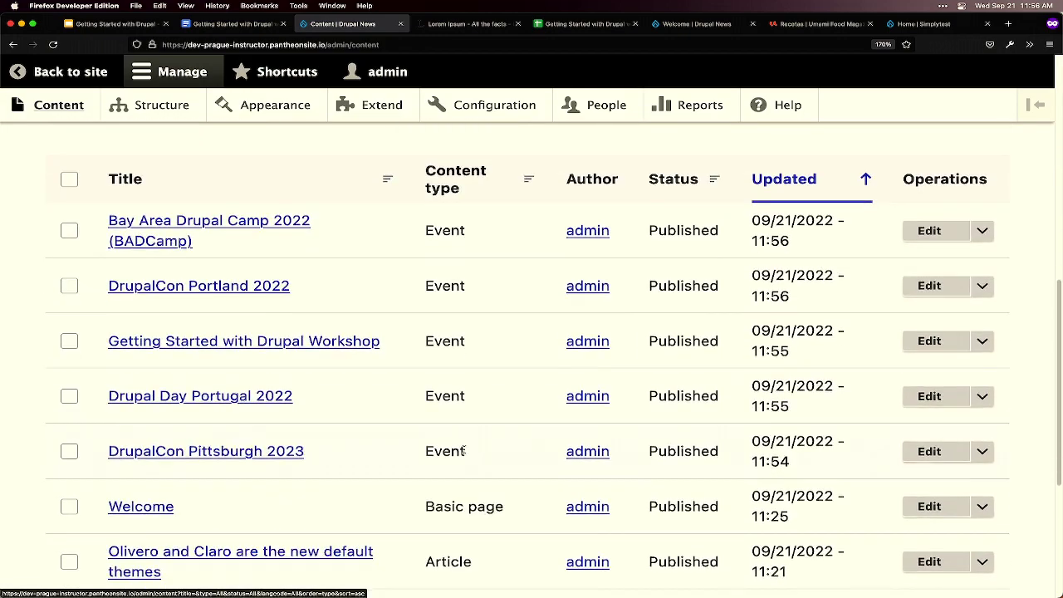
pyautogui.scroll(-3, 466, 453)
pyautogui.scroll(8, 465, 453)
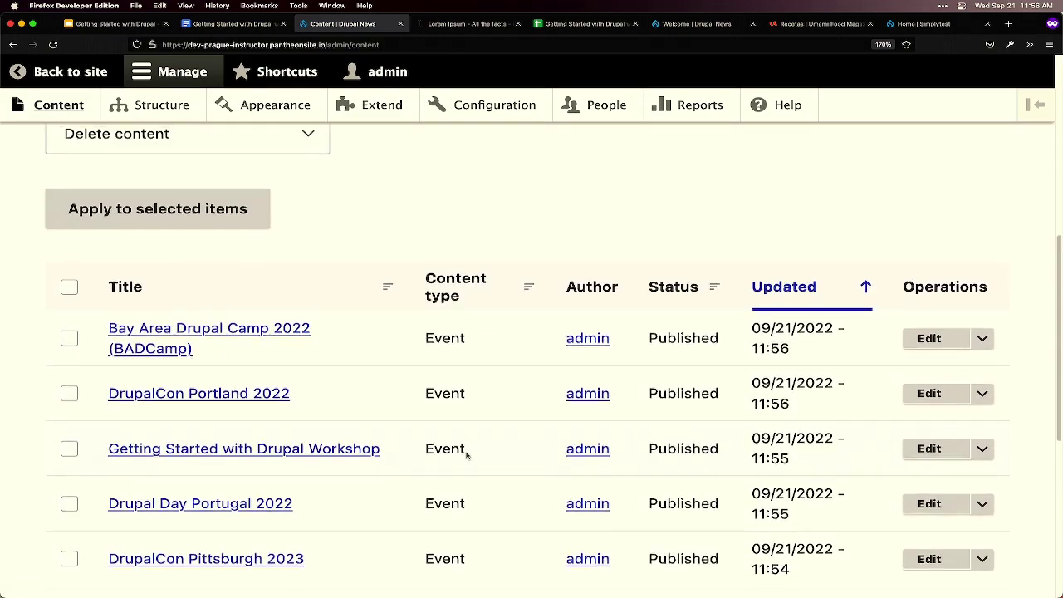
pyautogui.moveTo(477, 581)
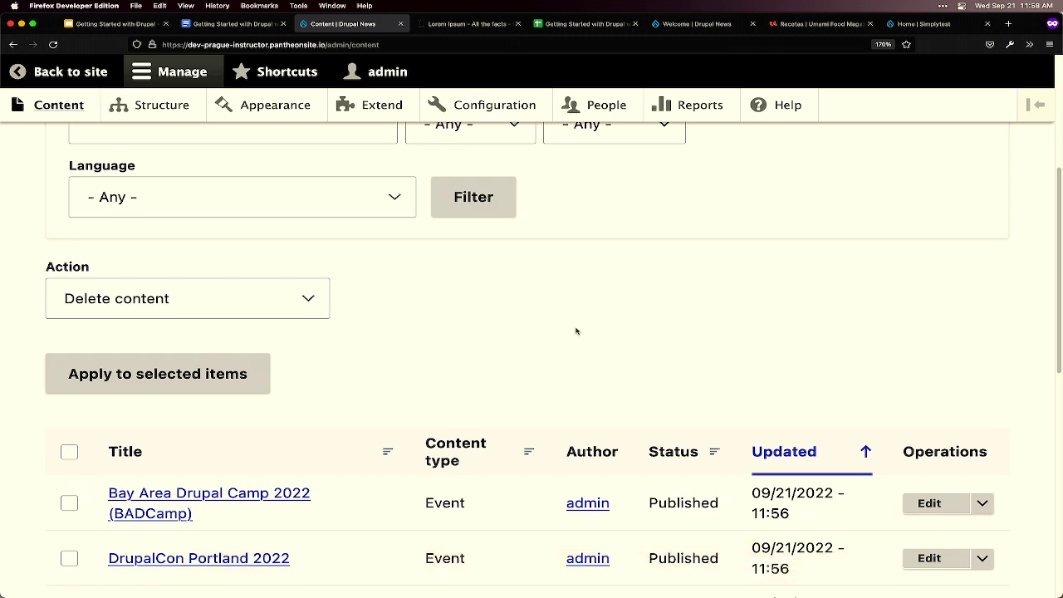
pyautogui.scroll(-5, 574, 332)
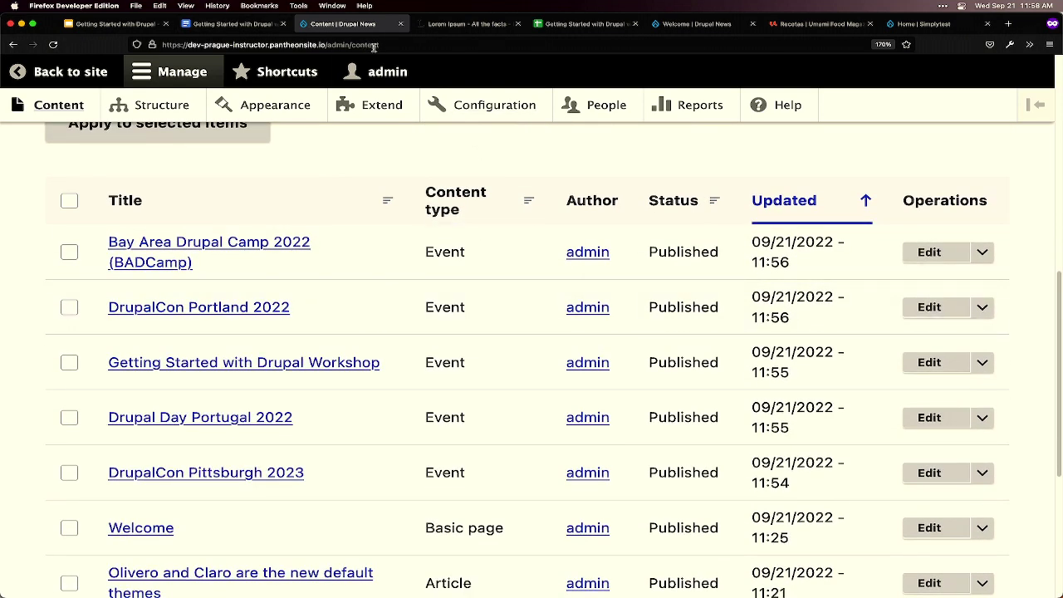
pyautogui.scroll(1, 396, 220)
pyautogui.scroll(3, 396, 220)
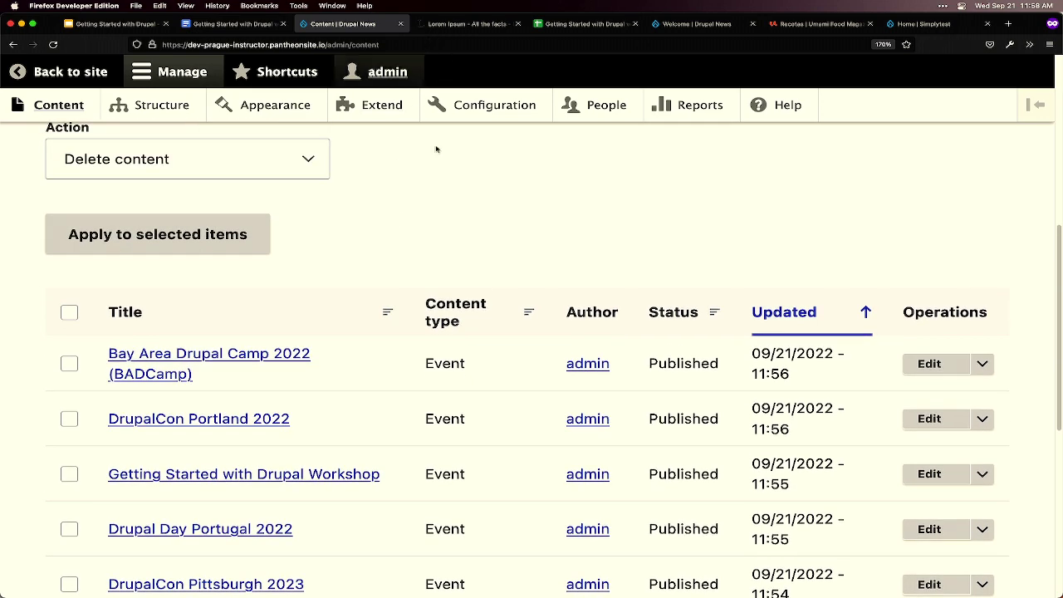
pyautogui.scroll(4, 537, 408)
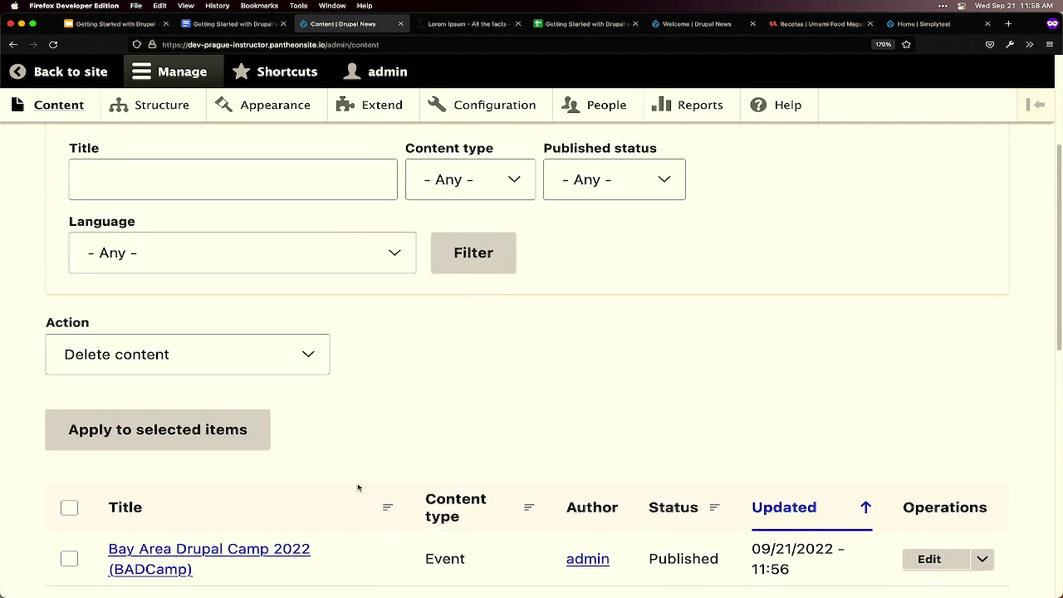
pyautogui.scroll(-3, 360, 490)
# - Open the Bay Area Drupal Camp 2022 event's edit form and review its fields
pyautogui.click(927, 419)
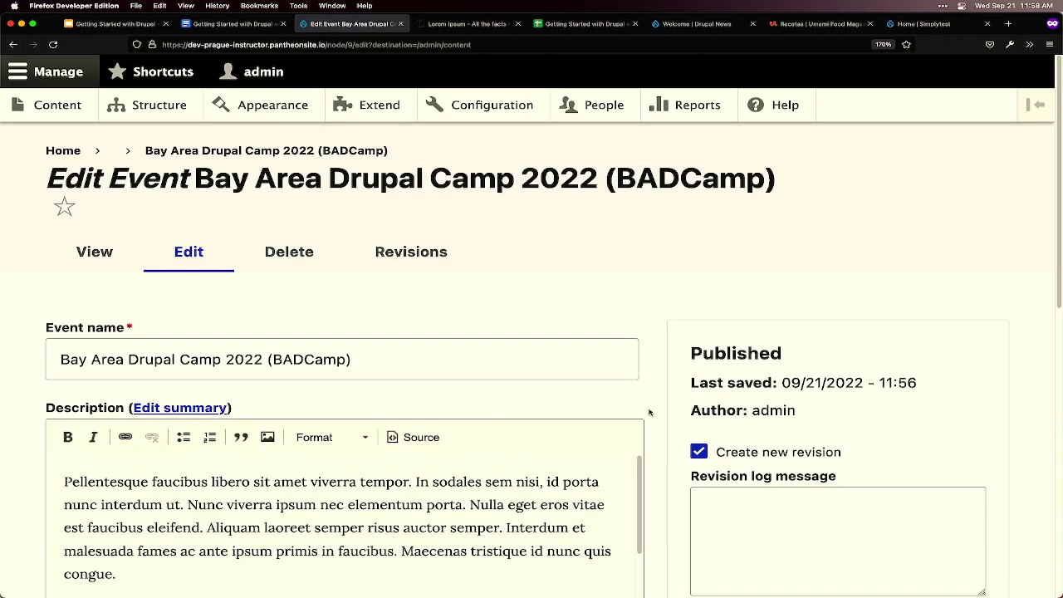
pyautogui.scroll(-2, 653, 431)
pyautogui.scroll(-3, 654, 431)
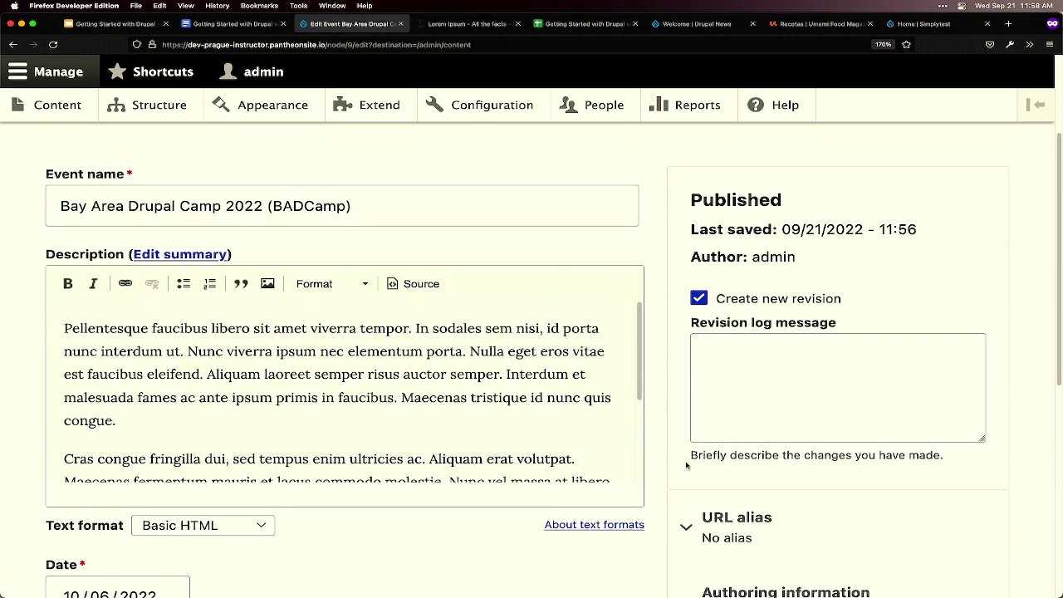
pyautogui.scroll(-1, 665, 473)
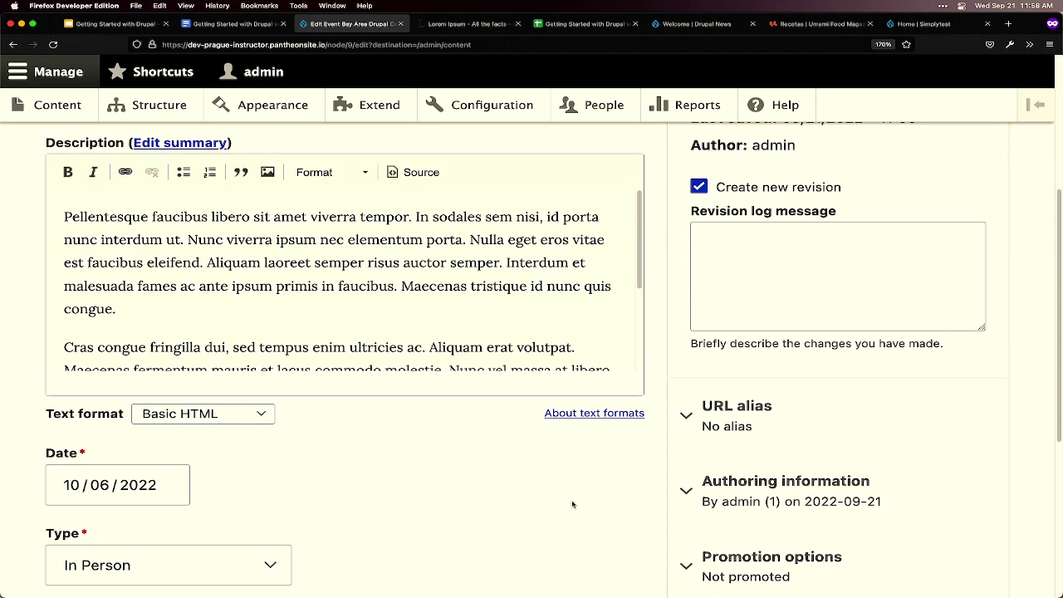
pyautogui.scroll(-3, 565, 505)
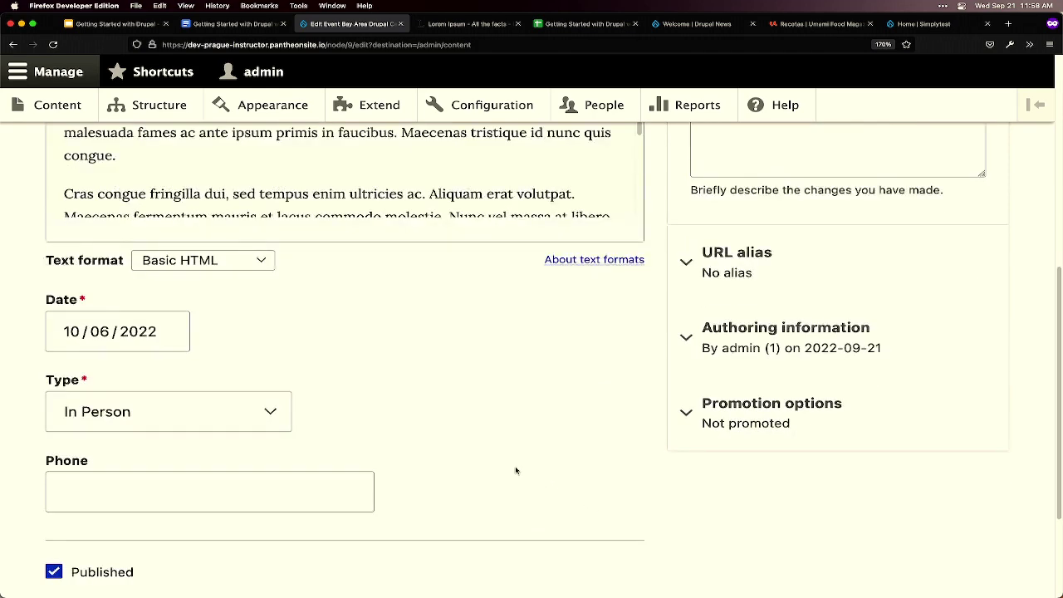
pyautogui.scroll(1, 515, 470)
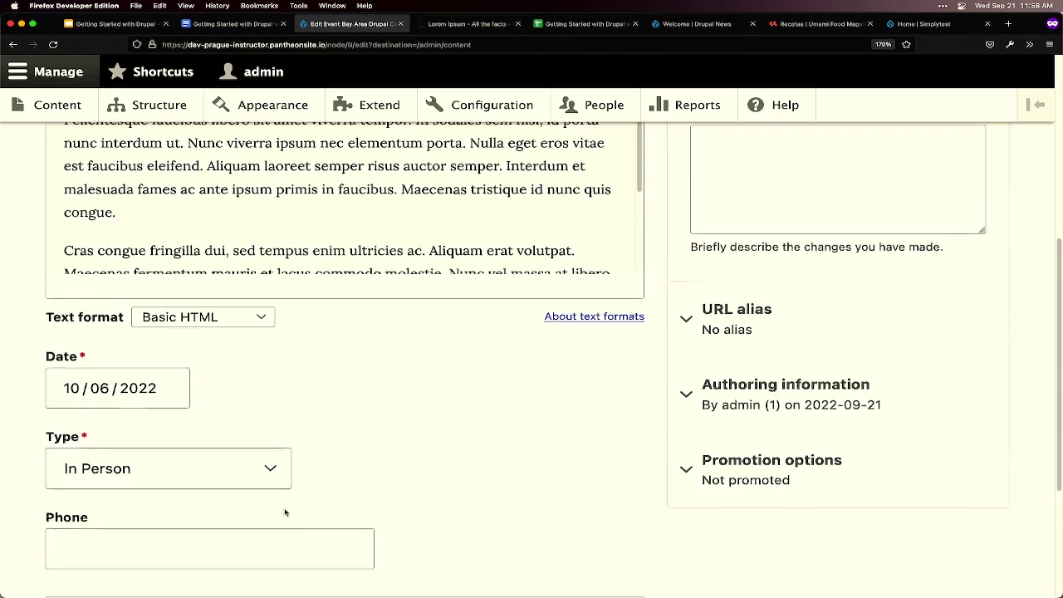
pyautogui.scroll(5, 283, 508)
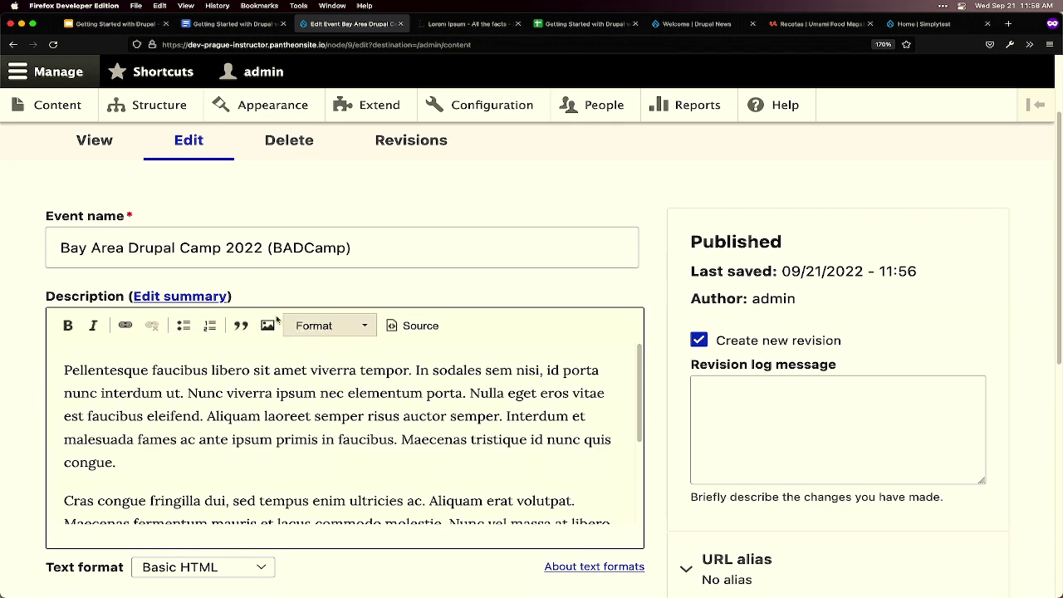
# - Open the Structure administration page in a new browser tab
pyautogui.moveTo(42, 297); pyautogui.dragTo(97, 299)
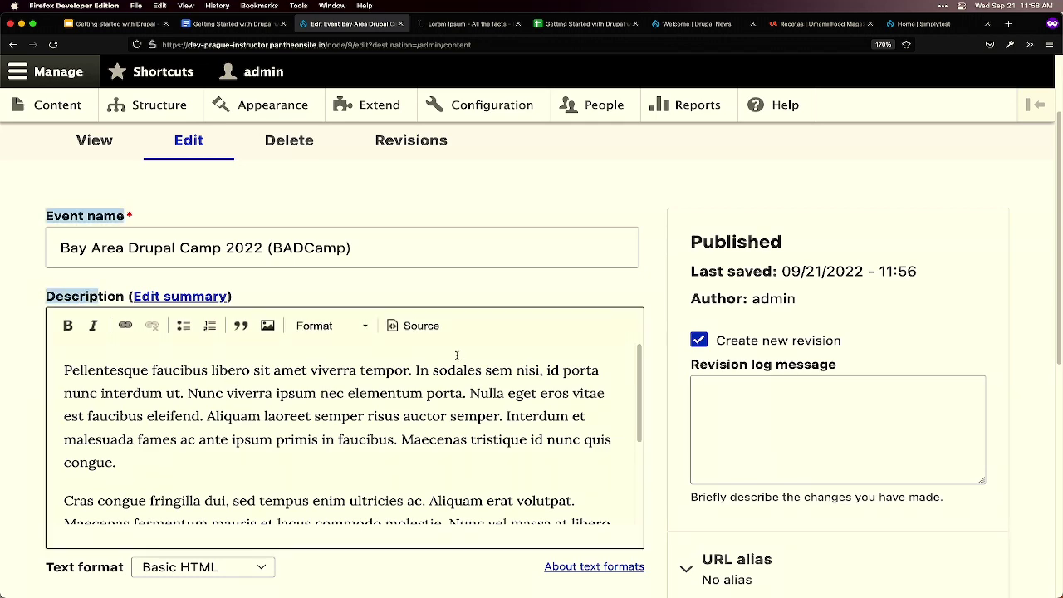
pyautogui.scroll(-5, 456, 355)
pyautogui.scroll(-3, 426, 484)
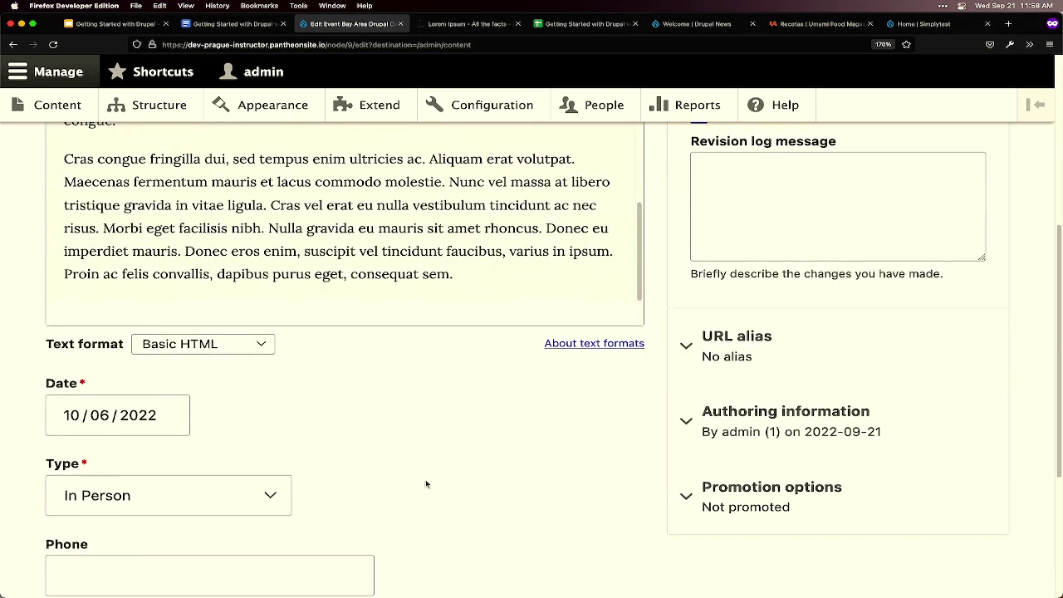
pyautogui.scroll(1, 426, 486)
pyautogui.scroll(5, 425, 449)
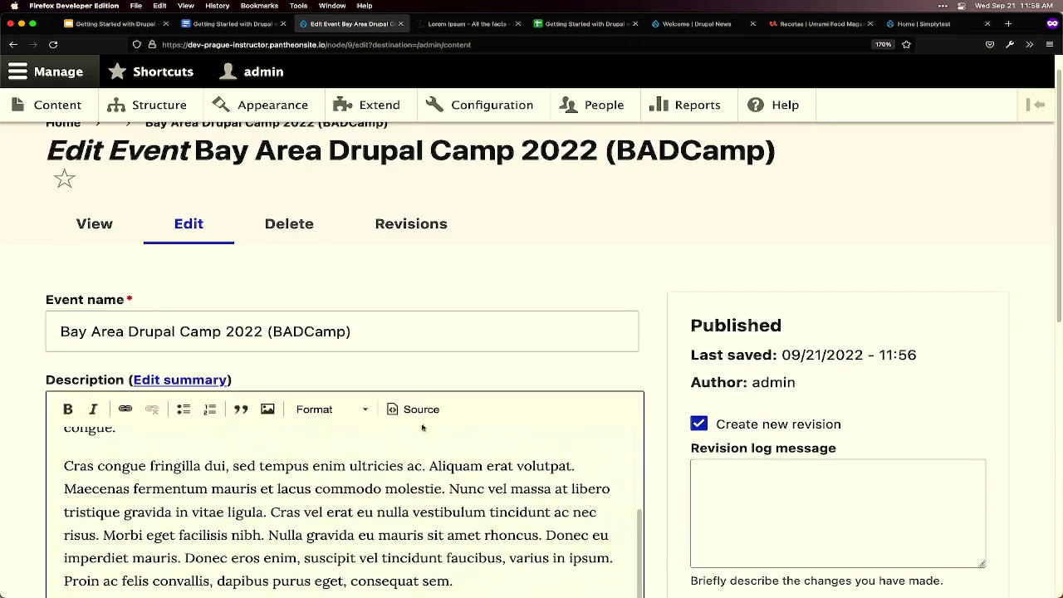
pyautogui.scroll(-1, 423, 423)
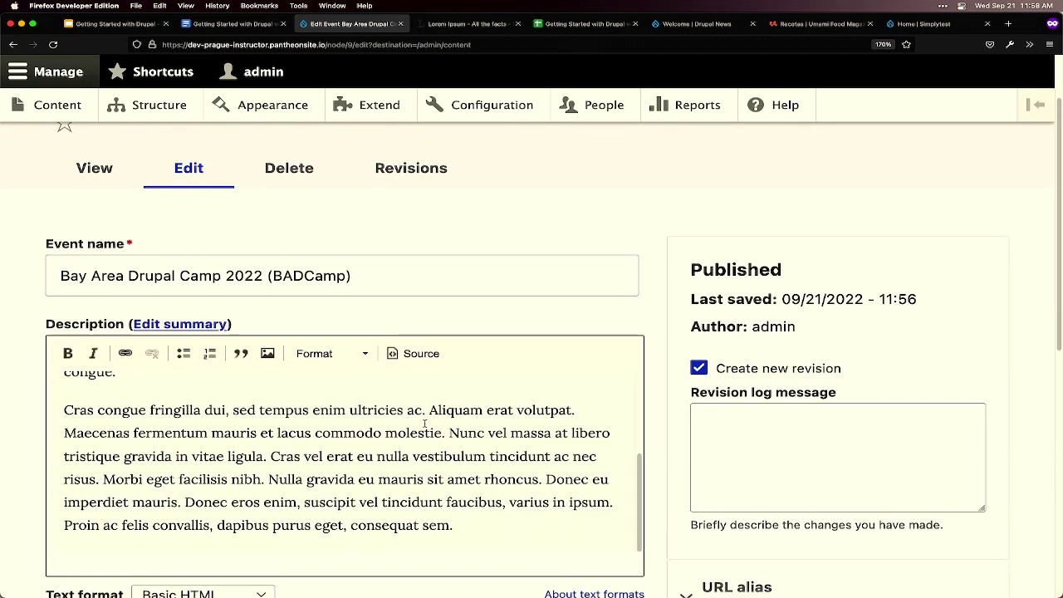
pyautogui.scroll(3, 424, 423)
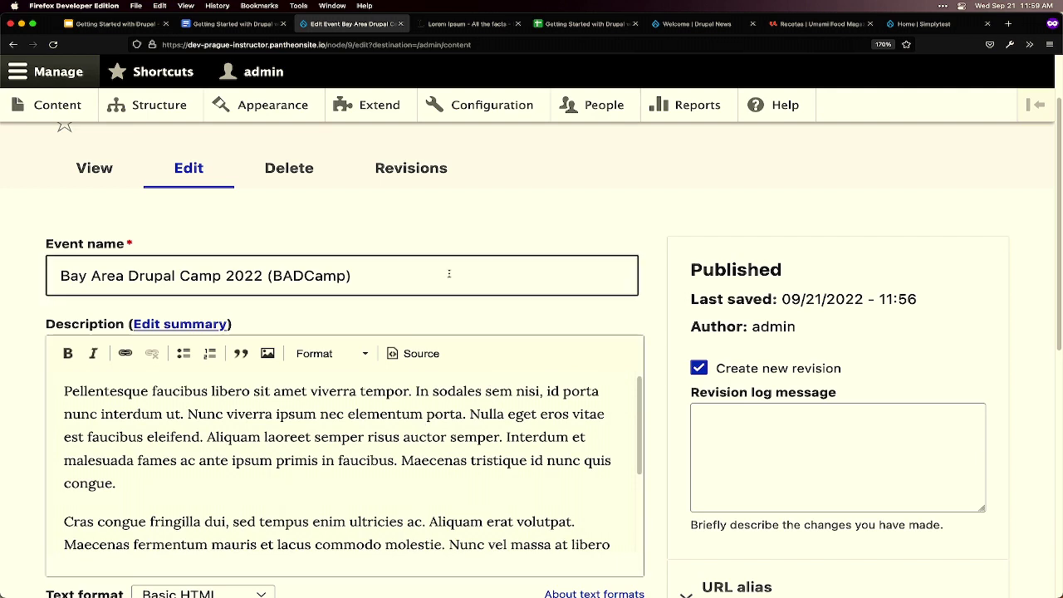
pyautogui.keyDown('super'); pyautogui.click(159, 106); pyautogui.keyUp('super')
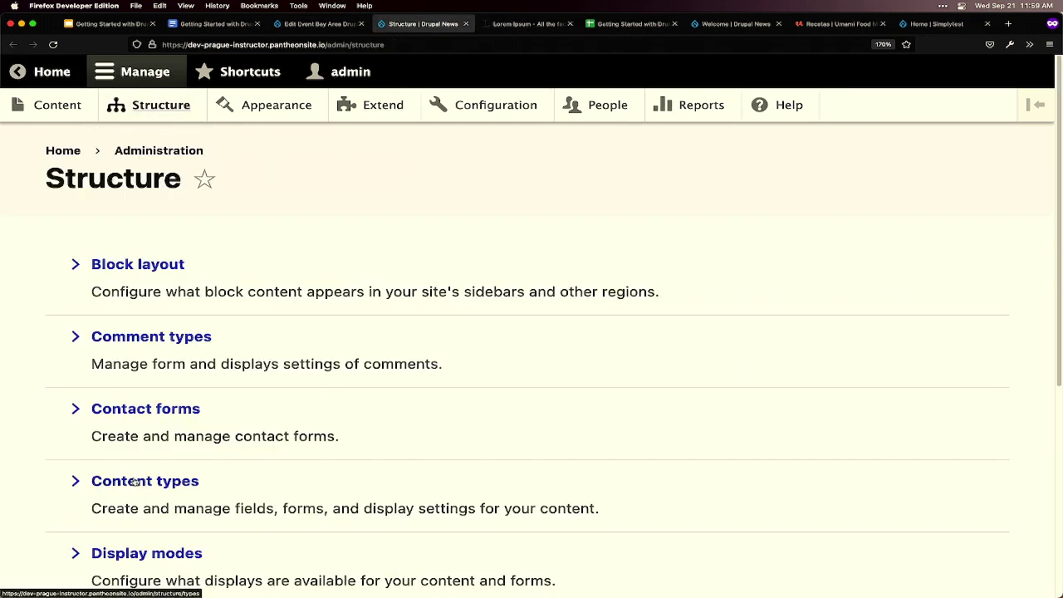
# - Go through Content types and the Event type's Manage fields to its Manage form display page
pyautogui.click(141, 482)
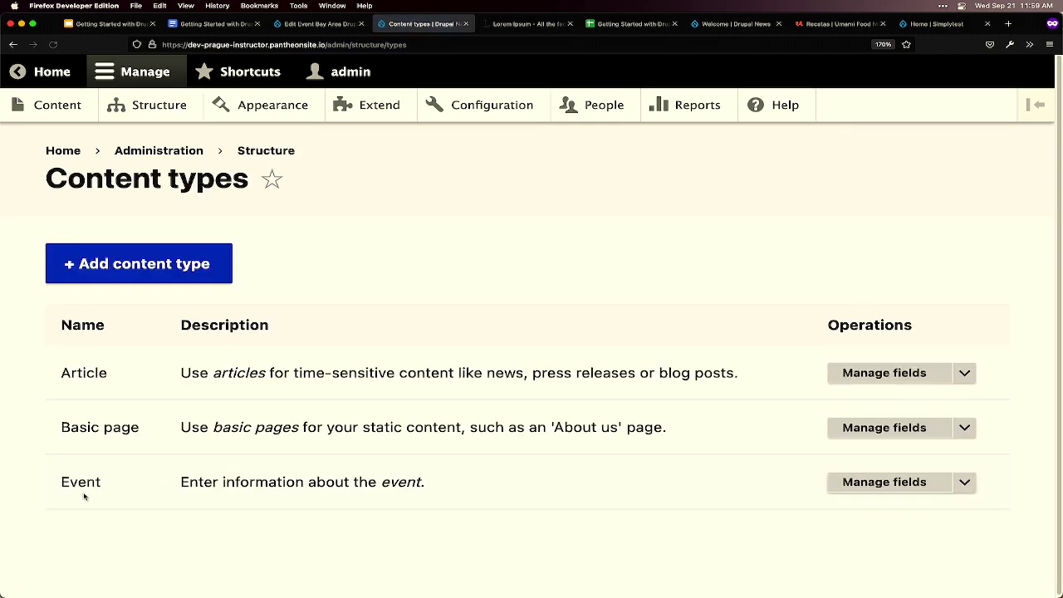
pyautogui.click(871, 483)
pyautogui.scroll(-2, 202, 498)
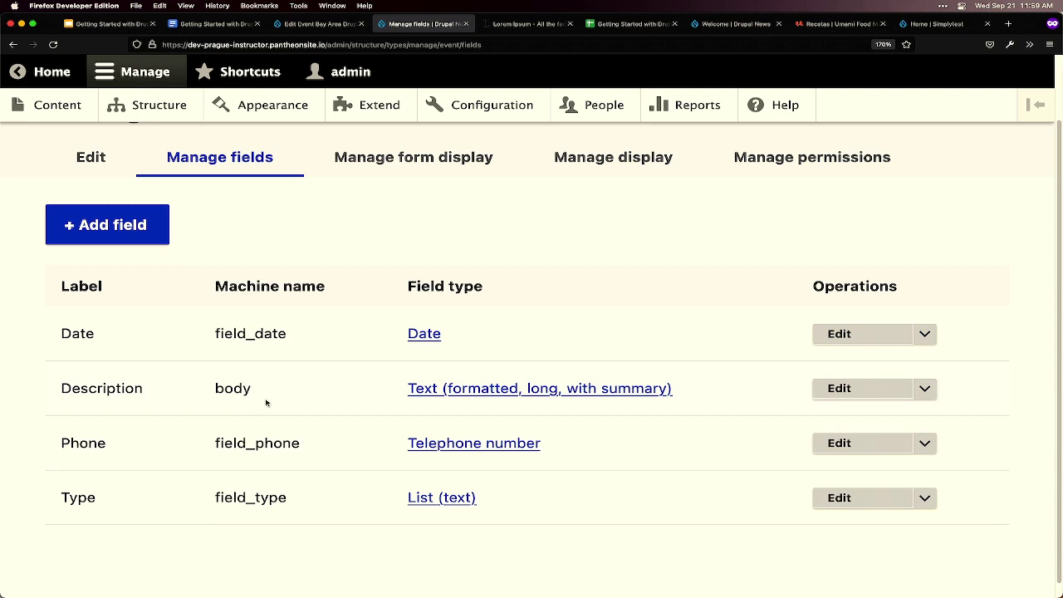
pyautogui.scroll(2, 254, 386)
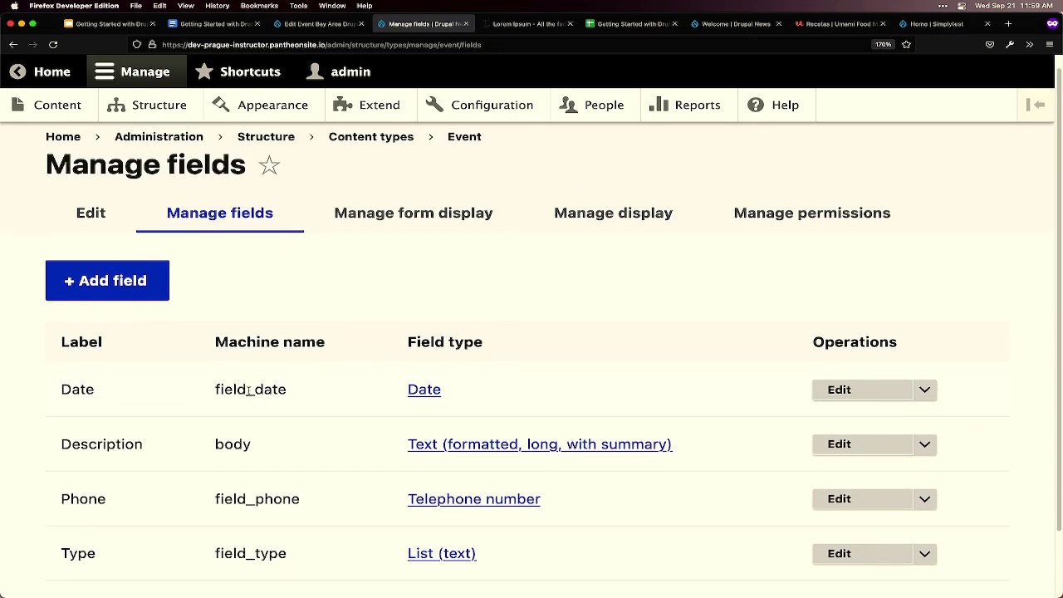
pyautogui.click(436, 213)
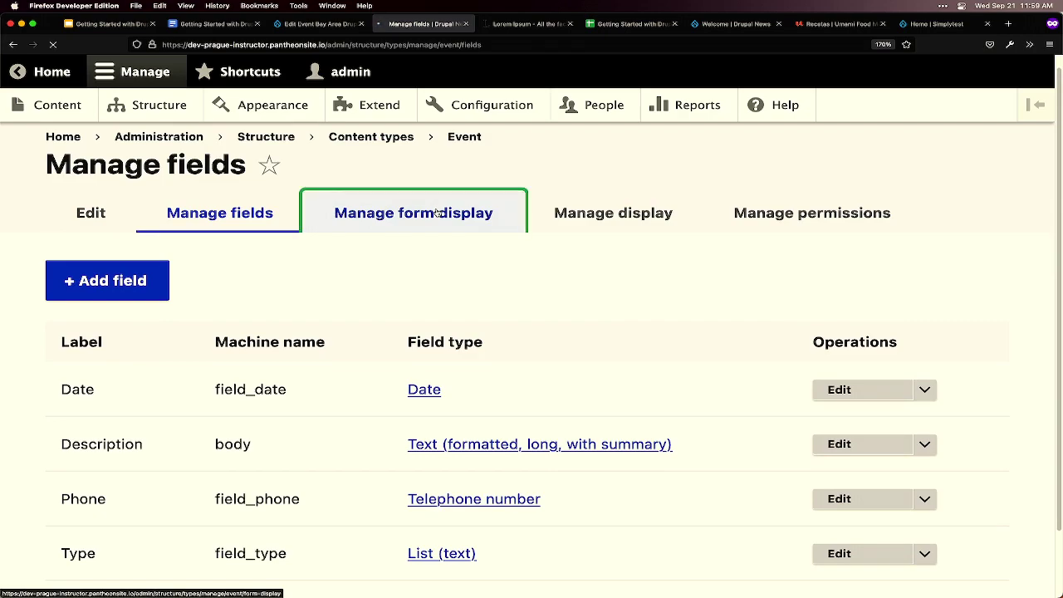
pyautogui.scroll(-5, 368, 396)
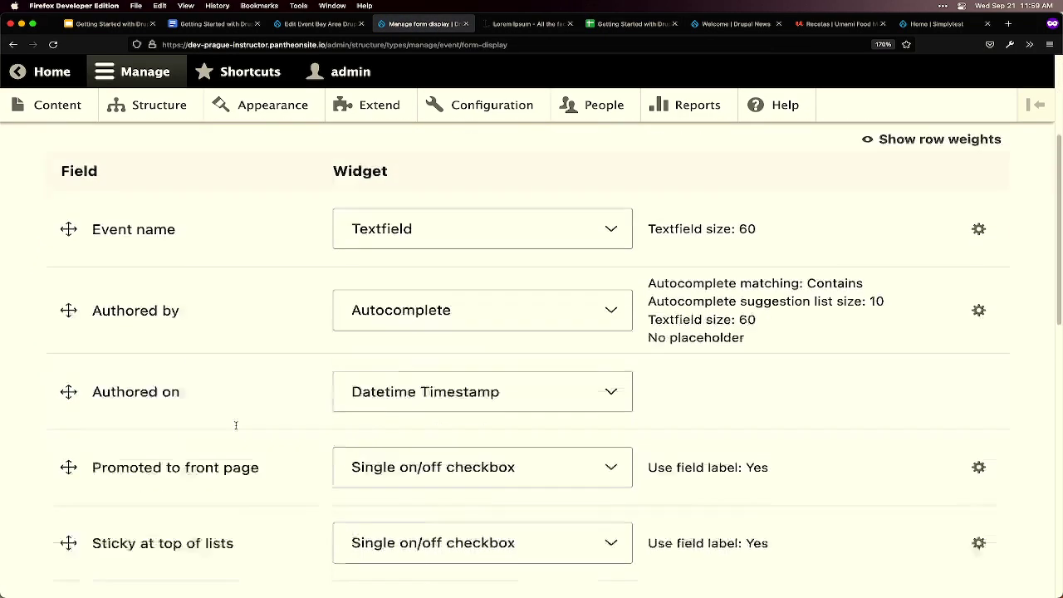
# - Drag the Description row below Phone in the Event form display
pyautogui.scroll(-10, 236, 425)
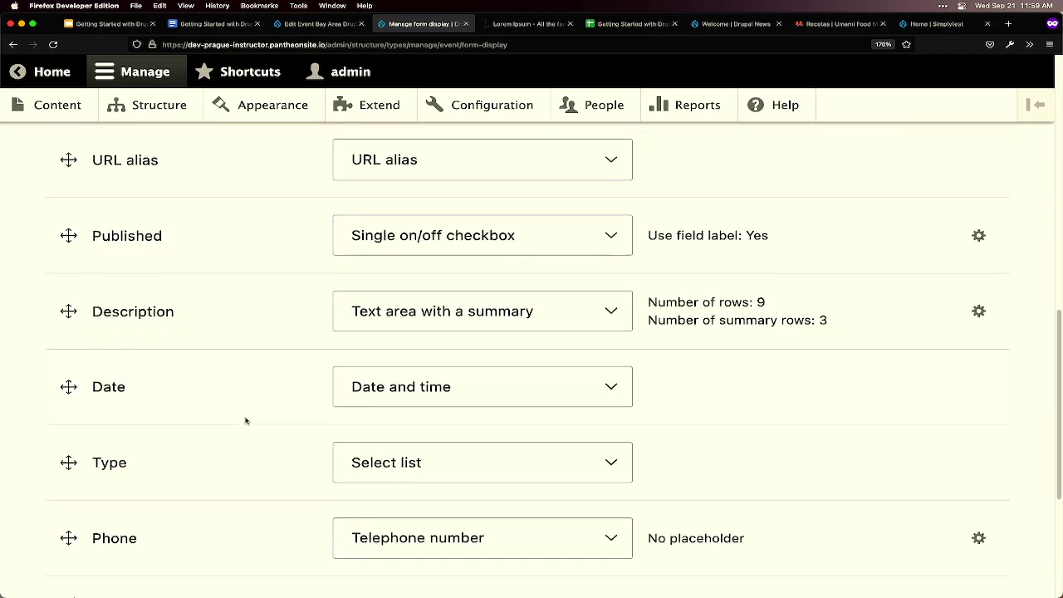
pyautogui.scroll(-2, 245, 421)
pyautogui.moveTo(68, 241); pyautogui.dragTo(48, 458)
pyautogui.scroll(-3, 133, 446)
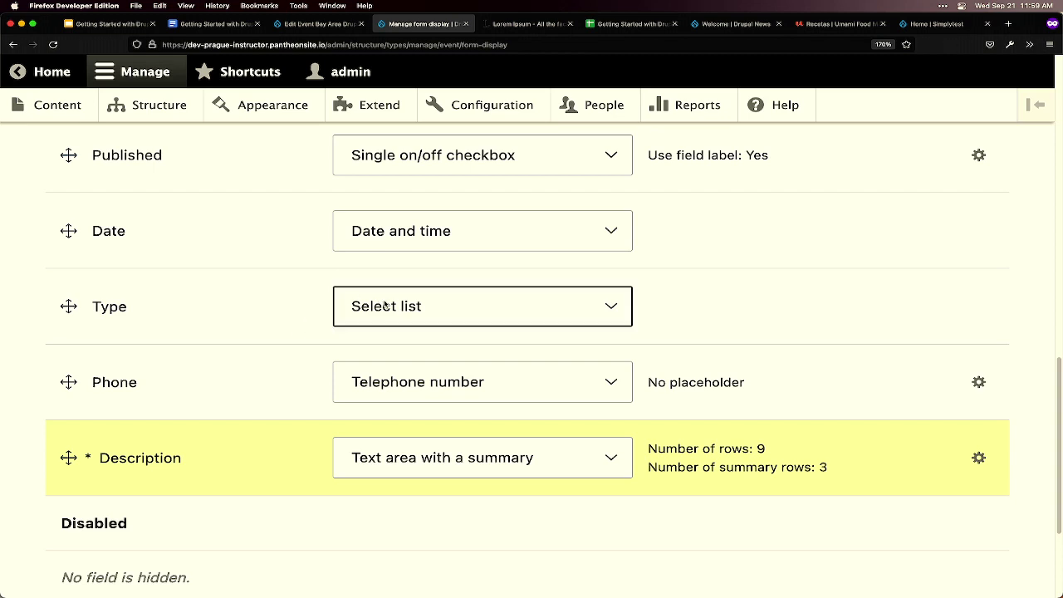
# - Check the Type field's dropdown choices on the event edit form, keeping In Person
pyautogui.hotkey('ctrl', 'shift', 'Tab')
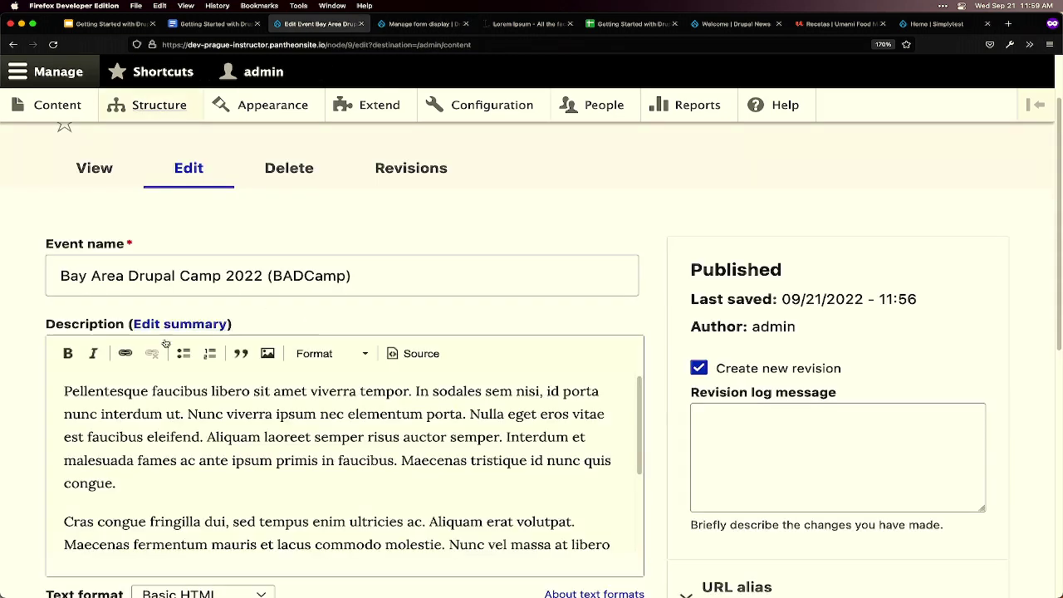
pyautogui.scroll(-3, 189, 386)
pyautogui.scroll(-5, 36, 453)
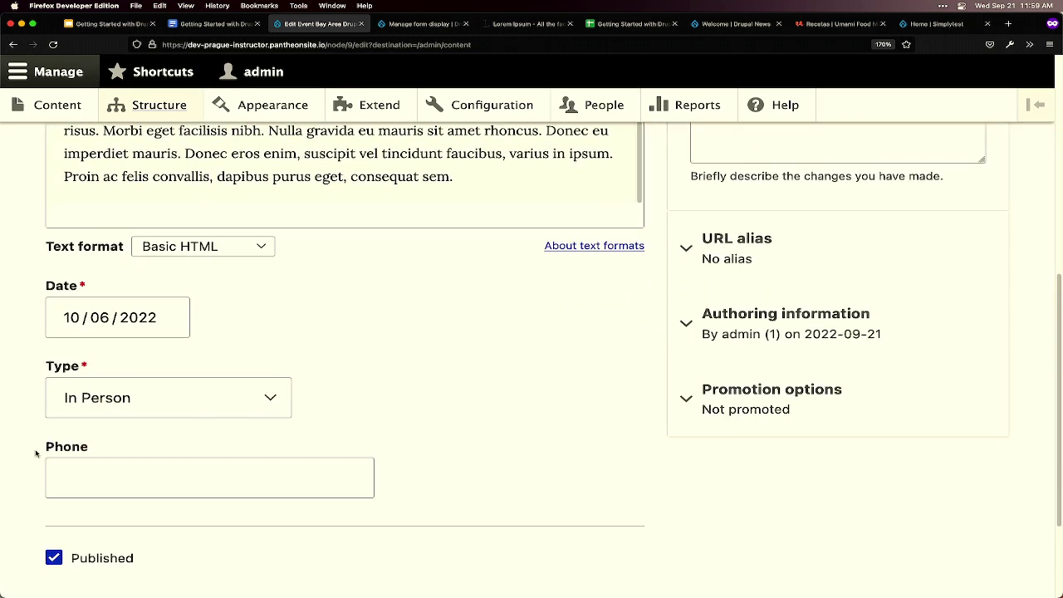
pyautogui.click(135, 396)
pyautogui.click(434, 391)
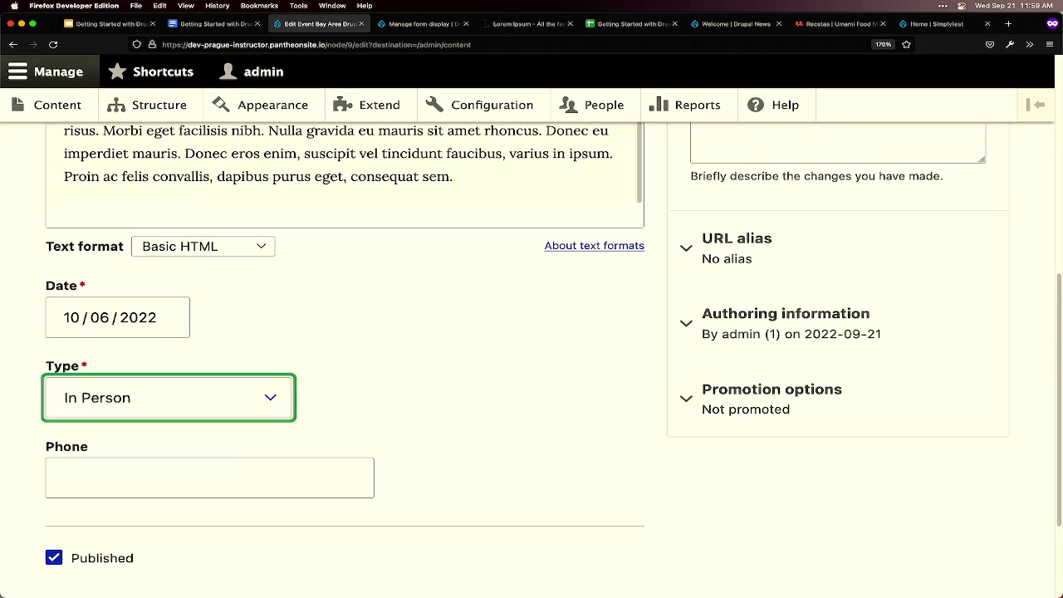
pyautogui.hotkey('ctrl', 'Tab')
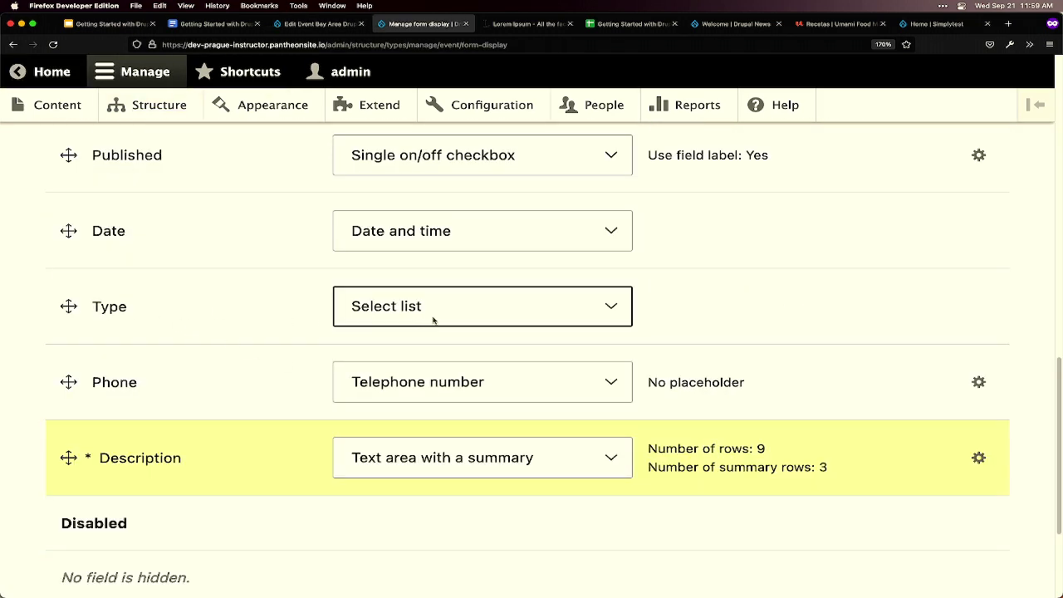
# - Switch the Type widget to Check boxes/radio buttons and save the form display
pyautogui.click(422, 317)
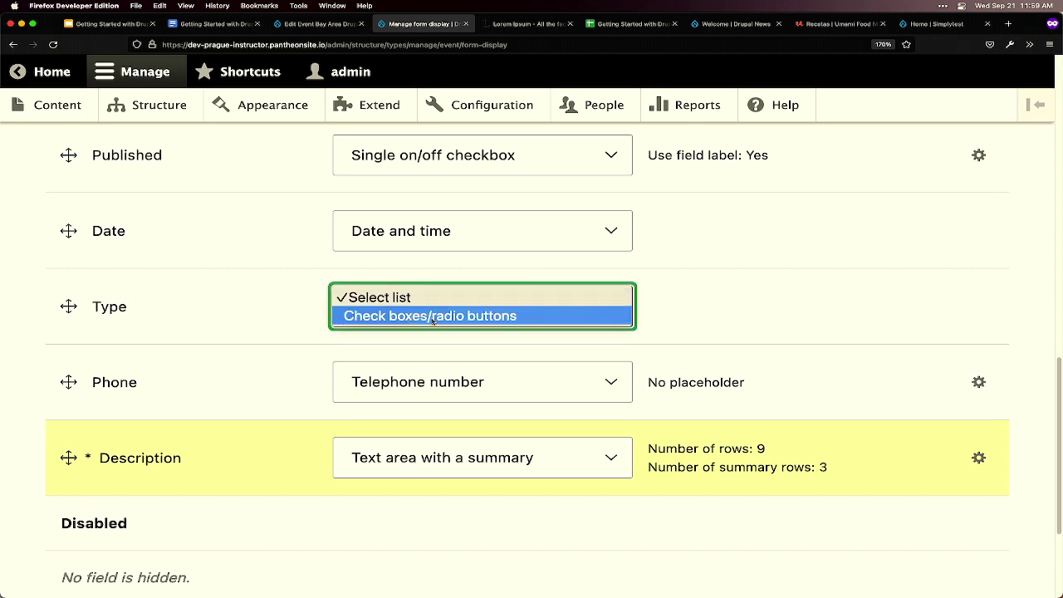
pyautogui.click(446, 316)
pyautogui.scroll(-2, 449, 317)
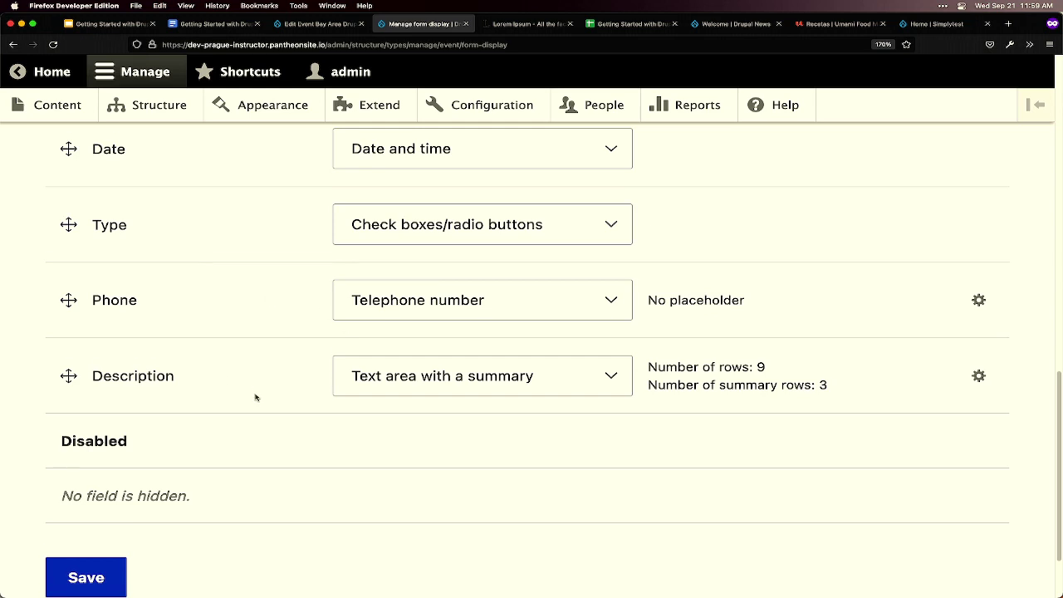
pyautogui.scroll(-1, 207, 448)
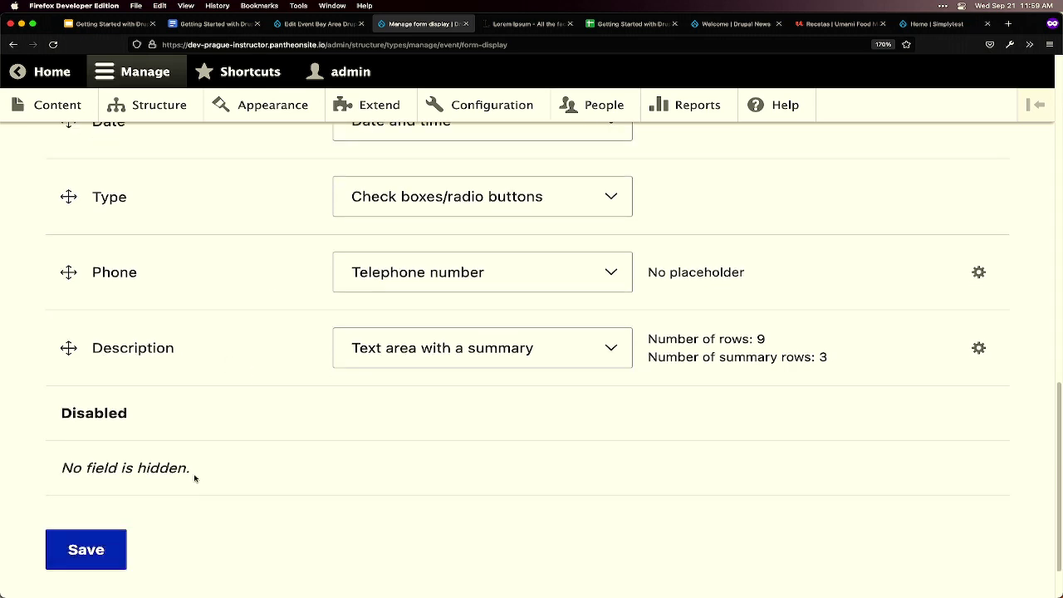
pyautogui.scroll(2, 195, 478)
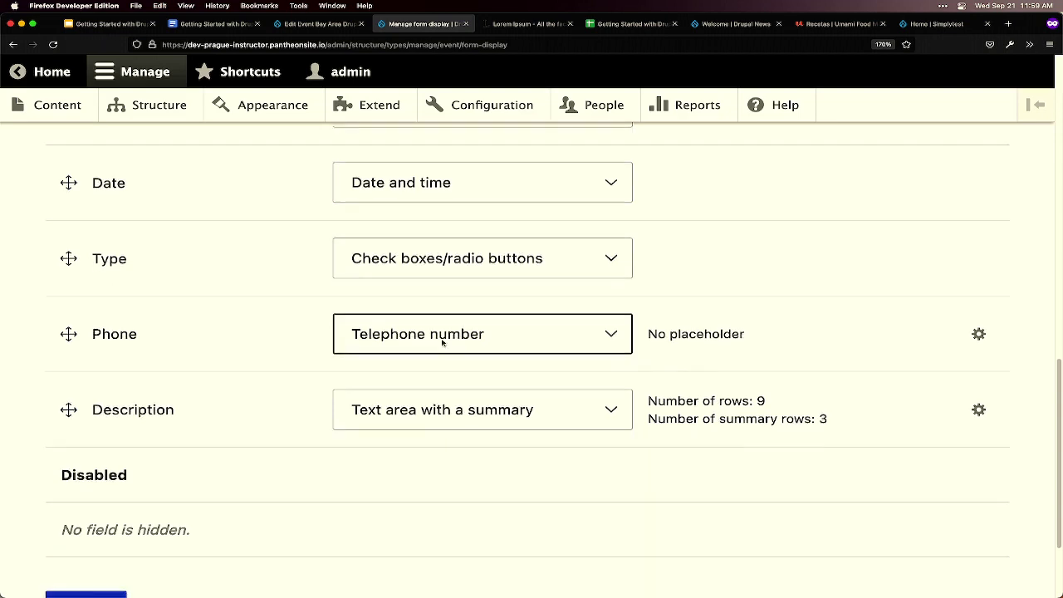
pyautogui.scroll(-2, 399, 391)
pyautogui.click(103, 540)
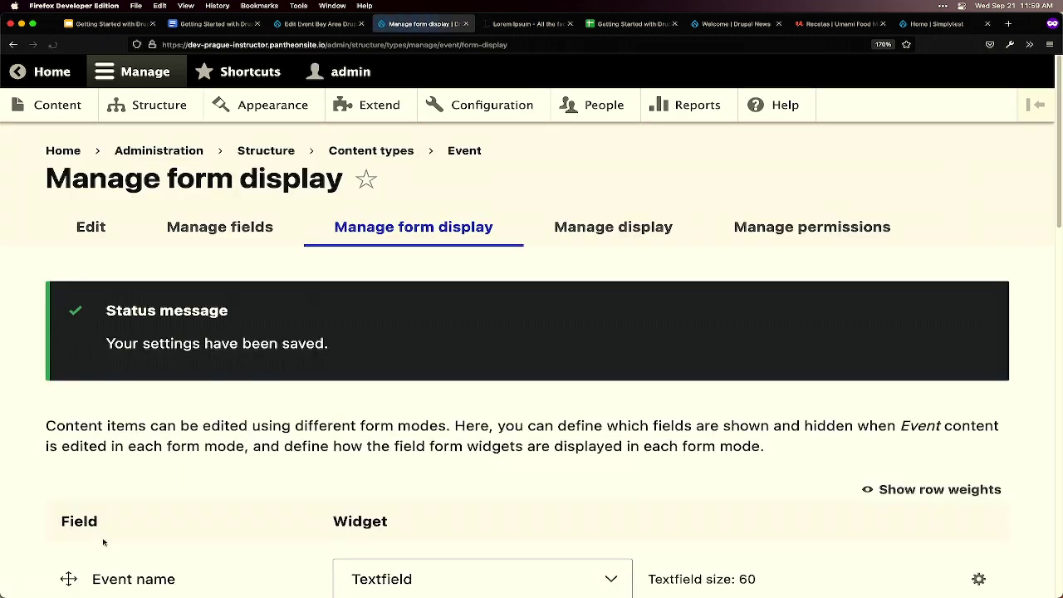
pyautogui.hotkey('ctrl', 'shift', 'Tab')
pyautogui.scroll(10, 386, 457)
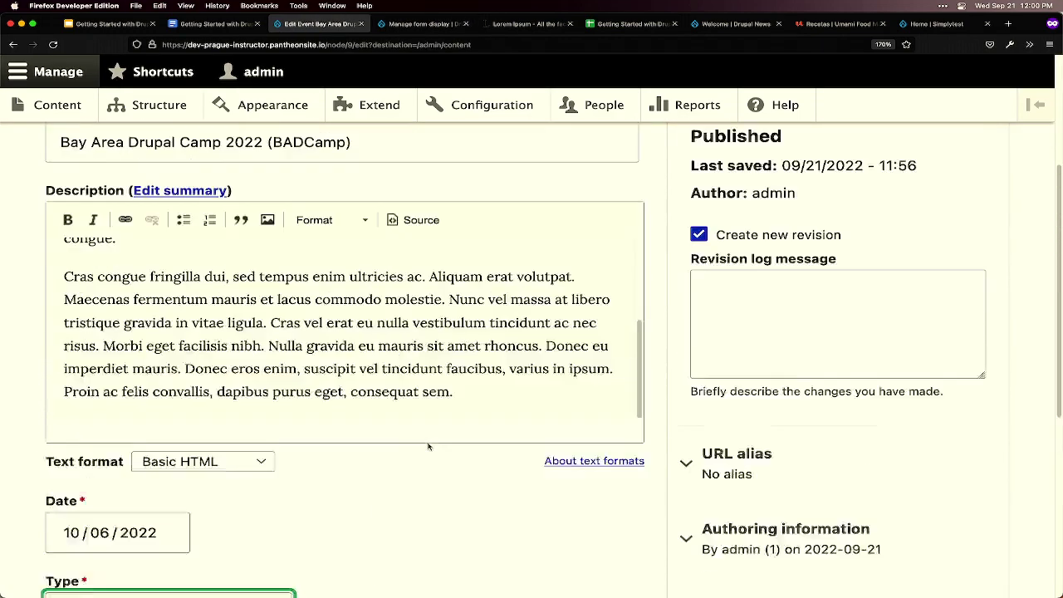
# - Reload the BADCamp edit form and look over the new field order
pyautogui.press('super+r')
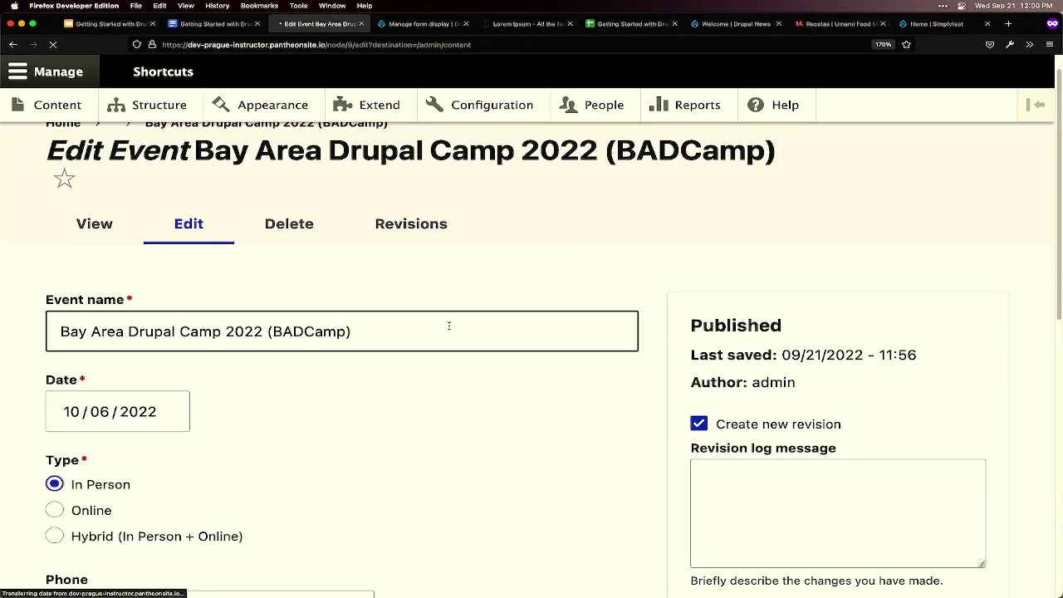
pyautogui.scroll(-2, 434, 386)
pyautogui.scroll(-1, 434, 391)
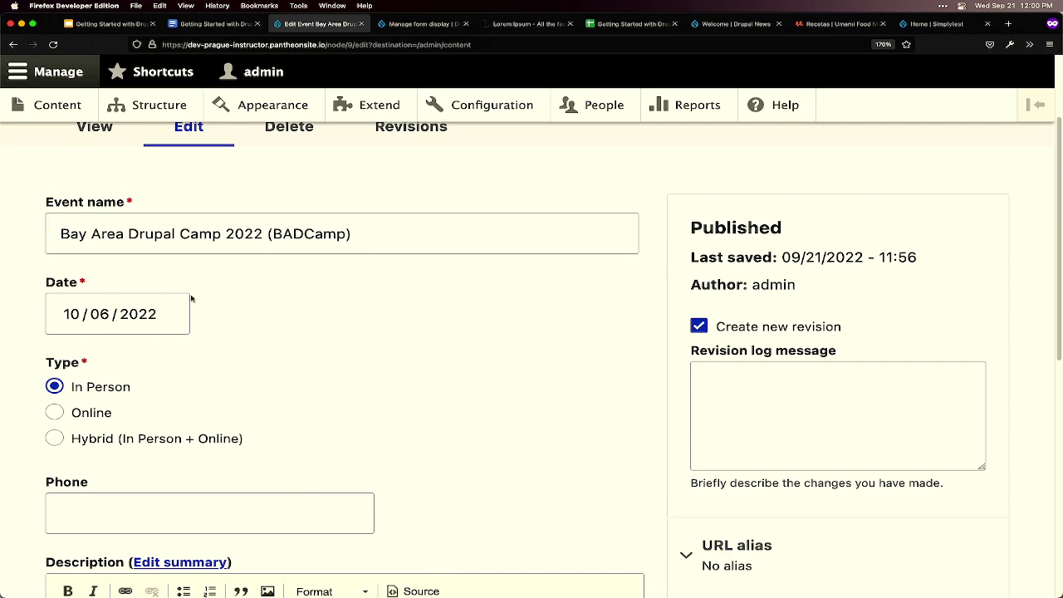
pyautogui.scroll(-3, 239, 339)
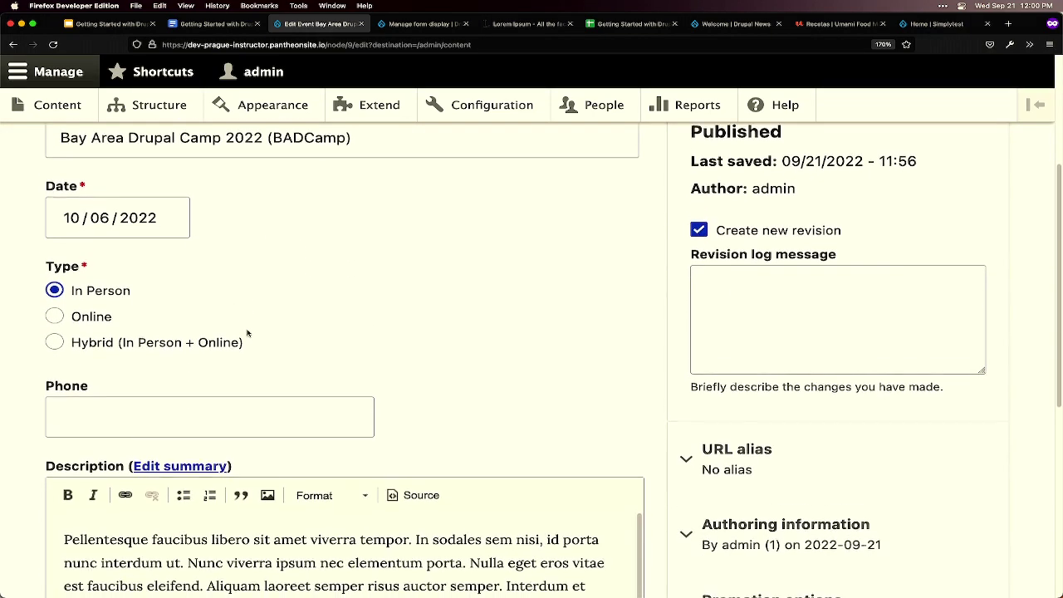
pyautogui.scroll(-3, 248, 331)
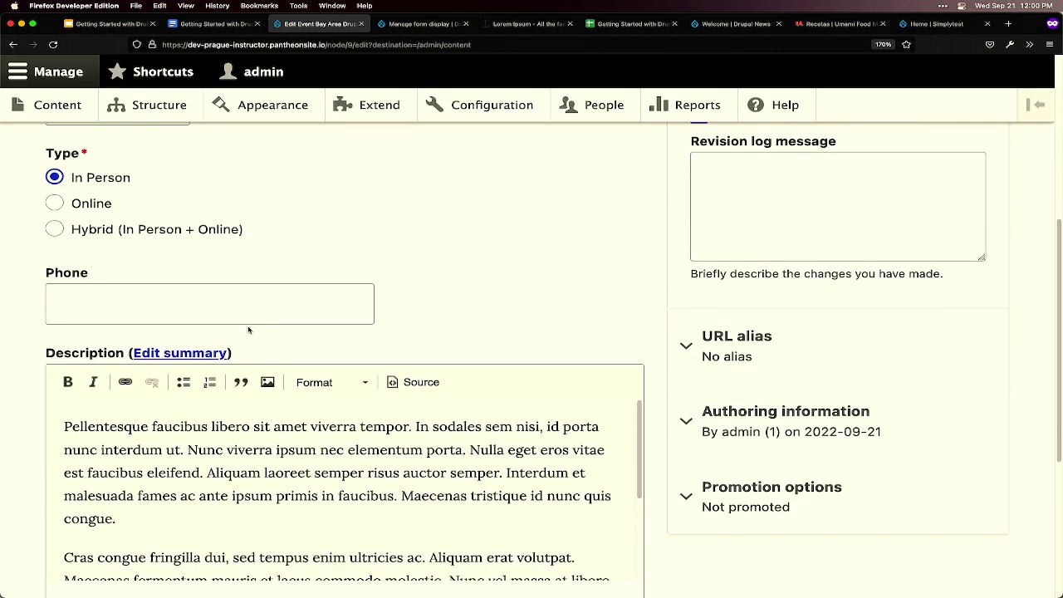
pyautogui.scroll(2, 248, 331)
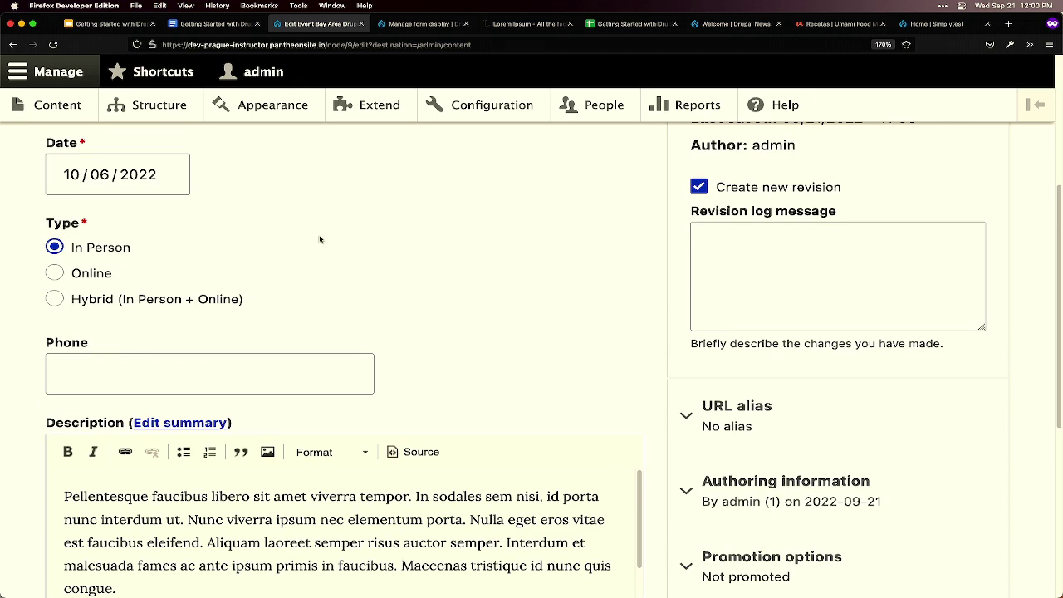
# - Try the Type radio options and set the event's Type to Online
pyautogui.click(91, 274)
pyautogui.click(124, 299)
pyautogui.click(94, 247)
pyautogui.click(102, 275)
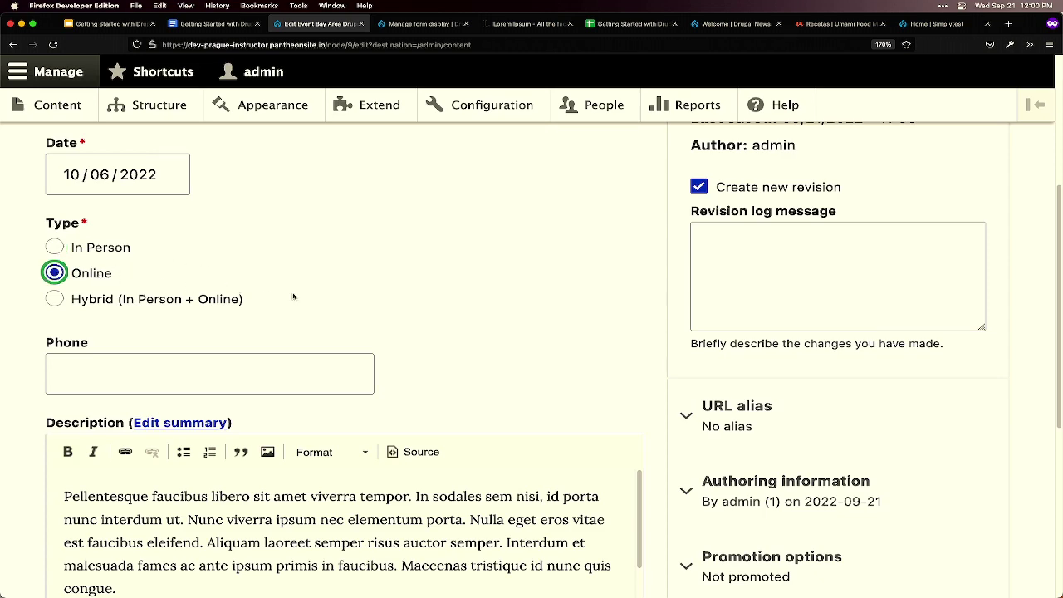
pyautogui.scroll(5, 325, 294)
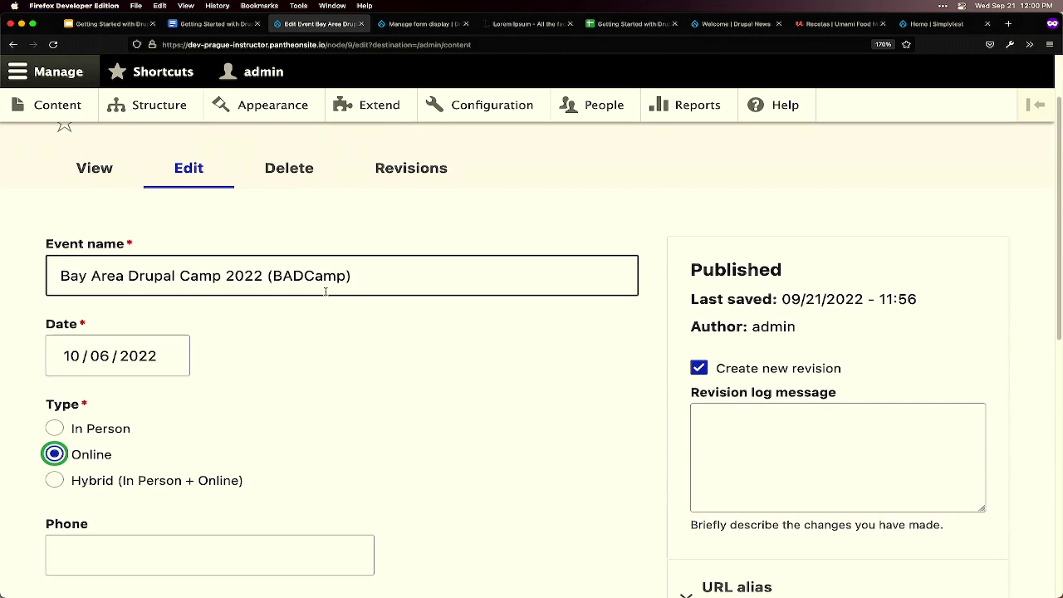
pyautogui.scroll(1, 320, 289)
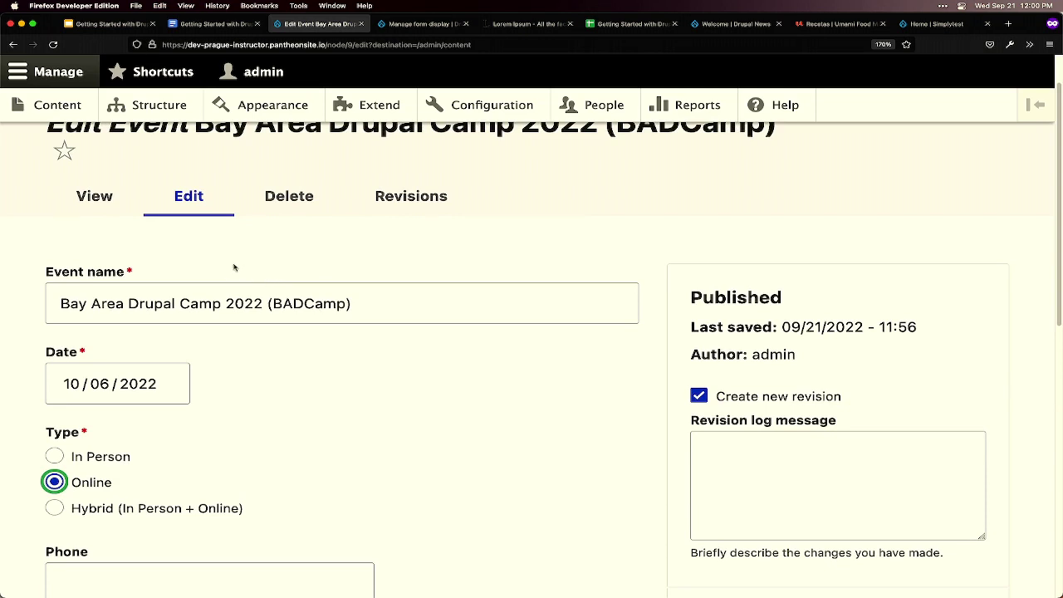
# - View the BADCamp event page, check its Date and Type (still In Person), and return to form display
pyautogui.click(106, 202)
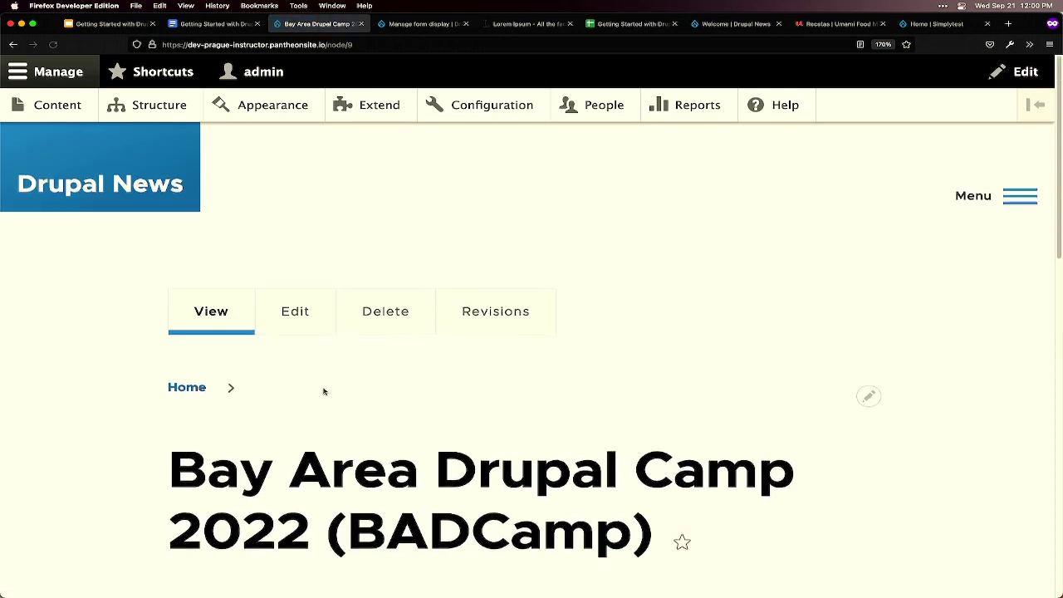
pyautogui.scroll(-5, 323, 392)
pyautogui.scroll(-1, 282, 303)
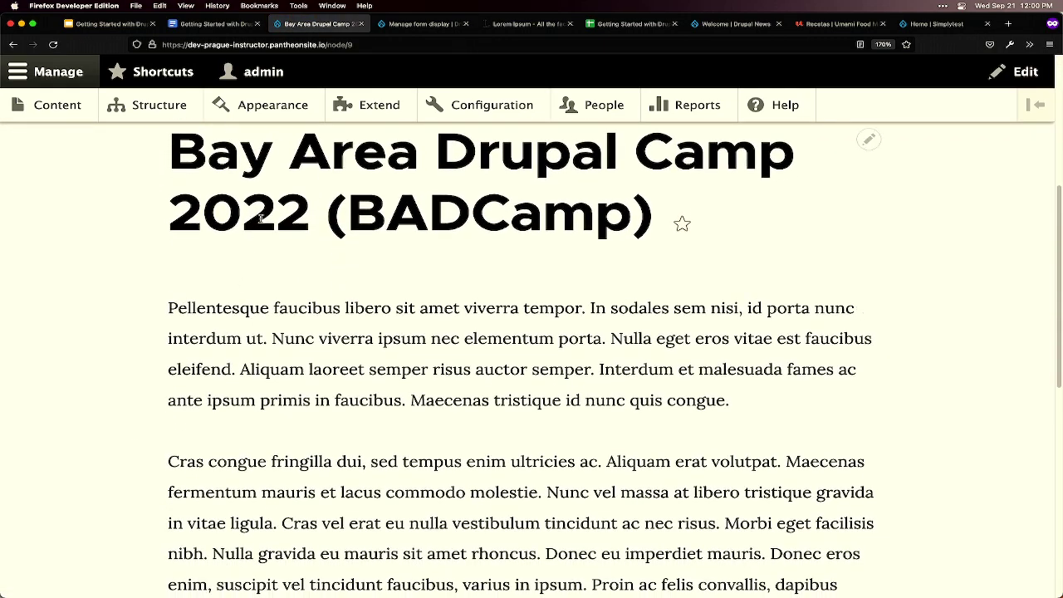
pyautogui.scroll(-5, 290, 322)
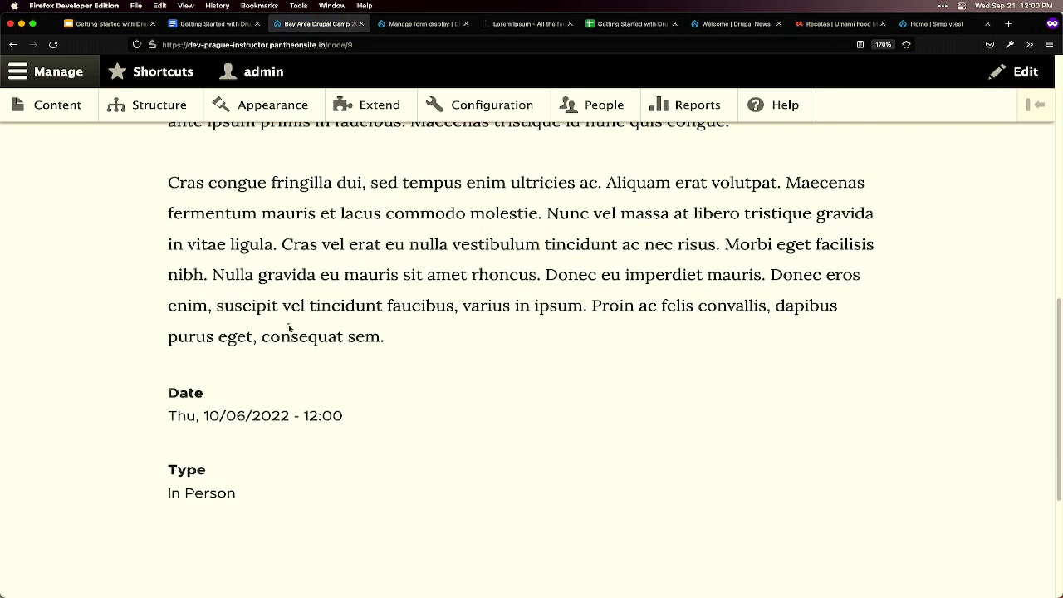
pyautogui.moveTo(172, 418); pyautogui.dragTo(347, 421)
pyautogui.click(330, 415)
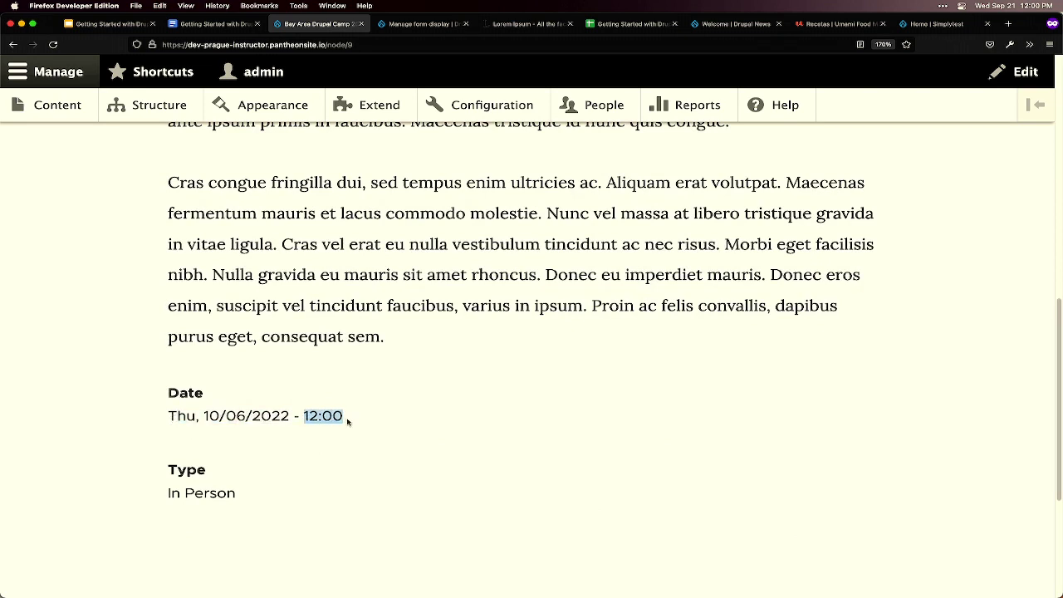
pyautogui.moveTo(162, 486); pyautogui.dragTo(240, 497)
pyautogui.click(253, 504)
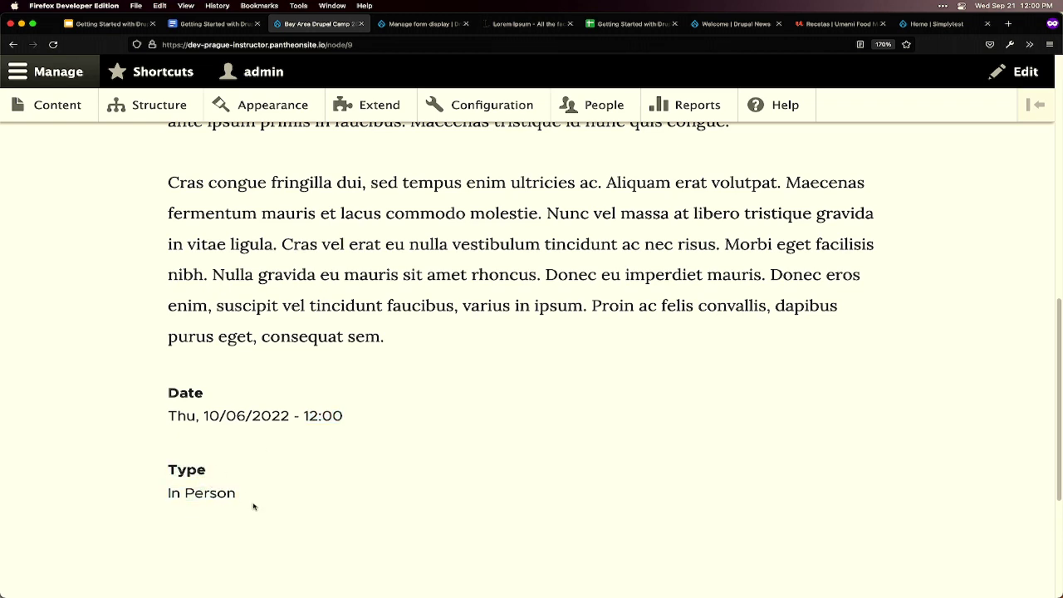
pyautogui.hotkey('ctrl', 'Tab')
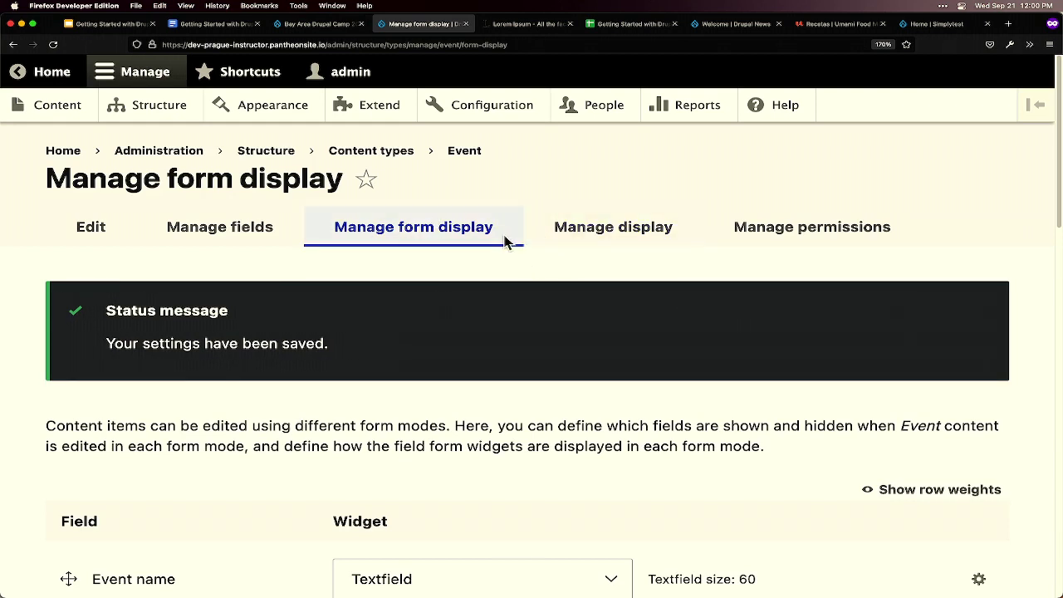
# - In the Event content type's Manage display, move Description below Phone
pyautogui.click(638, 226)
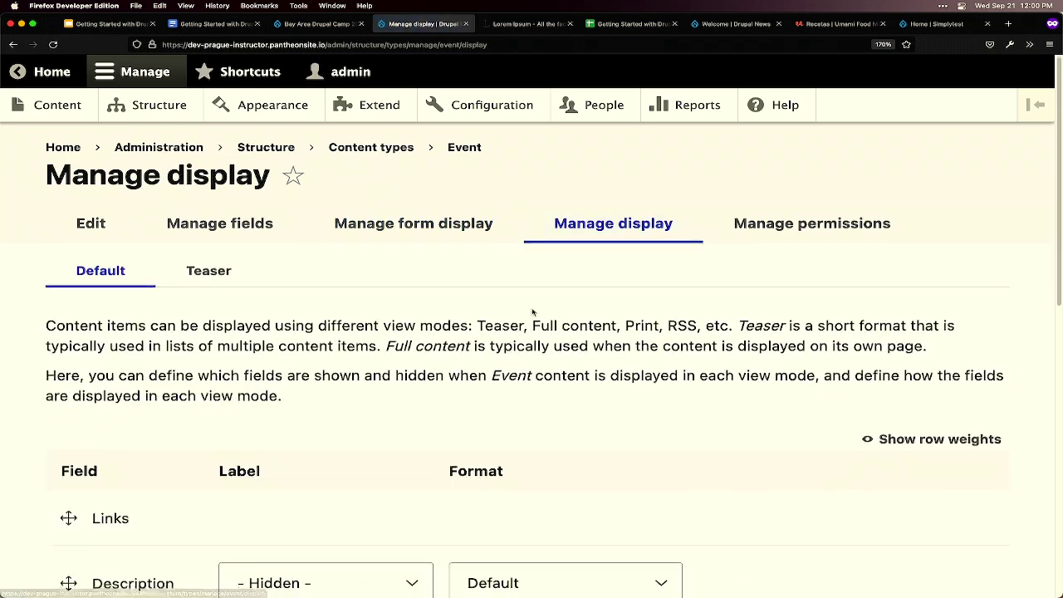
pyautogui.scroll(-5, 532, 313)
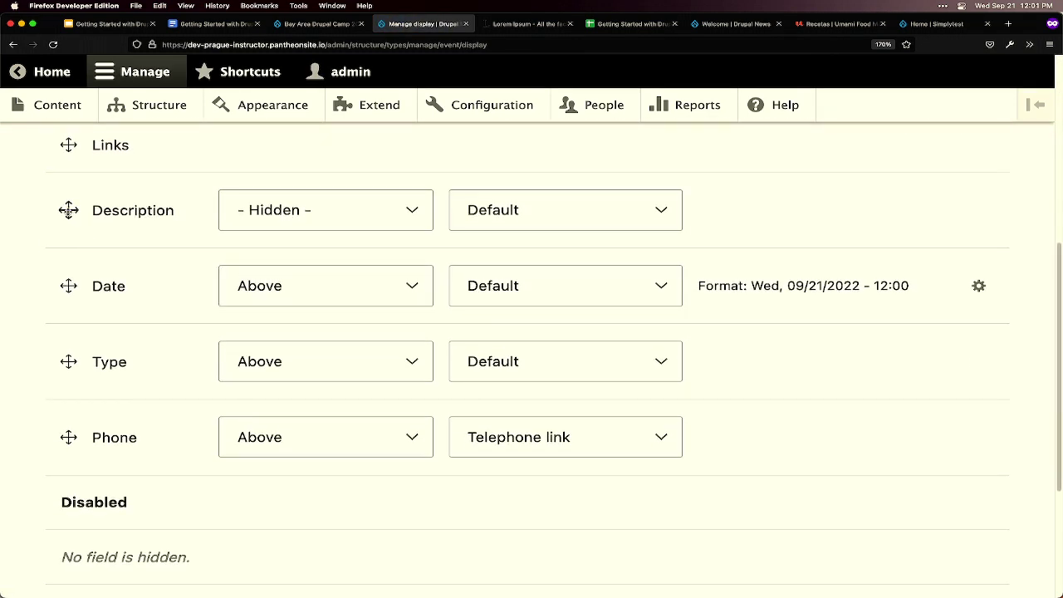
pyautogui.moveTo(68, 210); pyautogui.dragTo(66, 399)
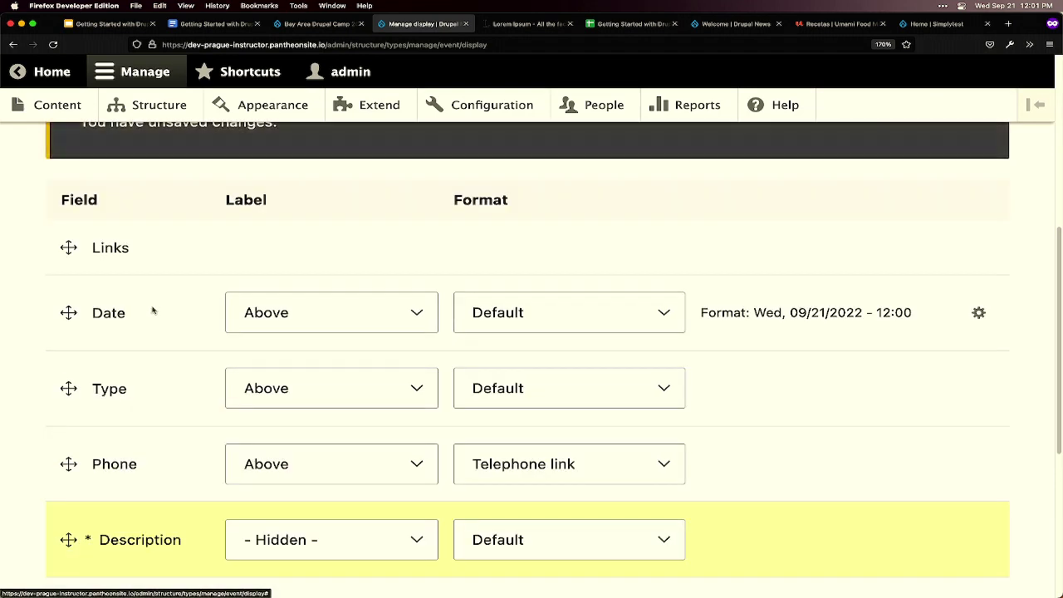
# - Set the Date, Type and Phone field labels to Inline
pyautogui.click(288, 314)
pyautogui.click(288, 320)
pyautogui.click(288, 388)
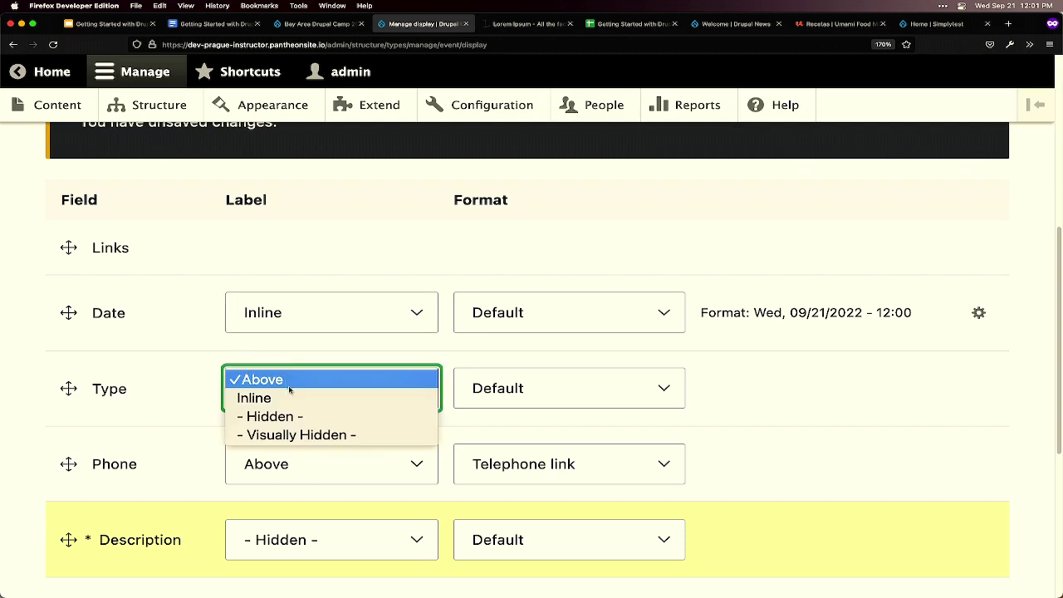
pyautogui.click(291, 397)
pyautogui.click(308, 466)
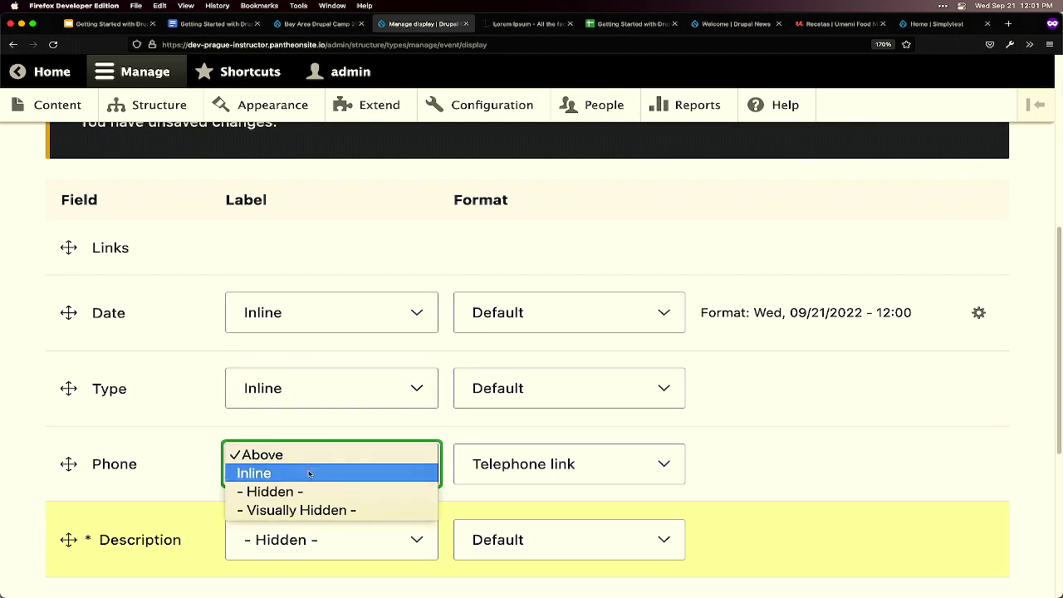
pyautogui.click(309, 473)
pyautogui.scroll(-2, 332, 457)
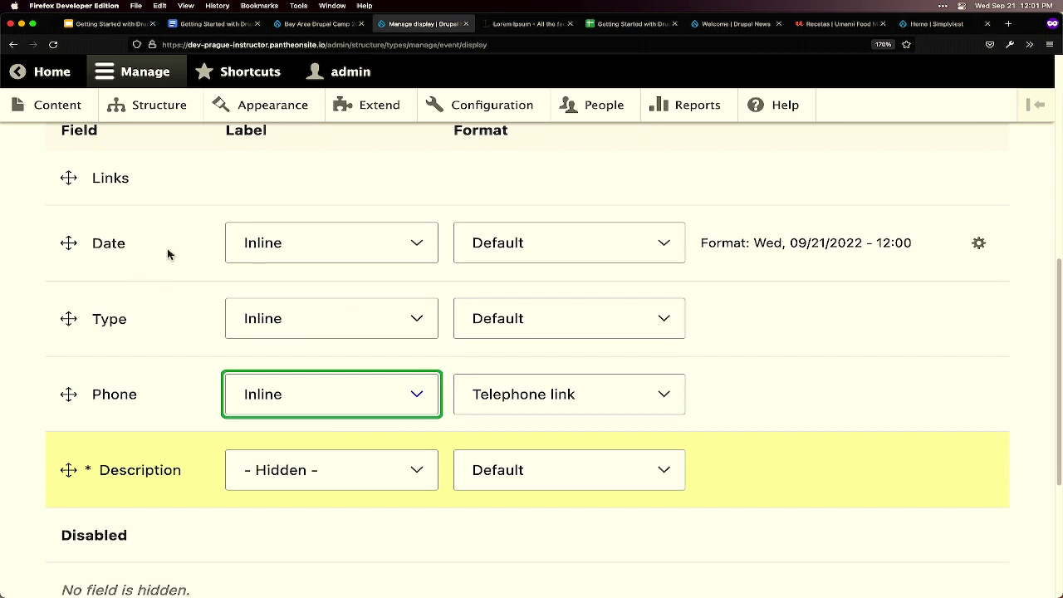
pyautogui.click(979, 244)
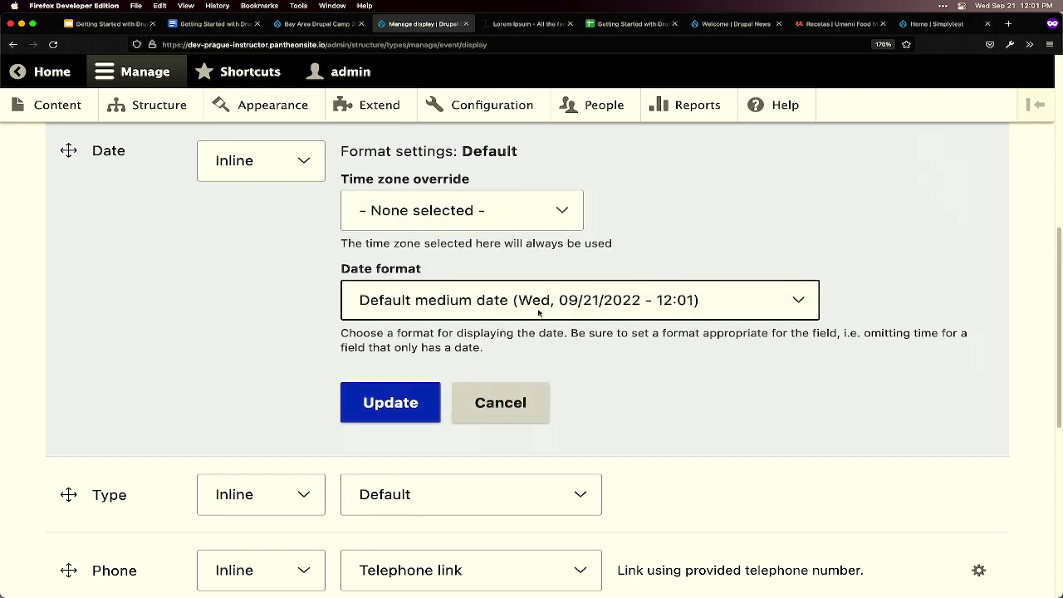
# - Switch the Date format to Olivero Medium (21 September, 2022)
pyautogui.click(538, 308)
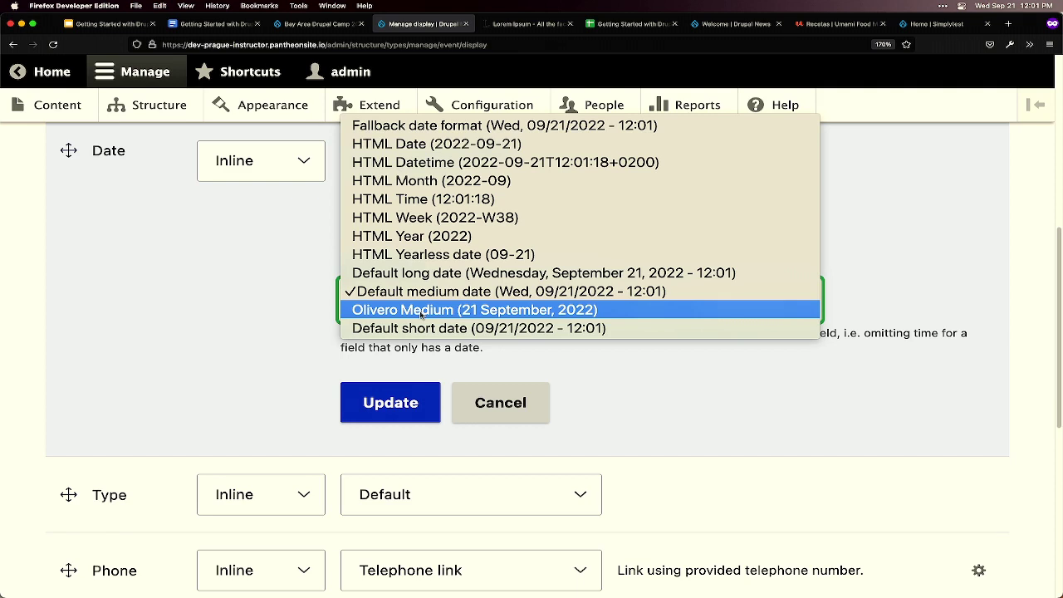
pyautogui.click(396, 311)
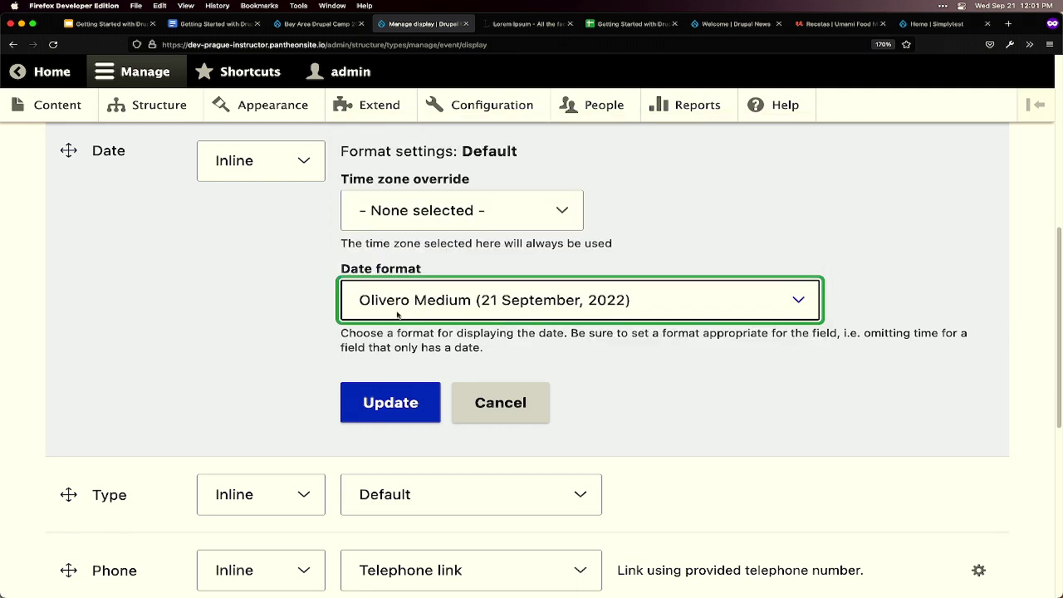
pyautogui.click(407, 397)
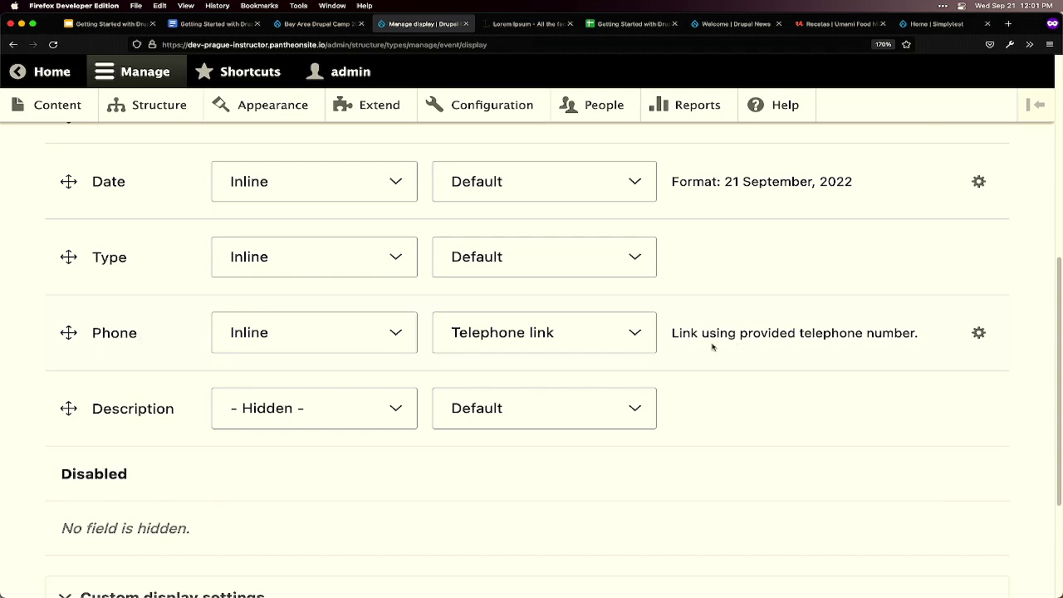
# - Keep Phone as a Telephone link and save the Event display settings
pyautogui.click(976, 333)
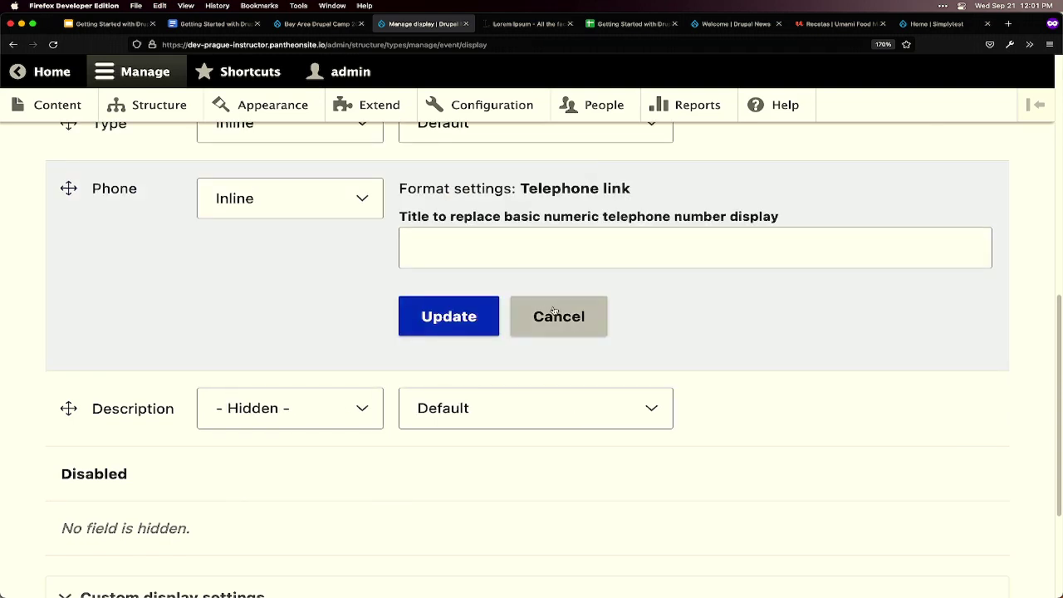
pyautogui.click(554, 312)
pyautogui.click(619, 336)
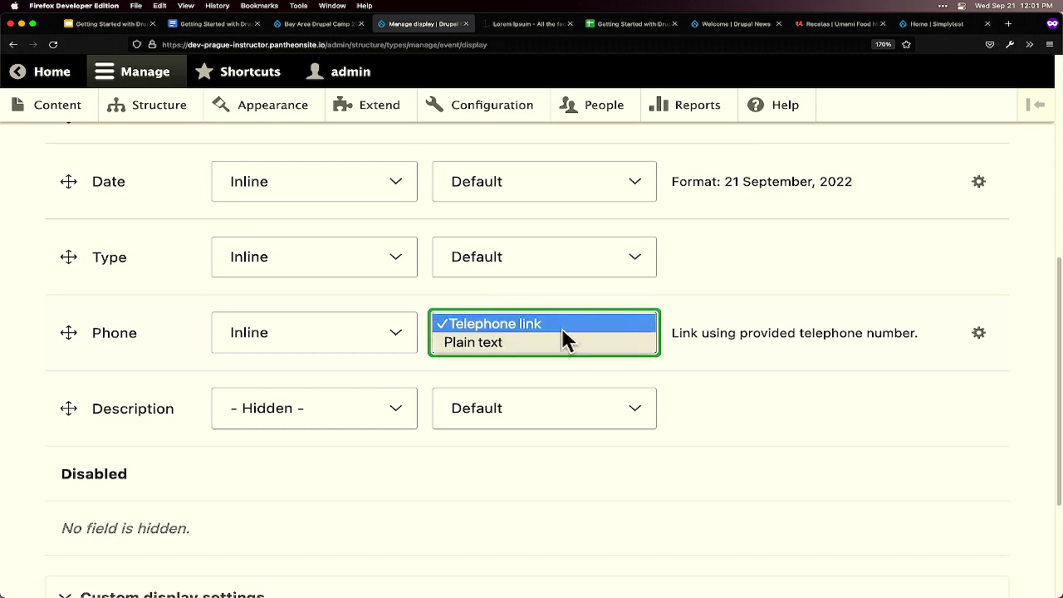
pyautogui.click(603, 333)
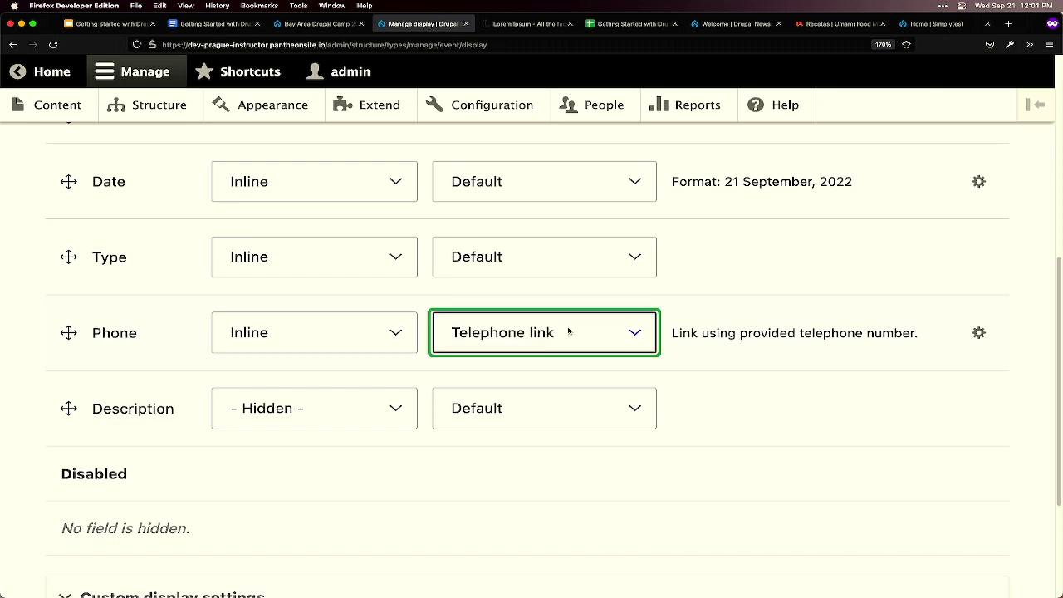
pyautogui.scroll(-3, 577, 351)
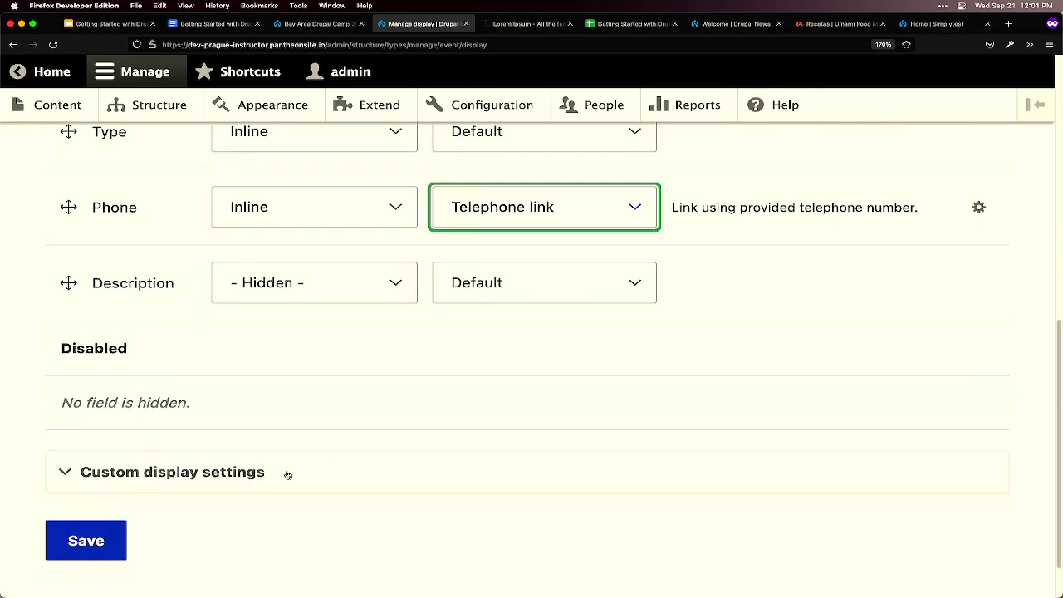
pyautogui.click(98, 541)
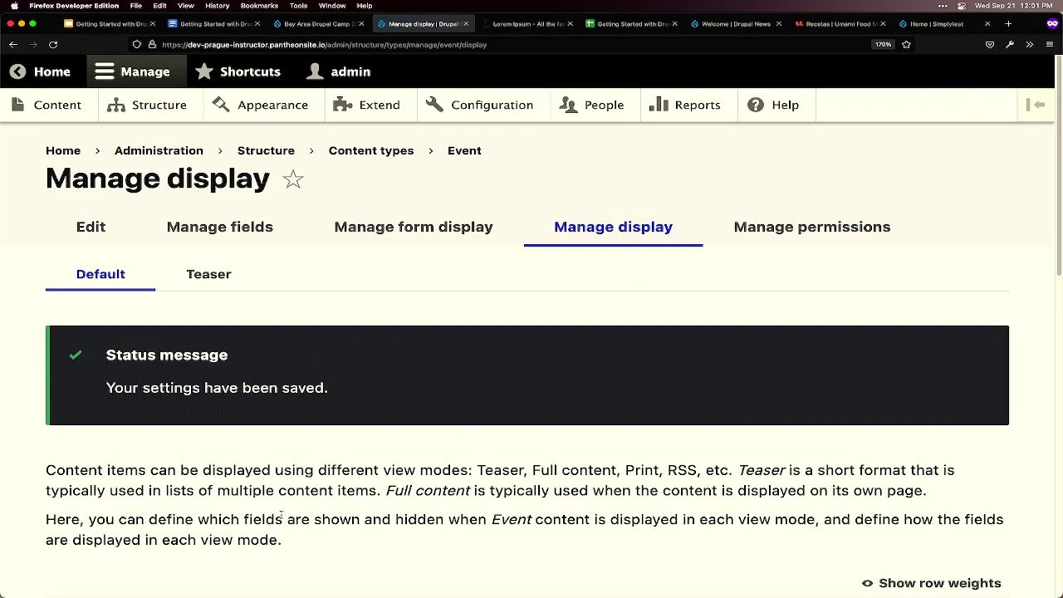
# - Reload the BADCamp event page and check the inline Date 6 October, 2022 and Type
pyautogui.hotkey('ctrl', 'shift', 'Tab')
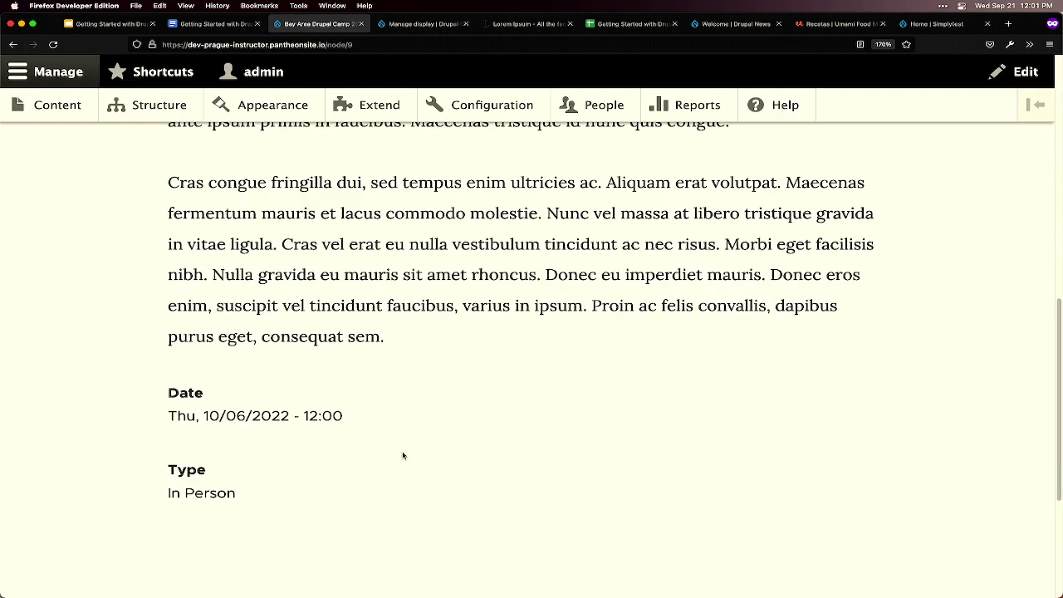
pyautogui.scroll(8, 402, 455)
pyautogui.press('super+r')
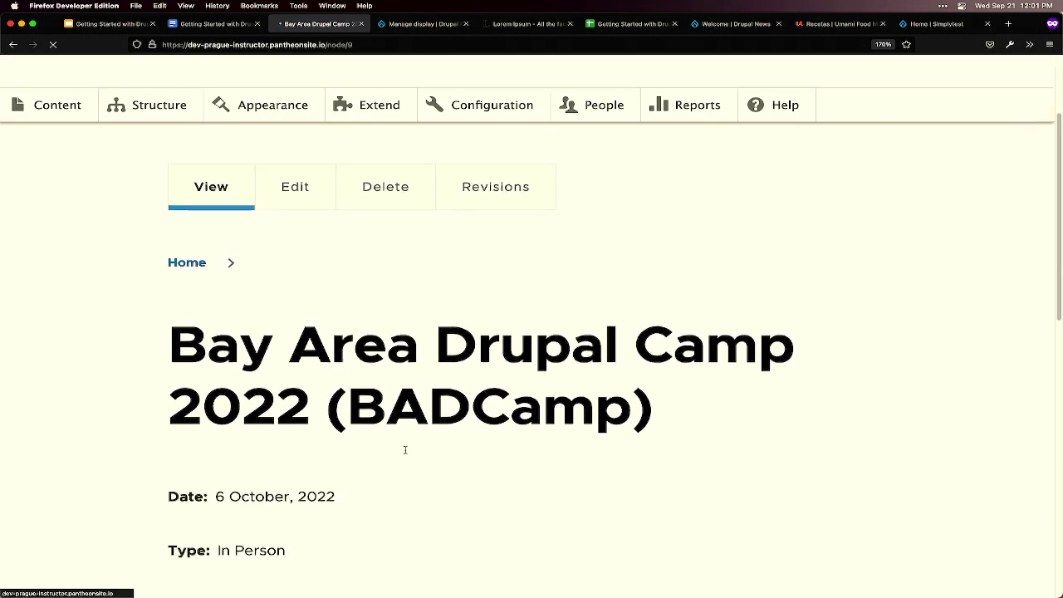
pyautogui.scroll(-2, 410, 455)
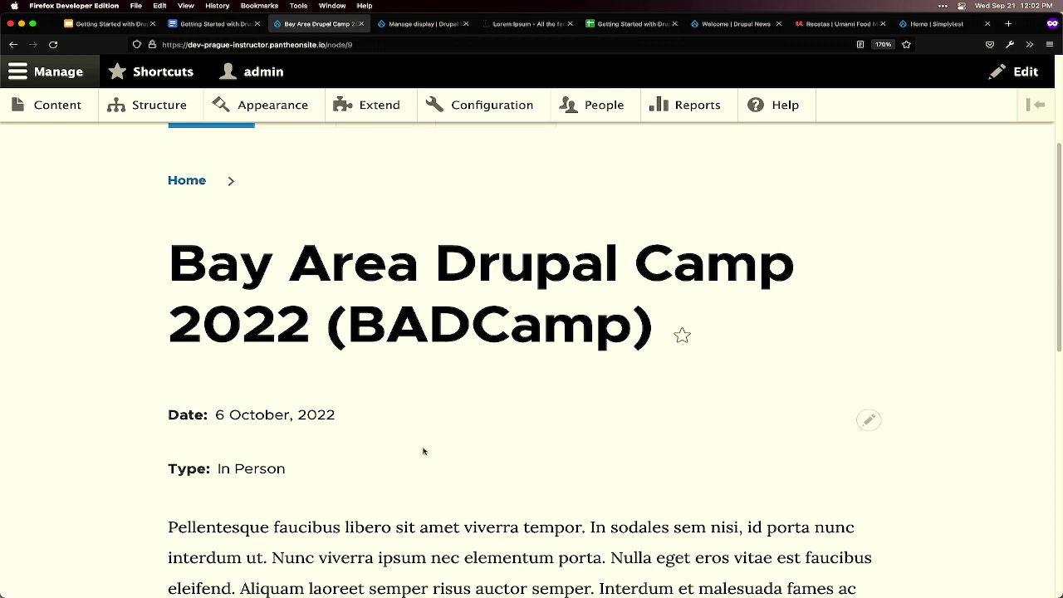
pyautogui.scroll(-1, 424, 450)
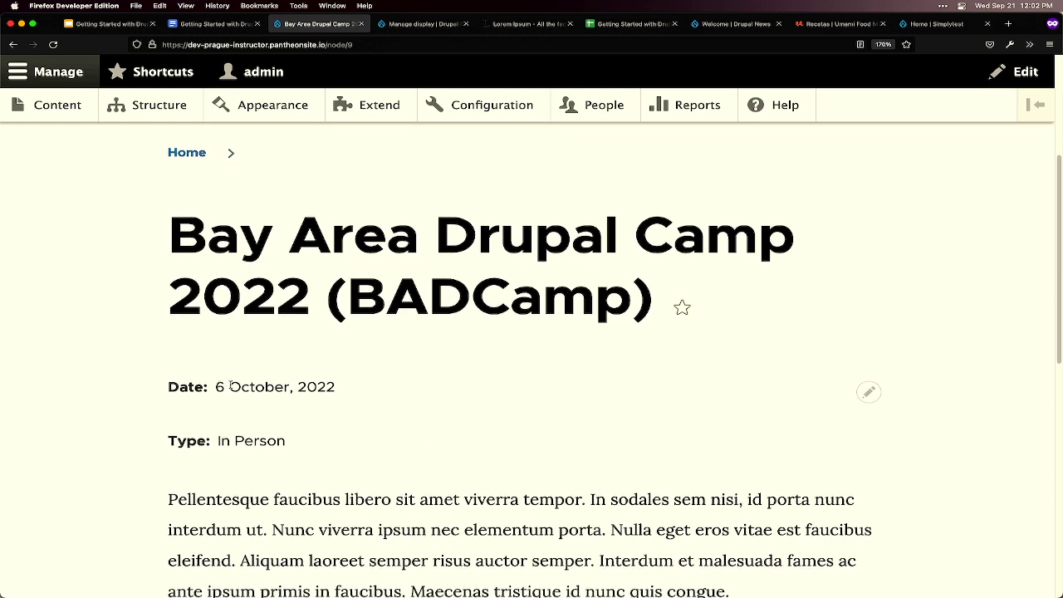
pyautogui.moveTo(216, 387); pyautogui.dragTo(344, 388)
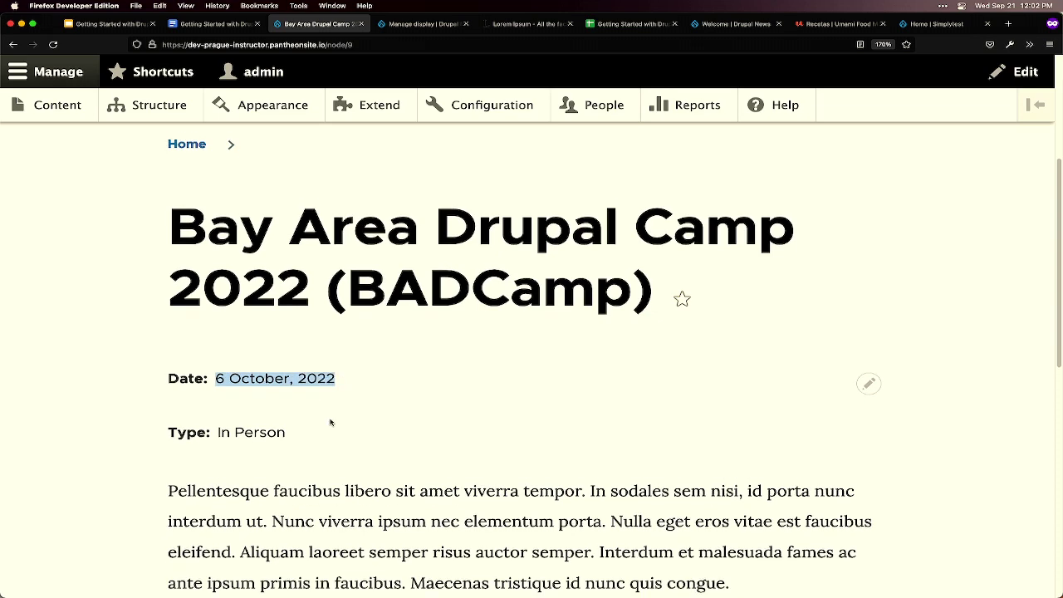
pyautogui.scroll(-1, 330, 422)
pyautogui.scroll(5, 329, 422)
pyautogui.scroll(2, 208, 332)
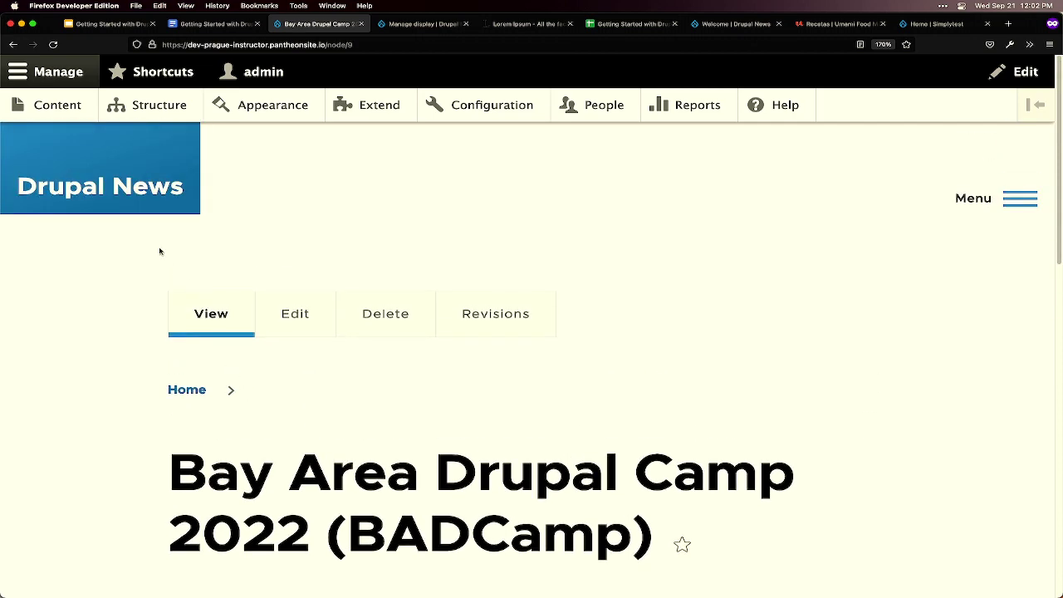
# - From the Content list, open DrupalCon Portland 2022 and check its inline Date, Type and Phone
pyautogui.click(55, 107)
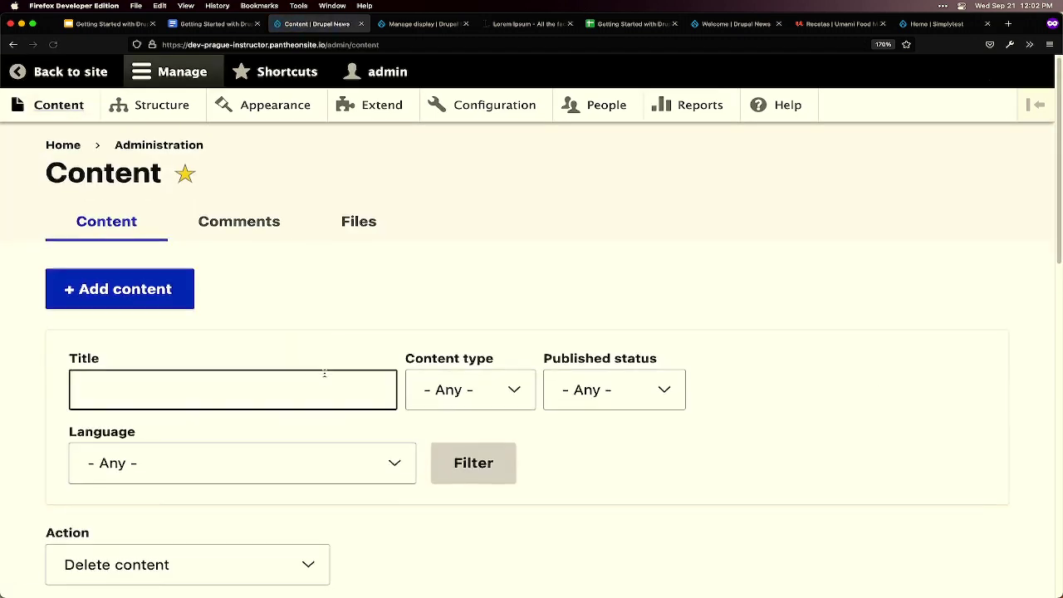
pyautogui.scroll(-5, 325, 372)
pyautogui.click(264, 449)
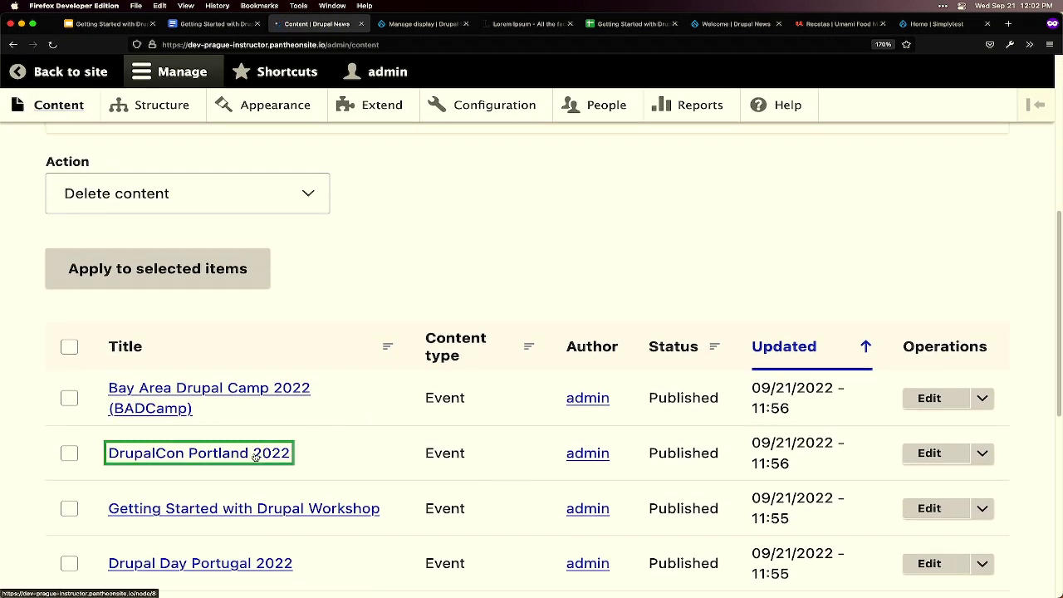
pyautogui.scroll(-3, 390, 442)
pyautogui.scroll(-2, 390, 442)
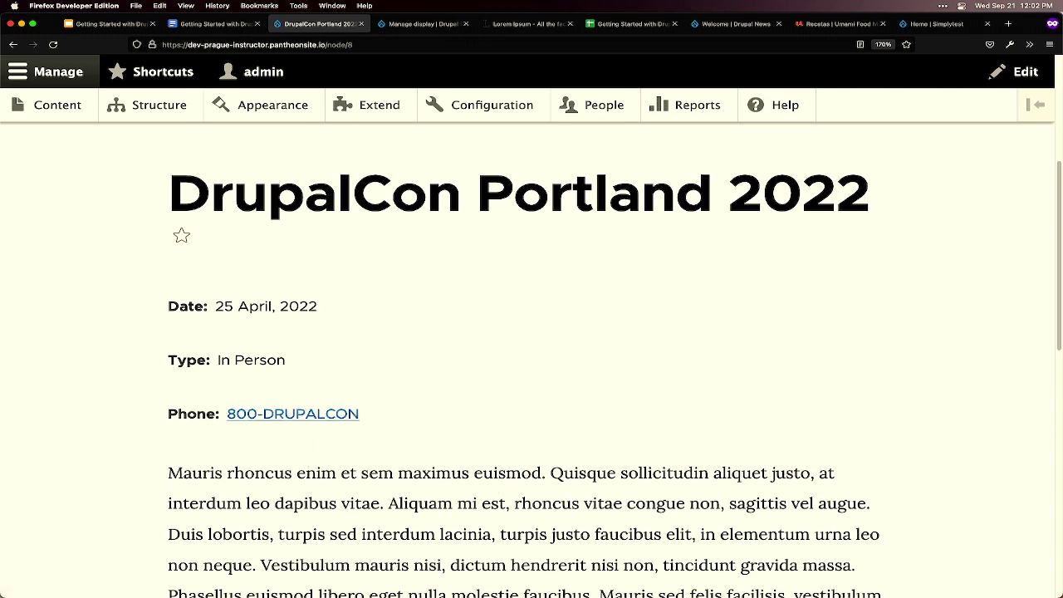
pyautogui.moveTo(477, 577)
pyautogui.scroll(5, 441, 531)
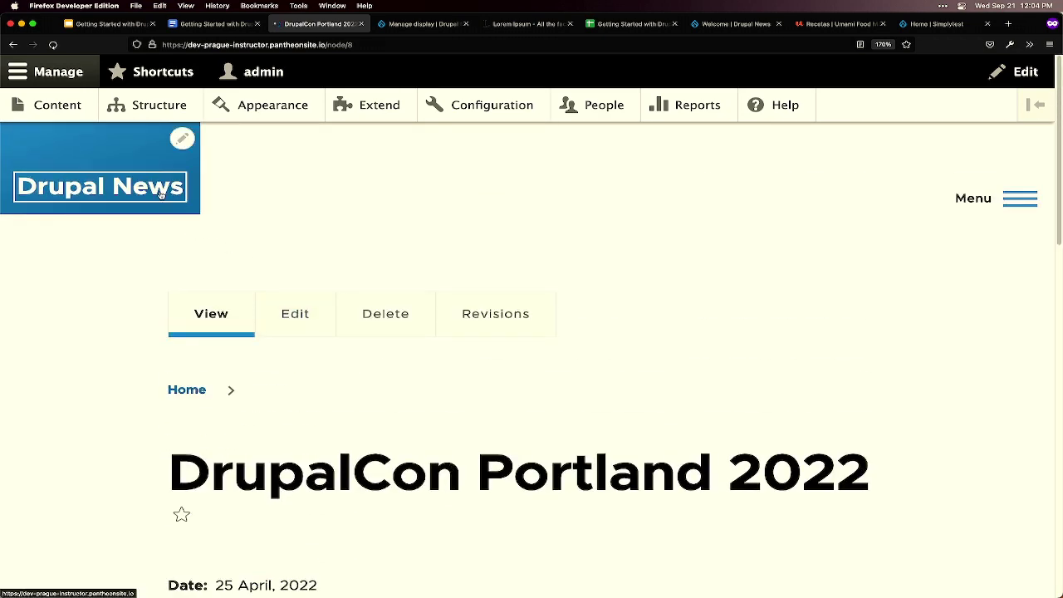
# - Go via the home page and Structure to the Views administration list
pyautogui.click(96, 185)
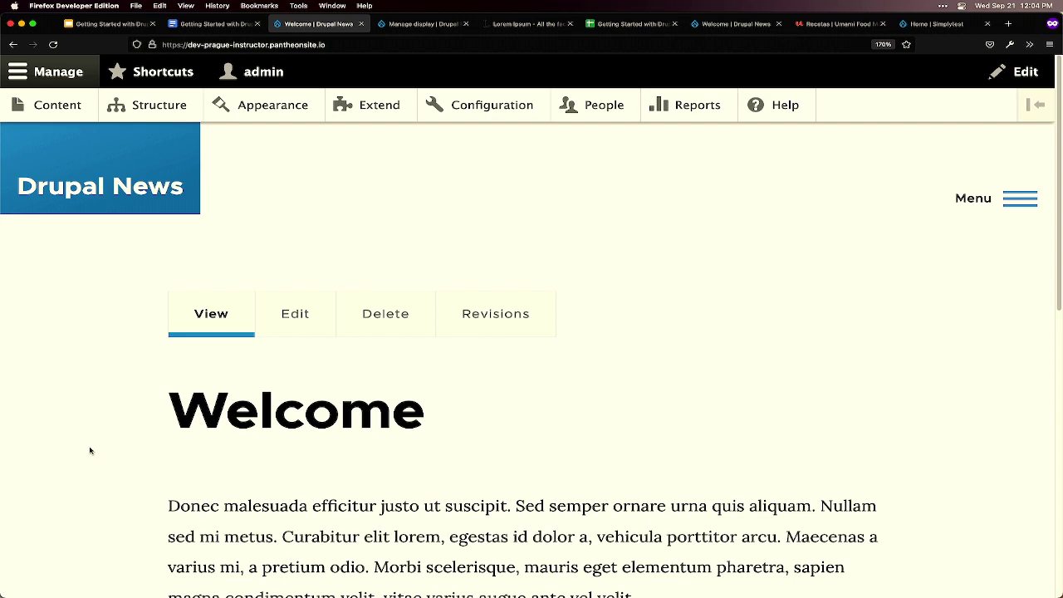
pyautogui.click(163, 118)
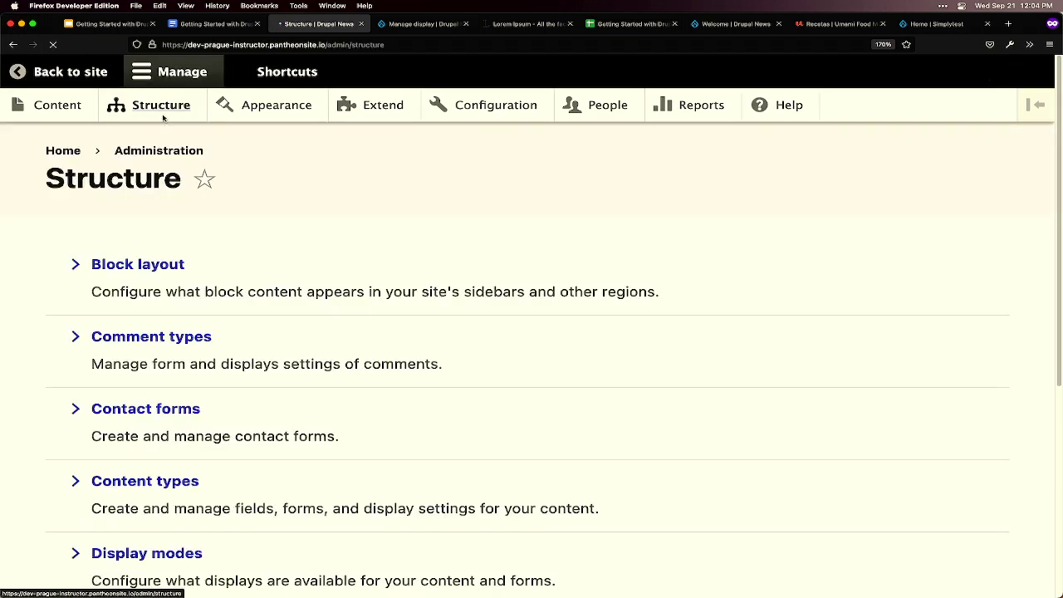
pyautogui.scroll(-5, 245, 197)
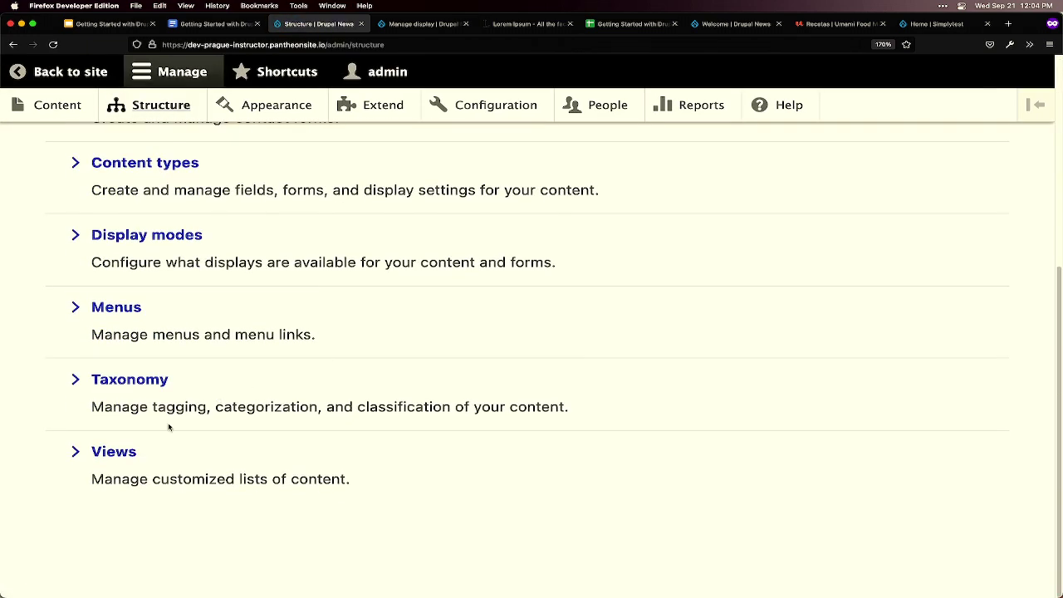
pyautogui.click(129, 453)
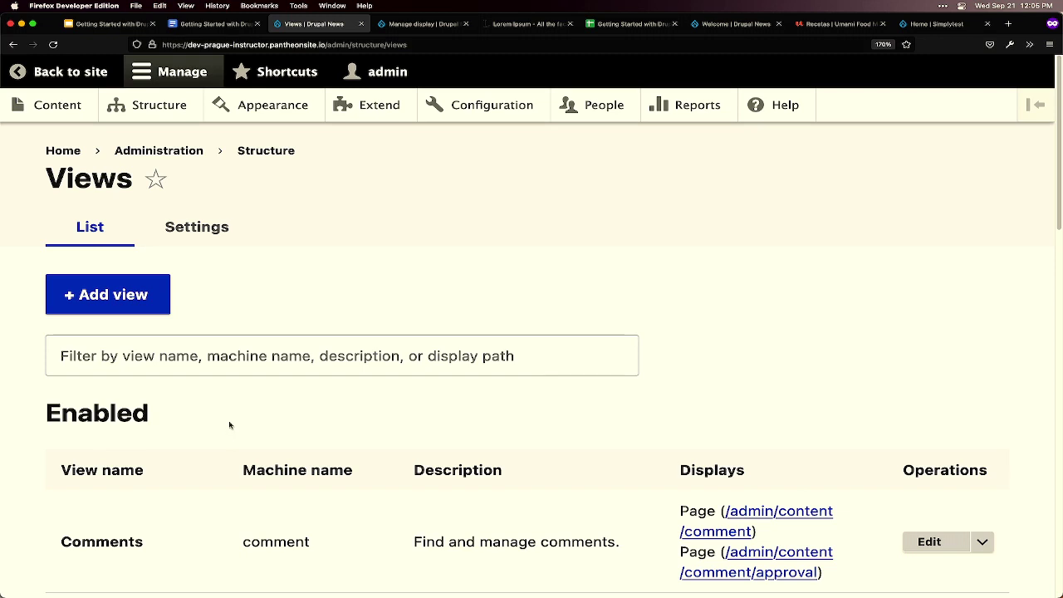
# - Start a new view named Articles showing Content of type Article
pyautogui.click(118, 310)
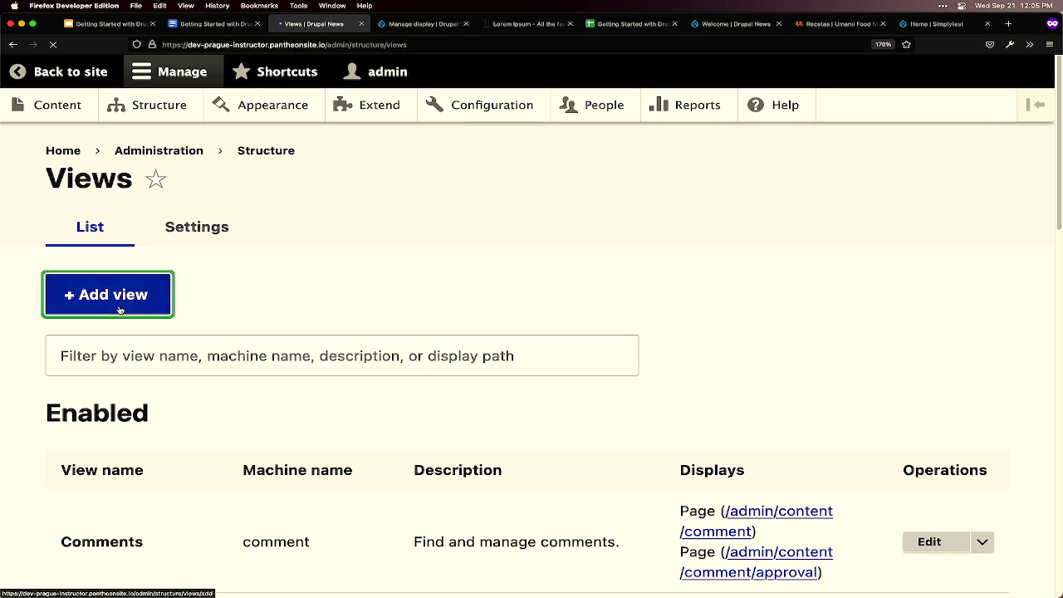
pyautogui.click(137, 332)
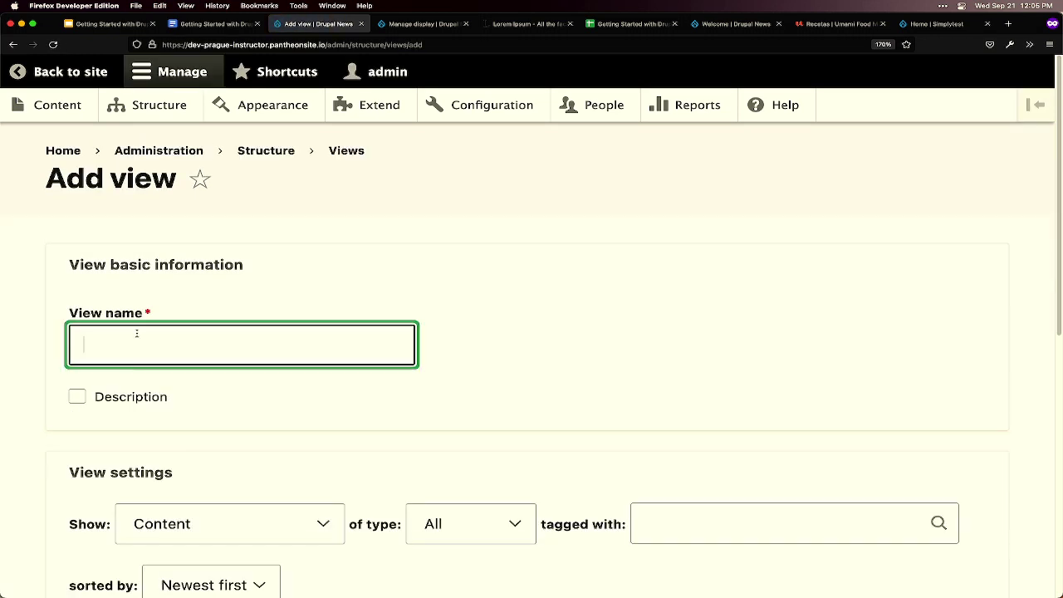
pyautogui.write('Articles')
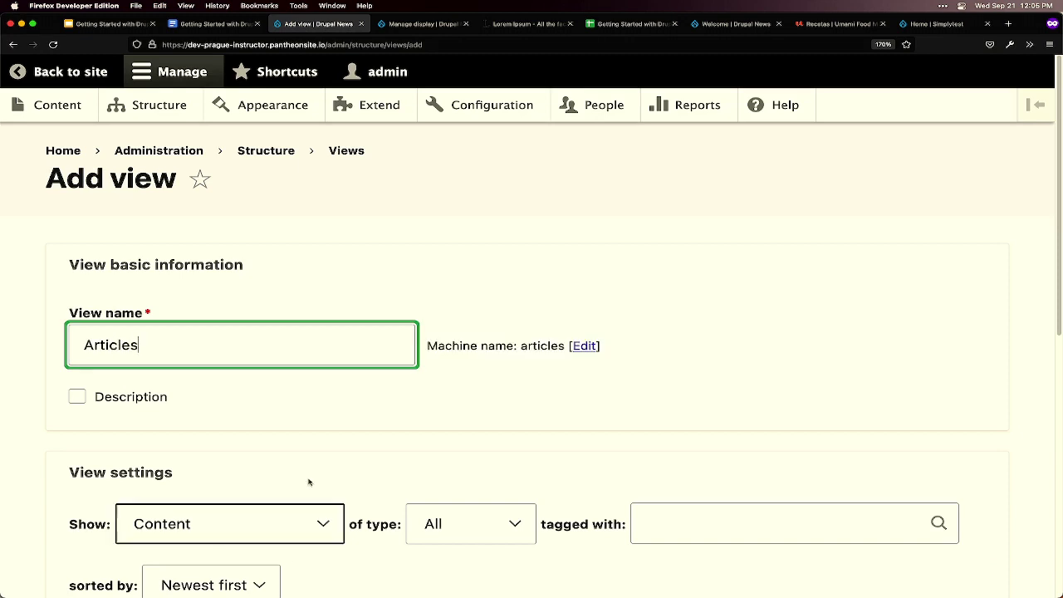
pyautogui.scroll(-3, 308, 481)
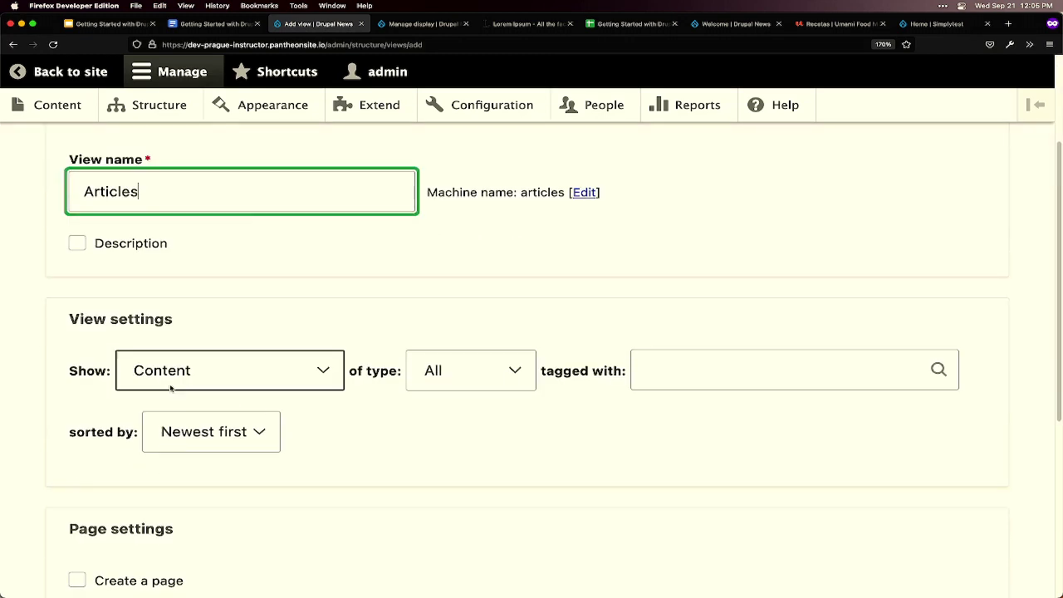
pyautogui.click(328, 372)
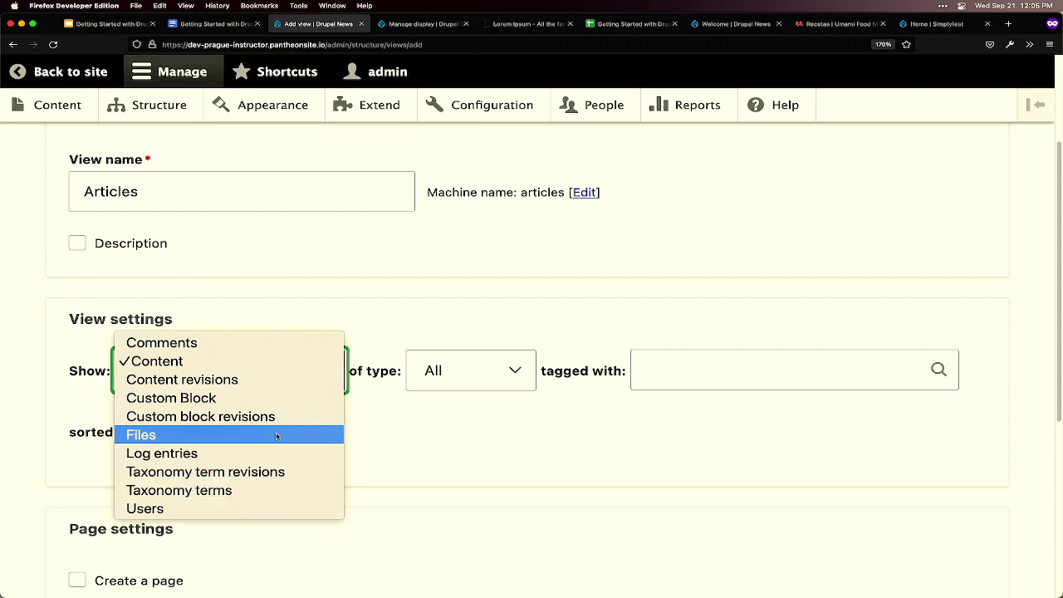
pyautogui.click(230, 362)
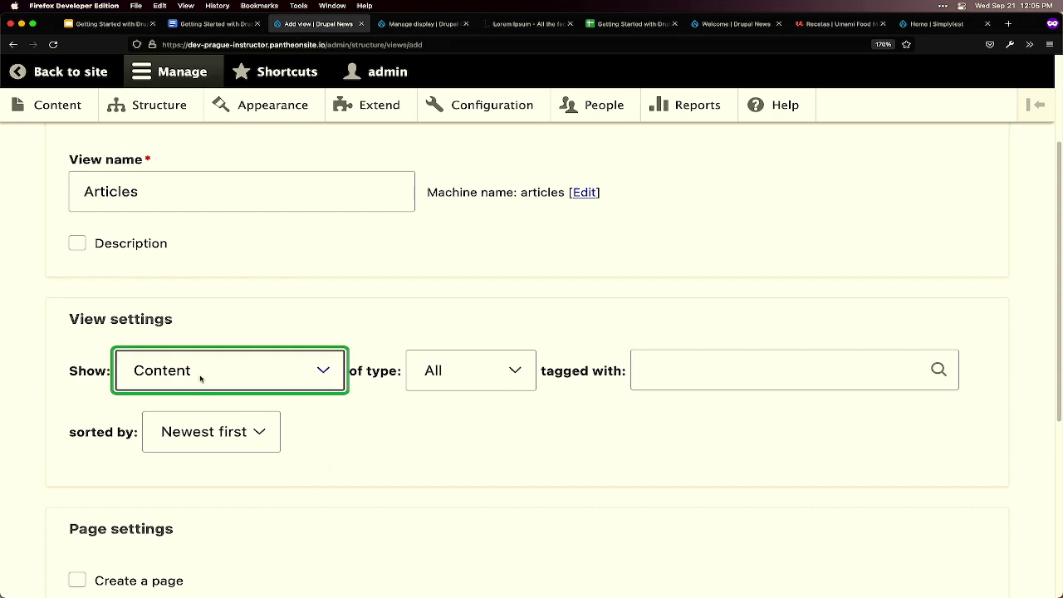
pyautogui.click(470, 373)
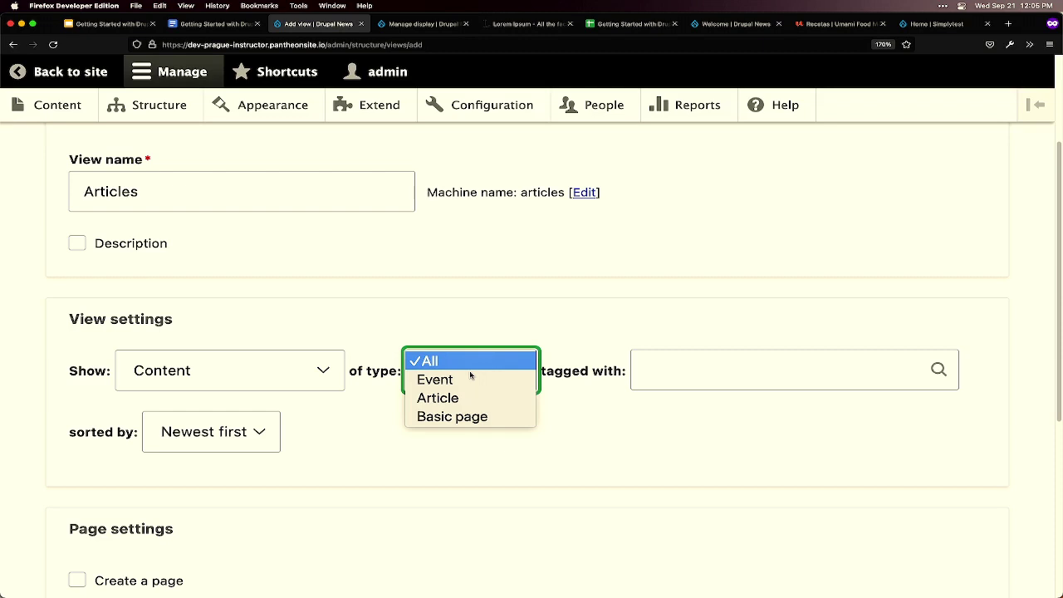
pyautogui.click(471, 396)
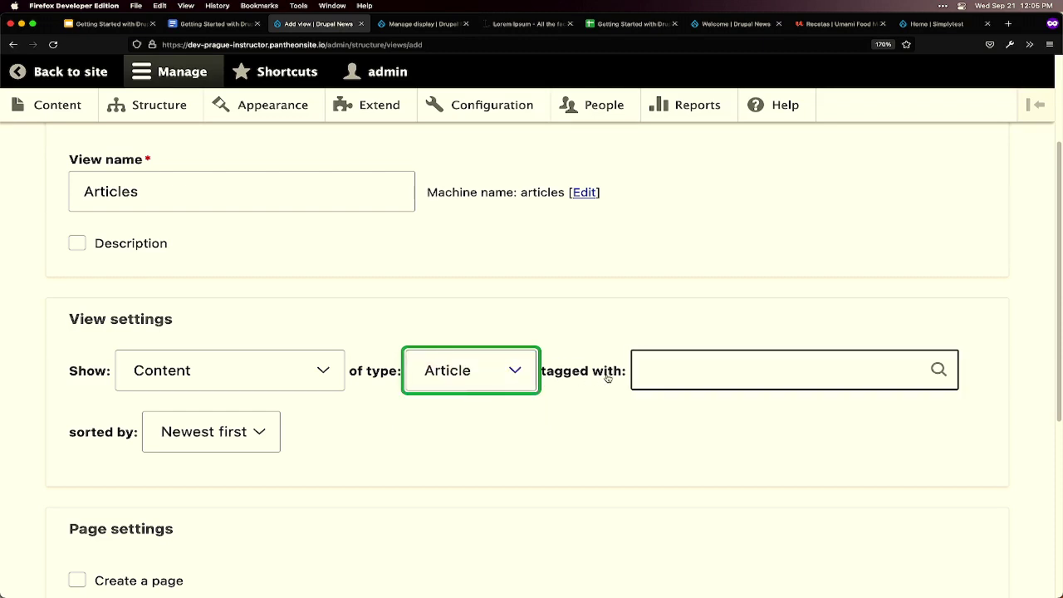
# - Try a 'drupal 10' tag filter, then clear it so no tag filter remains
pyautogui.click(681, 374)
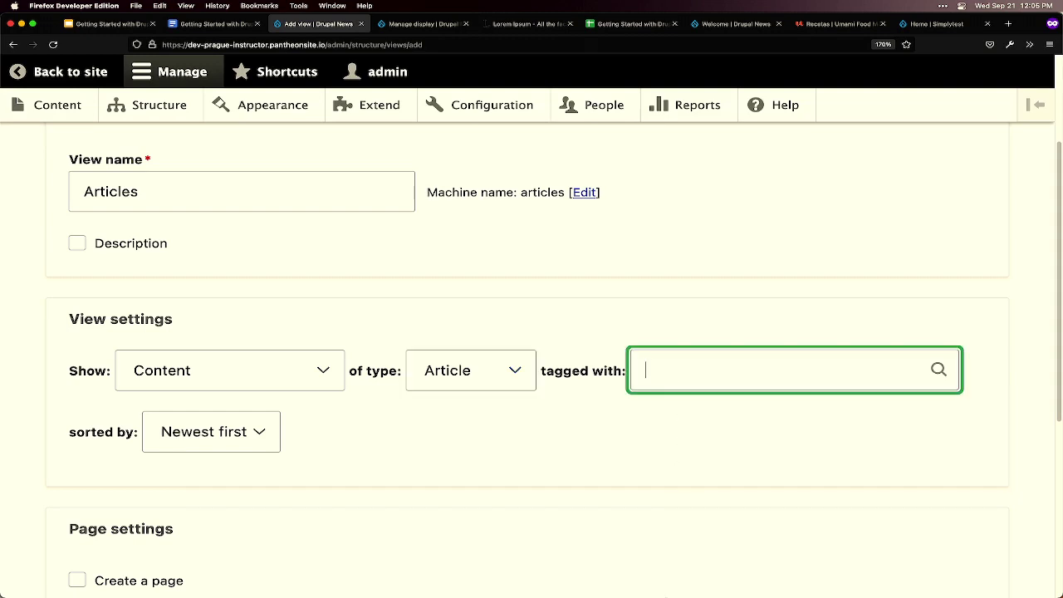
pyautogui.moveTo(681, 591)
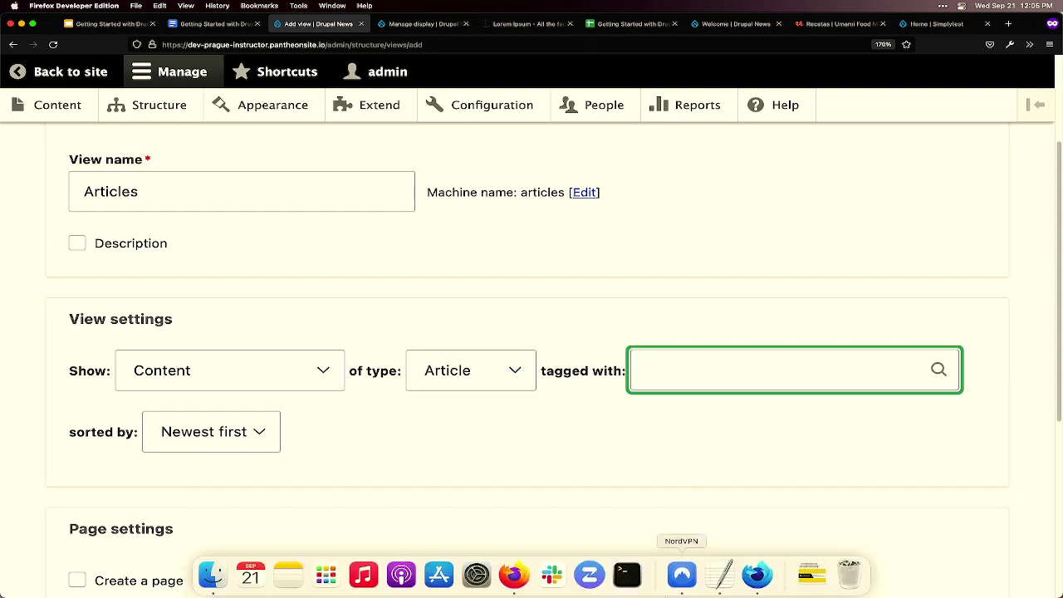
pyautogui.write('dru')
pyautogui.click(713, 415)
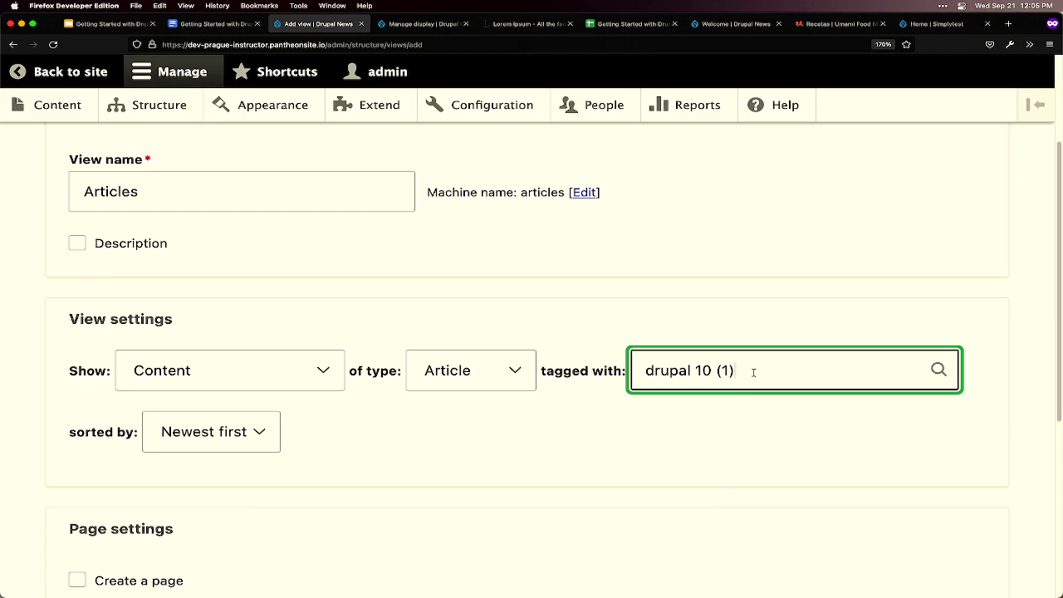
pyautogui.moveTo(753, 374); pyautogui.dragTo(656, 378)
pyautogui.press('BackSpace')
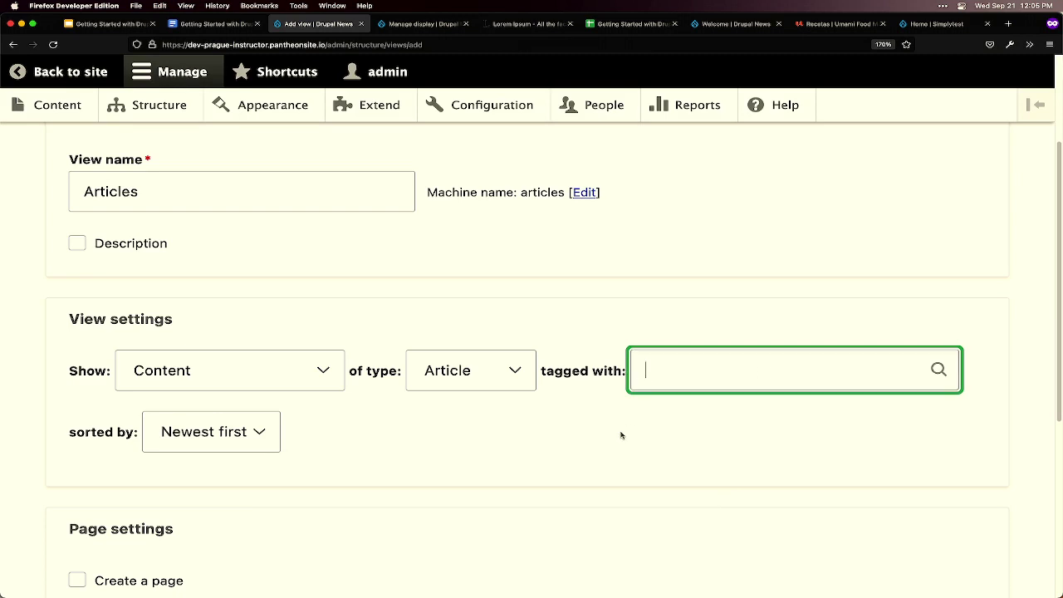
pyautogui.scroll(-3, 614, 438)
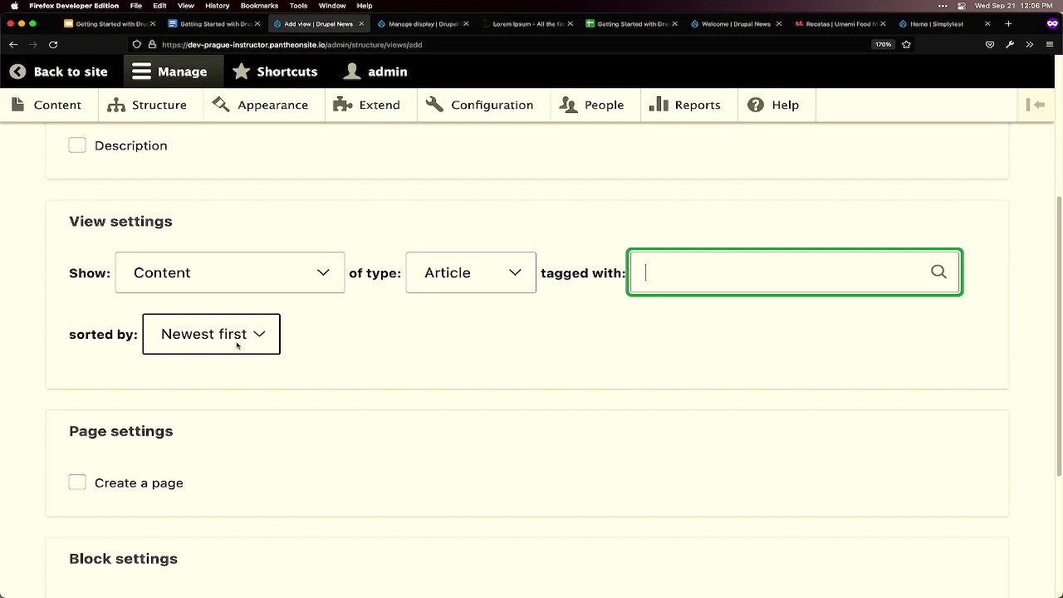
pyautogui.scroll(-1, 373, 353)
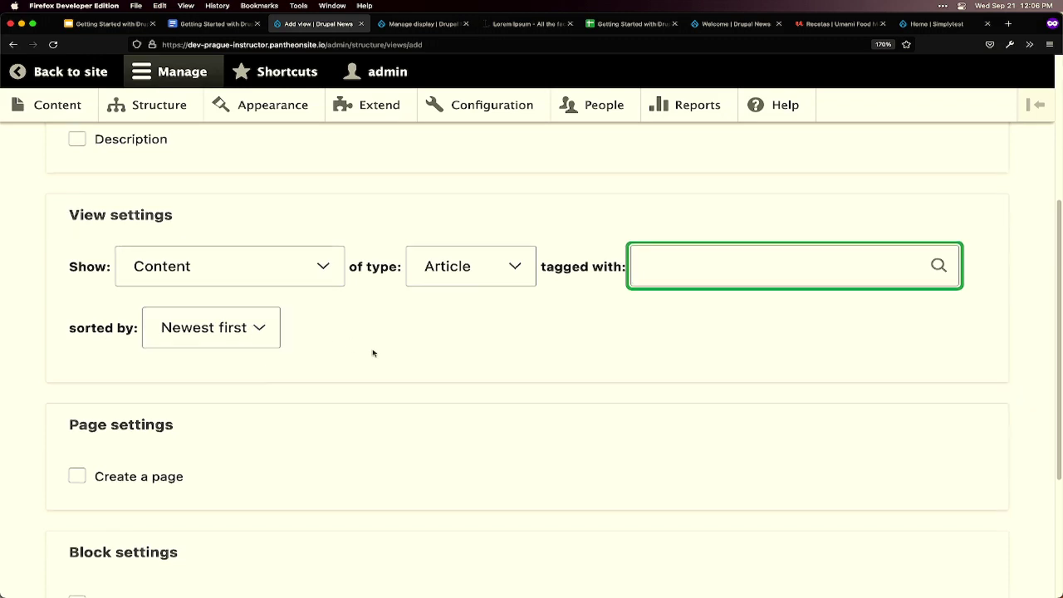
pyautogui.scroll(-3, 373, 353)
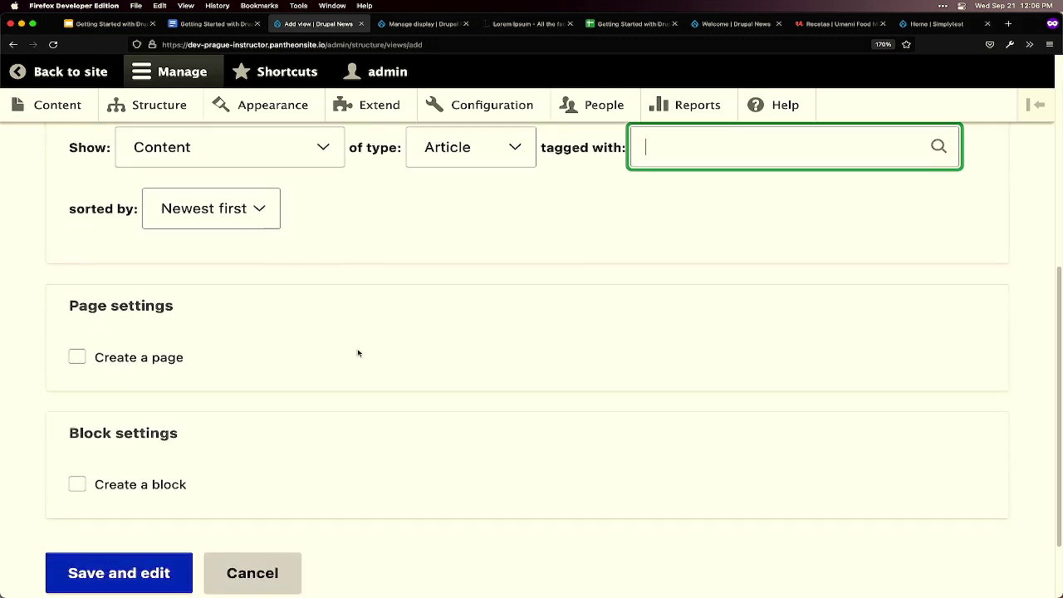
# - Enable a page display titled Articles at the path articles
pyautogui.click(167, 357)
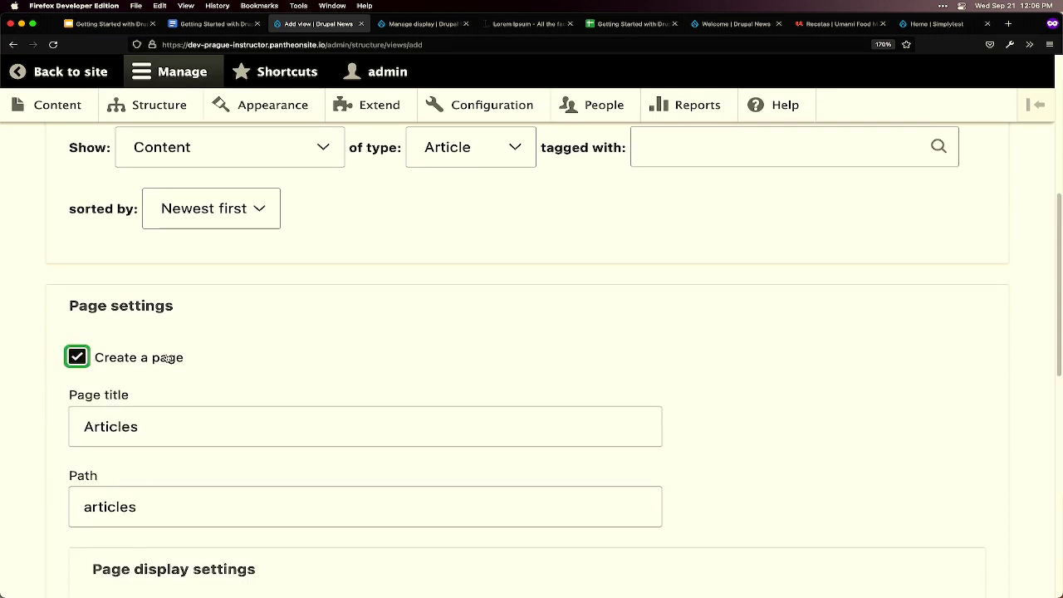
pyautogui.scroll(-2, 173, 379)
pyautogui.moveTo(169, 375); pyautogui.dragTo(76, 372)
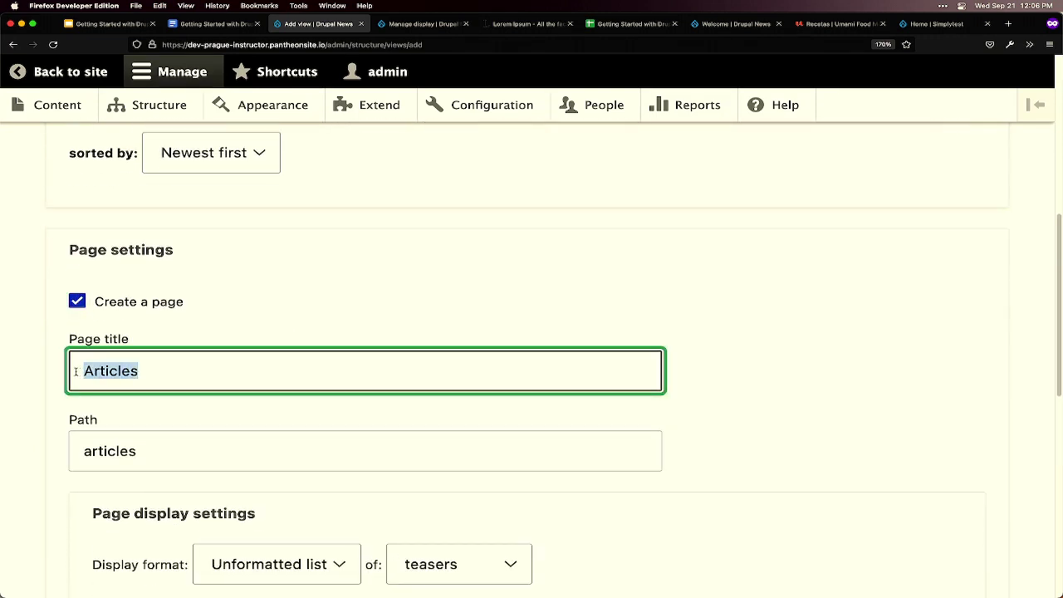
pyautogui.moveTo(162, 448); pyautogui.dragTo(55, 447)
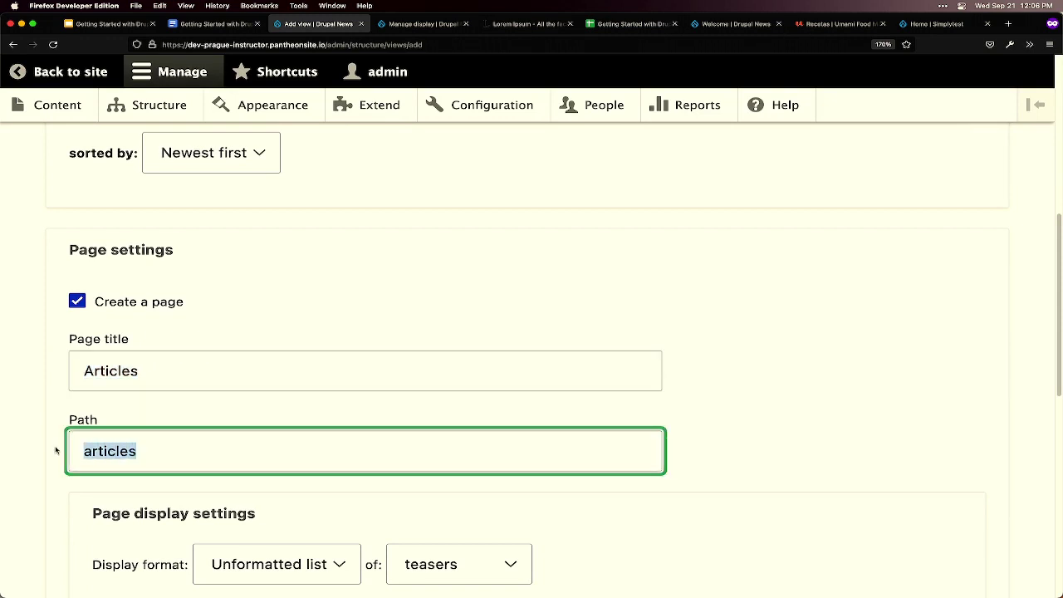
pyautogui.moveTo(130, 455); pyautogui.dragTo(65, 453)
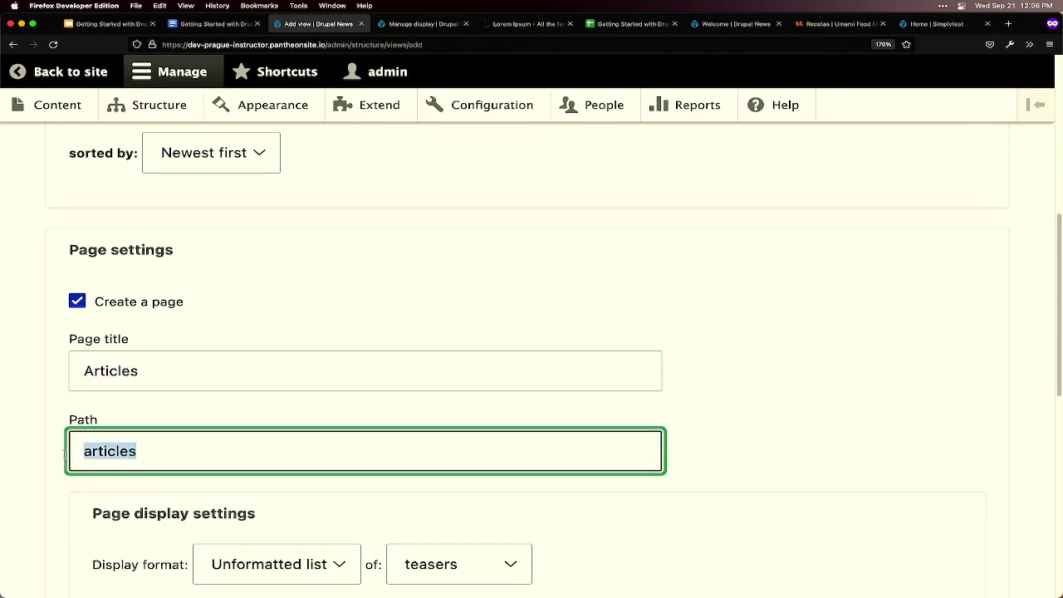
# - Show the page as an unformatted list of teasers, 10 items, with a pager
pyautogui.scroll(-2, 399, 448)
pyautogui.scroll(-1, 426, 447)
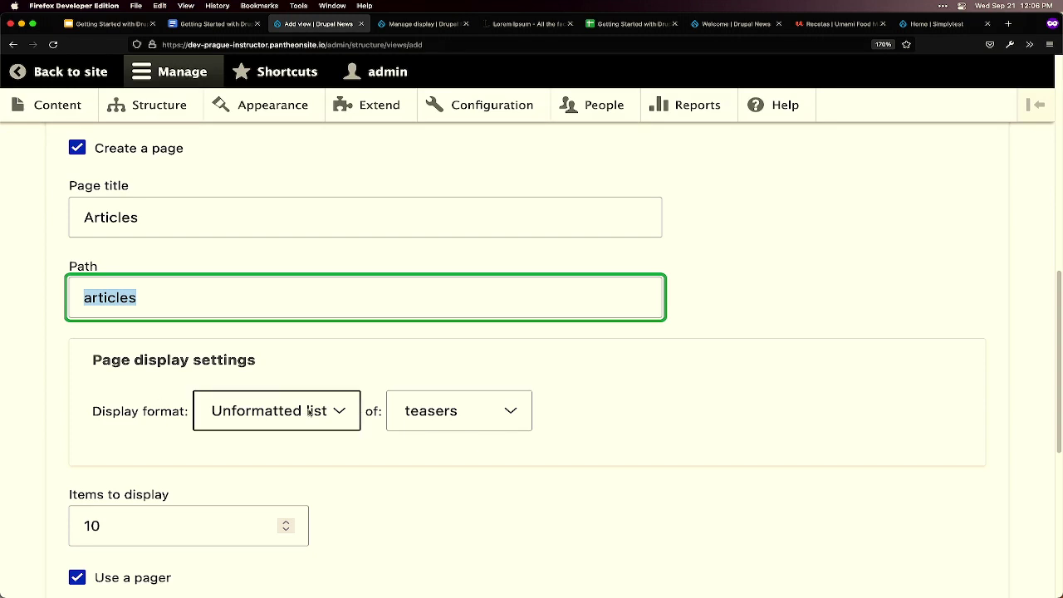
pyautogui.scroll(-1, 550, 414)
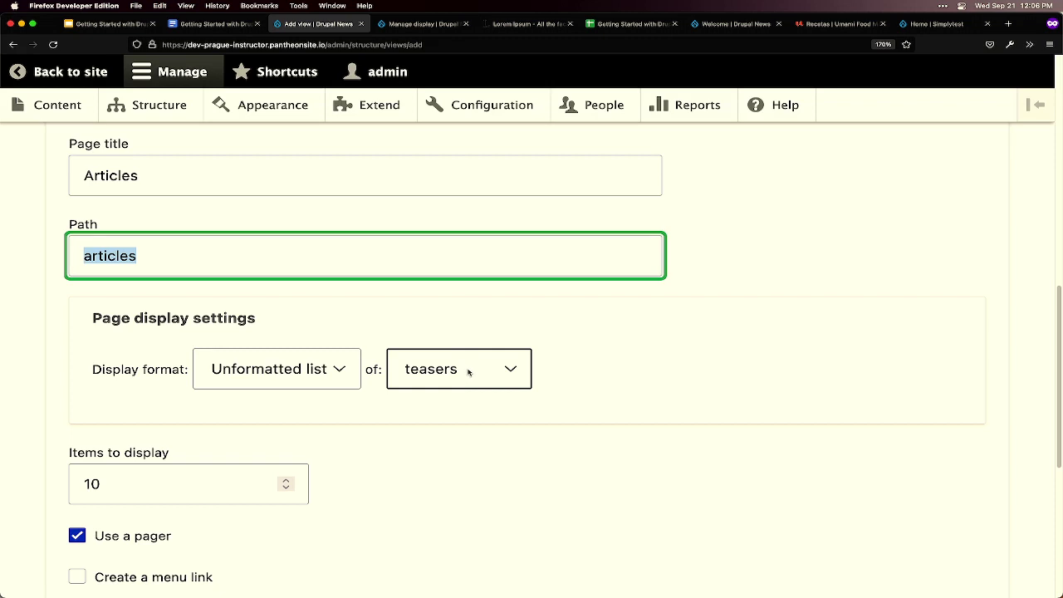
pyautogui.scroll(-1, 468, 371)
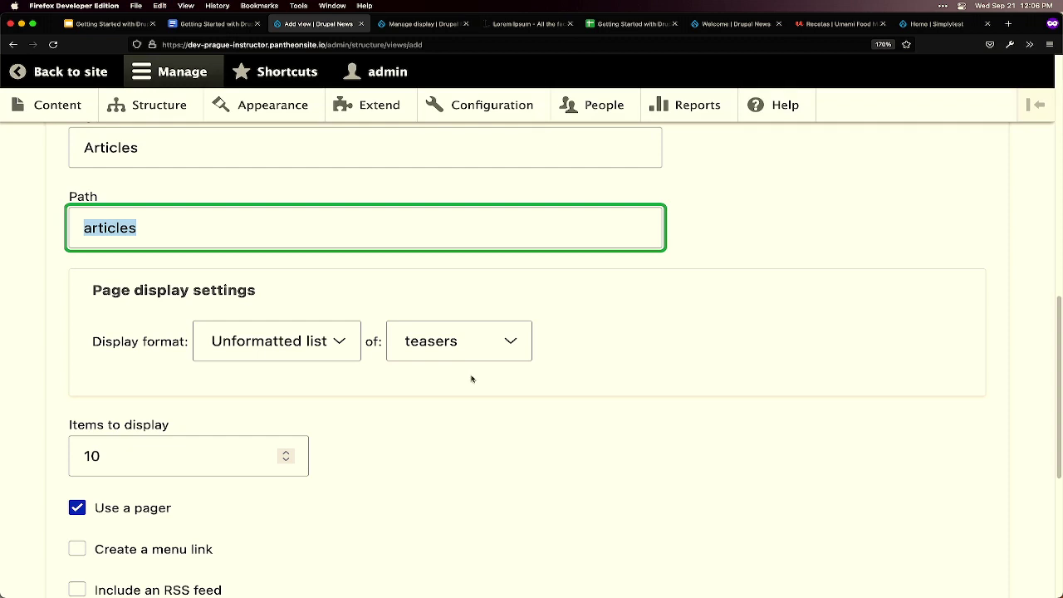
pyautogui.scroll(-2, 470, 378)
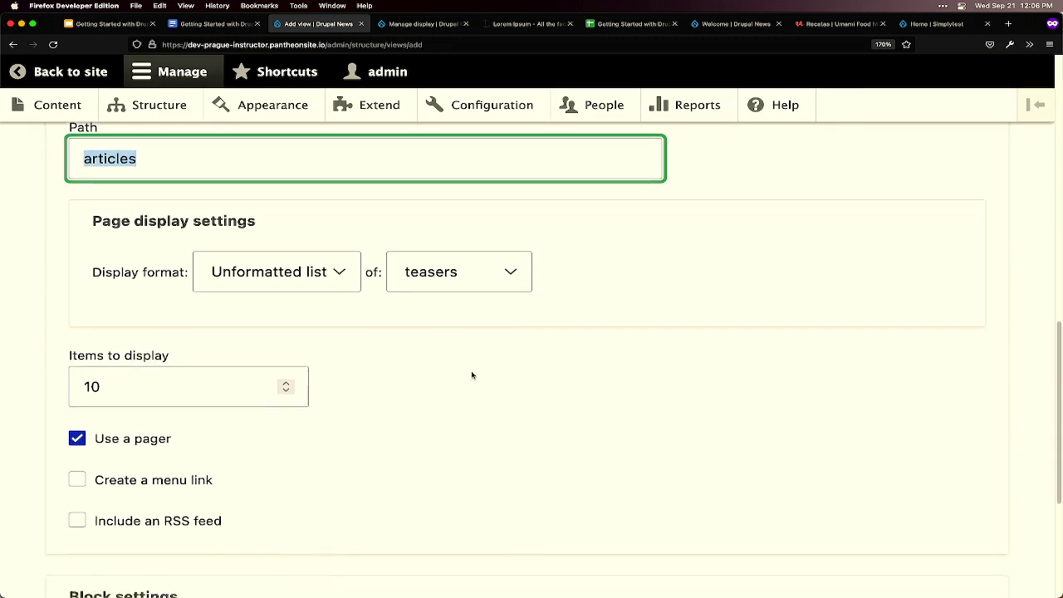
pyautogui.scroll(-1, 472, 375)
pyautogui.click(145, 343)
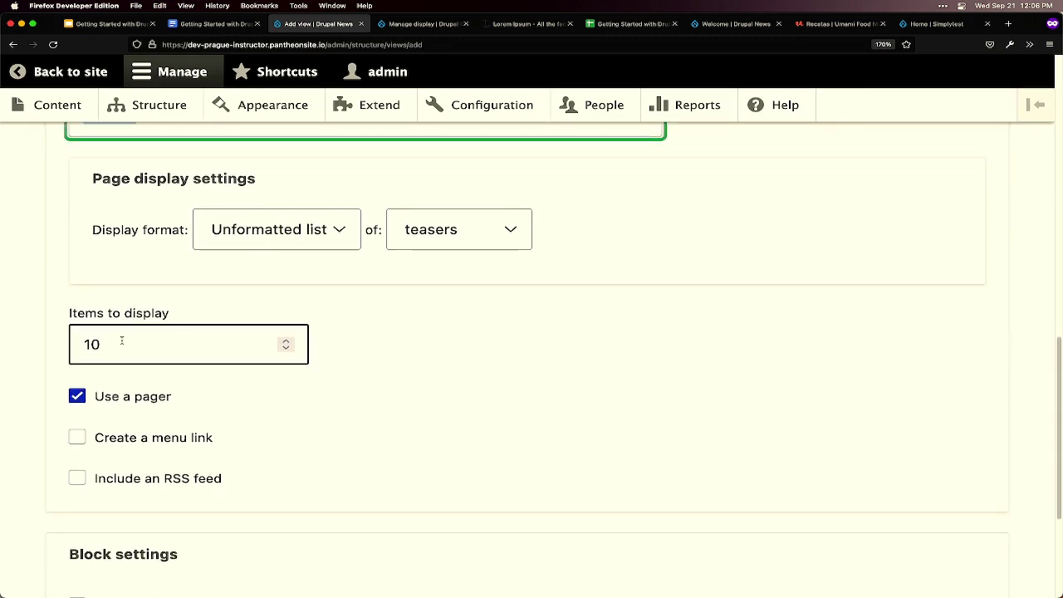
pyautogui.click(220, 402)
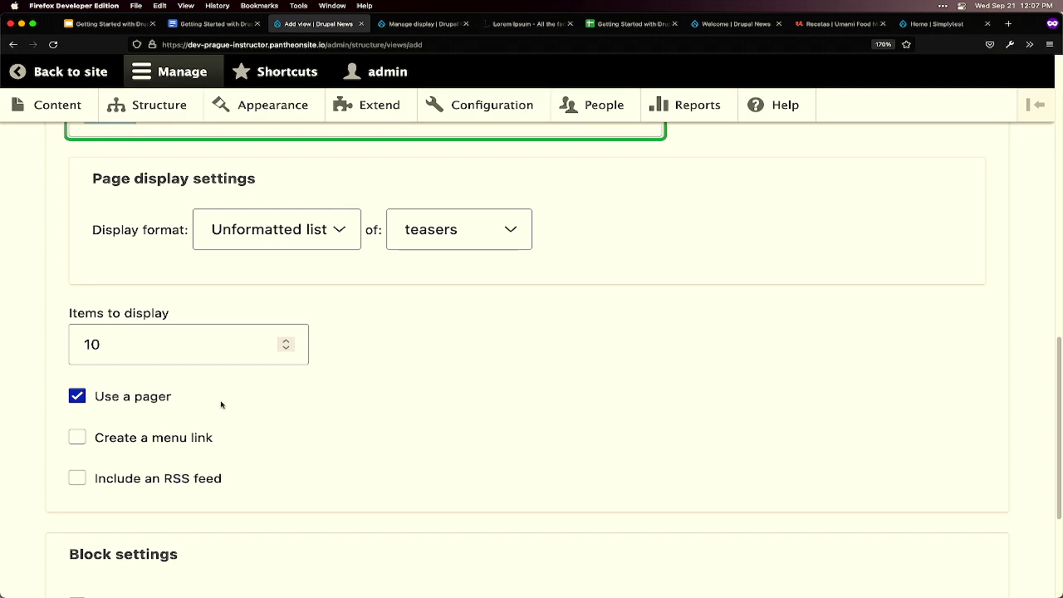
pyautogui.click(125, 347)
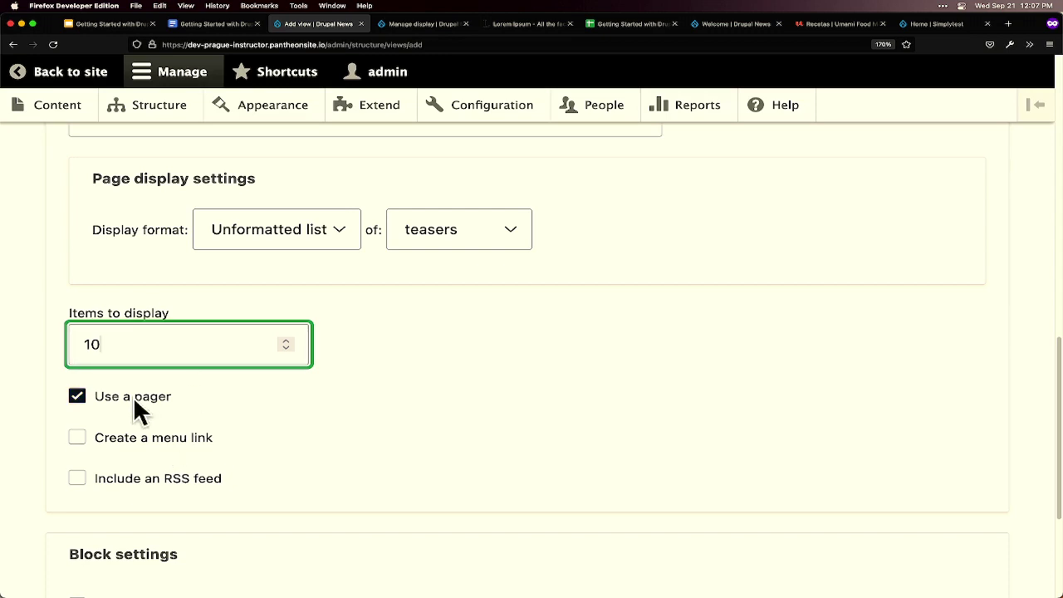
pyautogui.doubleClick(76, 343)
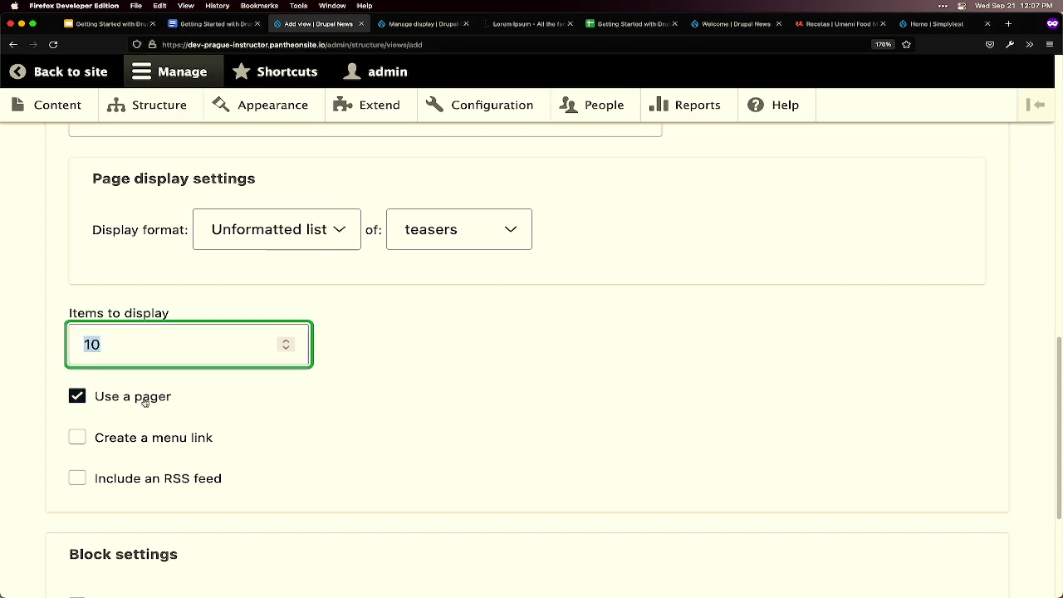
pyautogui.scroll(-2, 185, 409)
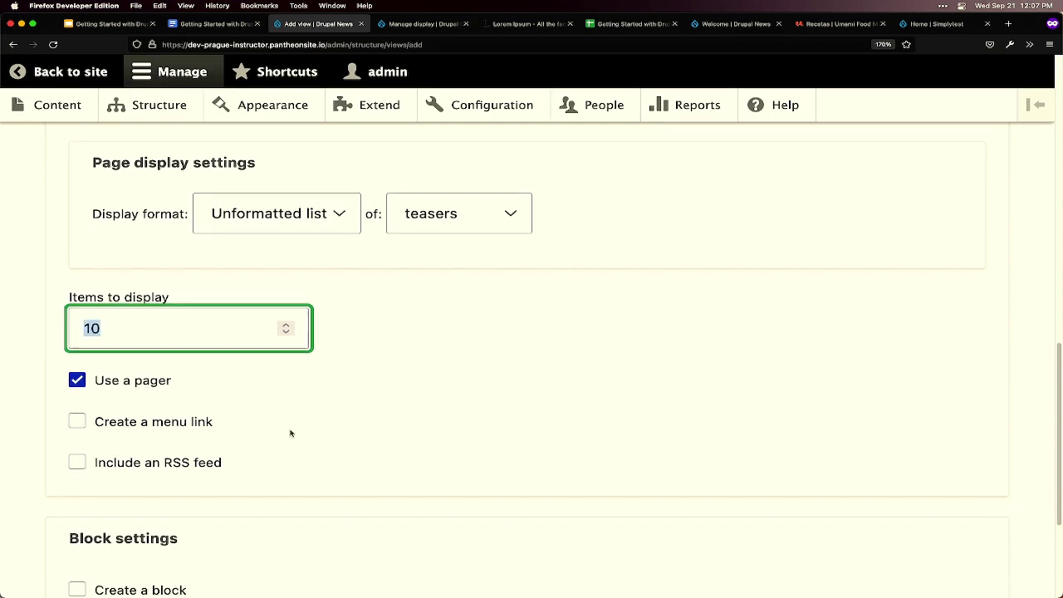
# - Add an 'Articles' menu link to the page in the Main navigation menu
pyautogui.click(170, 416)
pyautogui.scroll(-5, 294, 424)
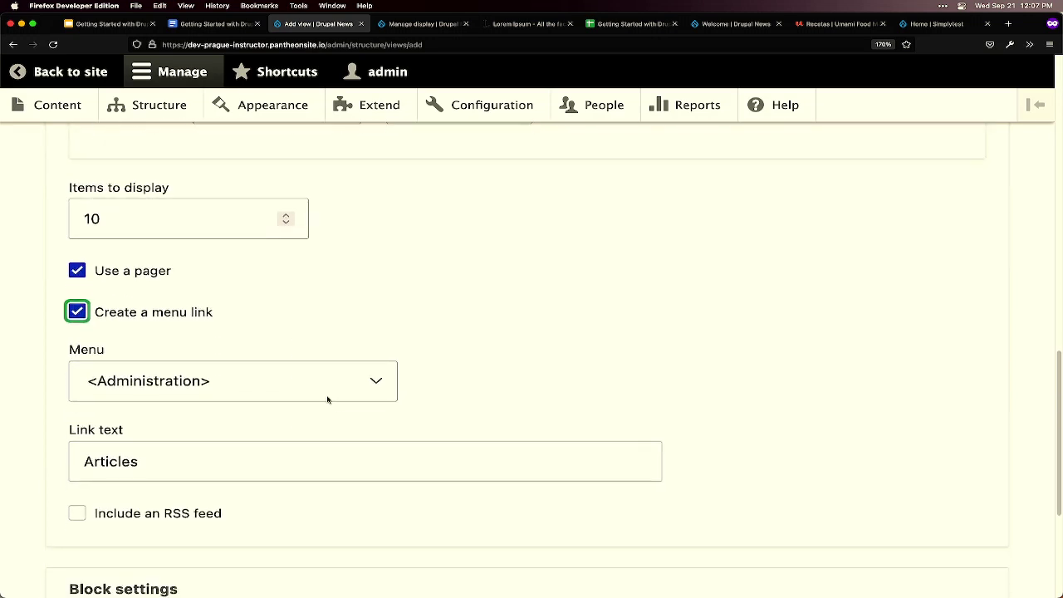
pyautogui.click(269, 385)
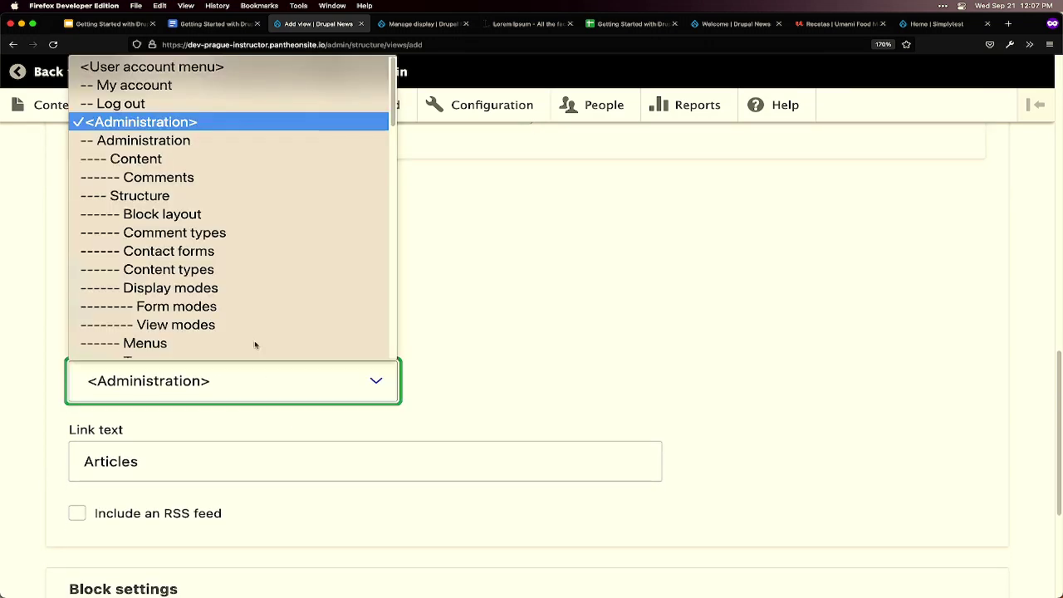
pyautogui.scroll(-3, 271, 308)
pyautogui.scroll(-15, 272, 308)
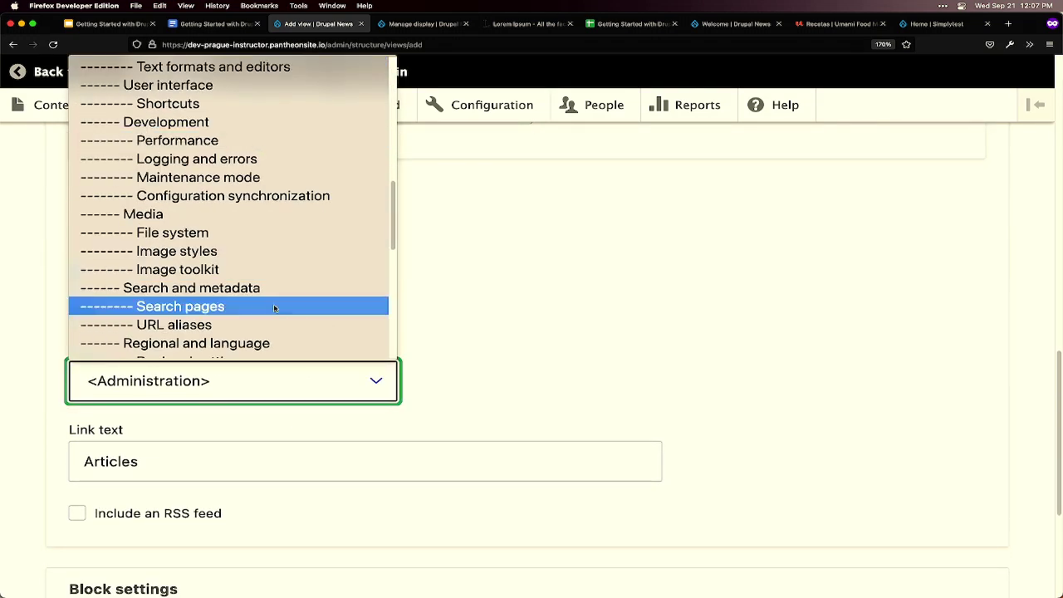
pyautogui.scroll(-1, 274, 303)
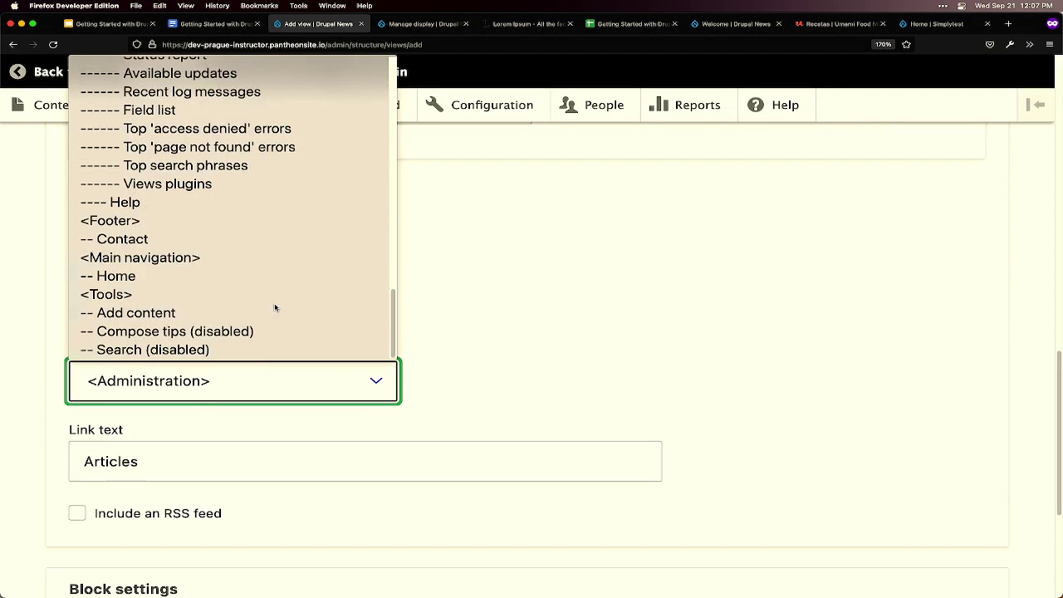
pyautogui.click(210, 257)
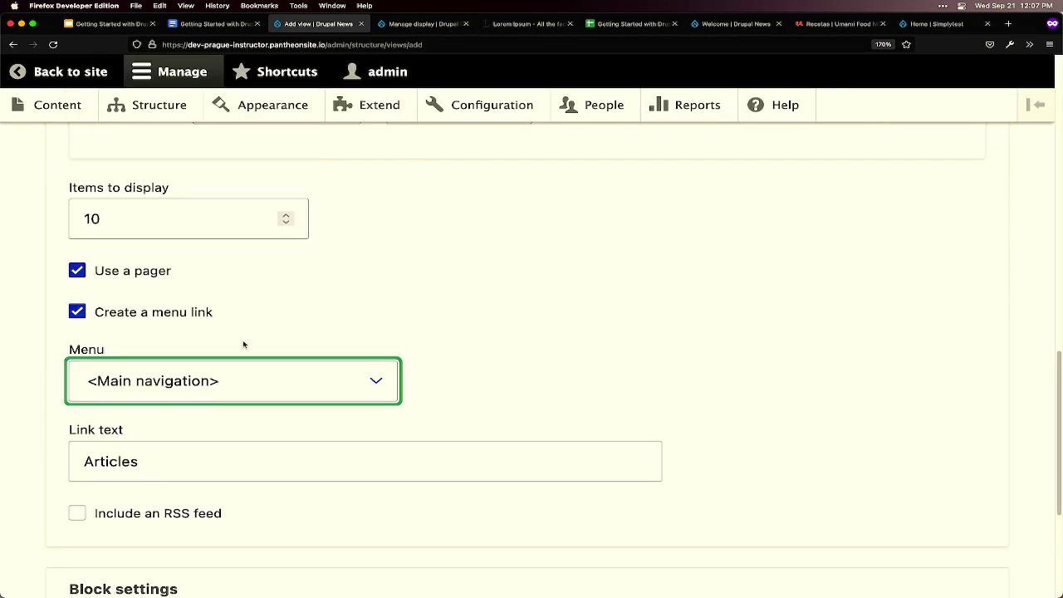
pyautogui.scroll(-1, 243, 339)
pyautogui.click(170, 433)
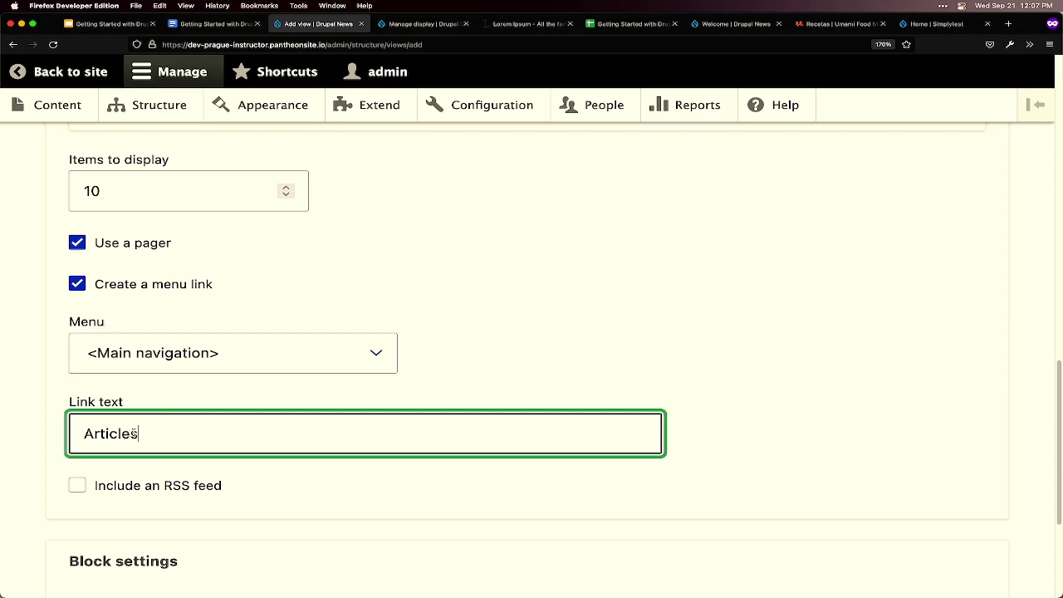
pyautogui.moveTo(134, 432); pyautogui.dragTo(77, 432)
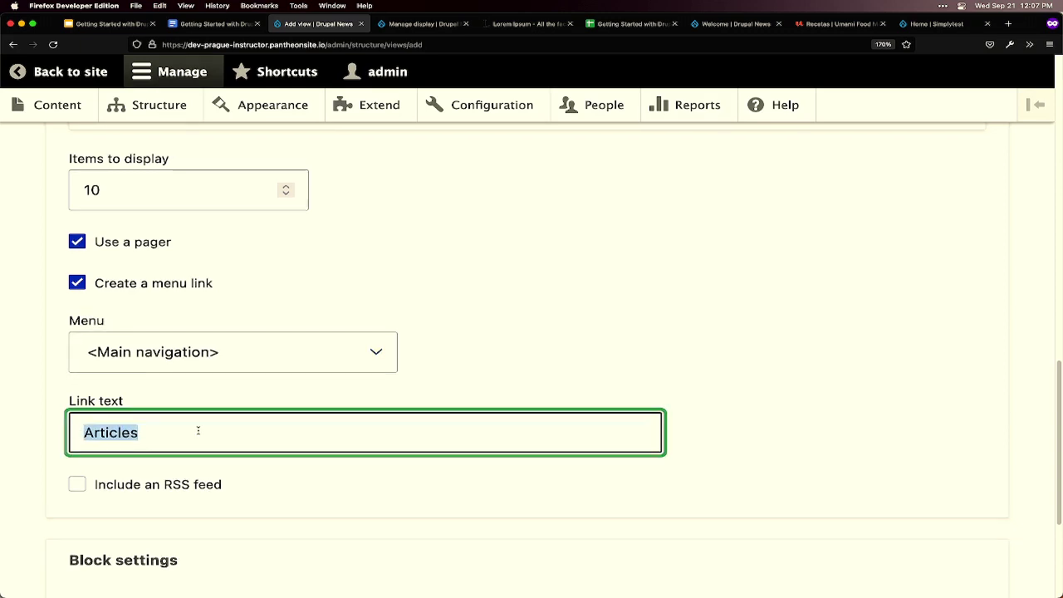
# - Include an RSS feed for the view at articles.xml
pyautogui.scroll(-3, 196, 430)
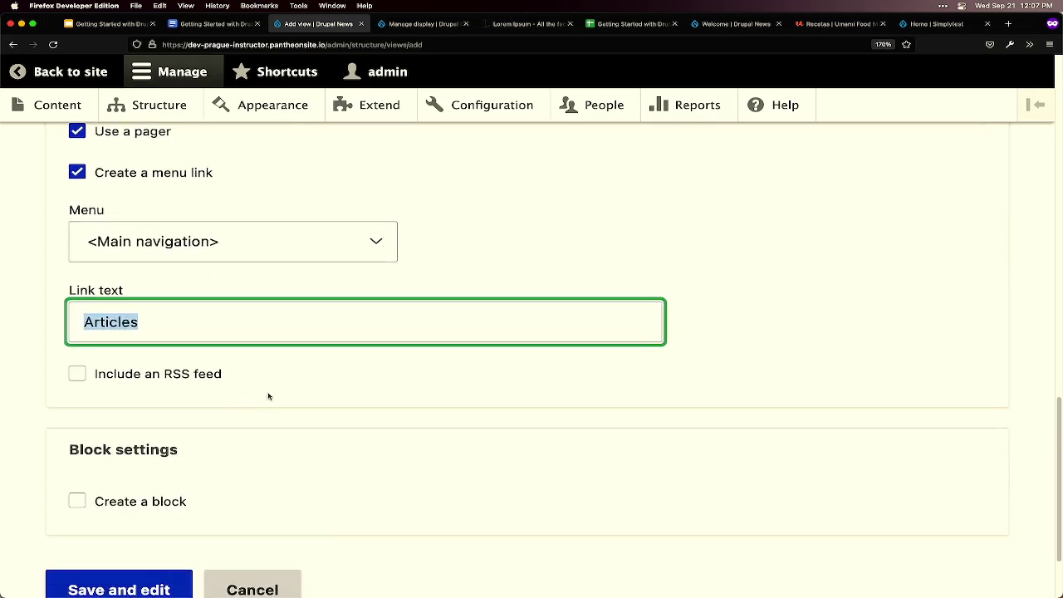
pyautogui.click(175, 380)
pyautogui.scroll(-5, 338, 392)
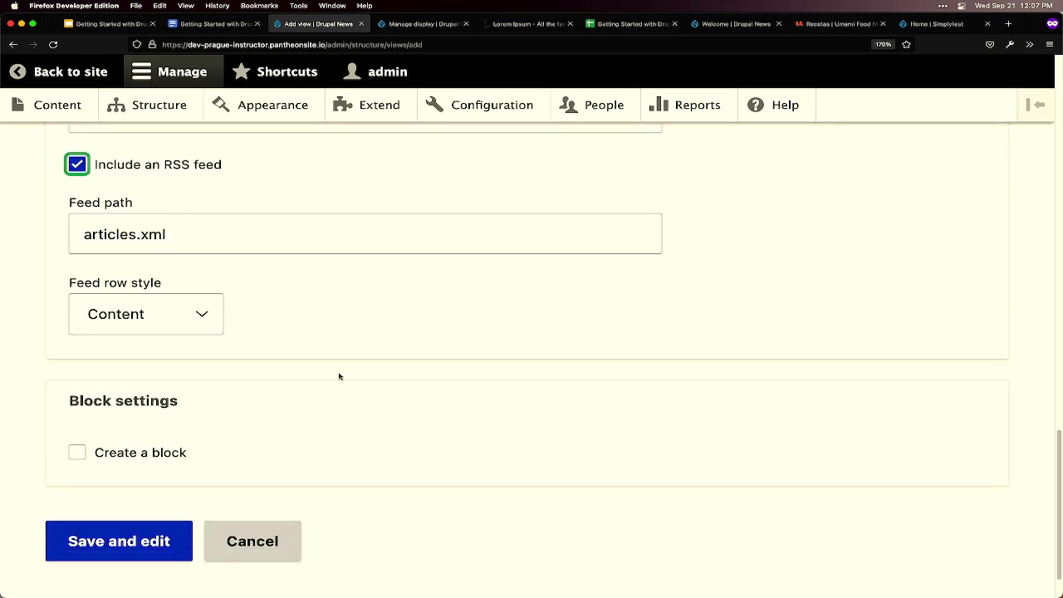
pyautogui.scroll(2, 307, 335)
pyautogui.click(303, 334)
pyautogui.scroll(1, 303, 333)
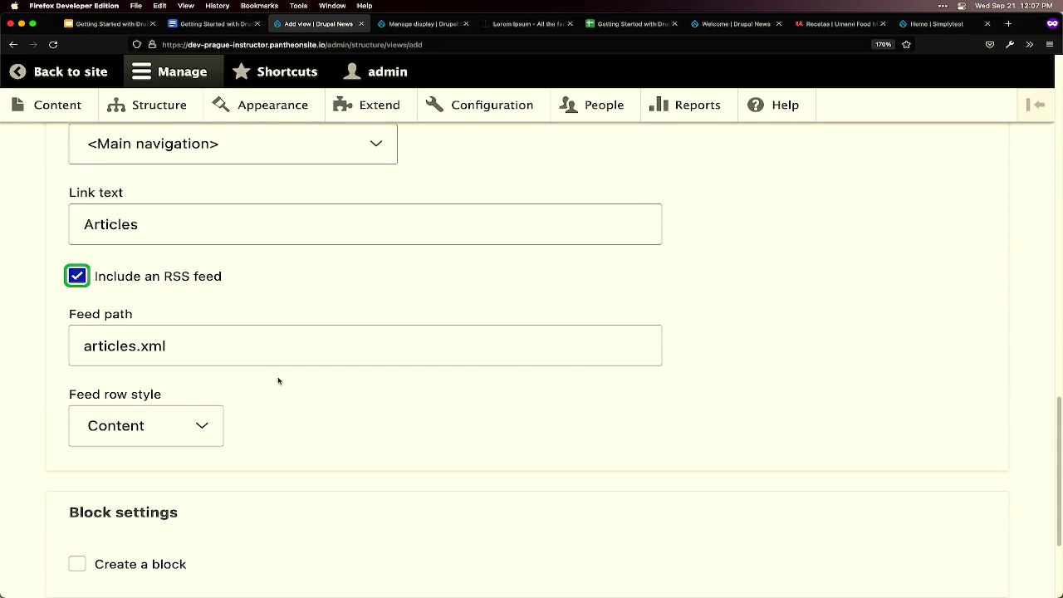
pyautogui.scroll(-3, 277, 379)
pyautogui.scroll(-2, 286, 374)
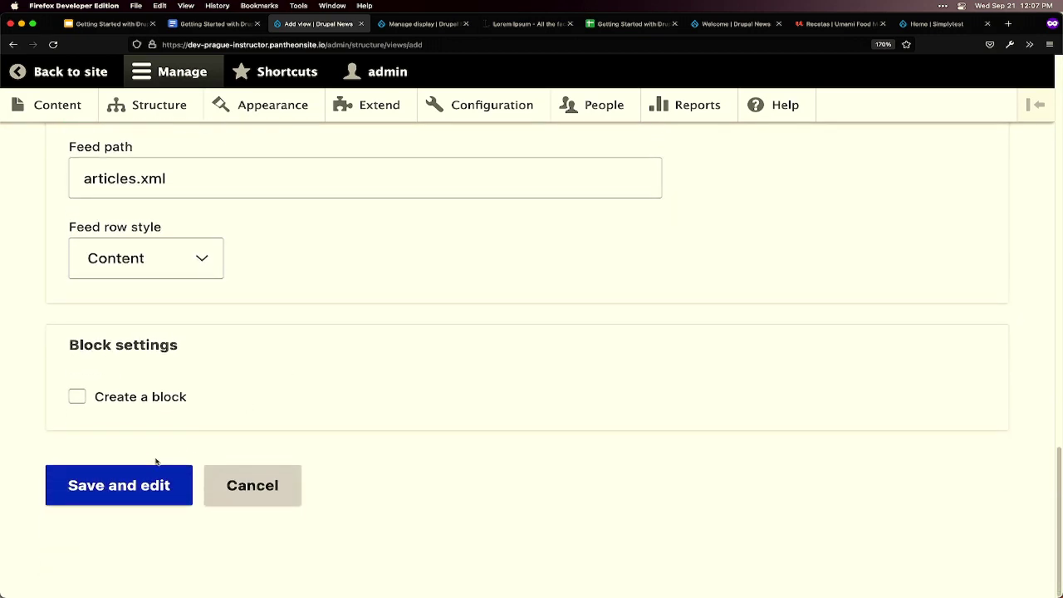
# - Create the Articles view, check its Page display at /articles and its Feed display, and save it
pyautogui.click(122, 487)
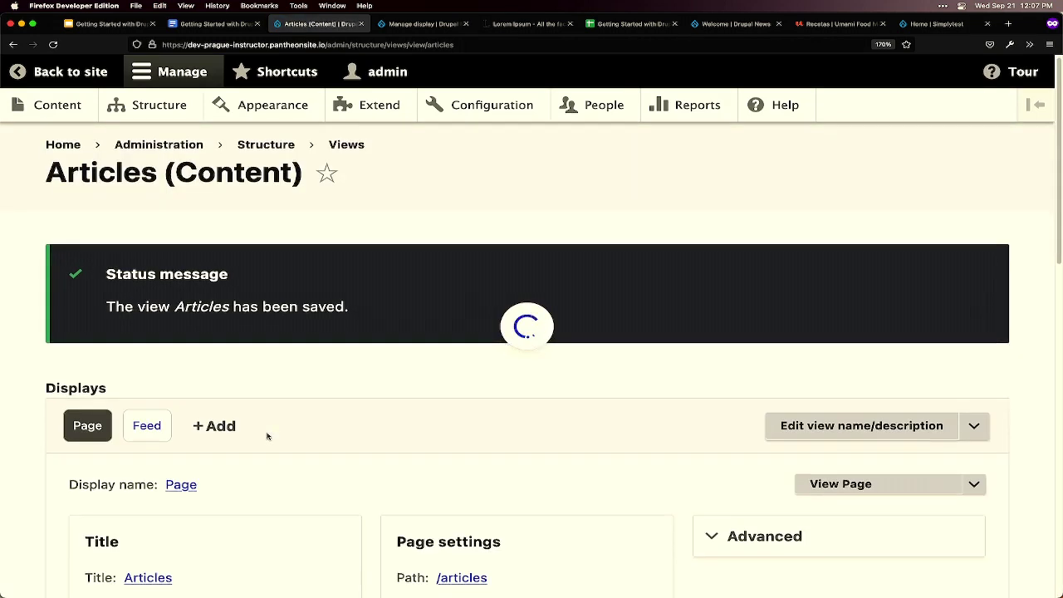
pyautogui.scroll(-4, 266, 435)
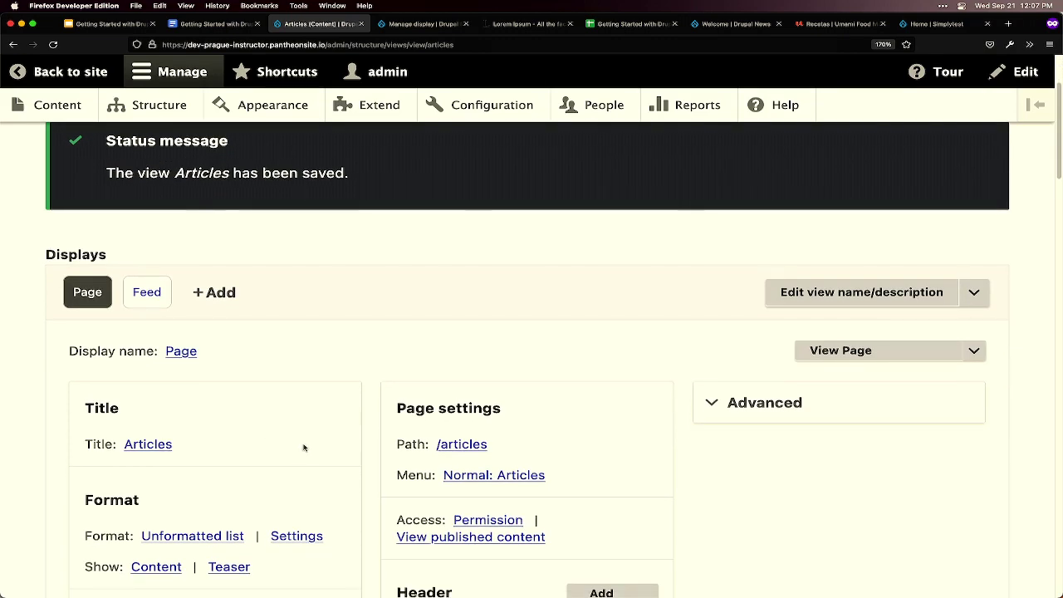
pyautogui.scroll(-2, 315, 442)
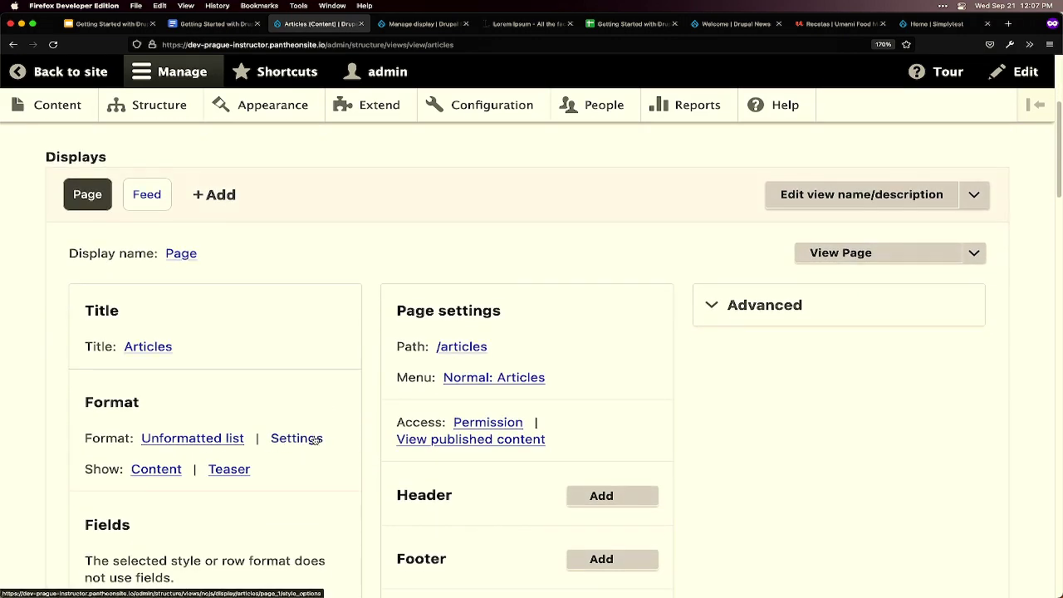
pyautogui.scroll(-3, 315, 440)
pyautogui.scroll(-2, 318, 429)
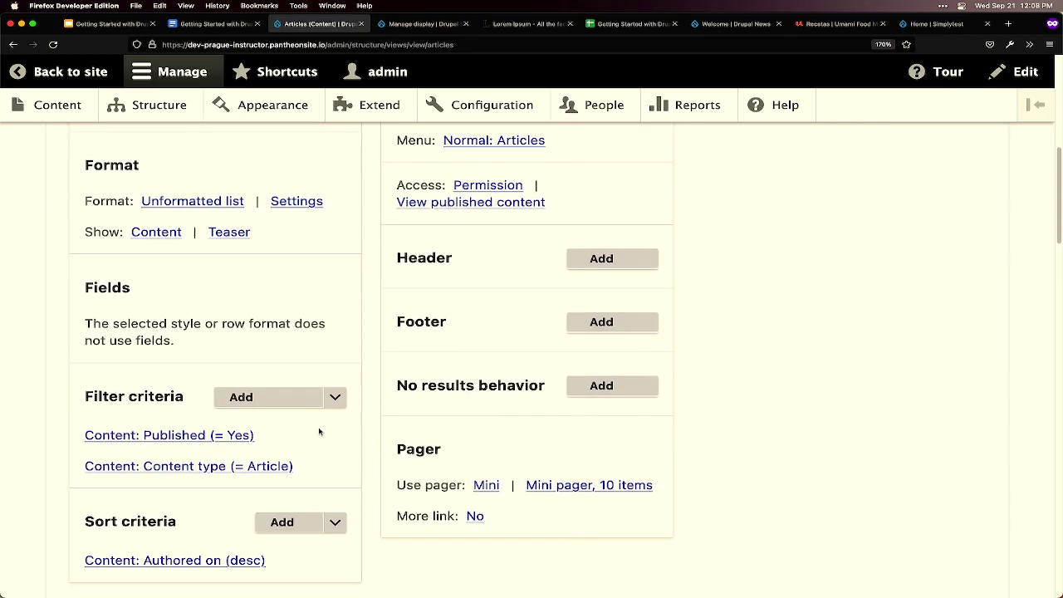
pyautogui.scroll(-1, 319, 430)
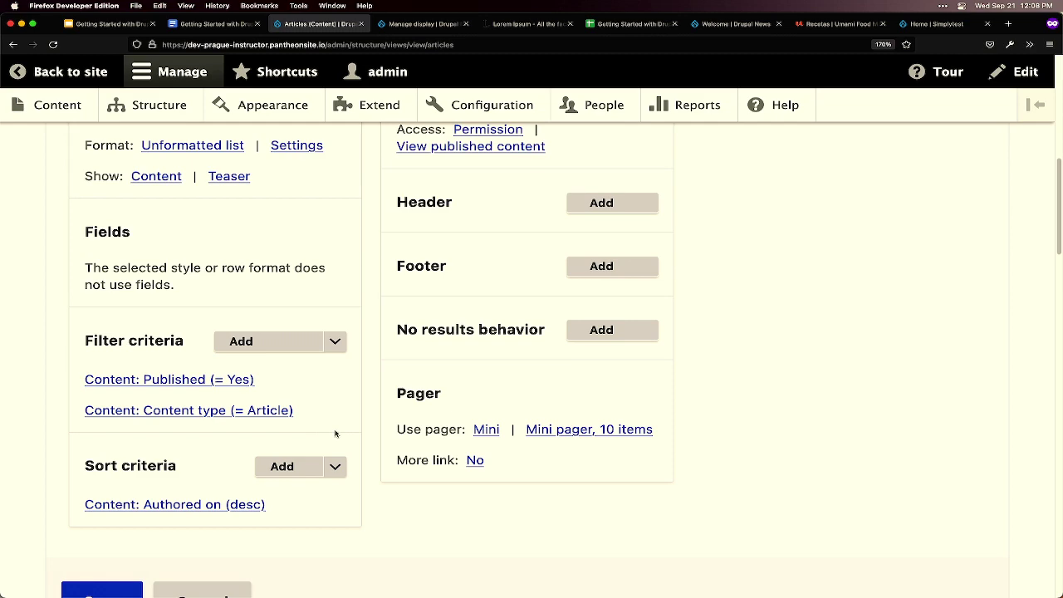
pyautogui.scroll(-1, 337, 427)
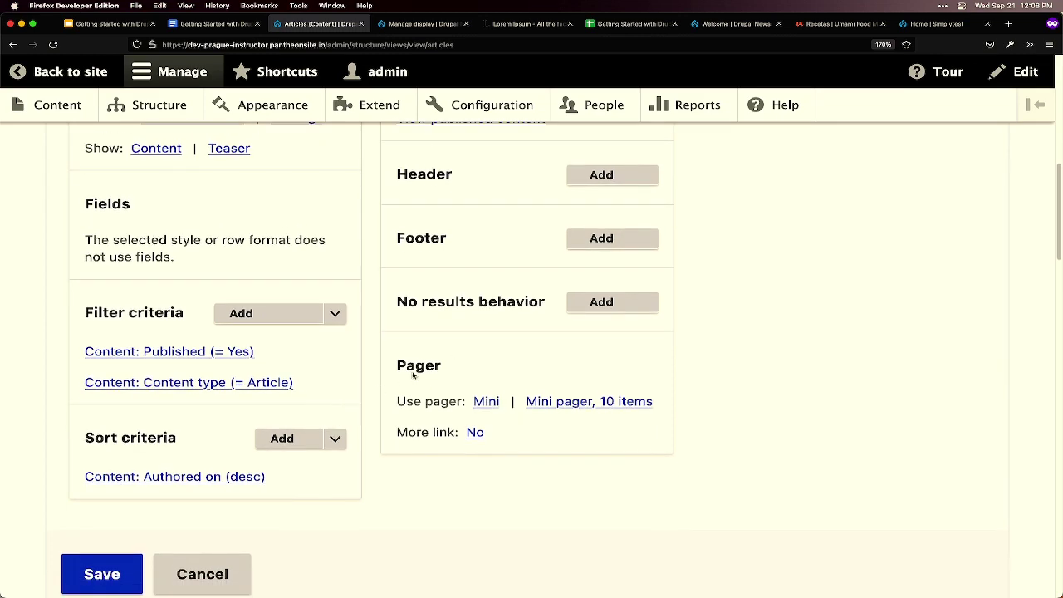
pyautogui.scroll(2, 448, 359)
pyautogui.scroll(2, 451, 361)
pyautogui.scroll(-5, 451, 361)
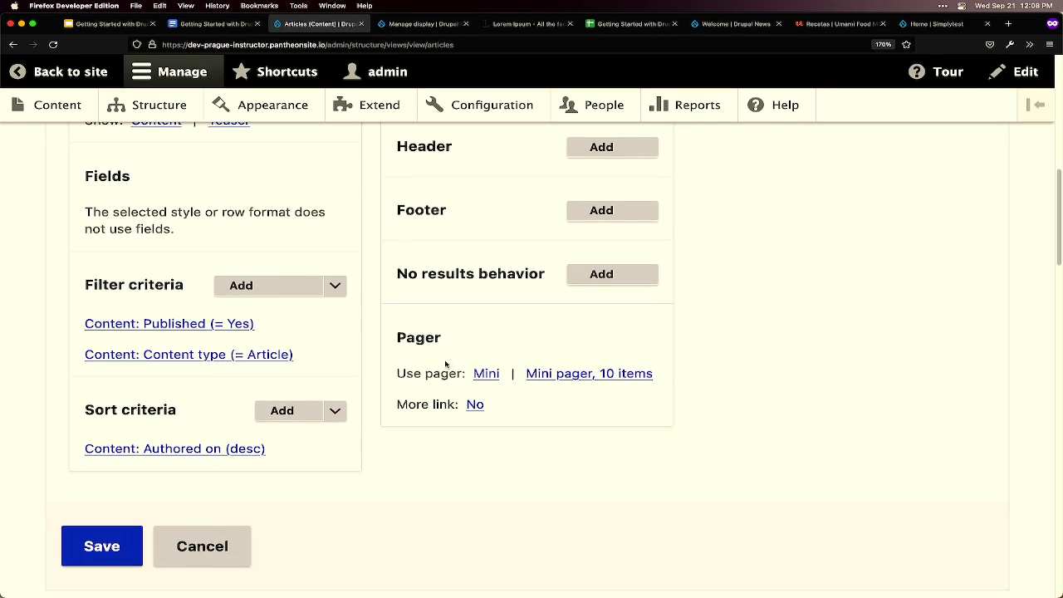
pyautogui.click(102, 486)
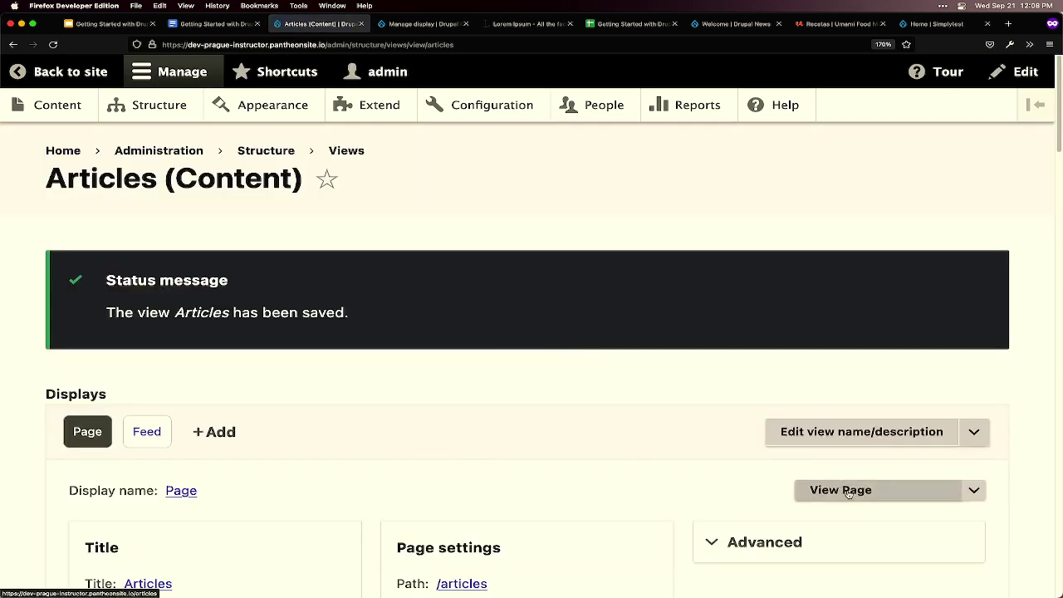
# - View the public /articles page, zoomed out to show the Articles menu link and RSS icon
pyautogui.click(847, 492)
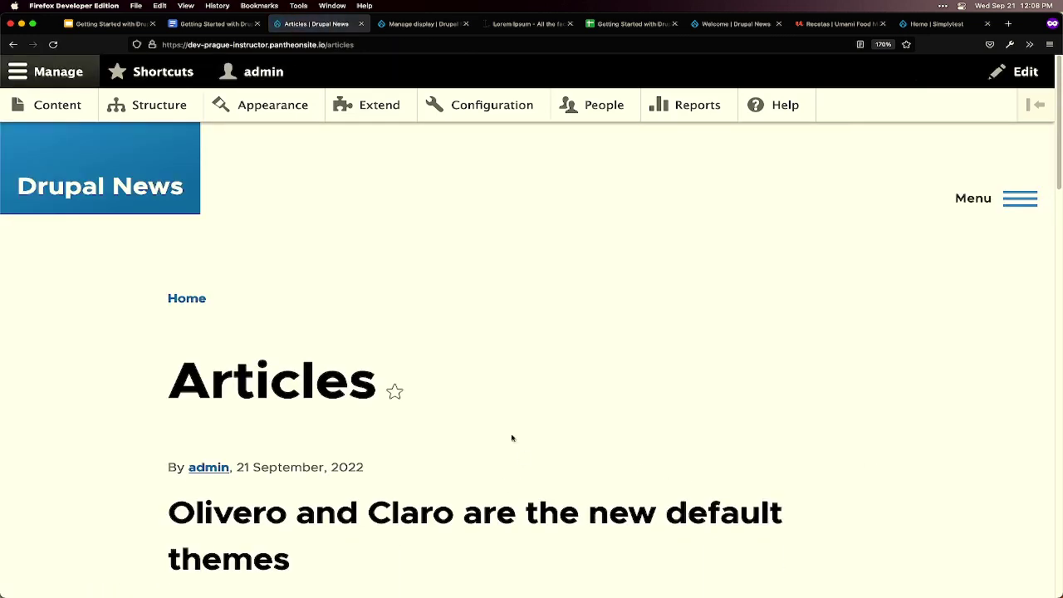
pyautogui.scroll(-3, 104, 455)
pyautogui.scroll(3, 105, 456)
pyautogui.scroll(-2, 103, 452)
pyautogui.scroll(2, 572, 382)
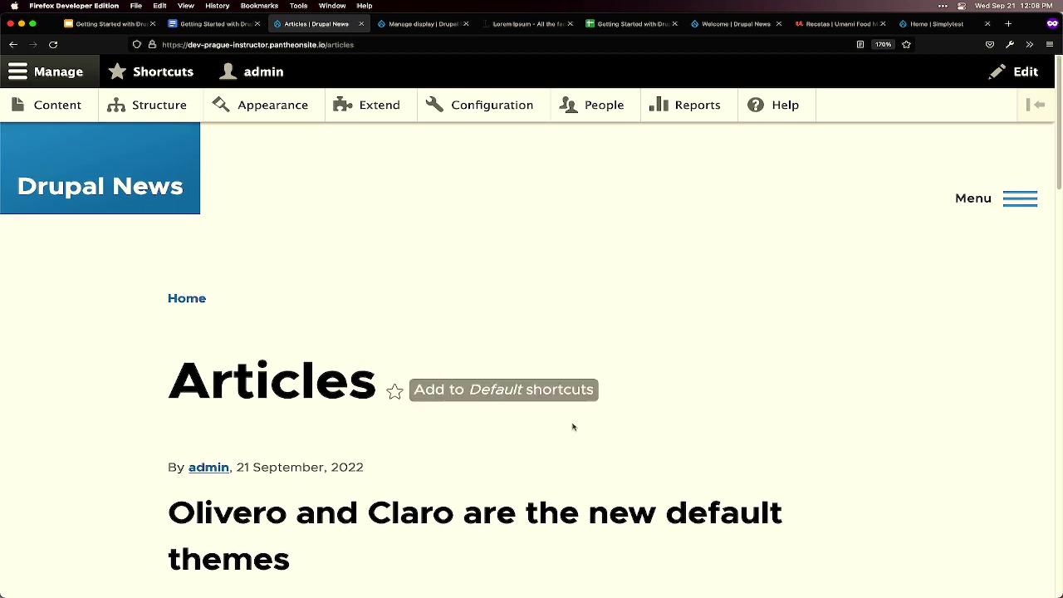
pyautogui.moveTo(548, 593)
pyautogui.press('super+minus')
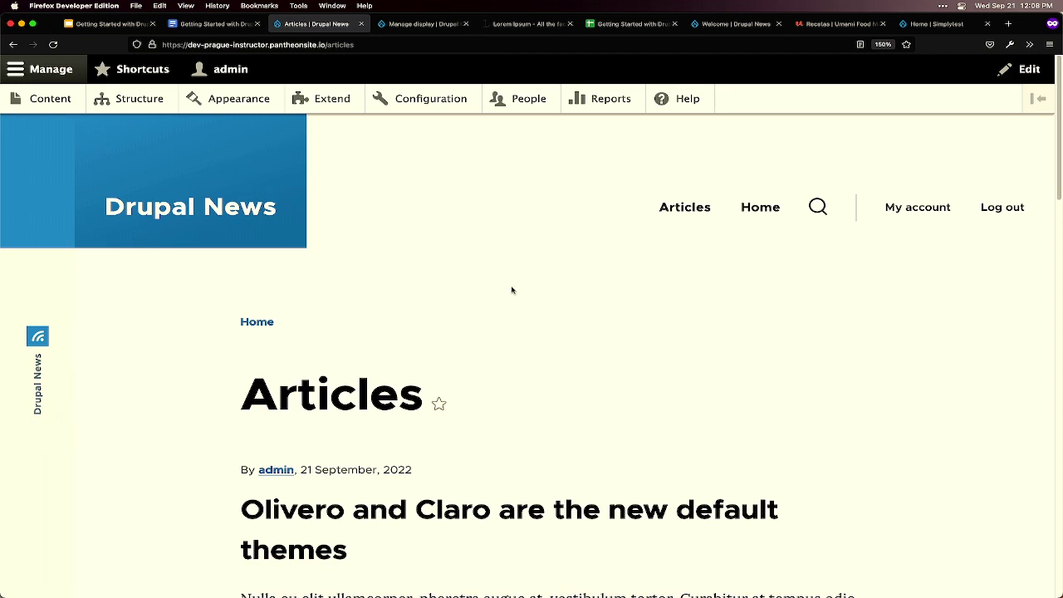
pyautogui.scroll(-1, 510, 290)
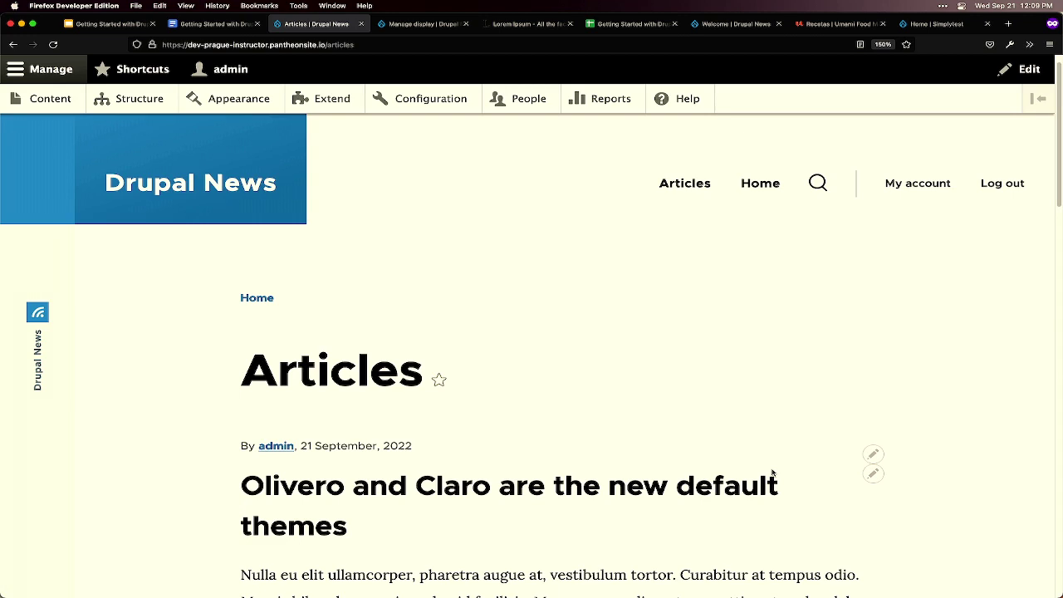
# - Browse the site's Welcome home page and the Articles listing
pyautogui.click(751, 188)
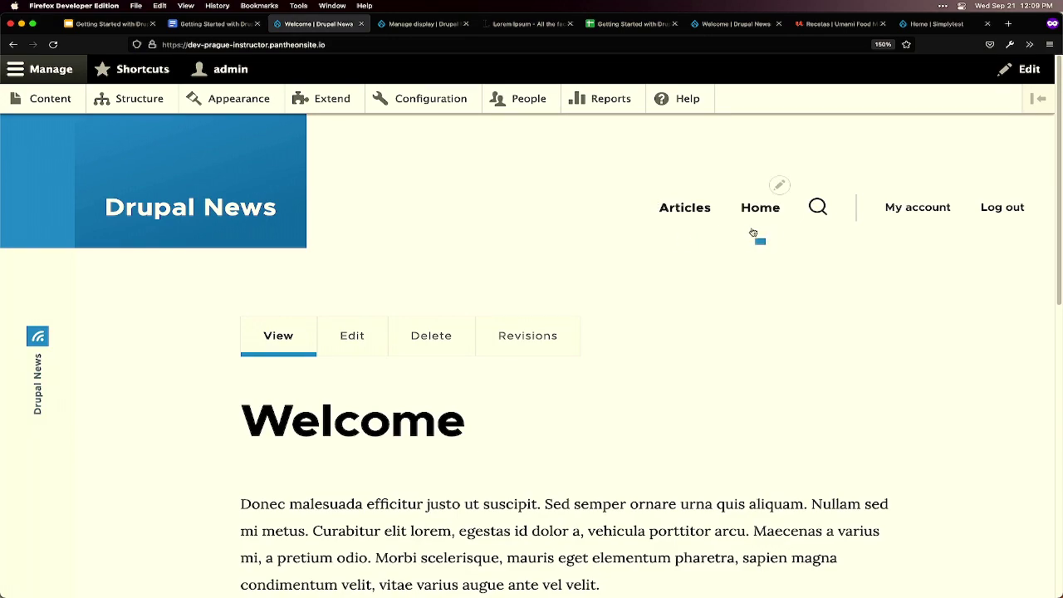
pyautogui.scroll(-5, 719, 290)
pyautogui.scroll(5, 719, 286)
pyautogui.click(689, 215)
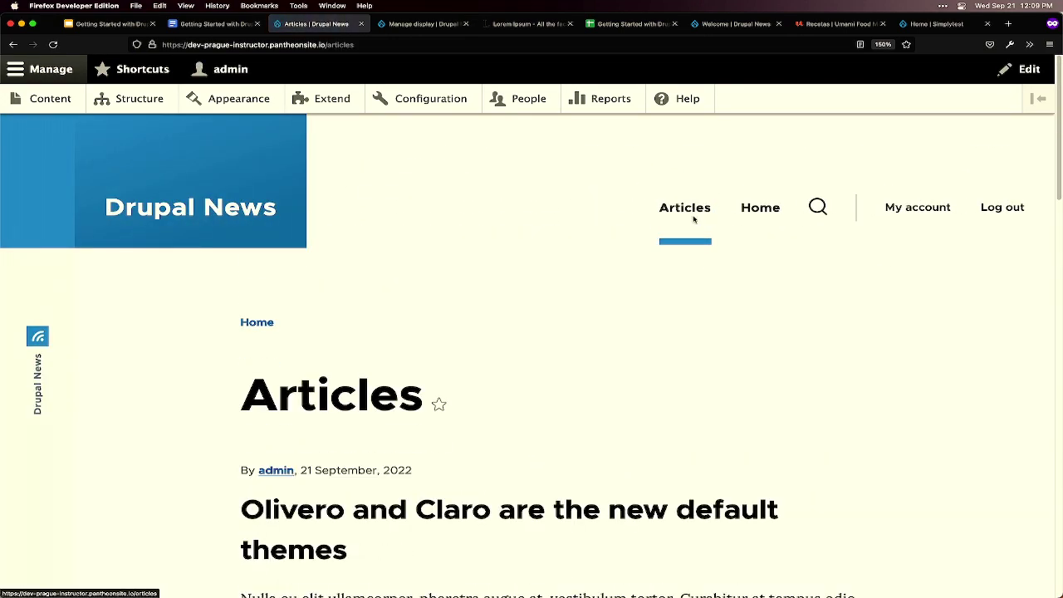
pyautogui.scroll(-5, 691, 220)
pyautogui.scroll(-3, 701, 240)
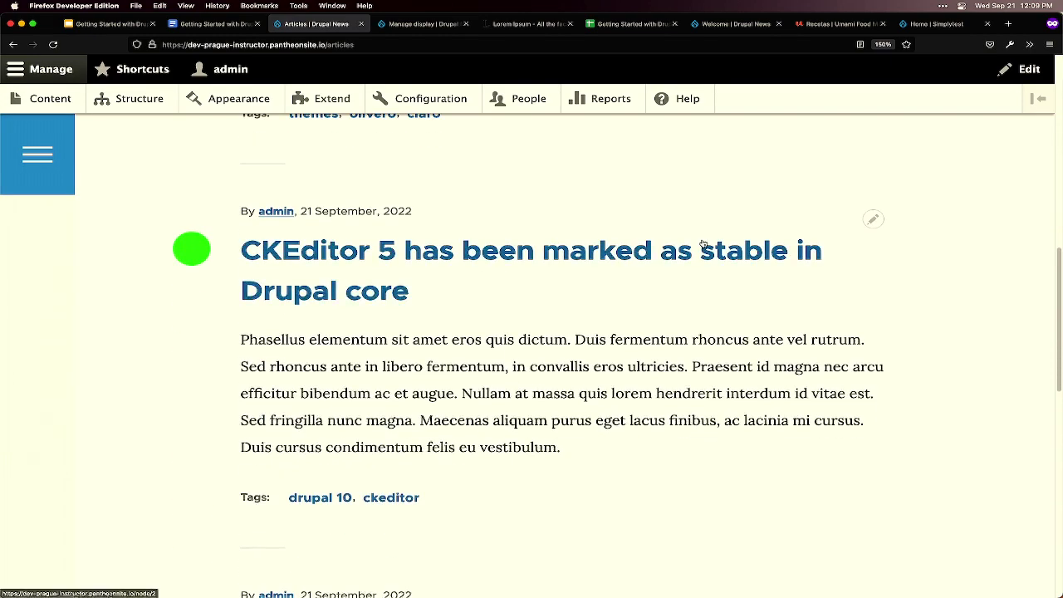
pyautogui.scroll(8, 703, 240)
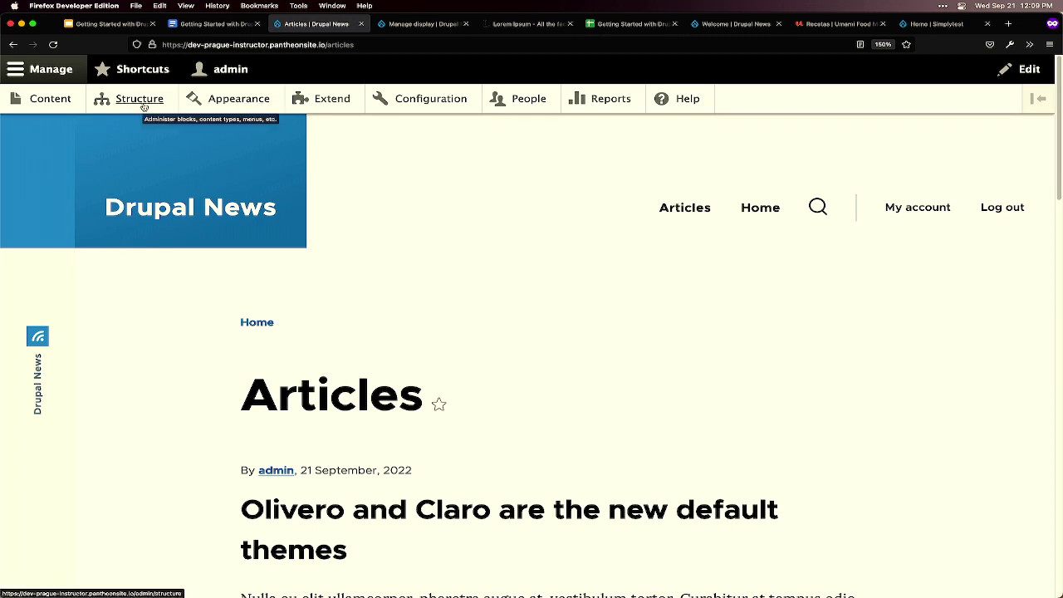
# - Go from Structure to the Views list and start a new view
pyautogui.click(144, 102)
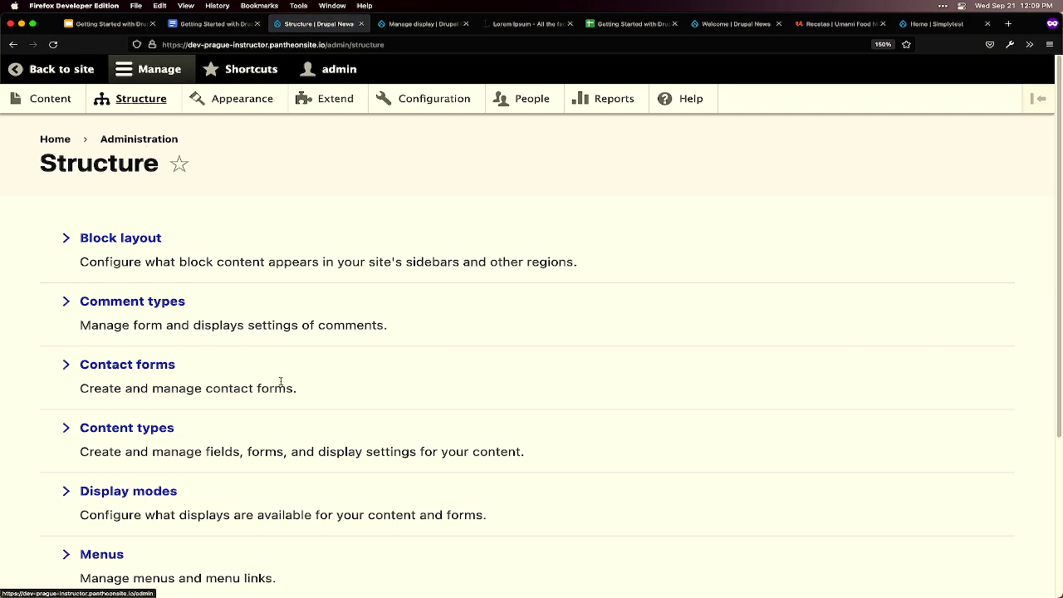
pyautogui.scroll(-2, 280, 379)
pyautogui.scroll(-2, 99, 515)
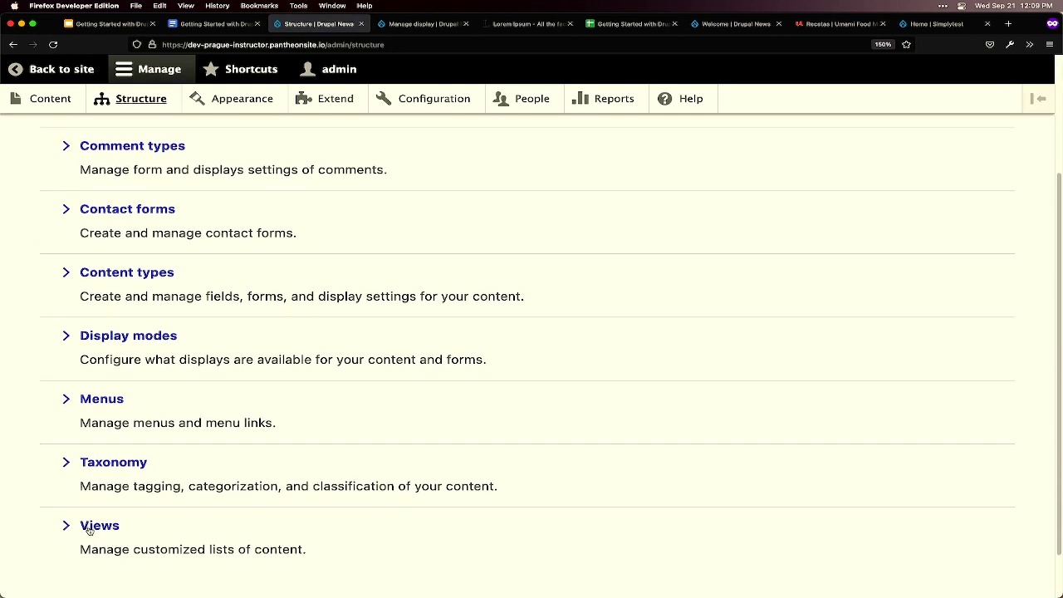
pyautogui.click(101, 526)
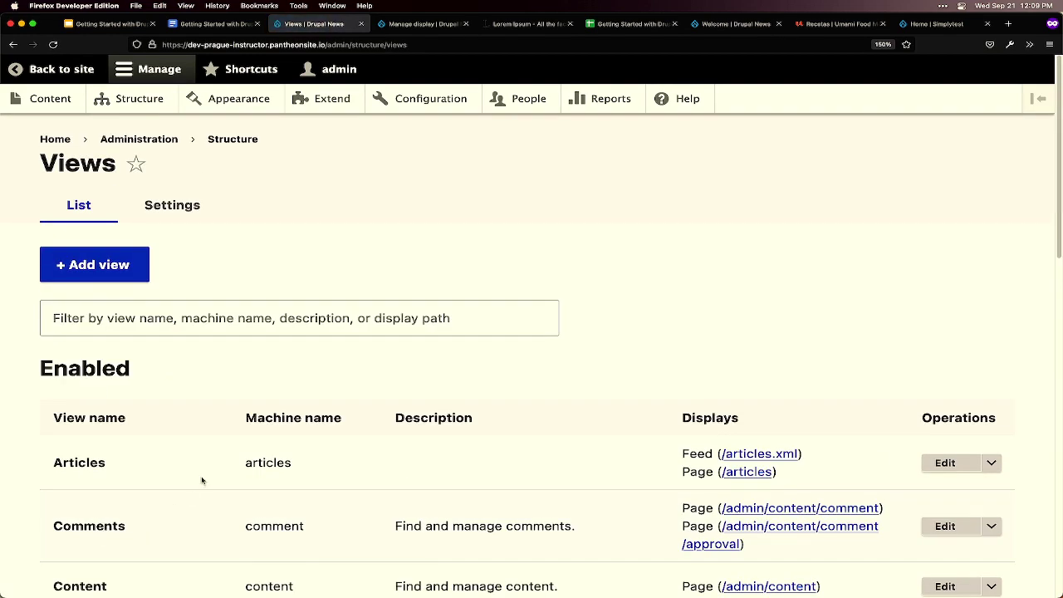
pyautogui.click(117, 277)
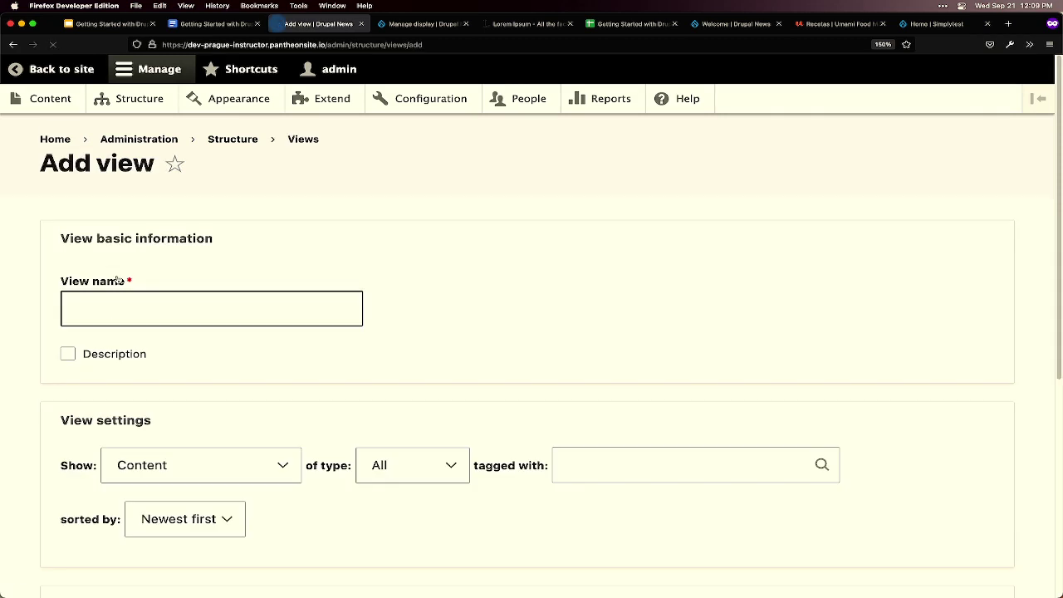
# - Enter 'Events' as the view name and limit it to Content of type Event
pyautogui.click(141, 318)
pyautogui.write('Eve')
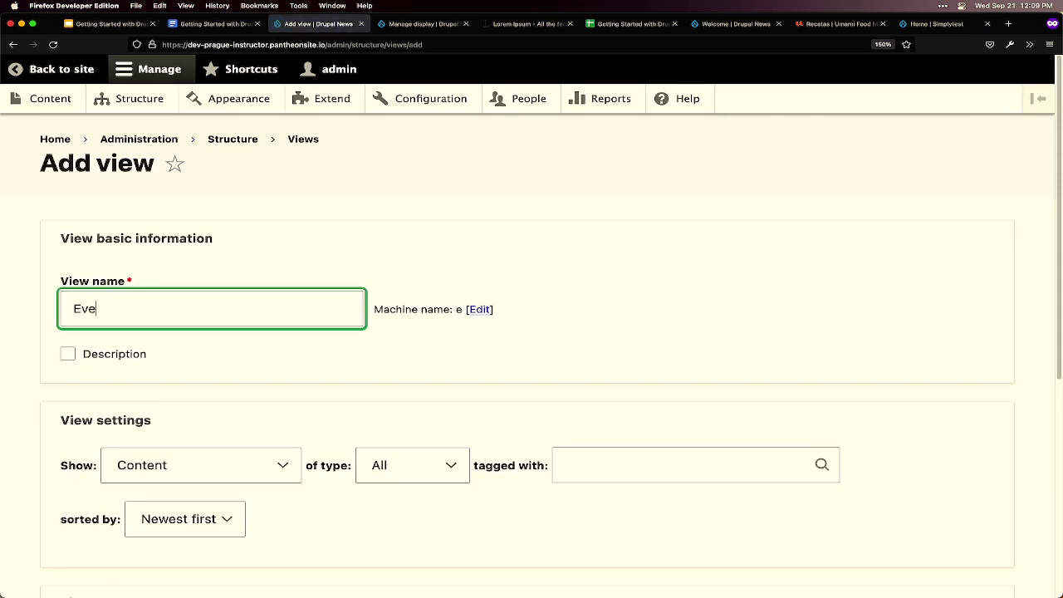
pyautogui.write('nts')
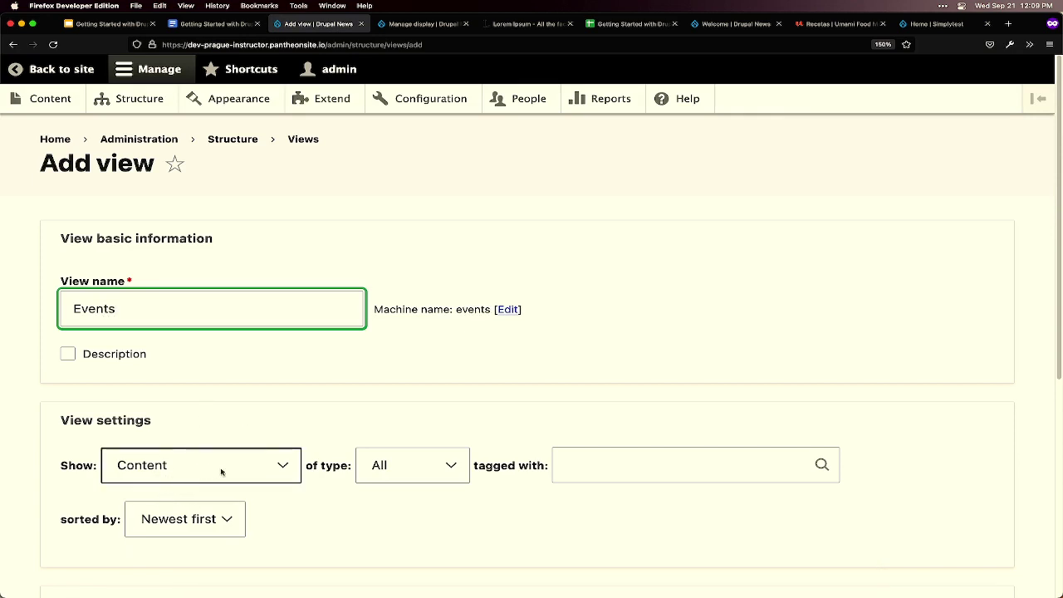
pyautogui.click(407, 470)
pyautogui.click(408, 473)
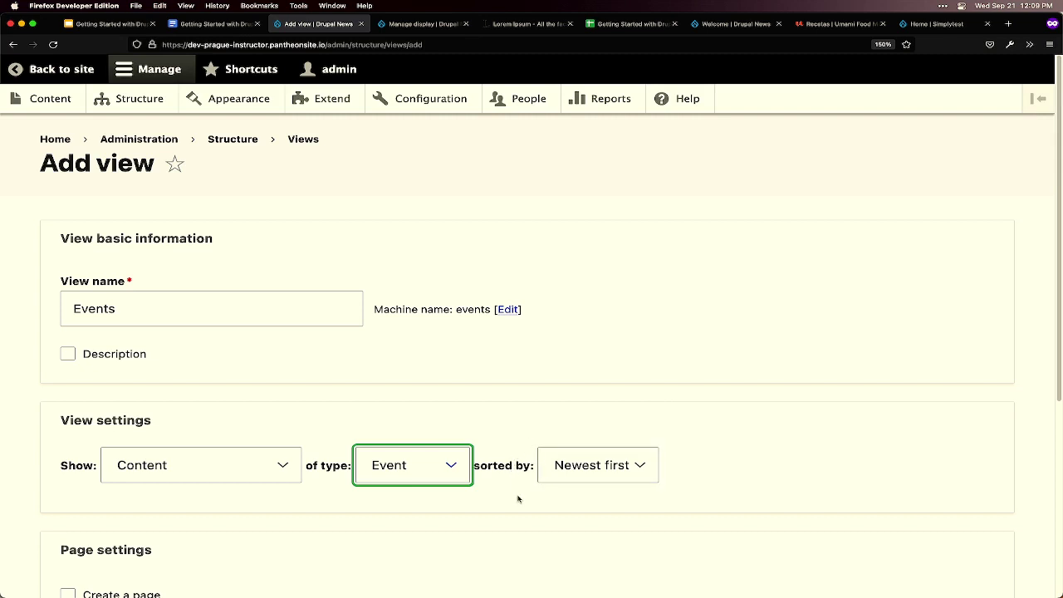
pyautogui.scroll(-1, 513, 490)
pyautogui.click(508, 452)
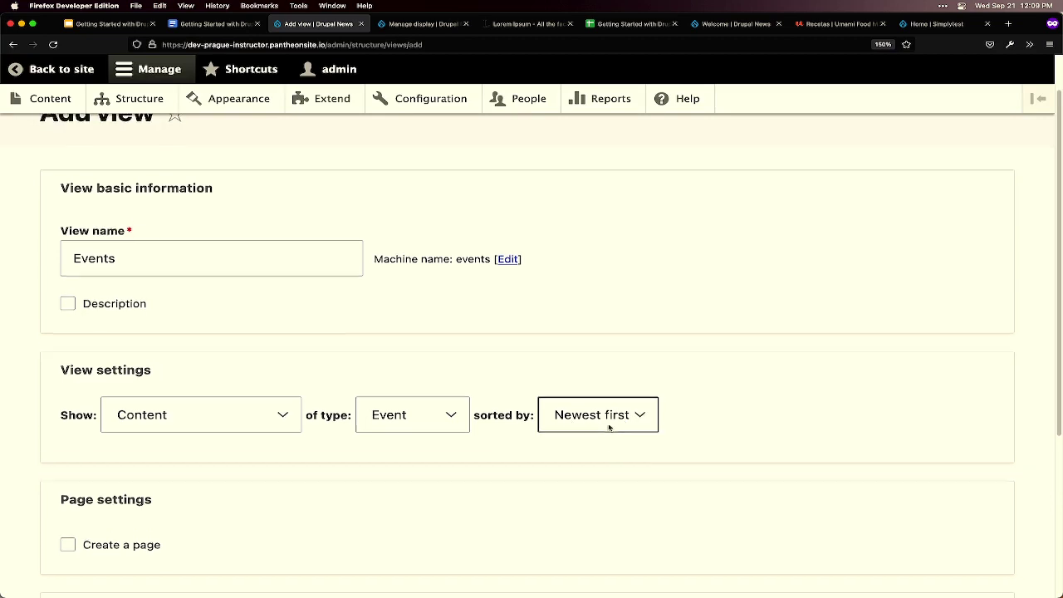
pyautogui.scroll(-1, 609, 426)
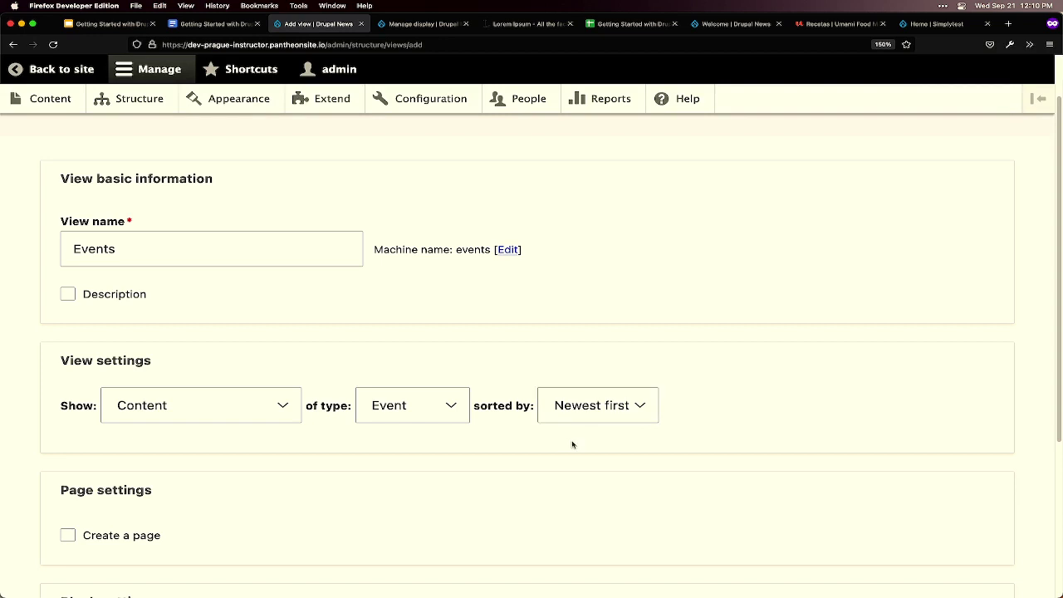
pyautogui.scroll(-5, 572, 441)
pyautogui.scroll(-2, 564, 433)
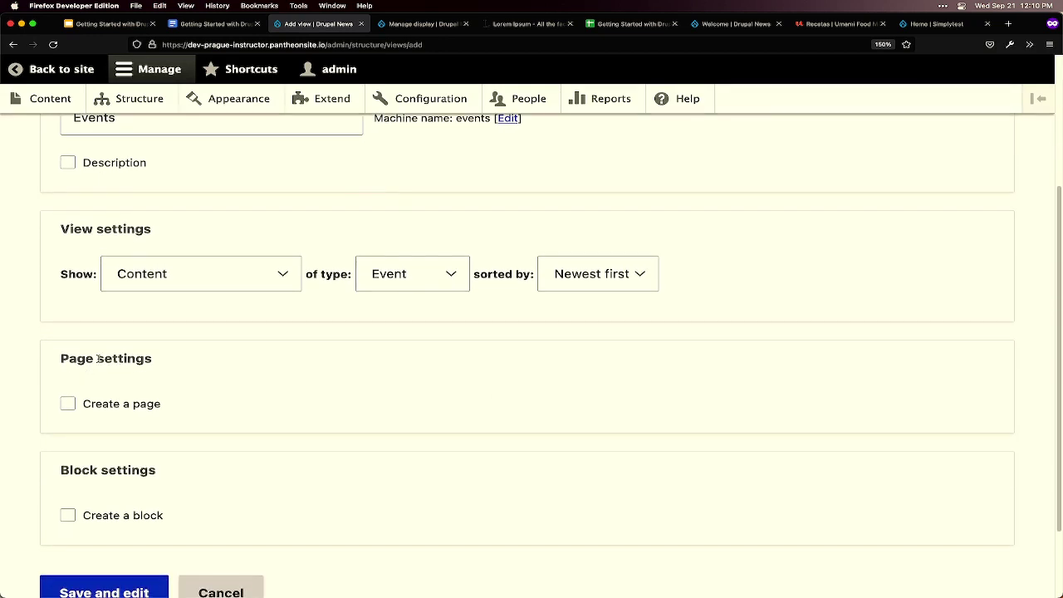
# - Enable a page display, keeping the title 'Events' and the path 'events'
pyautogui.click(97, 406)
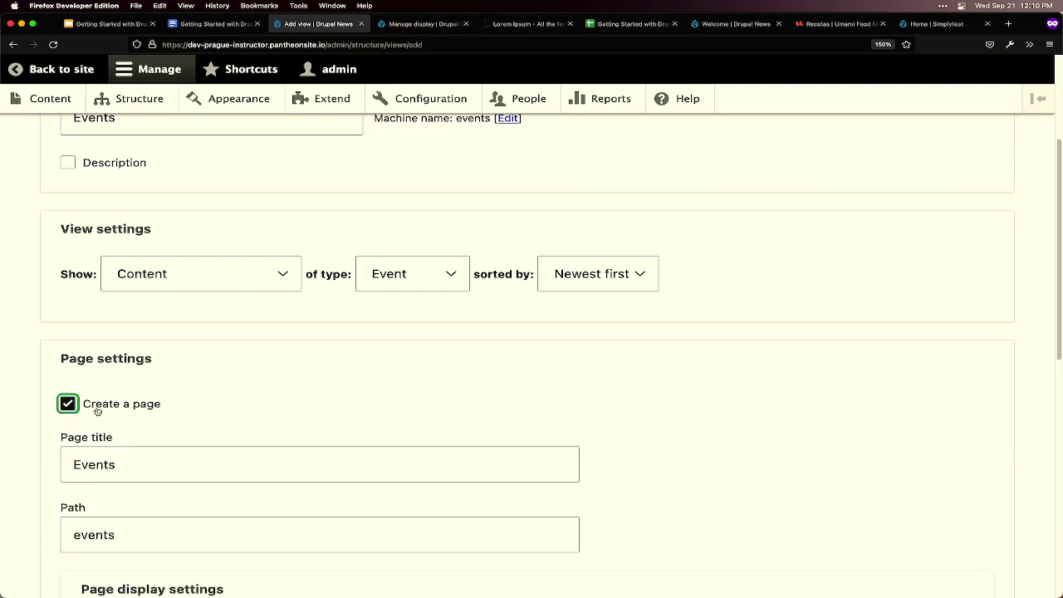
pyautogui.scroll(-4, 157, 410)
pyautogui.click(99, 380)
pyautogui.doubleClick(98, 380)
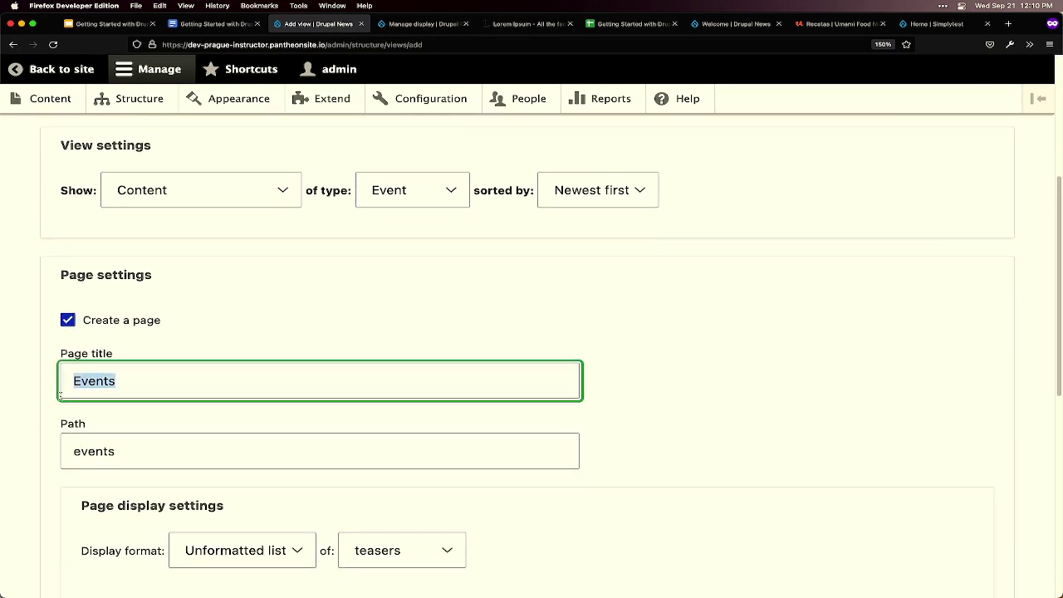
pyautogui.moveTo(125, 448); pyautogui.dragTo(60, 452)
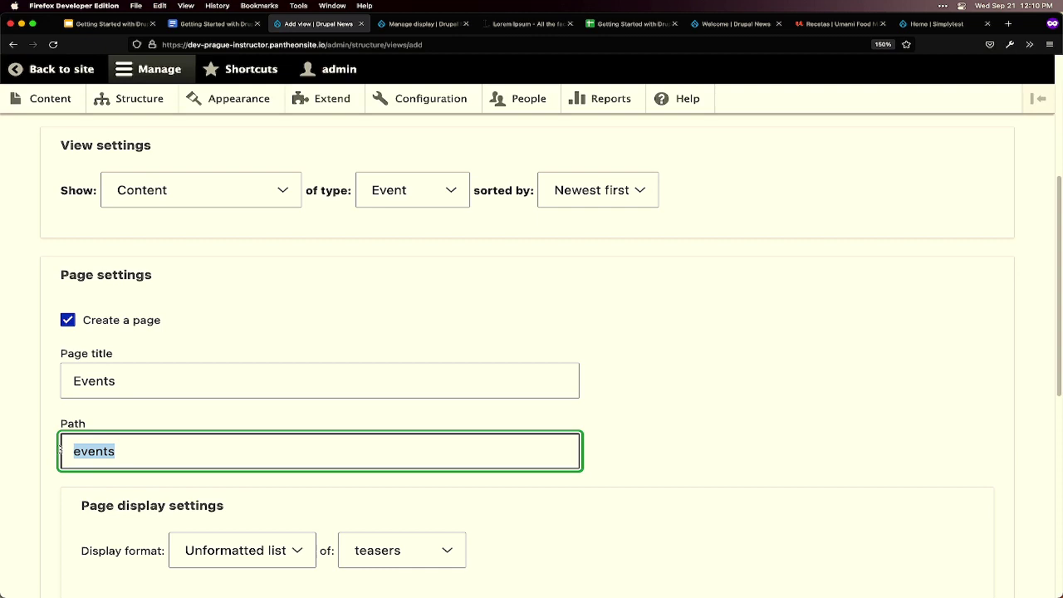
pyautogui.scroll(-3, 367, 544)
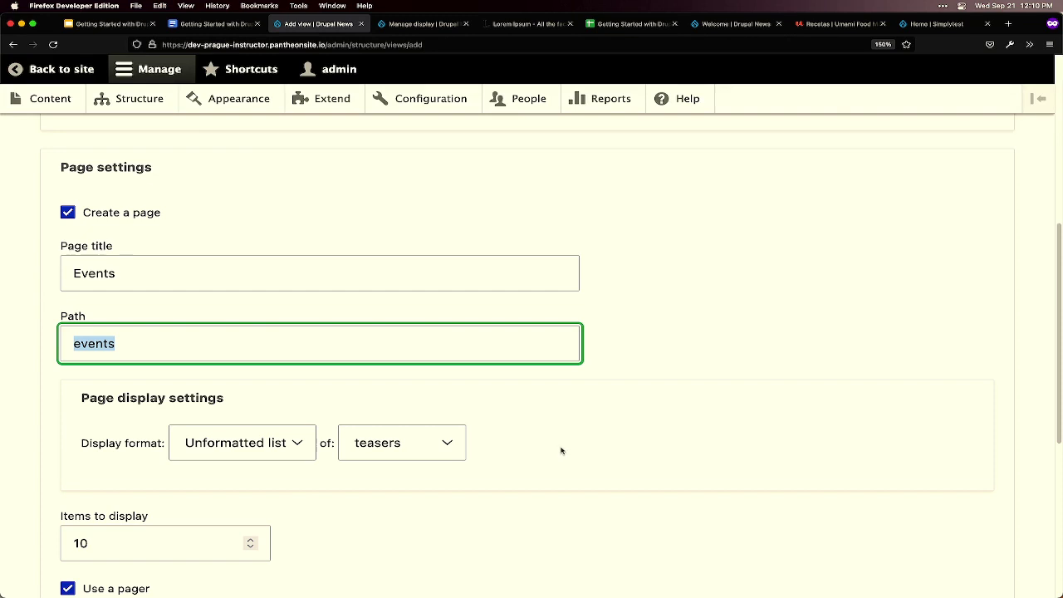
pyautogui.scroll(-2, 561, 449)
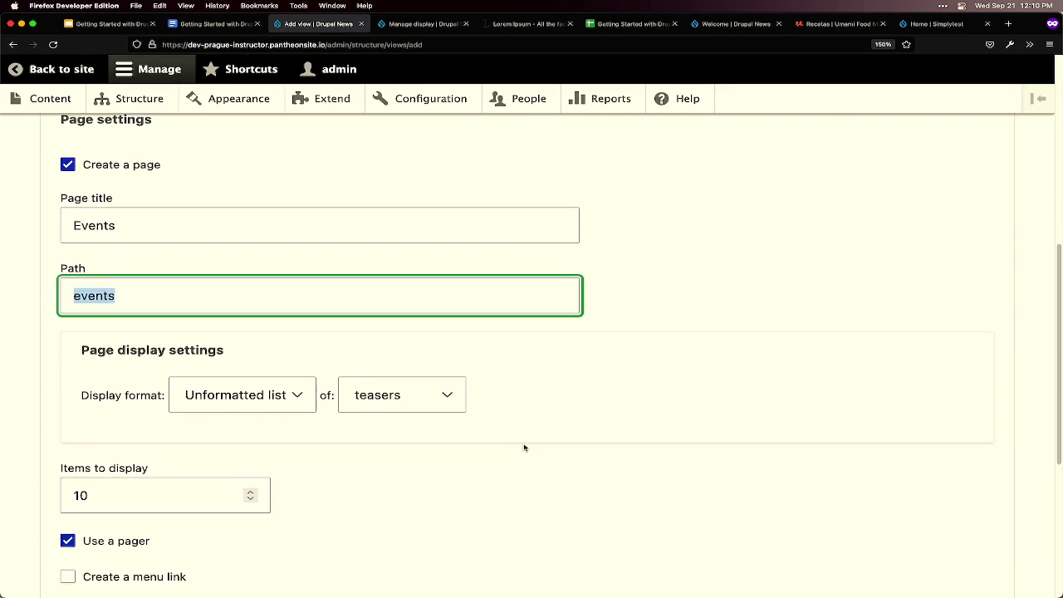
pyautogui.scroll(-3, 523, 447)
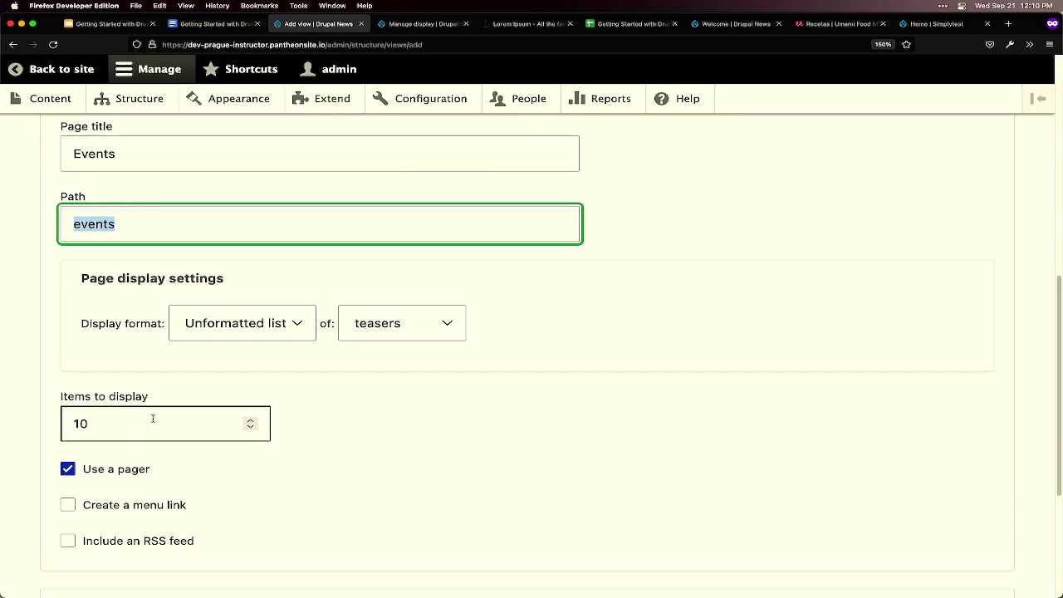
pyautogui.scroll(-2, 140, 472)
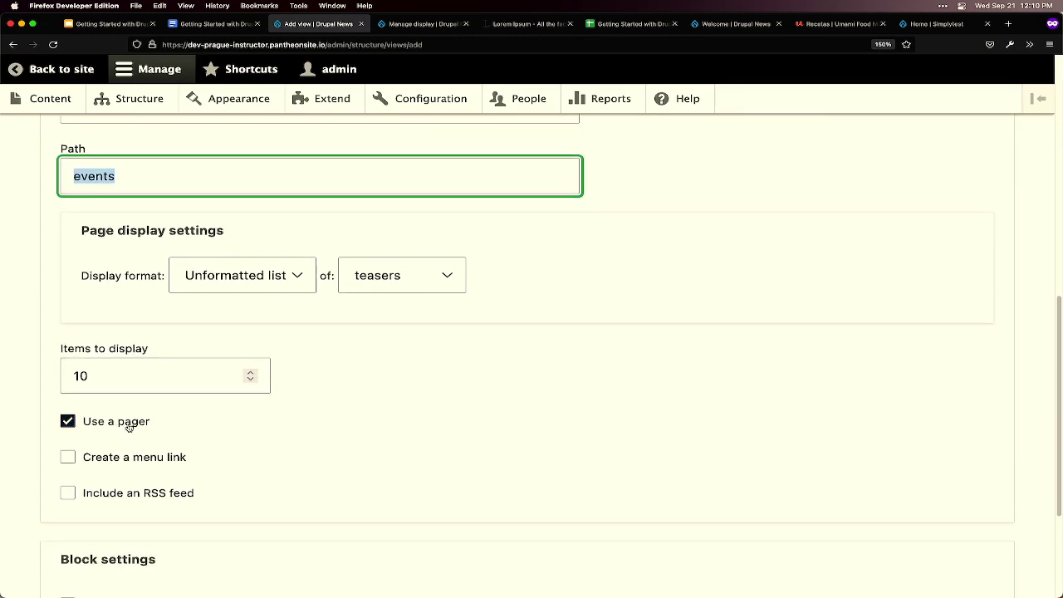
# - Add an 'Events' menu link in <Main navigation>, leaving Create a block unticked
pyautogui.click(147, 457)
pyautogui.scroll(-3, 365, 493)
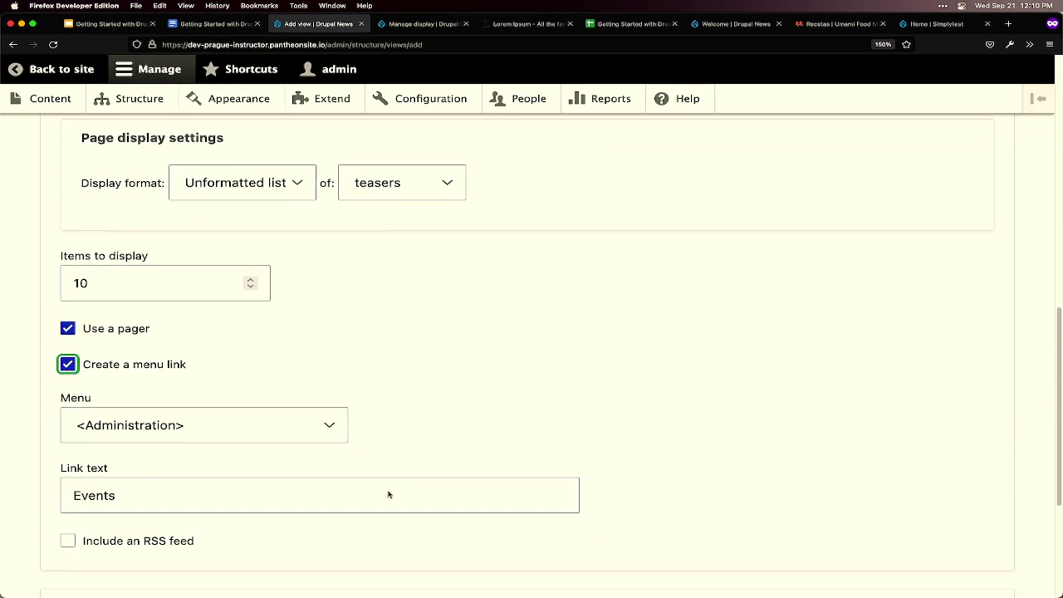
pyautogui.click(302, 429)
pyautogui.scroll(-12, 256, 352)
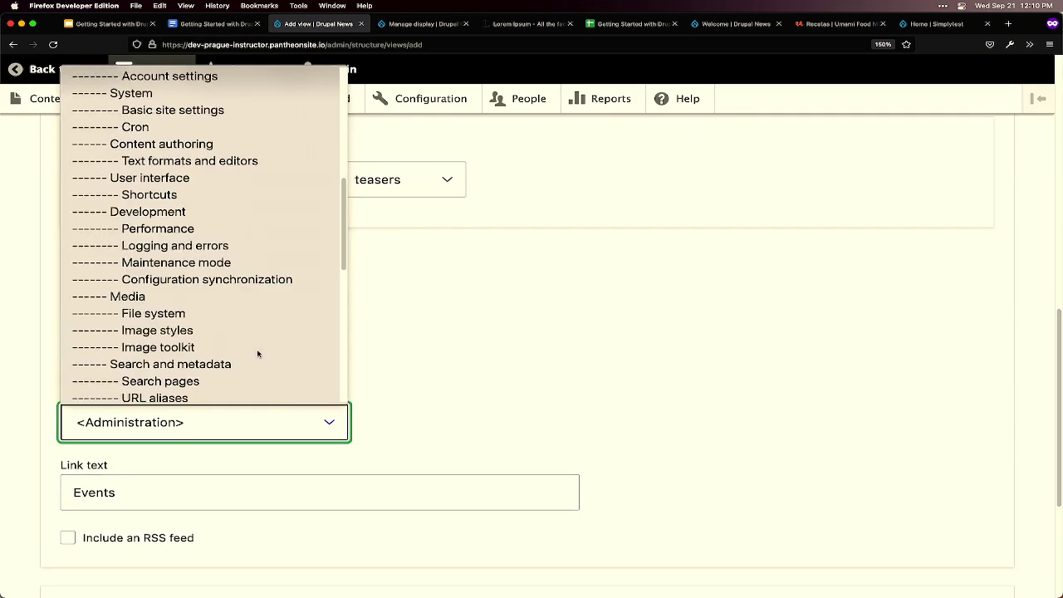
pyautogui.click(190, 293)
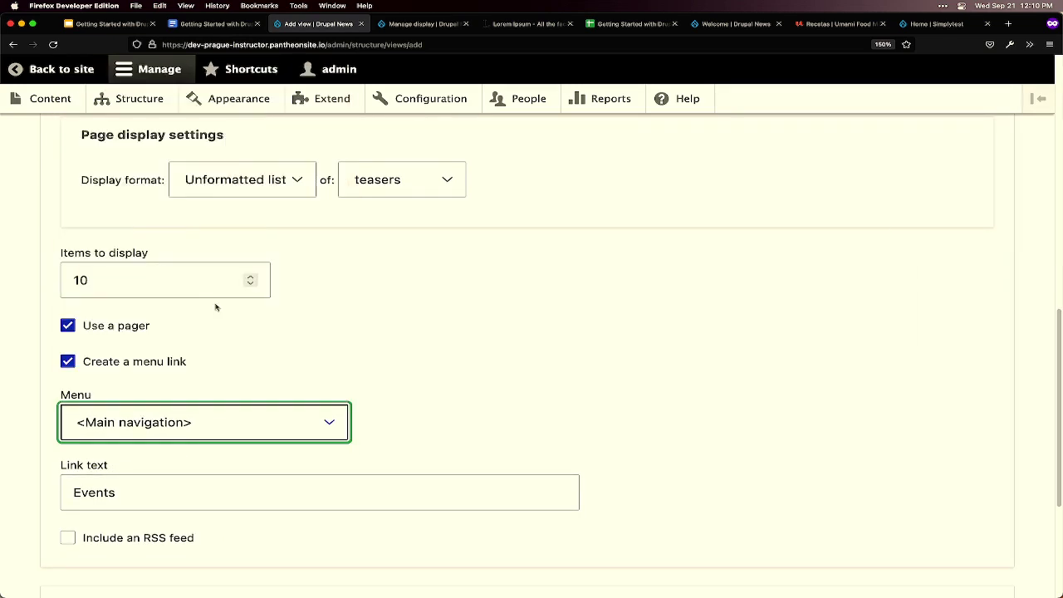
pyautogui.scroll(-2, 161, 418)
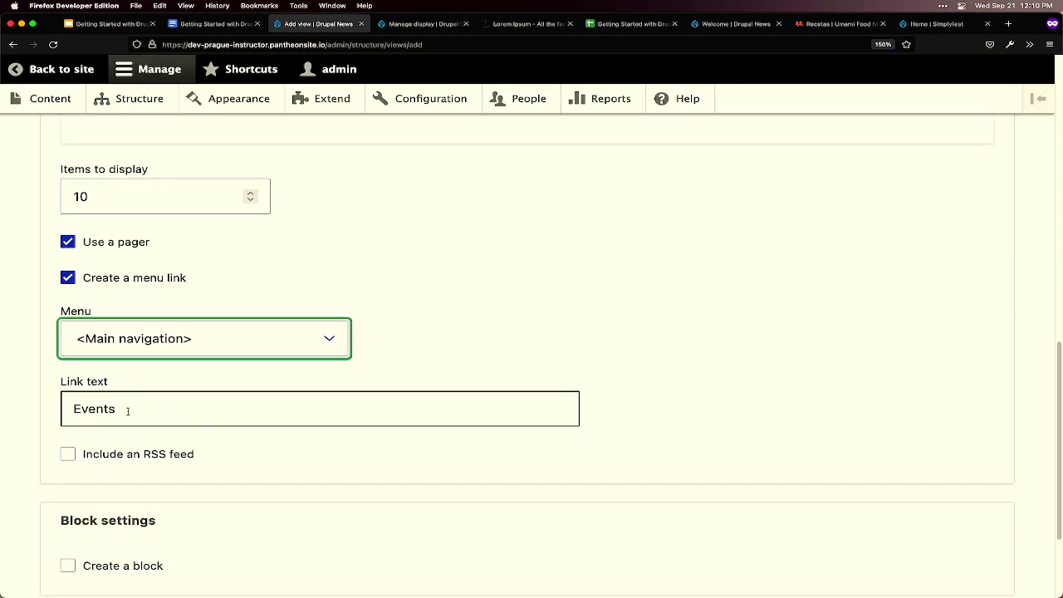
pyautogui.moveTo(127, 410); pyautogui.dragTo(59, 408)
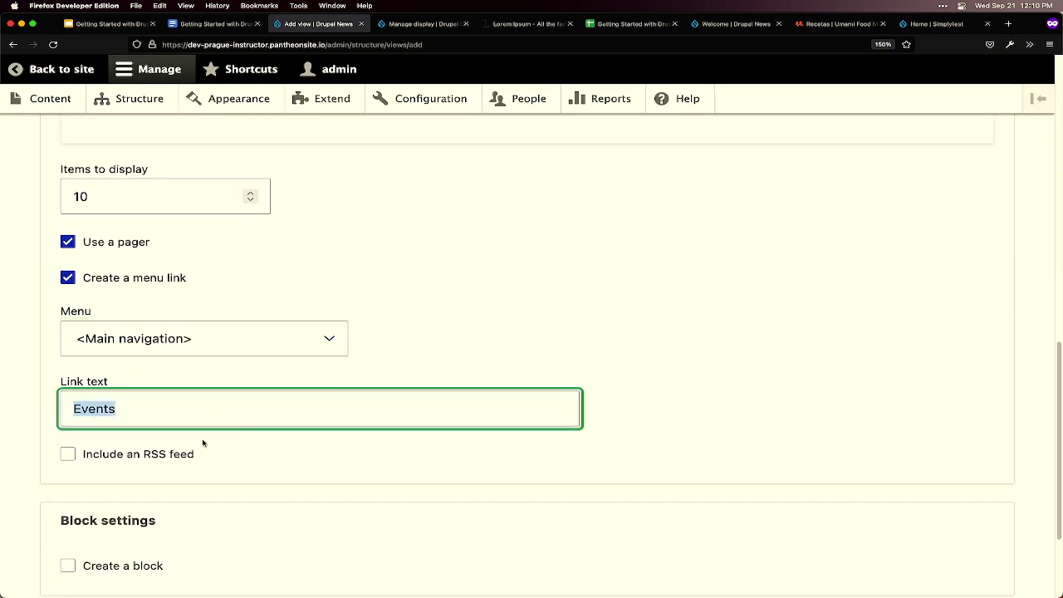
pyautogui.scroll(-2, 350, 472)
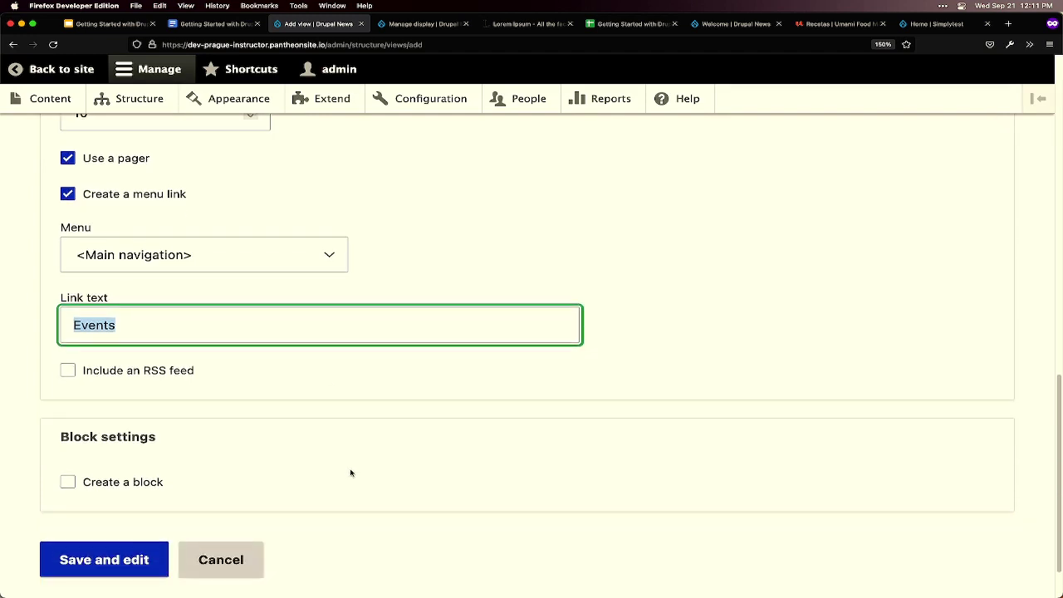
pyautogui.click(127, 489)
pyautogui.scroll(-5, 138, 489)
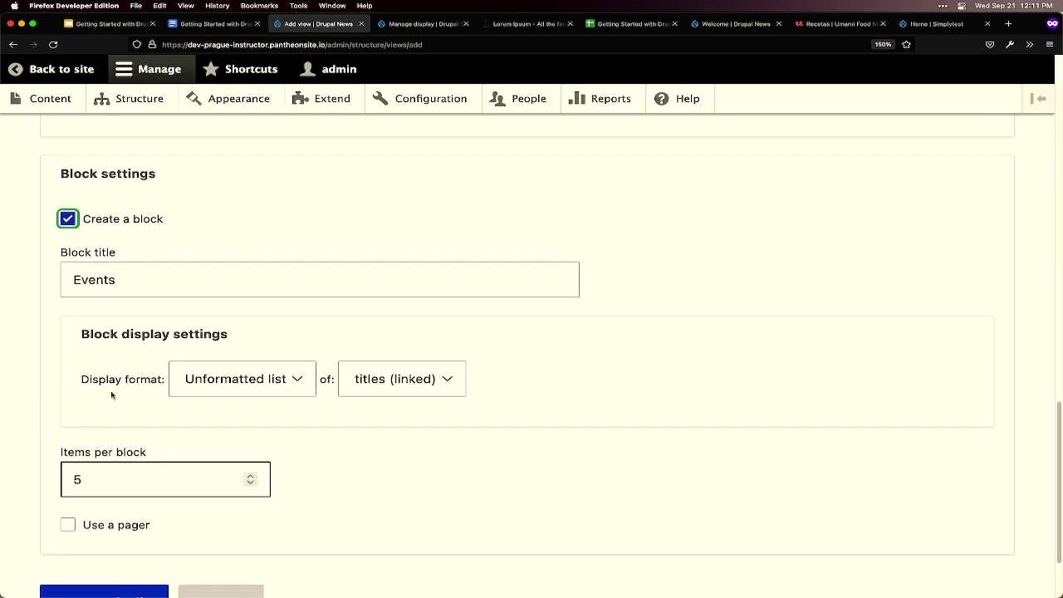
pyautogui.click(108, 219)
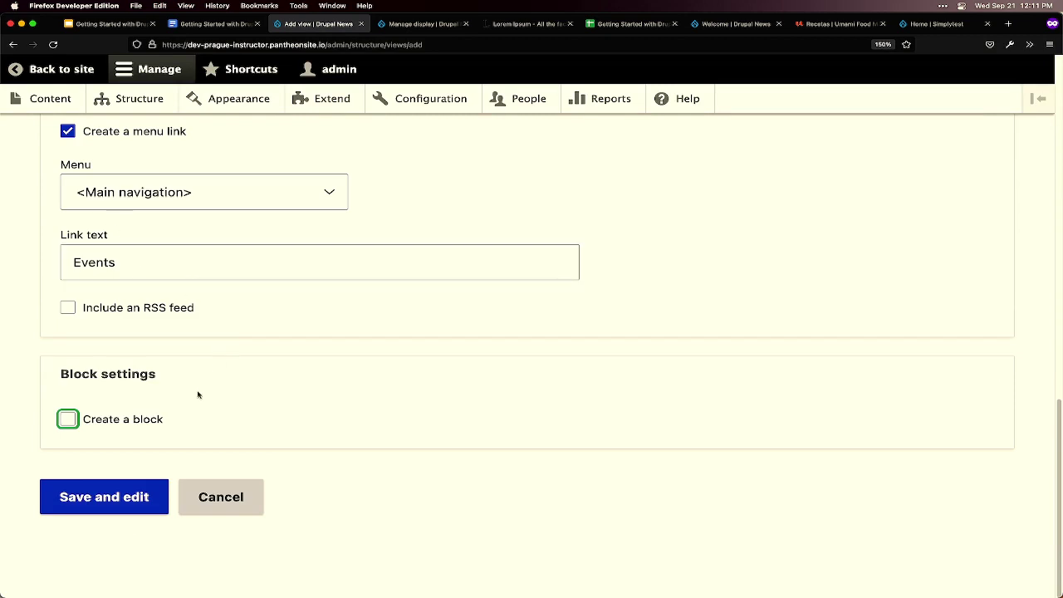
pyautogui.scroll(7, 174, 448)
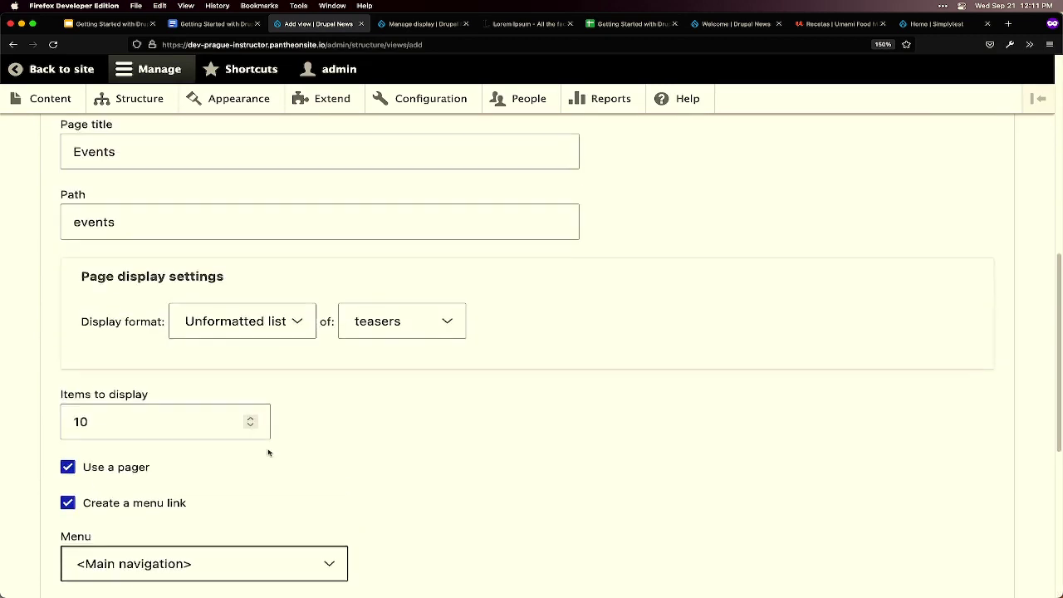
pyautogui.scroll(10, 268, 452)
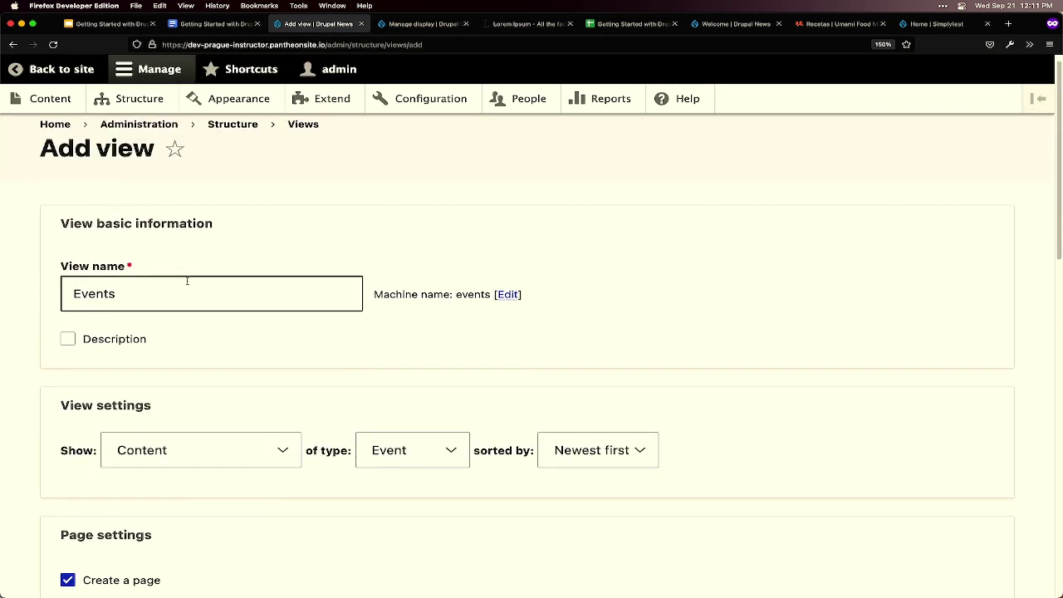
# - Confirm name Events, page title Events and path events, then Save and edit the view
pyautogui.click(103, 287)
pyautogui.doubleClick(103, 287)
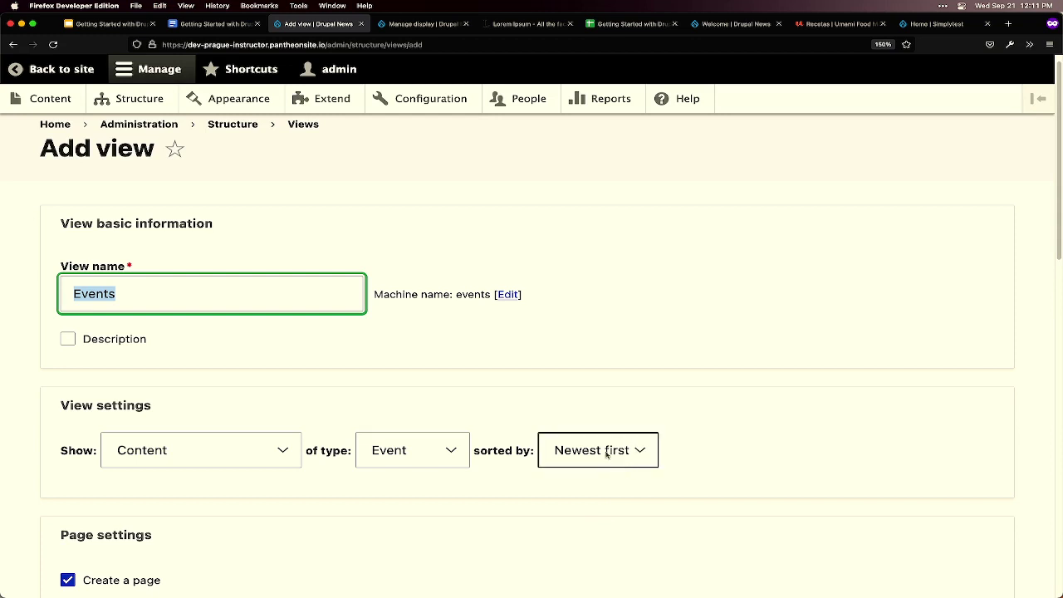
pyautogui.scroll(-3, 601, 461)
pyautogui.scroll(-3, 601, 461)
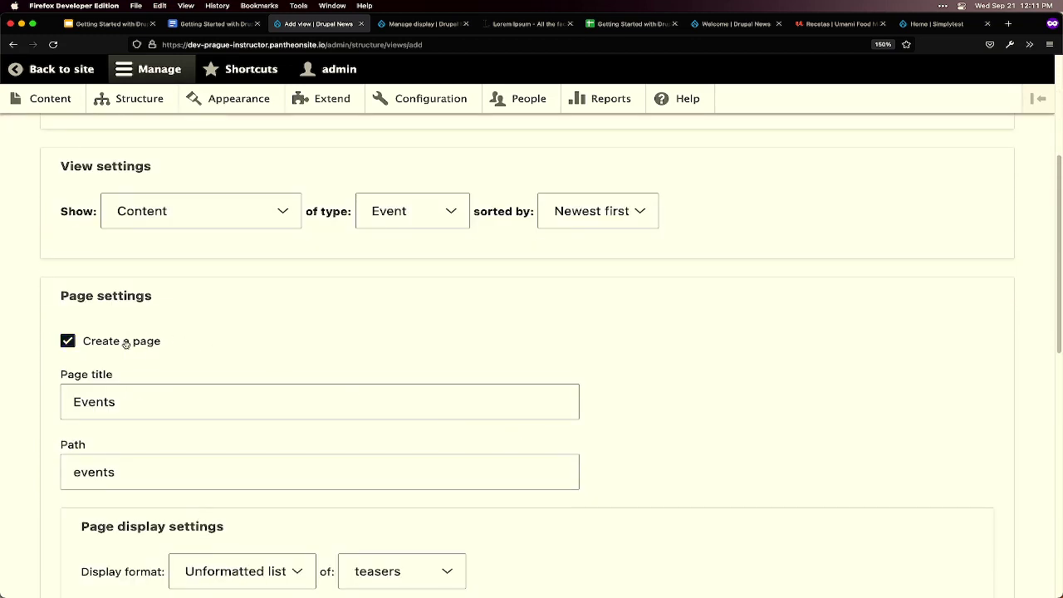
pyautogui.scroll(-1, 127, 344)
pyautogui.moveTo(127, 344); pyautogui.dragTo(47, 351)
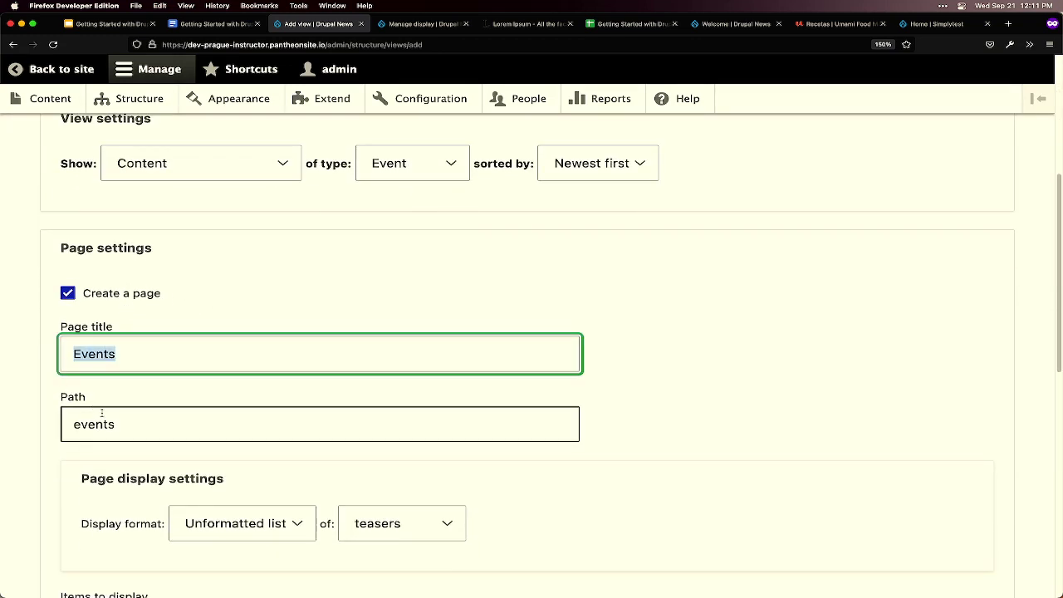
pyautogui.moveTo(122, 418); pyautogui.dragTo(45, 425)
pyautogui.scroll(-3, 212, 431)
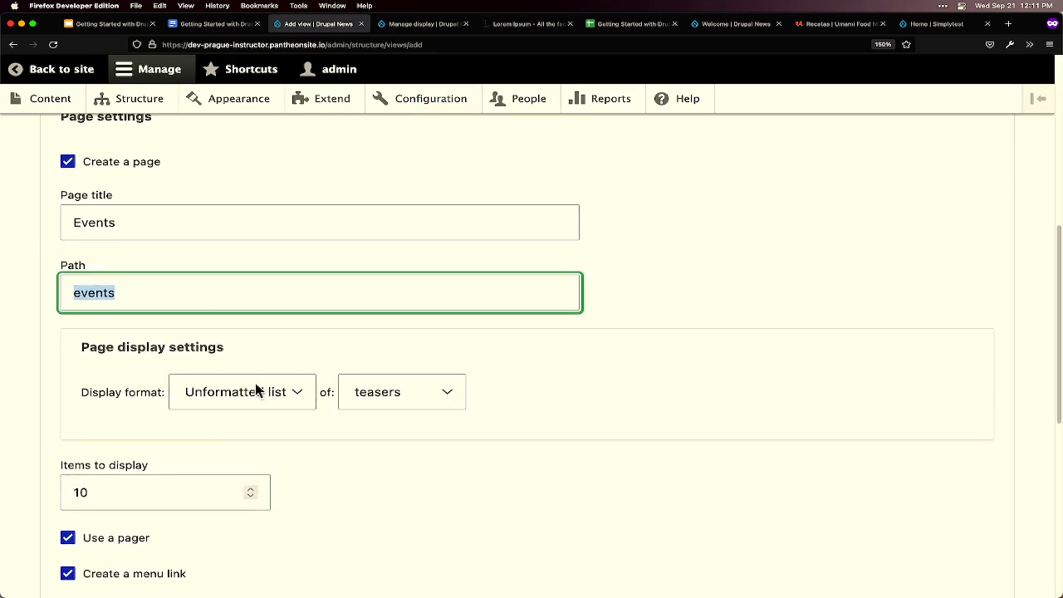
pyautogui.scroll(-4, 410, 467)
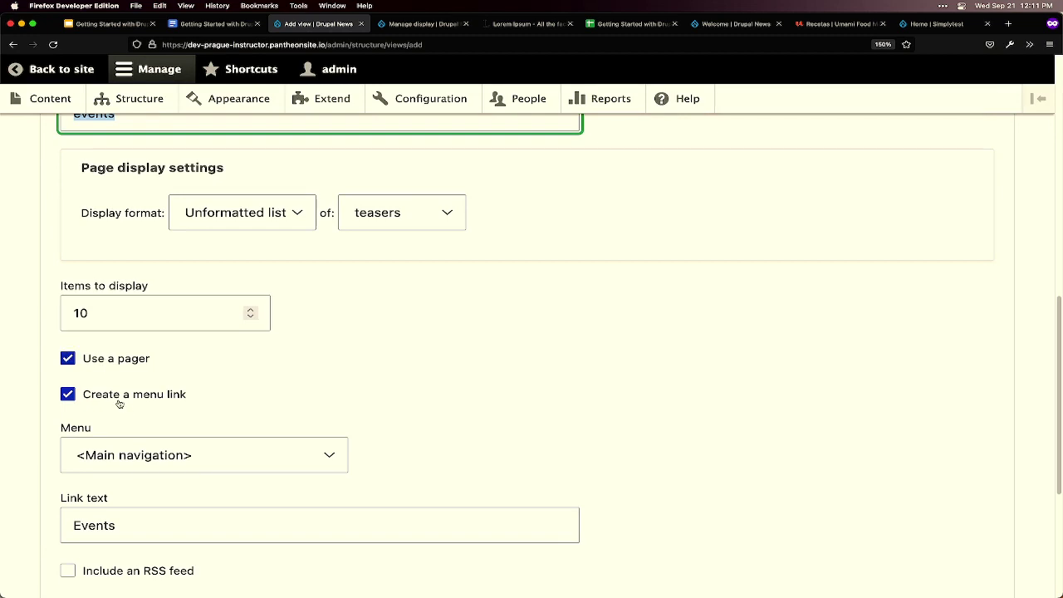
pyautogui.scroll(-1, 119, 403)
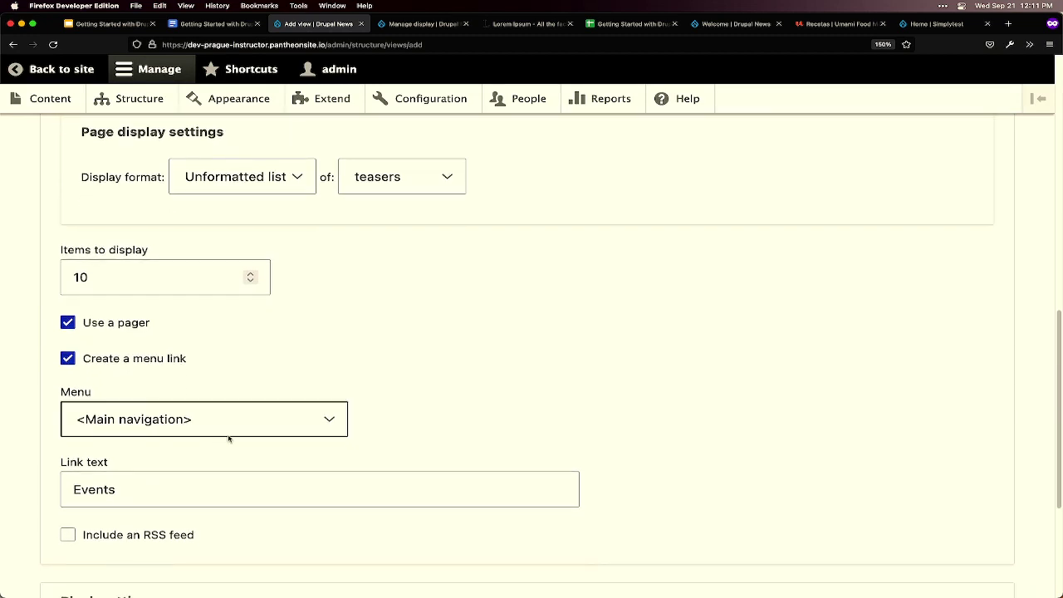
pyautogui.scroll(-2, 203, 438)
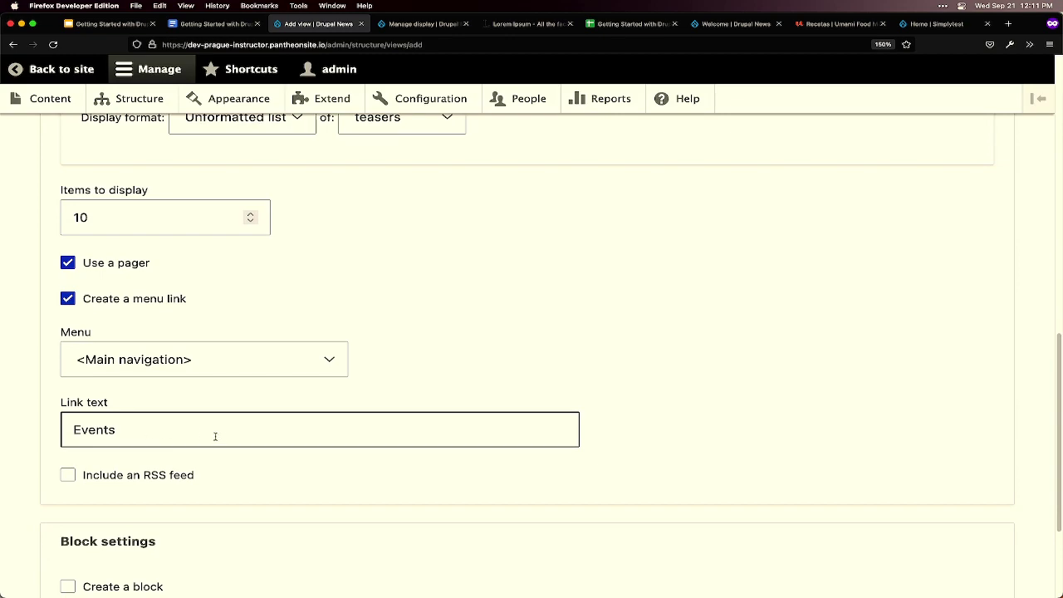
pyautogui.scroll(-5, 215, 436)
pyautogui.click(123, 496)
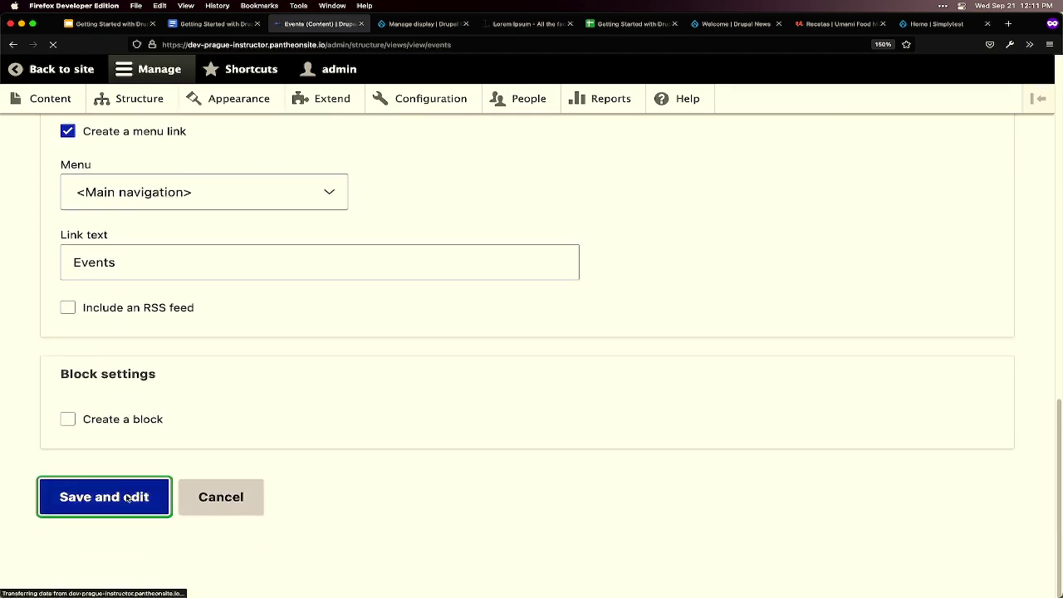
# - Save the Events view and launch its View Page link in a new browser tab
pyautogui.scroll(-7, 295, 410)
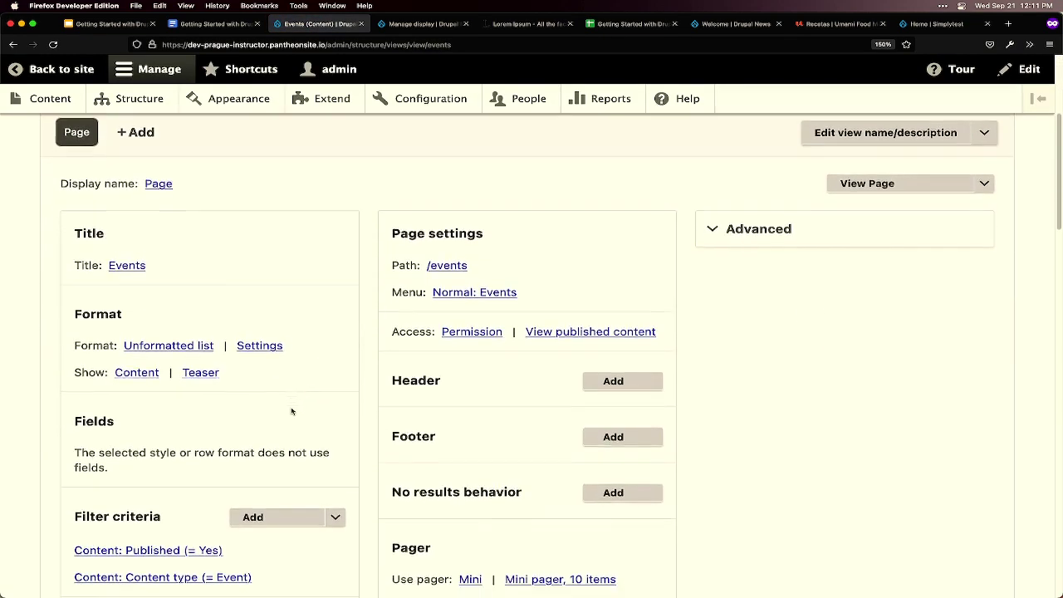
pyautogui.scroll(-6, 293, 410)
pyautogui.click(89, 548)
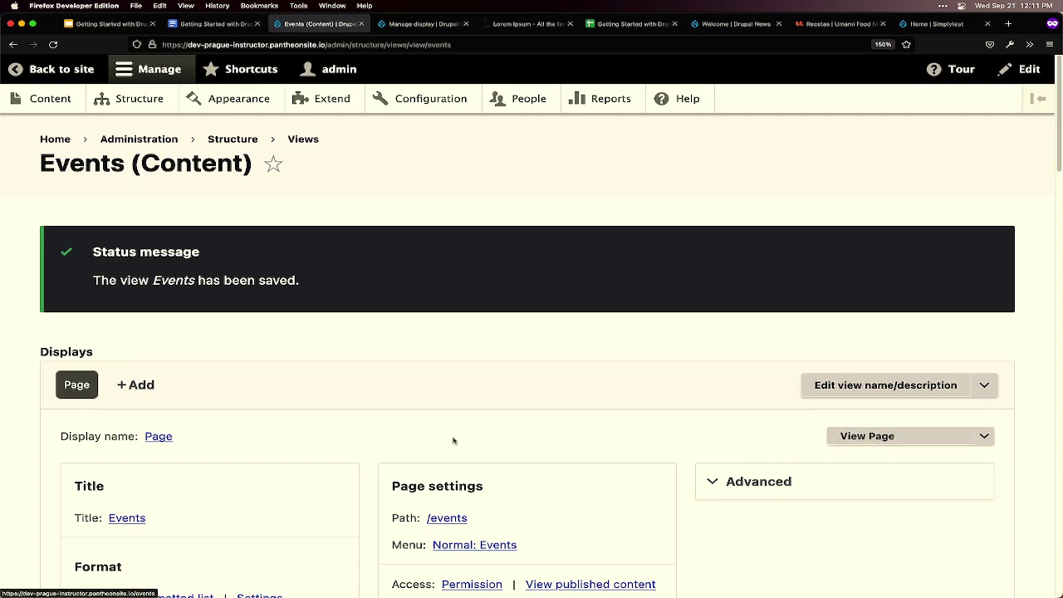
pyautogui.rightClick(876, 437)
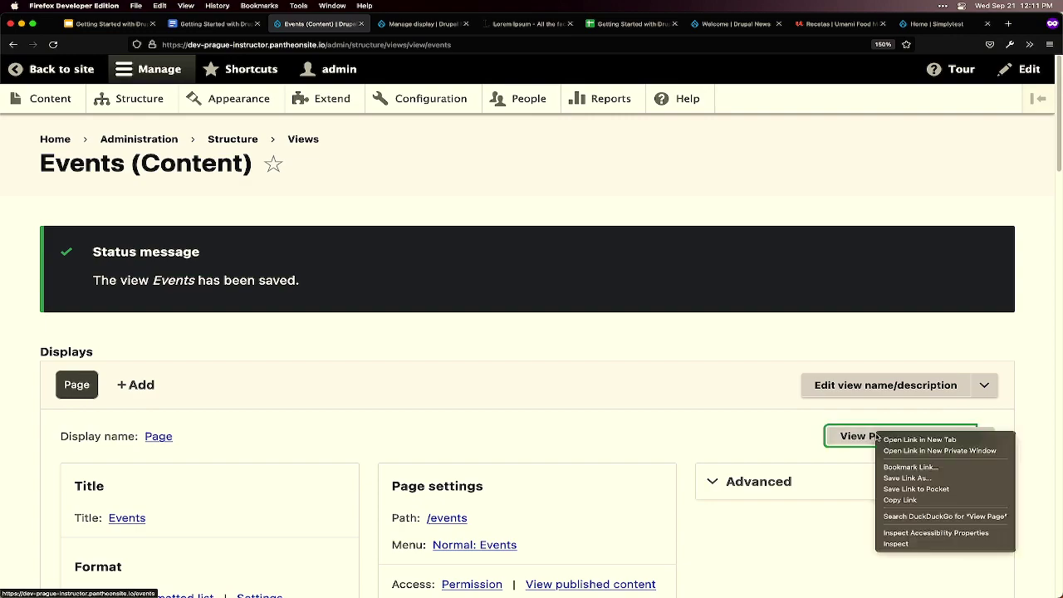
pyautogui.click(894, 440)
# - Scroll through the /events page's event teasers, including BADCamp, and return to the top
pyautogui.click(387, 23)
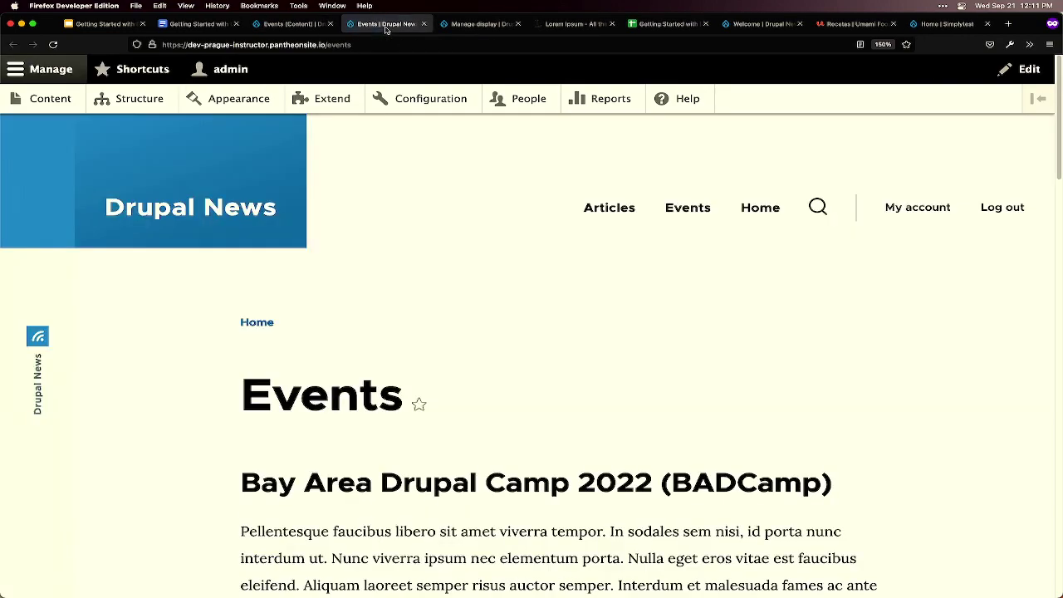
pyautogui.scroll(-3, 517, 365)
pyautogui.scroll(-5, 515, 365)
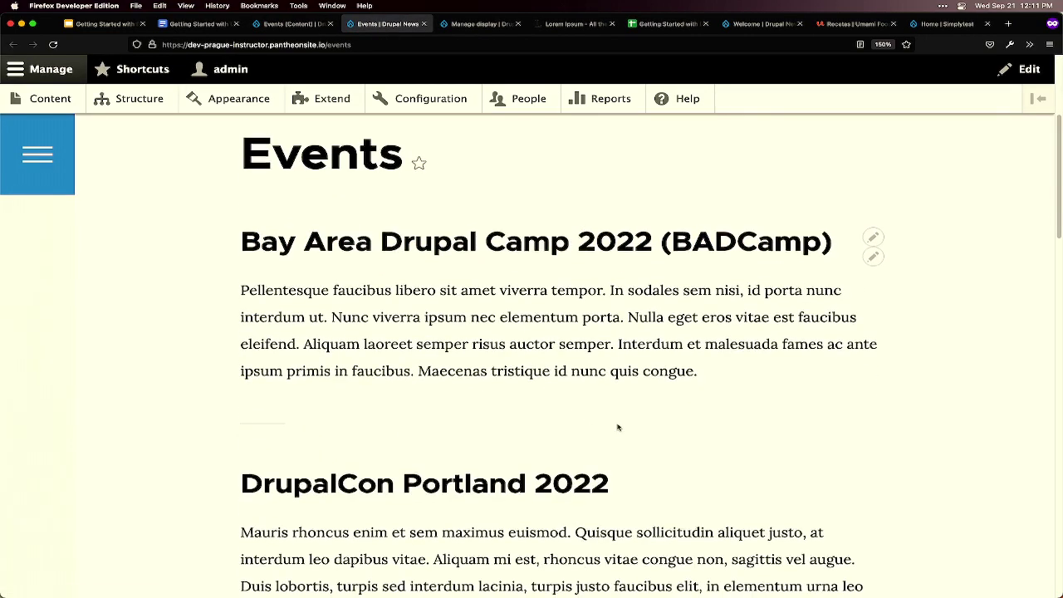
pyautogui.scroll(-4, 632, 419)
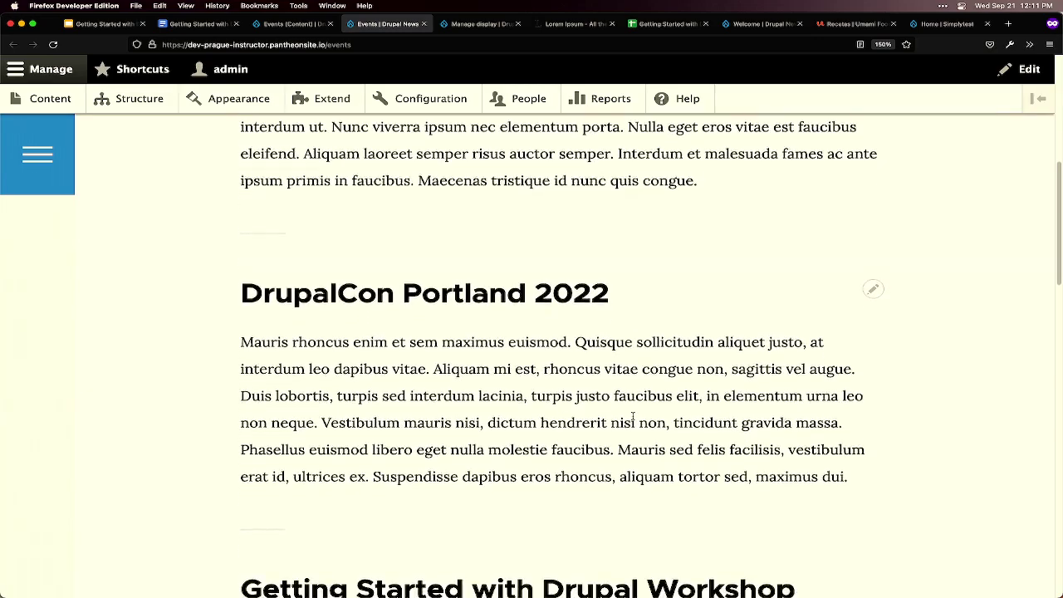
pyautogui.scroll(-6, 633, 415)
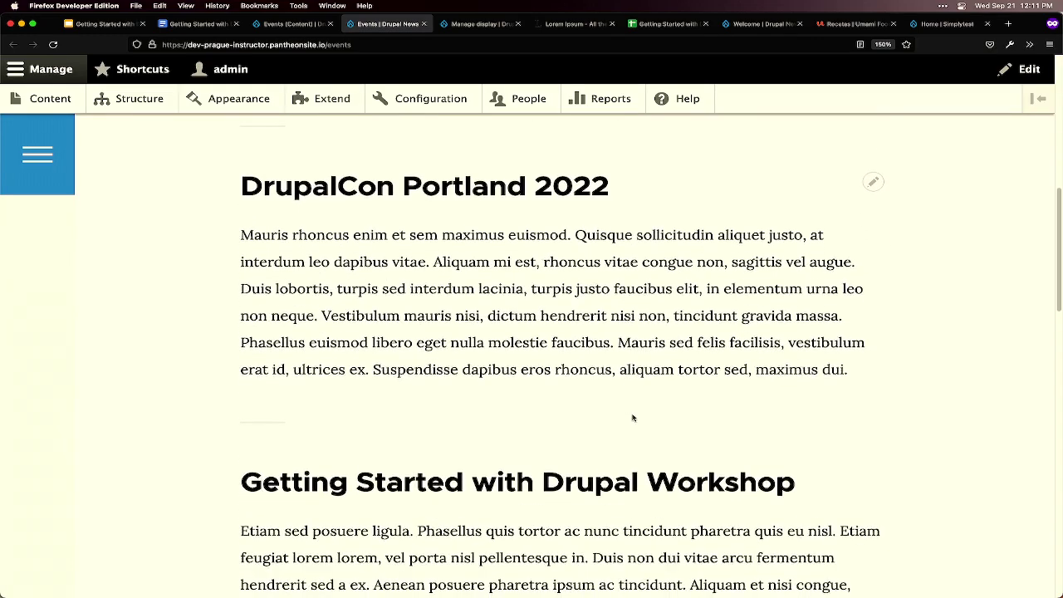
pyautogui.scroll(-10, 633, 417)
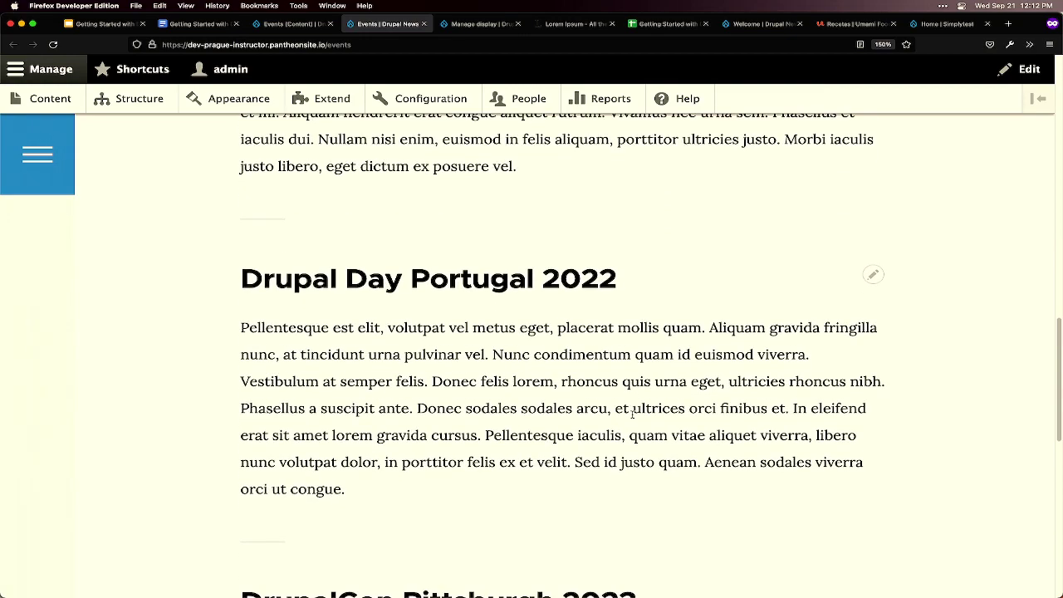
pyautogui.scroll(-2, 633, 412)
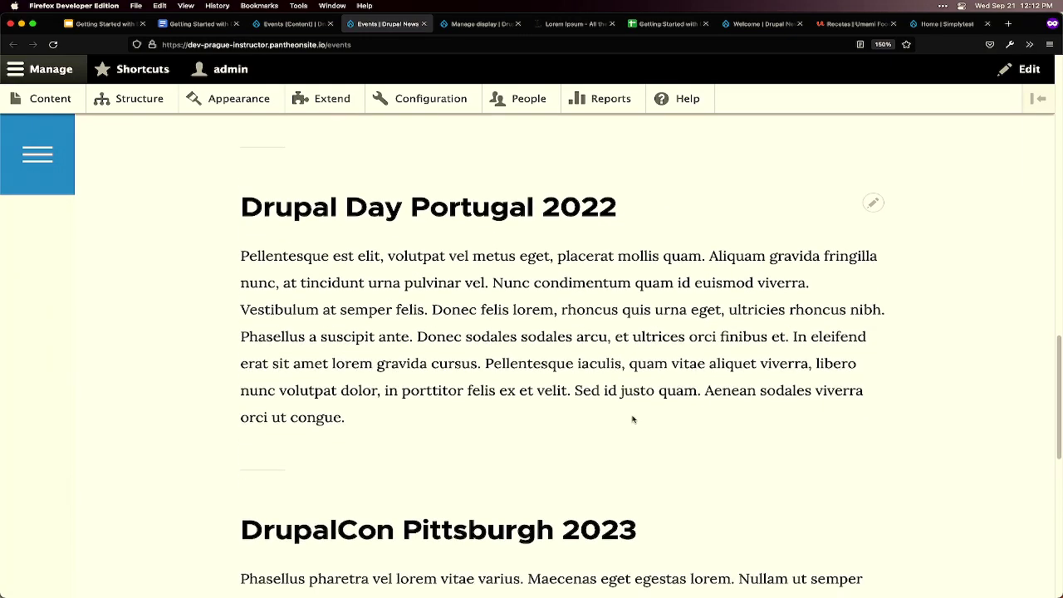
pyautogui.scroll(20, 633, 419)
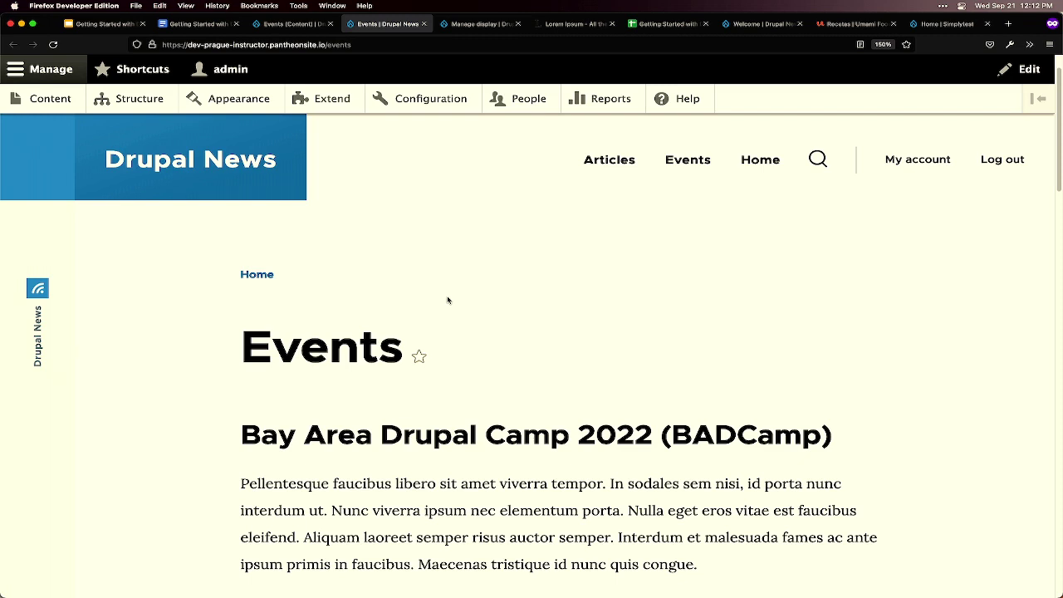
pyautogui.moveTo(439, 585)
# - Return to the Events (Content) admin tab and scroll down to the Format section
pyautogui.click(295, 23)
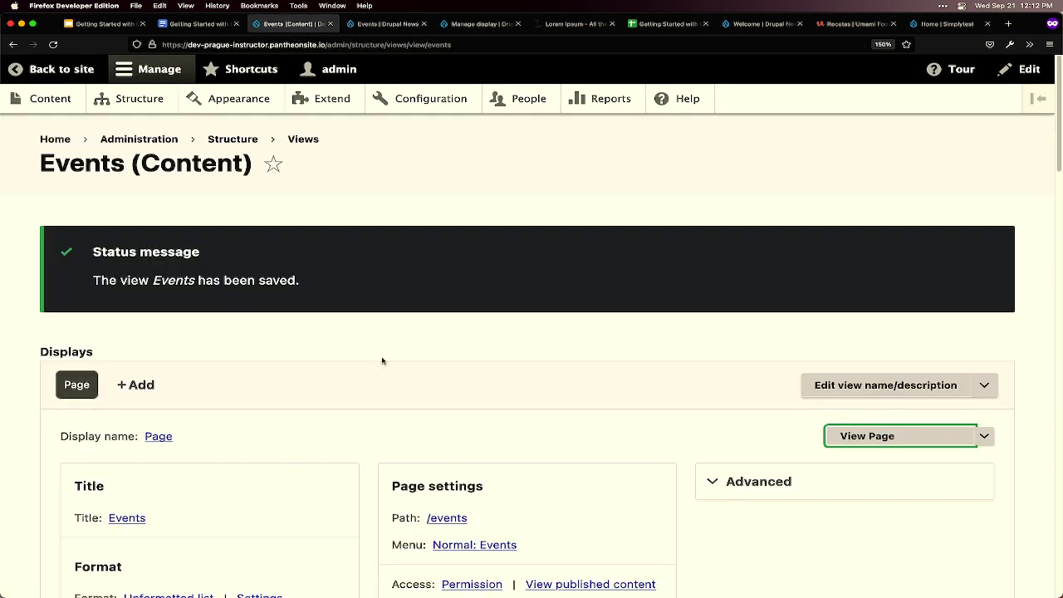
pyautogui.scroll(-3, 375, 339)
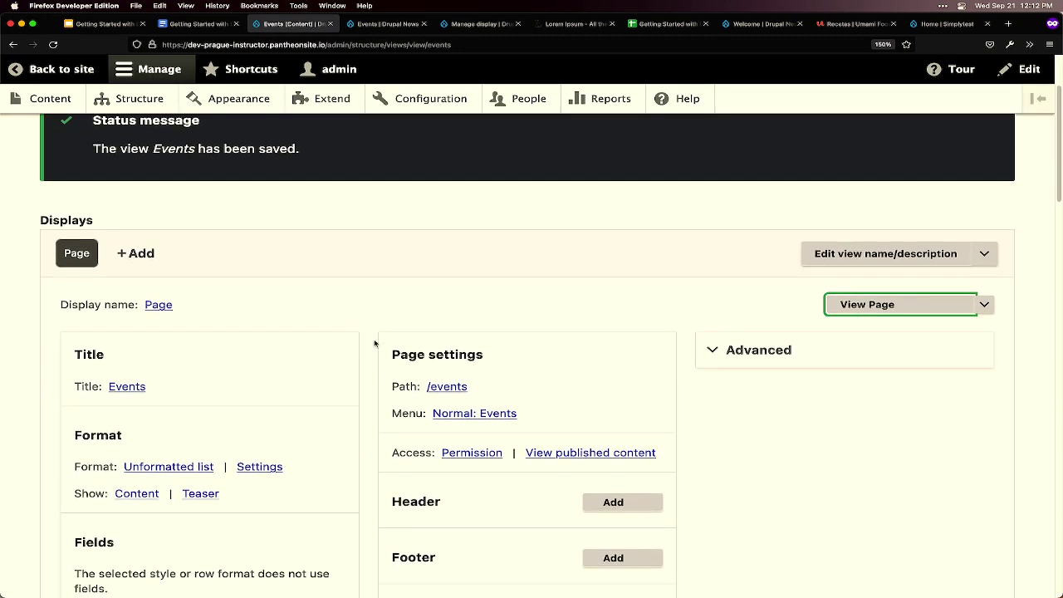
pyautogui.scroll(-3, 368, 358)
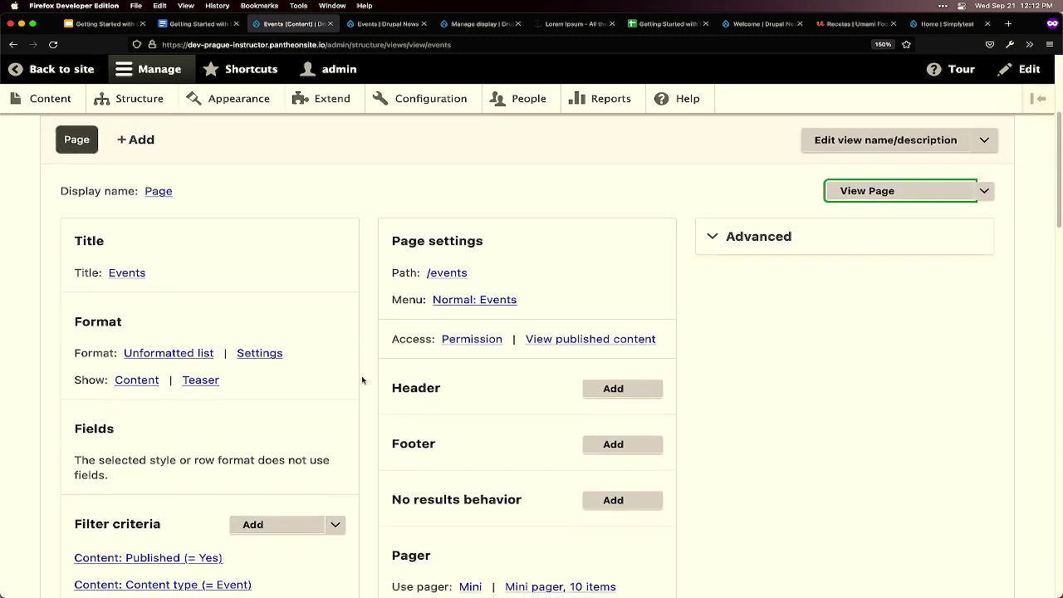
pyautogui.scroll(-1, 362, 380)
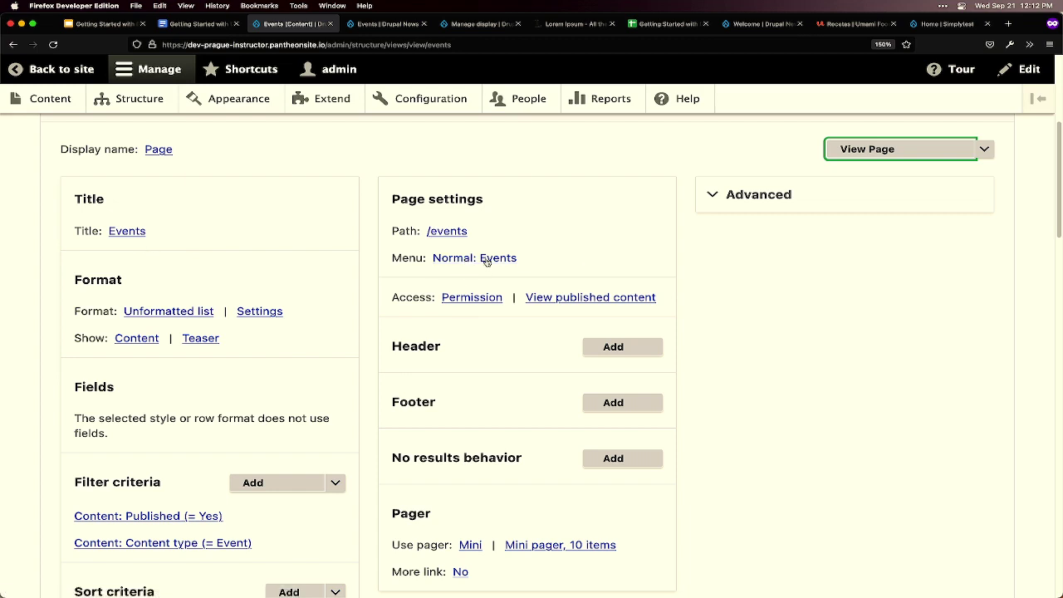
pyautogui.scroll(-1, 429, 338)
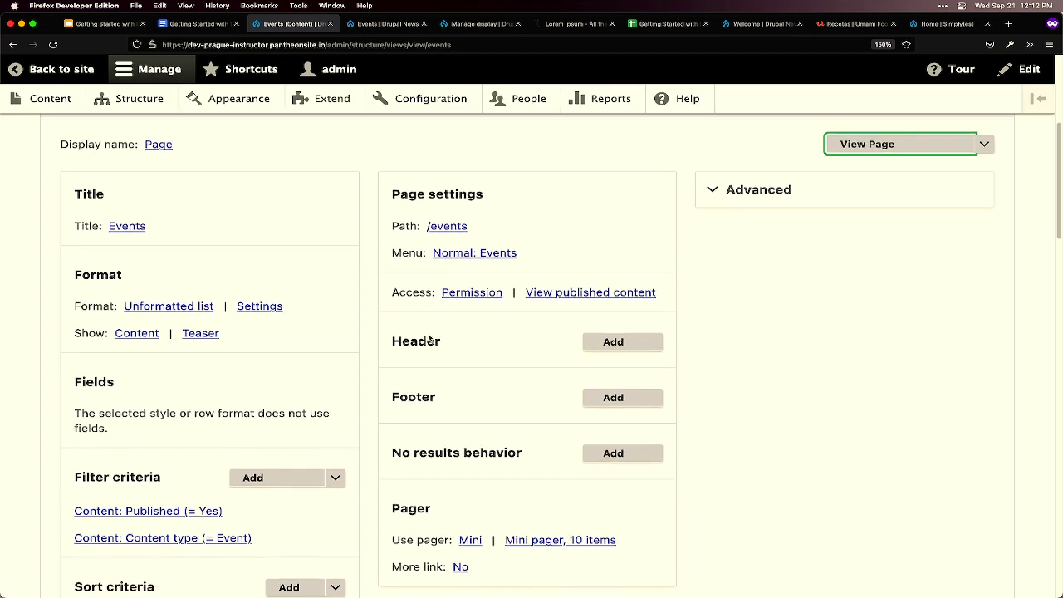
pyautogui.scroll(-1, 429, 338)
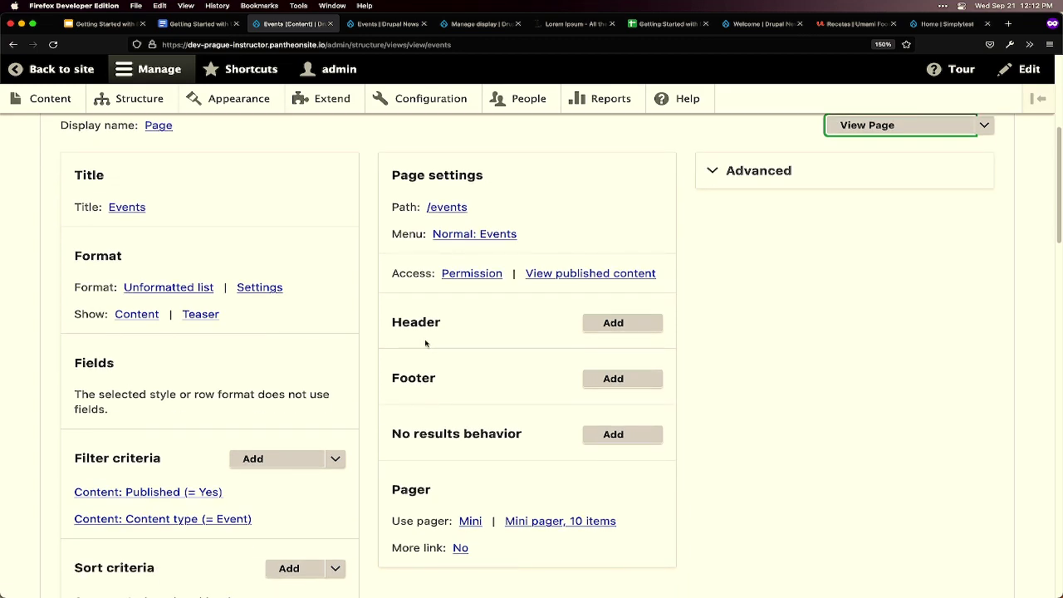
# - Switch the view's Format to Table with default style options and save it
pyautogui.click(156, 288)
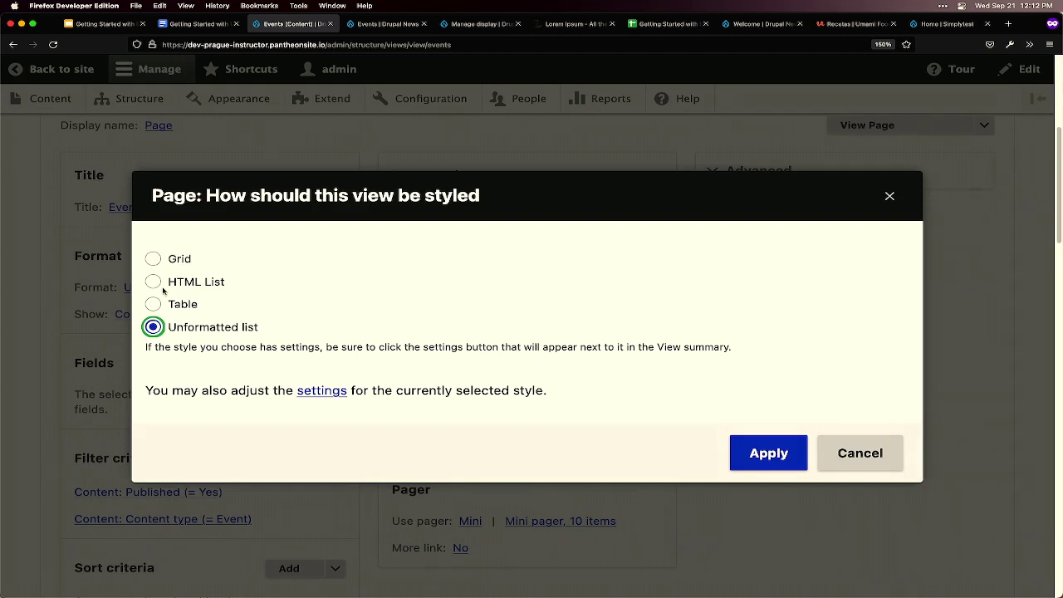
pyautogui.click(154, 305)
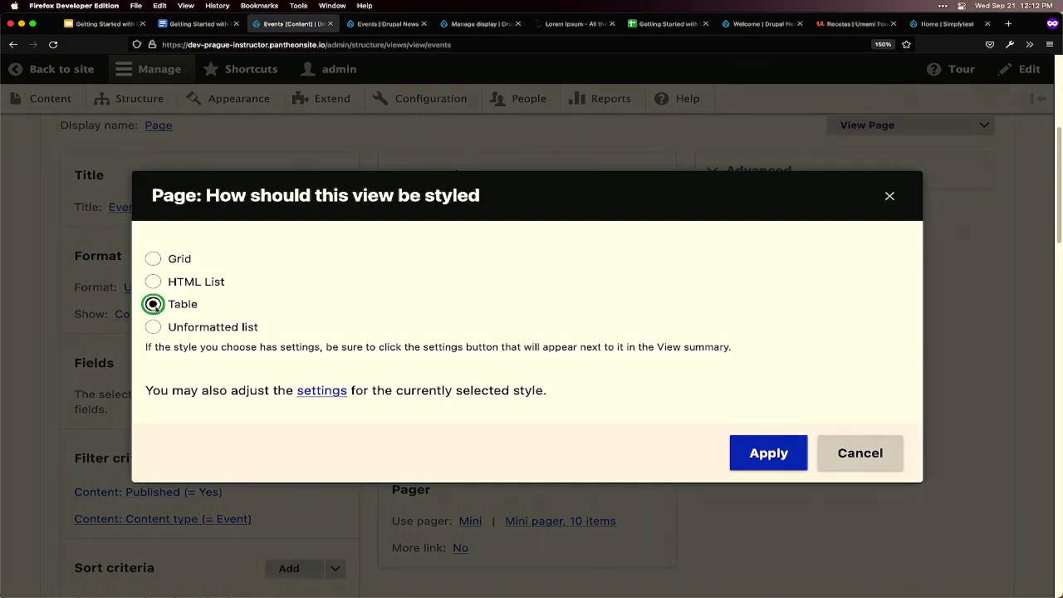
pyautogui.click(764, 455)
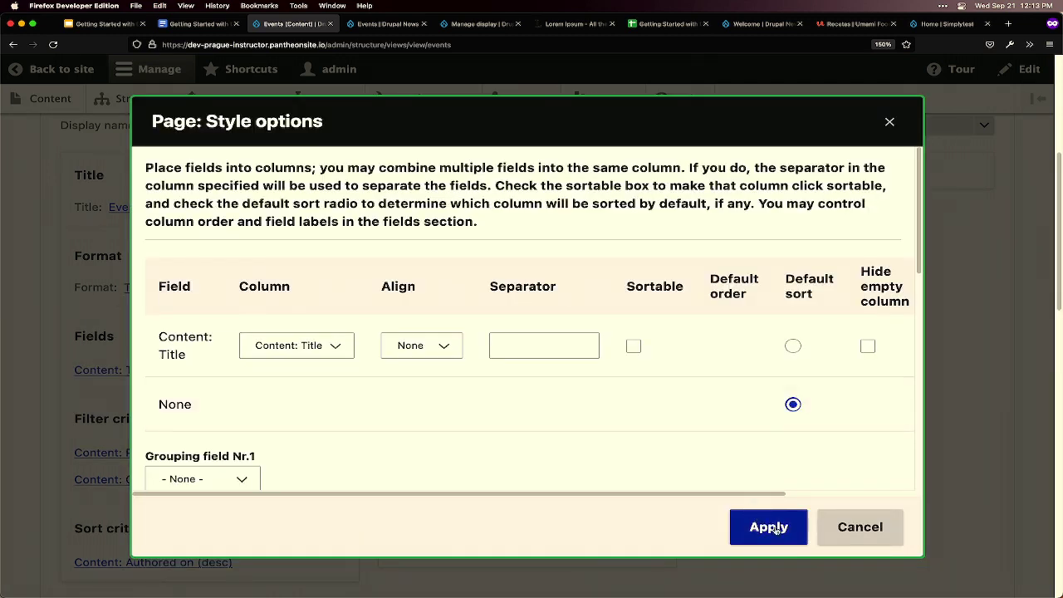
pyautogui.click(774, 529)
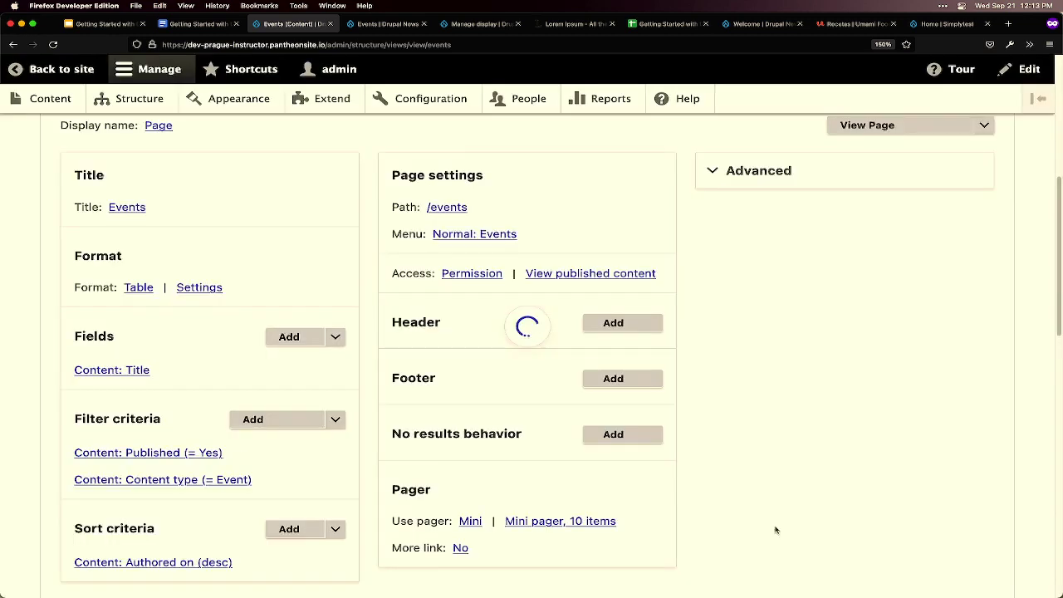
pyautogui.scroll(-5, 280, 415)
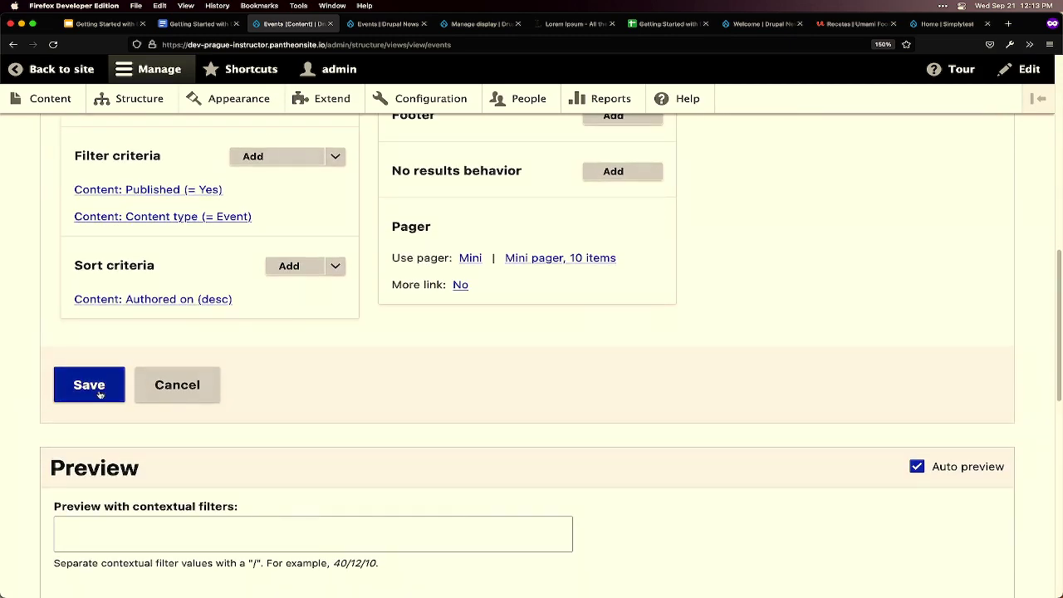
pyautogui.click(98, 393)
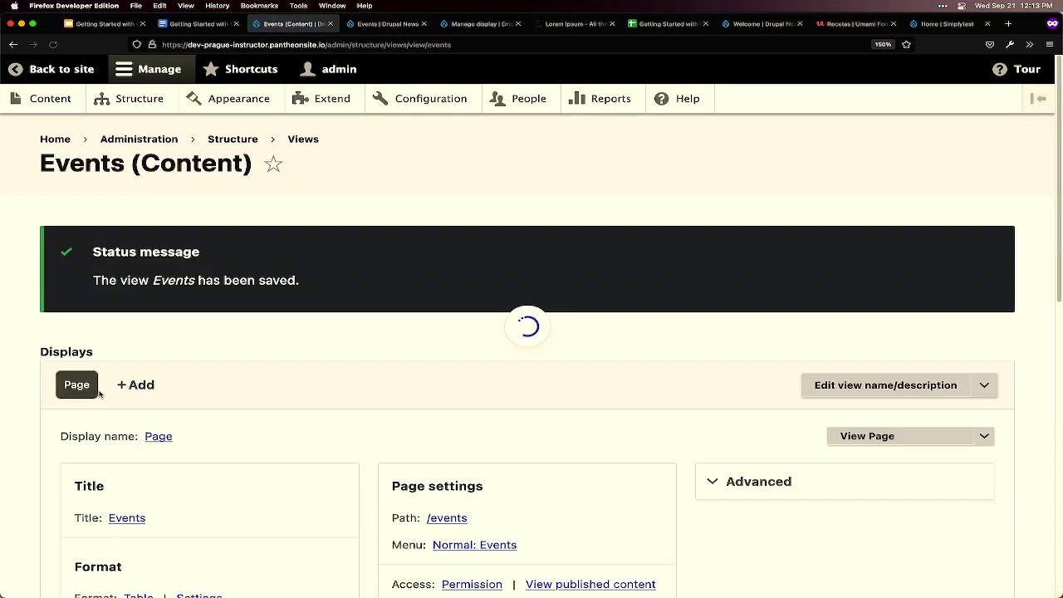
# - Reload /events to check the five events as title links, then return to the view editor
pyautogui.click(373, 25)
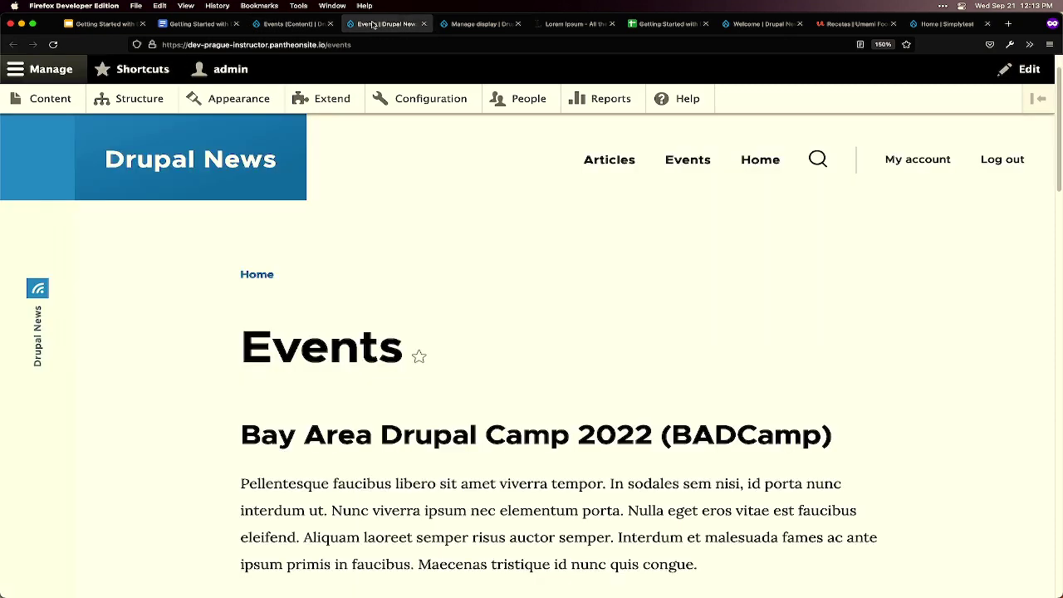
pyautogui.click(54, 45)
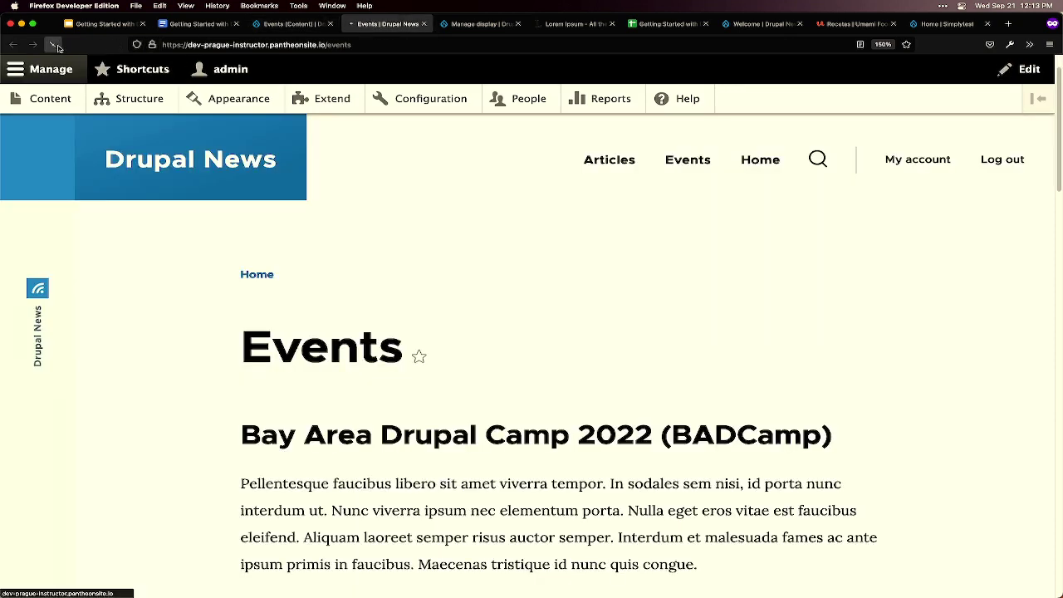
pyautogui.scroll(-3, 695, 360)
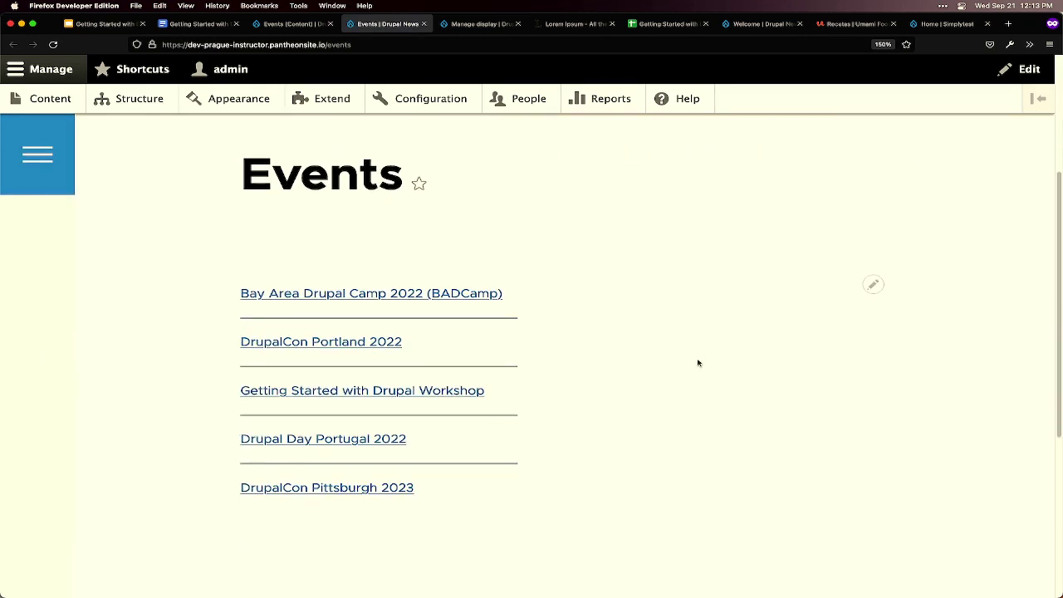
pyautogui.scroll(-1, 698, 363)
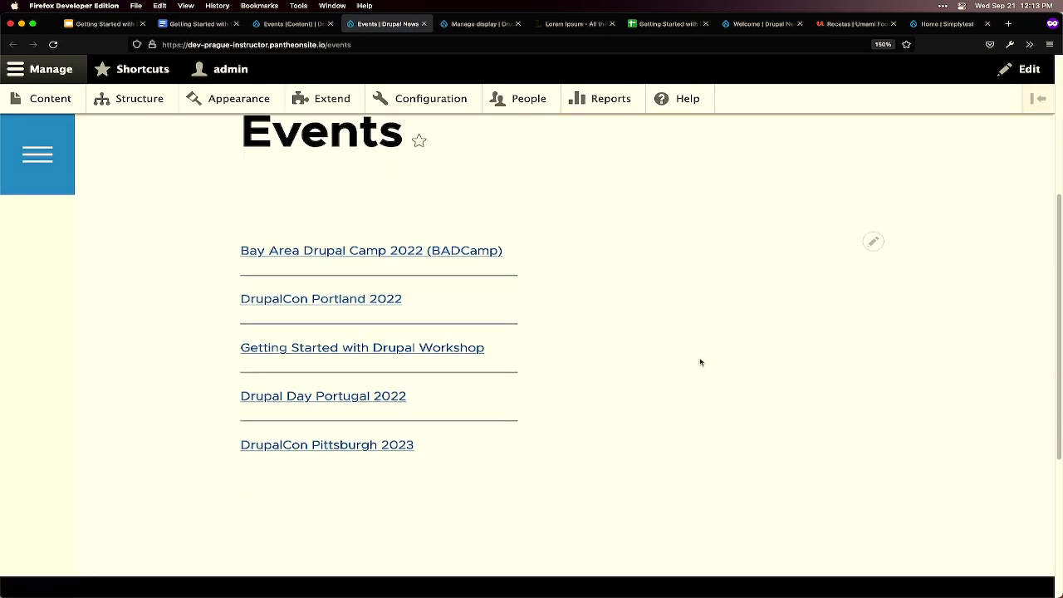
pyautogui.moveTo(681, 591)
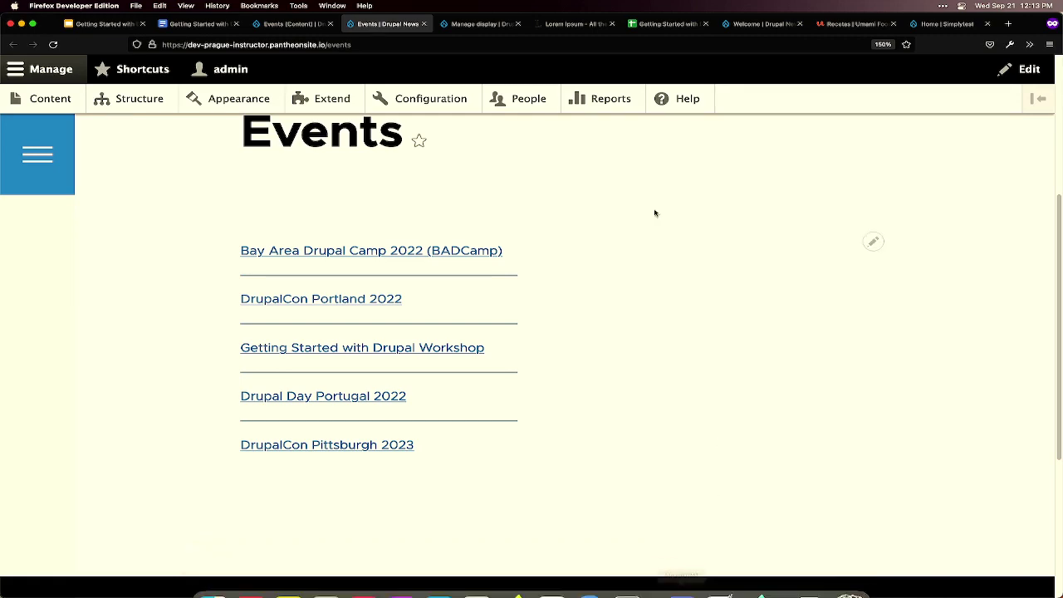
pyautogui.click(291, 23)
pyautogui.scroll(-5, 285, 357)
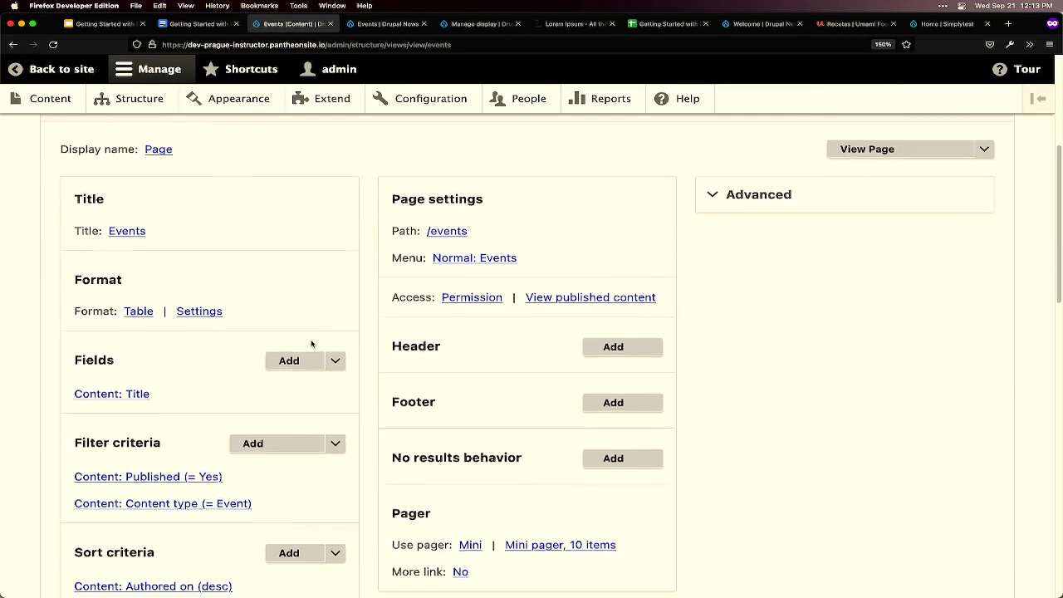
pyautogui.moveTo(397, 593)
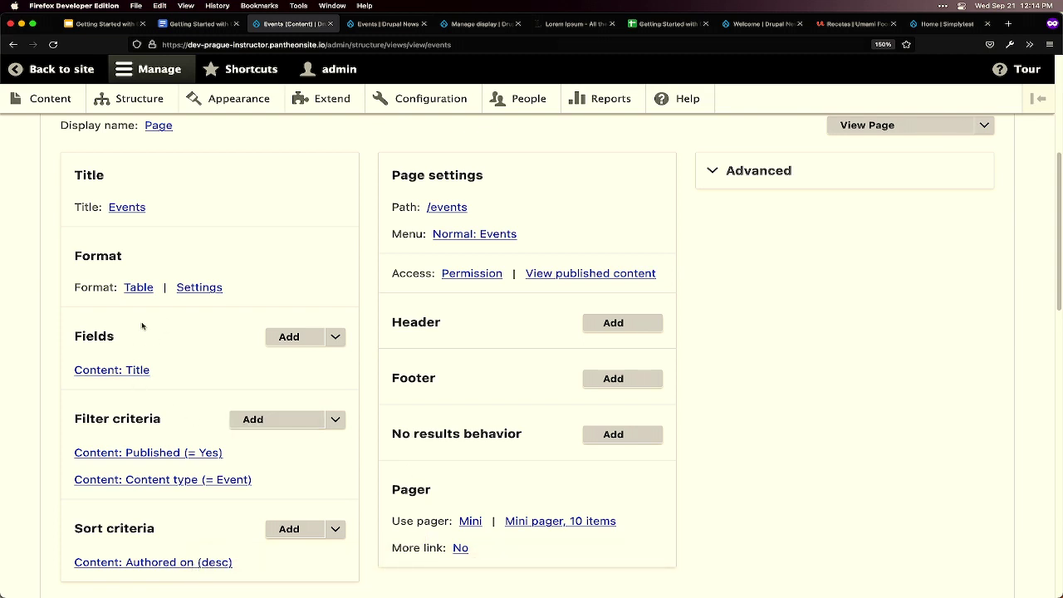
# - In Add fields, filter to the Content category, search 'date' and tick Date
pyautogui.click(290, 338)
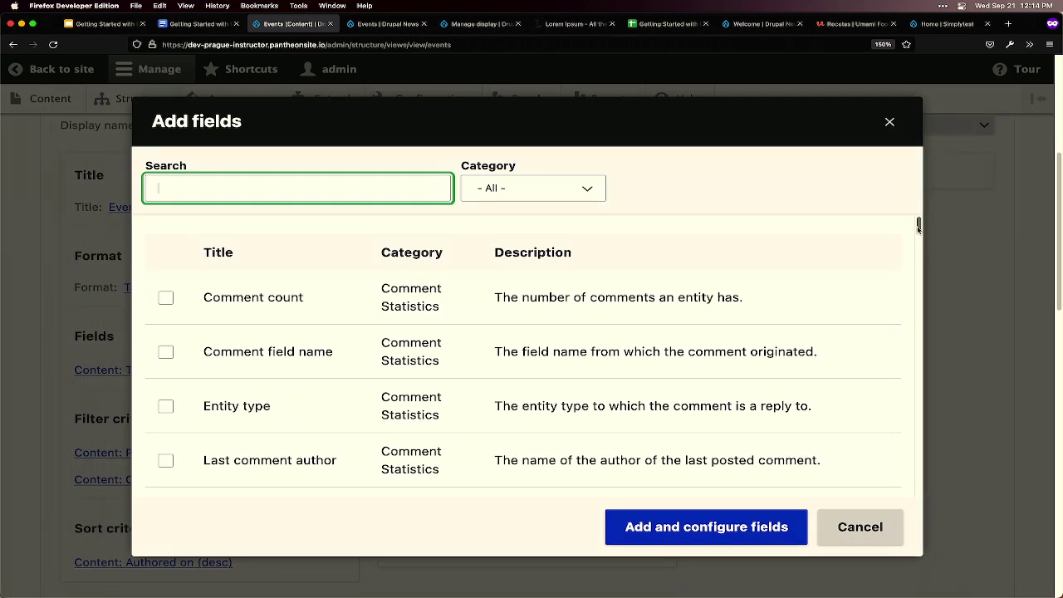
pyautogui.moveTo(918, 226)
pyautogui.mouseDown()
pyautogui.moveTo(900, 349)
pyautogui.moveTo(918, 519)
pyautogui.moveTo(923, 225)
pyautogui.mouseUp()
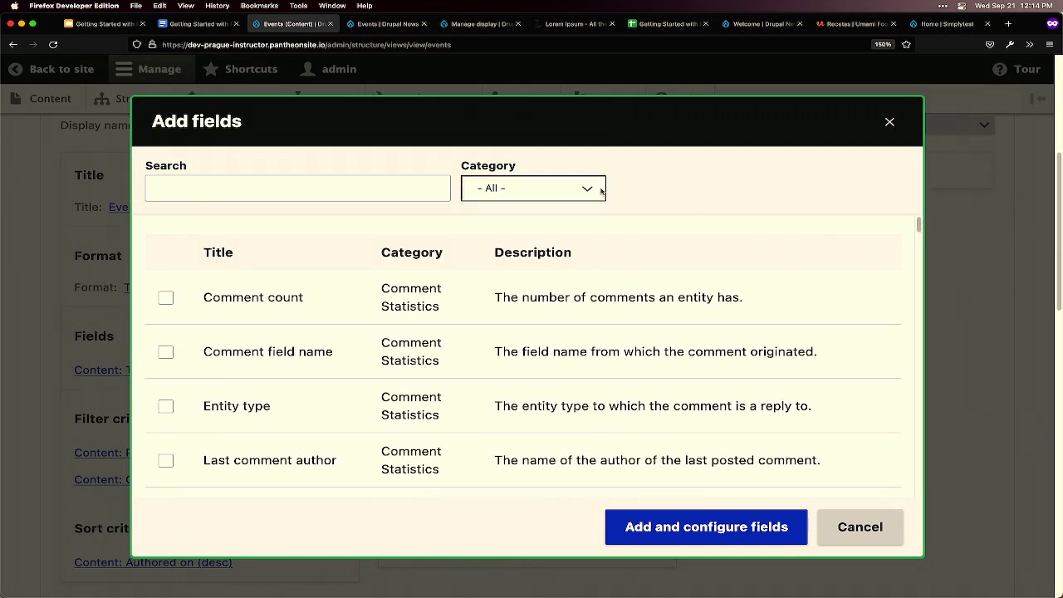
pyautogui.click(553, 186)
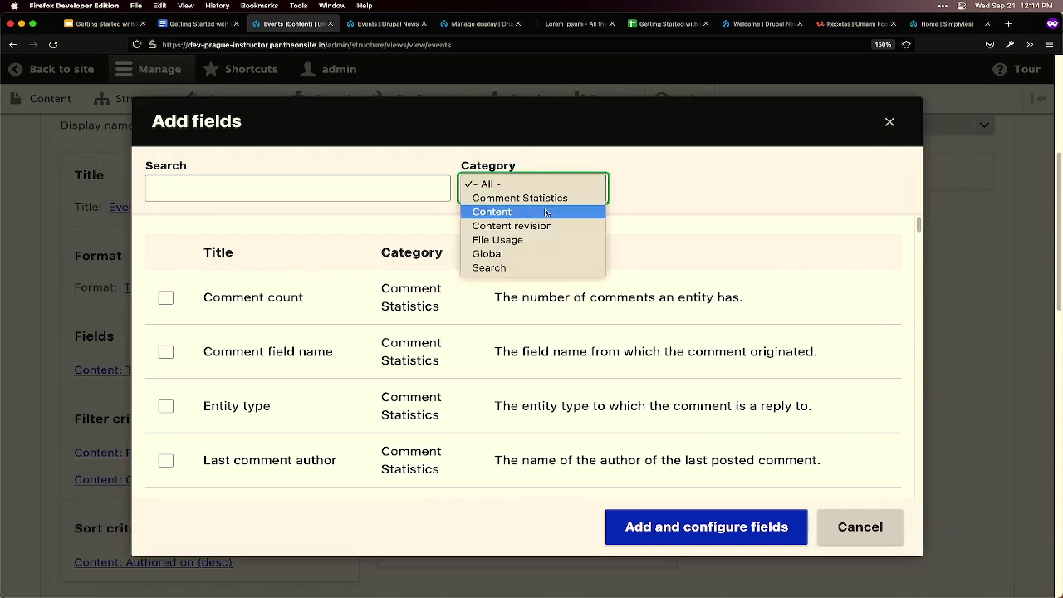
pyautogui.click(546, 212)
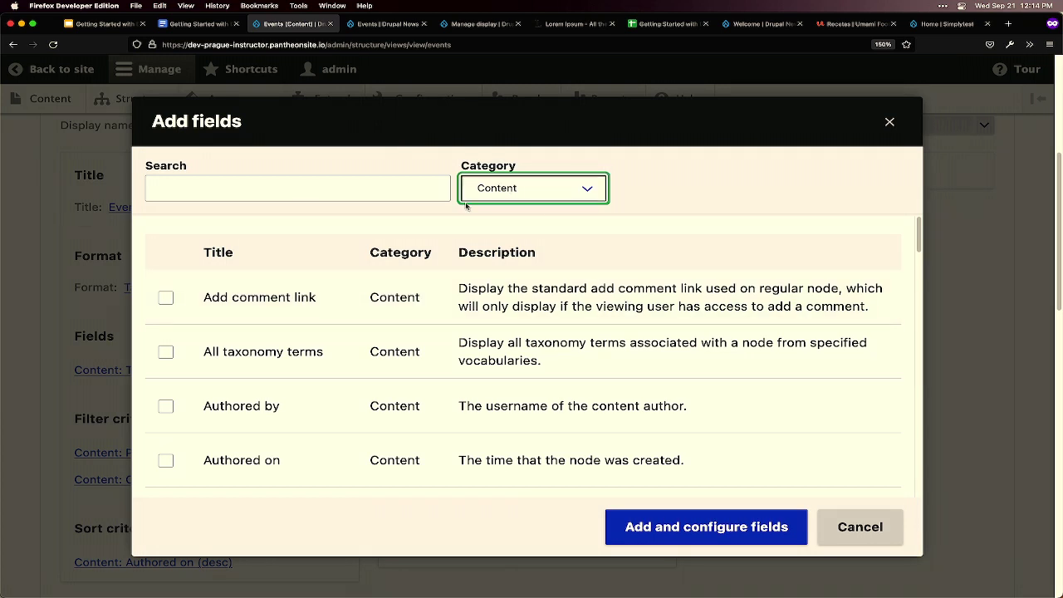
pyautogui.click(432, 189)
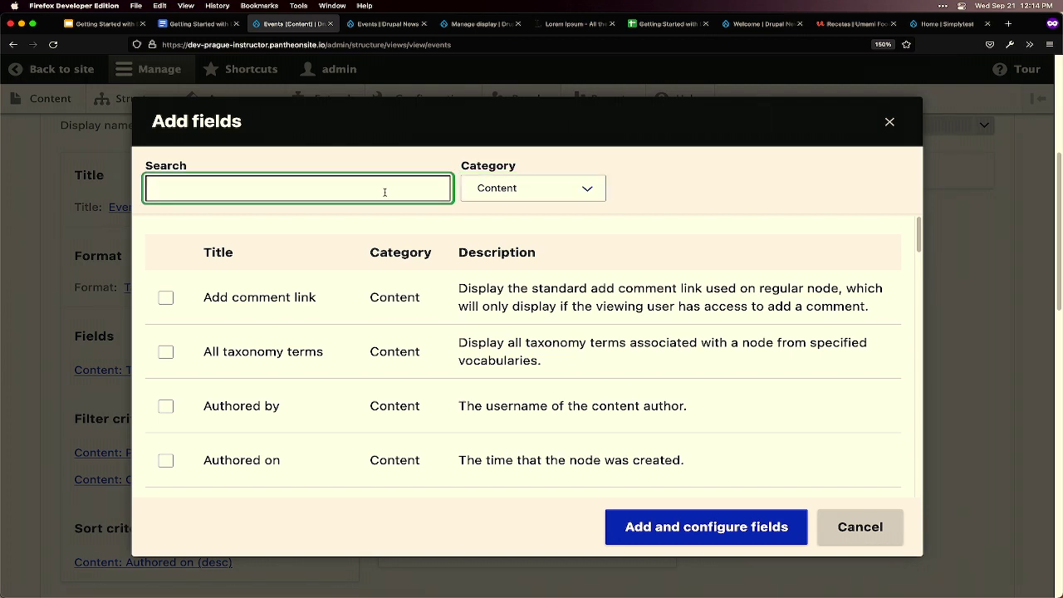
pyautogui.write('date')
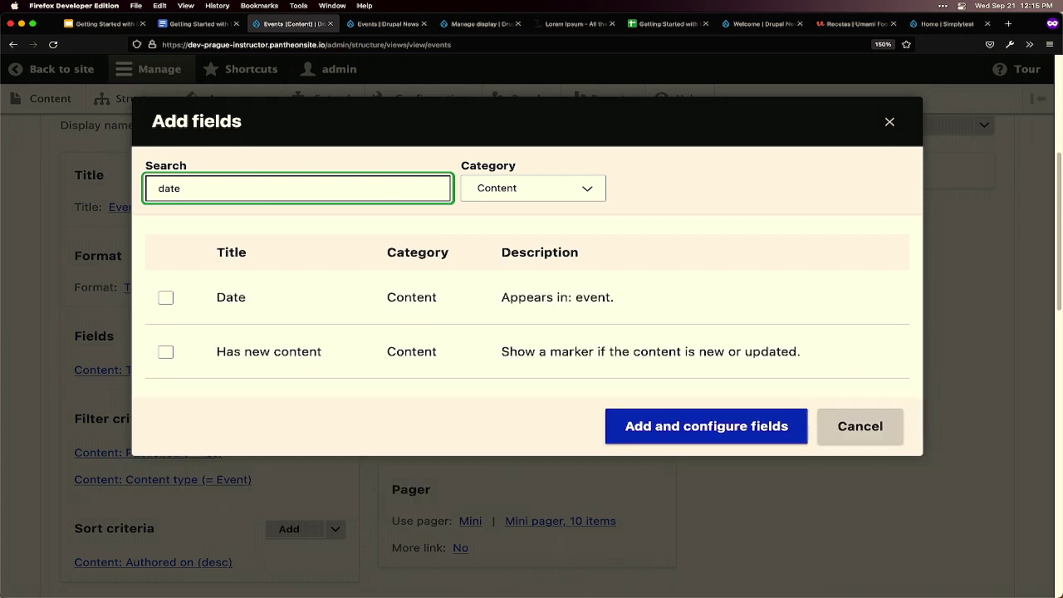
pyautogui.click(170, 300)
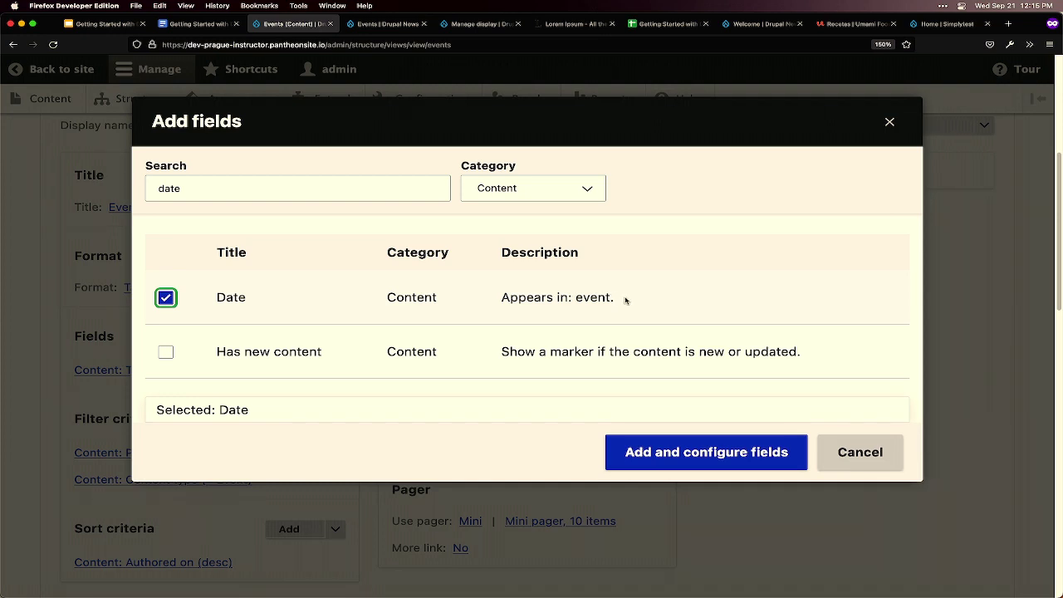
# - Replace the search with 'type' and tick the Type field
pyautogui.click(225, 186)
pyautogui.moveTo(225, 186); pyautogui.dragTo(131, 196)
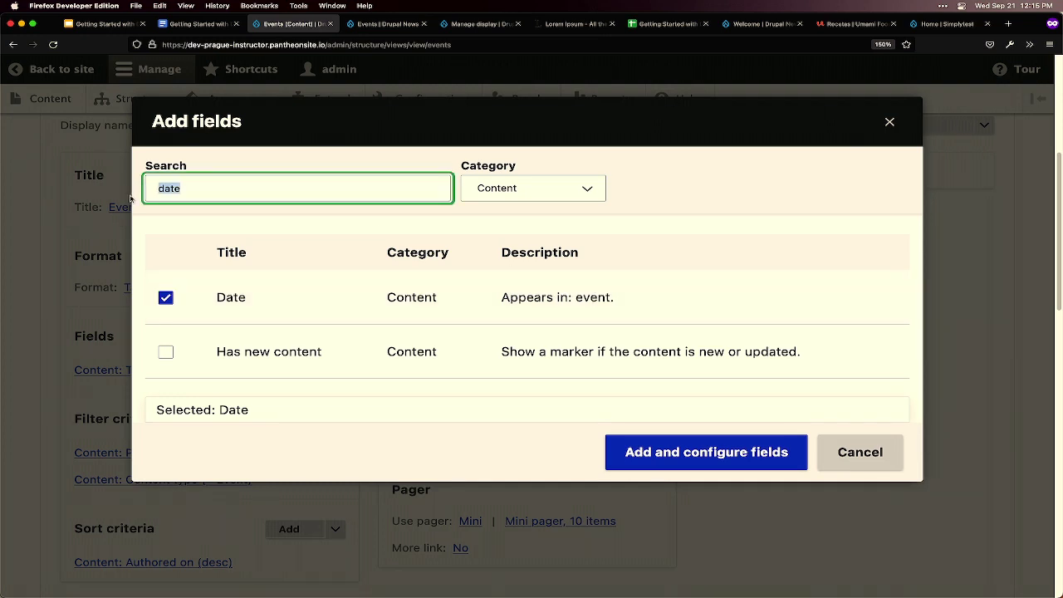
pyautogui.write('type')
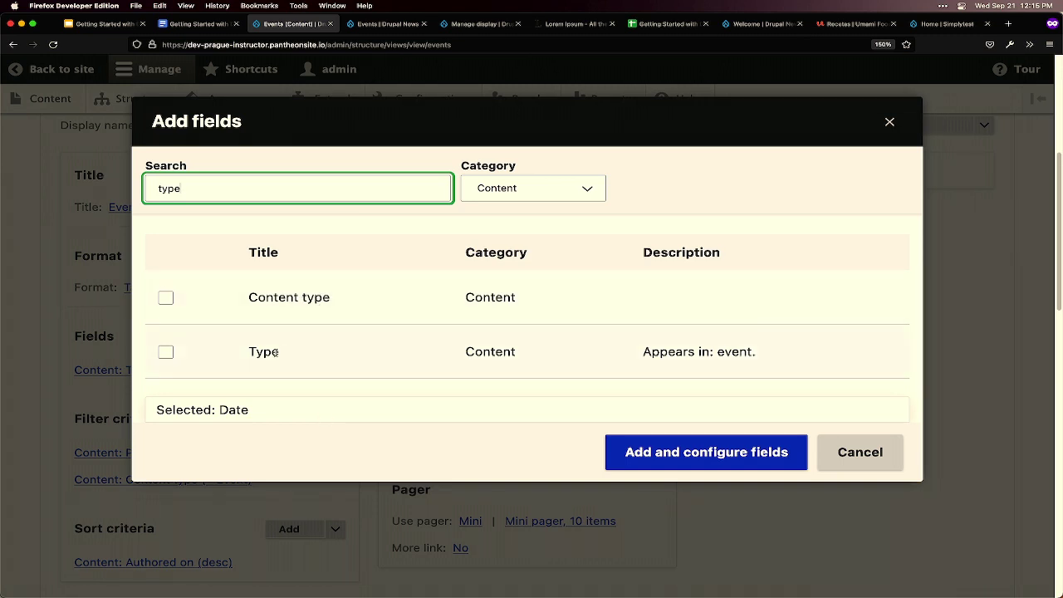
pyautogui.click(166, 351)
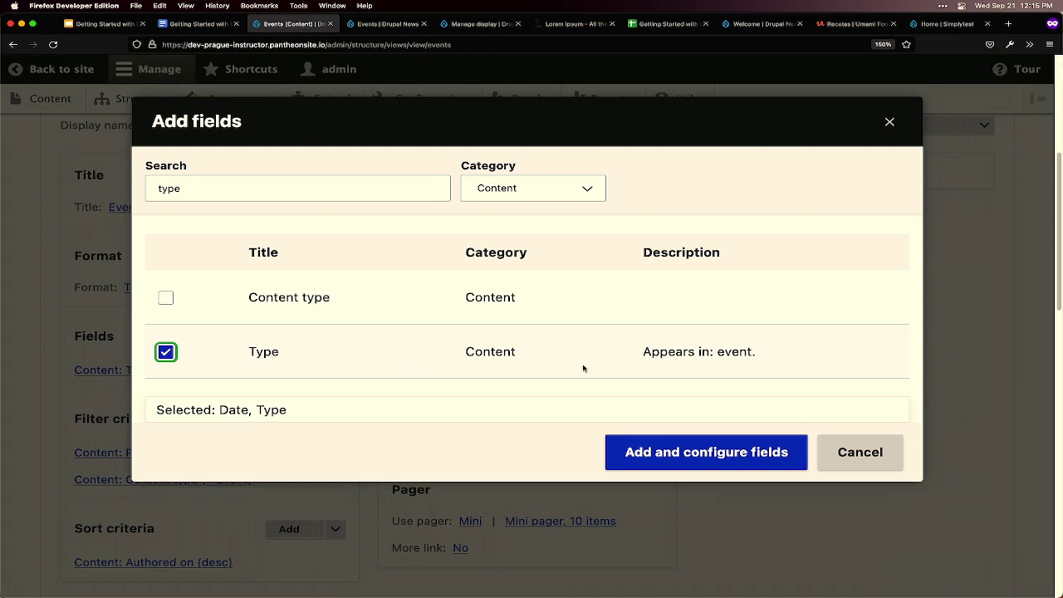
pyautogui.moveTo(643, 355); pyautogui.dragTo(774, 355)
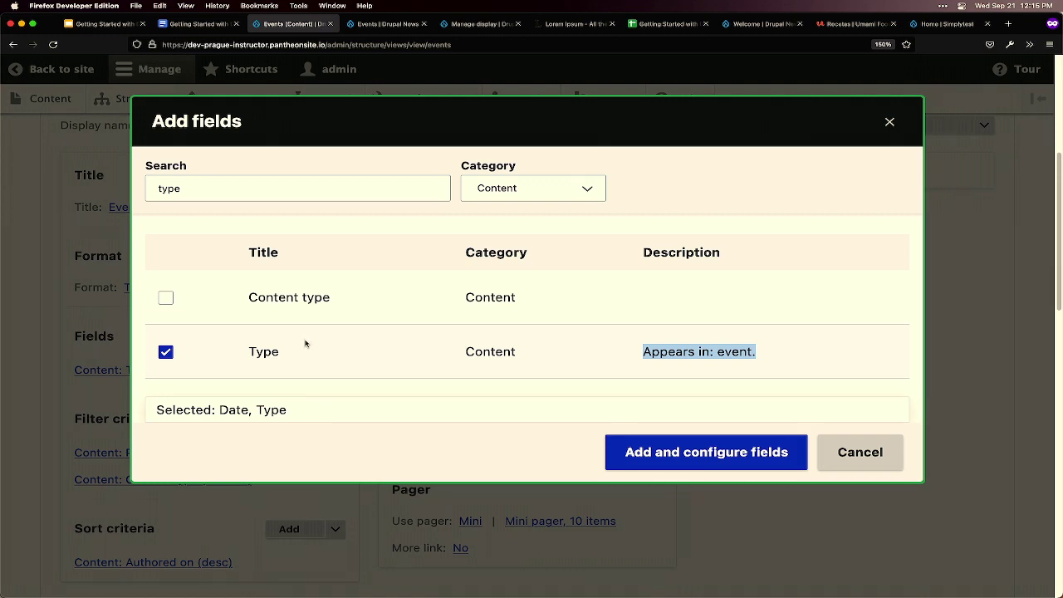
pyautogui.moveTo(277, 595)
# - Add Content: Date in the Olivero Medium format and Content: Type to the view's fields
pyautogui.click(678, 457)
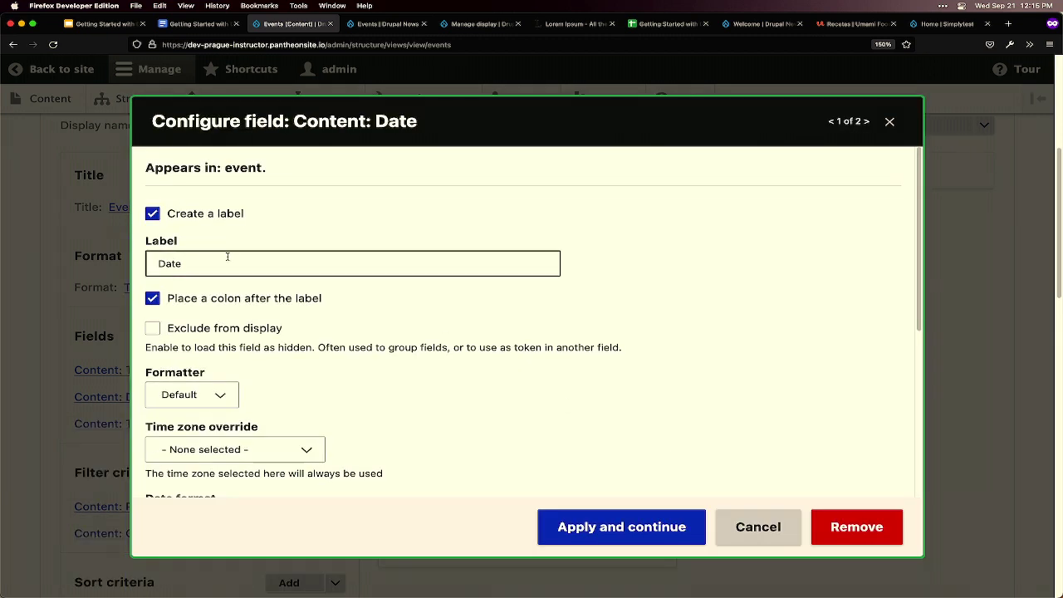
pyautogui.scroll(-1, 471, 442)
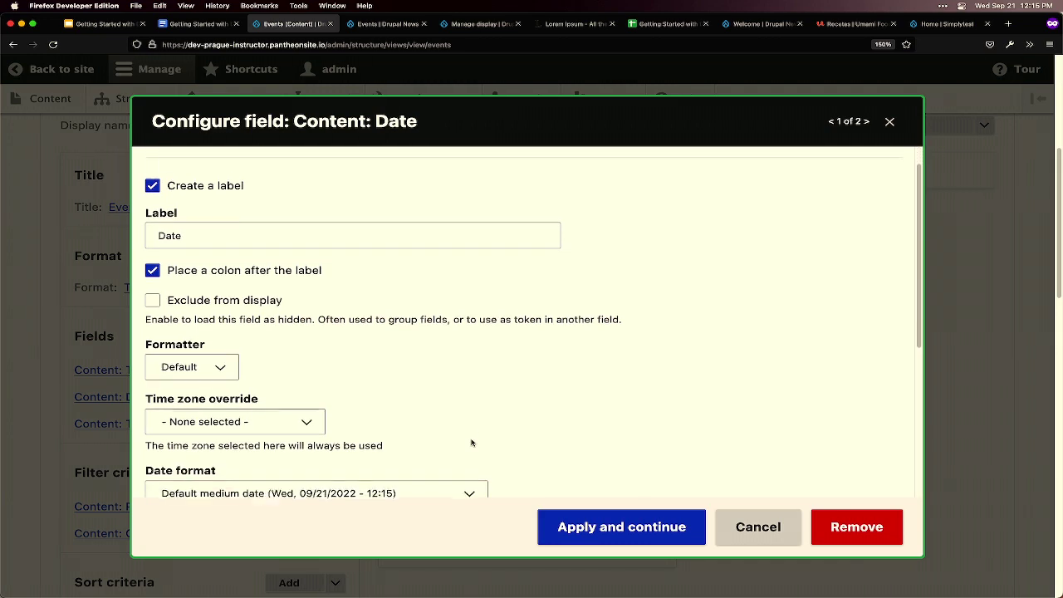
pyautogui.scroll(-1, 471, 440)
pyautogui.scroll(3, 472, 435)
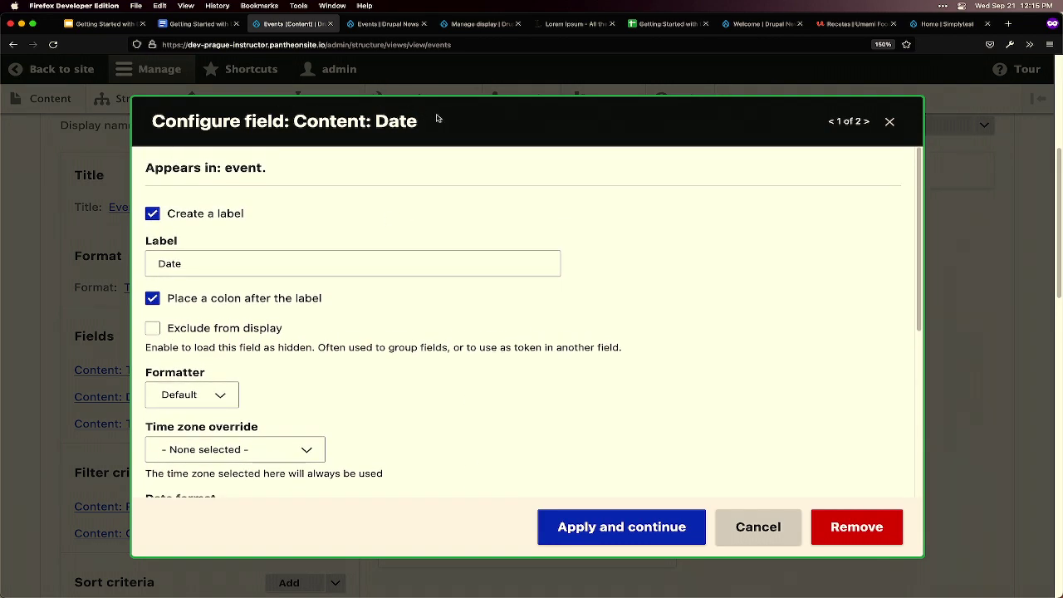
pyautogui.scroll(-2, 448, 332)
pyautogui.scroll(-1, 443, 364)
pyautogui.click(366, 431)
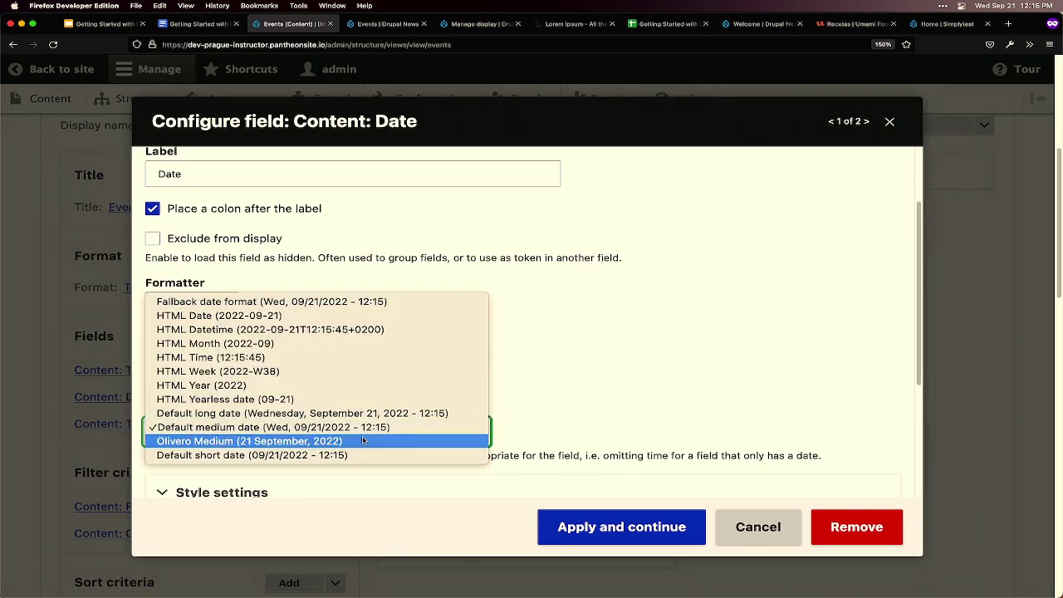
pyautogui.click(363, 440)
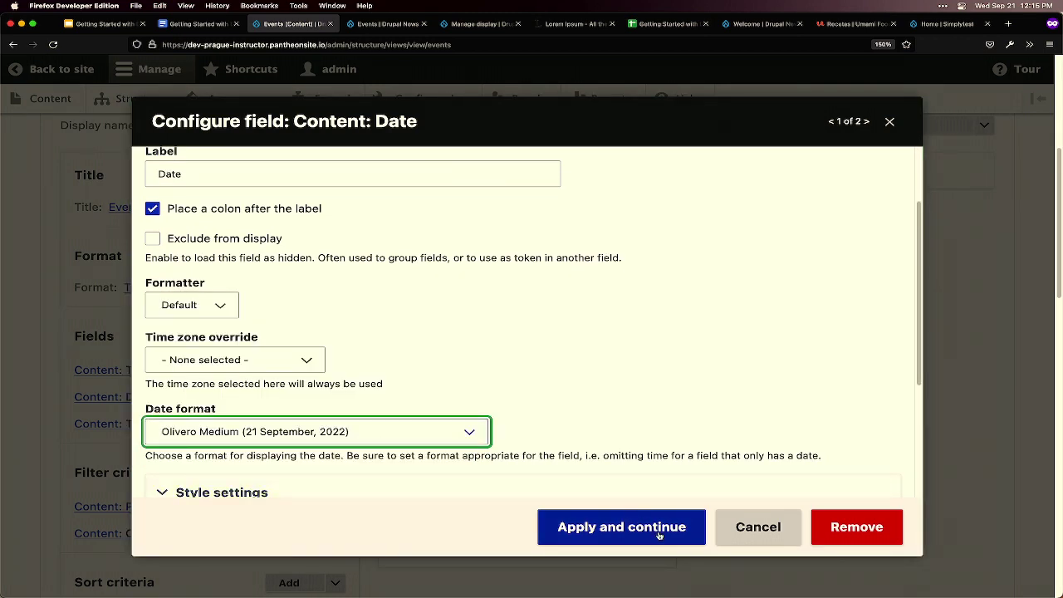
pyautogui.click(659, 532)
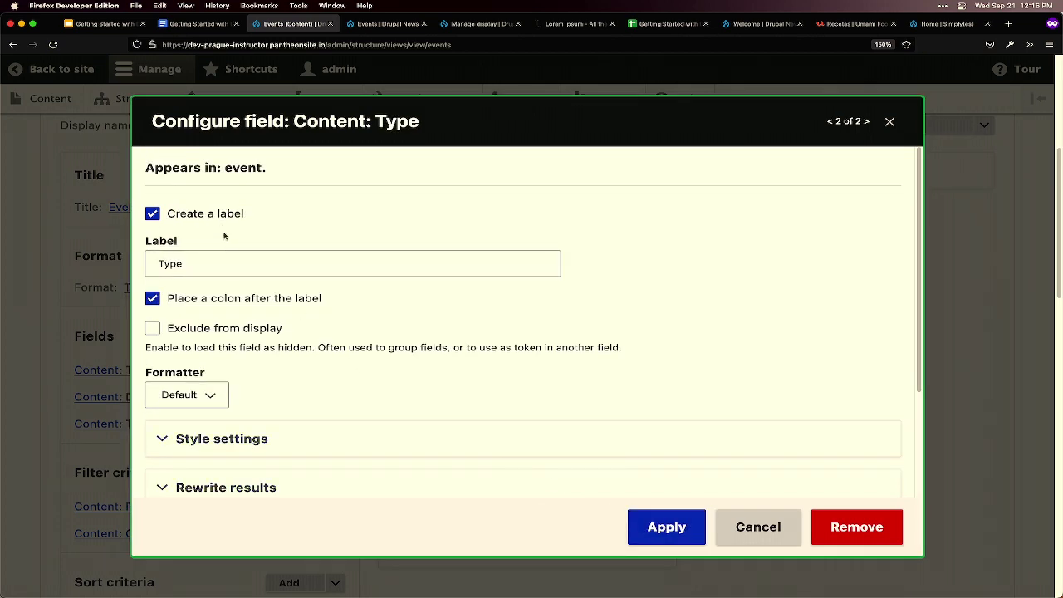
pyautogui.click(684, 536)
pyautogui.scroll(-5, 509, 496)
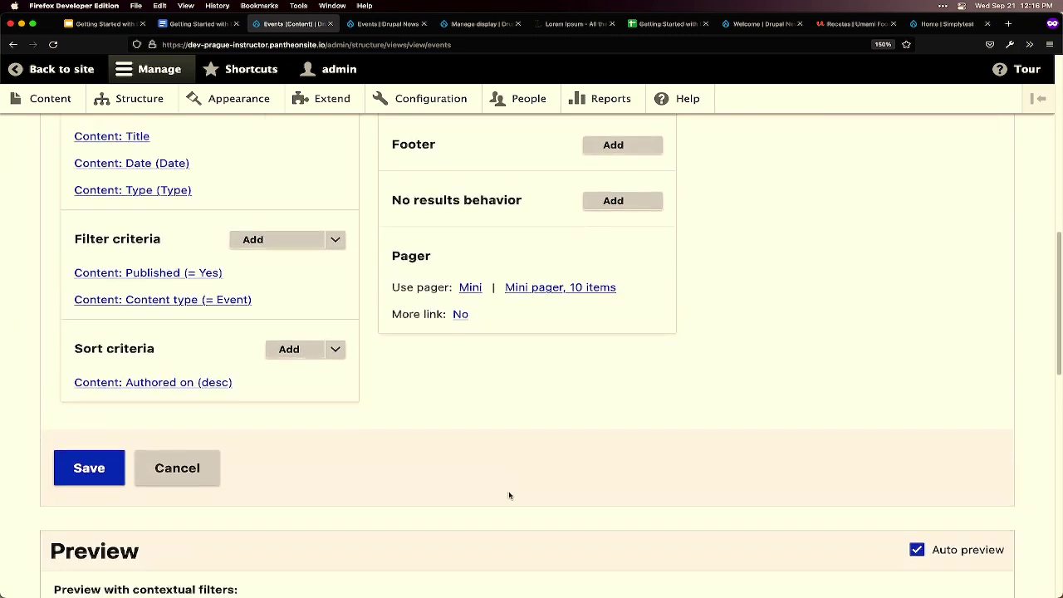
pyautogui.scroll(-1, 509, 496)
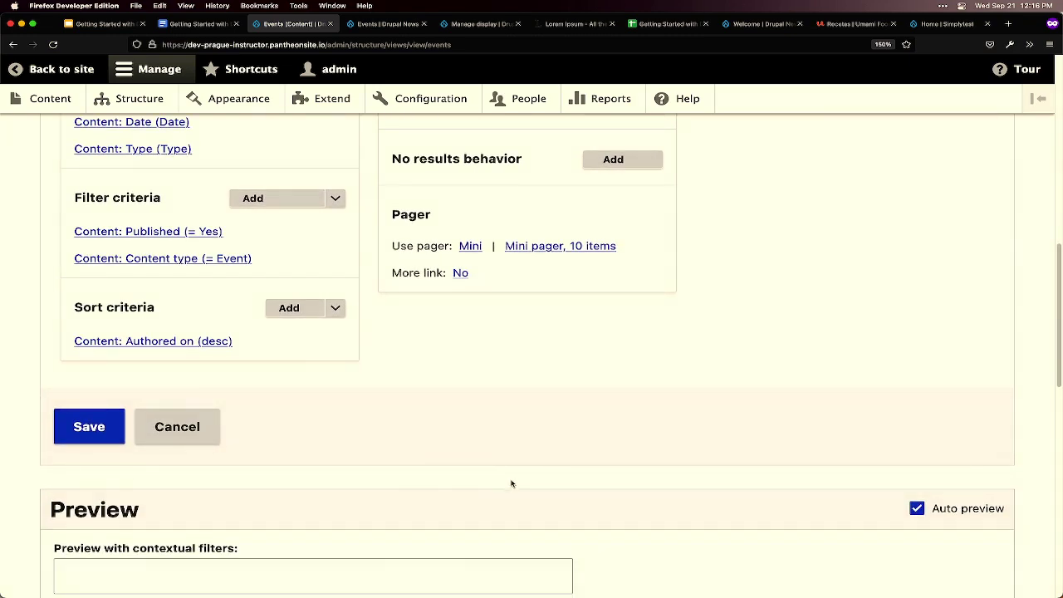
pyautogui.scroll(-10, 516, 481)
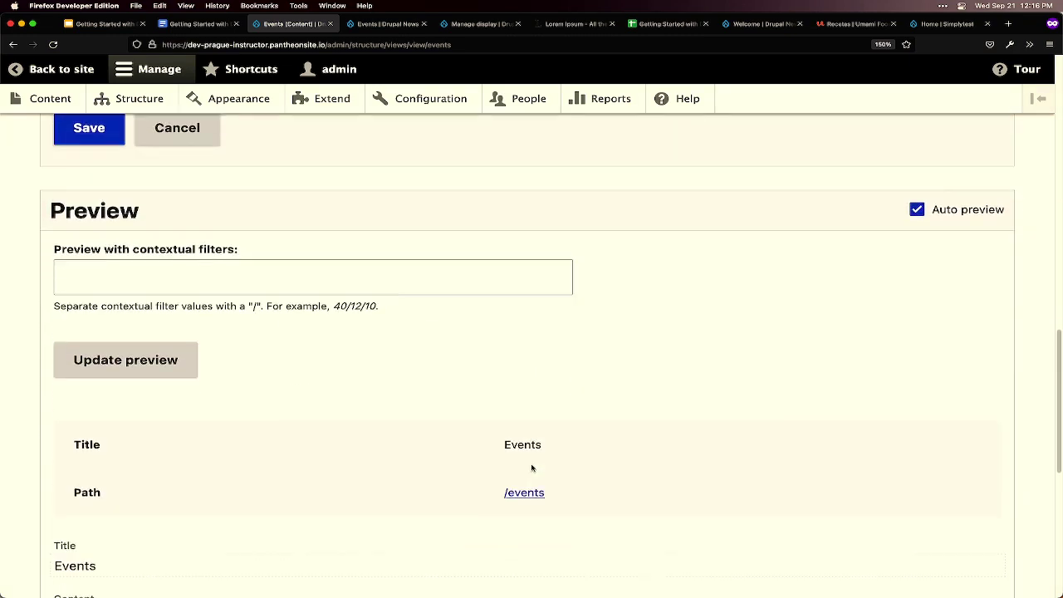
pyautogui.scroll(-2, 532, 465)
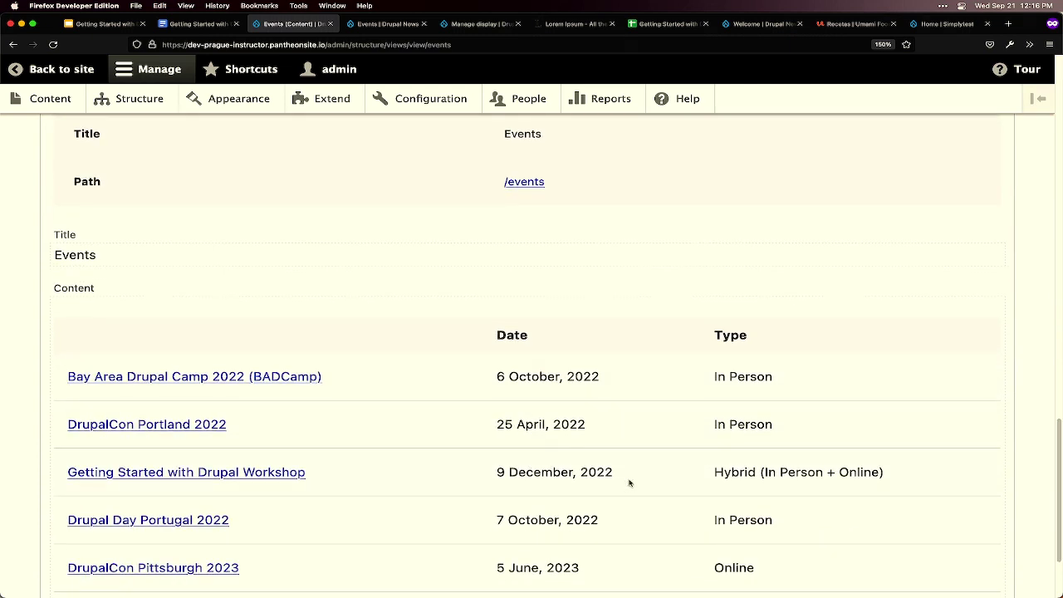
pyautogui.scroll(-3, 629, 484)
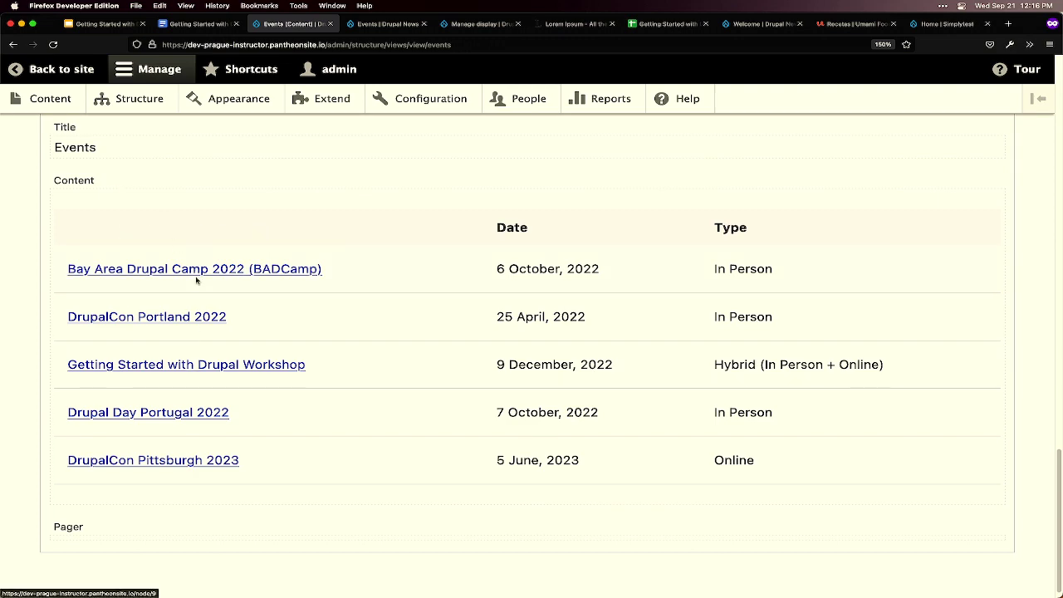
pyautogui.scroll(4, 199, 352)
pyautogui.scroll(15, 198, 352)
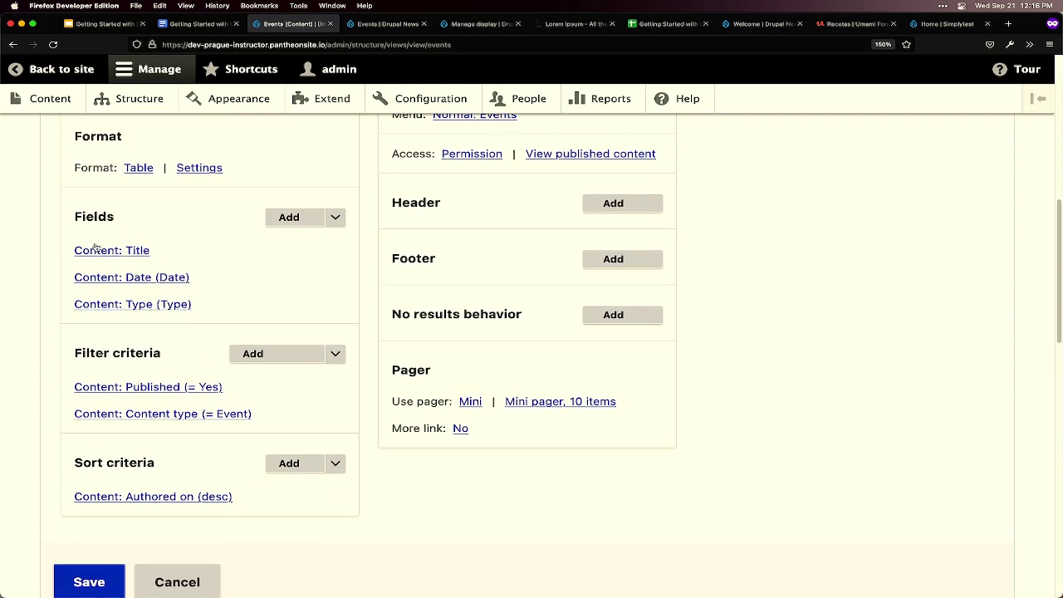
# - Label the Title field 'Event name' and check the preview table's columns
pyautogui.click(137, 251)
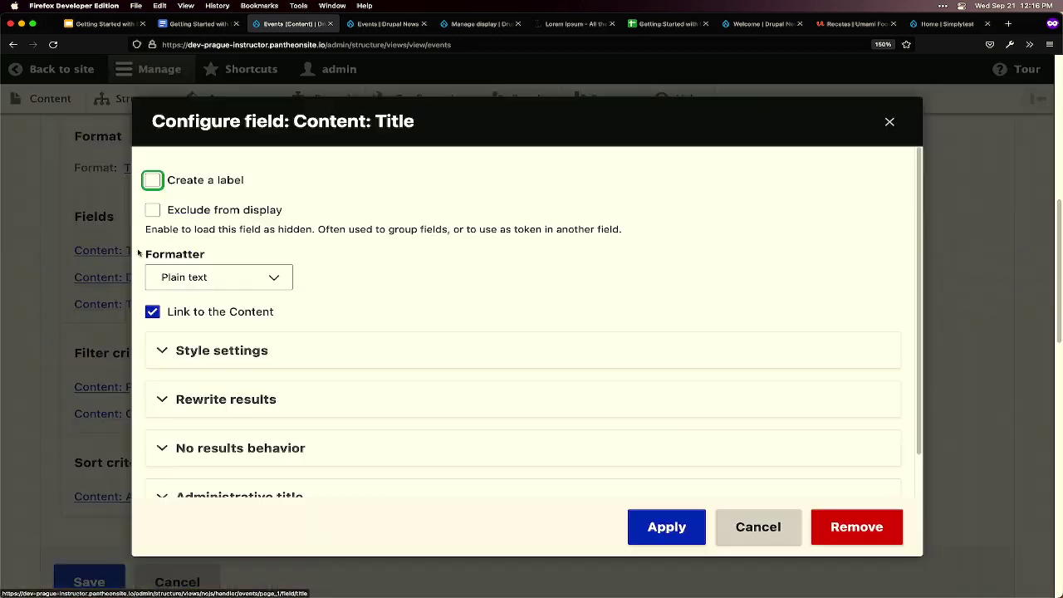
pyautogui.click(153, 181)
pyautogui.press('Tab')
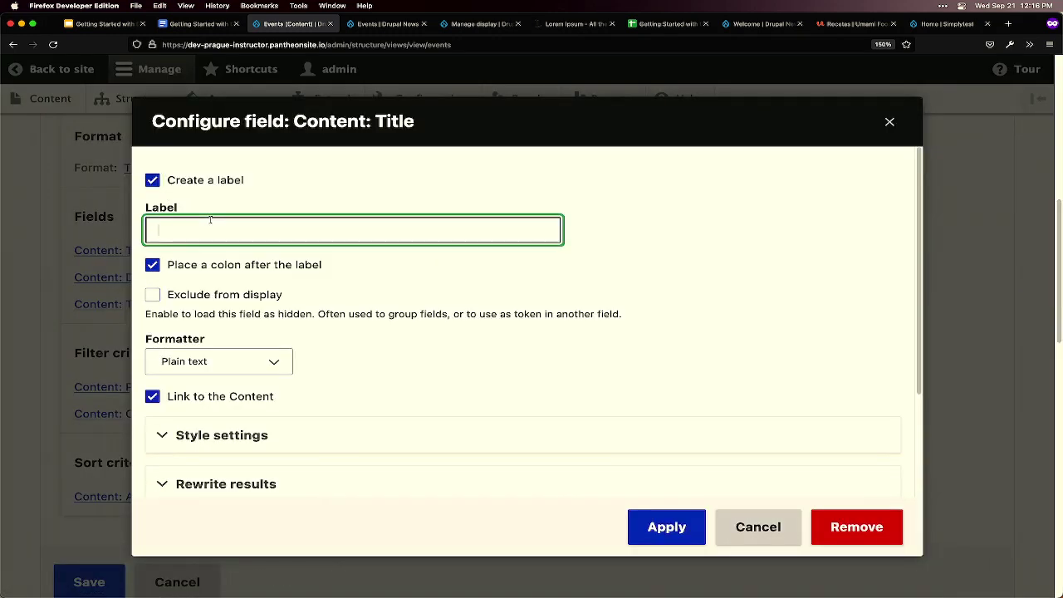
pyautogui.write('Event name')
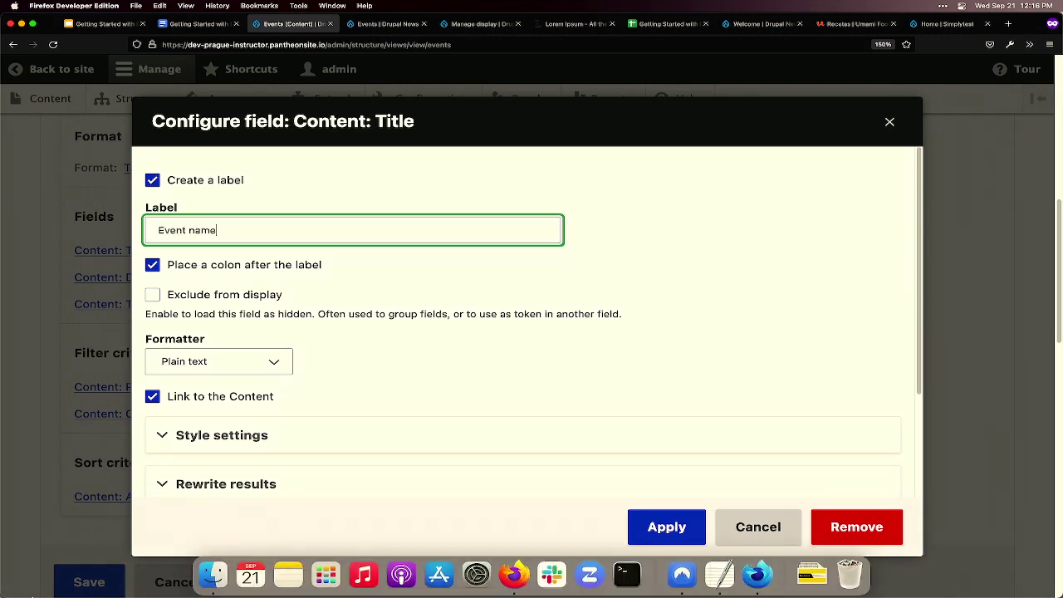
pyautogui.click(681, 531)
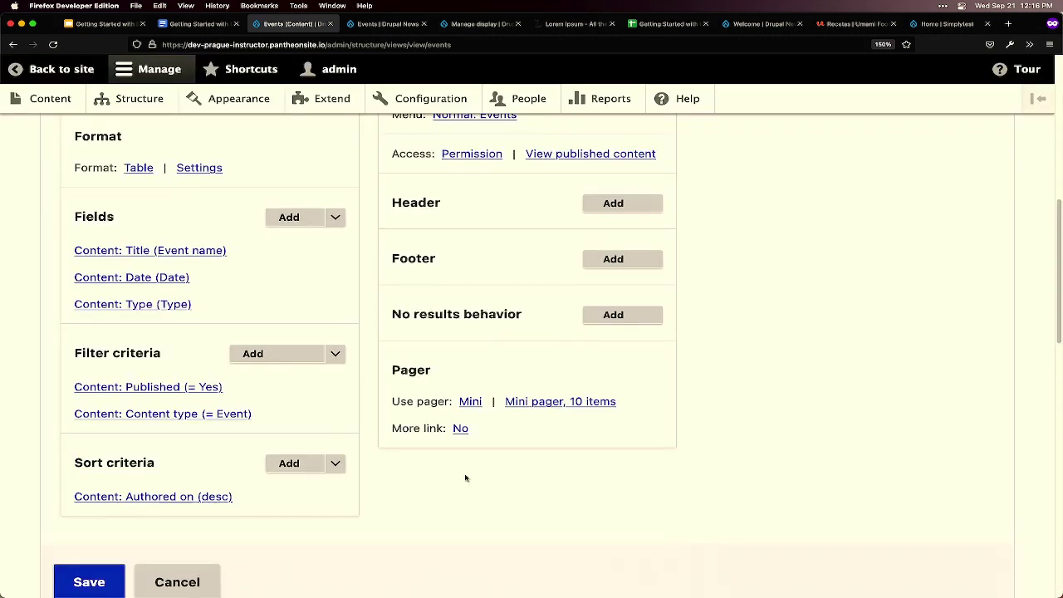
pyautogui.scroll(-10, 449, 490)
pyautogui.scroll(-3, 448, 492)
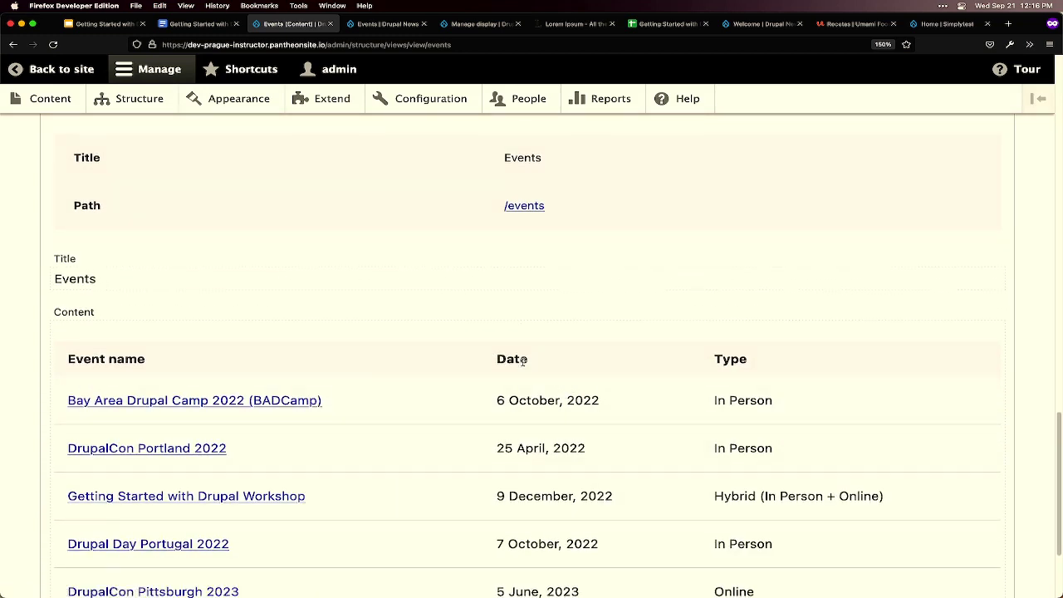
pyautogui.scroll(6, 222, 391)
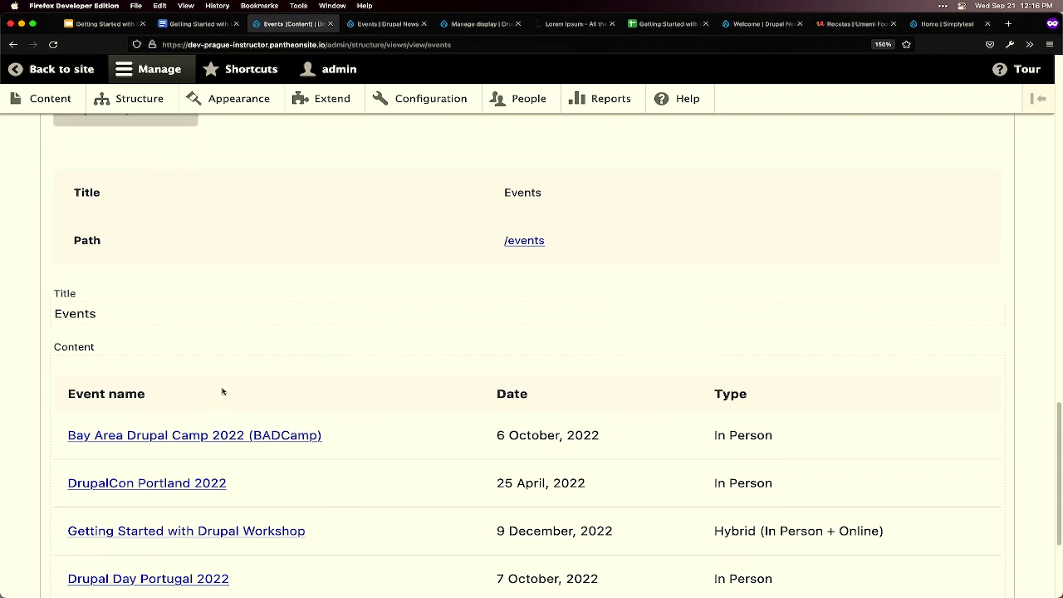
pyautogui.scroll(7, 222, 391)
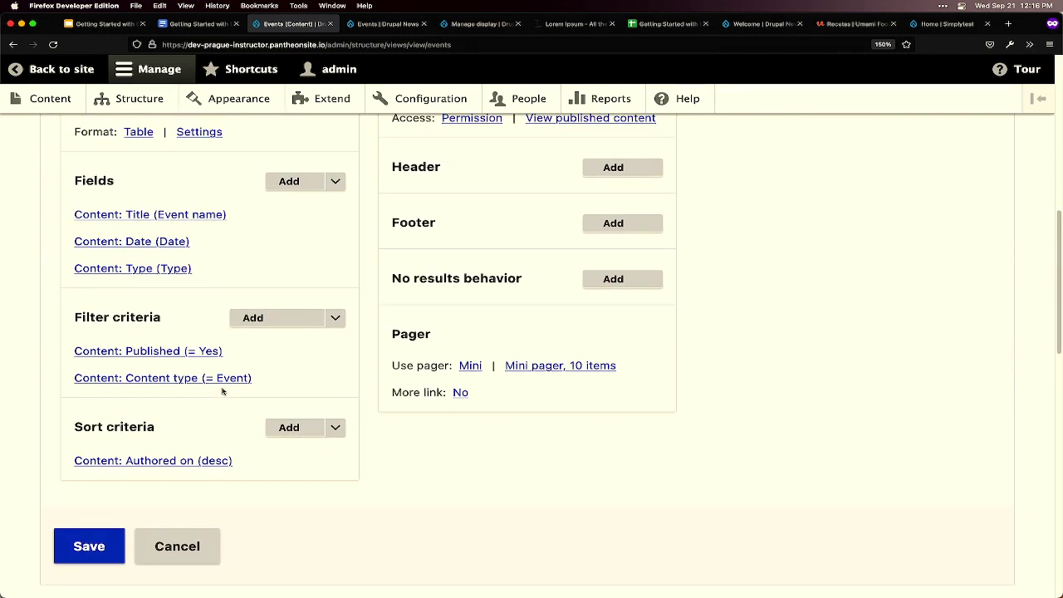
pyautogui.scroll(1, 159, 222)
pyautogui.scroll(1, 160, 222)
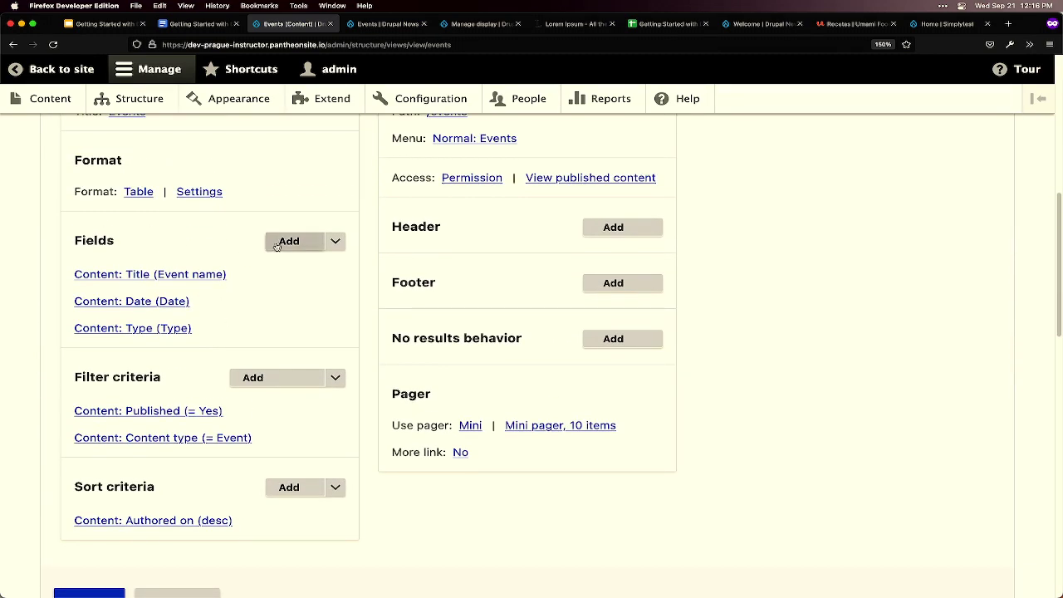
# - Rearrange the fields so Content: Date comes before Content: Title, then apply
pyautogui.click(335, 241)
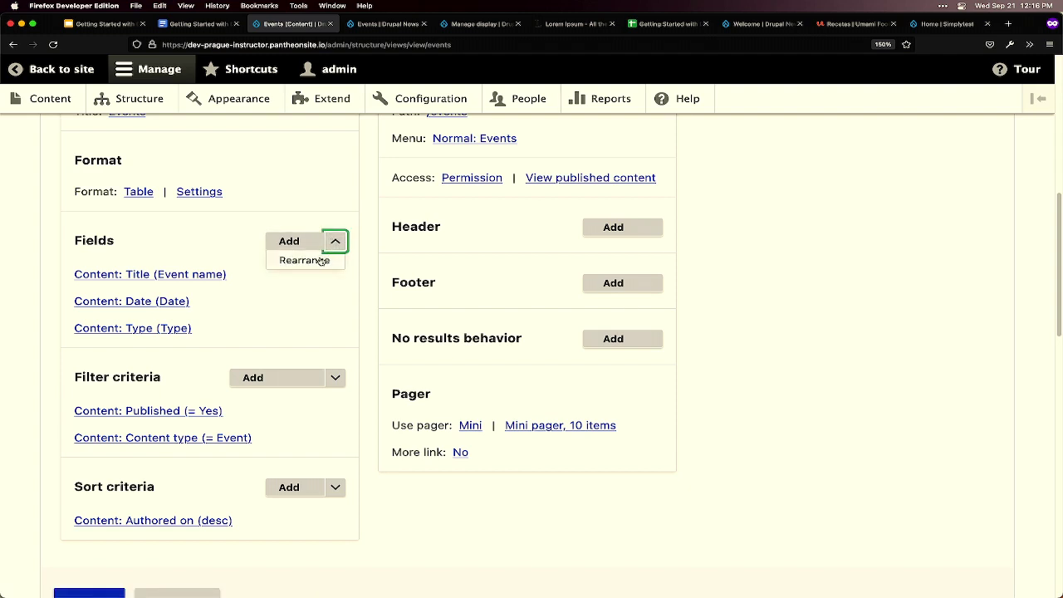
pyautogui.click(319, 261)
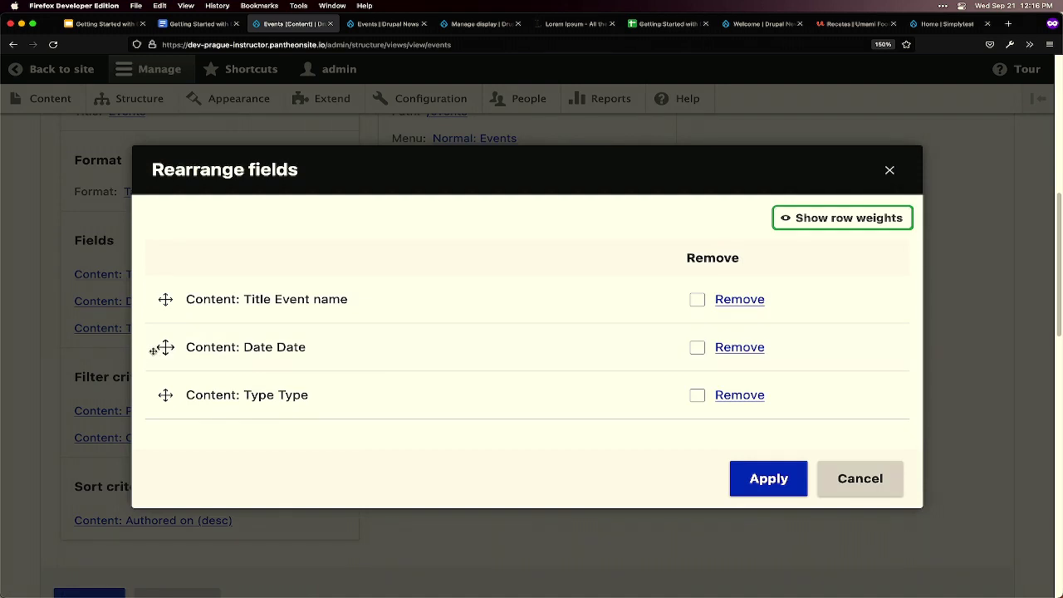
pyautogui.moveTo(161, 347); pyautogui.dragTo(166, 299)
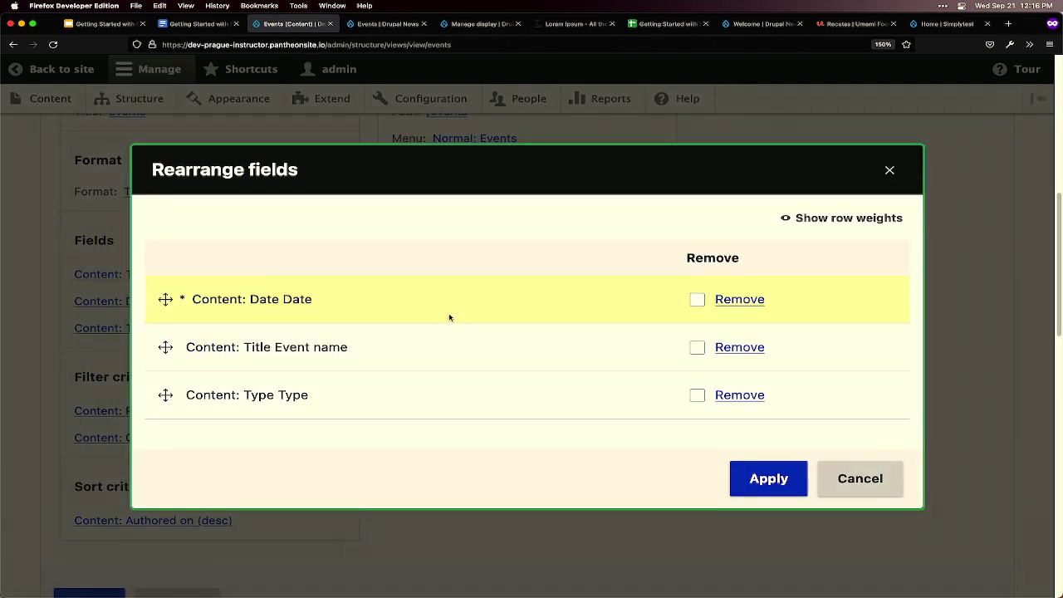
pyautogui.click(768, 478)
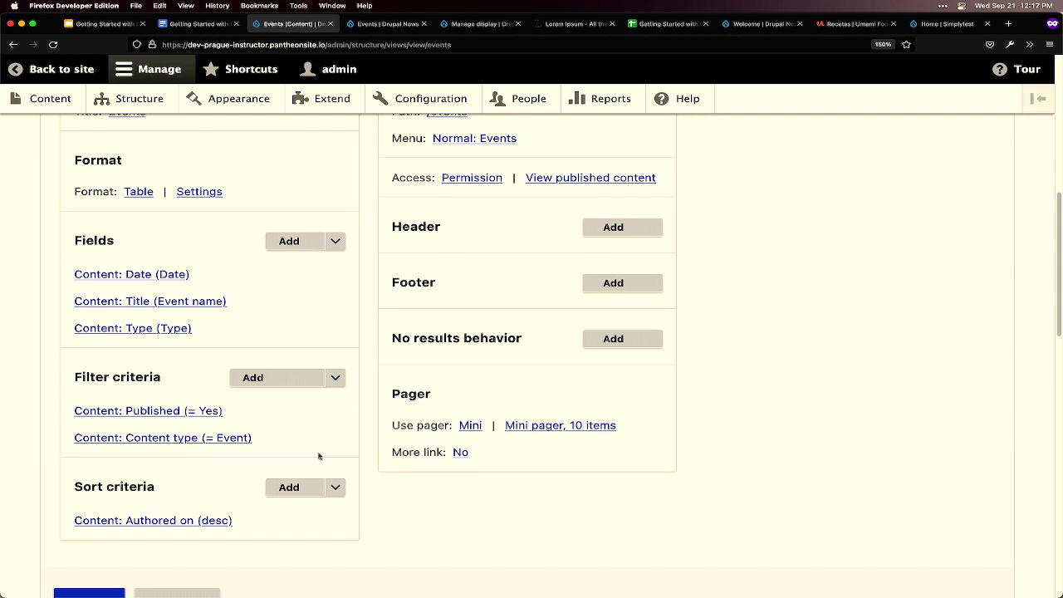
pyautogui.scroll(-2, 318, 456)
pyautogui.scroll(-5, 358, 470)
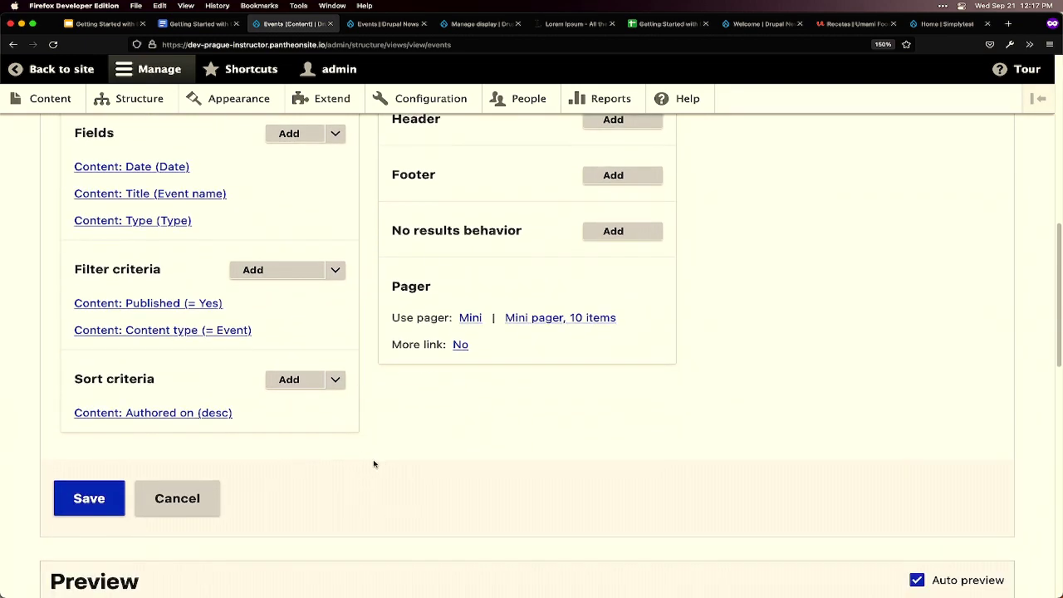
pyautogui.scroll(-10, 312, 470)
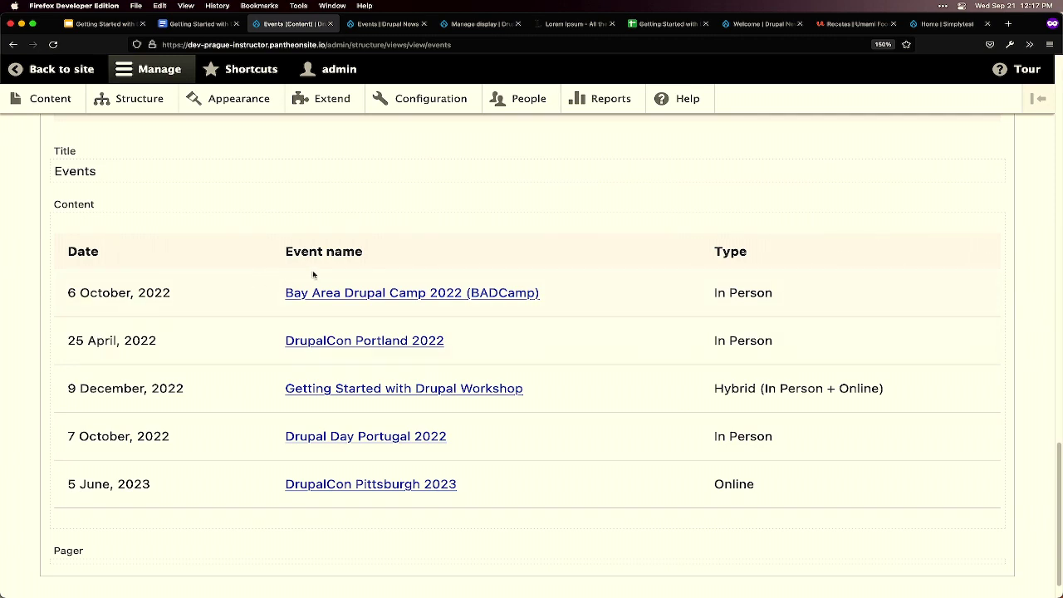
pyautogui.moveTo(712, 387); pyautogui.dragTo(778, 400)
pyautogui.click(733, 456)
pyautogui.scroll(5, 640, 242)
pyautogui.scroll(5, 581, 226)
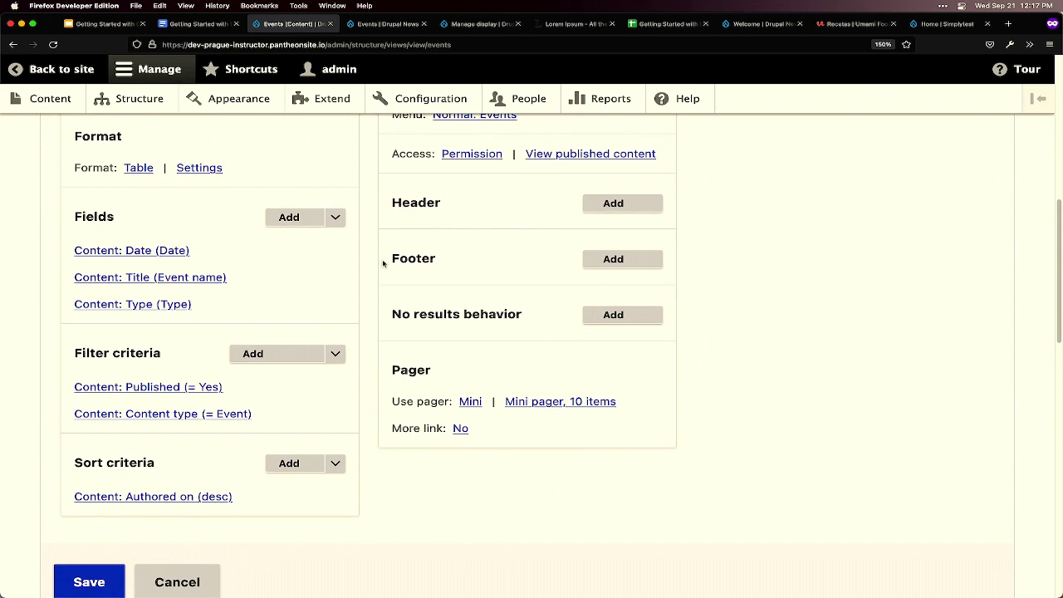
pyautogui.scroll(1, 377, 262)
pyautogui.scroll(1, 374, 260)
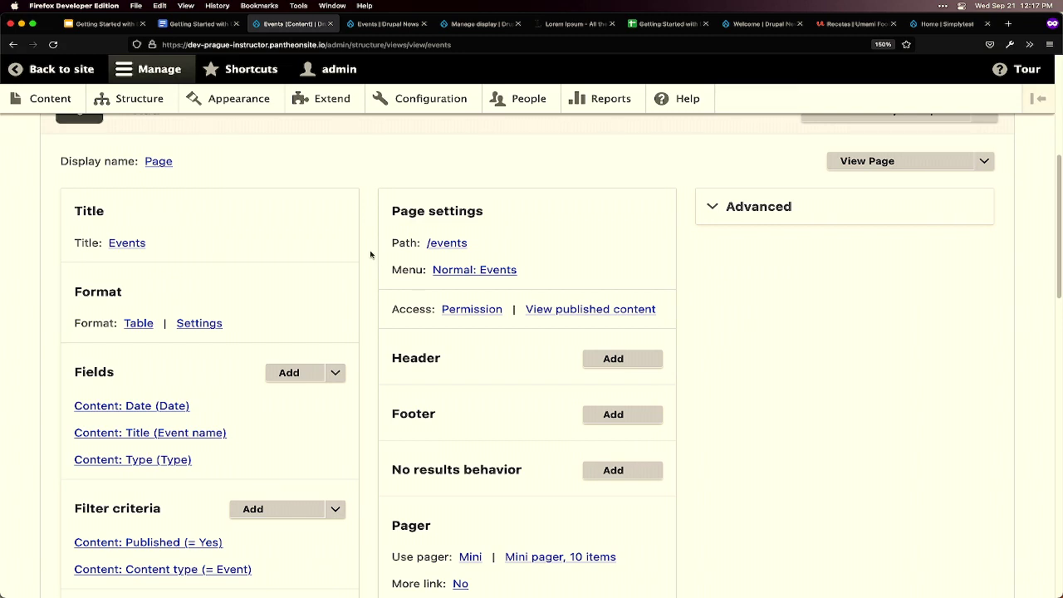
pyautogui.scroll(-1, 370, 255)
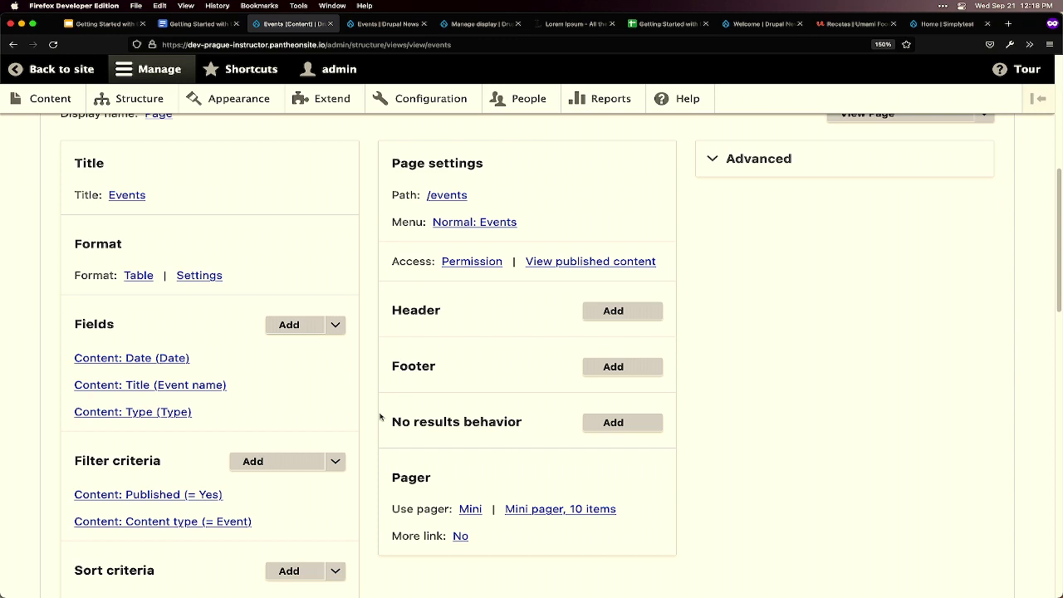
pyautogui.scroll(-5, 373, 273)
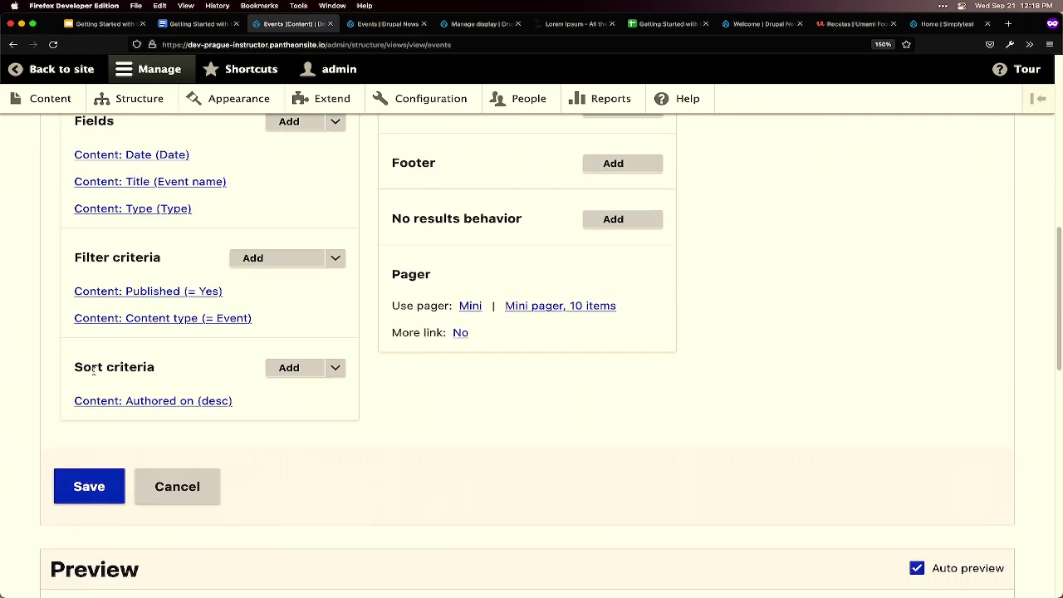
pyautogui.moveTo(76, 367); pyautogui.dragTo(167, 366)
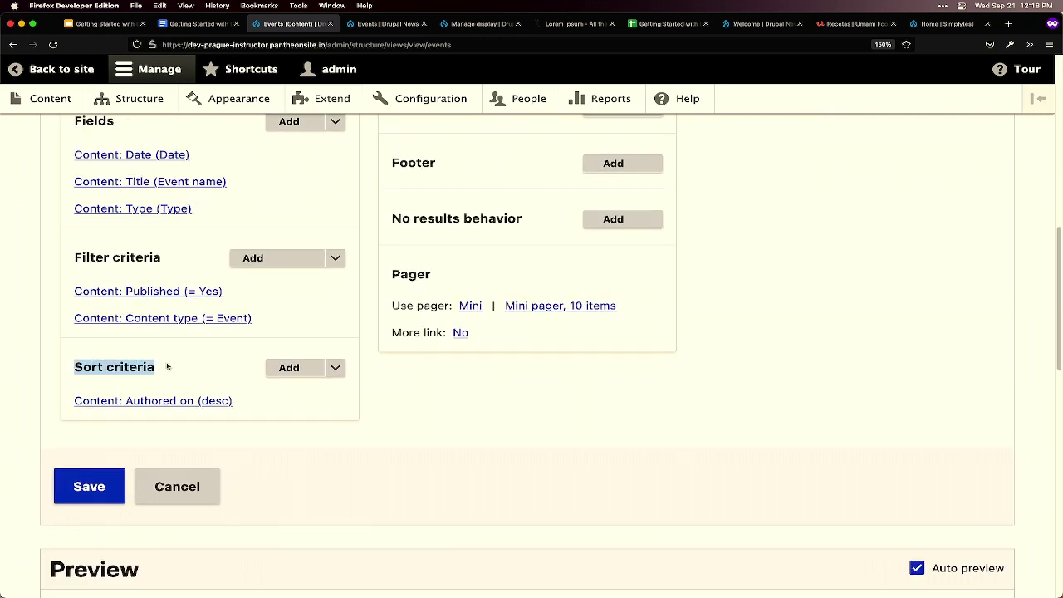
# - Select Date (field_date) from the Content sort criteria, found by searching 'date'
pyautogui.click(301, 370)
pyautogui.click(499, 194)
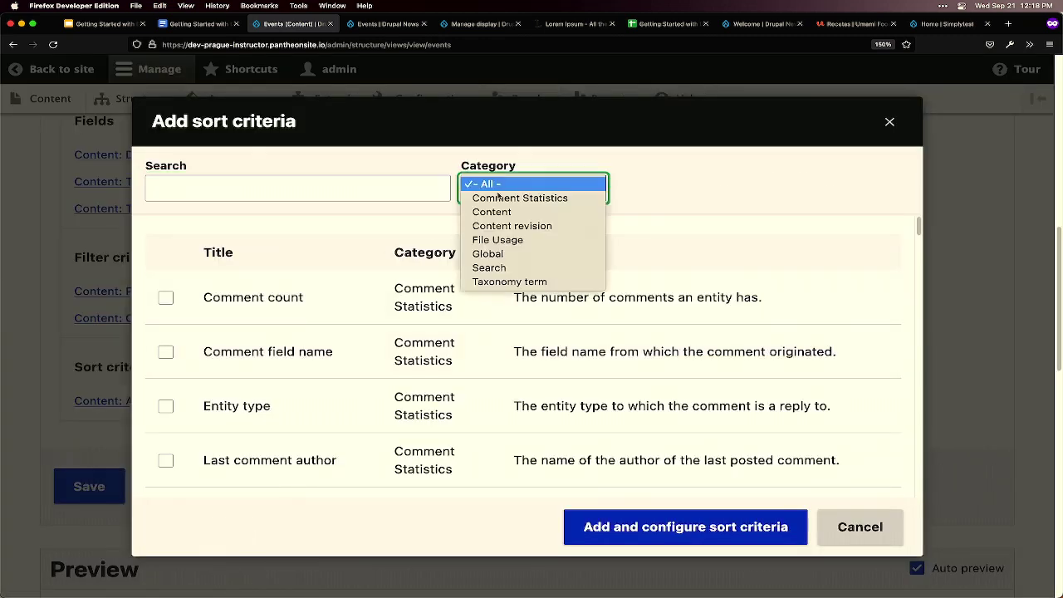
pyautogui.click(503, 212)
pyautogui.click(289, 192)
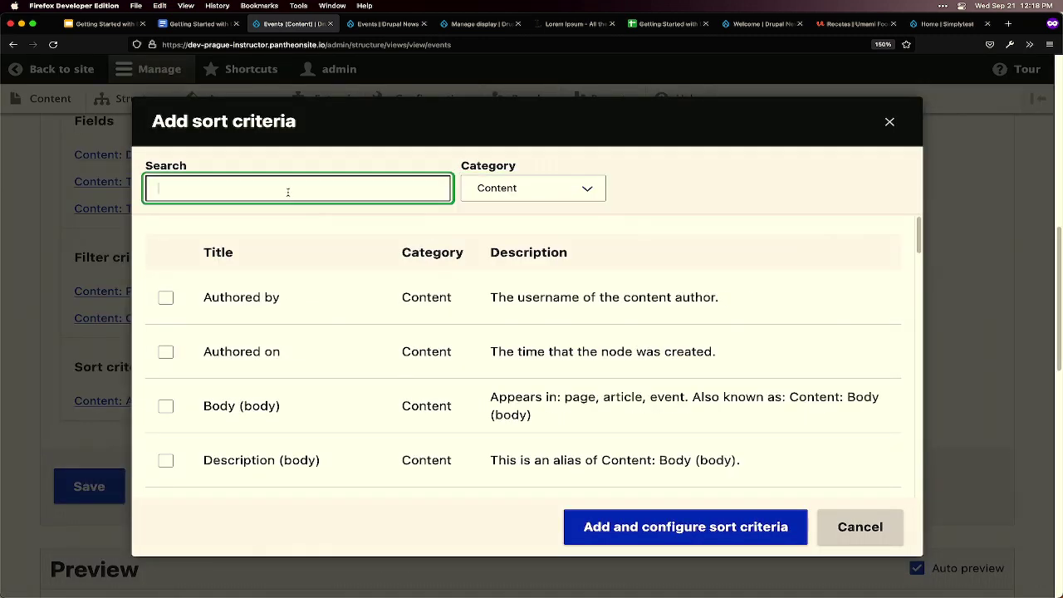
pyautogui.write('date')
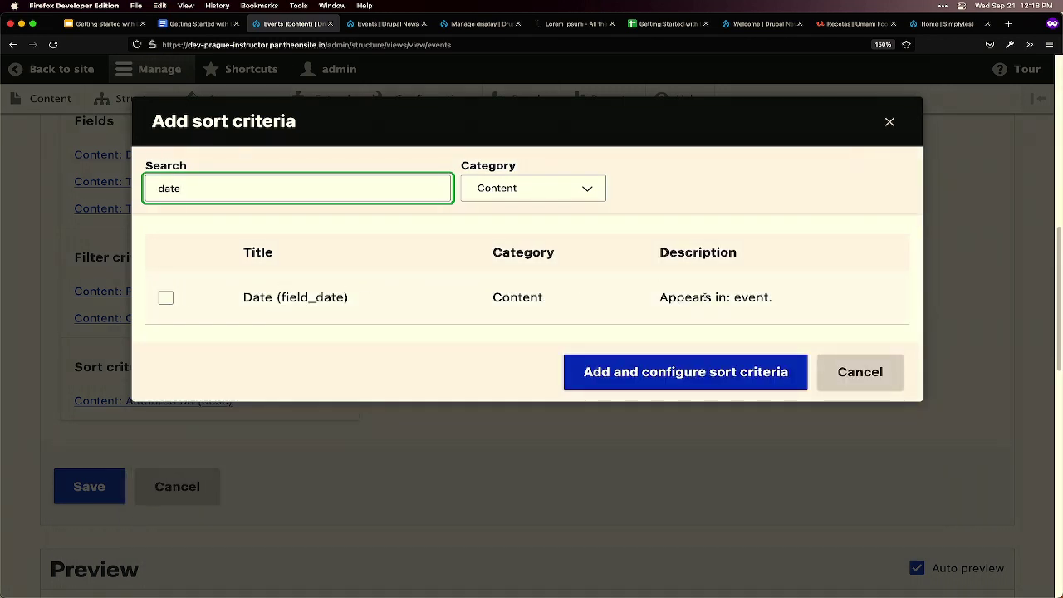
pyautogui.moveTo(659, 296); pyautogui.dragTo(796, 295)
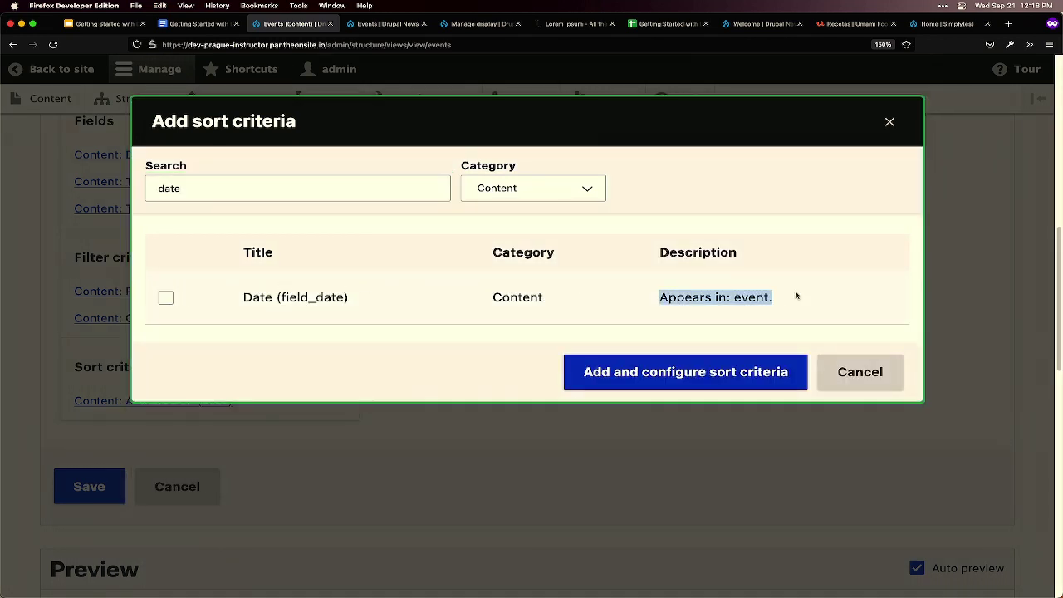
pyautogui.click(166, 297)
# - Add the Date sort, keeping ascending order, and apply it
pyautogui.click(664, 398)
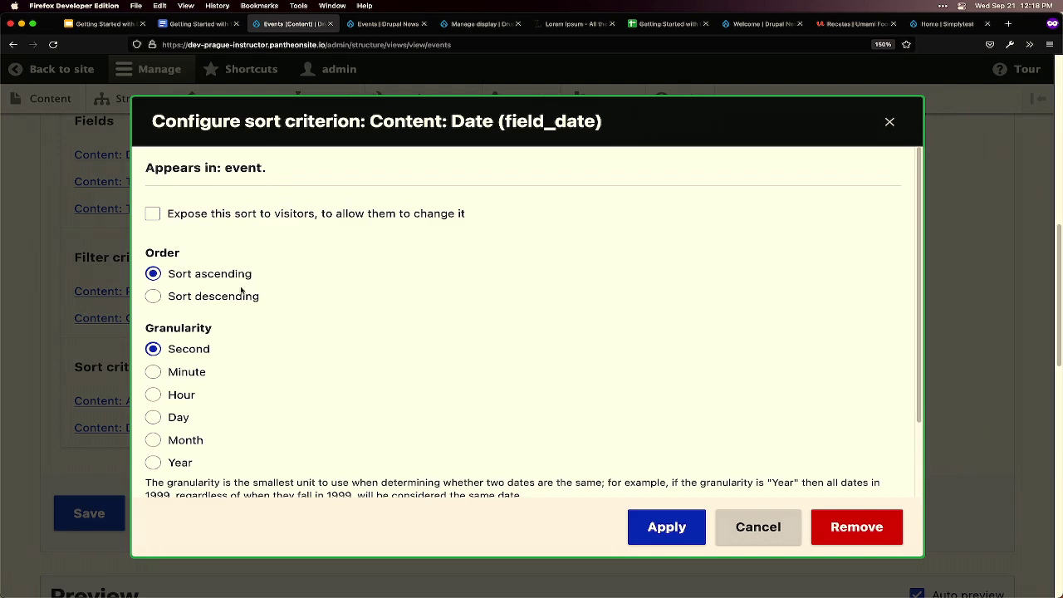
pyautogui.click(670, 535)
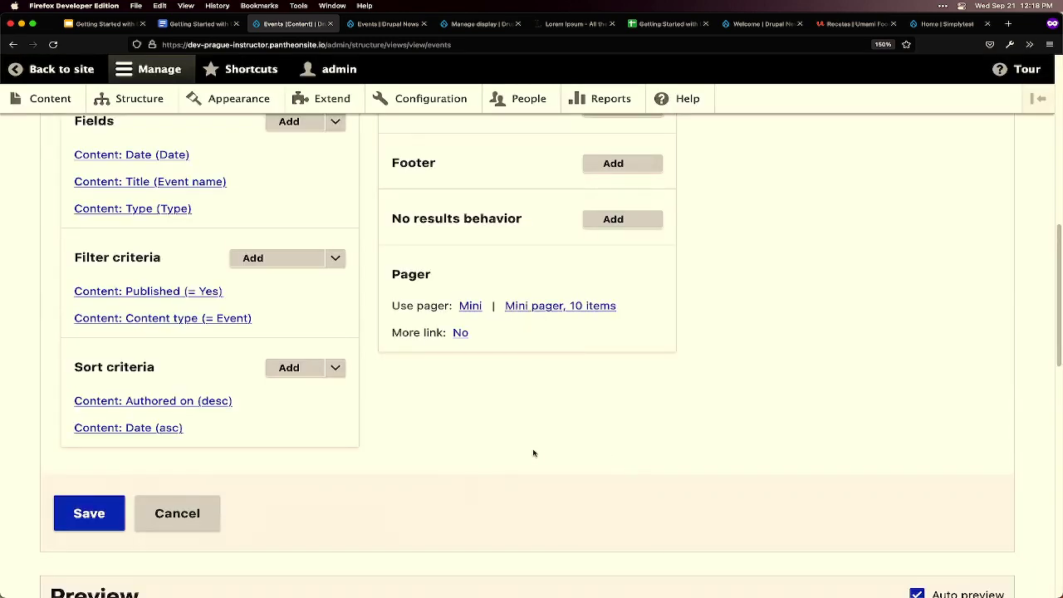
pyautogui.scroll(-10, 533, 452)
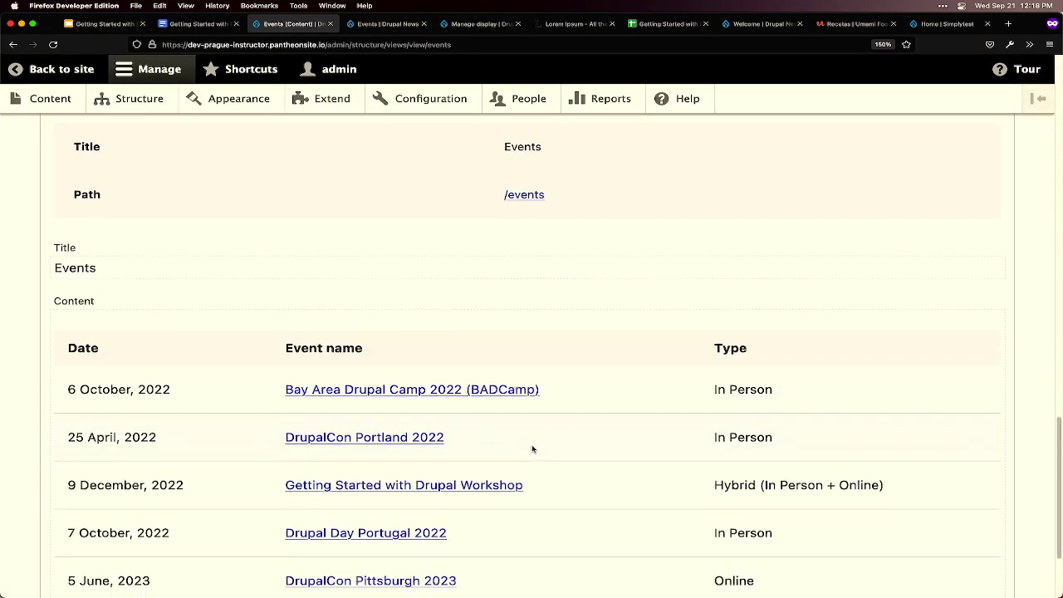
pyautogui.scroll(-2, 533, 449)
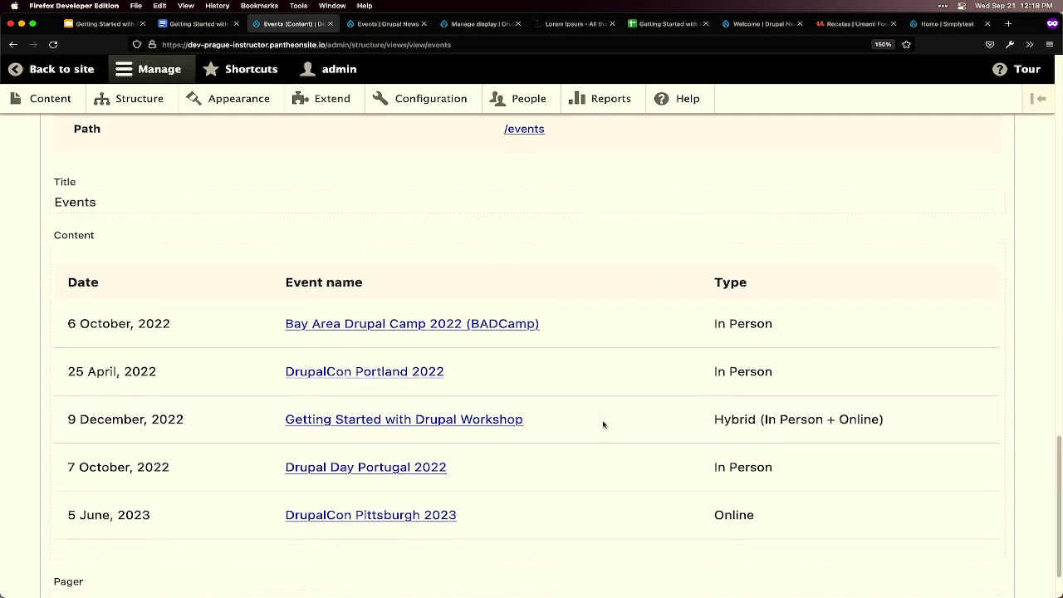
pyautogui.scroll(15, 603, 424)
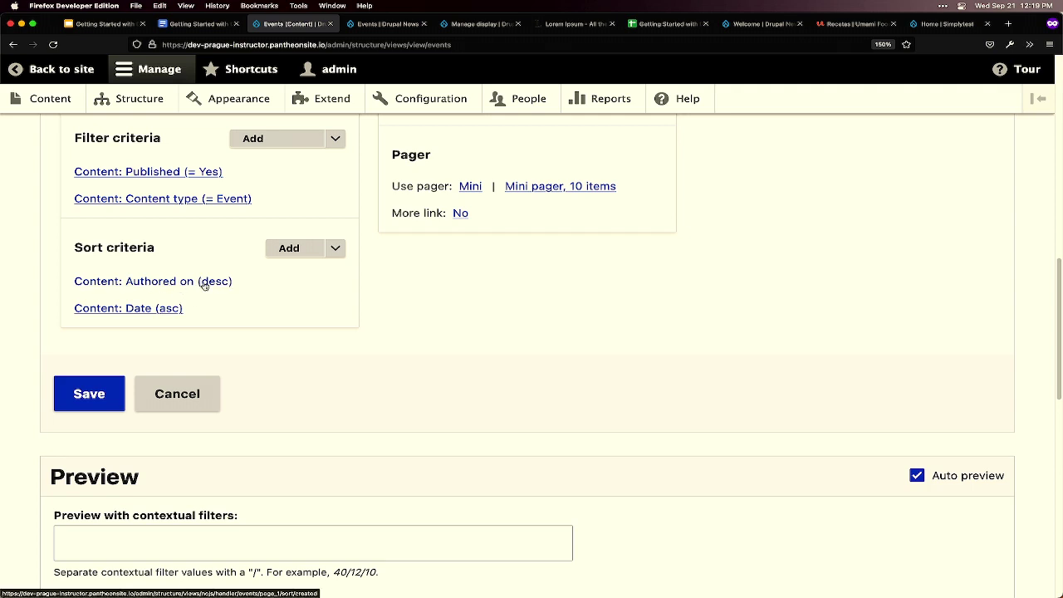
# - Remove the Content: Authored on (desc) sort and check the preview's ascending date order
pyautogui.click(175, 285)
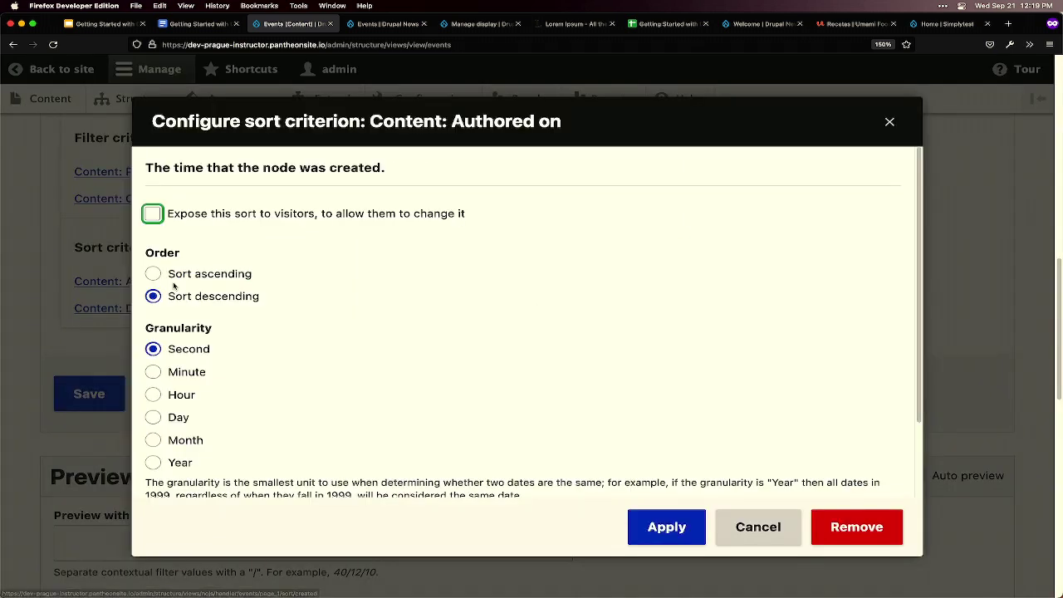
pyautogui.click(864, 524)
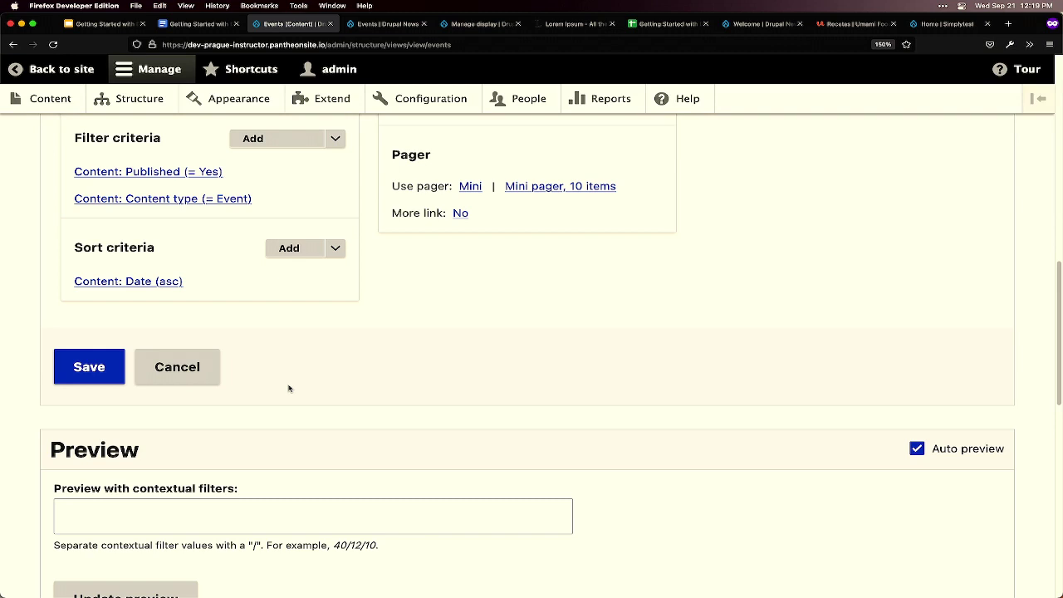
pyautogui.scroll(-1, 410, 344)
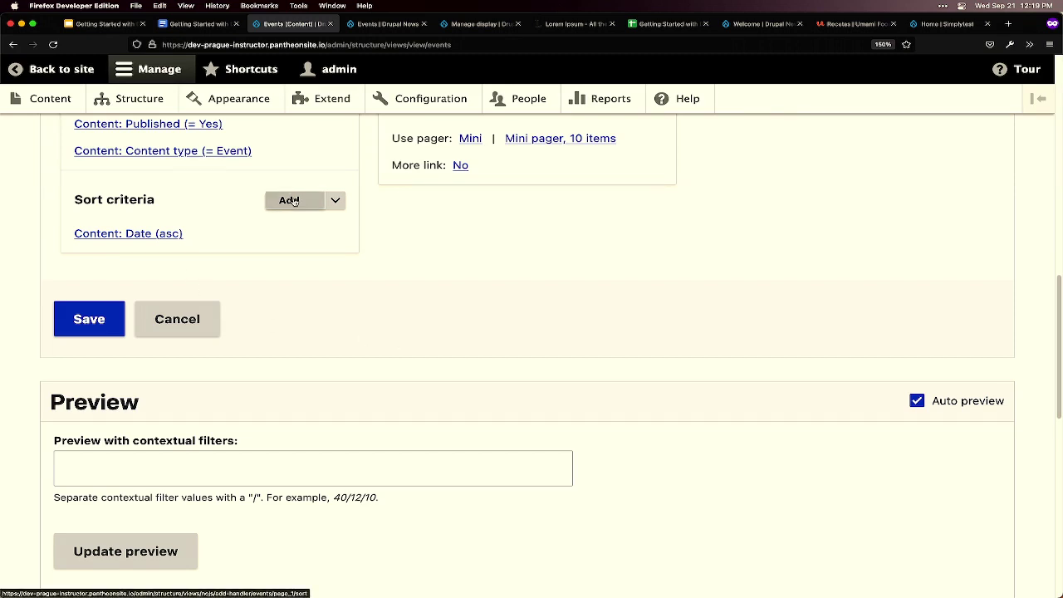
pyautogui.scroll(-5, 324, 309)
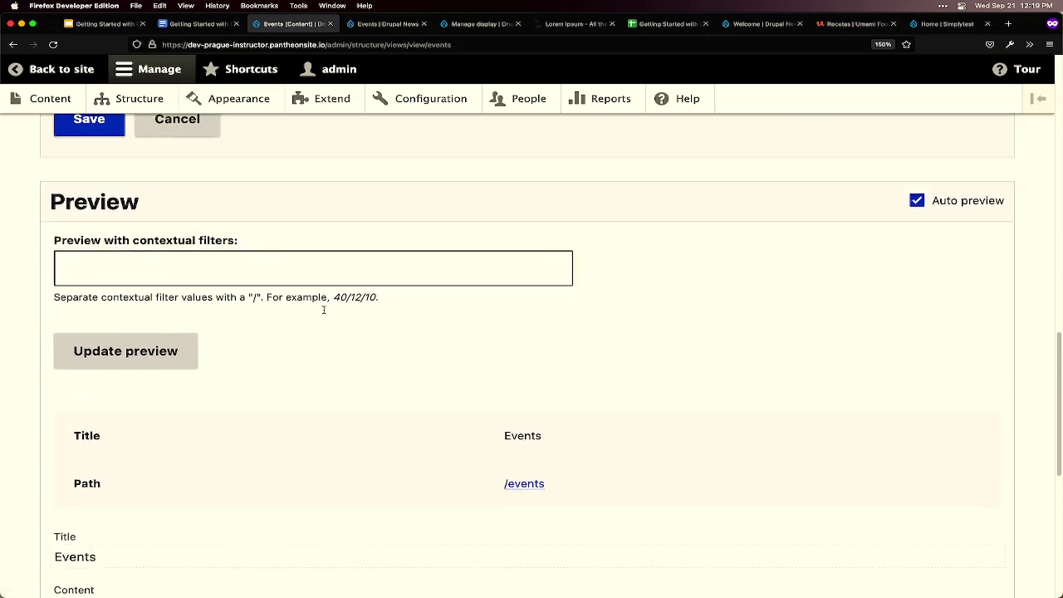
pyautogui.scroll(-8, 323, 309)
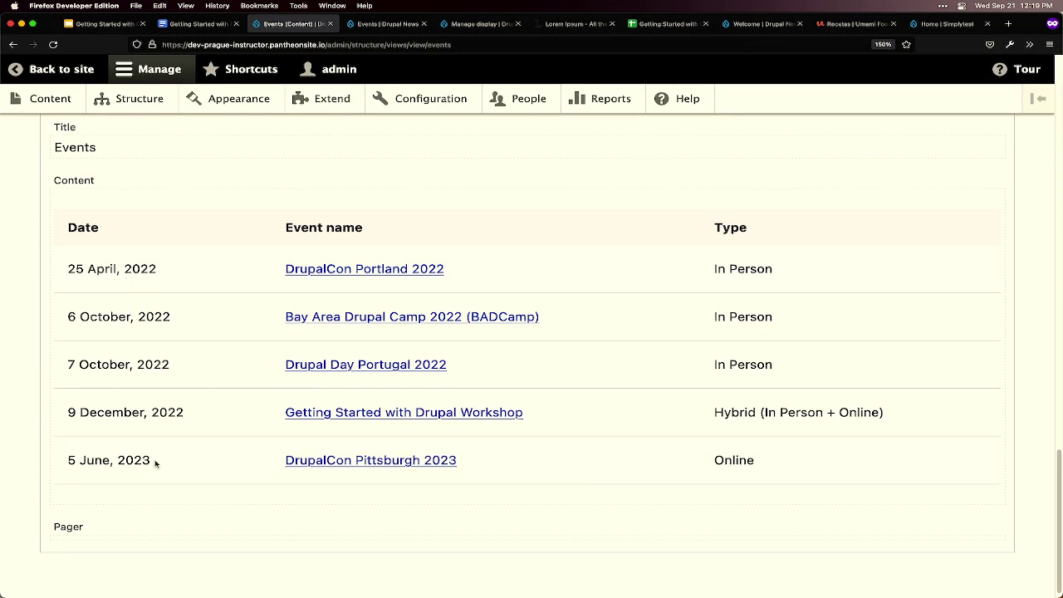
pyautogui.moveTo(213, 592)
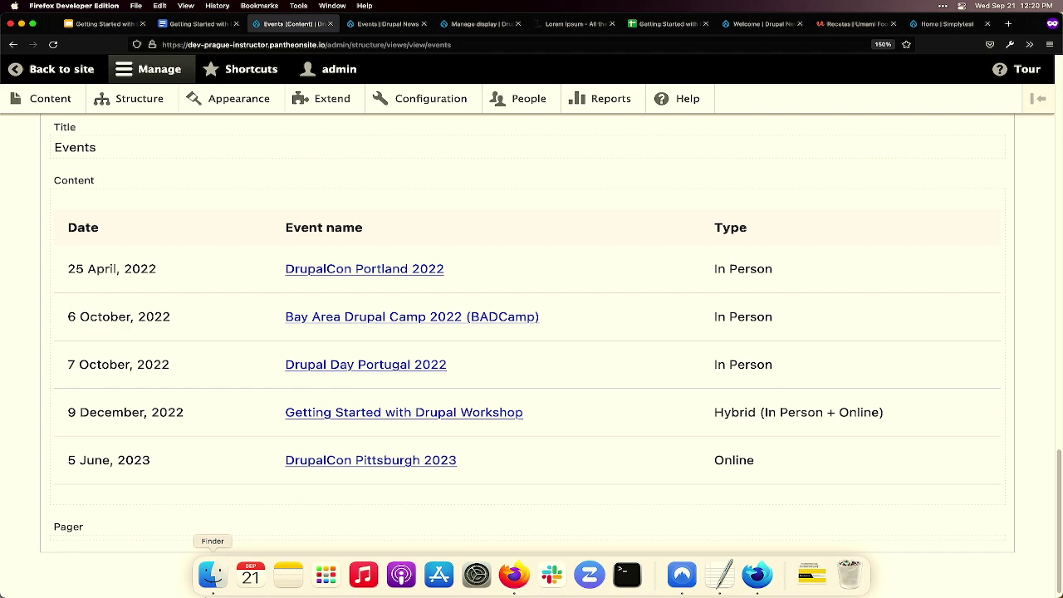
pyautogui.scroll(10, 216, 424)
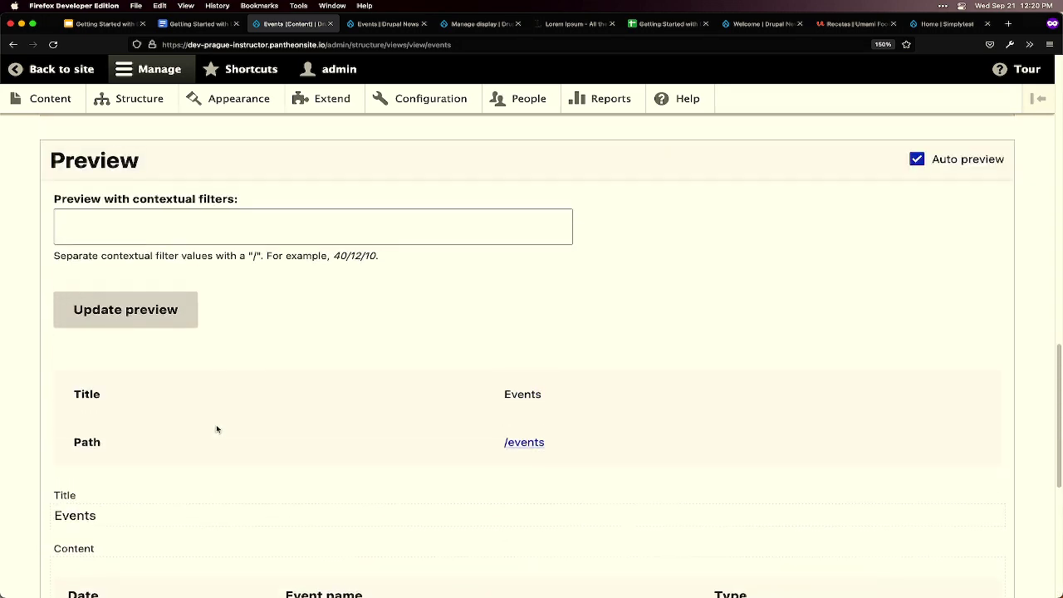
pyautogui.scroll(6, 216, 424)
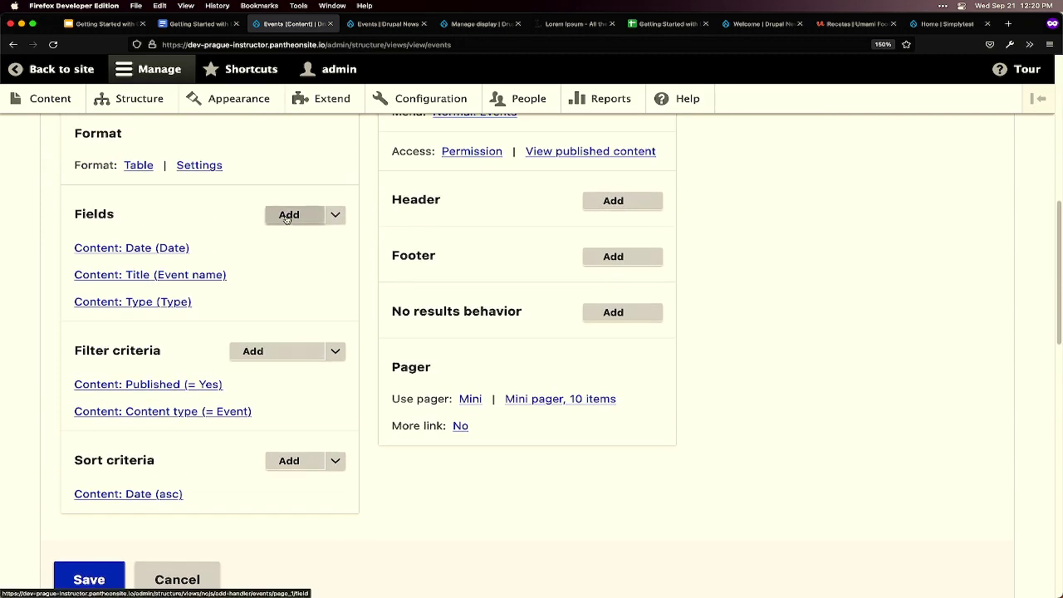
pyautogui.moveTo(77, 214); pyautogui.dragTo(125, 217)
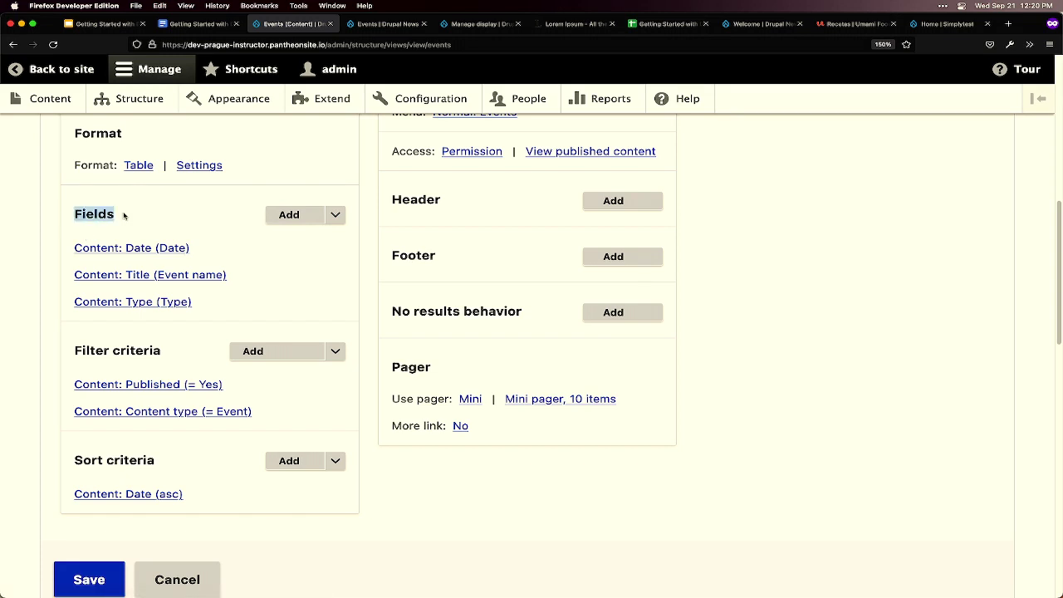
pyautogui.click(290, 215)
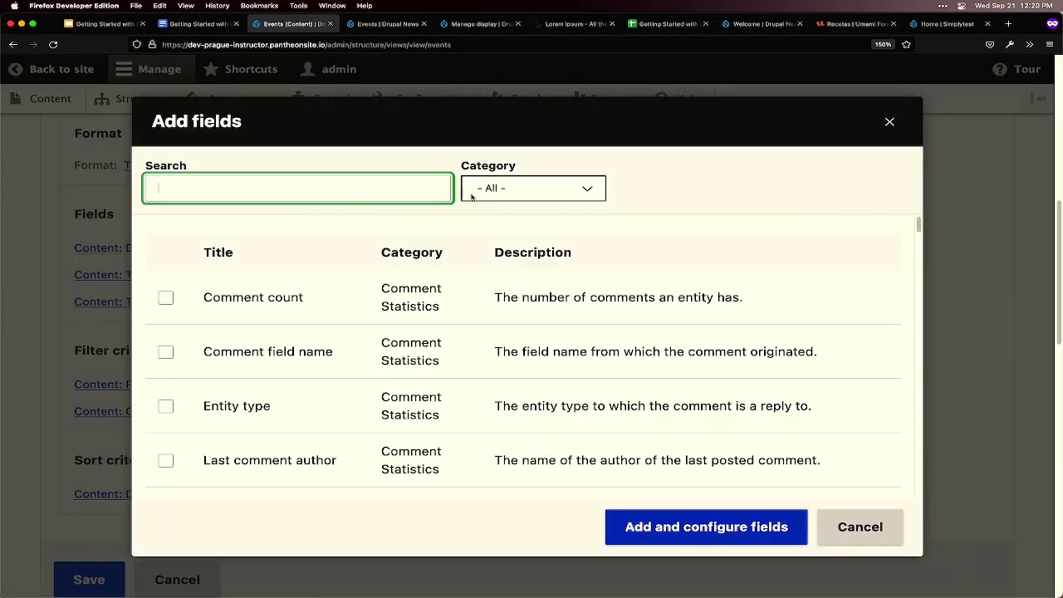
pyautogui.write('date')
pyautogui.click(570, 184)
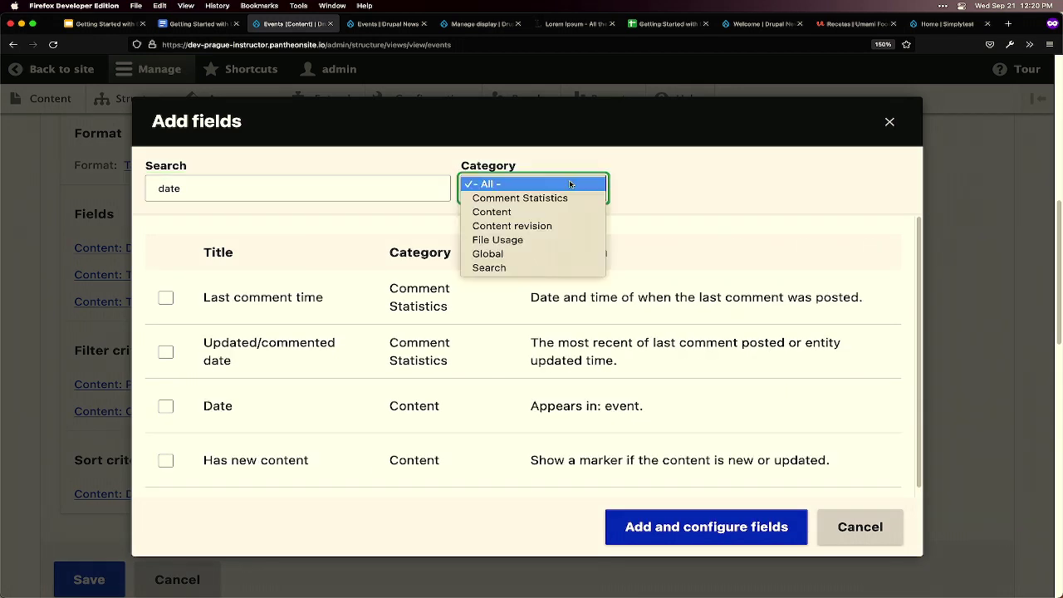
pyautogui.click(570, 184)
pyautogui.click(558, 202)
pyautogui.click(544, 211)
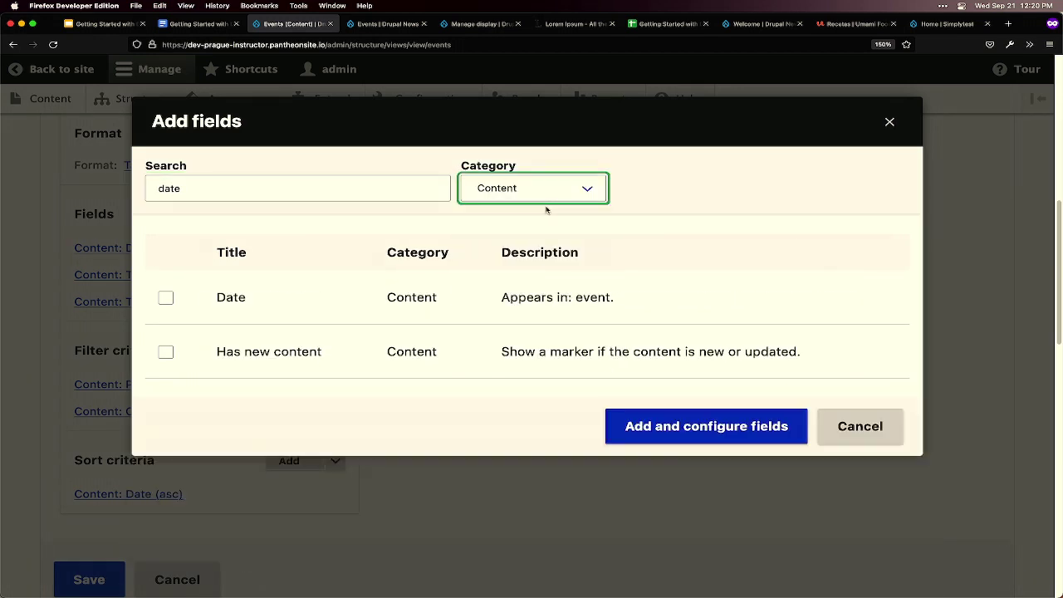
pyautogui.click(166, 297)
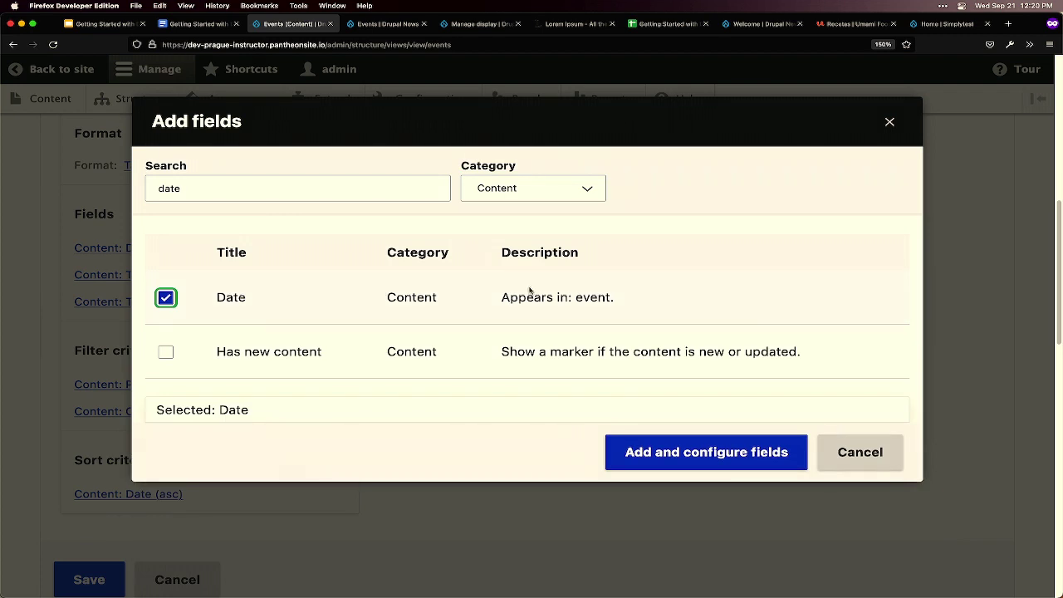
pyautogui.click(710, 451)
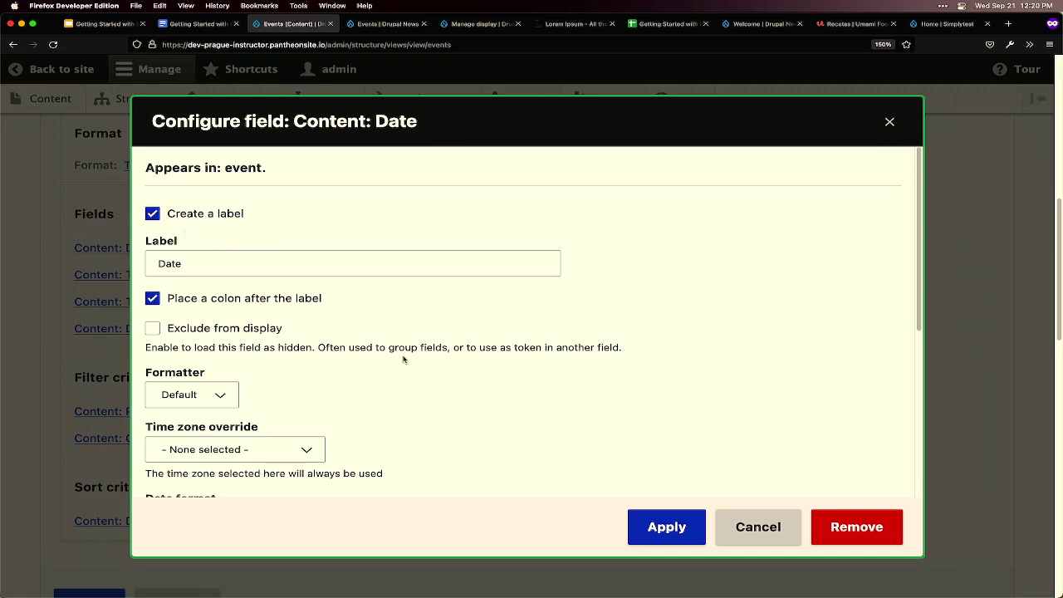
pyautogui.scroll(-2, 373, 330)
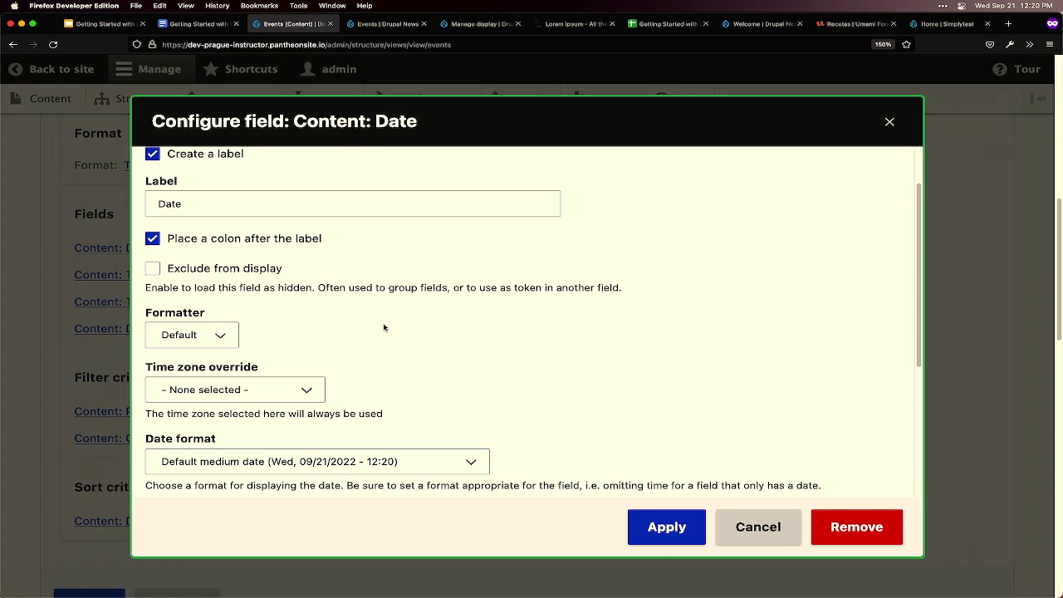
pyautogui.scroll(-4, 384, 327)
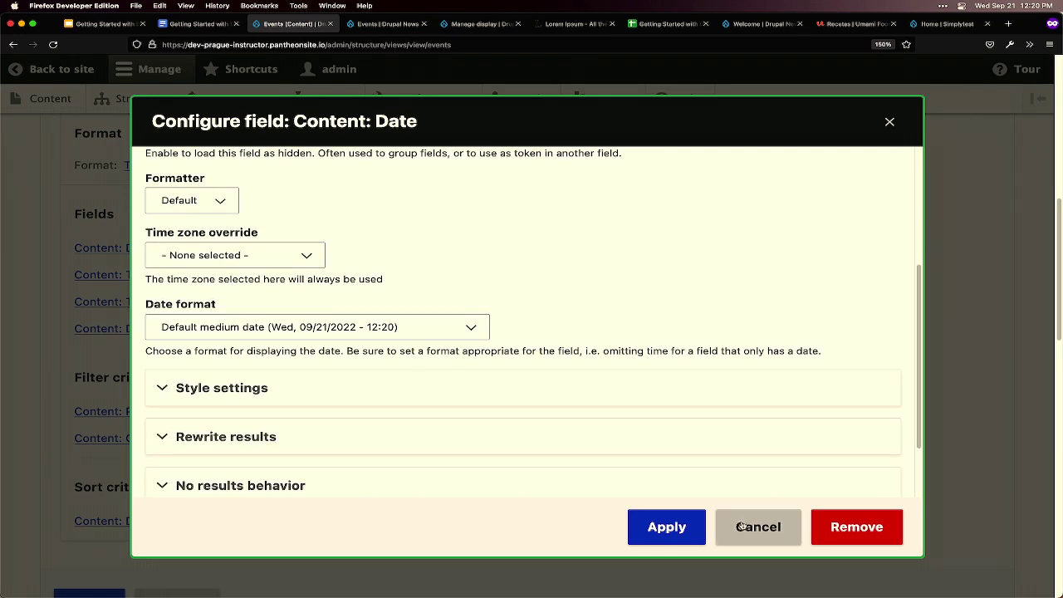
pyautogui.click(869, 540)
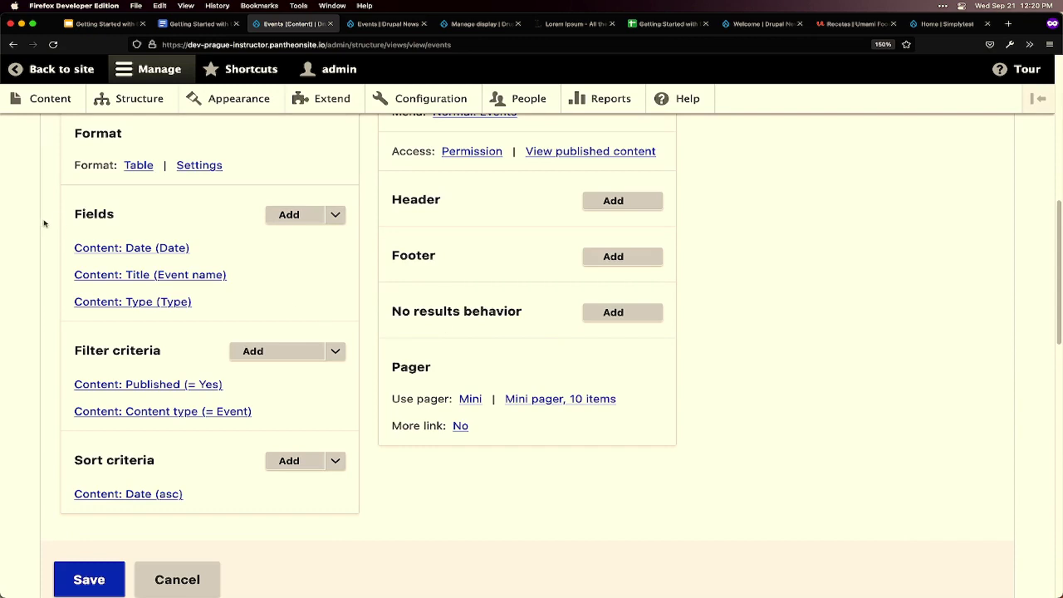
pyautogui.moveTo(73, 214); pyautogui.dragTo(340, 222)
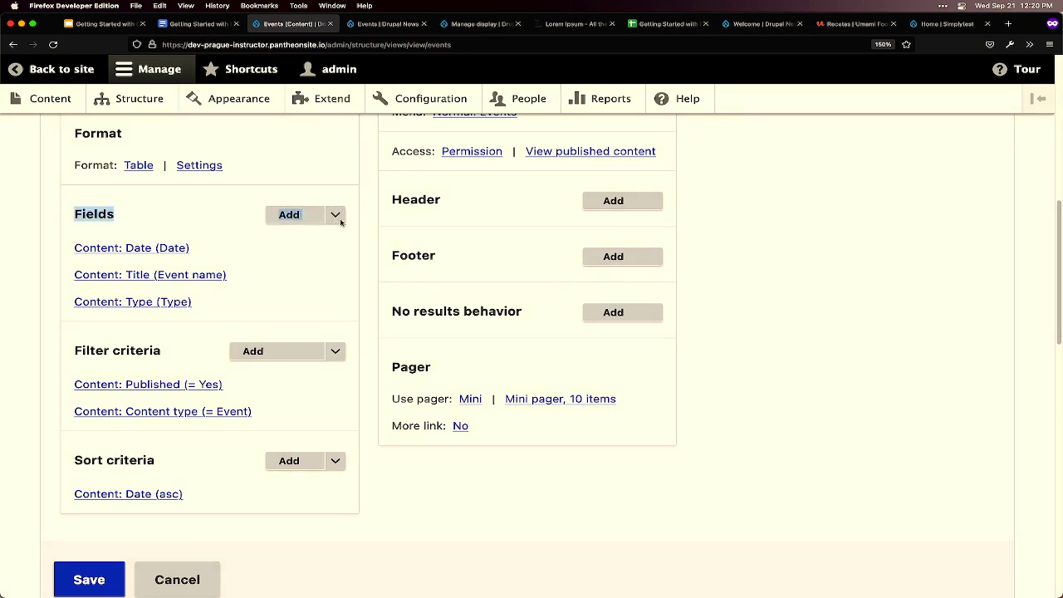
pyautogui.moveTo(71, 359); pyautogui.dragTo(152, 355)
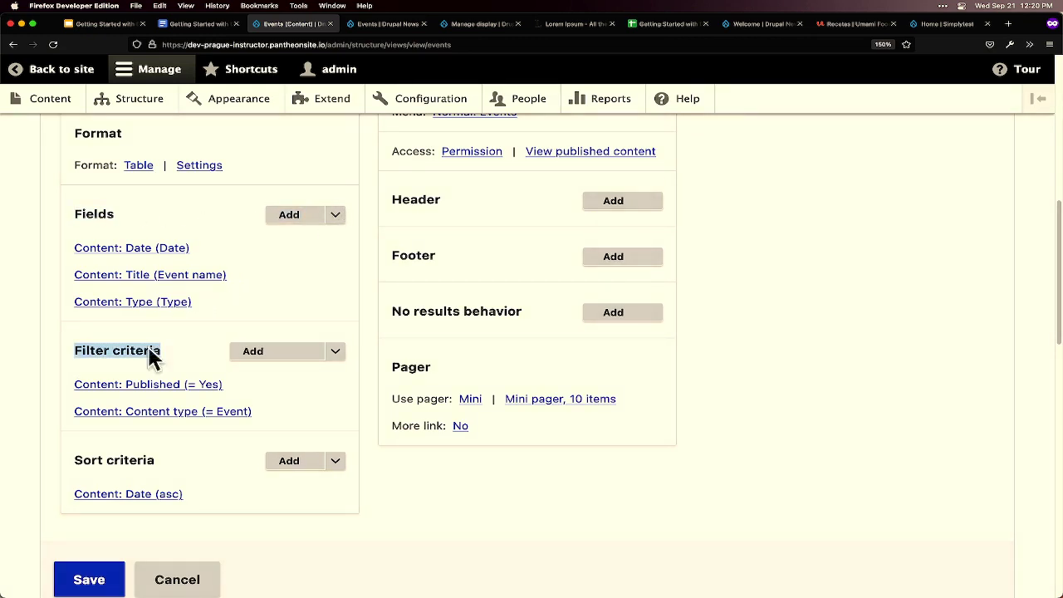
# - Add the Content category's Date (field_date) filter, found by searching 'date'
pyautogui.click(77, 351)
pyautogui.click(267, 351)
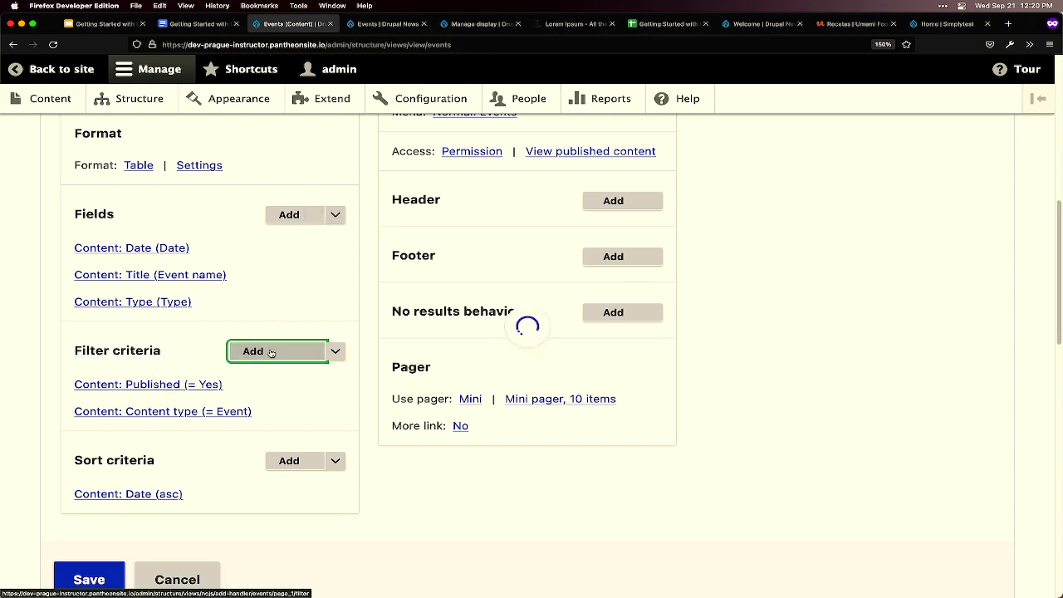
pyautogui.click(506, 188)
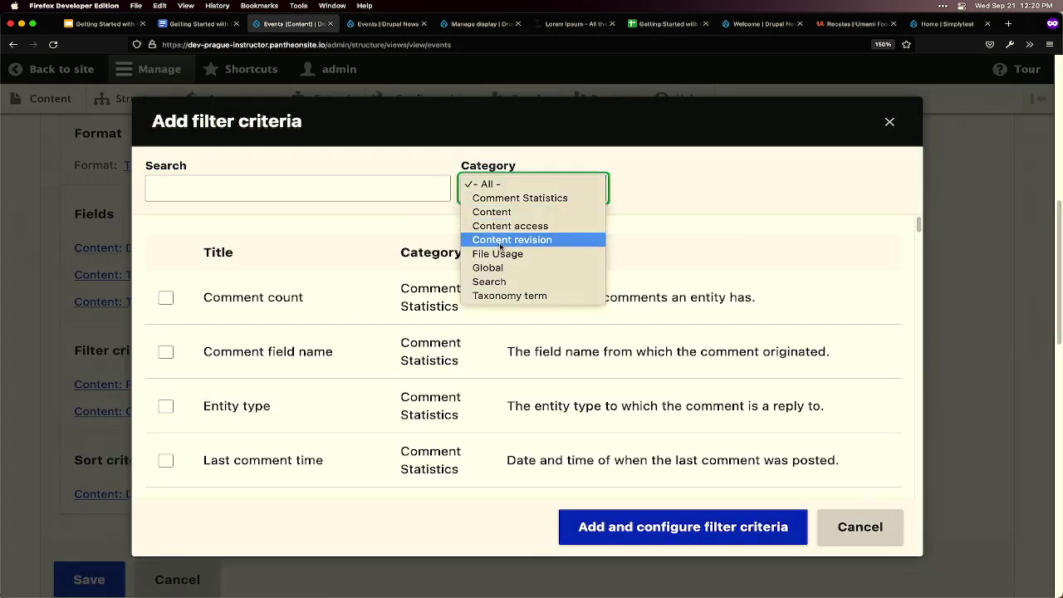
pyautogui.click(501, 213)
pyautogui.click(320, 190)
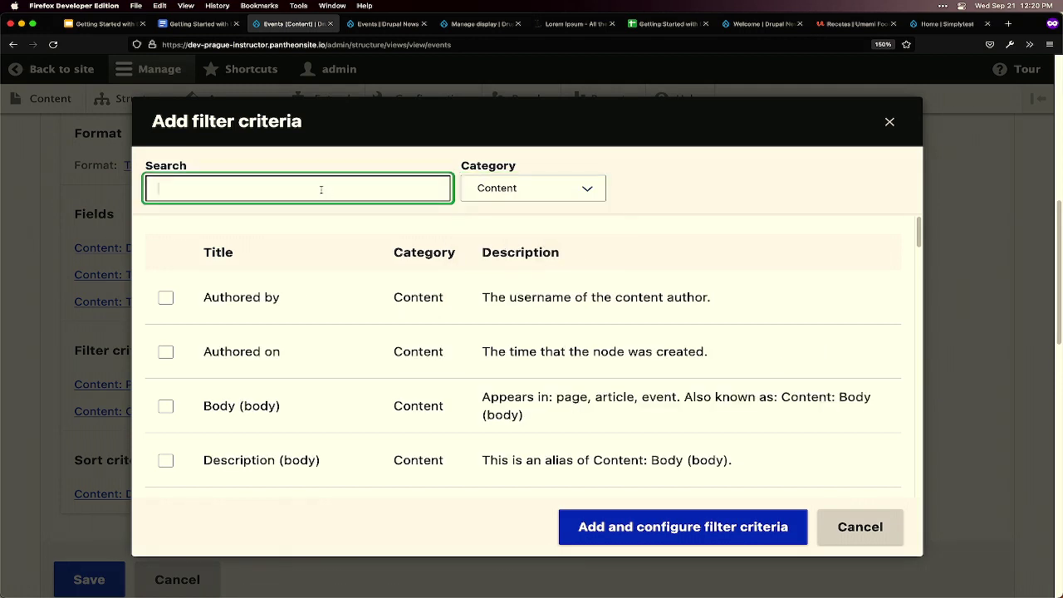
pyautogui.write('date')
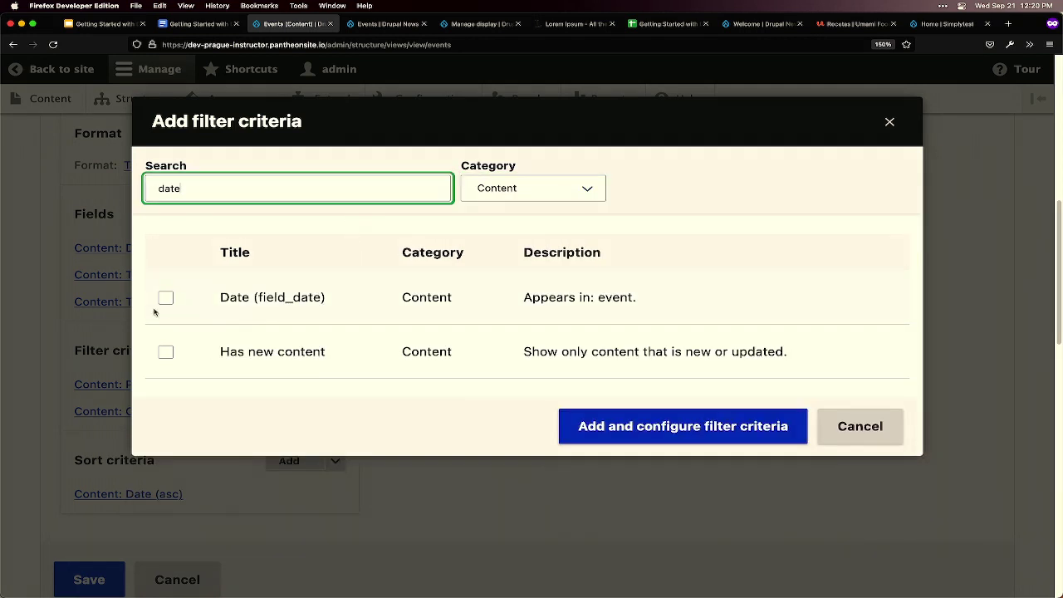
pyautogui.click(169, 301)
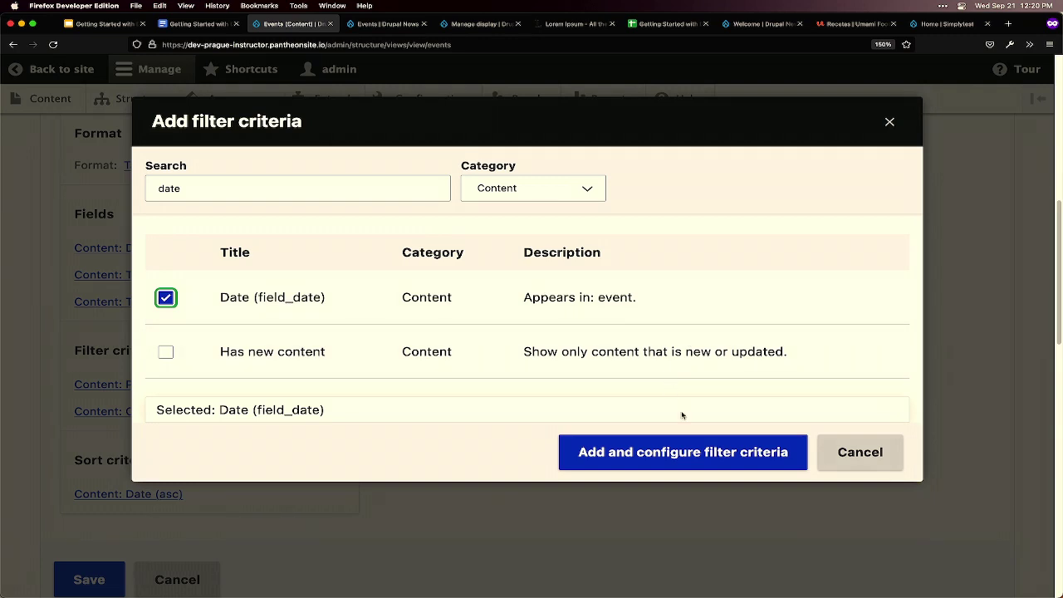
pyautogui.click(677, 452)
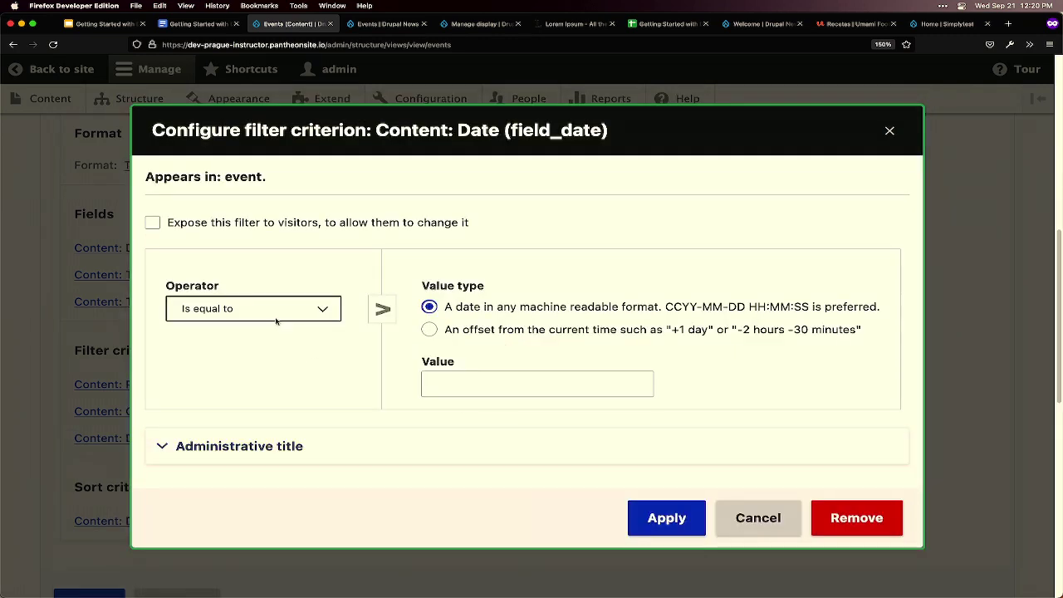
# - Set the Date filter to 'Is greater than or equal to' an offset value of 'today'
pyautogui.click(246, 307)
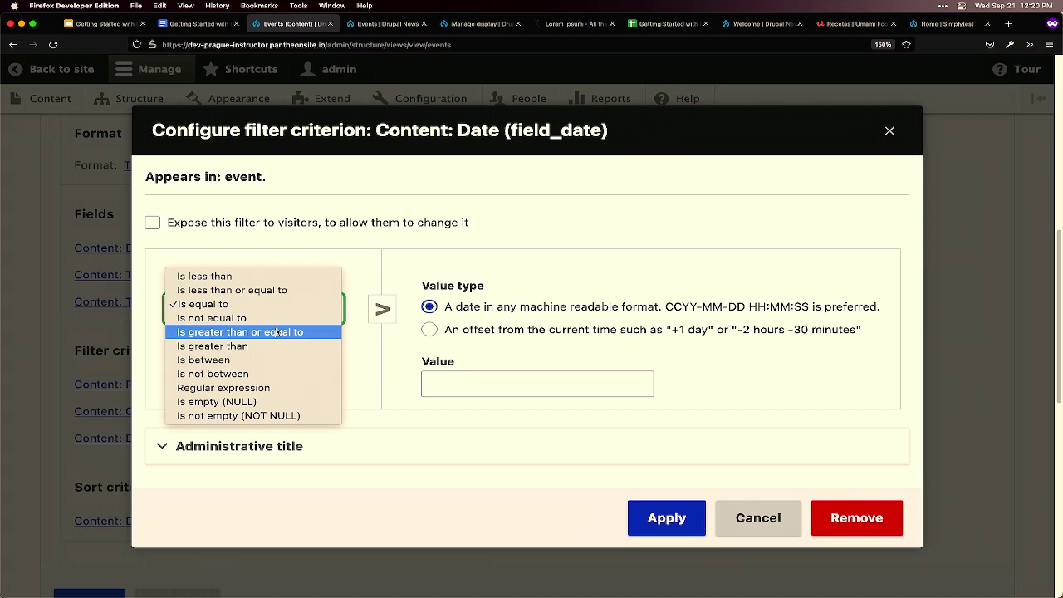
pyautogui.click(277, 332)
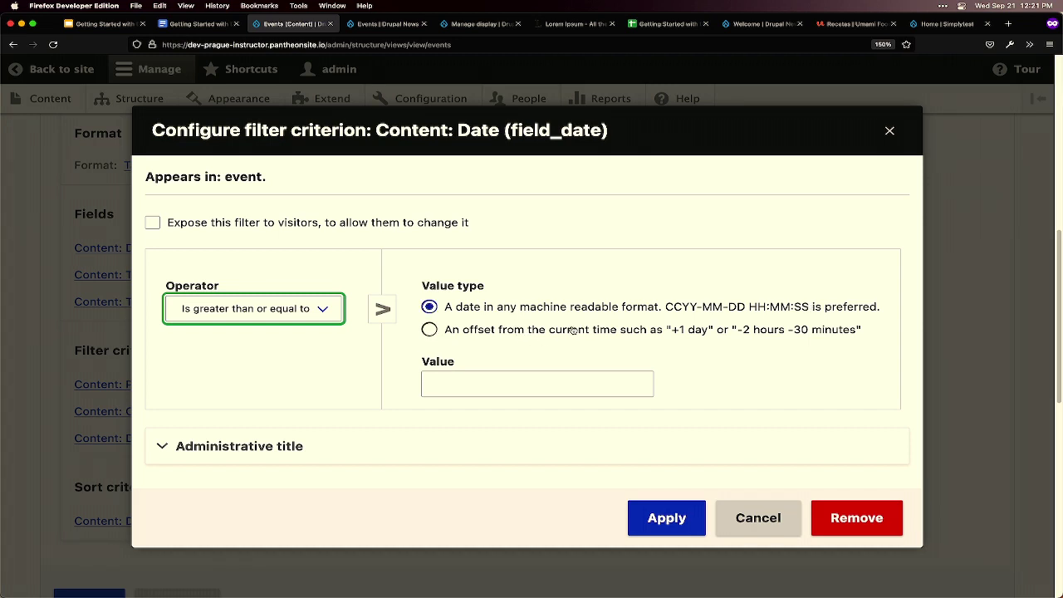
pyautogui.click(430, 330)
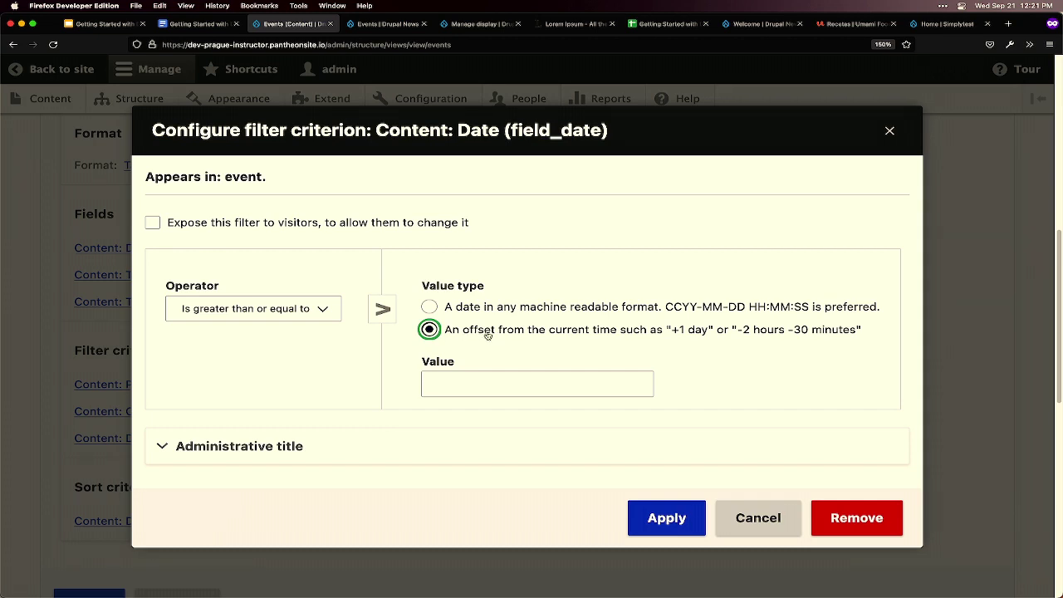
pyautogui.moveTo(868, 330); pyautogui.dragTo(440, 333)
pyautogui.click(539, 383)
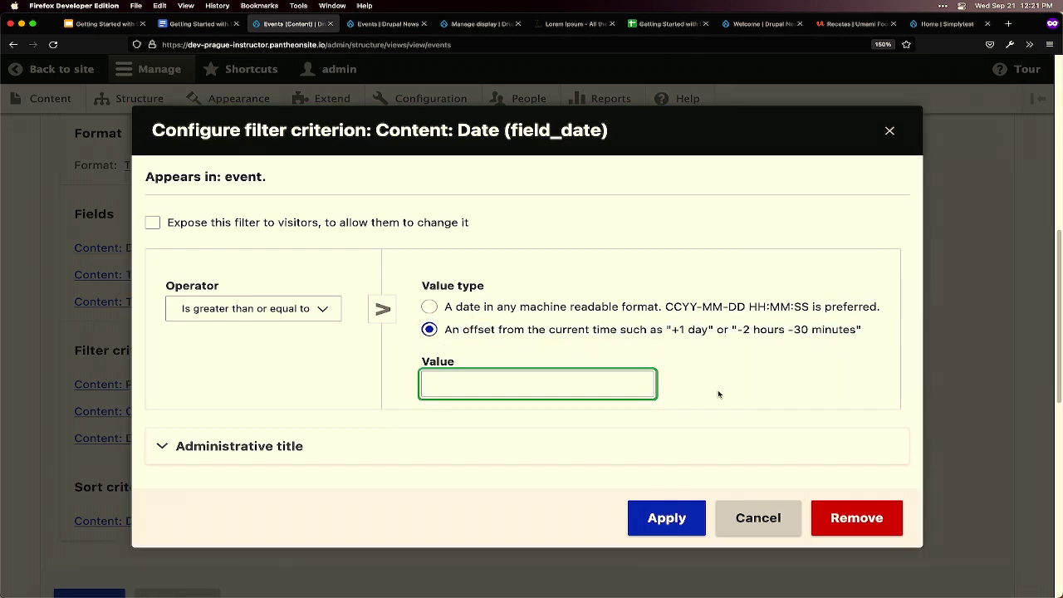
pyautogui.write('today')
# - Apply the date filter, save the Events view, and reload the live /events page
pyautogui.click(674, 519)
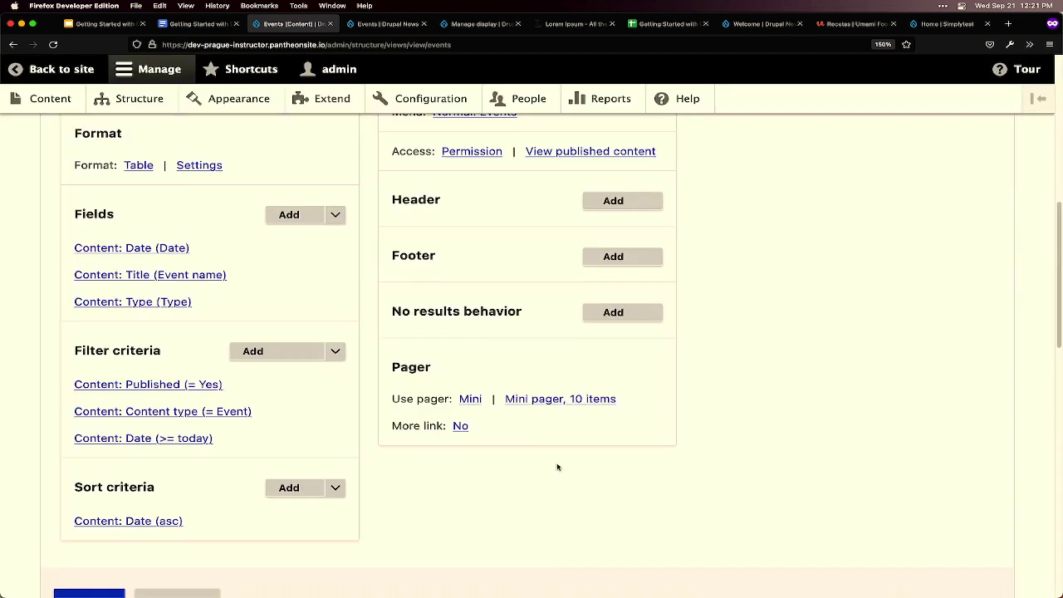
pyautogui.scroll(-10, 533, 462)
pyautogui.scroll(-8, 538, 460)
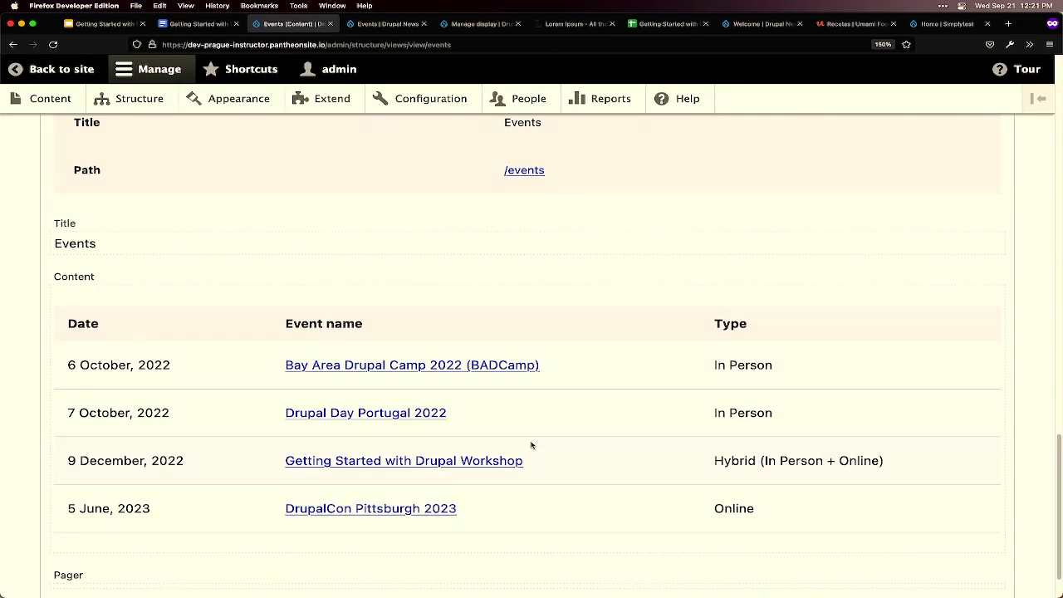
pyautogui.scroll(10, 532, 446)
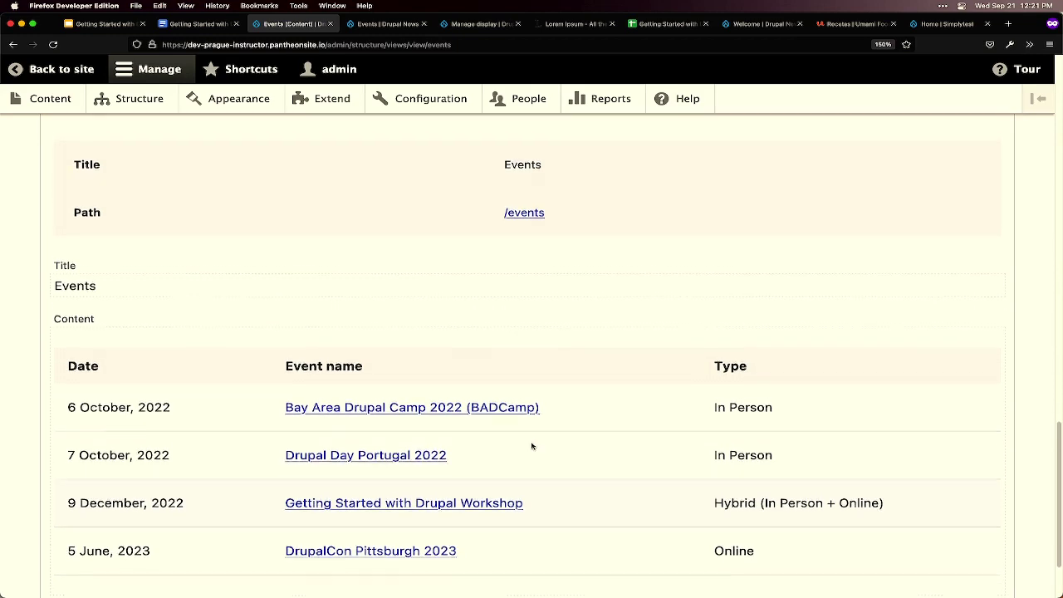
pyautogui.click(89, 262)
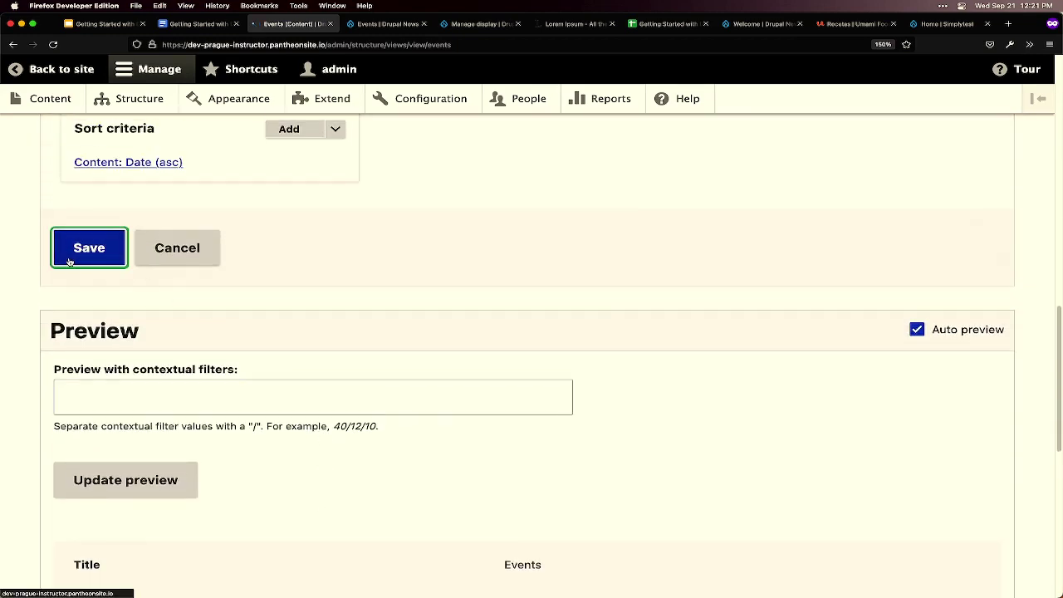
pyautogui.click(365, 24)
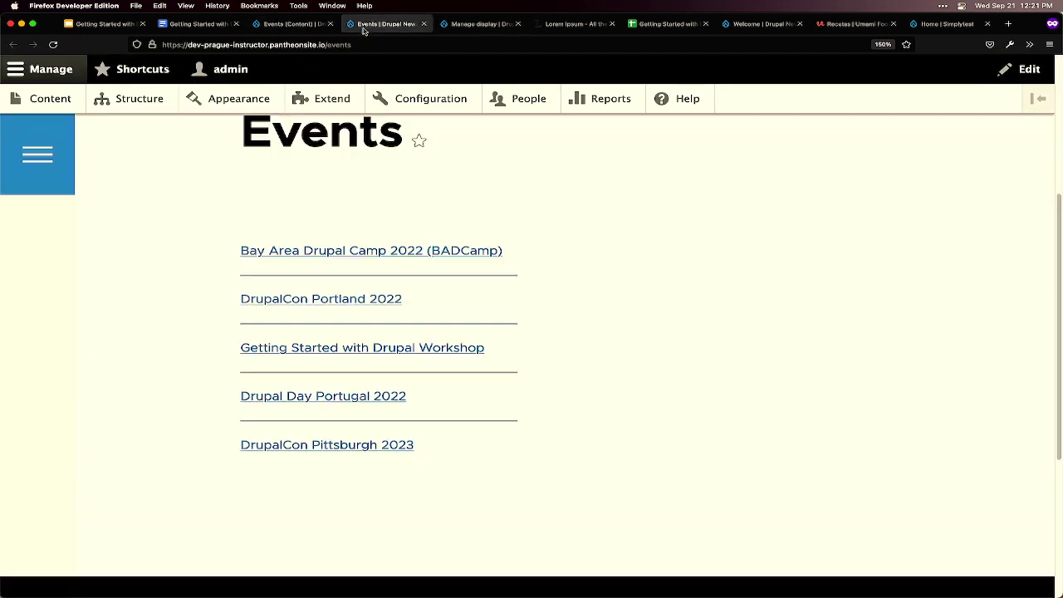
pyautogui.press('super+r')
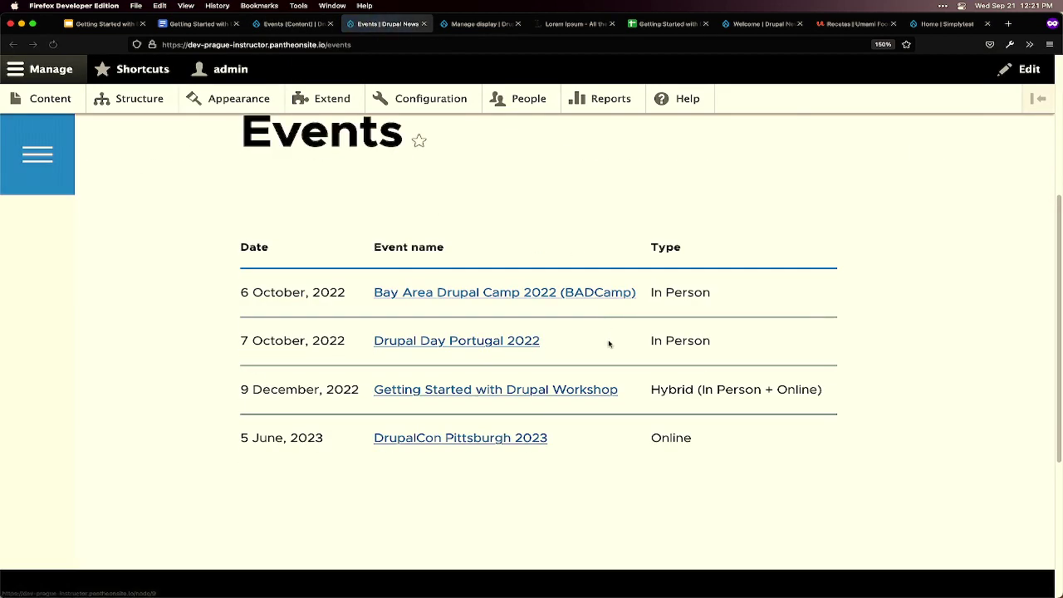
pyautogui.moveTo(868, 595)
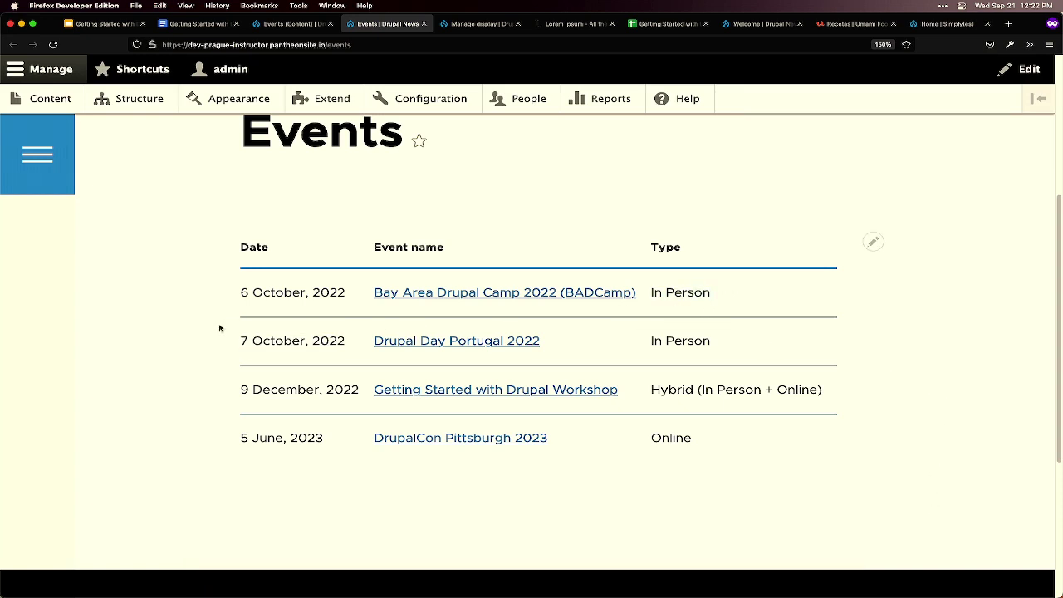
# - Review the four upcoming events and open the Getting Started with Drupal Workshop page
pyautogui.moveTo(221, 329); pyautogui.dragTo(202, 299)
pyautogui.click(742, 336)
pyautogui.moveTo(741, 335); pyautogui.dragTo(223, 360)
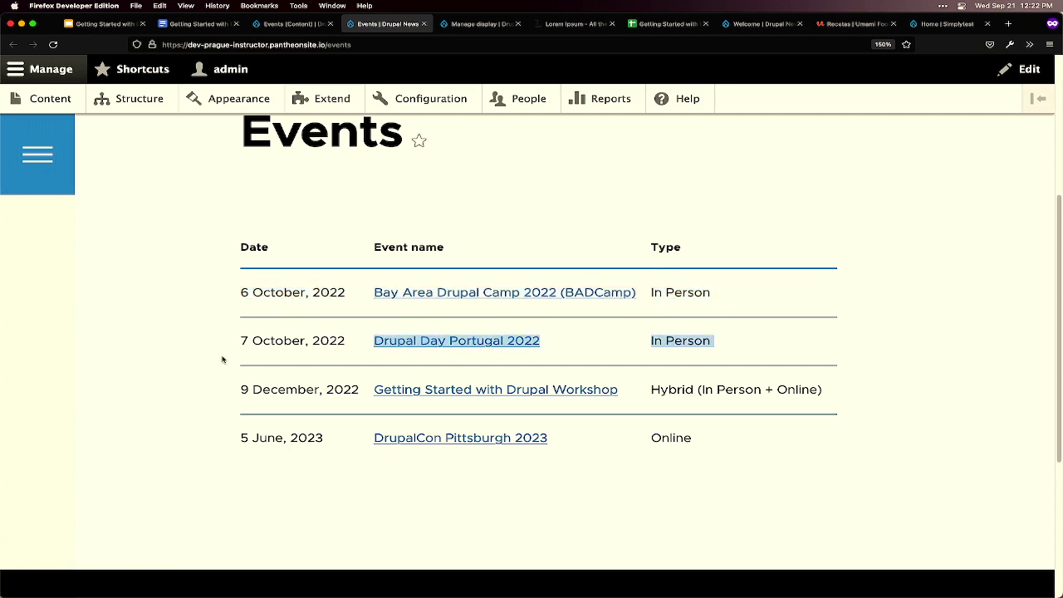
pyautogui.click(259, 333)
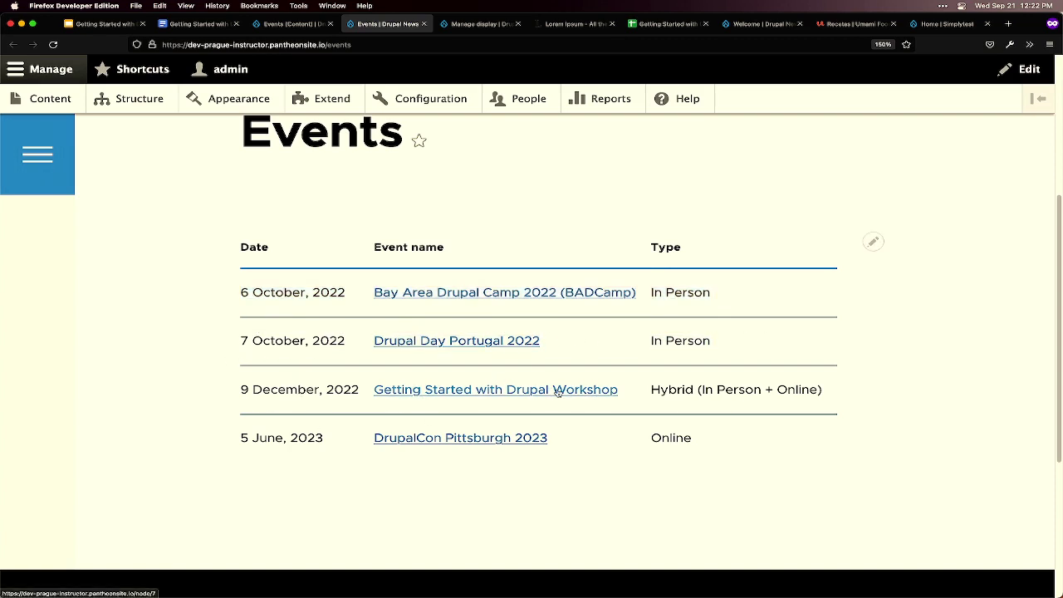
pyautogui.moveTo(240, 390); pyautogui.dragTo(360, 392)
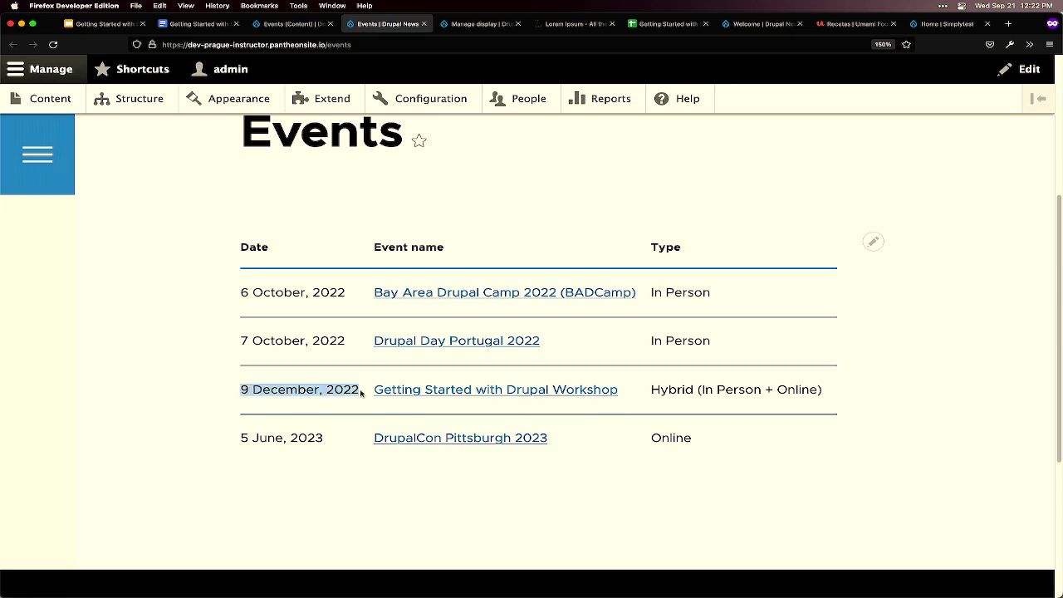
pyautogui.click(330, 389)
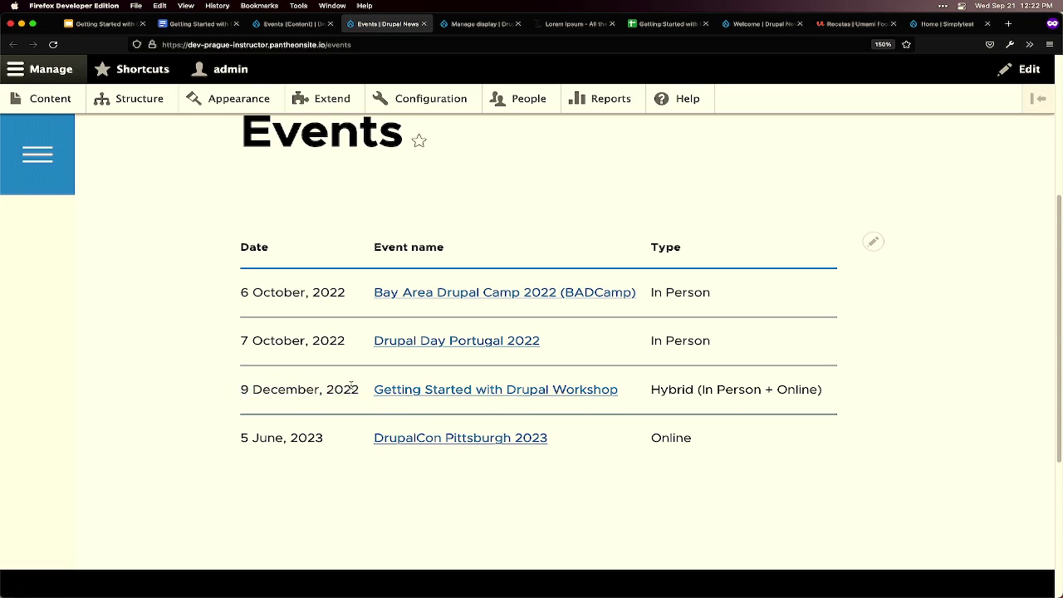
pyautogui.click(515, 392)
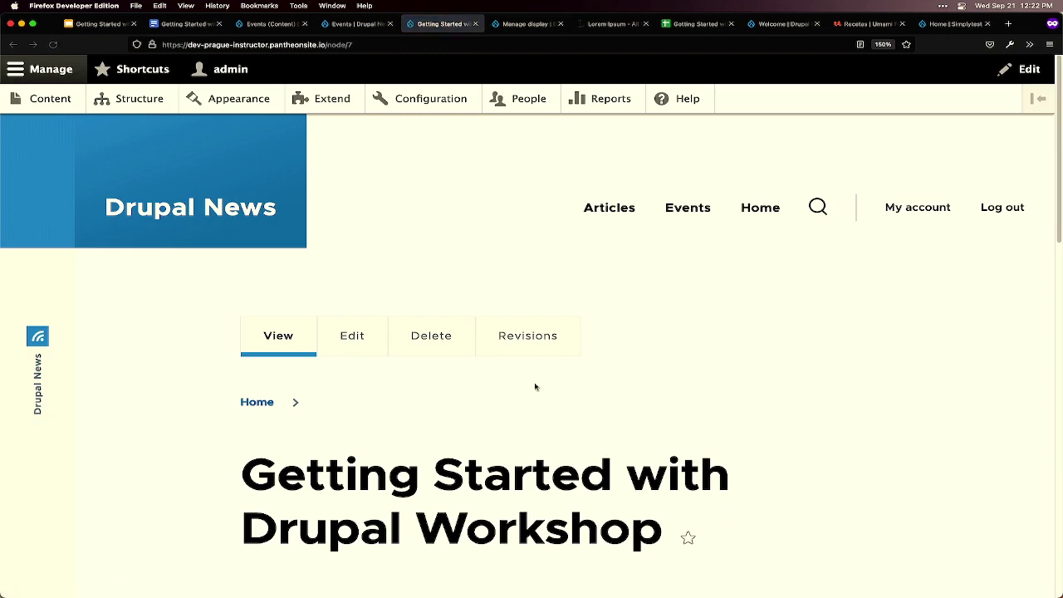
# - Edit the workshop event and change its date to May 5, 2022
pyautogui.click(351, 335)
pyautogui.scroll(-1, 352, 382)
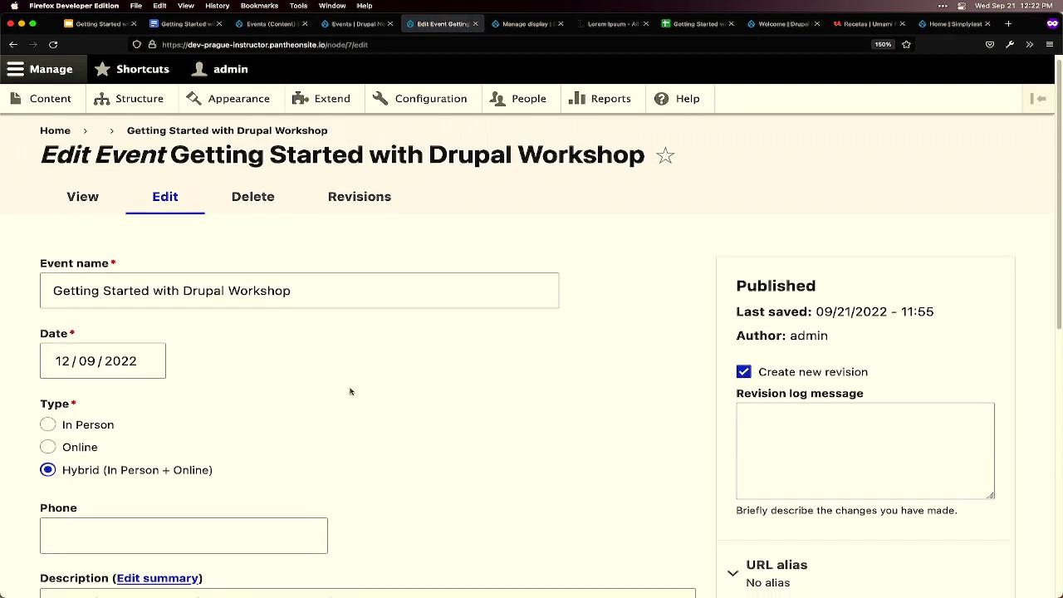
pyautogui.click(62, 322)
pyautogui.click(59, 354)
pyautogui.click(58, 355)
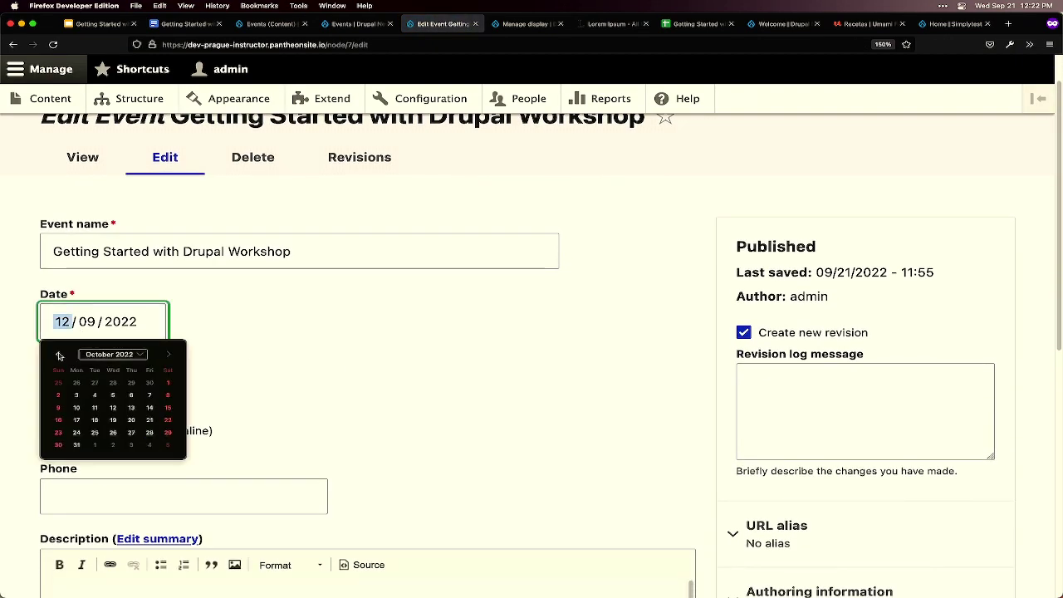
pyautogui.click(58, 354)
pyautogui.click(58, 355)
pyautogui.click(58, 354)
pyautogui.click(58, 354)
pyautogui.click(58, 354)
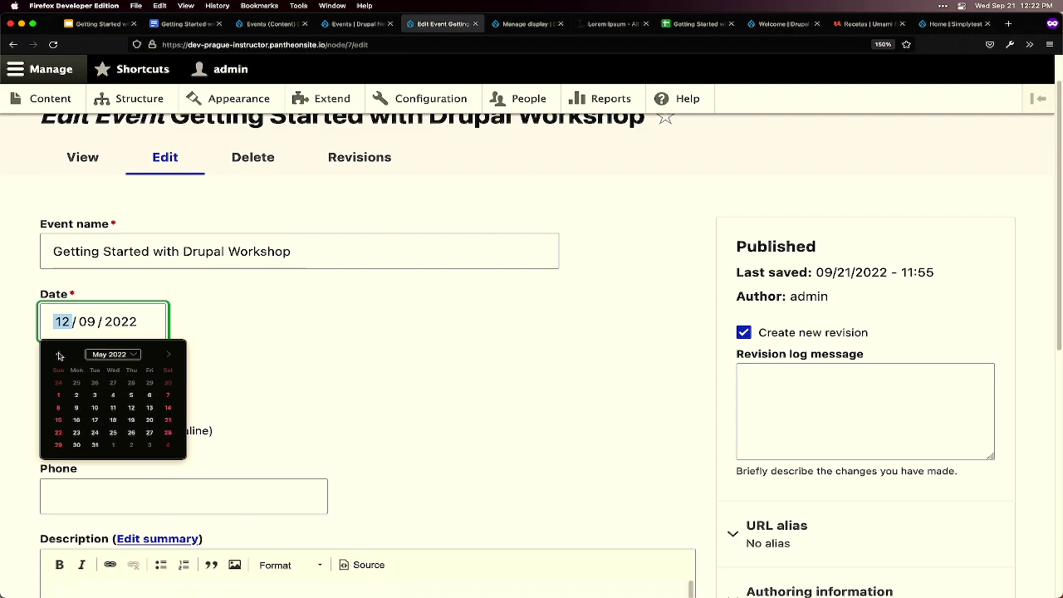
pyautogui.click(132, 395)
# - Save the event and reload /events, which now lists three upcoming events
pyautogui.scroll(-5, 298, 389)
pyautogui.scroll(-6, 298, 389)
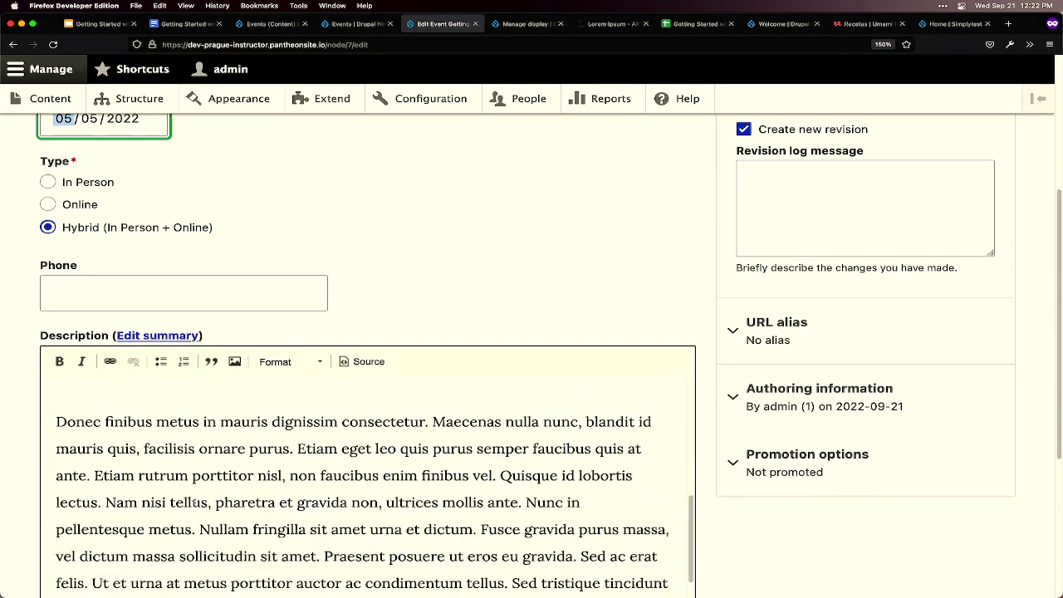
pyautogui.scroll(-6, 800, 404)
pyautogui.click(92, 497)
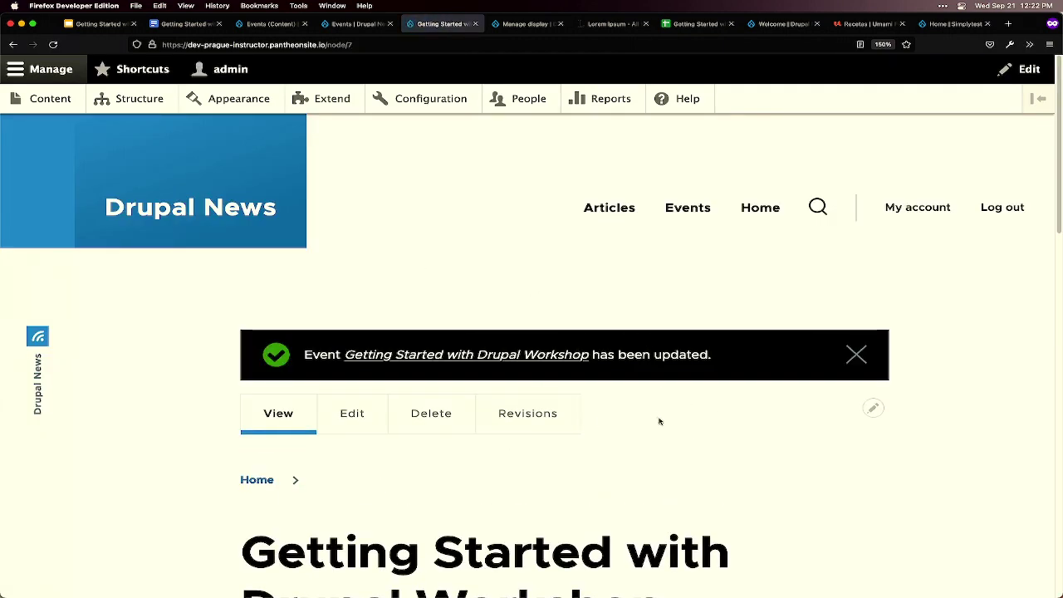
pyautogui.hotkey('ctrl', 'shift', 'Tab')
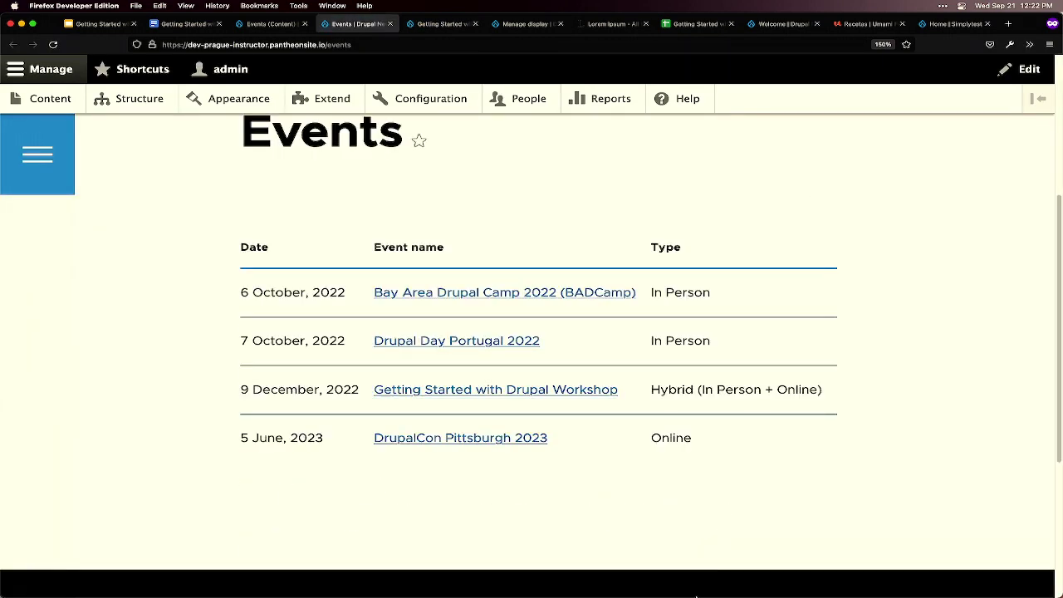
pyautogui.moveTo(696, 595)
pyautogui.press('super+r')
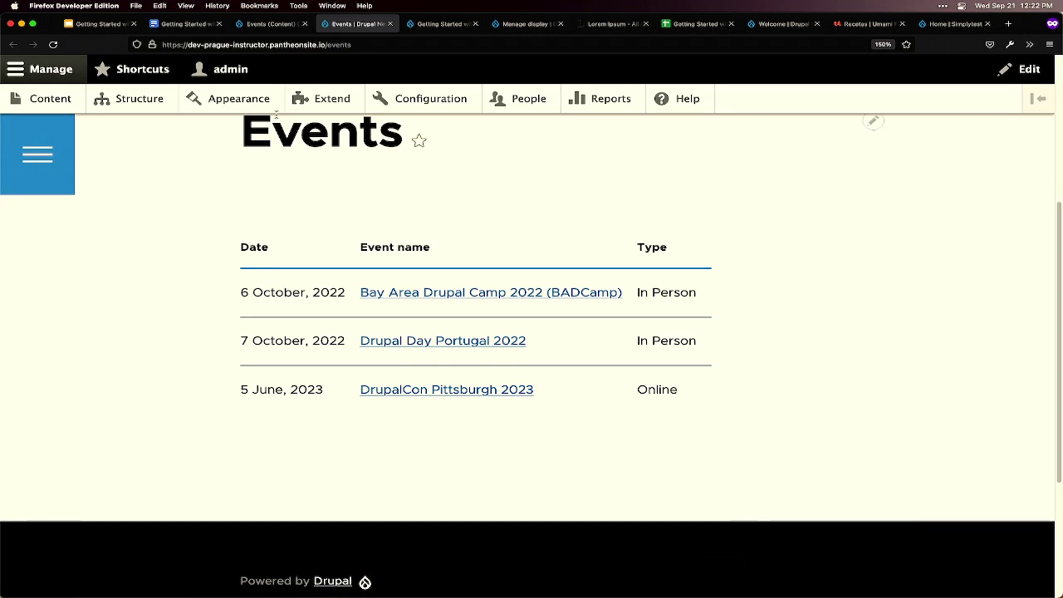
pyautogui.click(350, 44)
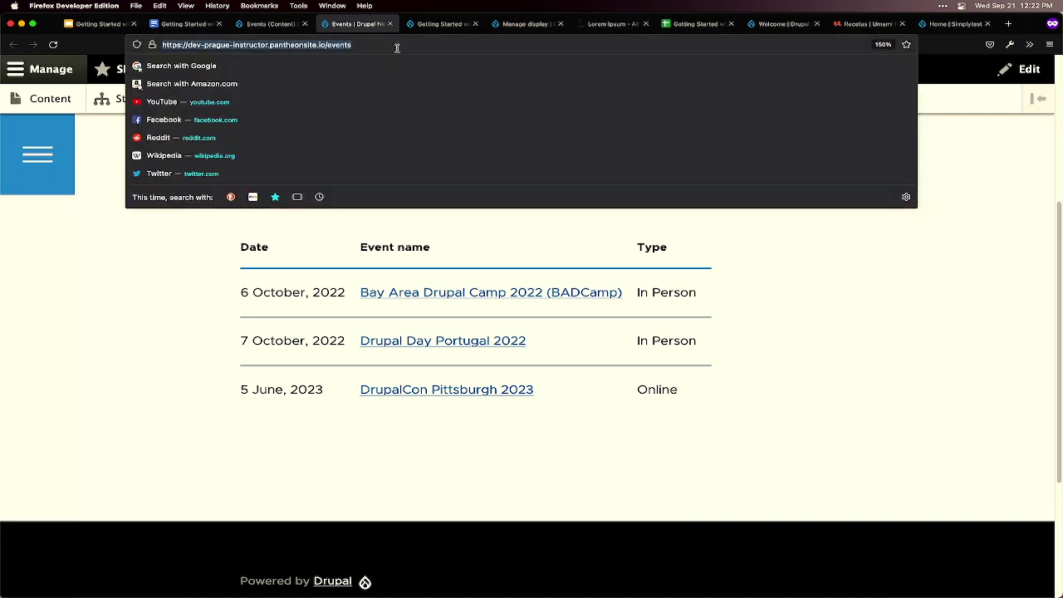
# - Open the site address with 'instructor' changed to 'demo' and /events removed in a private window
pyautogui.moveTo(379, 594)
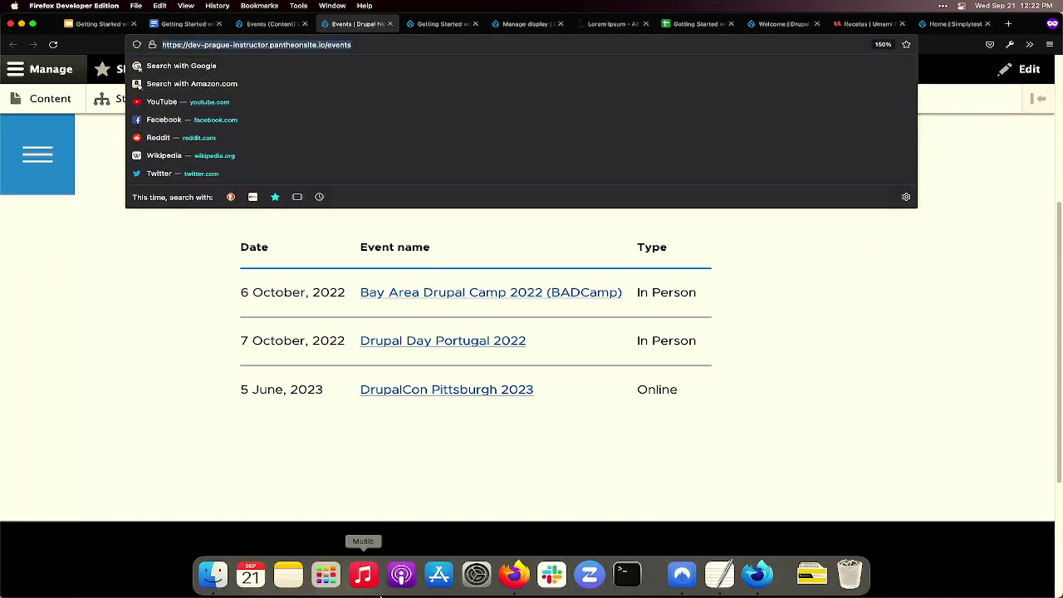
pyautogui.press('super+c')
pyautogui.press('super+shift+p')
pyautogui.press('super+v')
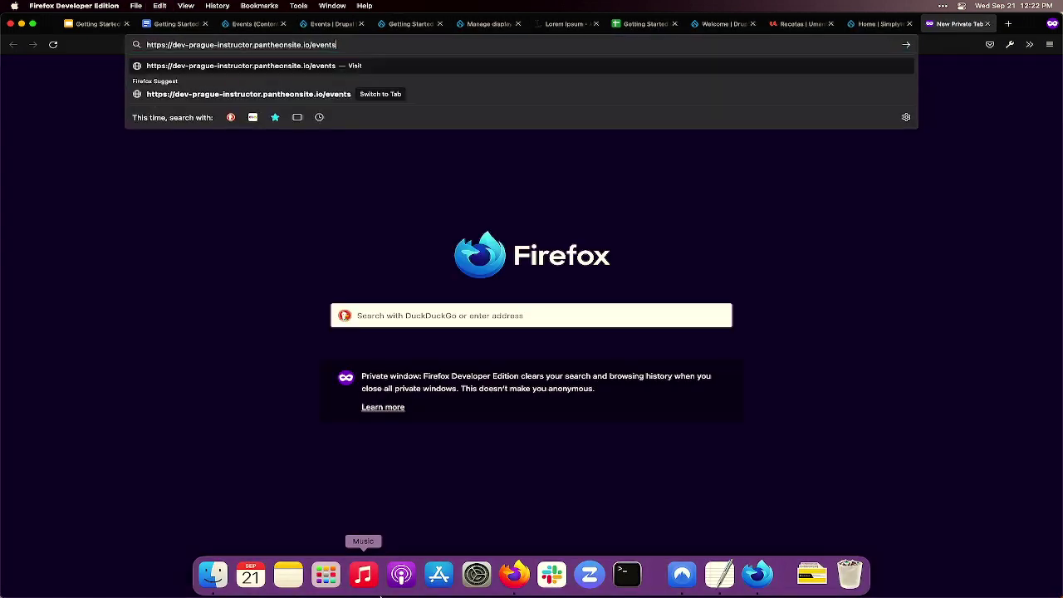
pyautogui.press('BackSpace')
pyautogui.press('BackSpace')
pyautogui.press('BackSpace')
pyautogui.press('BackSpace')
pyautogui.press('BackSpace')
pyautogui.press('BackSpace')
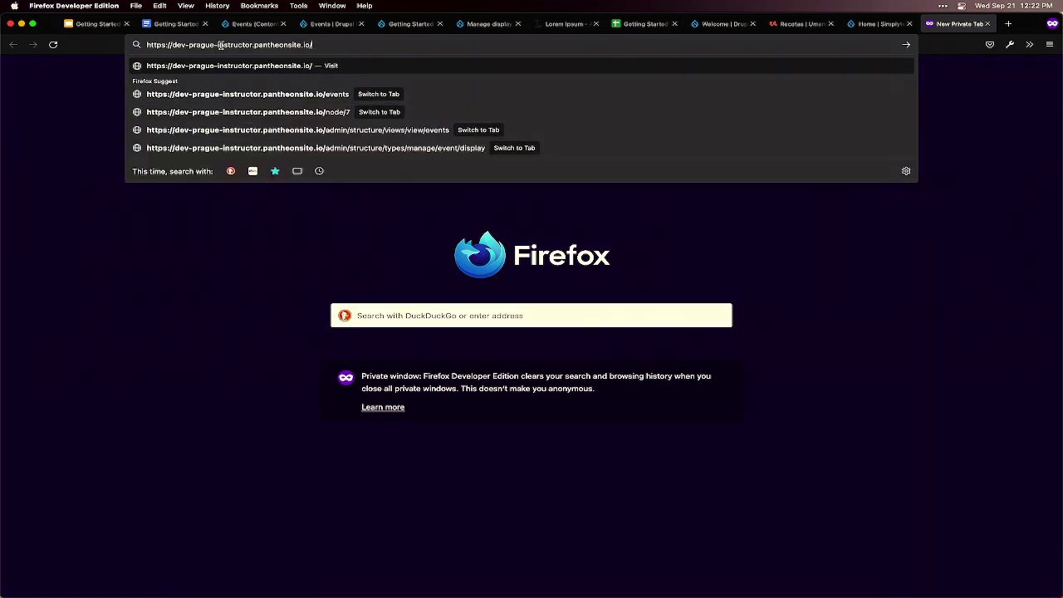
pyautogui.moveTo(215, 45); pyautogui.dragTo(252, 46)
pyautogui.write('de')
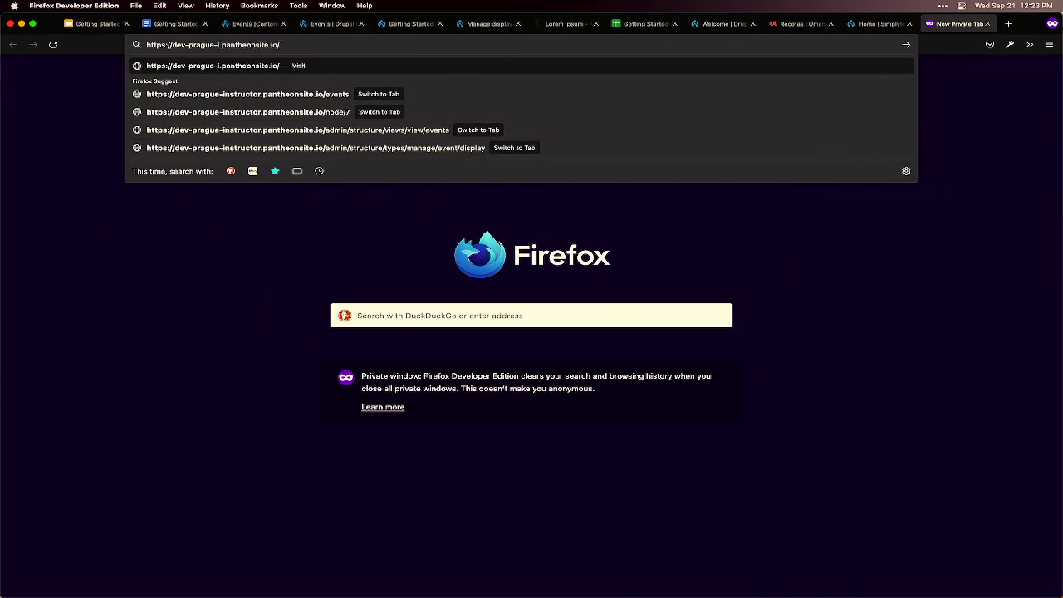
pyautogui.write('mo')
pyautogui.press('Return')
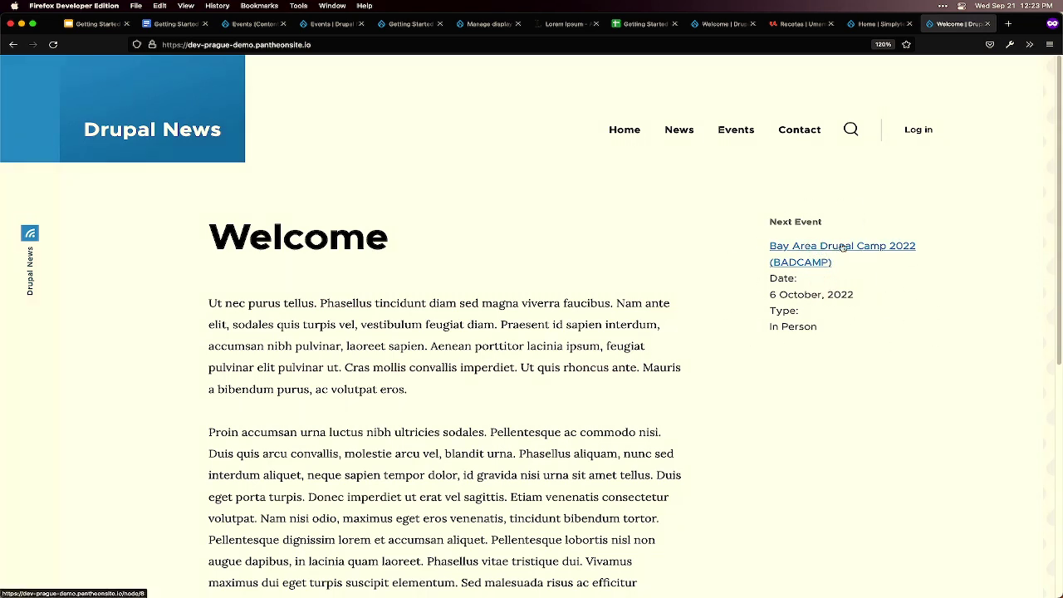
# - Open the demo Events listing and filter Type by In Person, Hybrid, then - Any -
pyautogui.click(748, 137)
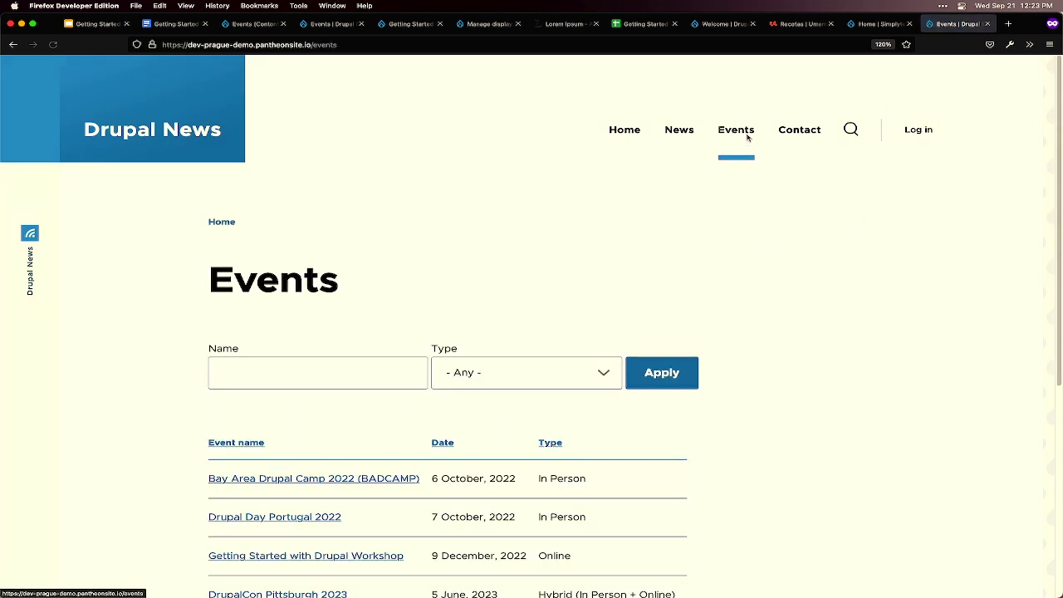
pyautogui.click(243, 375)
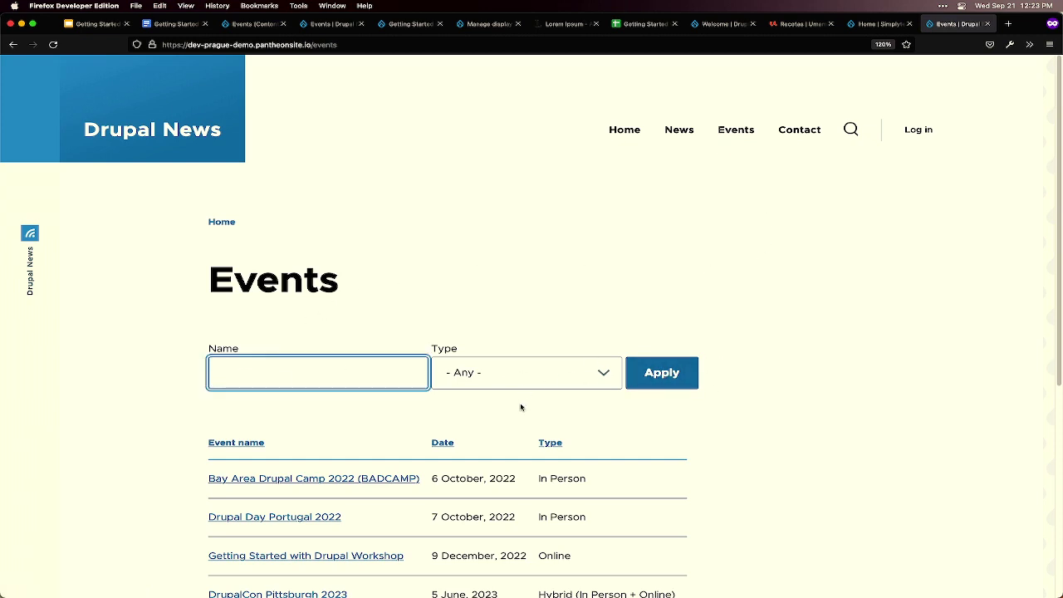
pyautogui.scroll(-1, 519, 406)
pyautogui.click(528, 334)
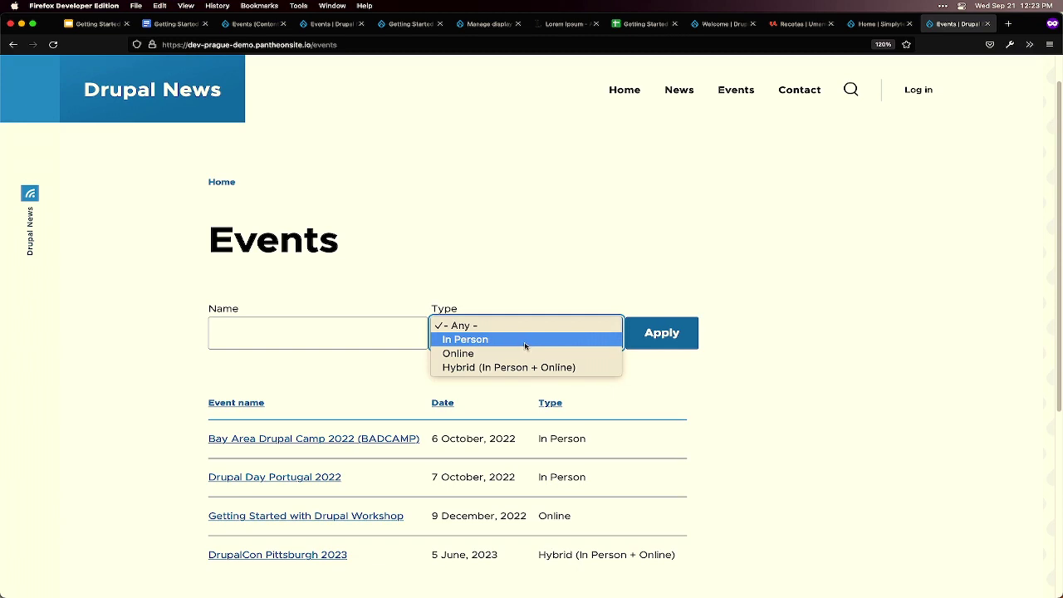
pyautogui.click(527, 344)
pyautogui.click(668, 338)
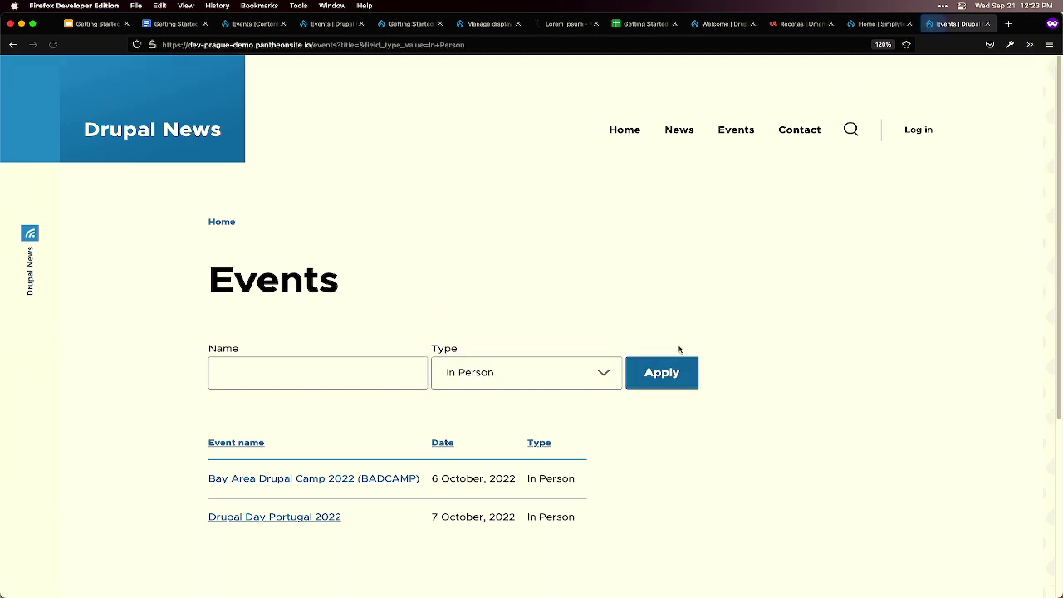
pyautogui.click(552, 382)
pyautogui.click(551, 391)
pyautogui.click(652, 390)
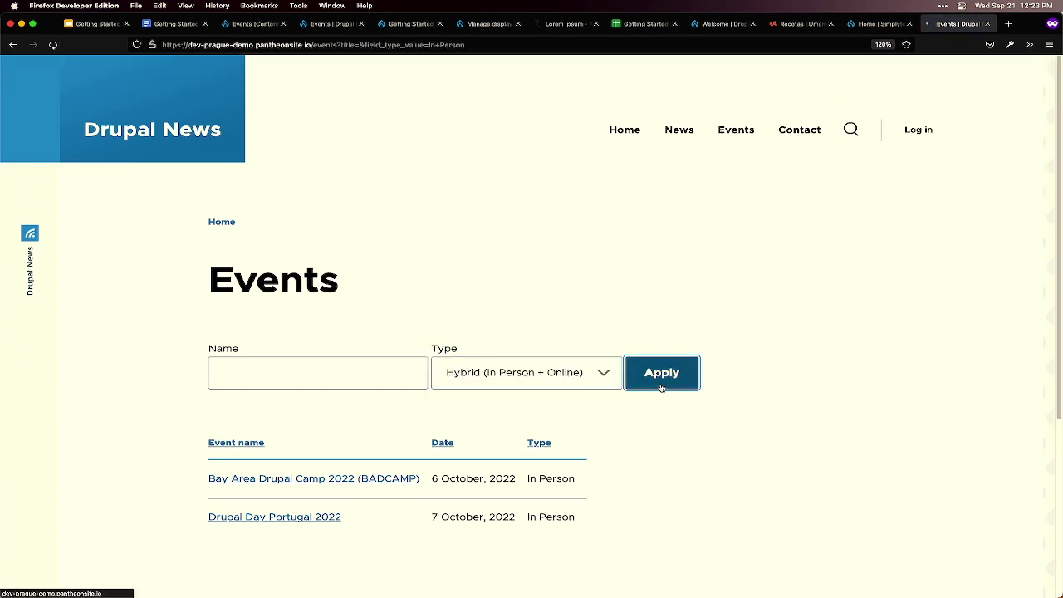
pyautogui.click(530, 381)
pyautogui.click(531, 324)
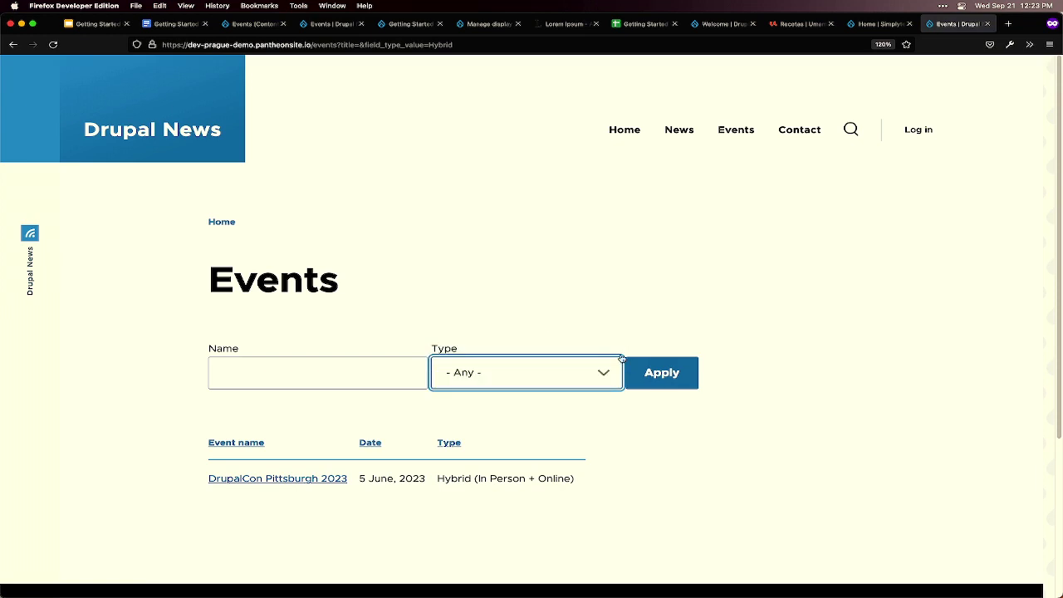
pyautogui.click(641, 371)
# - Sort the table by Event name, Date and Type both ways, ending on Event name ascending
pyautogui.scroll(-1, 581, 457)
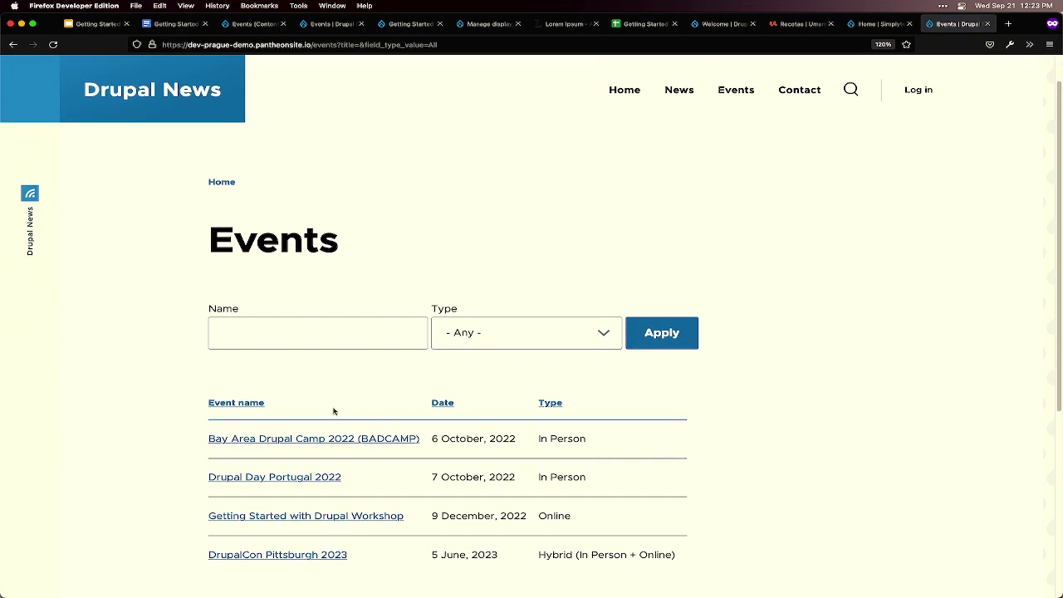
pyautogui.click(242, 406)
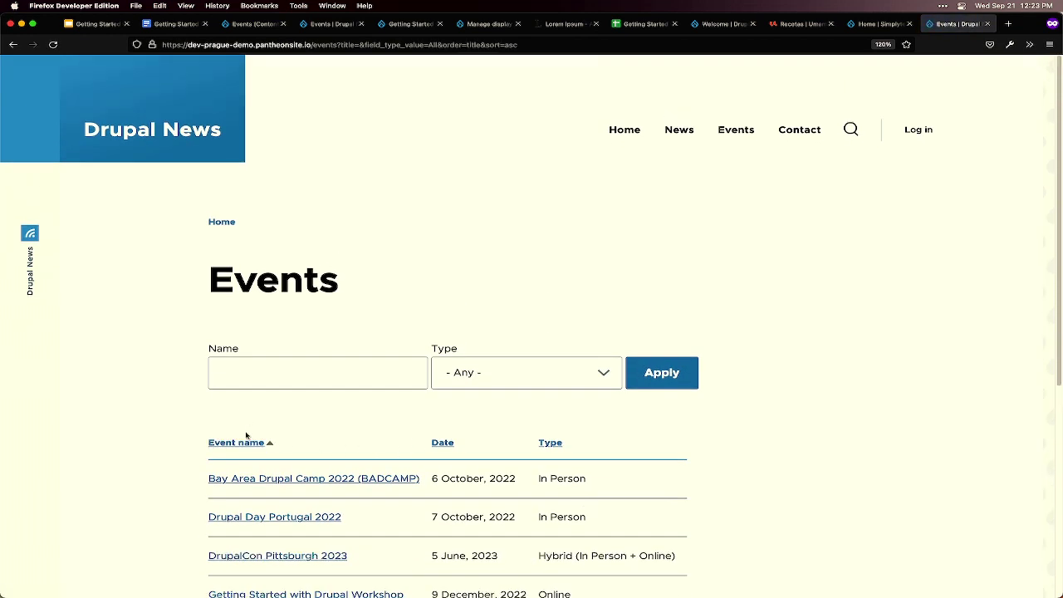
pyautogui.click(245, 444)
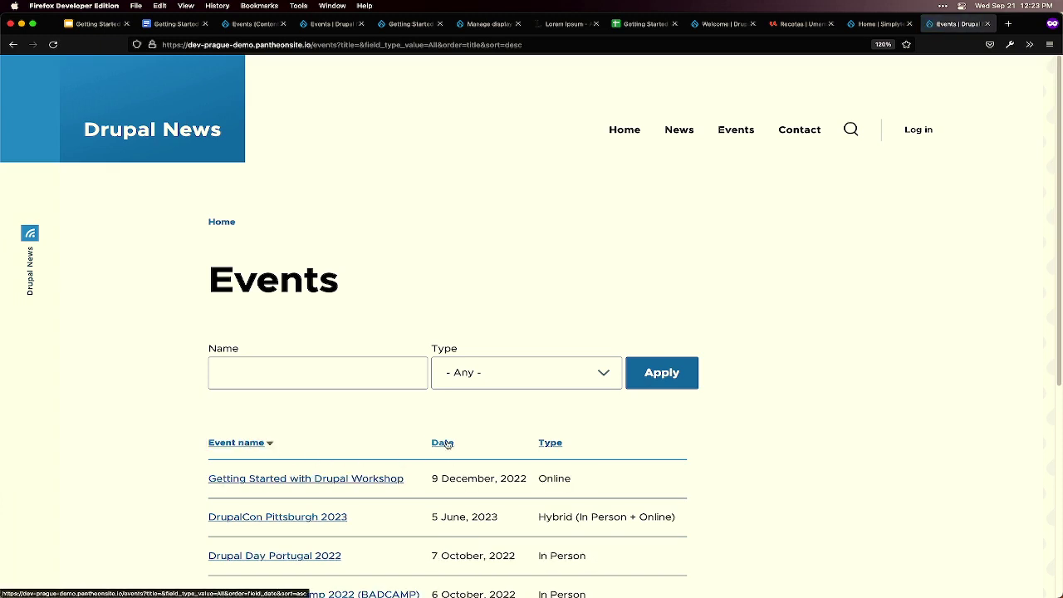
pyautogui.click(445, 443)
pyautogui.click(446, 445)
pyautogui.click(550, 446)
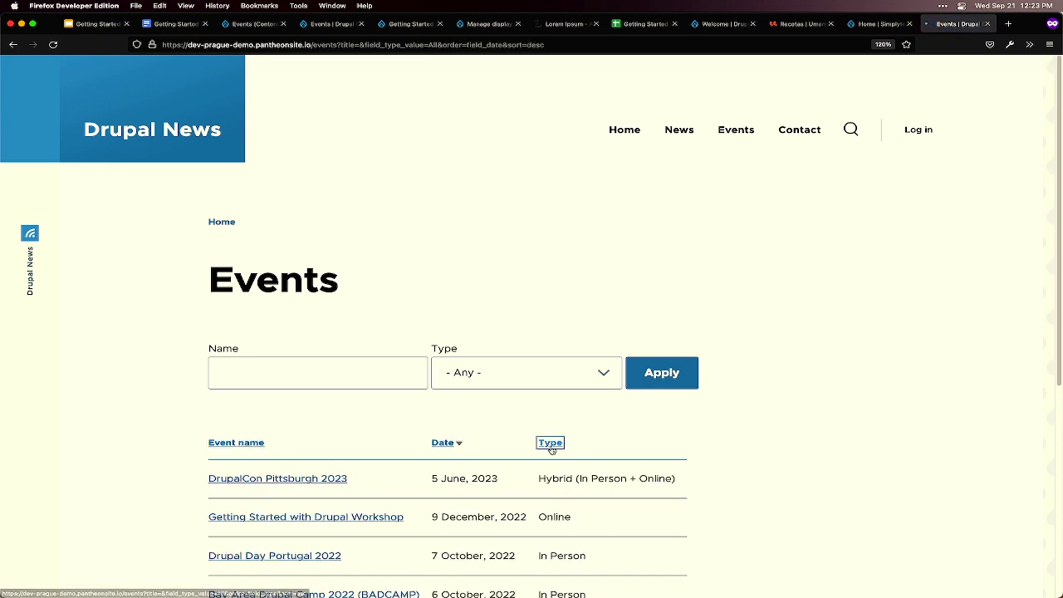
pyautogui.click(551, 444)
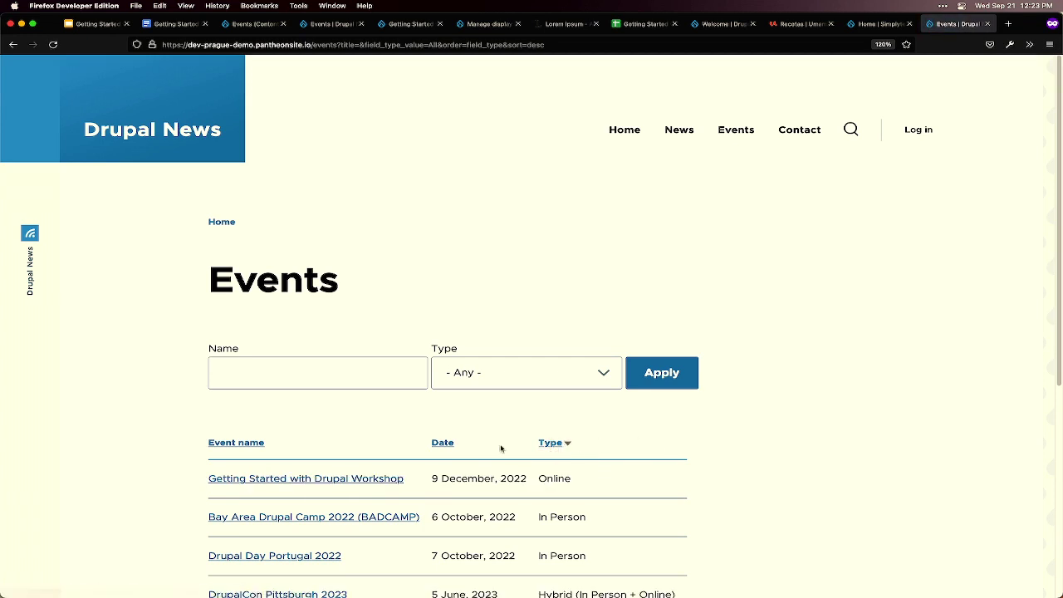
pyautogui.click(254, 444)
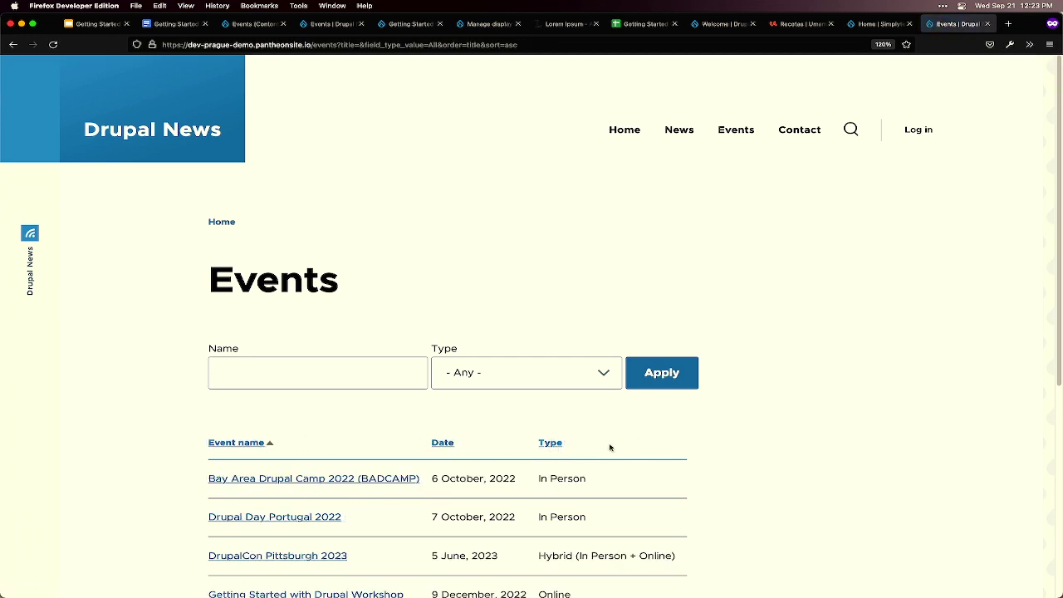
pyautogui.scroll(-2, 618, 449)
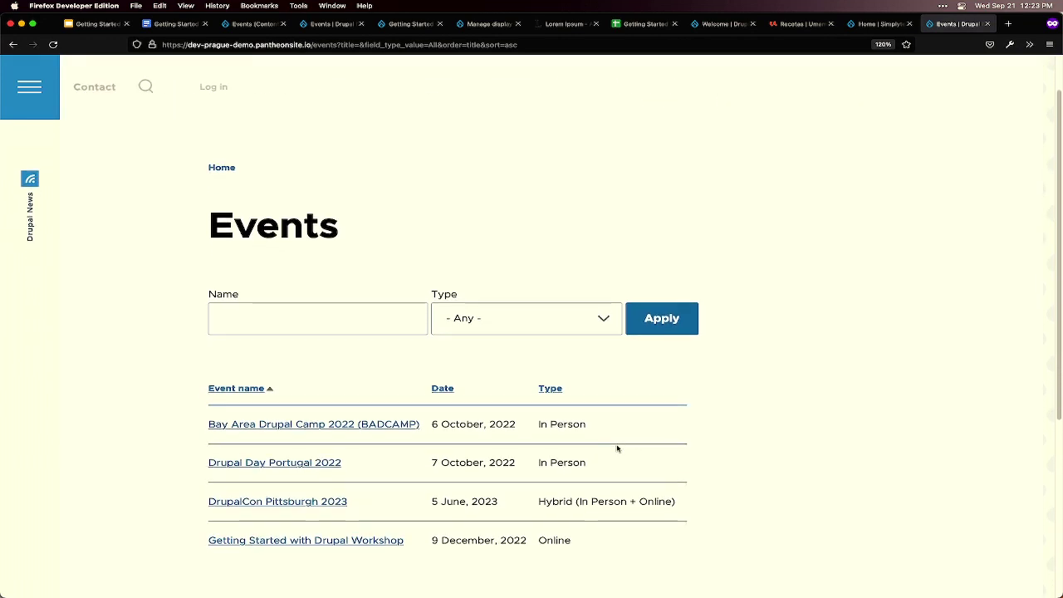
# - Advance the Getting Started with Drupal deck from slide 8 to slide 9's learning-by-breaking quote
pyautogui.click(84, 24)
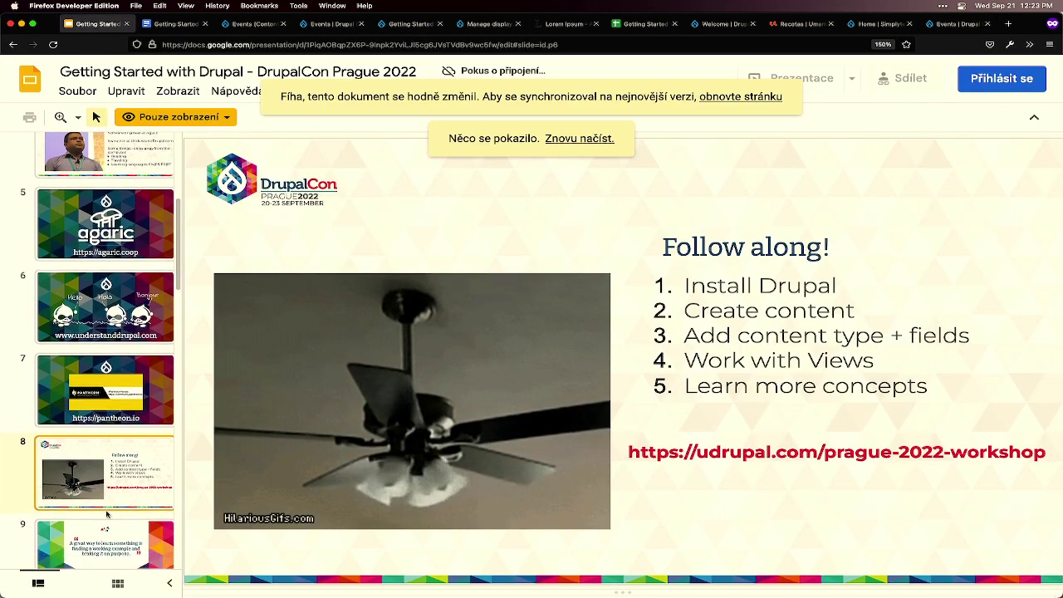
pyautogui.press('Down')
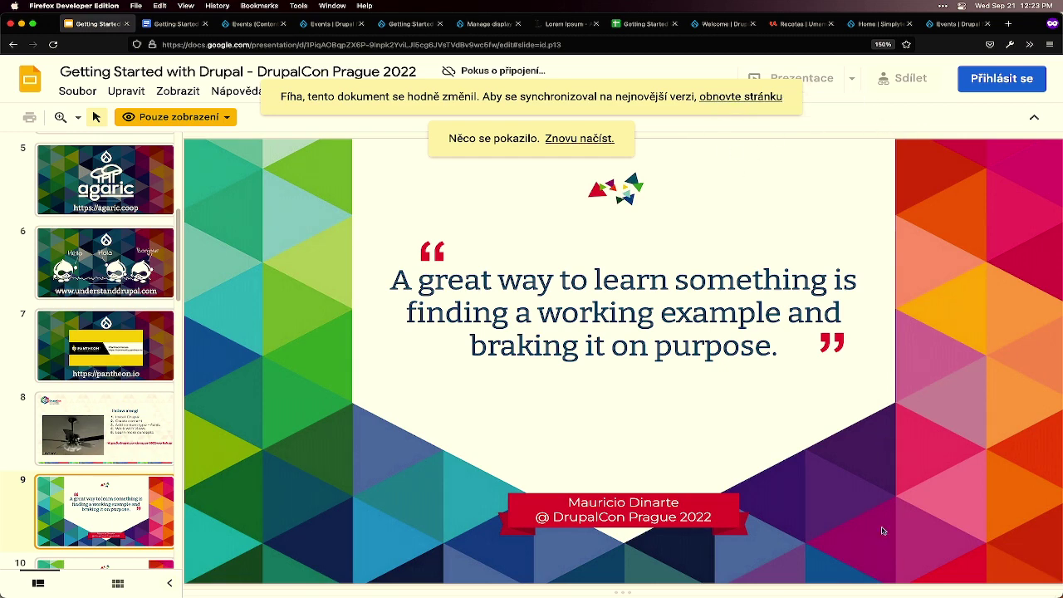
pyautogui.moveTo(889, 596)
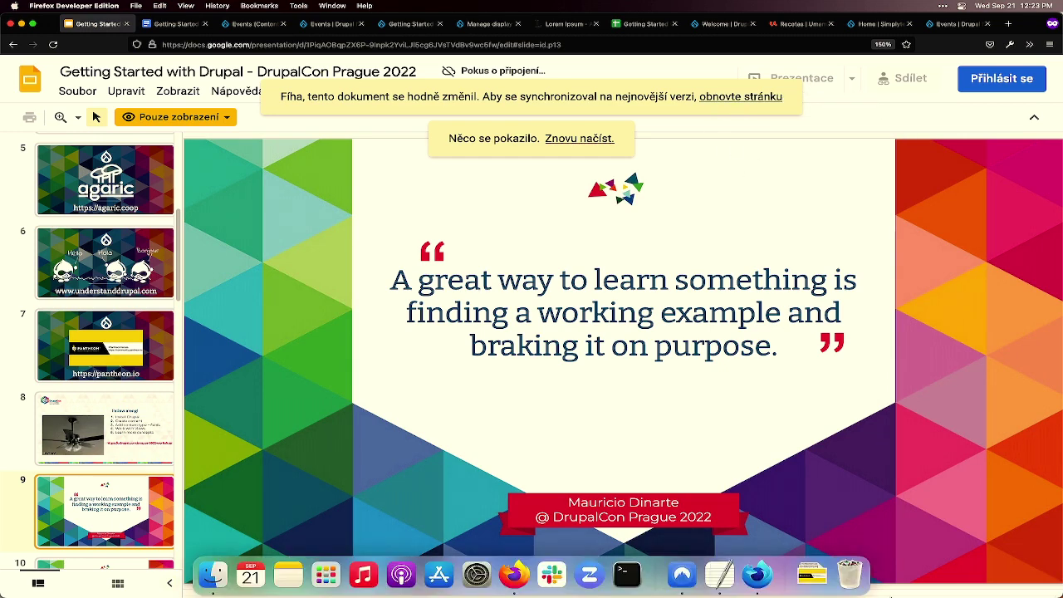